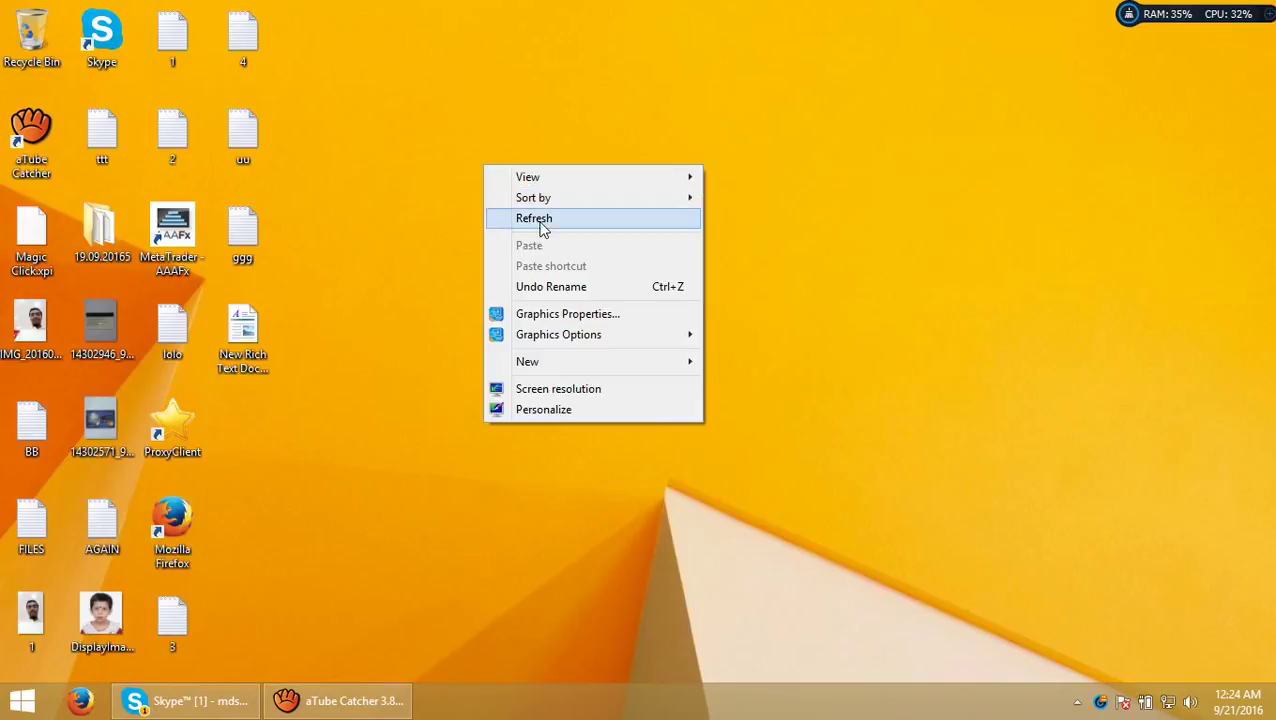
Step: Refresh the Windows desktop a few times
click(541, 226)
right_click(541, 222)
click(584, 273)
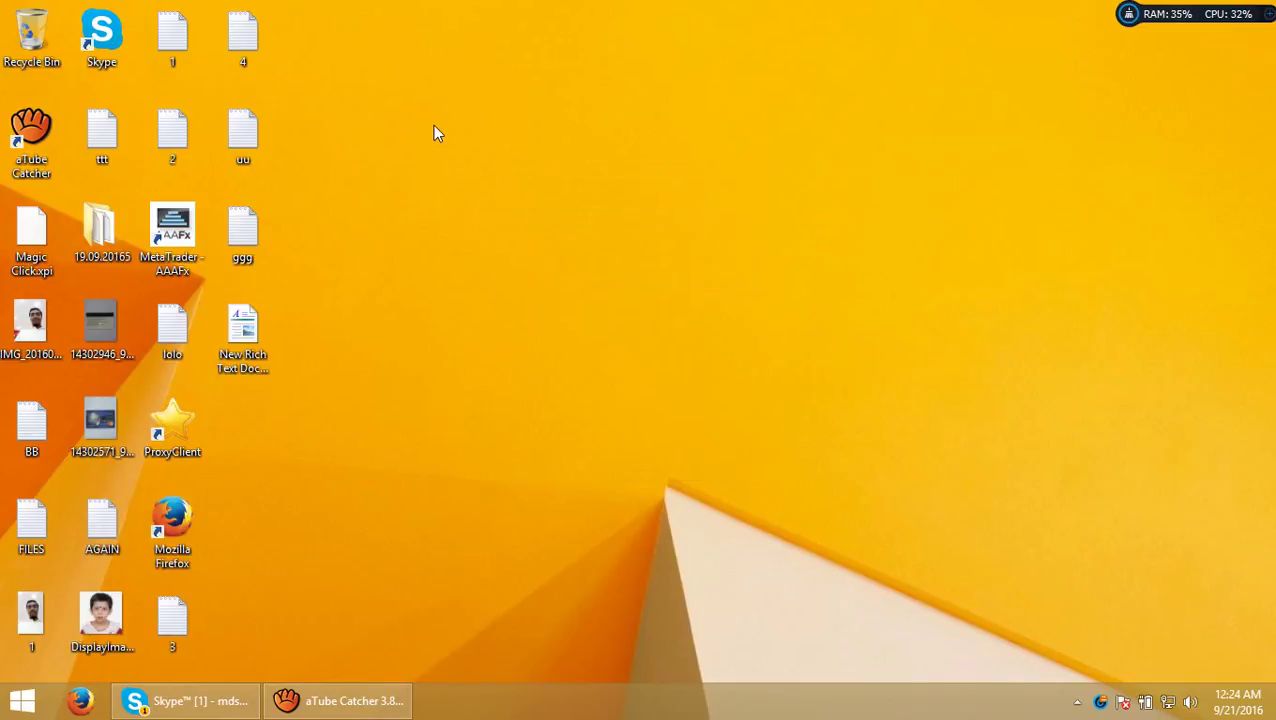
right_click(433, 126)
click(496, 177)
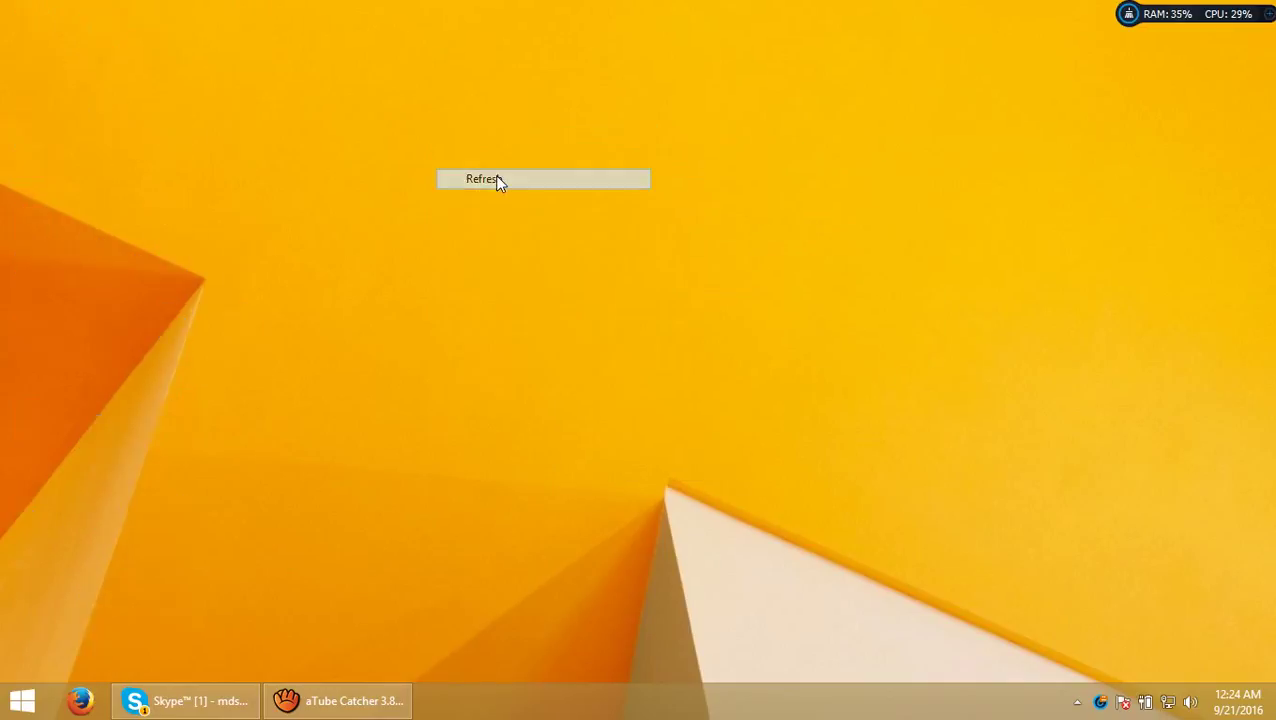
Step: Create a New Journal Document with its default name, open it, and decline the print driver
right_click(513, 118)
mouse_move(548, 313)
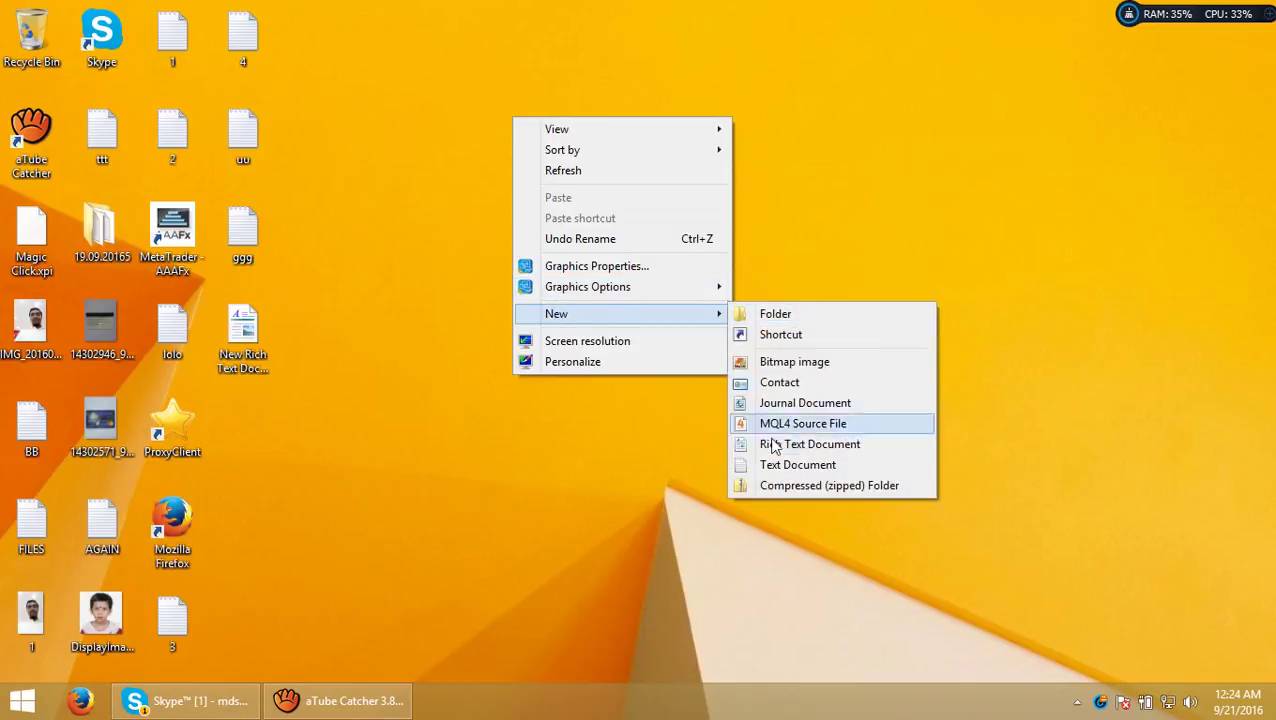
click(767, 403)
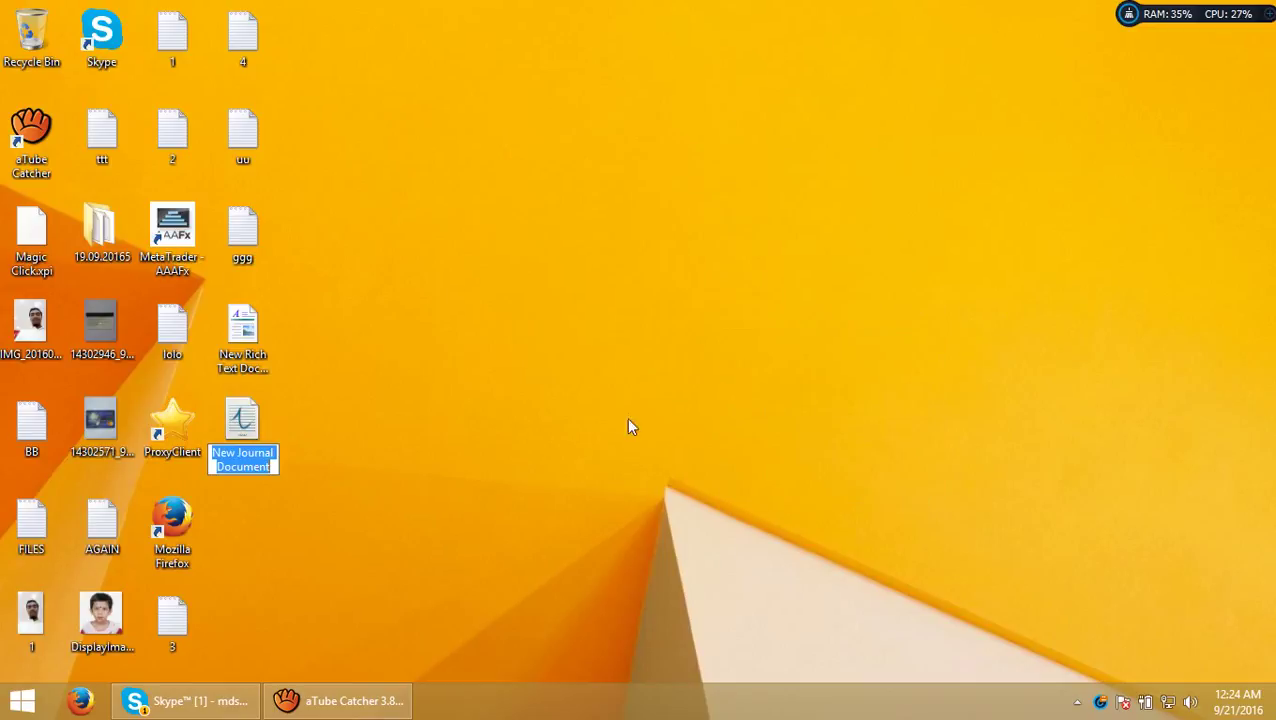
click(215, 416)
double_click(215, 410)
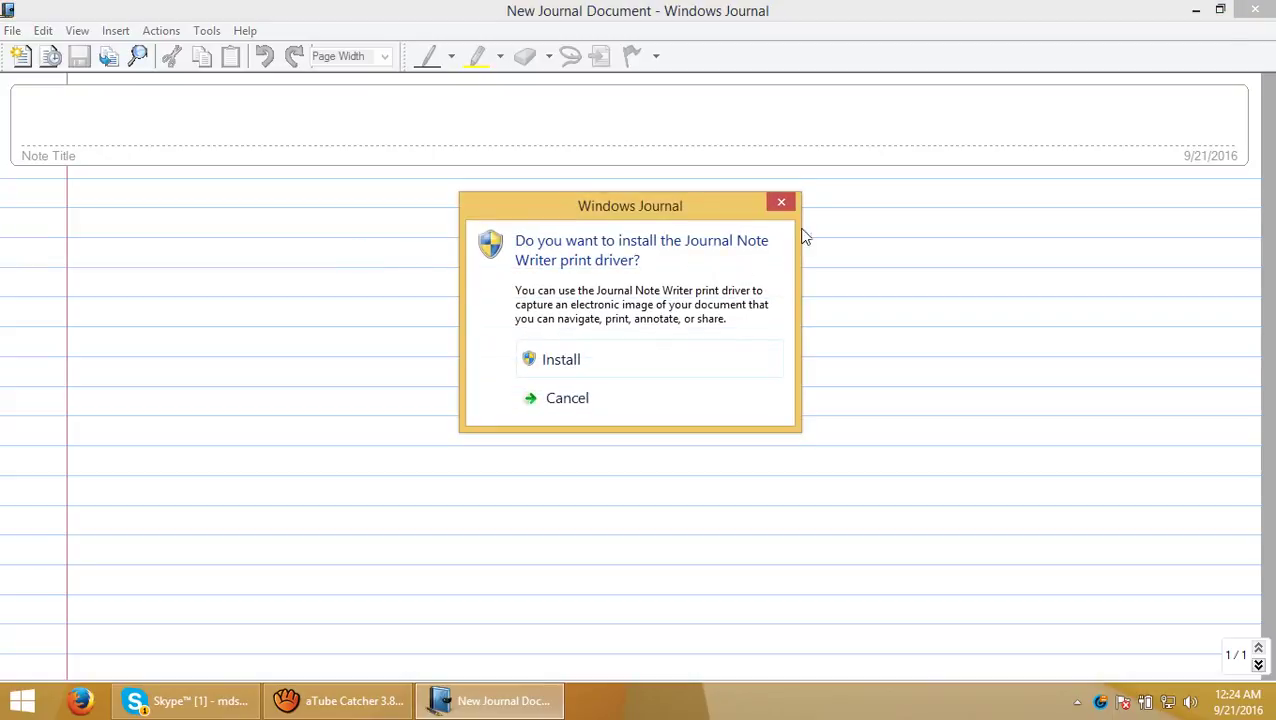
click(787, 203)
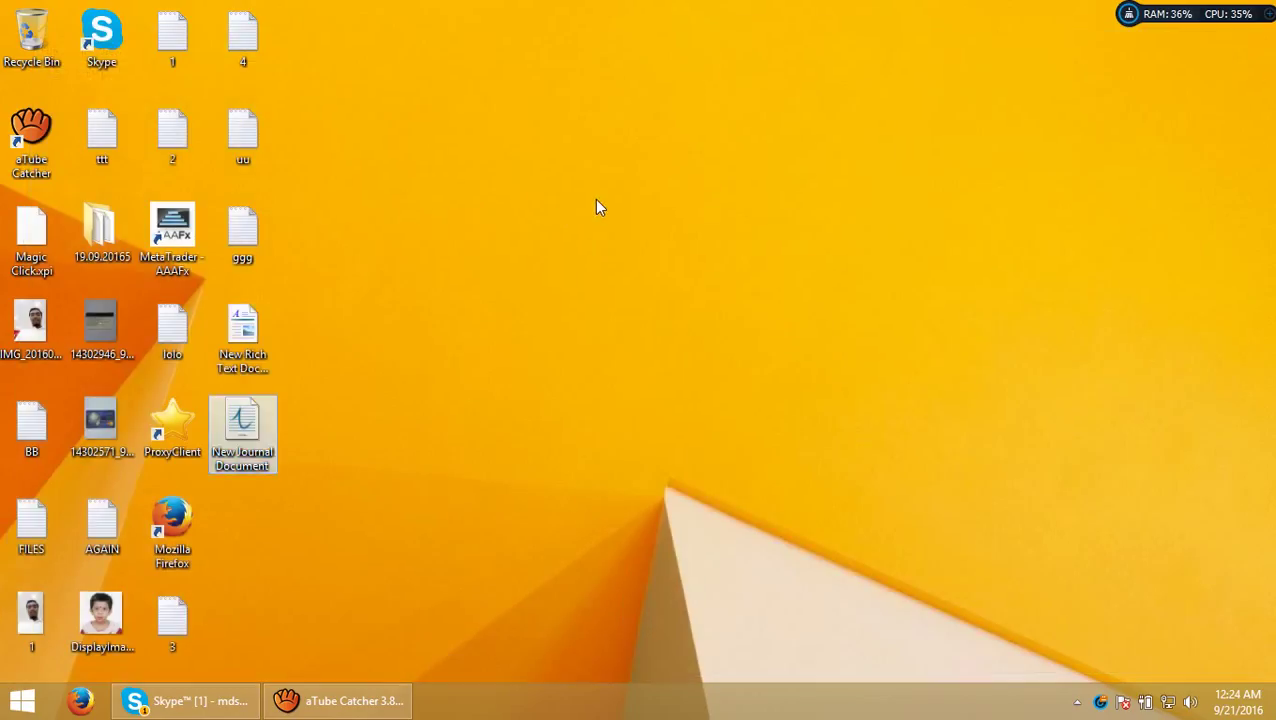
Step: Open the New Rich Text Document in WordPad
right_click(596, 202)
click(404, 220)
double_click(218, 330)
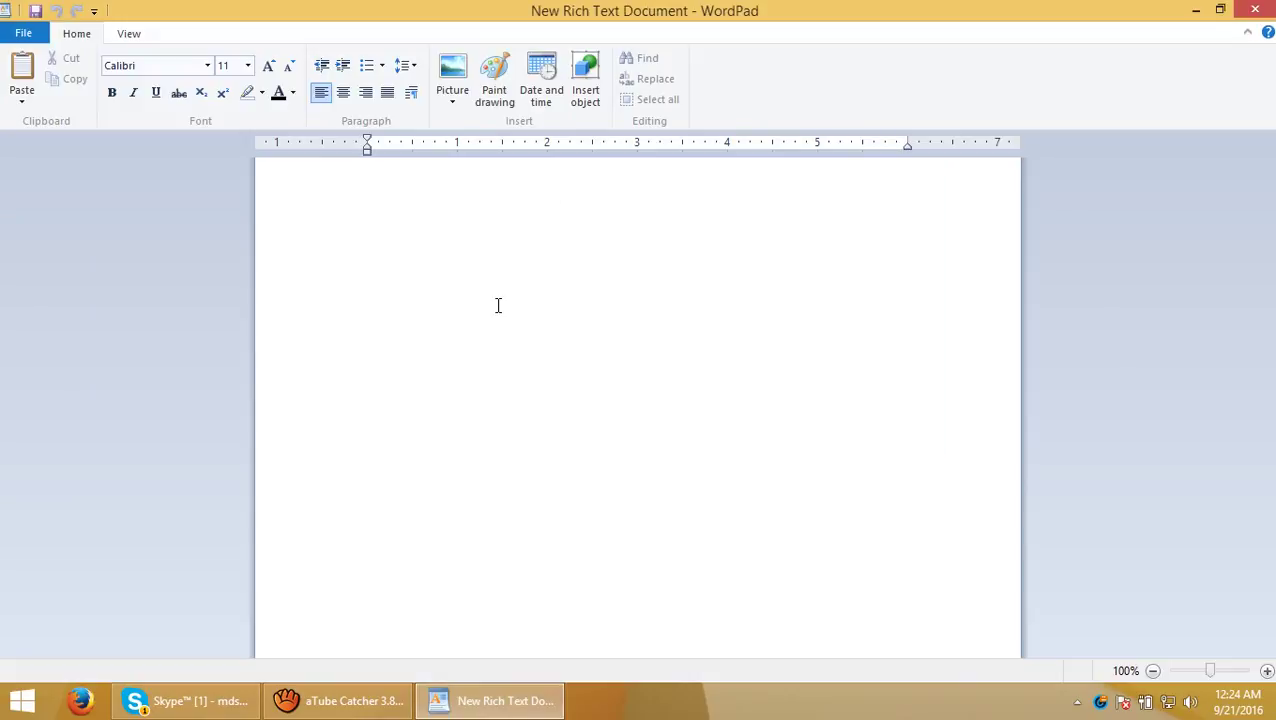
Step: Type '1. 3 Browser : MOZILLA, CYBERFOX, COMODO ICEDRAGON' as the first line
text(1)
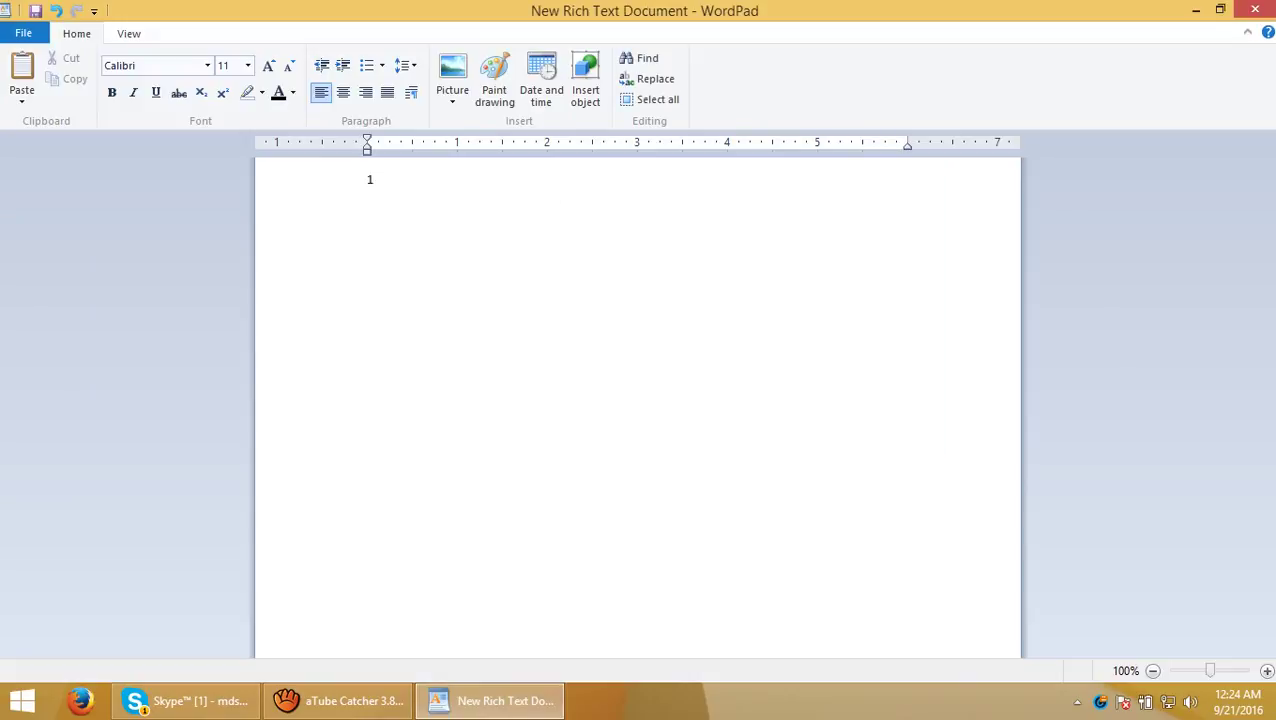
text(. 3 Browser : MOZILLA)
key(BackSpace)
text(, CYBER)
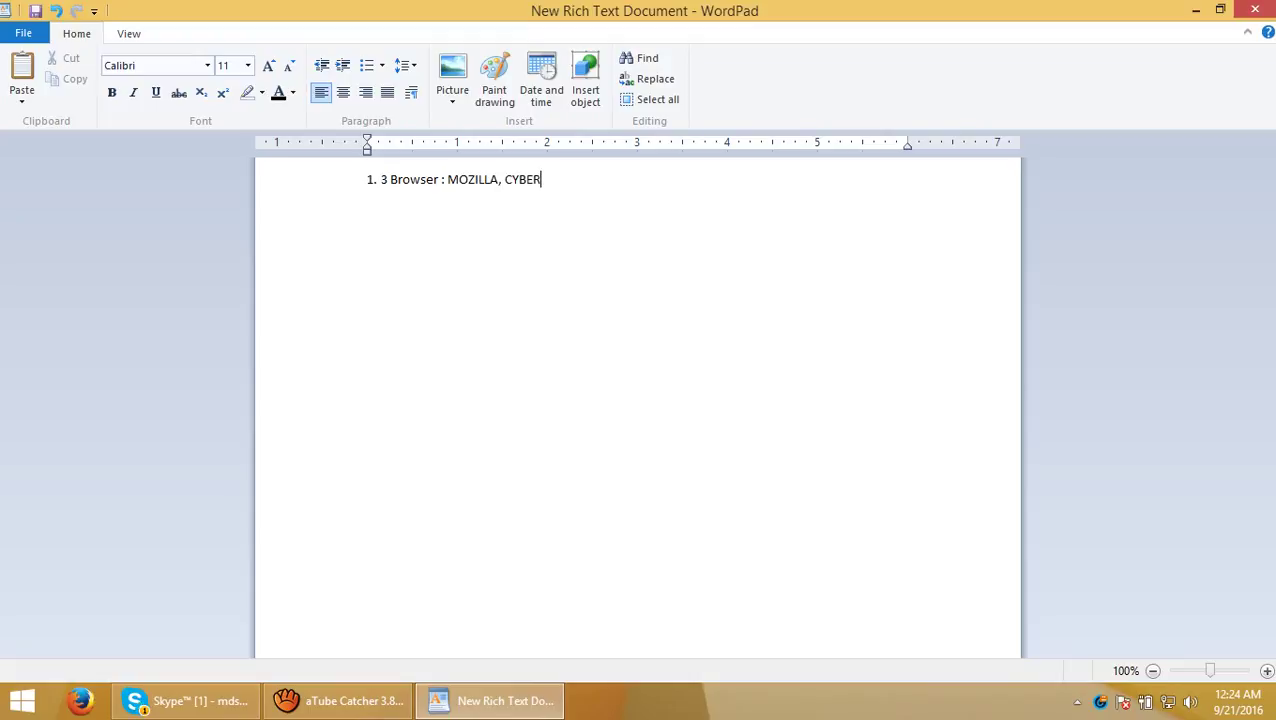
text(FOX, COMO)
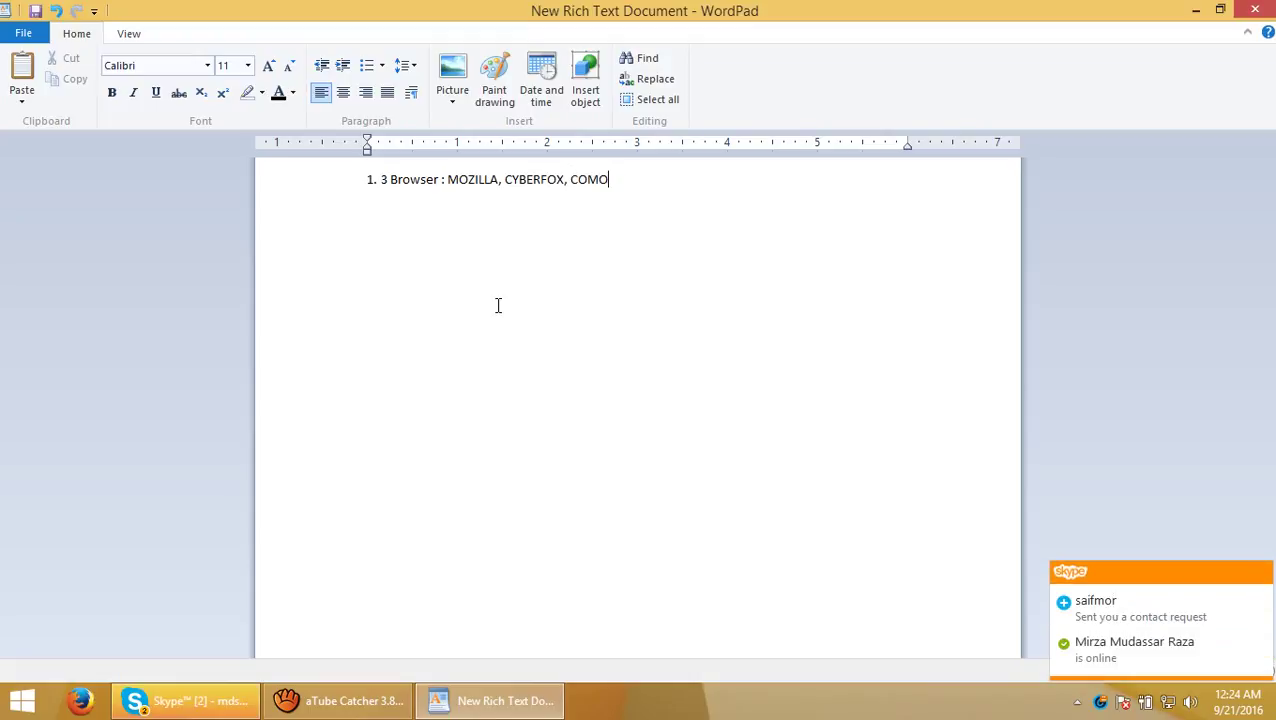
text(DO ICEDRAGON)
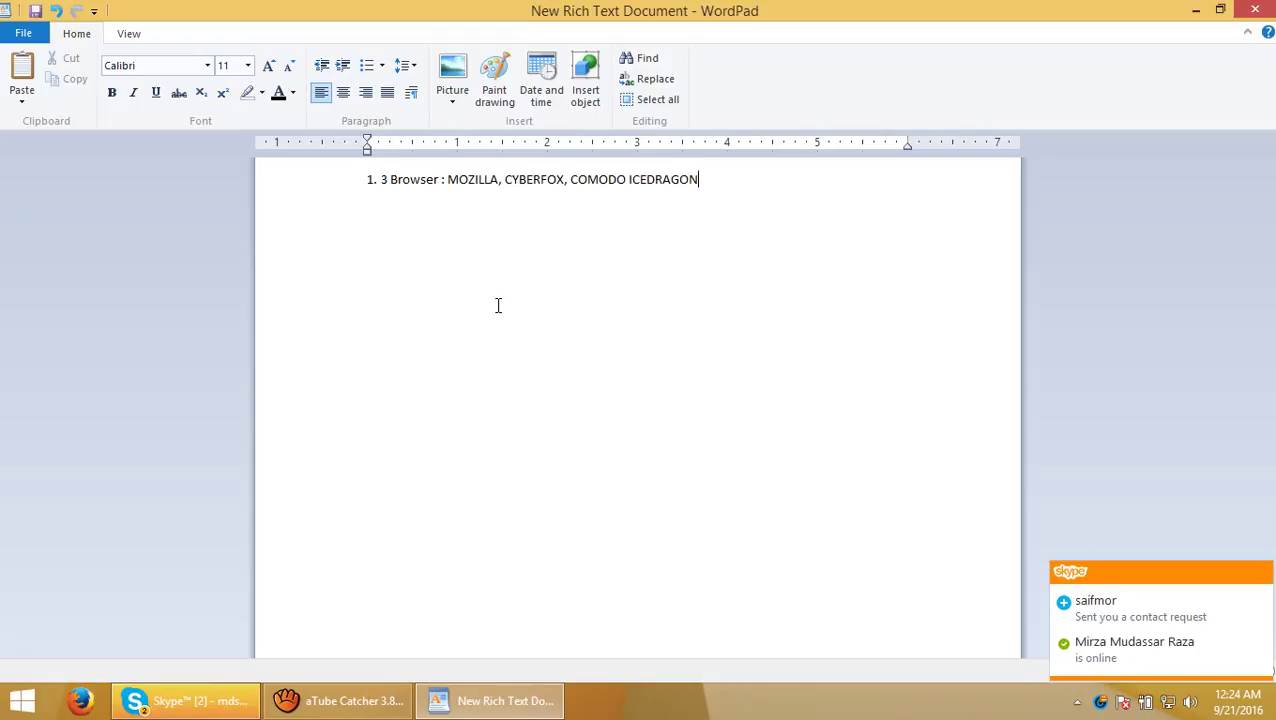
Step: Accept the incoming chat contact request and hide the chat window
click(1086, 606)
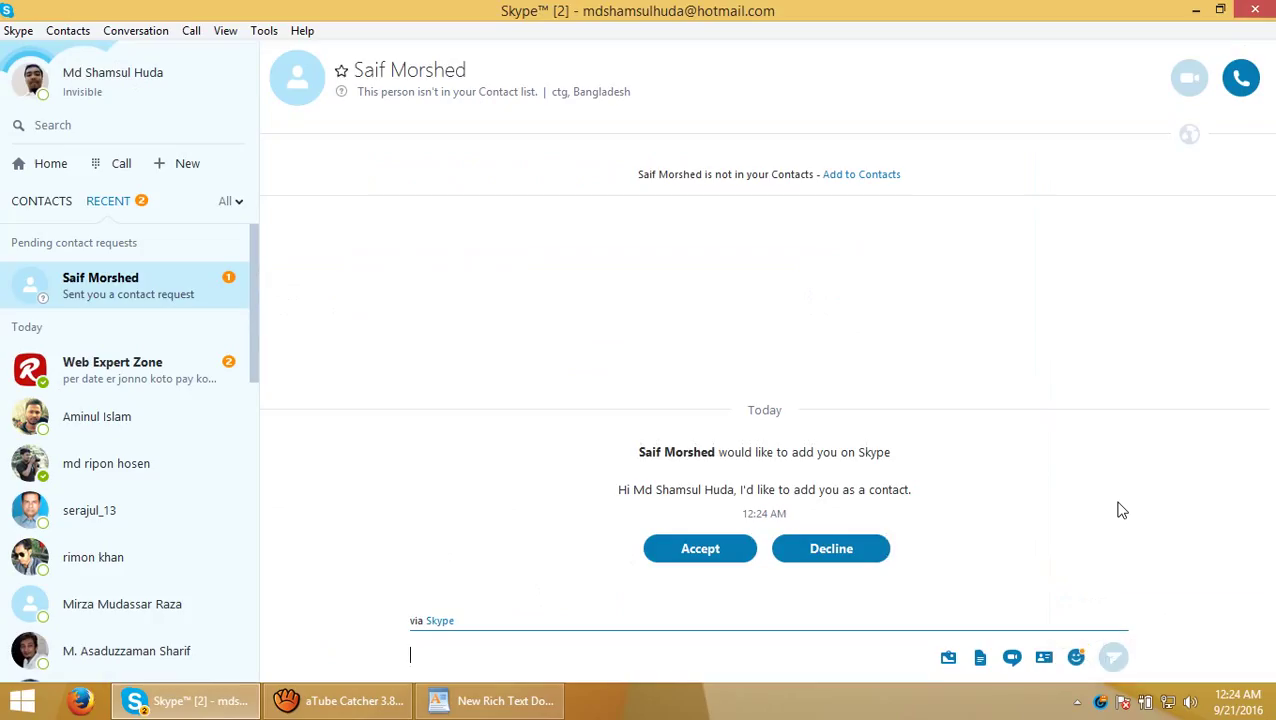
click(700, 548)
click(1196, 10)
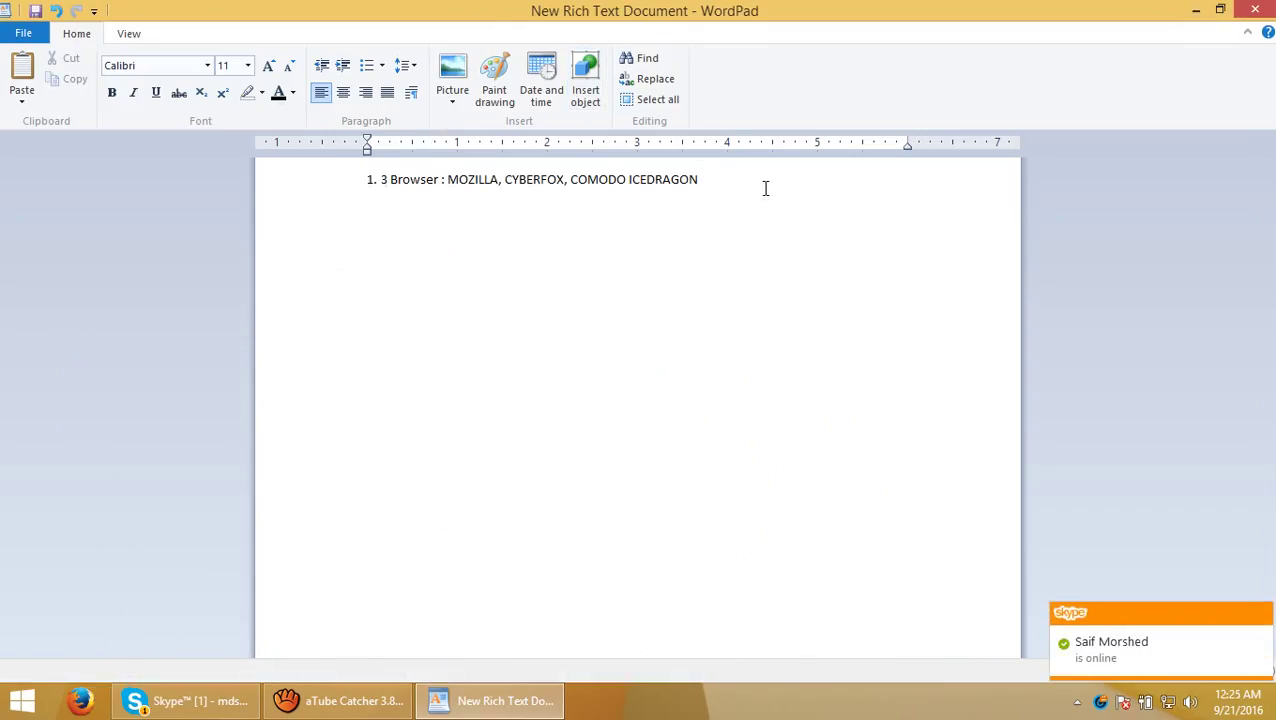
Step: Add list items '2. Any kinds of Internet connection' and '3. Banglalink, ROBI or GP no...'
key(Return)
key(Return)
key(BackSpace)
text(2. Any kinds of Interne)
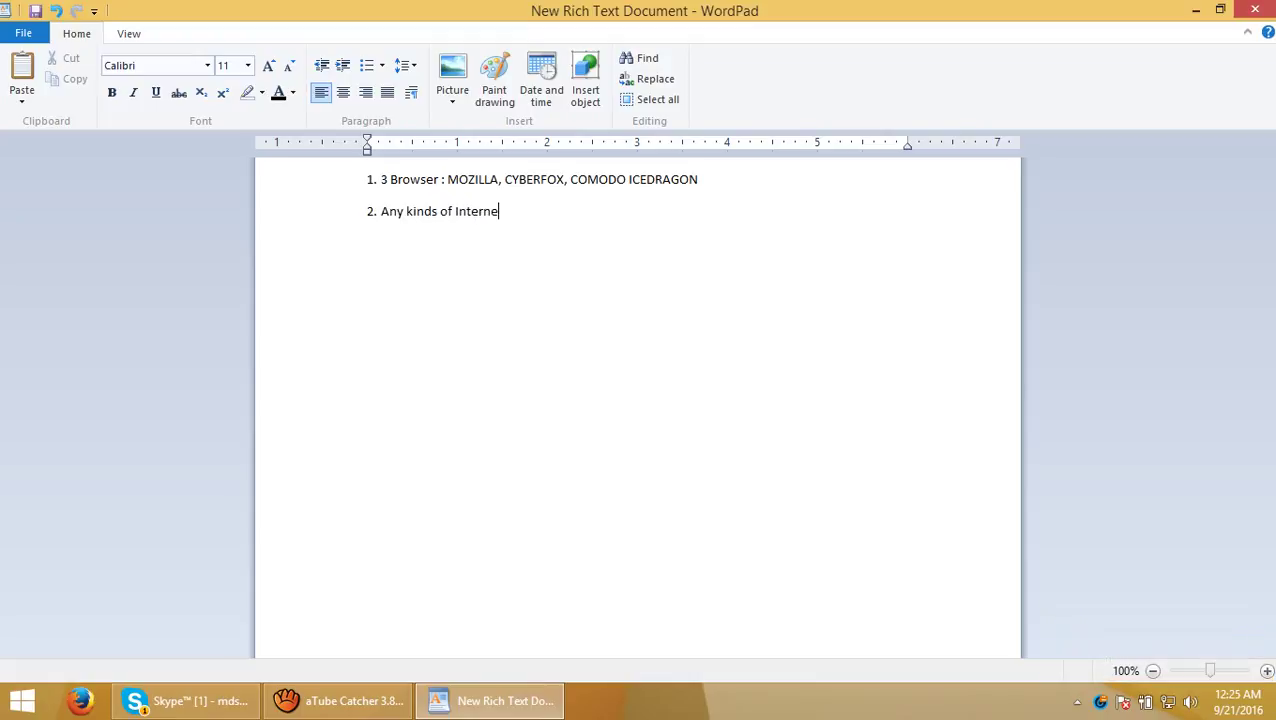
text(t connection)
key(Return)
key(Return)
key(Return)
text(3.)
text(Bangl)
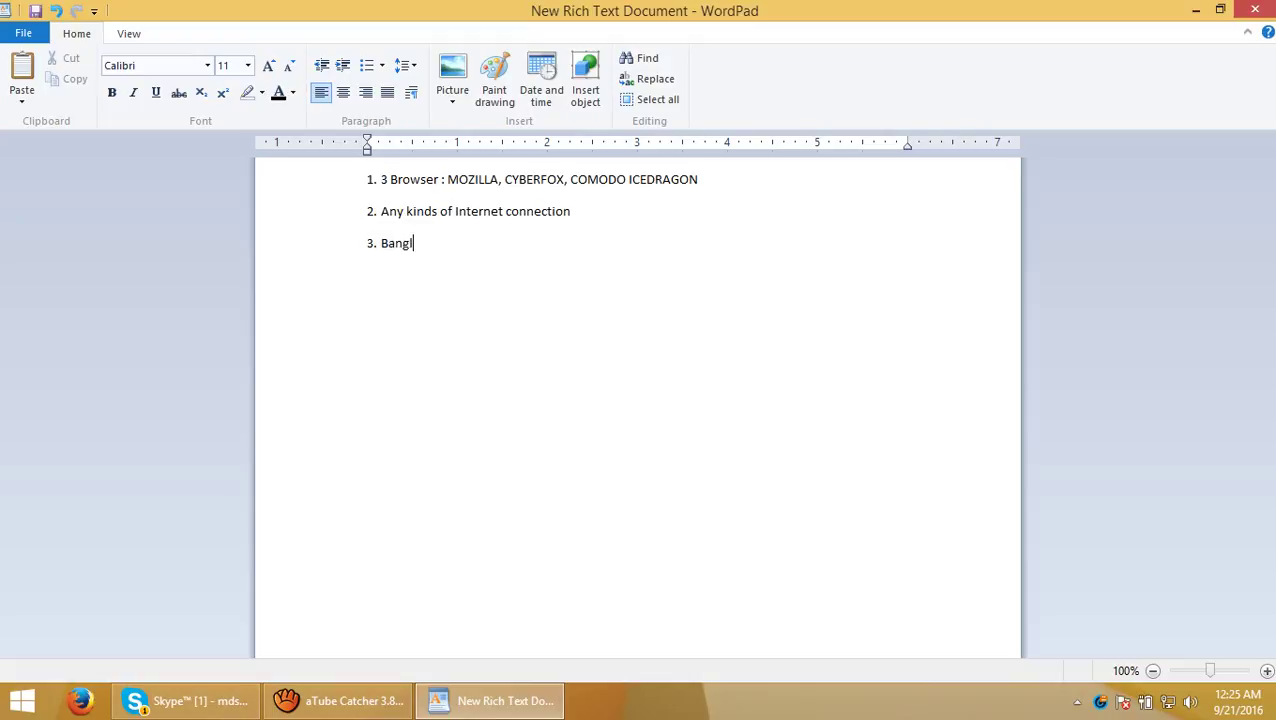
text(alink, ROBI or GP)
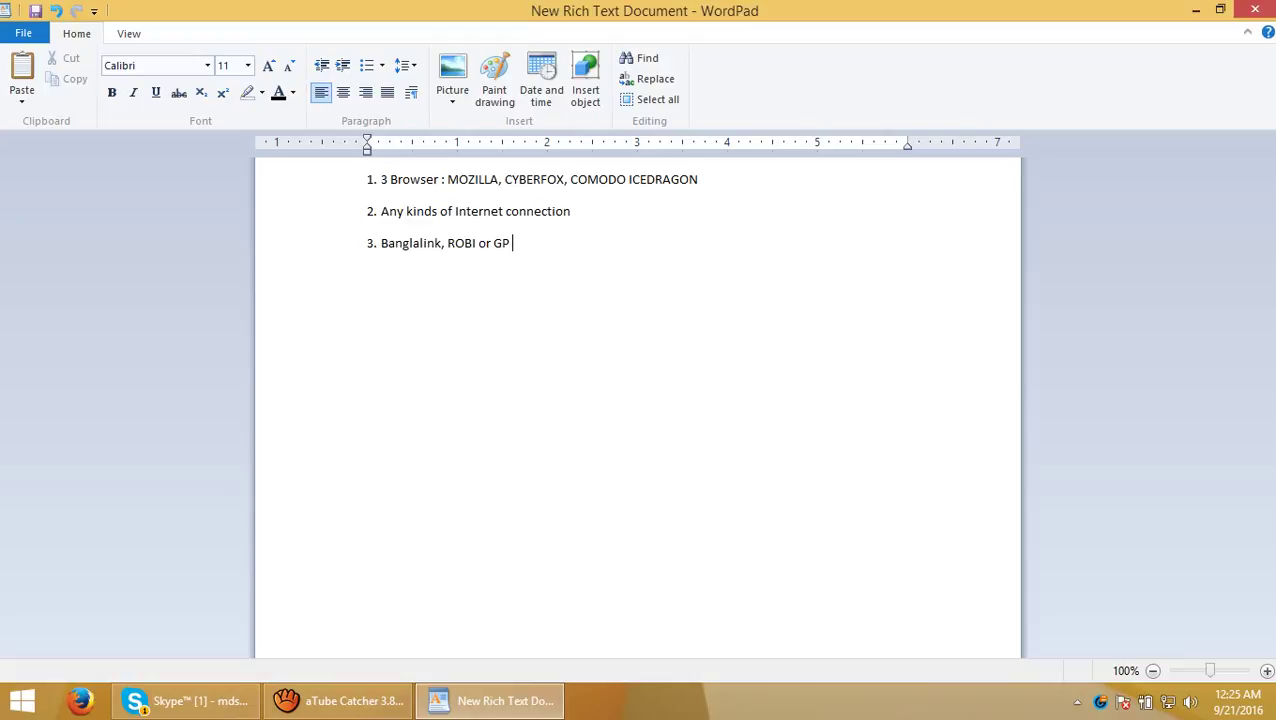
text( no...)
click(358, 189)
click(368, 184)
drag(368, 184, 698, 179)
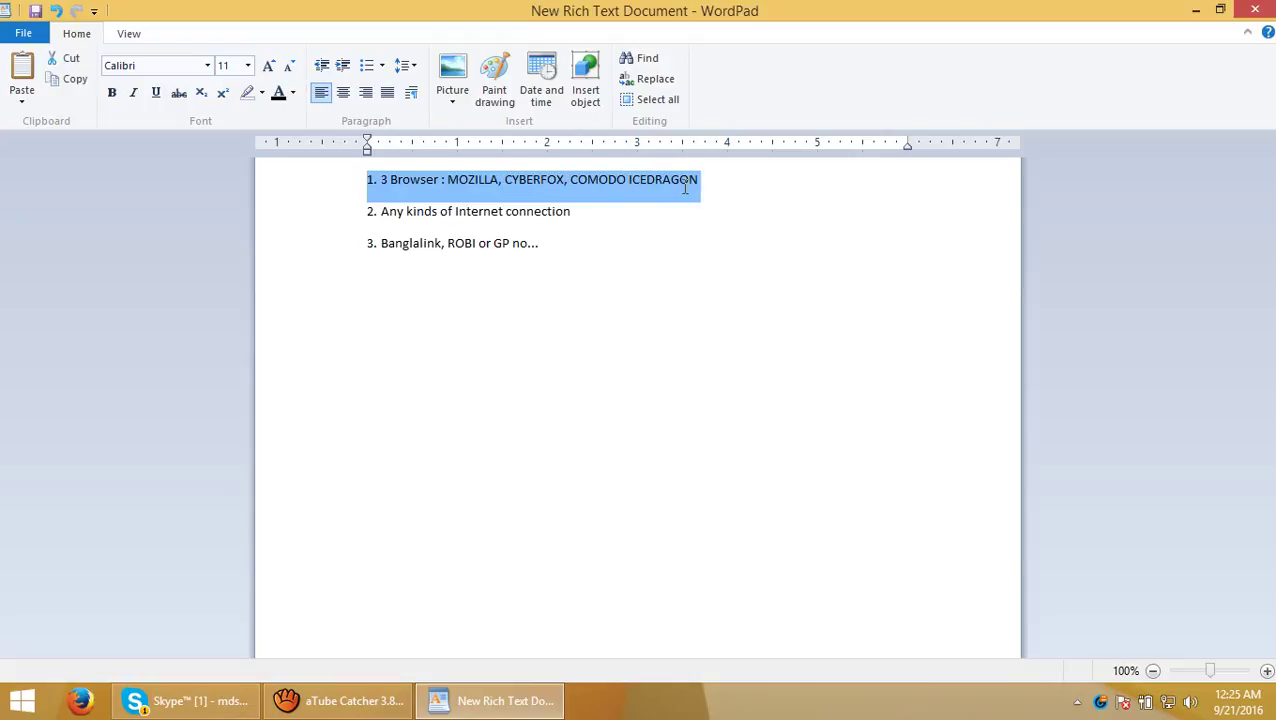
click(705, 180)
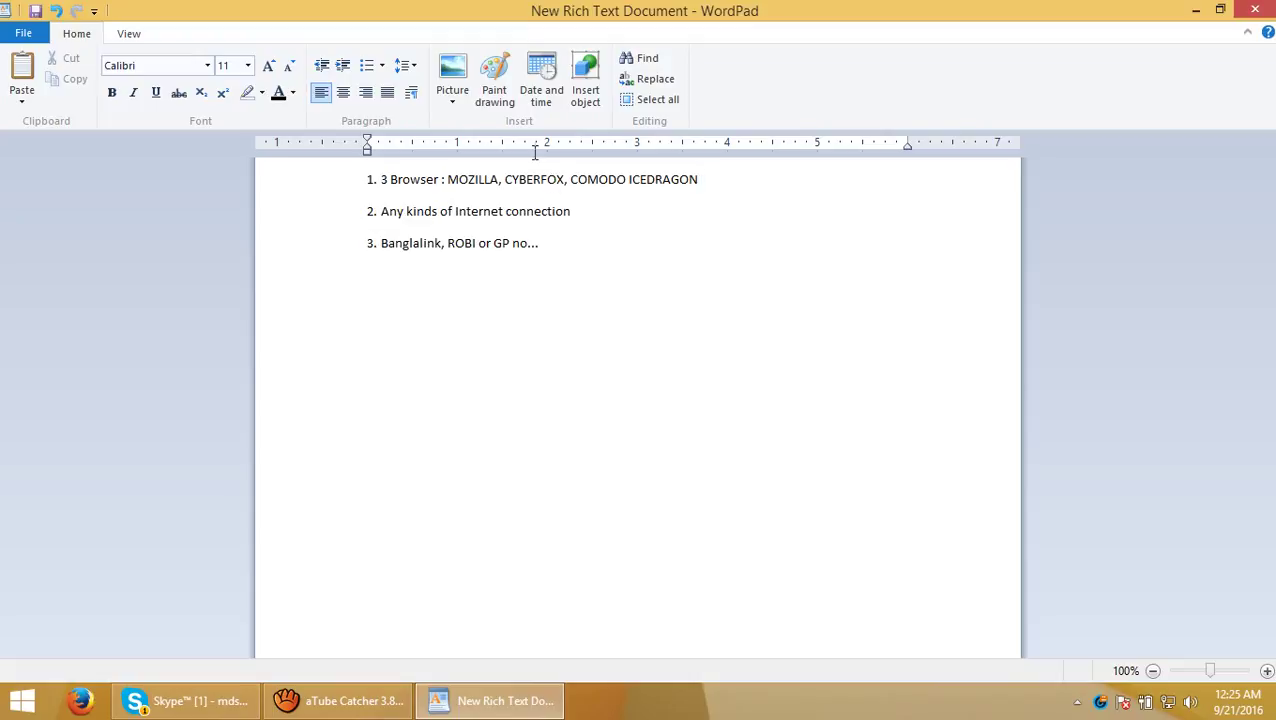
drag(707, 181, 366, 162)
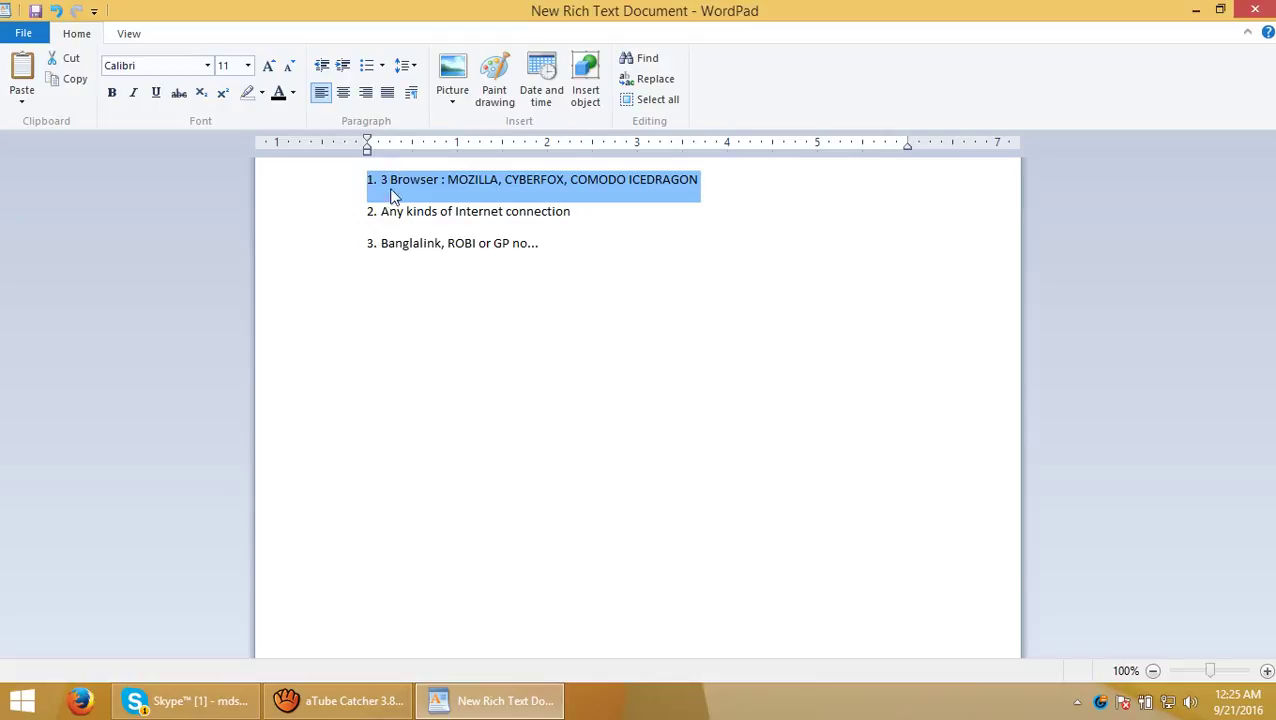
click(382, 212)
drag(586, 211, 328, 208)
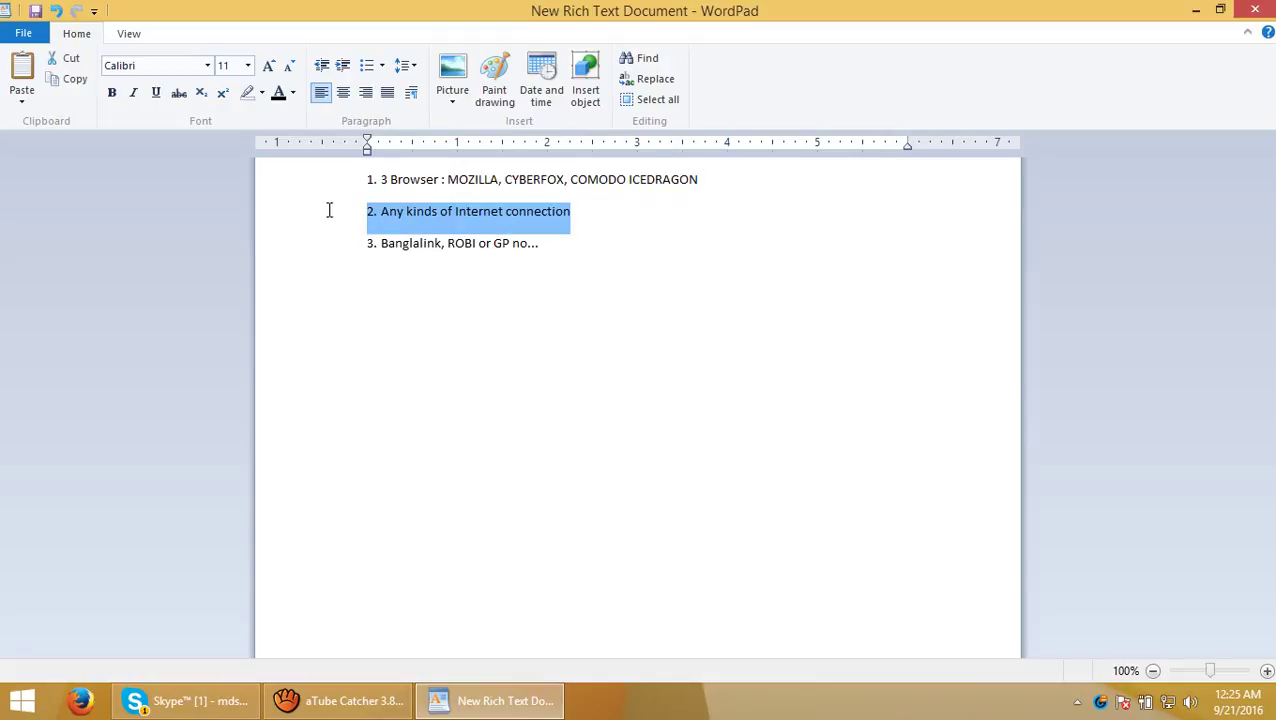
triple_click(405, 209)
click(619, 225)
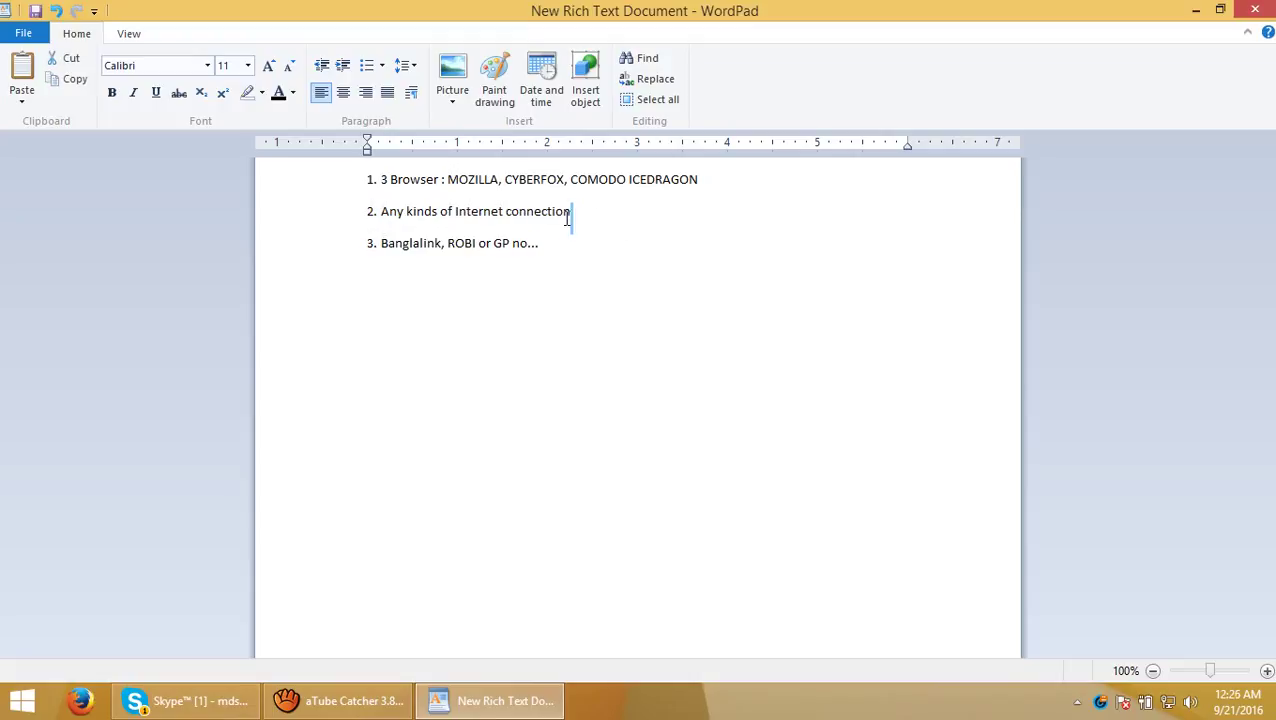
click(274, 216)
click(559, 254)
drag(558, 254, 365, 244)
click(439, 234)
click(487, 255)
click(576, 240)
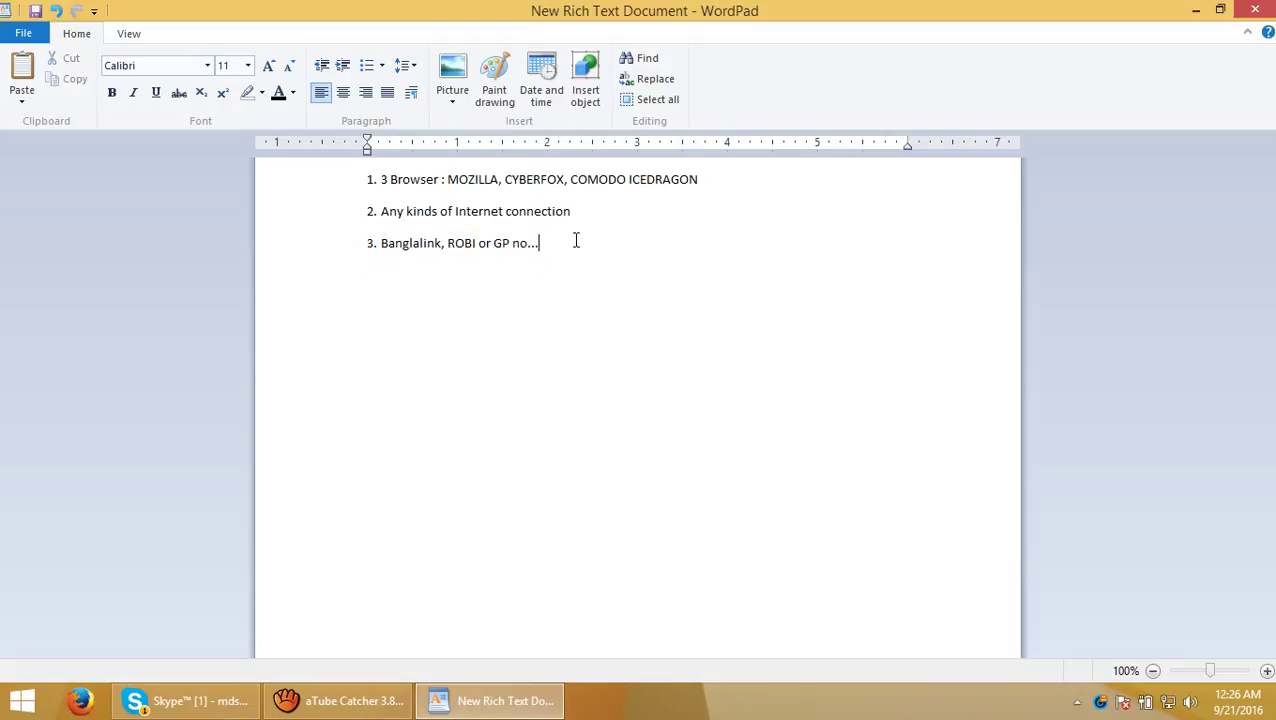
triple_click(521, 240)
click(521, 243)
click(1196, 10)
right_click(627, 10)
mouse_move(657, 45)
click(701, 66)
right_click(702, 71)
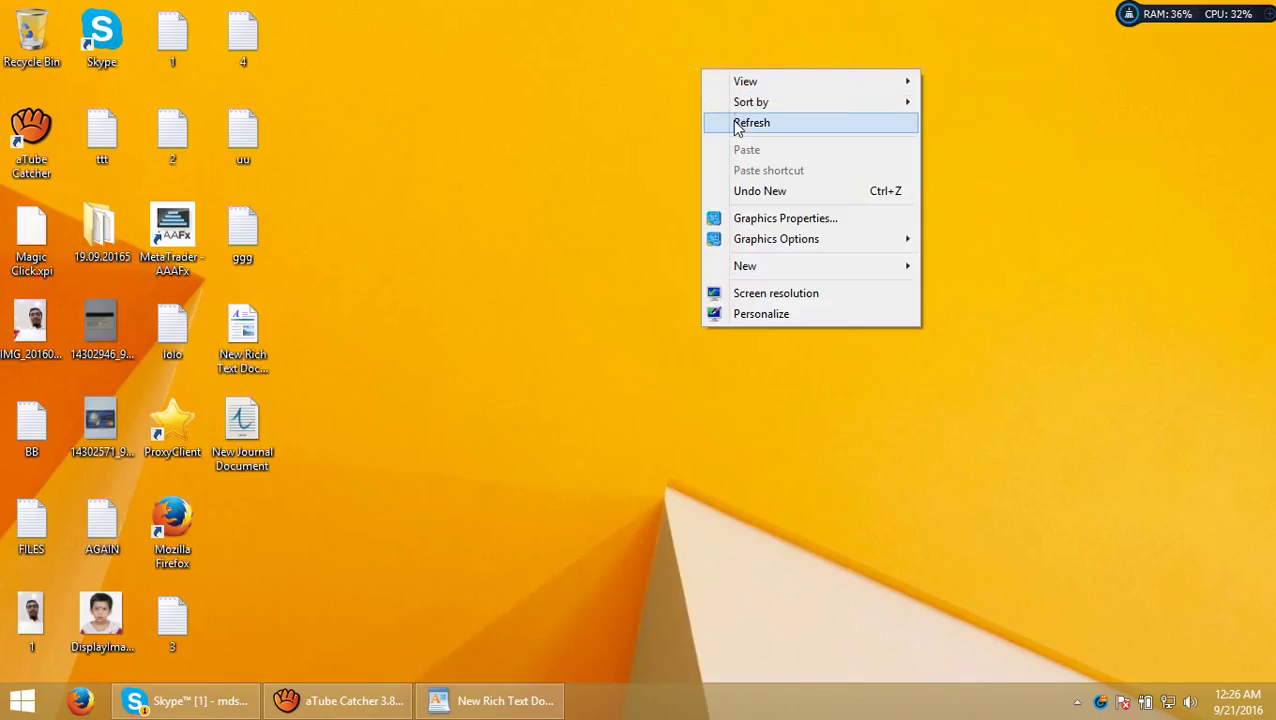
click(735, 123)
right_click(583, 103)
click(612, 156)
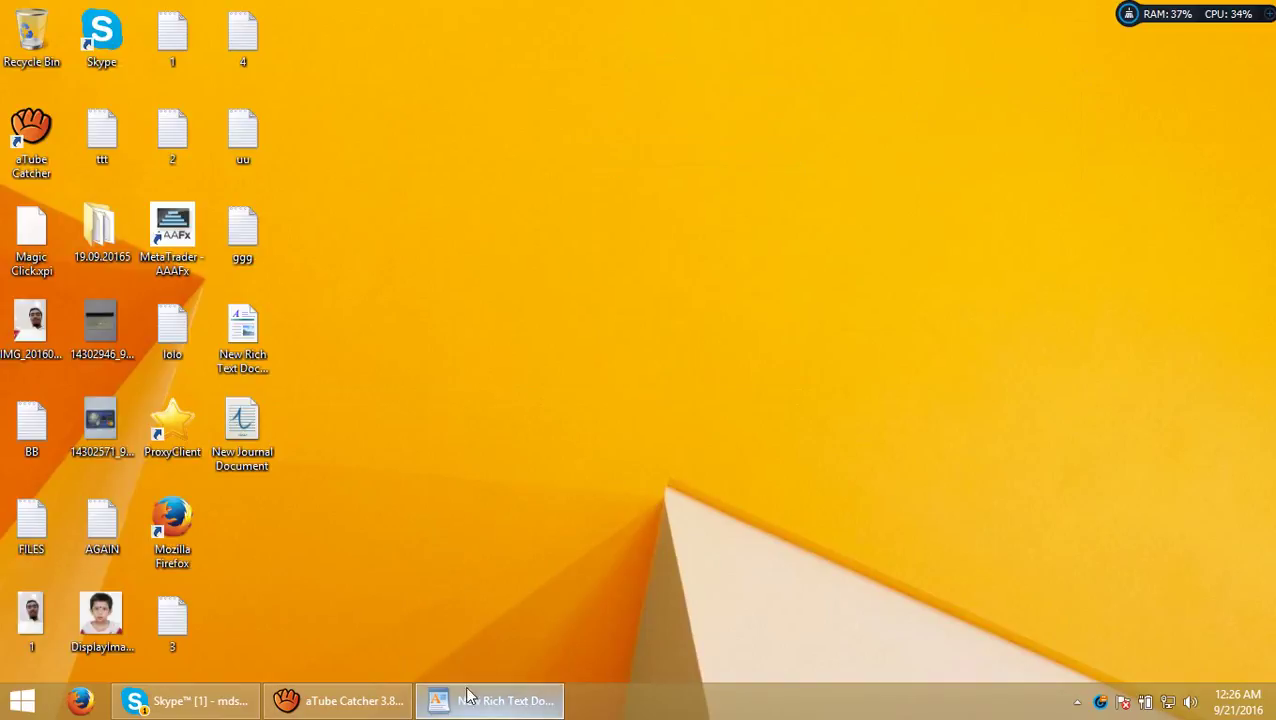
click(466, 699)
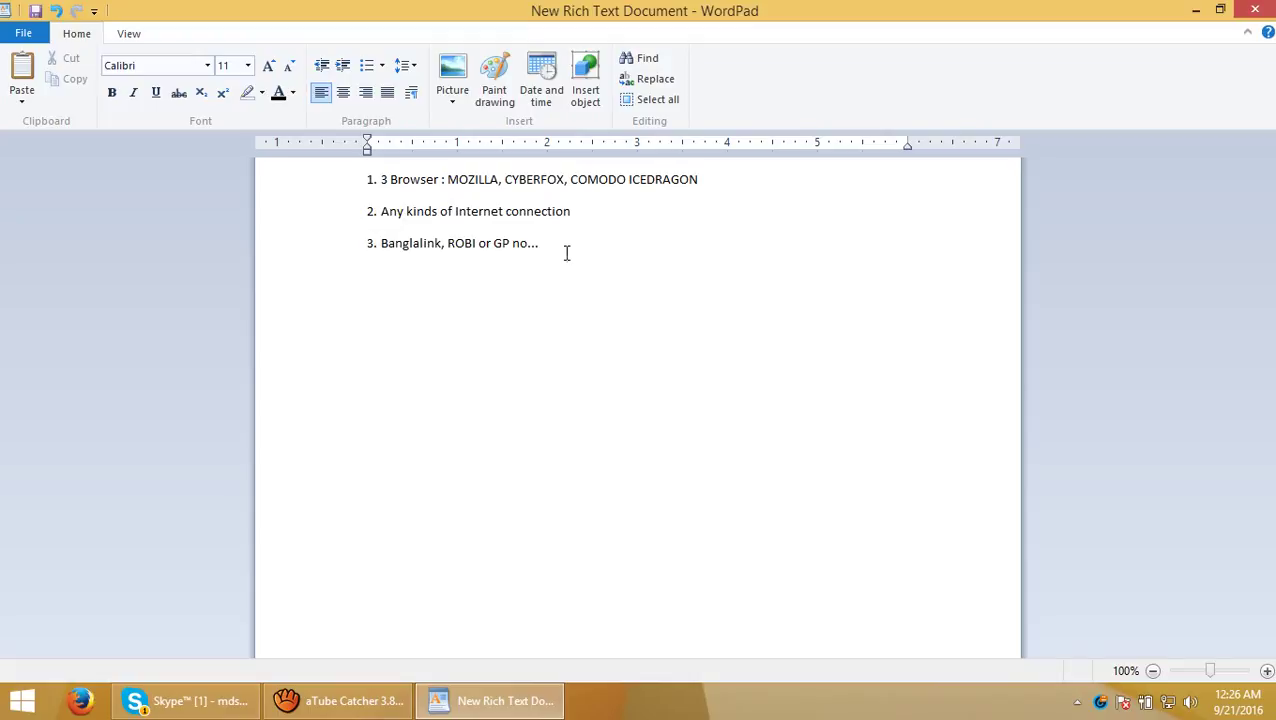
Step: Minimize WordPad and refresh the desktop twice
click(1195, 10)
right_click(615, 121)
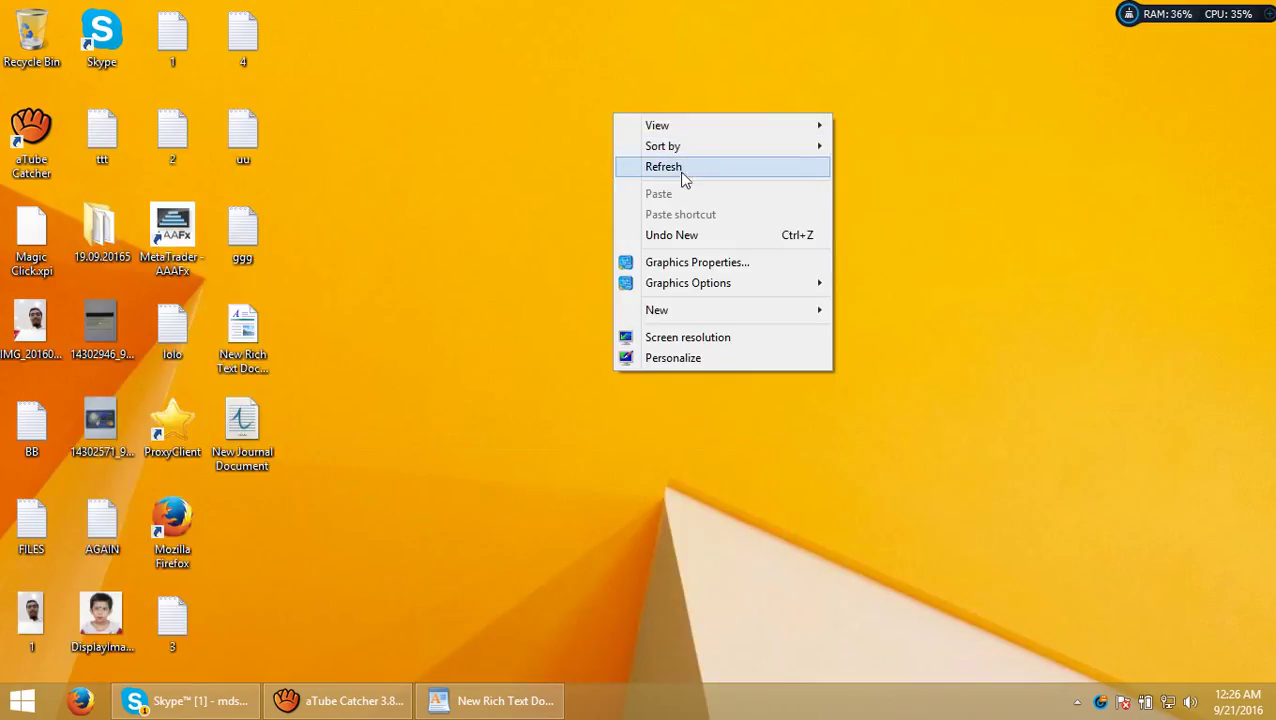
click(681, 168)
right_click(676, 158)
click(703, 233)
Step: Open the installed programs list from This PC's computer options
click(22, 700)
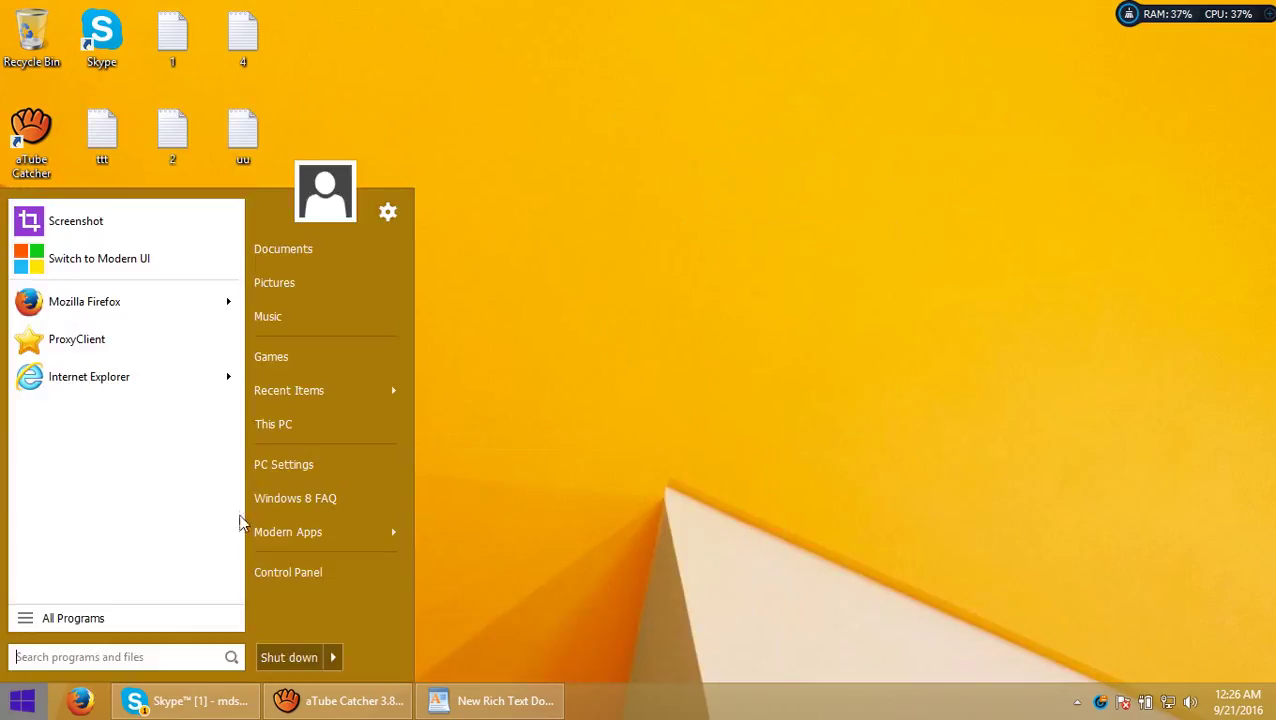
click(311, 420)
click(1255, 10)
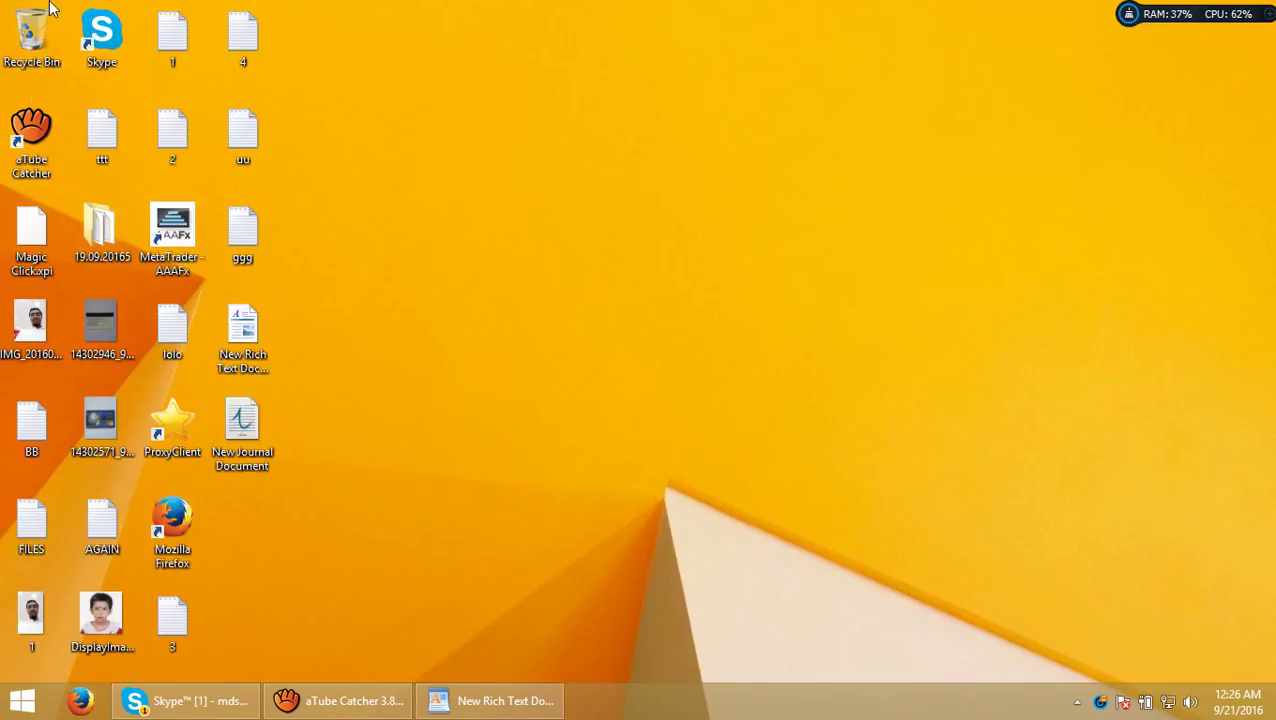
click(22, 700)
click(307, 420)
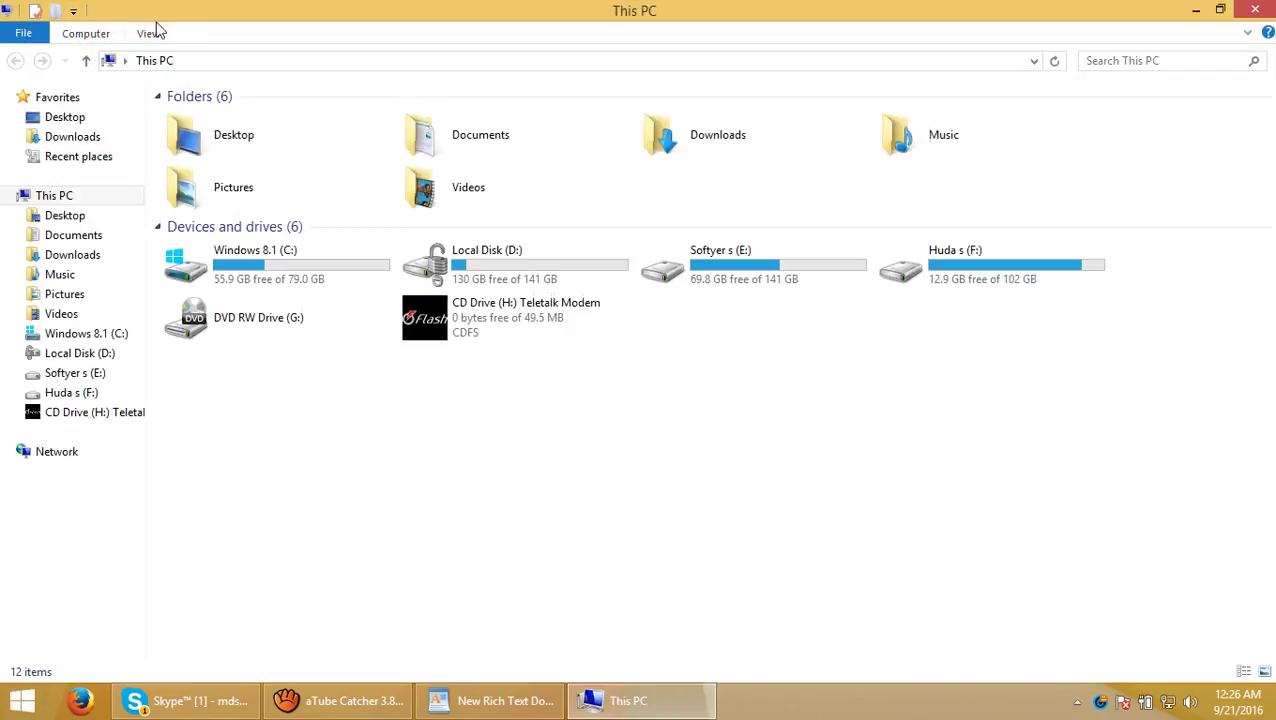
click(88, 37)
click(446, 64)
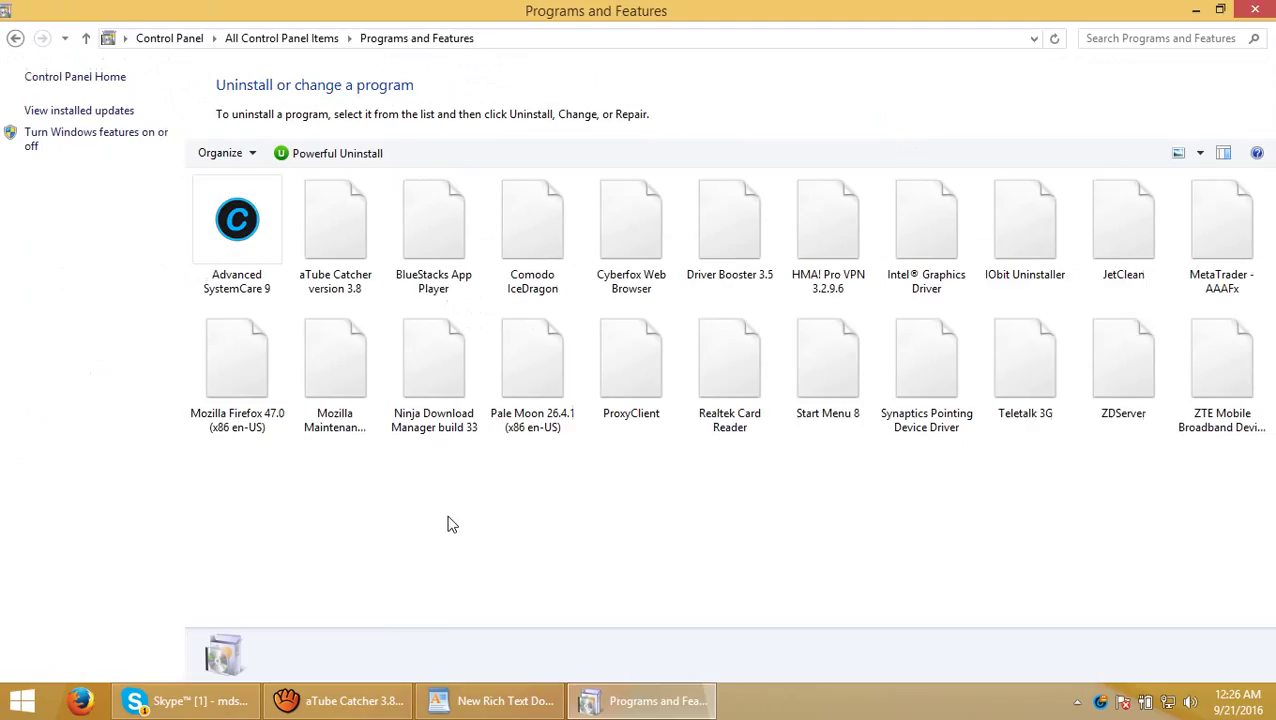
Step: Reload the list, check Comodo IceDragon, Cyberfox and Firefox 47.0, then close it
right_click(564, 542)
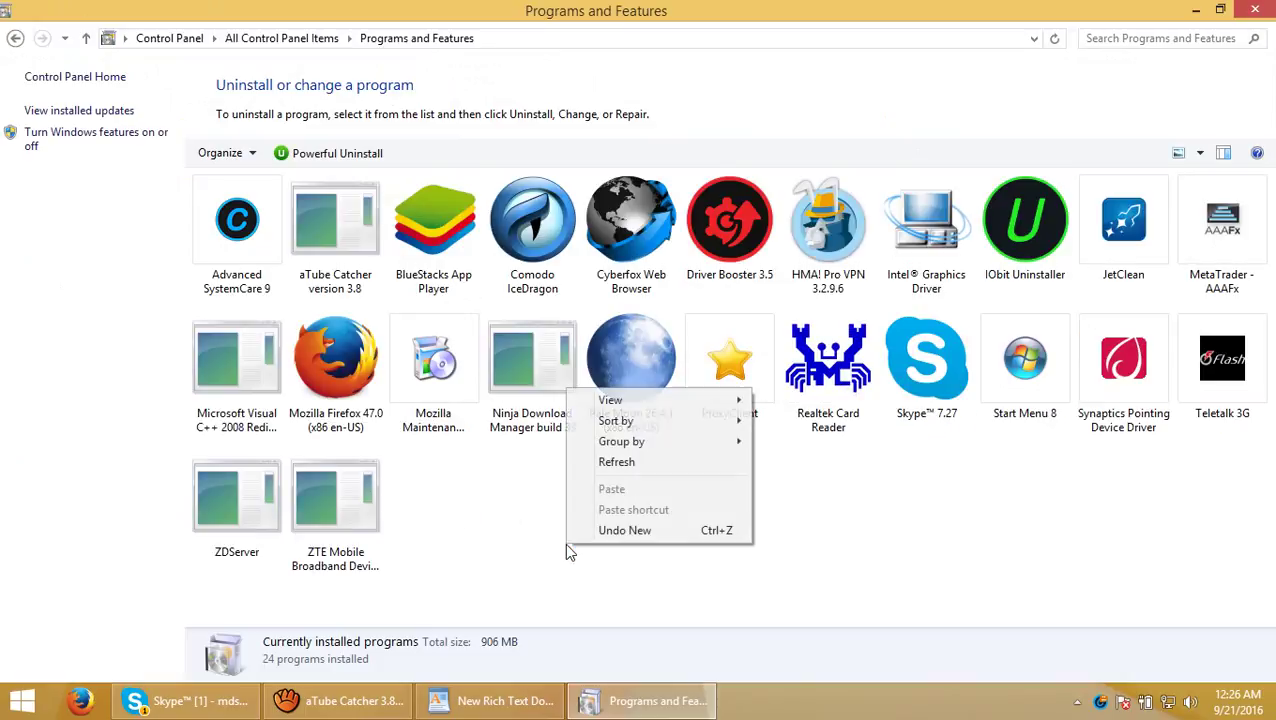
click(640, 462)
click(525, 285)
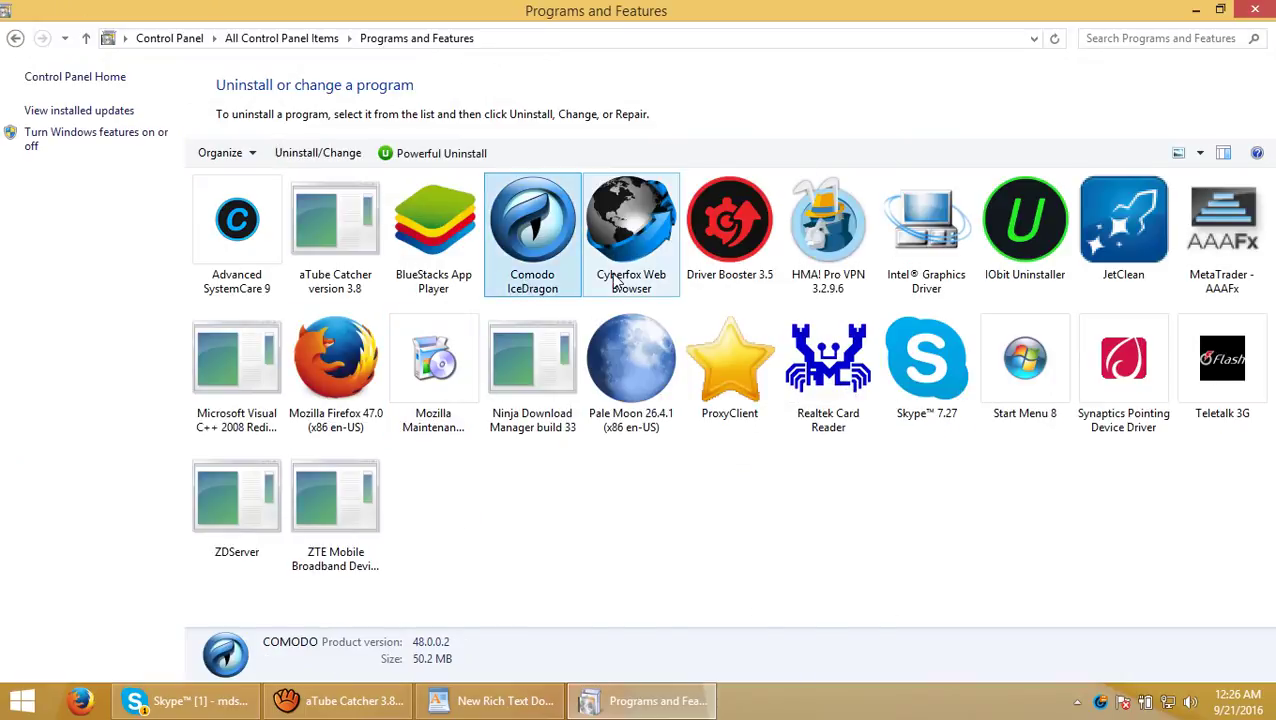
click(611, 272)
click(336, 365)
click(1265, 7)
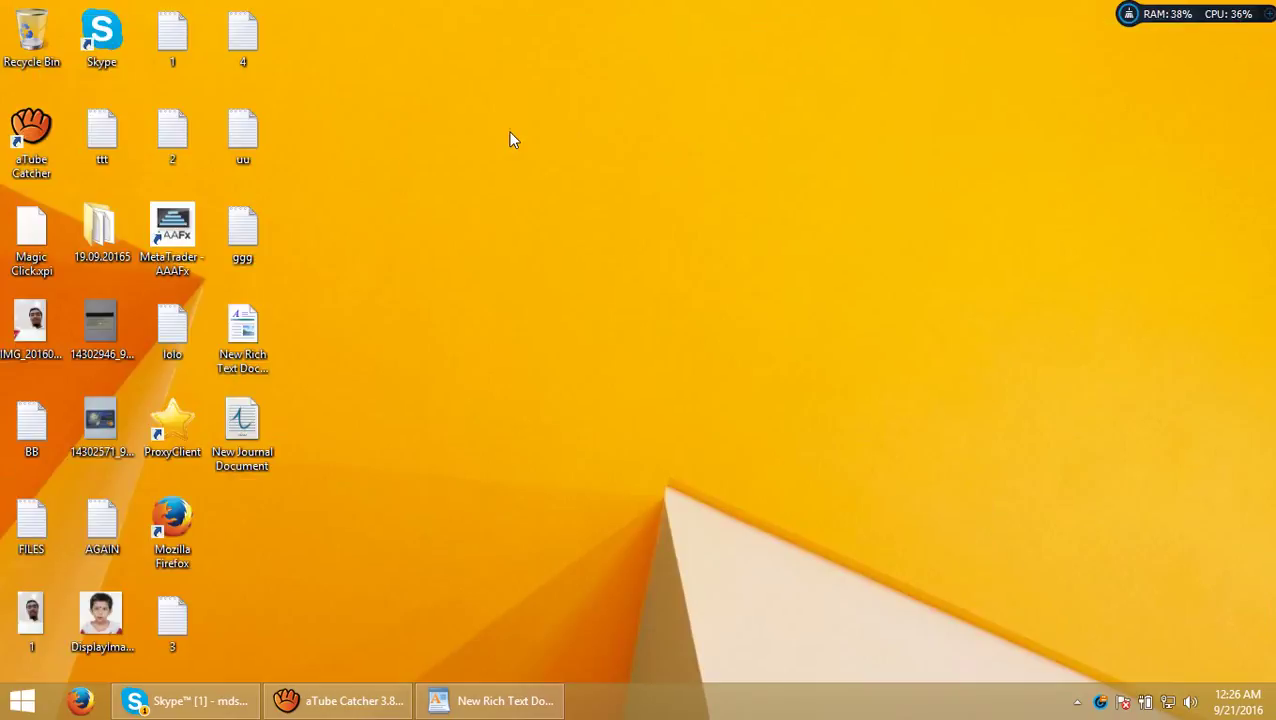
Step: Refresh the Windows desktop repeatedly
right_click(511, 134)
click(571, 188)
right_click(571, 183)
click(614, 240)
right_click(570, 190)
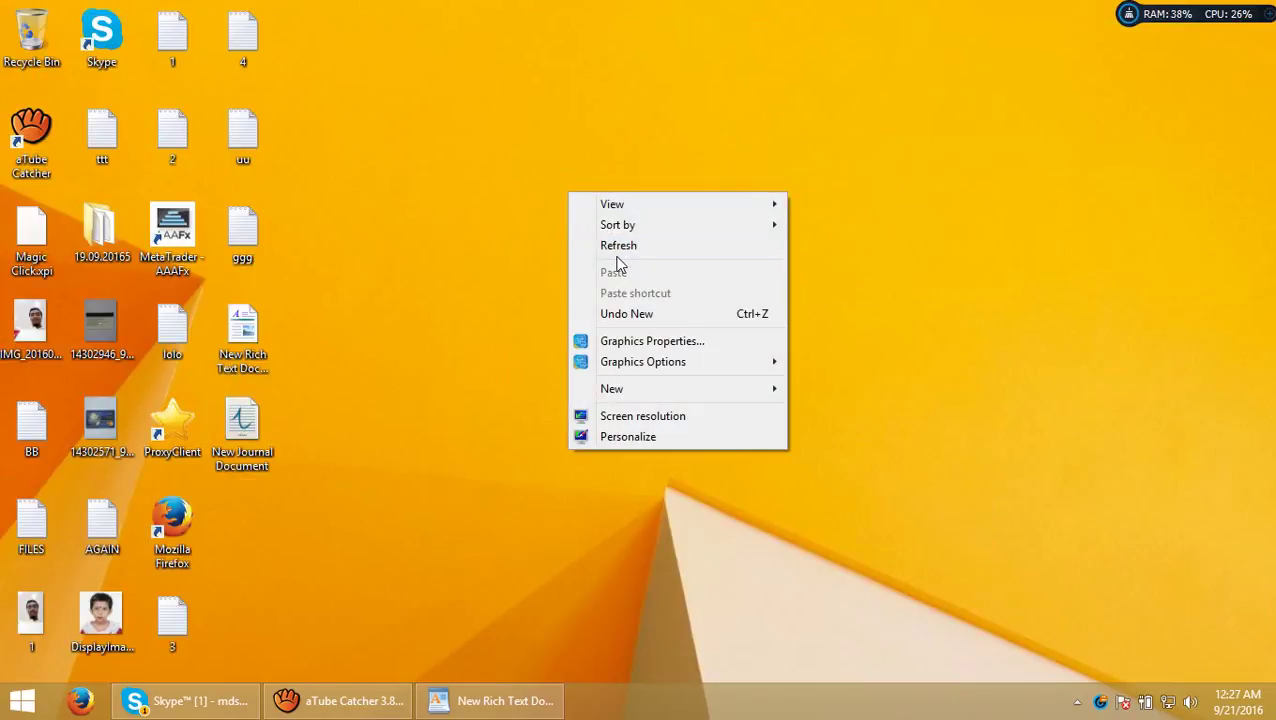
click(582, 240)
right_click(513, 188)
click(553, 242)
right_click(551, 237)
click(584, 288)
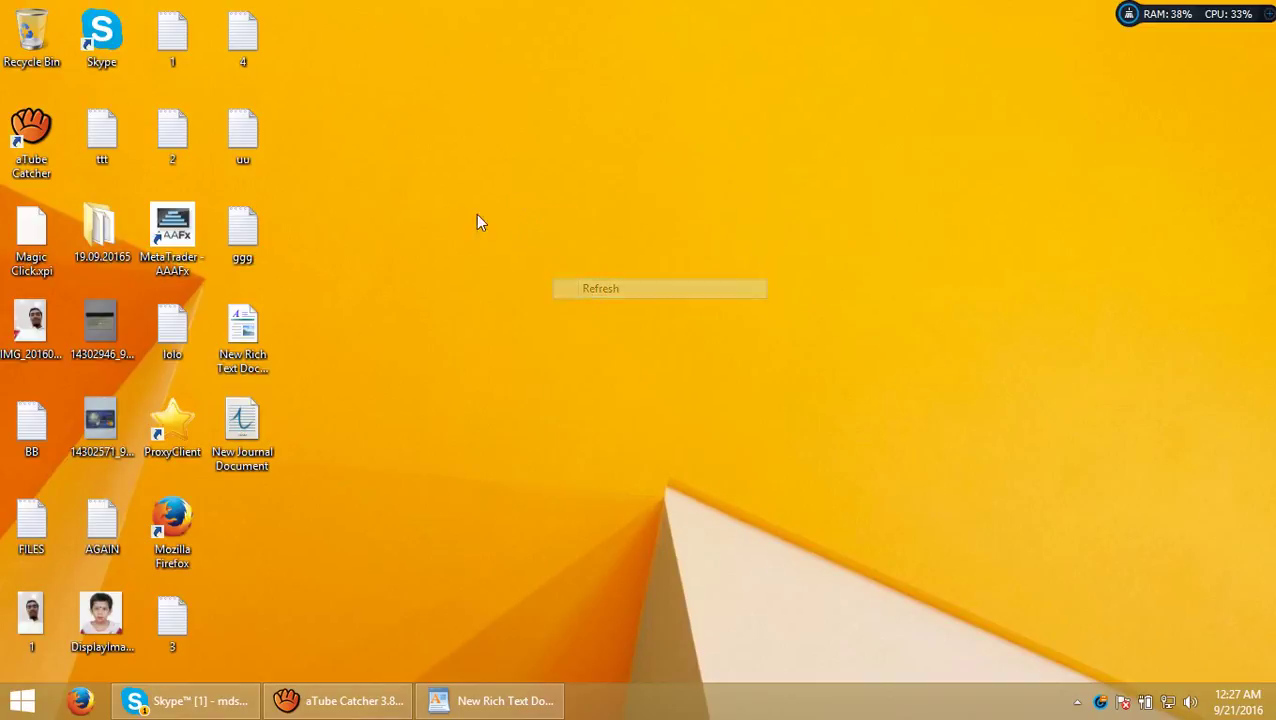
right_click(452, 194)
click(502, 246)
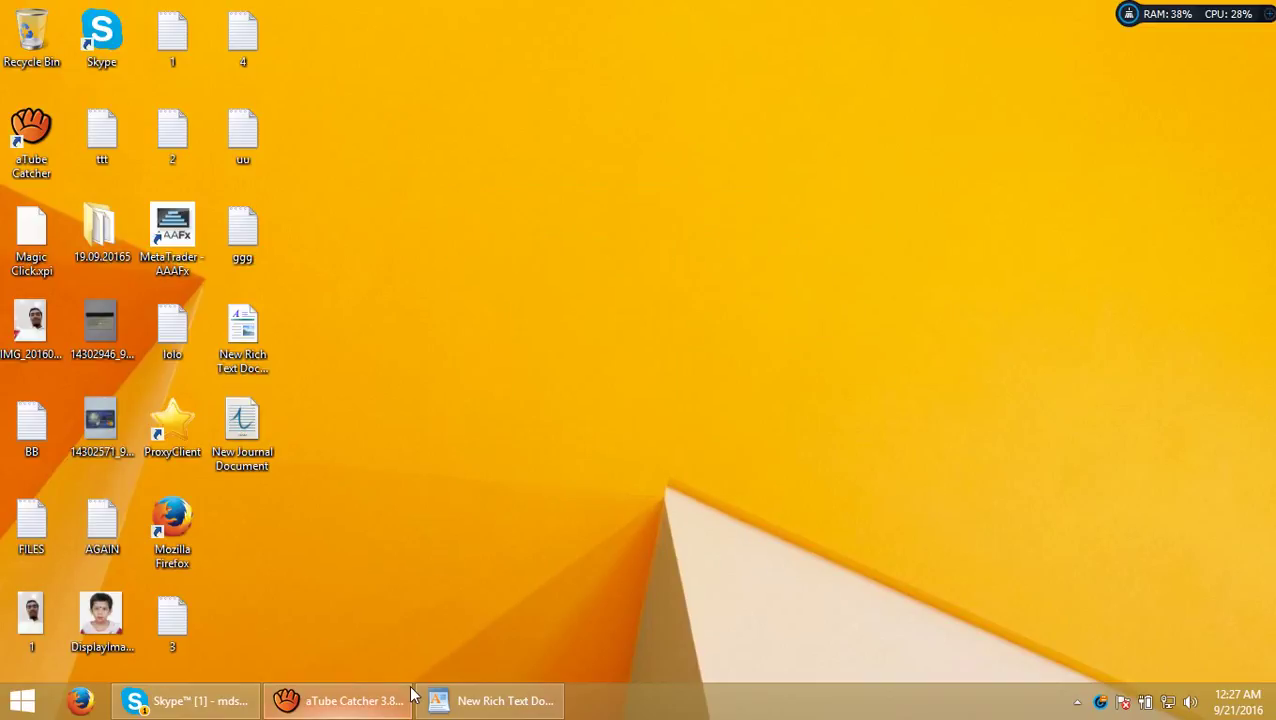
Step: Peek at the screen recorder and WordPad notes, then refresh the desktop again
click(376, 703)
click(376, 703)
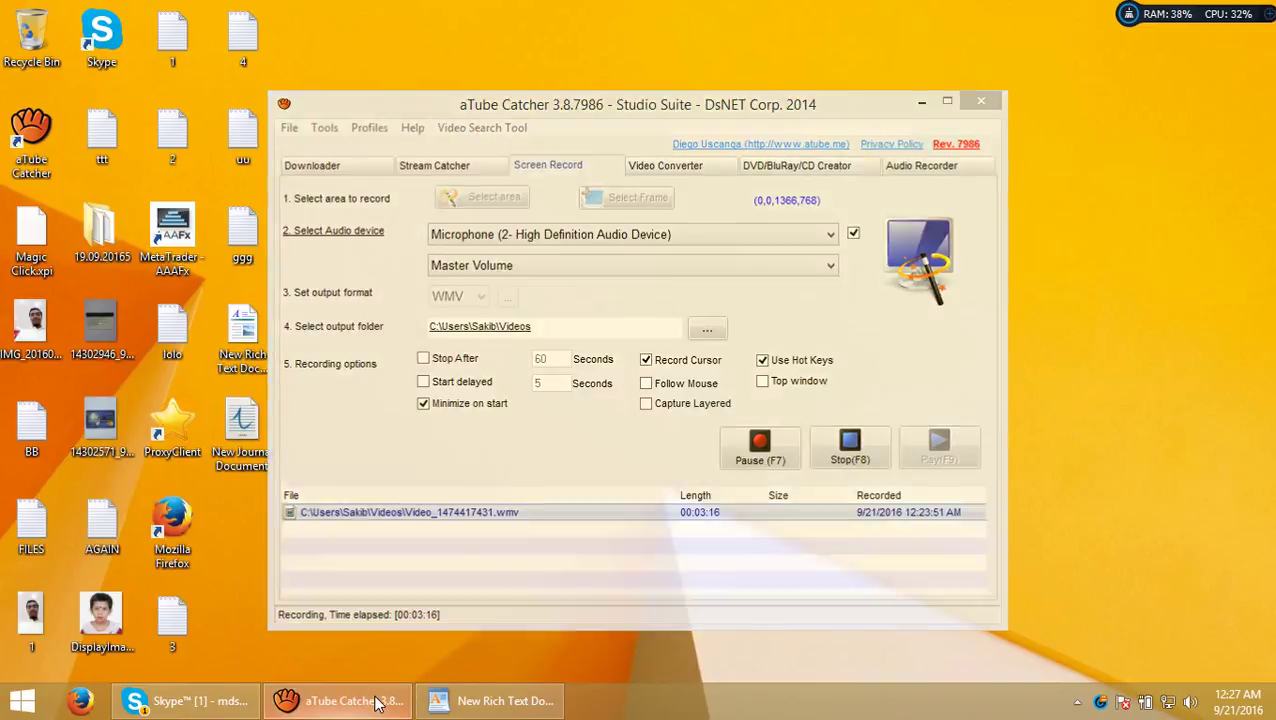
click(480, 702)
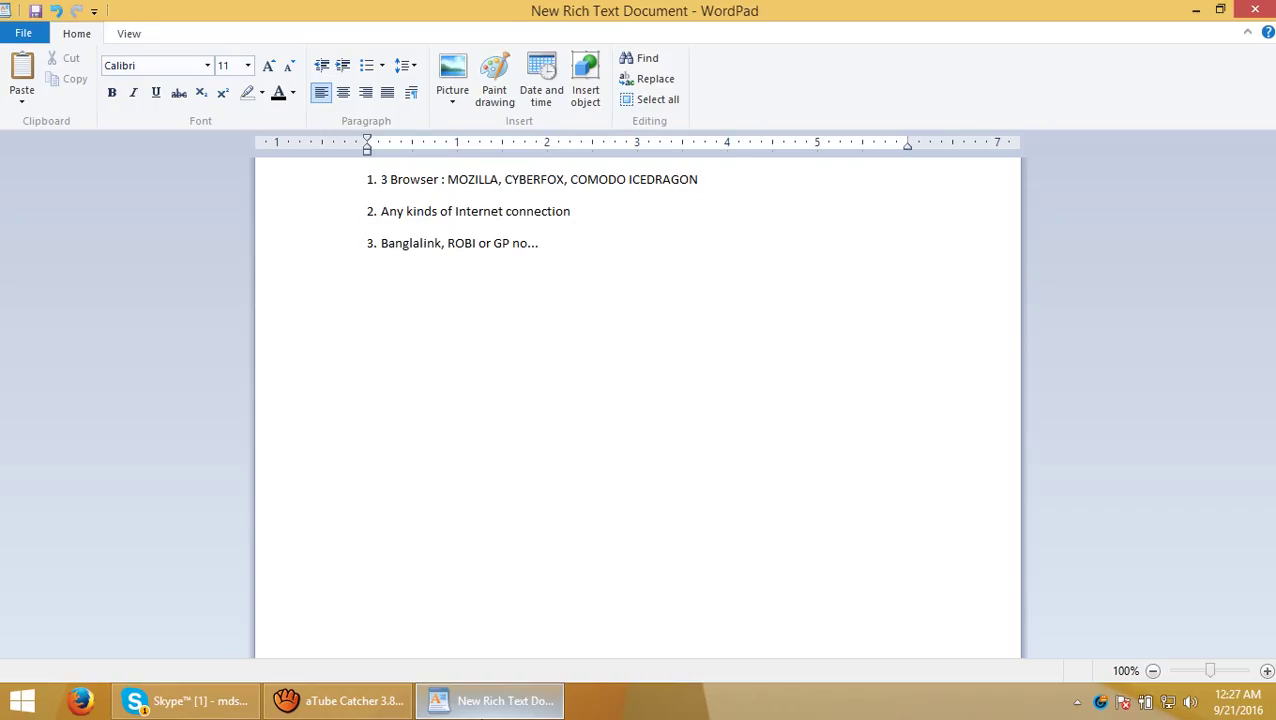
click(483, 702)
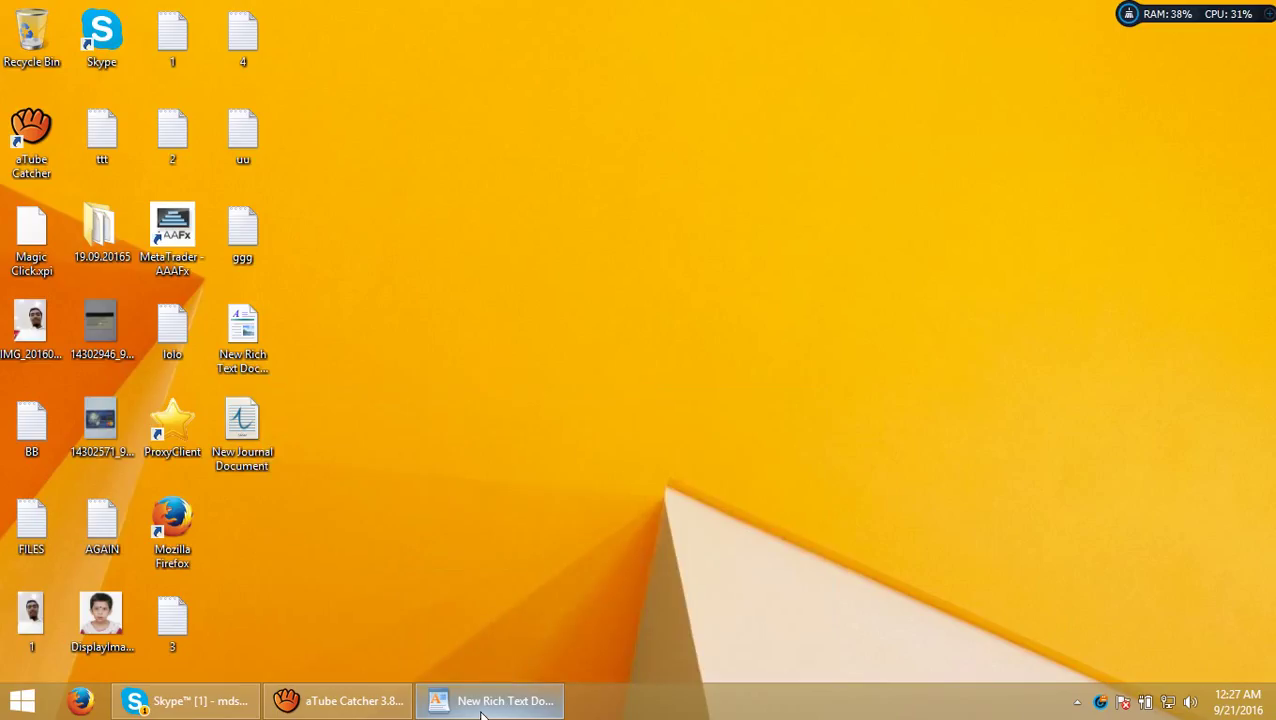
right_click(576, 277)
click(624, 331)
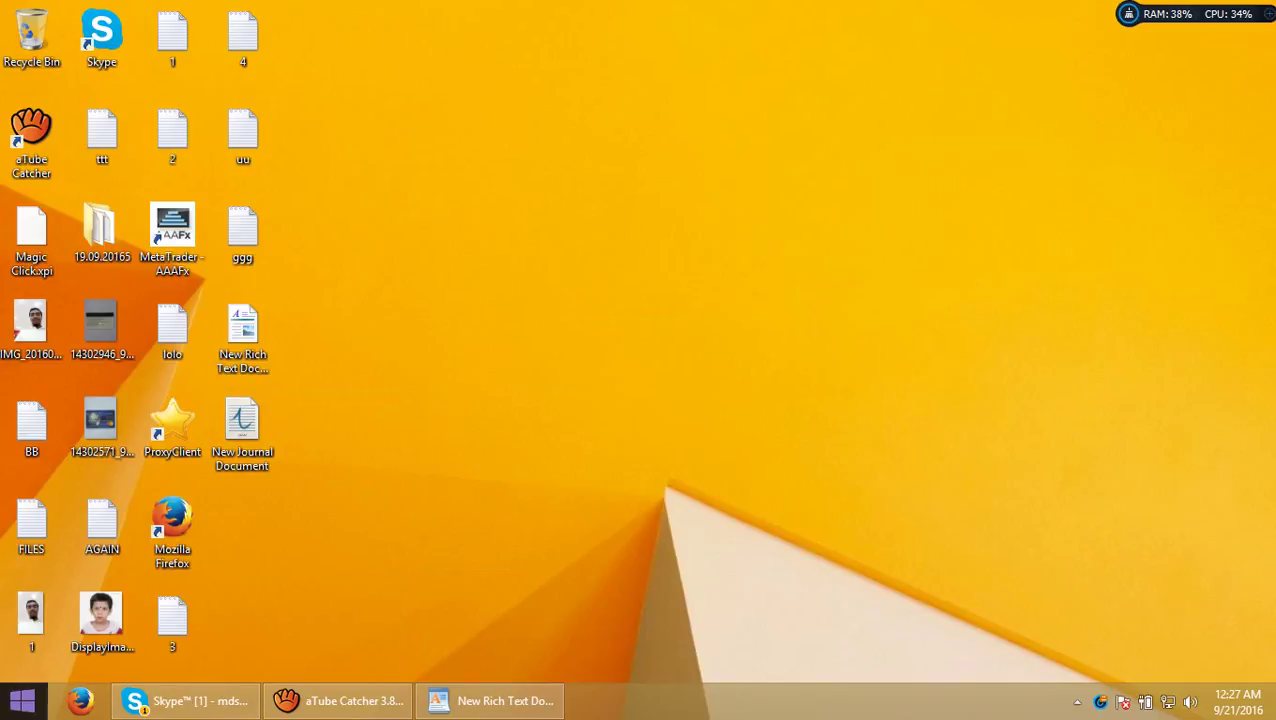
right_click(628, 320)
click(684, 371)
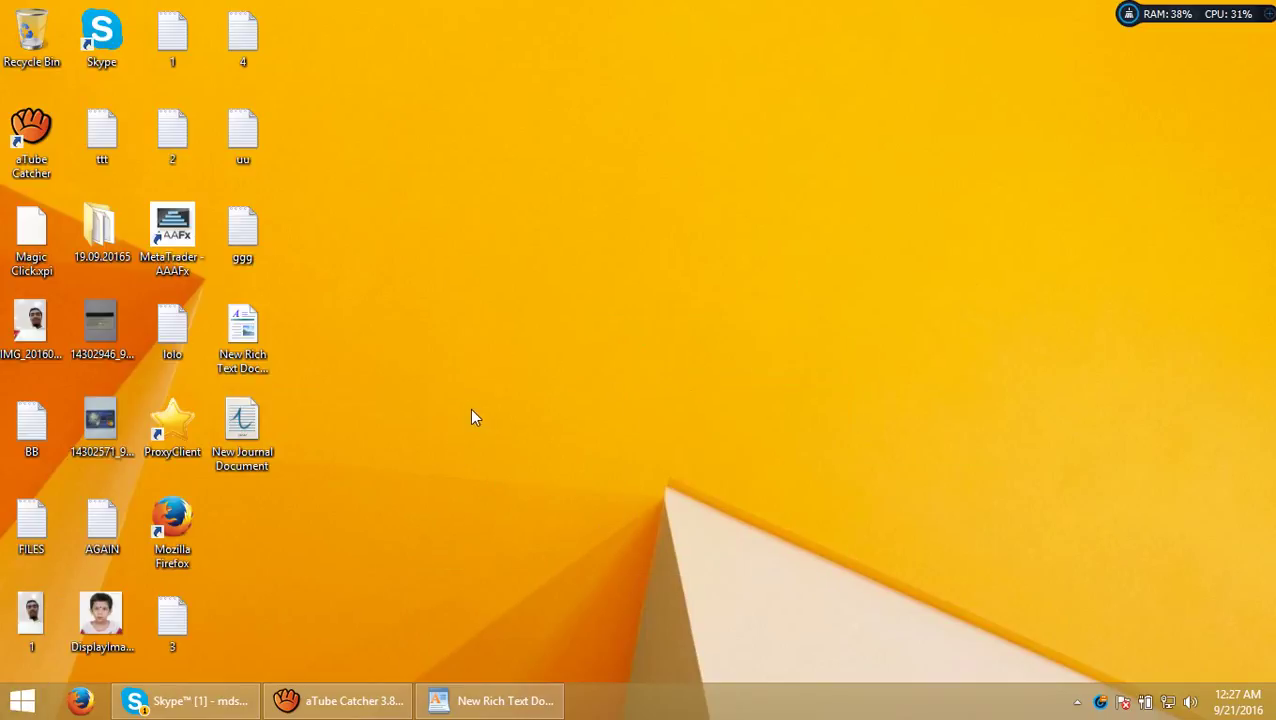
right_click(555, 246)
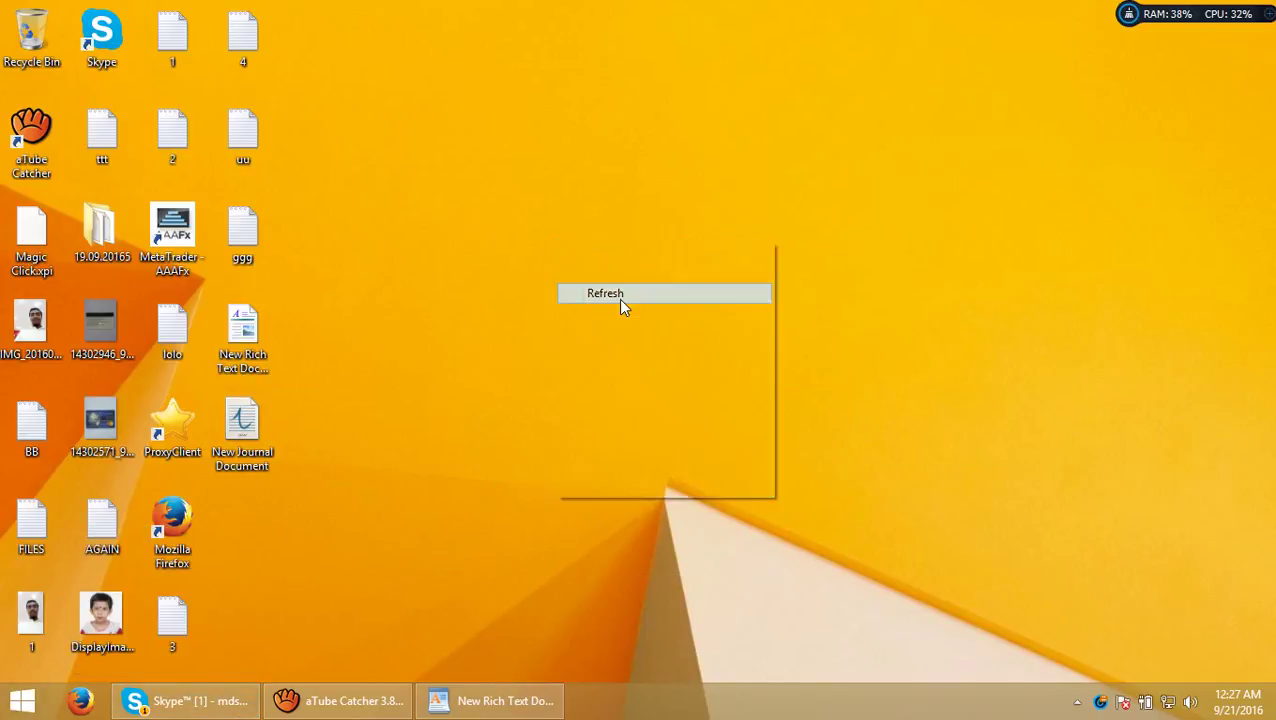
right_click(619, 299)
click(664, 352)
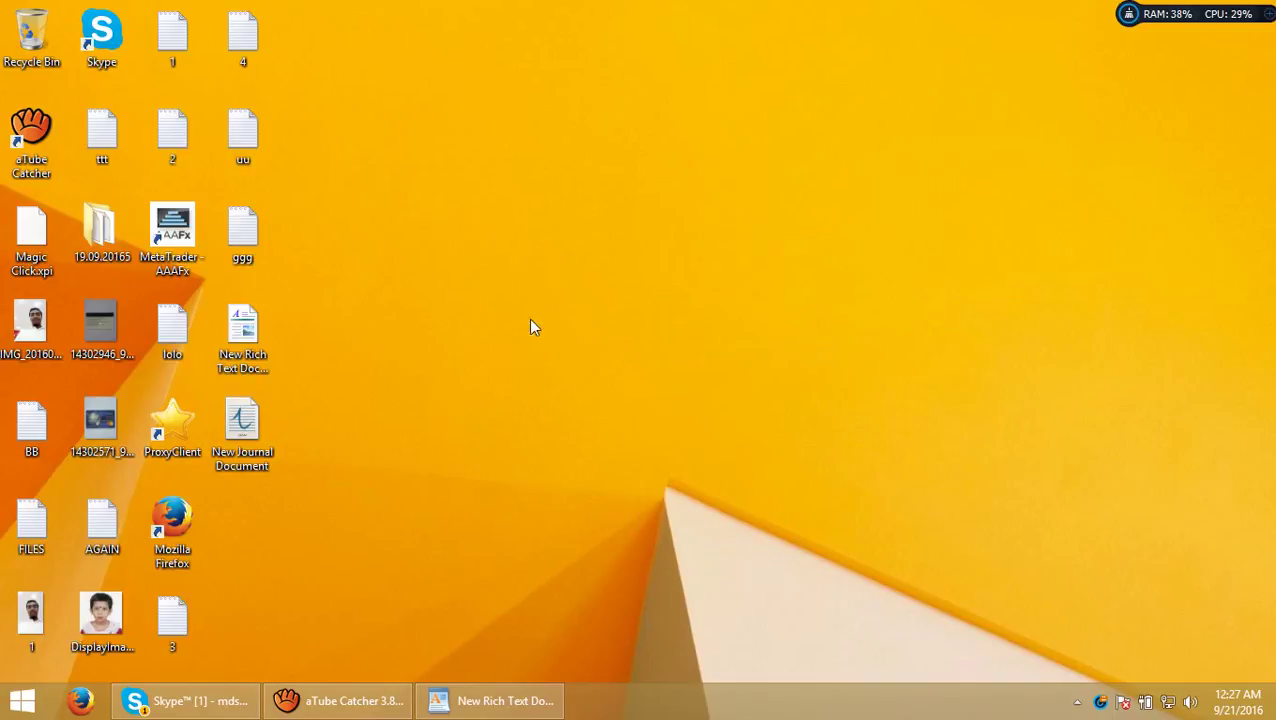
Step: Copy the shared Google Drive link from the Skype chat
click(185, 700)
scroll(97, 292, down, 2)
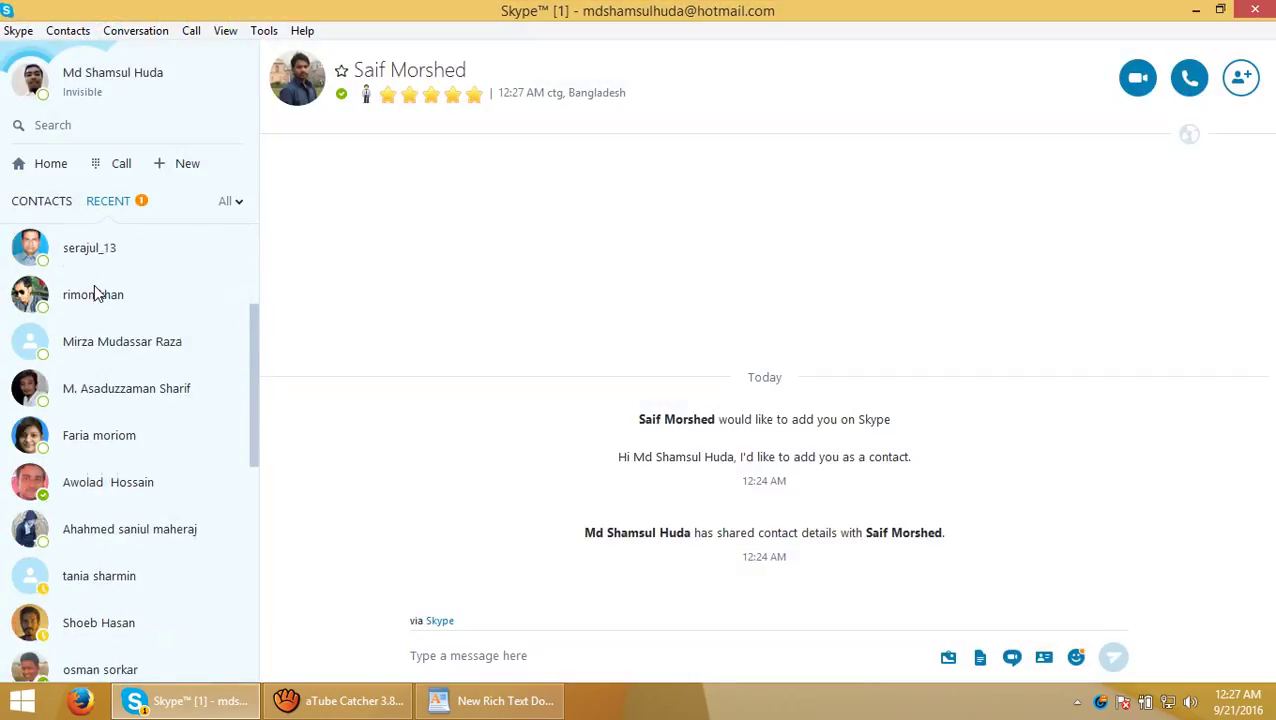
scroll(94, 290, up, 1)
scroll(94, 300, down, 1)
click(104, 385)
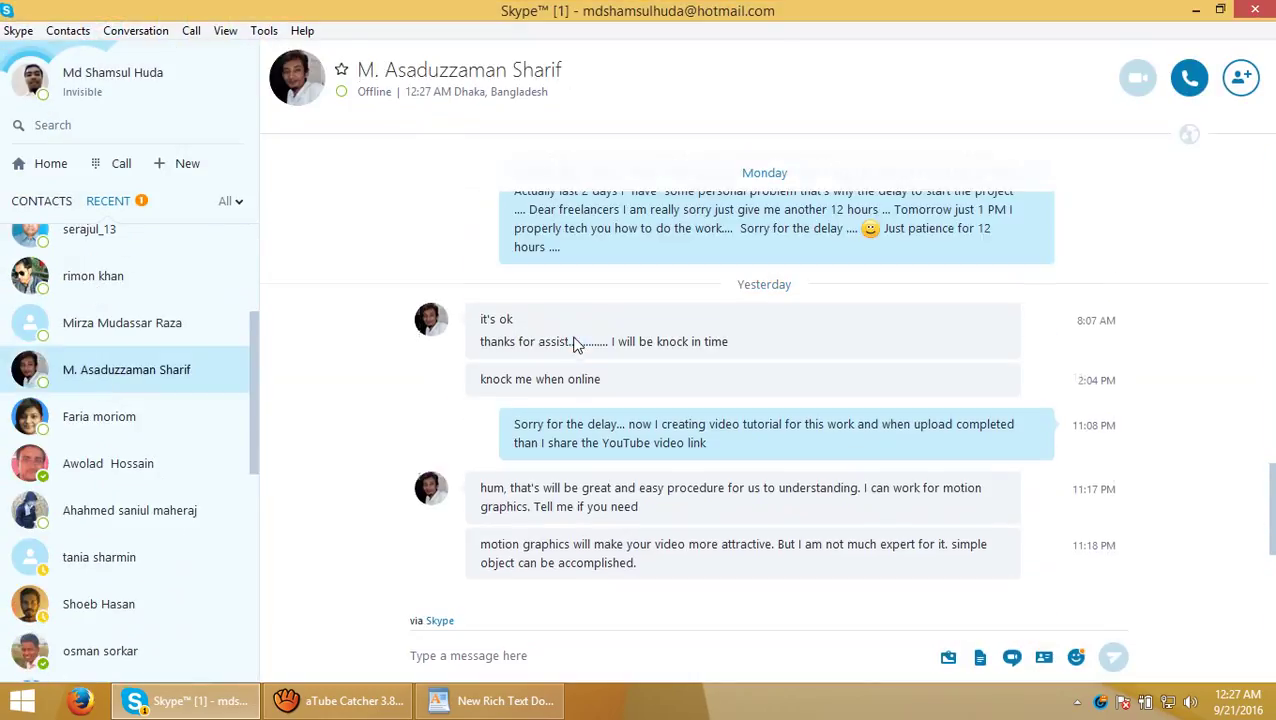
scroll(576, 340, up, 10)
scroll(576, 340, up, 3)
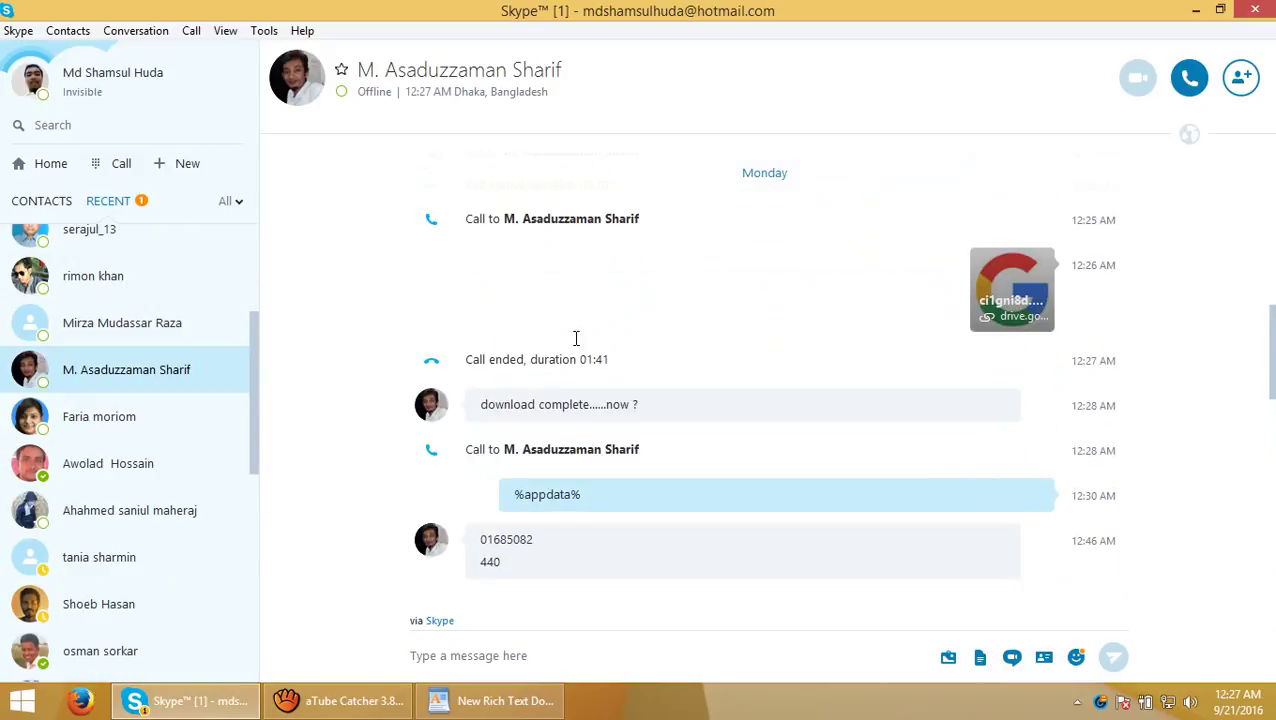
right_click(987, 307)
click(1060, 470)
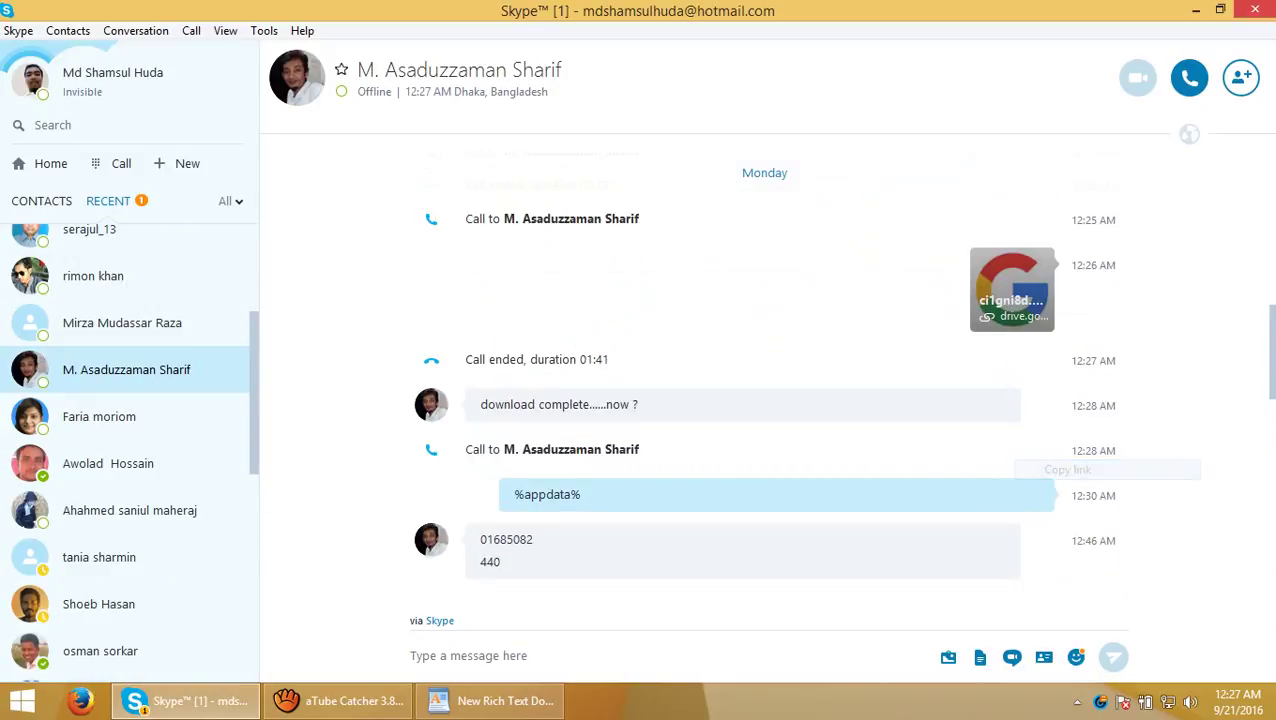
Step: Reveal the desktop, refresh it, and launch Mozilla Firefox
key(super+d)
right_click(639, 141)
click(683, 194)
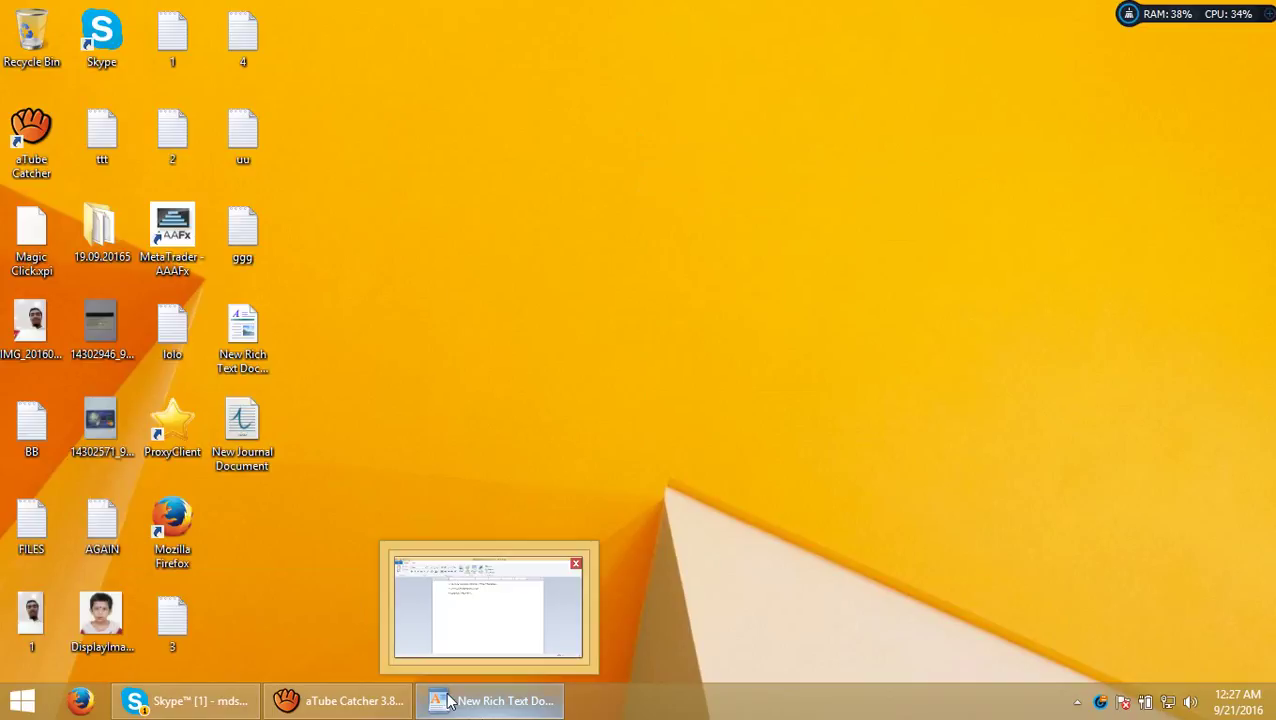
right_click(518, 240)
click(558, 287)
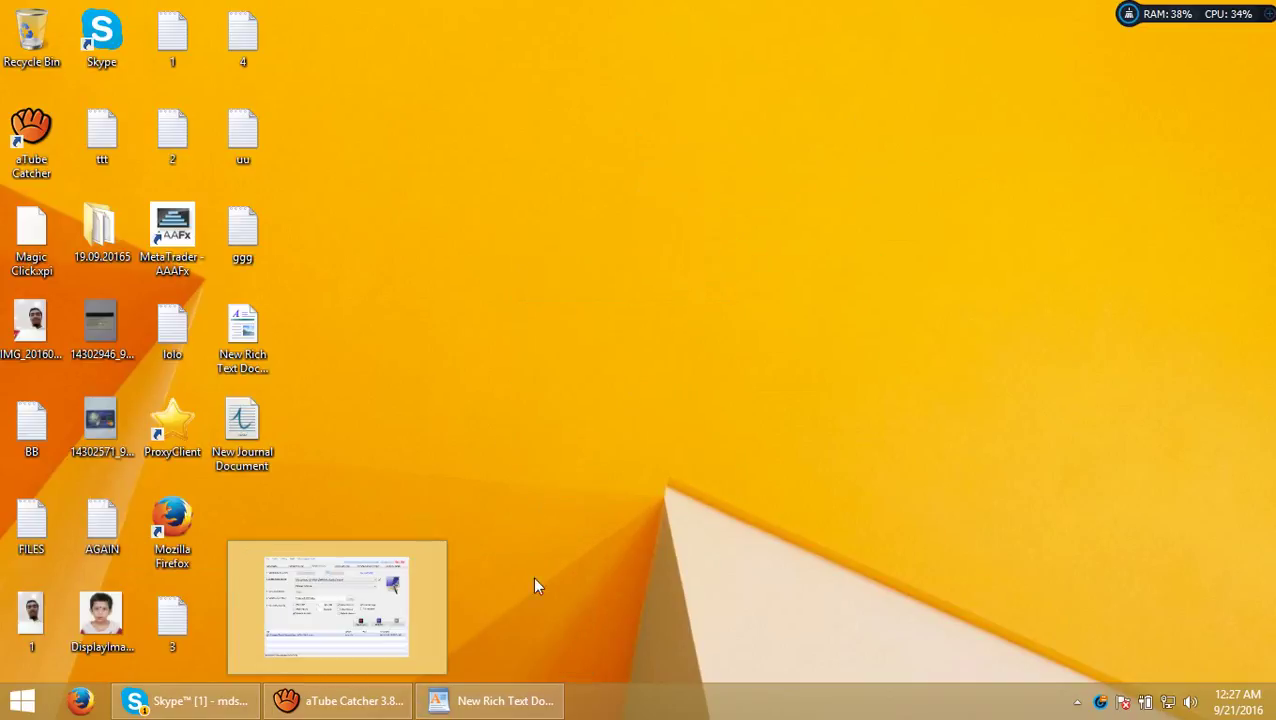
right_click(398, 217)
click(450, 273)
right_click(448, 250)
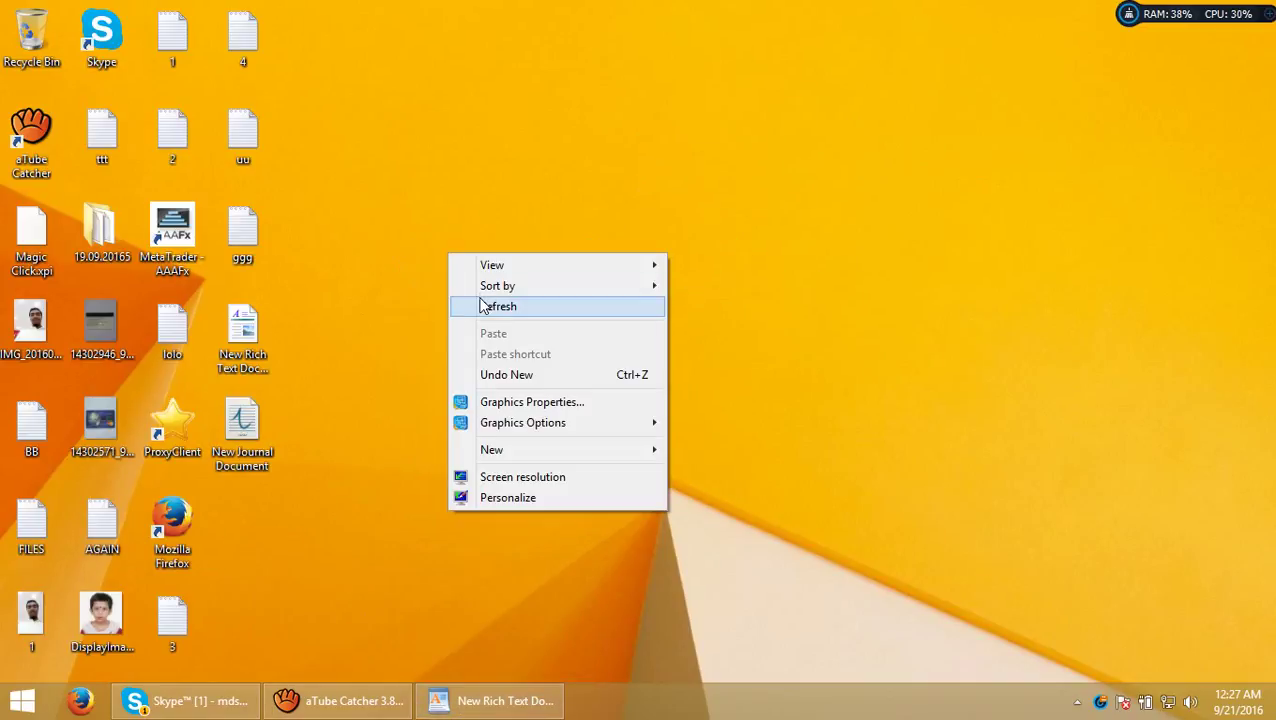
click(482, 305)
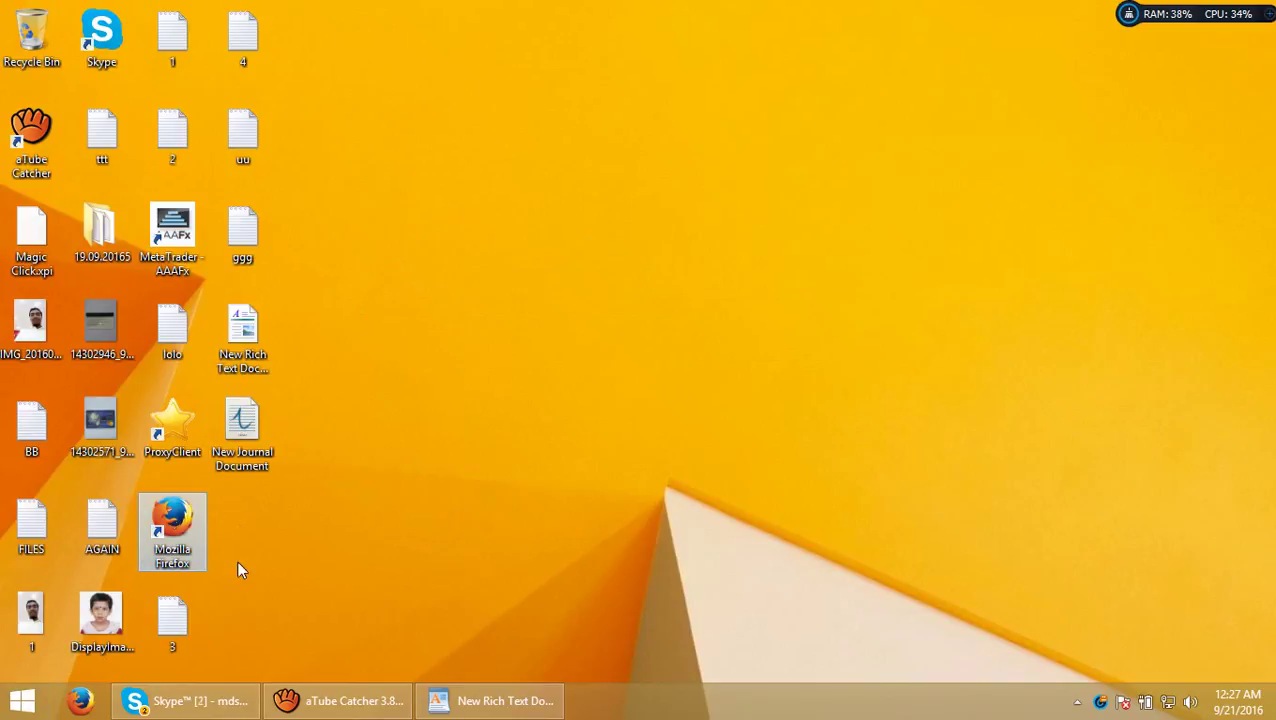
double_click(172, 530)
Step: Check recent Skype chats, then return to Firefox and bring up the address bar paste menu
click(152, 705)
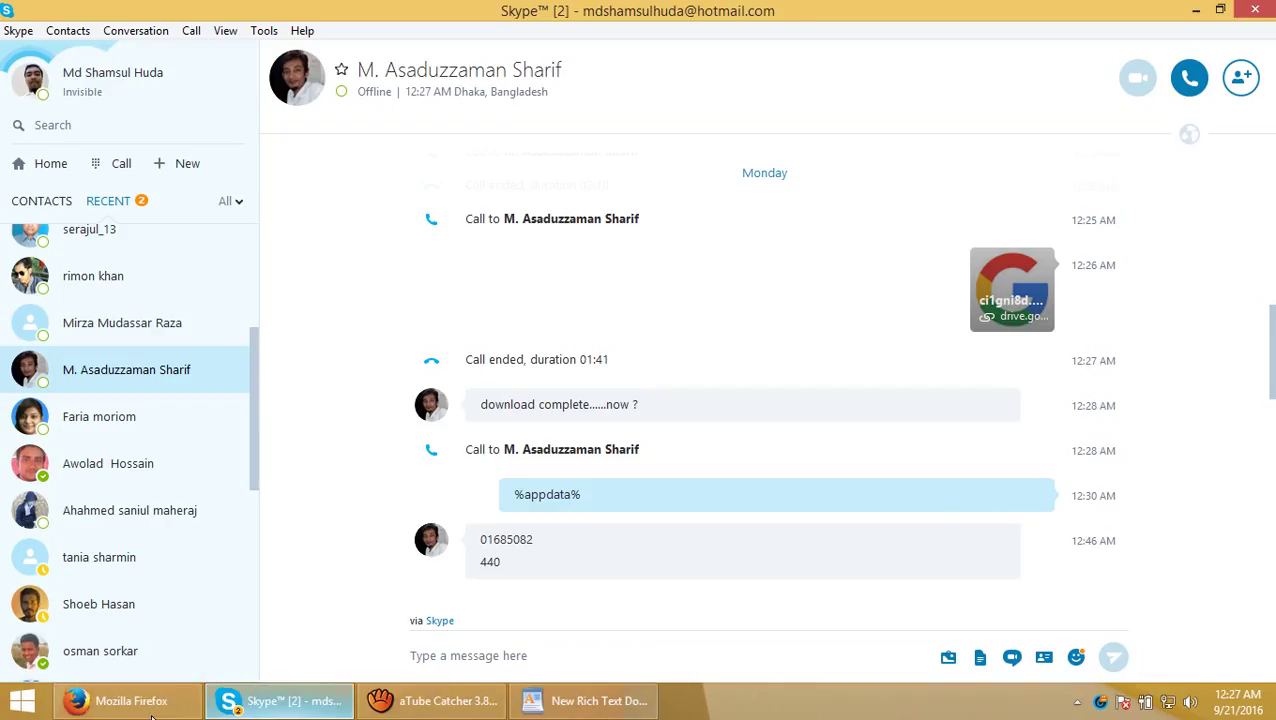
scroll(228, 341, up, 5)
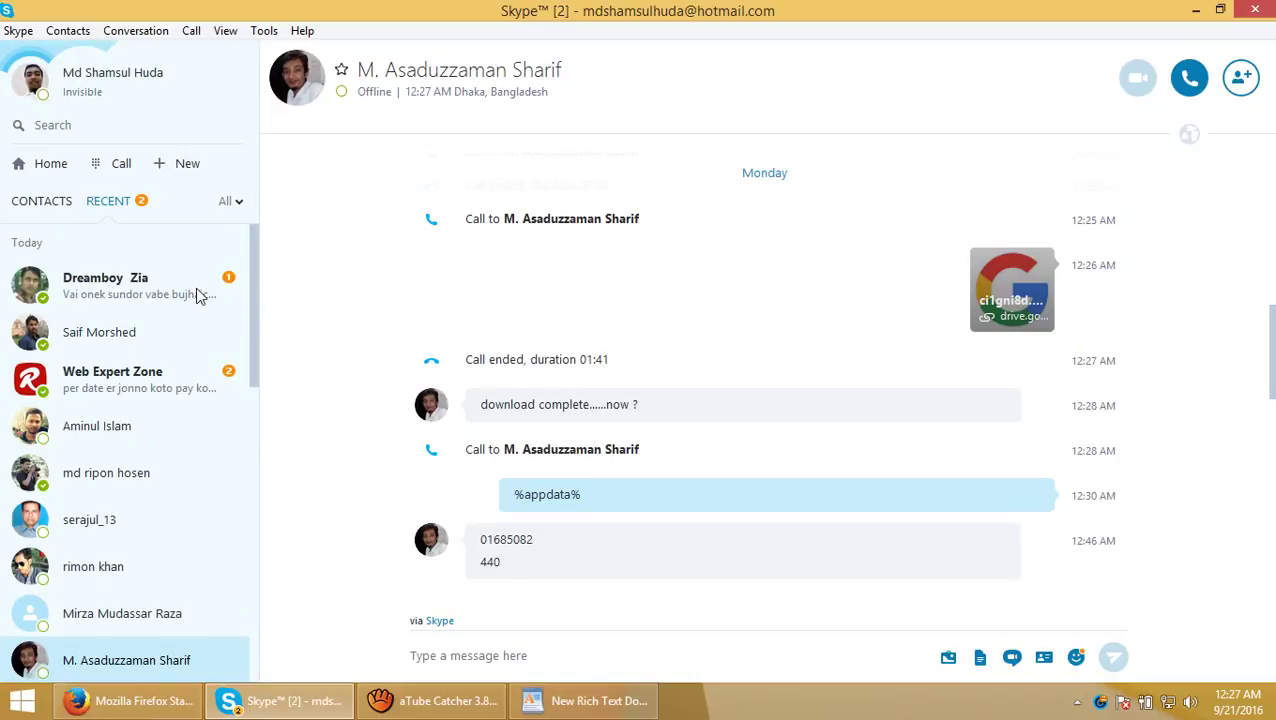
click(198, 294)
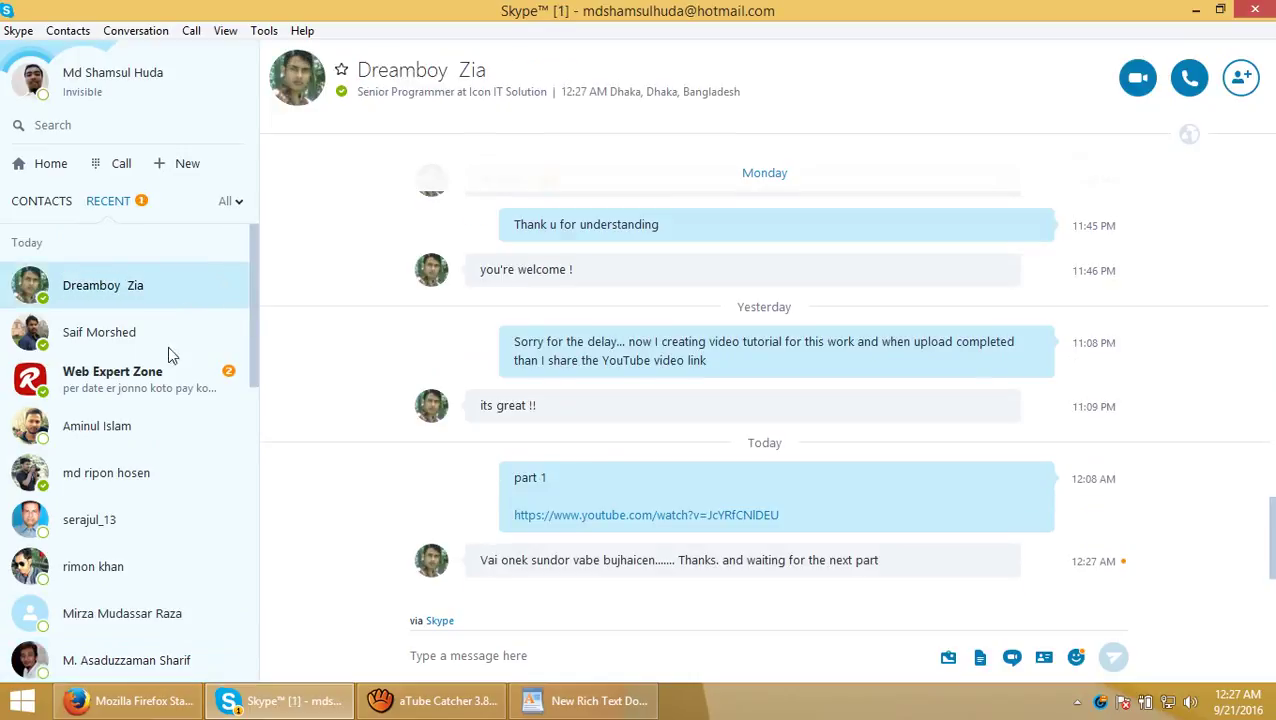
click(127, 392)
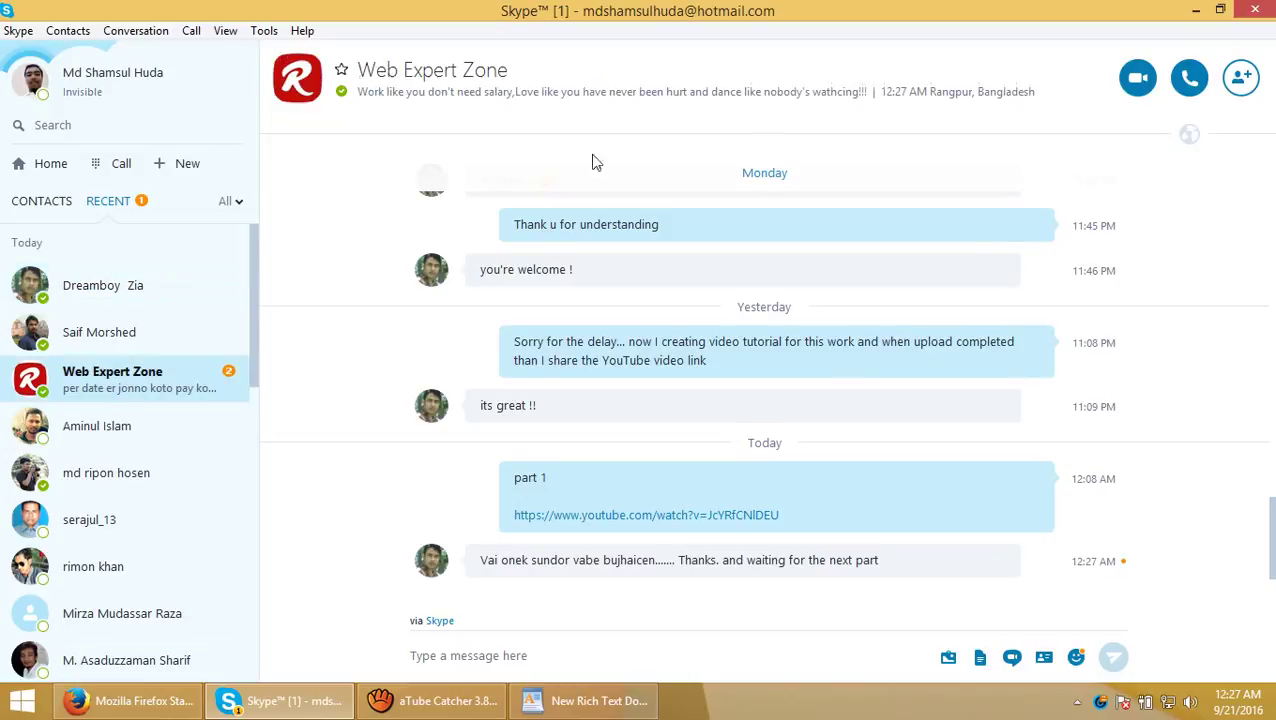
key(alt+Tab)
right_click(352, 75)
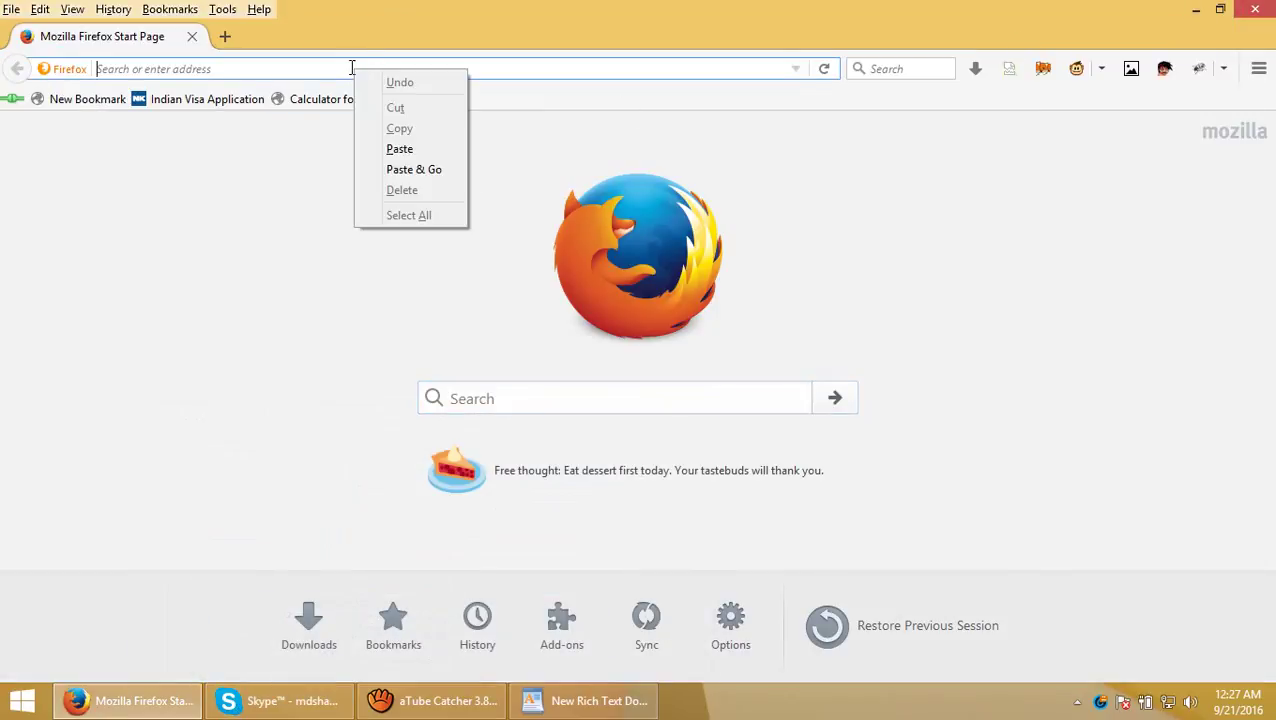
Step: Open the copied Drive link and save ci1gni8d.default.zip to the Downloads folder
click(440, 170)
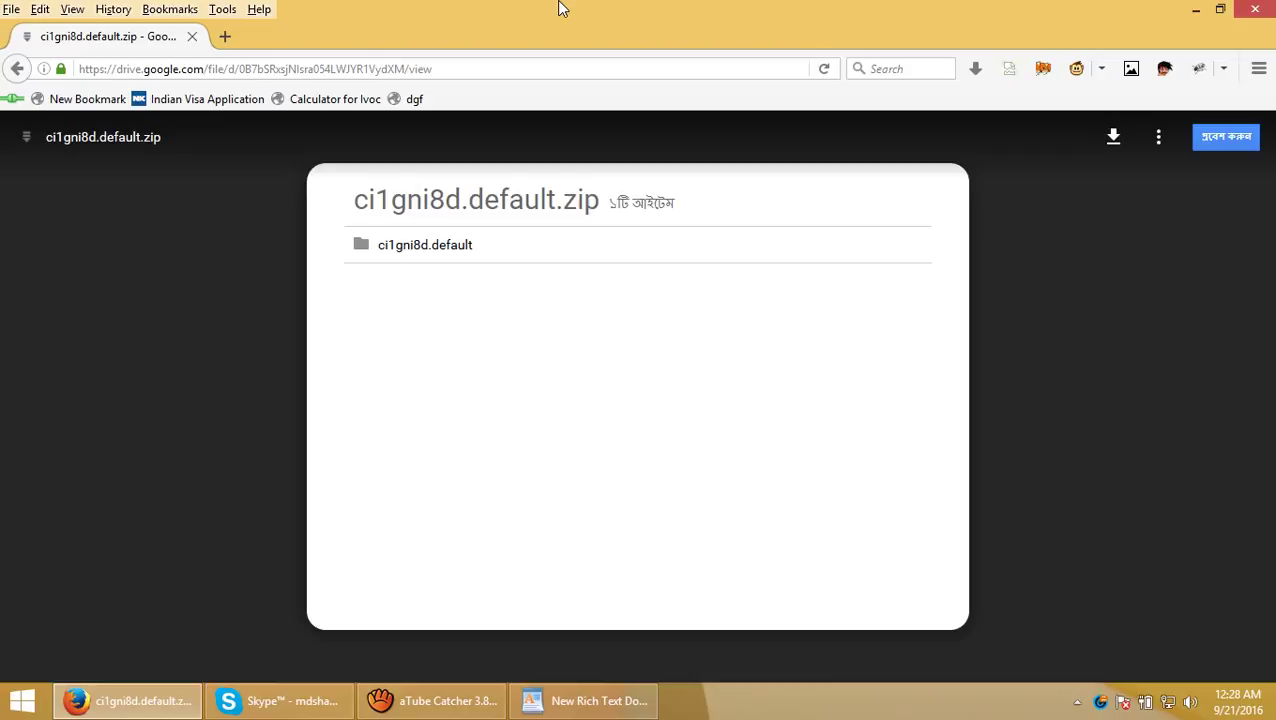
click(1113, 137)
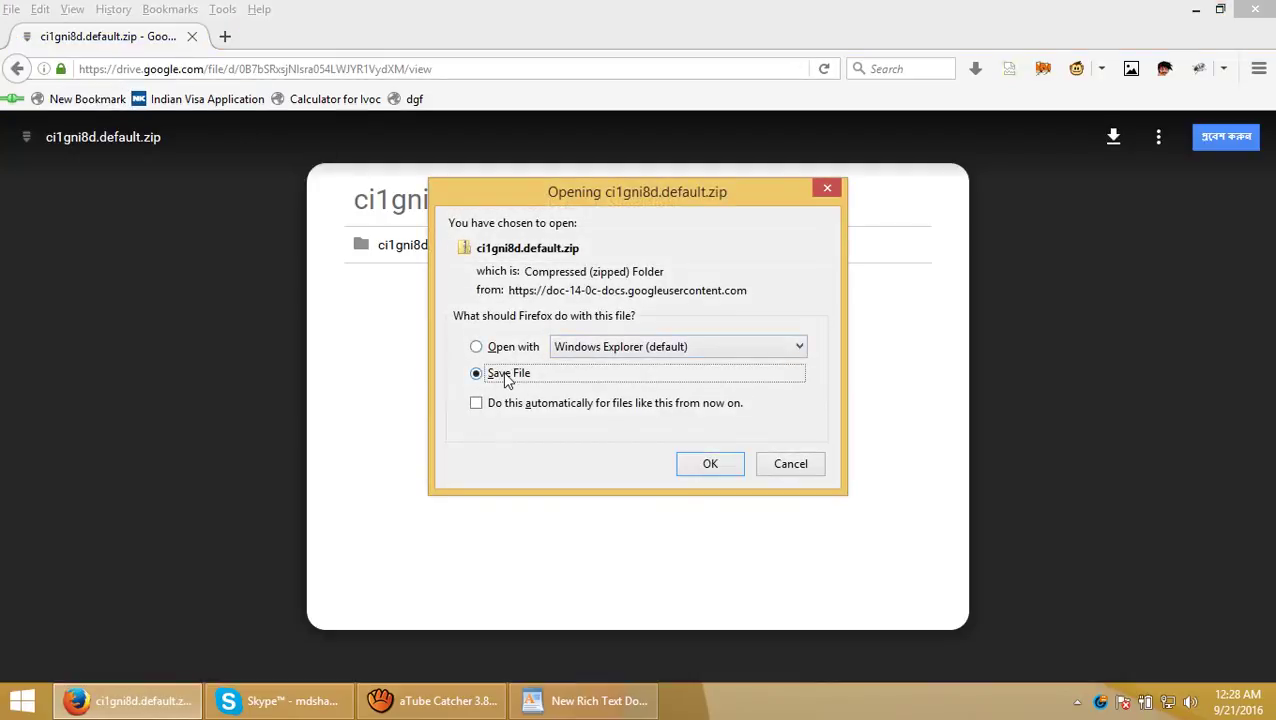
click(698, 461)
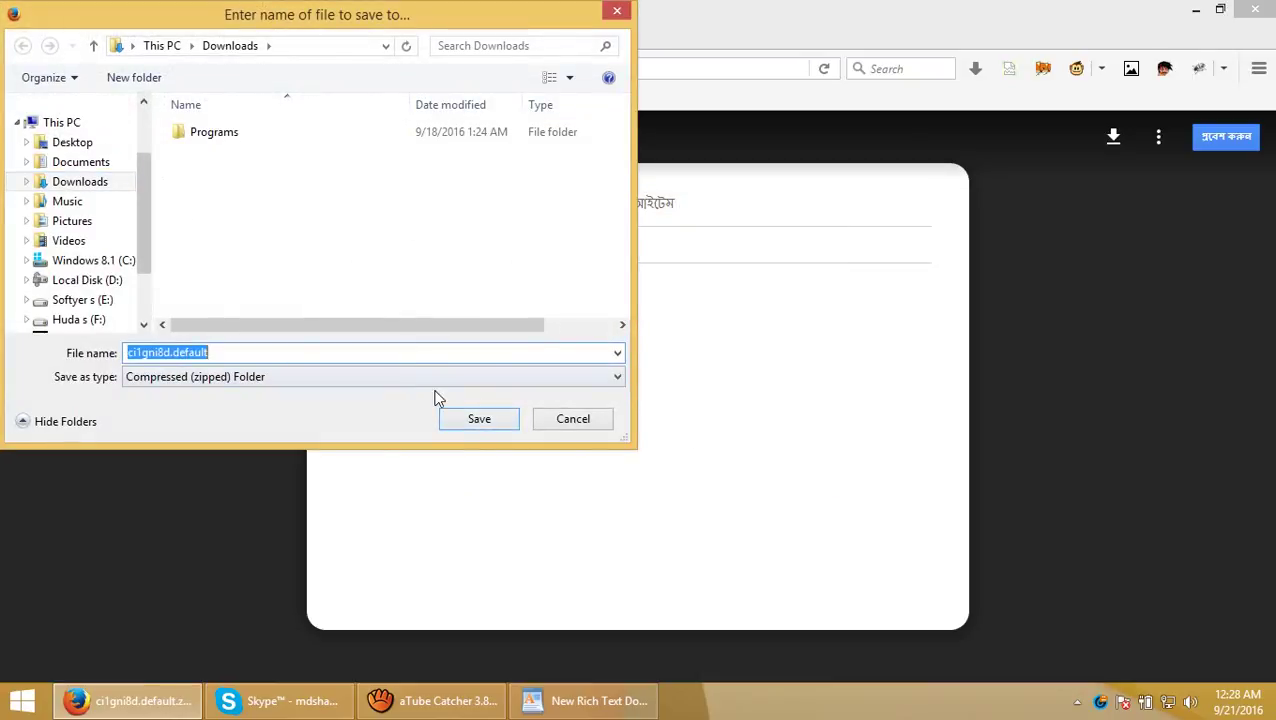
click(476, 419)
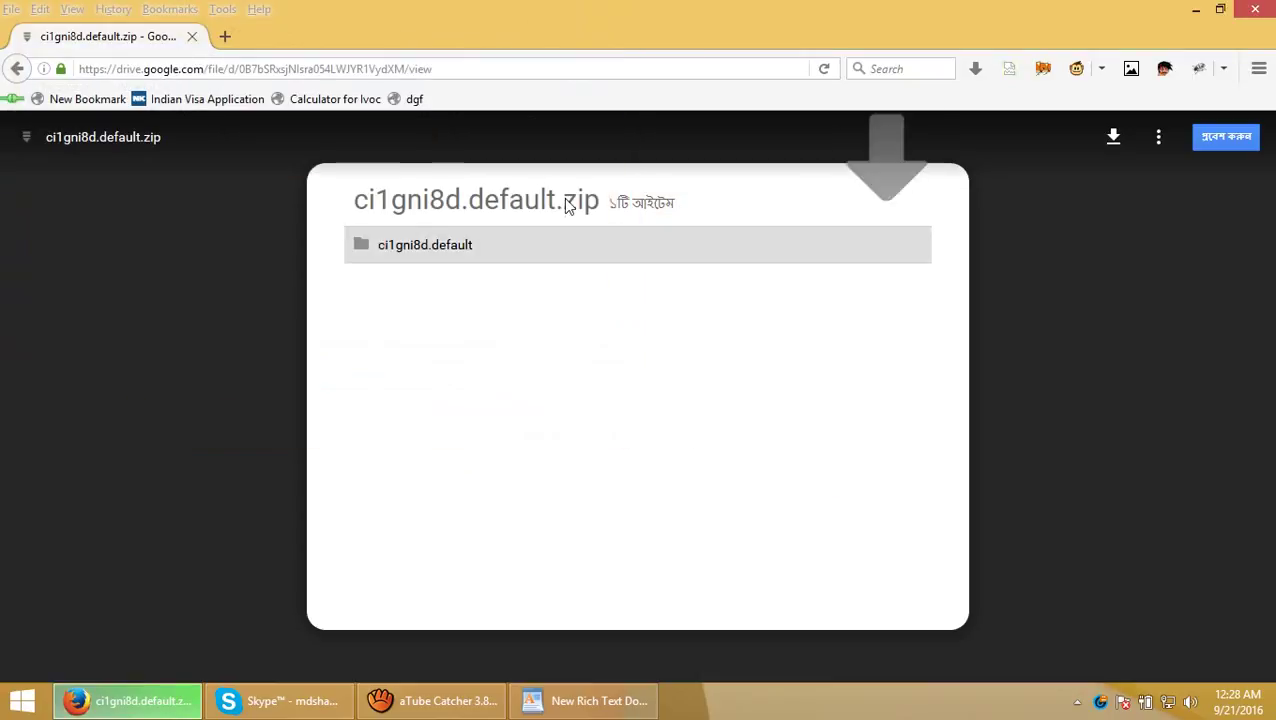
click(978, 68)
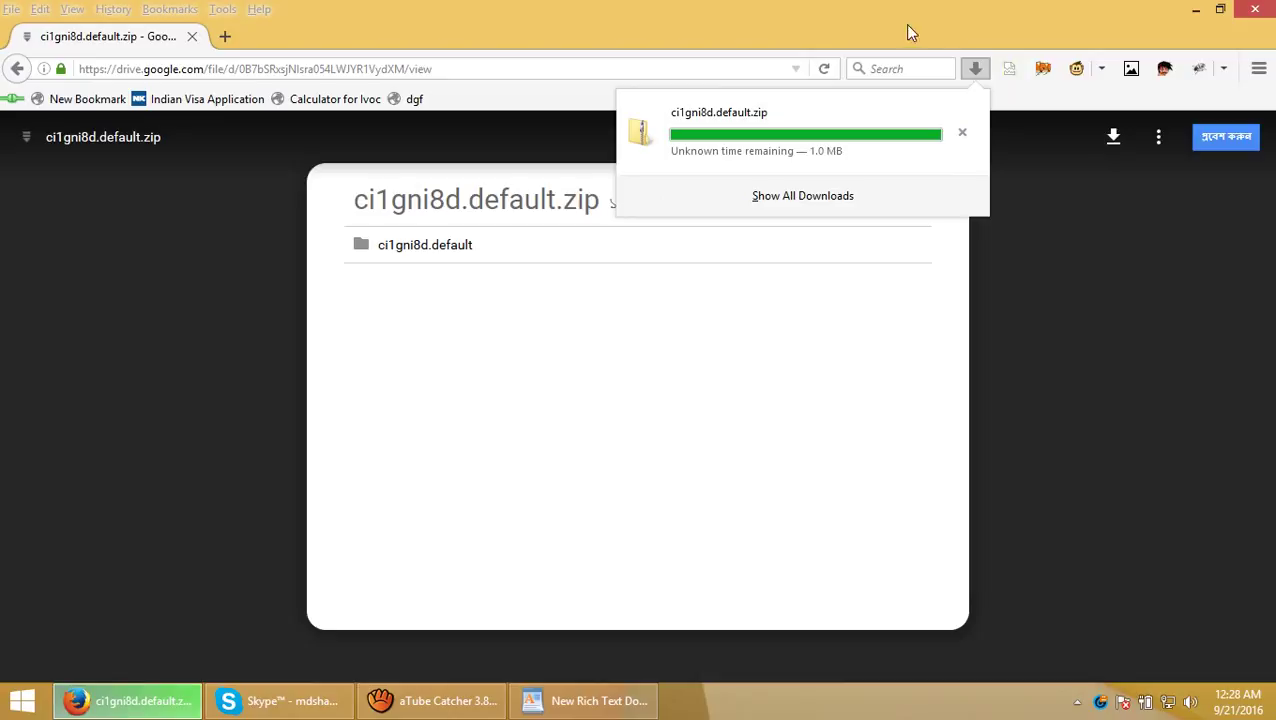
click(873, 9)
Step: Open the Indian Visa Application bookmark in a new tab
double_click(387, 68)
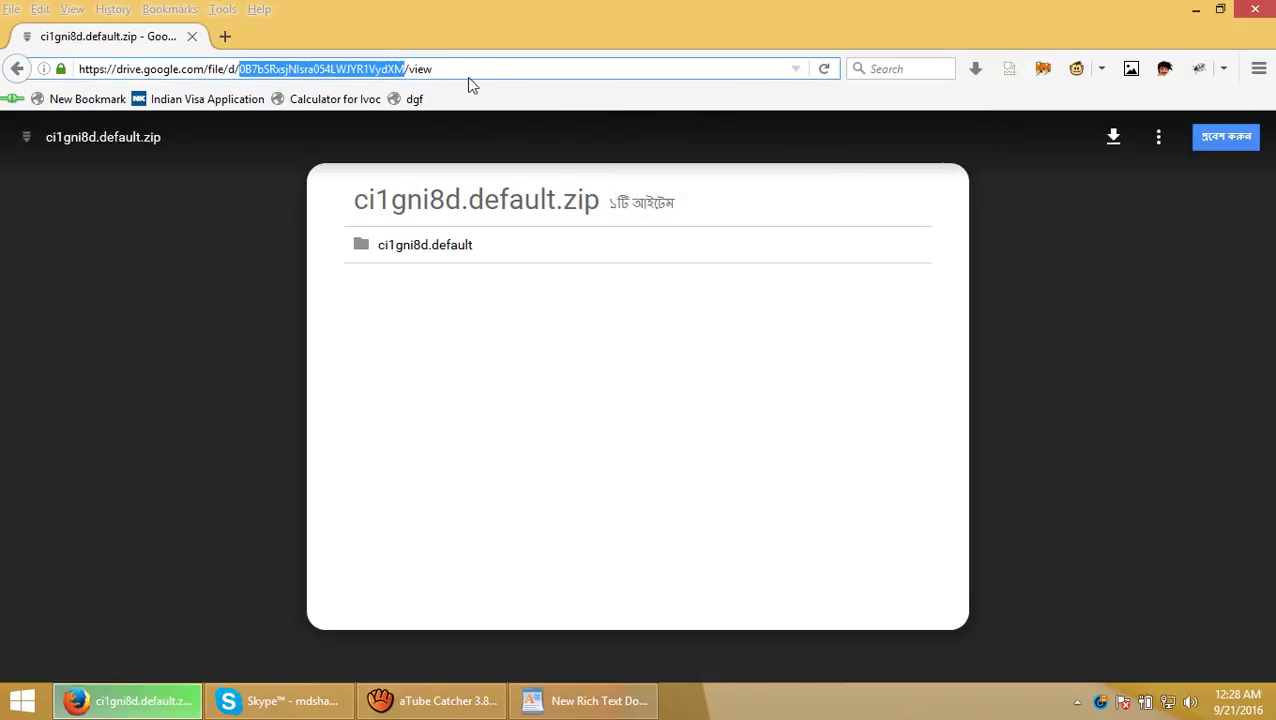
key(ctrl+t)
click(207, 100)
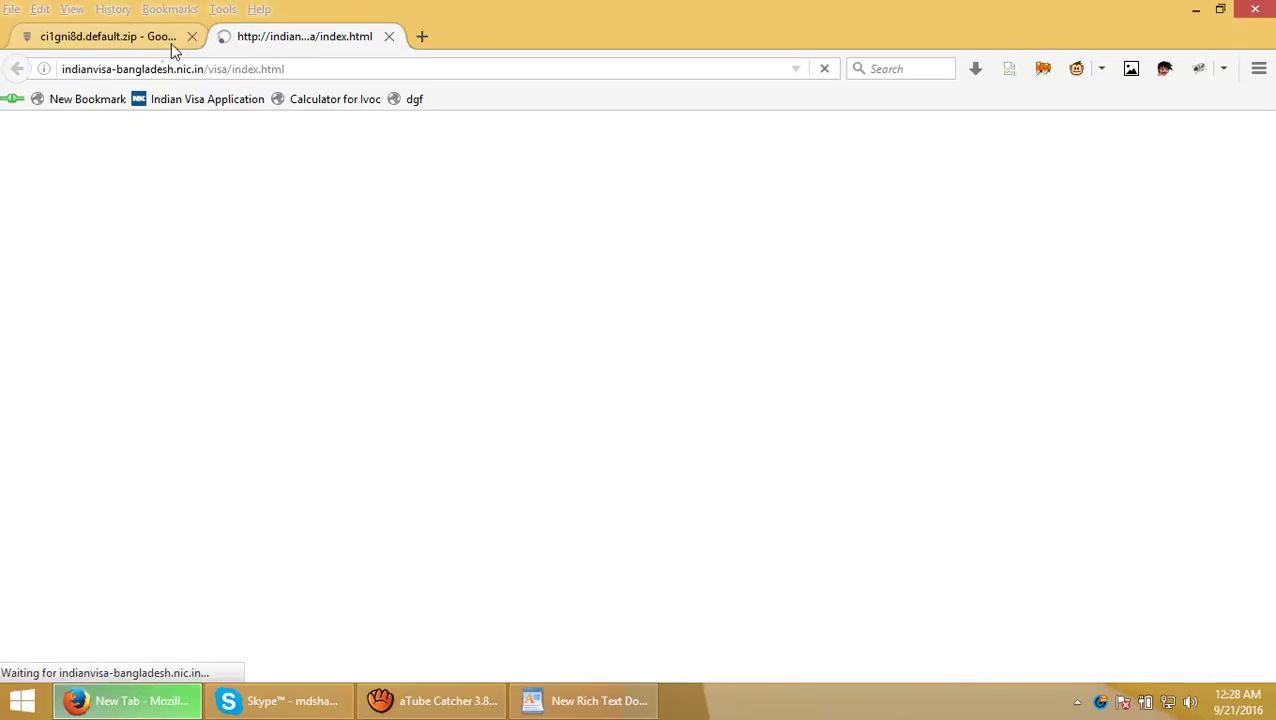
Step: Close the Google Drive zip tab, leaving only the visa site tab
click(171, 45)
click(260, 37)
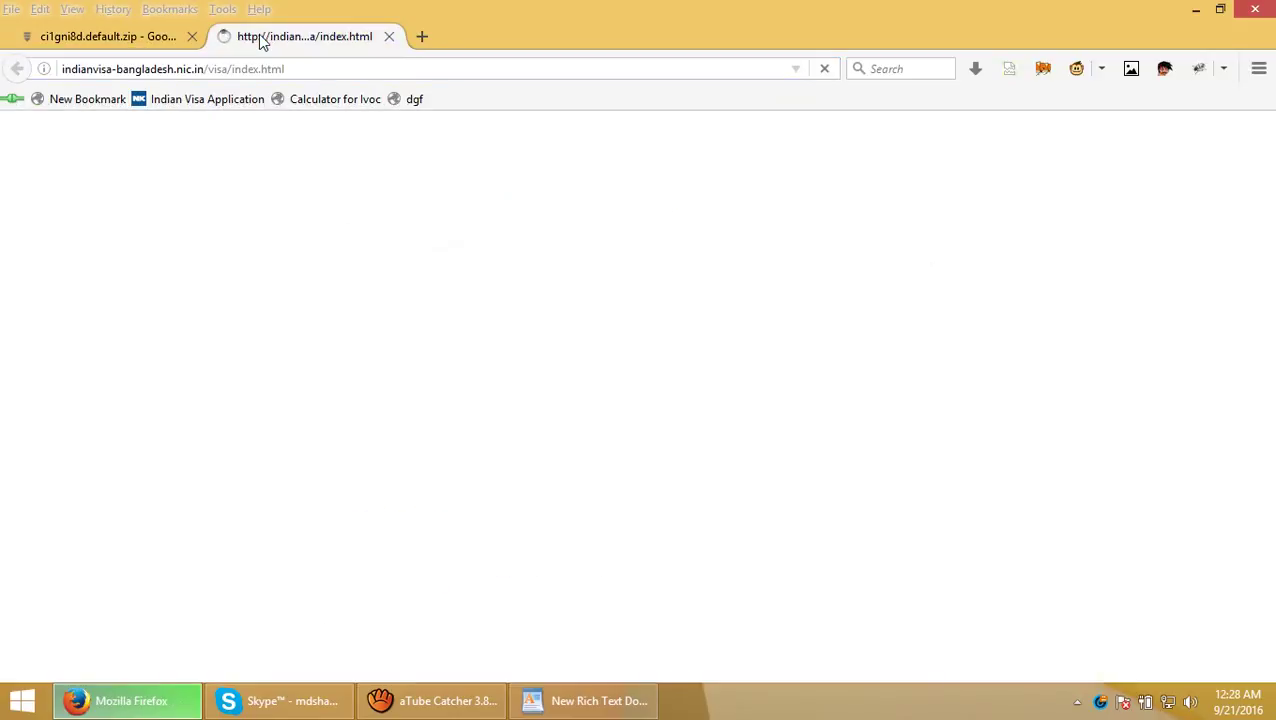
click(190, 37)
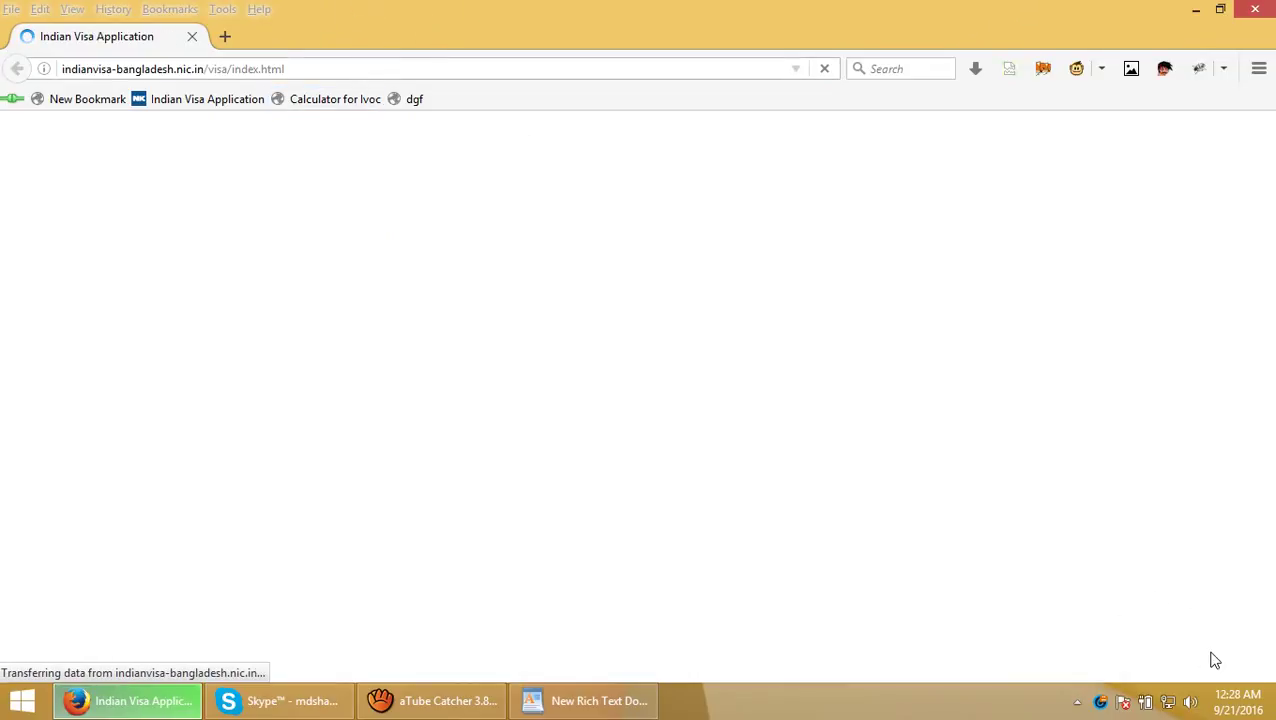
click(1237, 702)
click(735, 68)
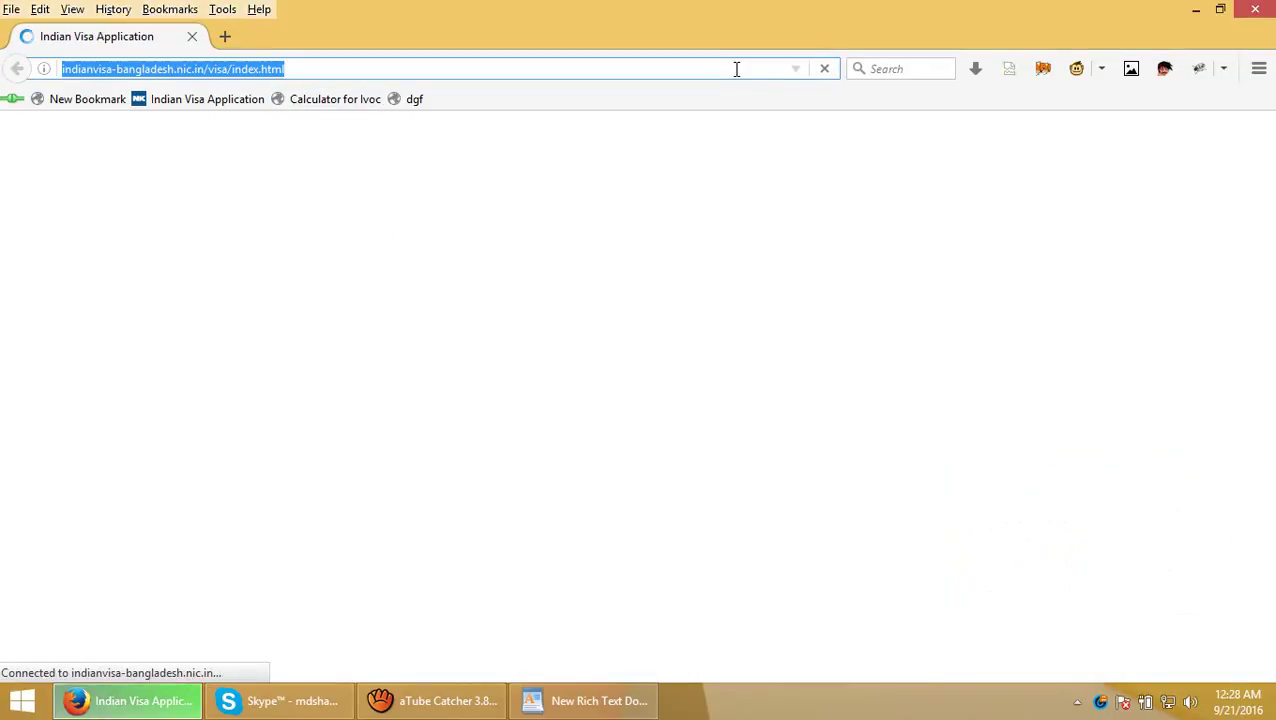
click(735, 68)
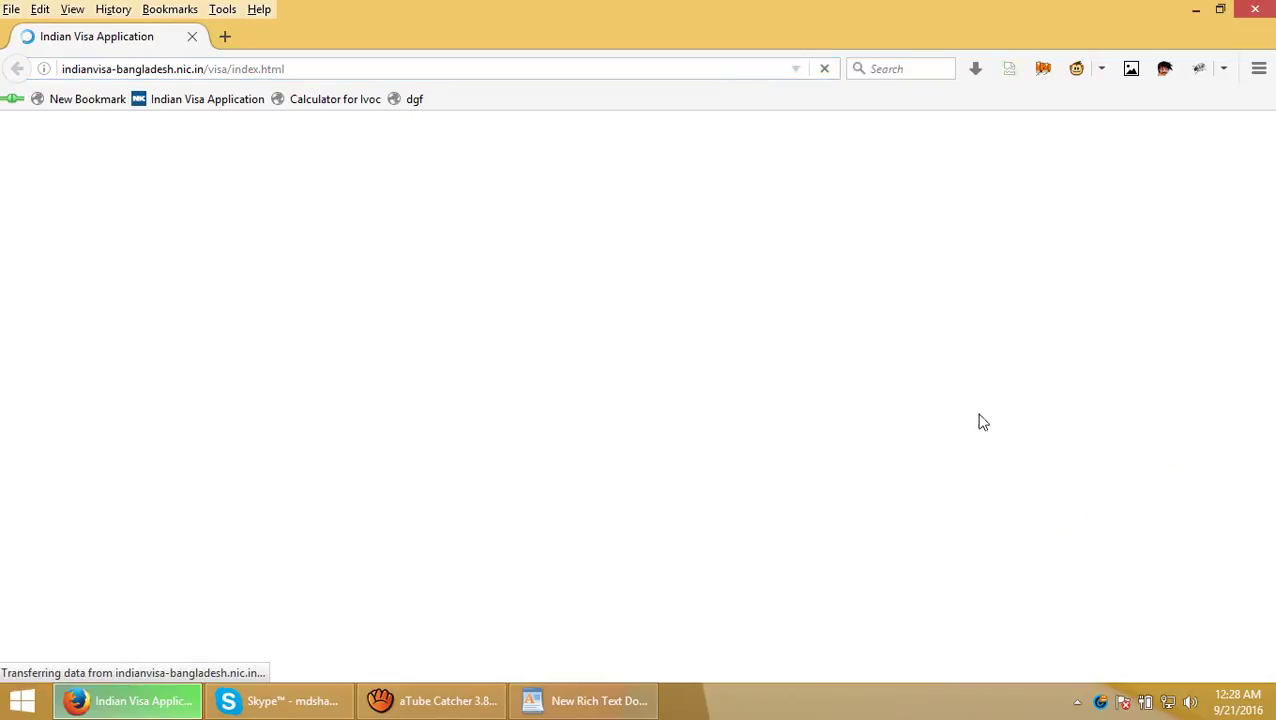
click(1236, 702)
click(763, 303)
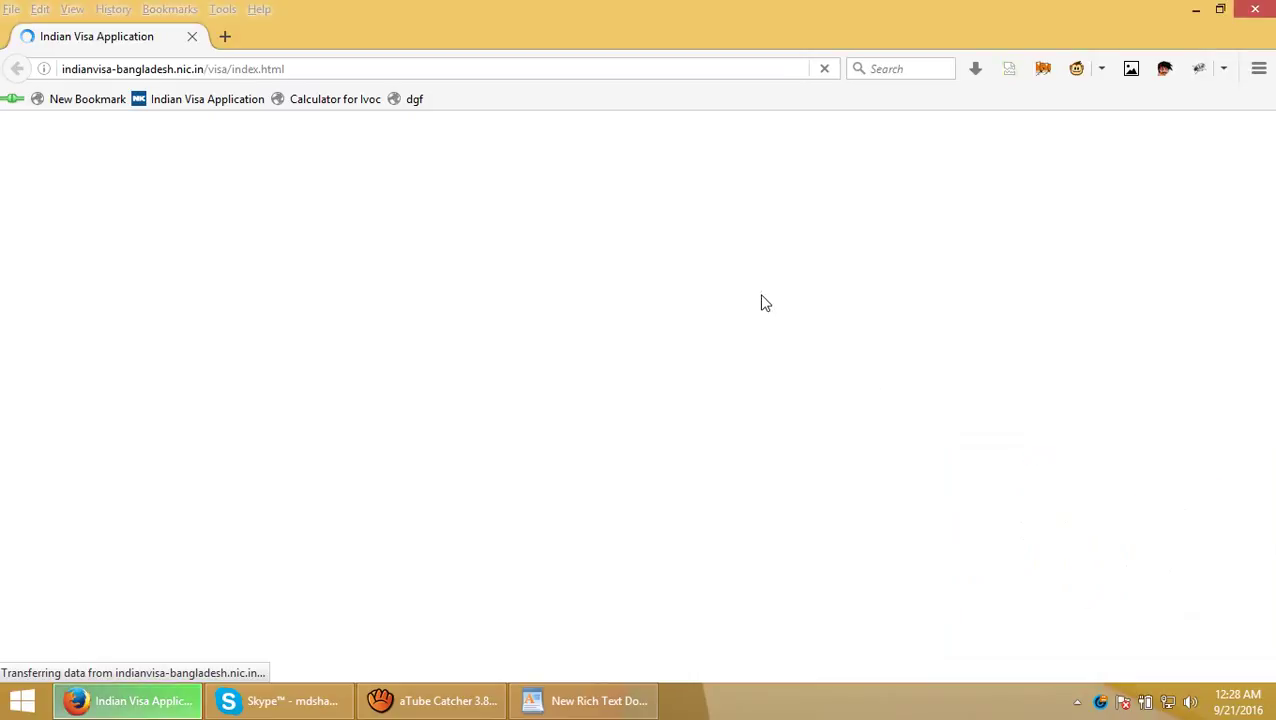
Step: Check the zip download's progress and reload the Indian Visa Application site
click(222, 9)
click(570, 9)
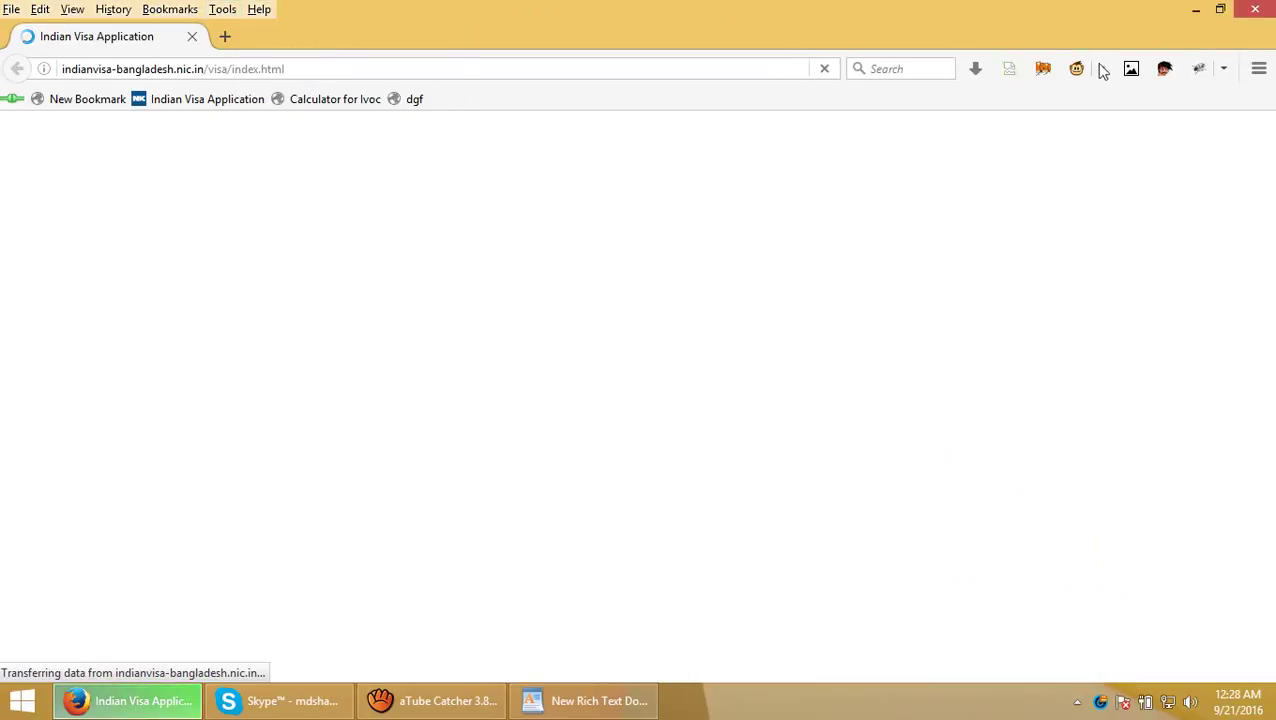
click(978, 70)
click(518, 279)
click(190, 100)
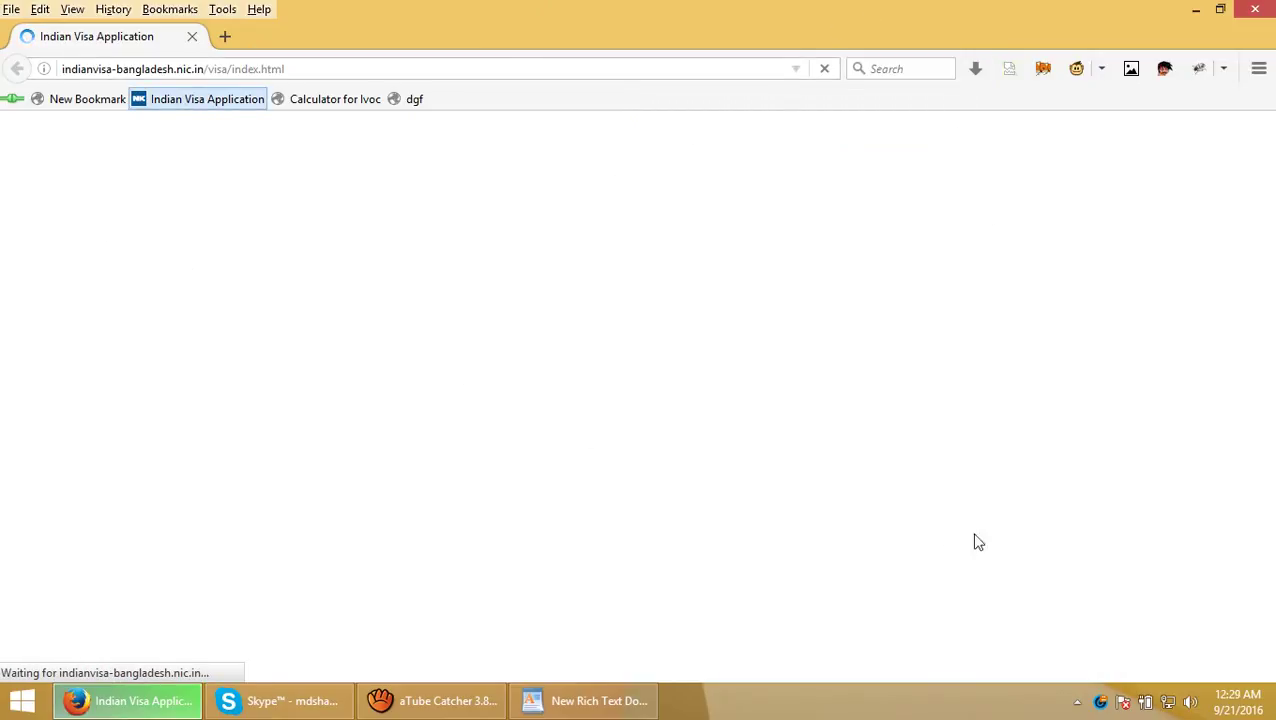
click(1240, 702)
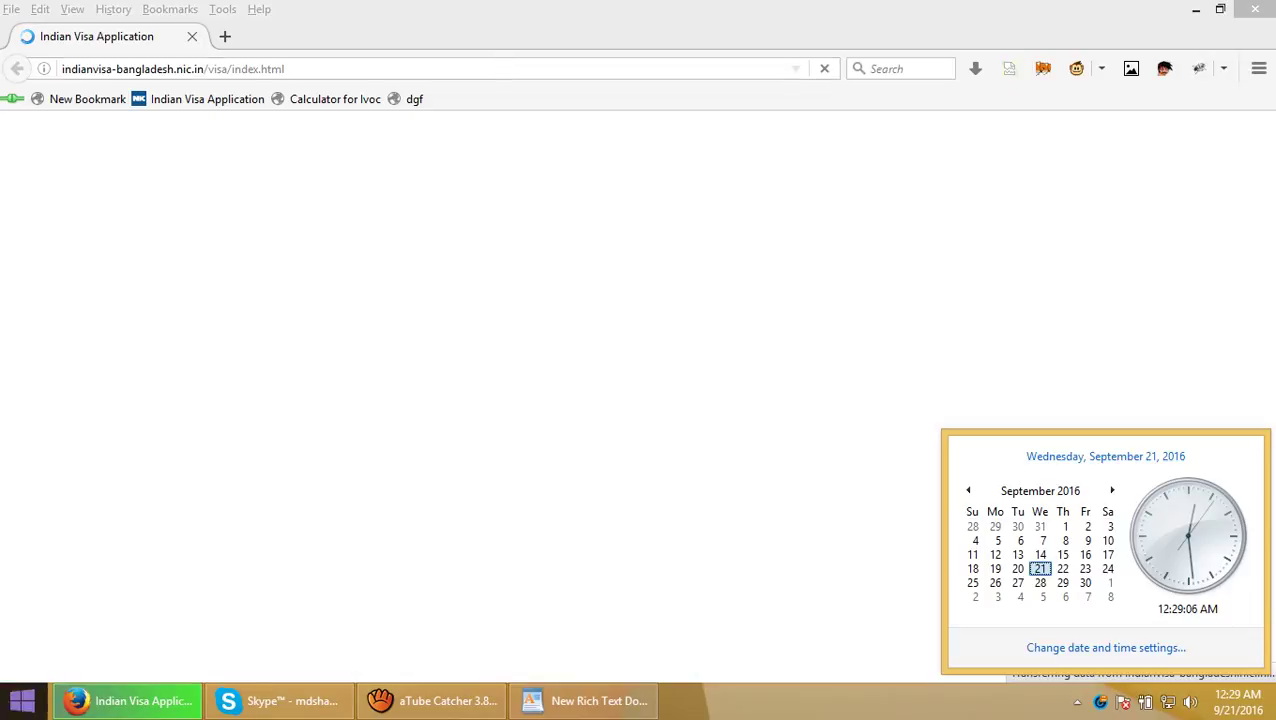
click(22, 700)
Step: Launch Cyberfox, open the Indian Visa Application bookmark, then its Get Appointment login page
text(cyber)
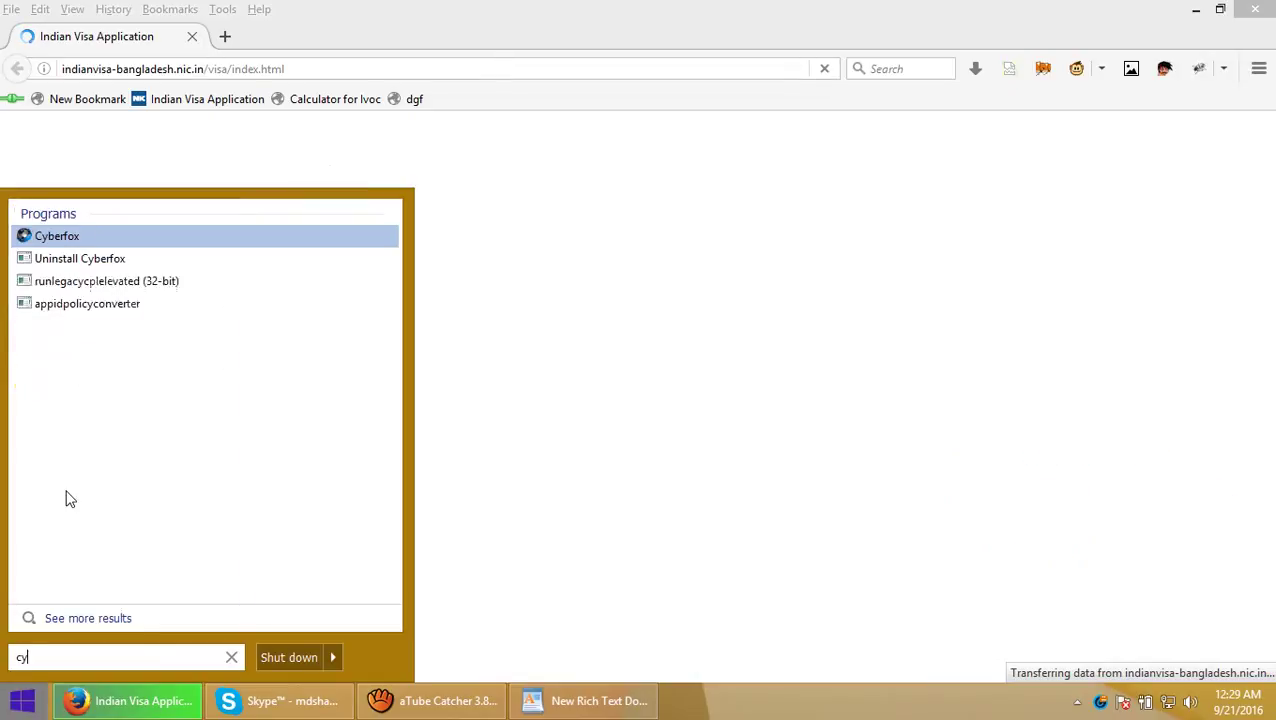
click(64, 242)
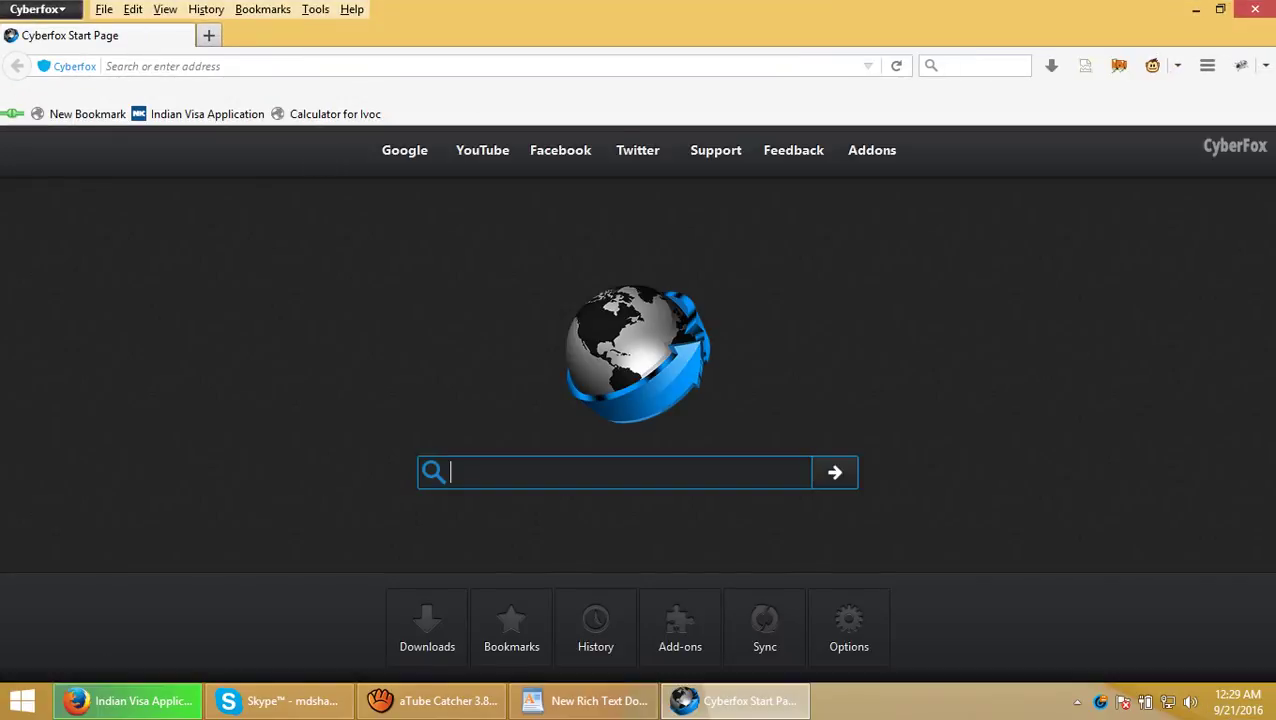
click(207, 114)
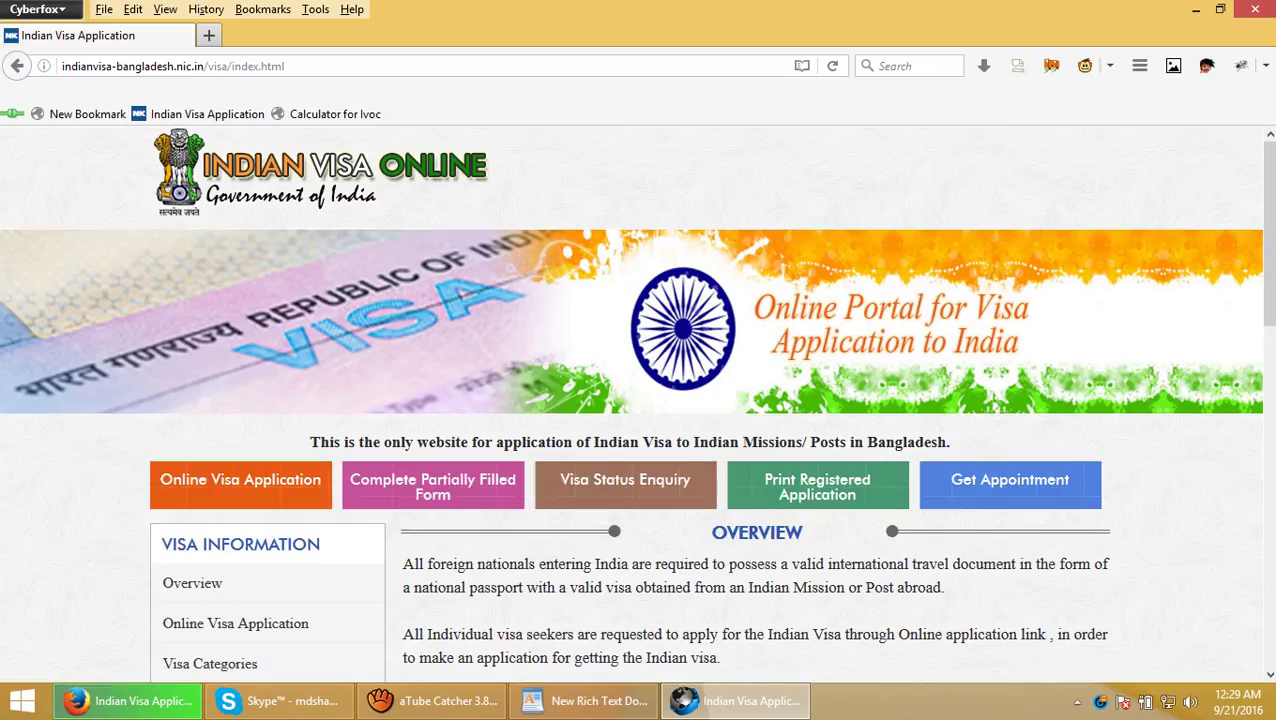
click(1010, 484)
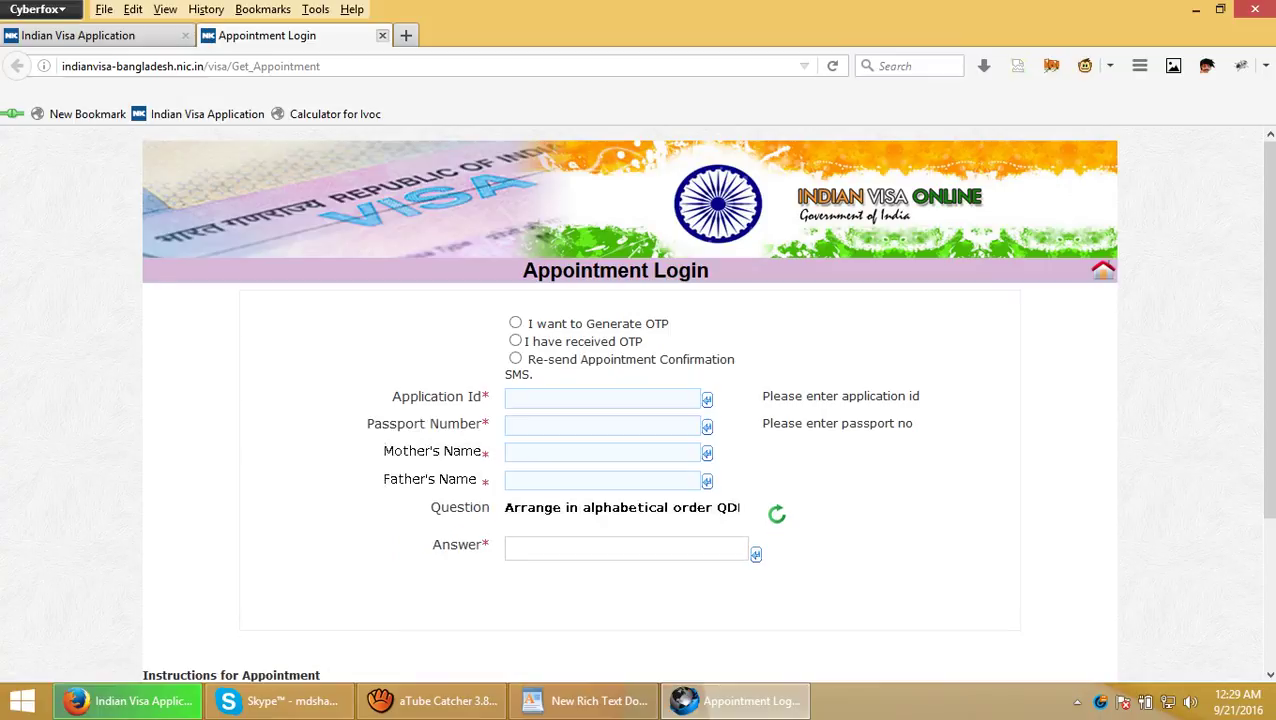
Step: Reopen Get Appointment several times, scrolling each reloaded Appointment Login tab to check it
click(382, 35)
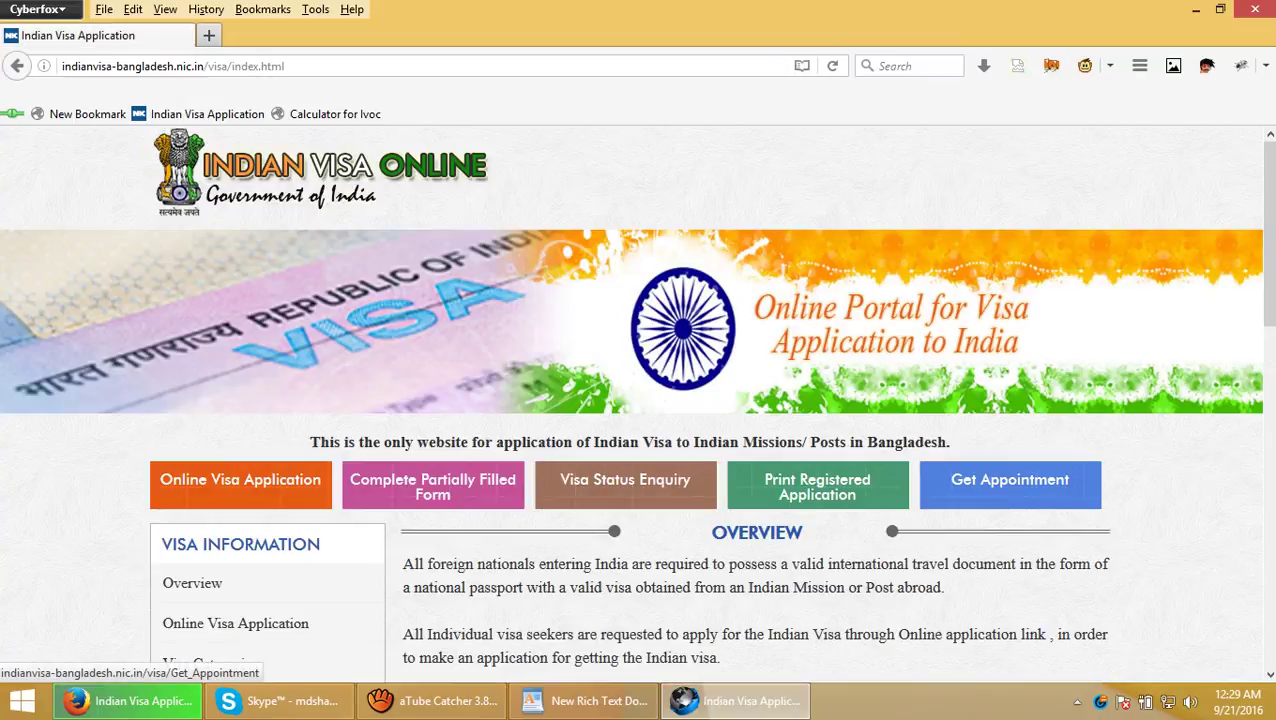
click(1010, 485)
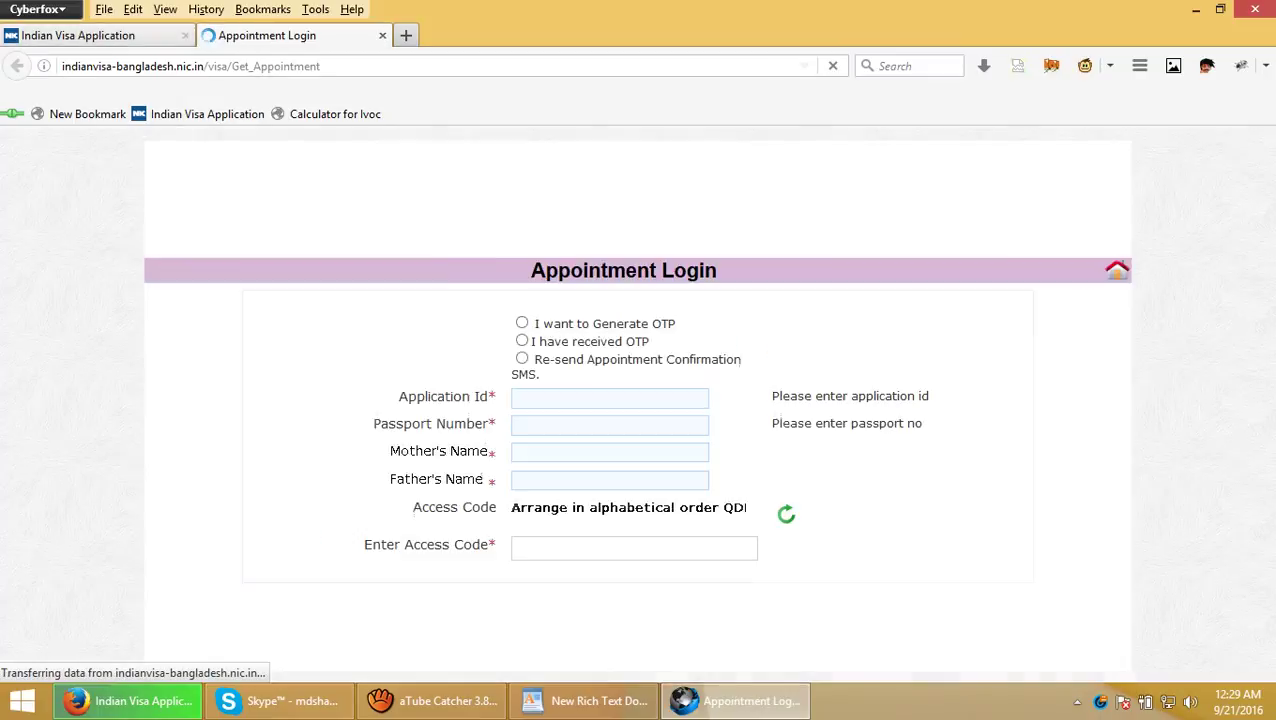
click(120, 35)
click(267, 35)
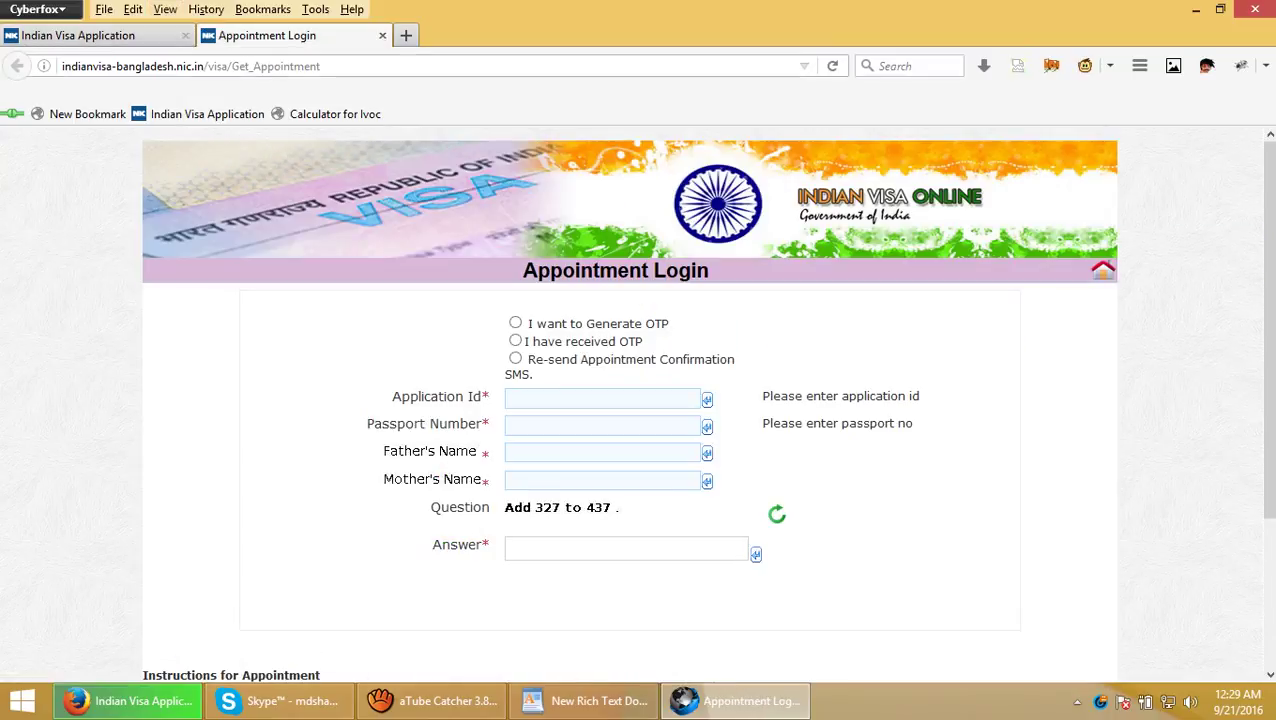
scroll(640, 400, down, 3)
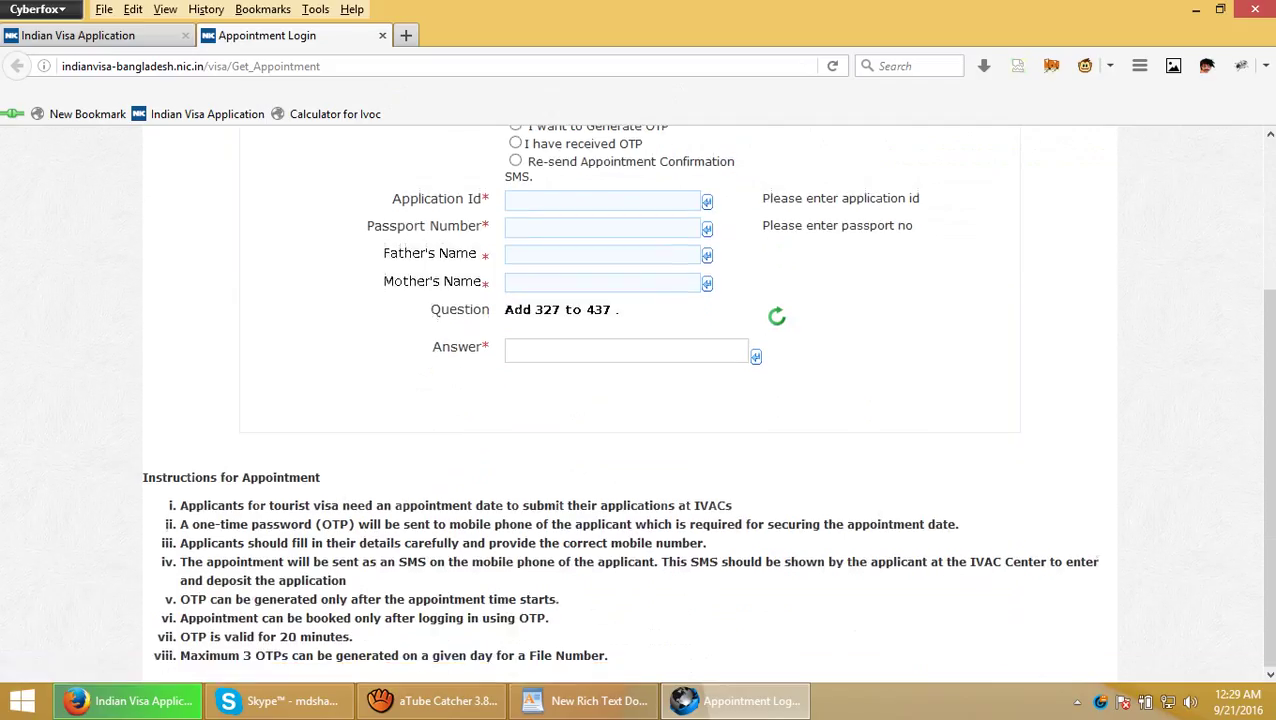
scroll(640, 400, up, 3)
scroll(640, 400, down, 3)
scroll(640, 400, up, 3)
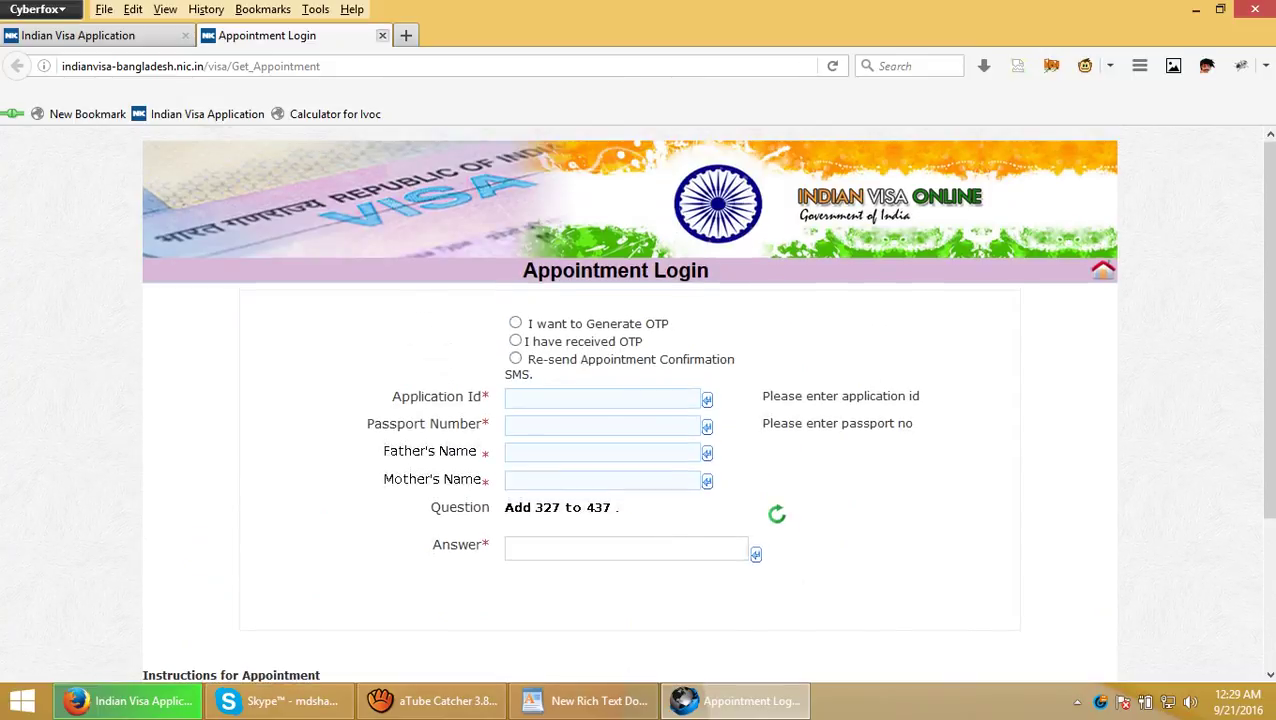
click(382, 35)
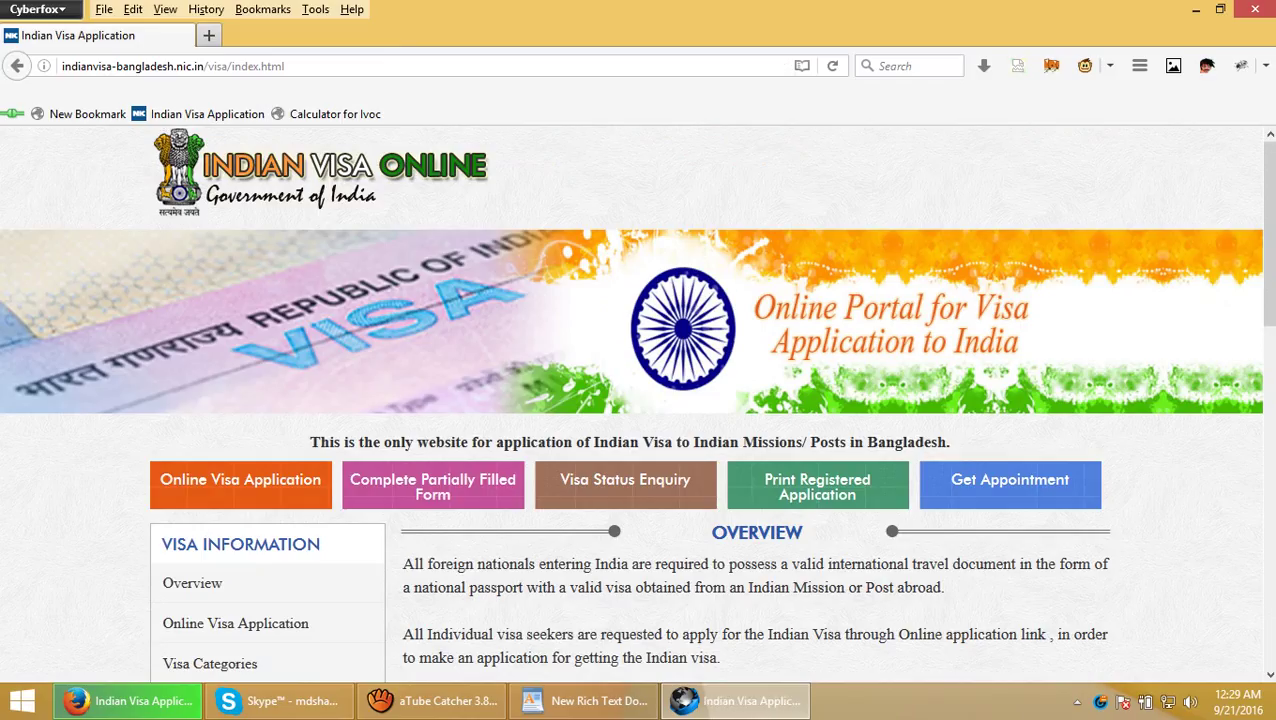
middle_click(1010, 485)
click(290, 35)
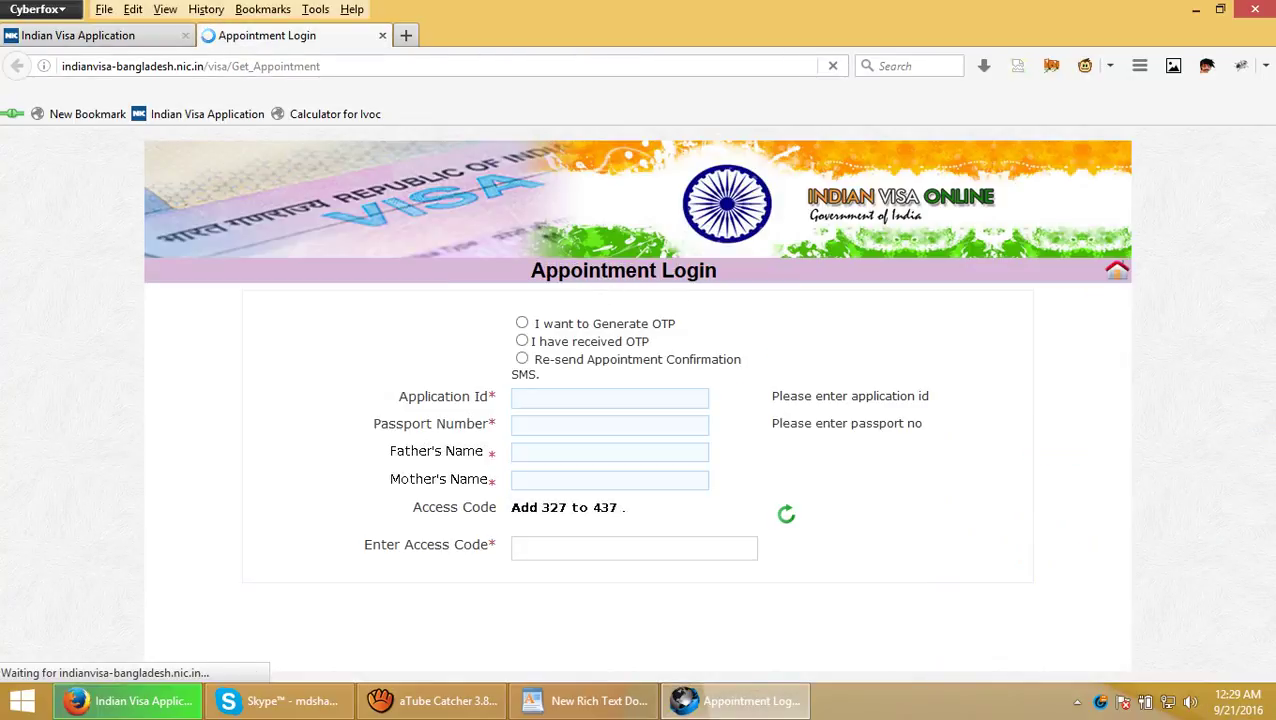
click(382, 35)
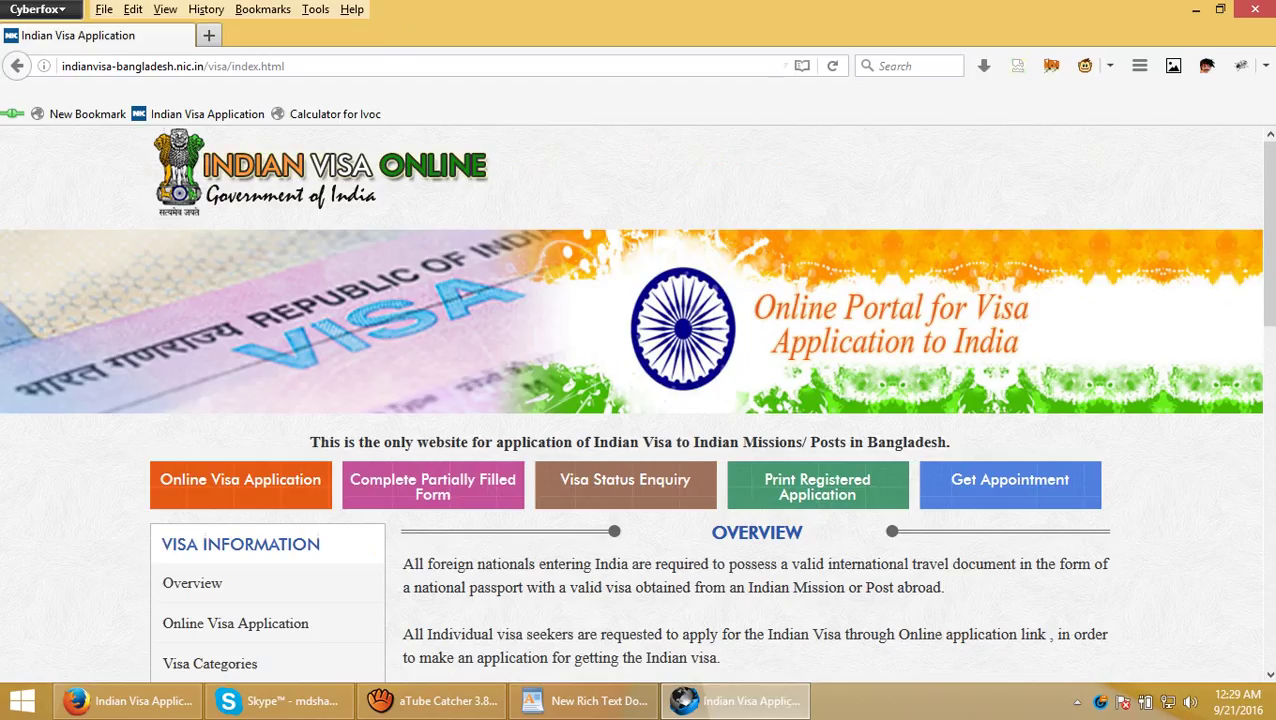
middle_click(1010, 485)
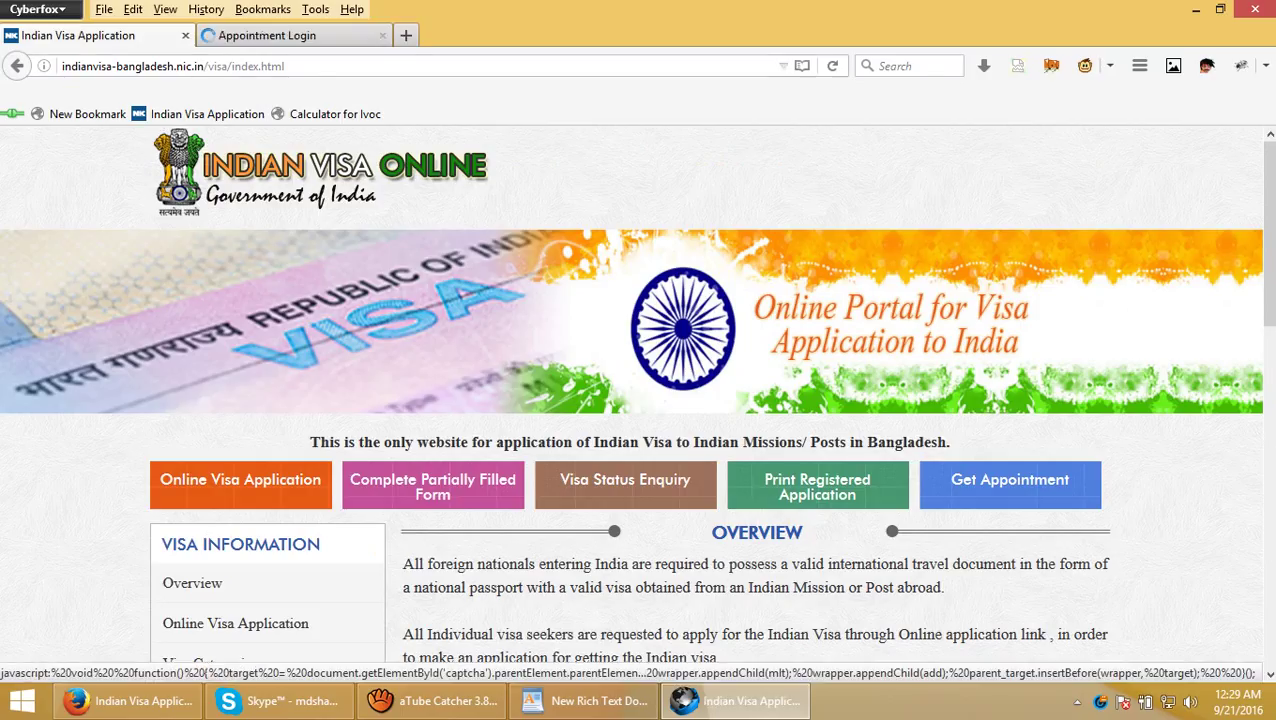
click(267, 35)
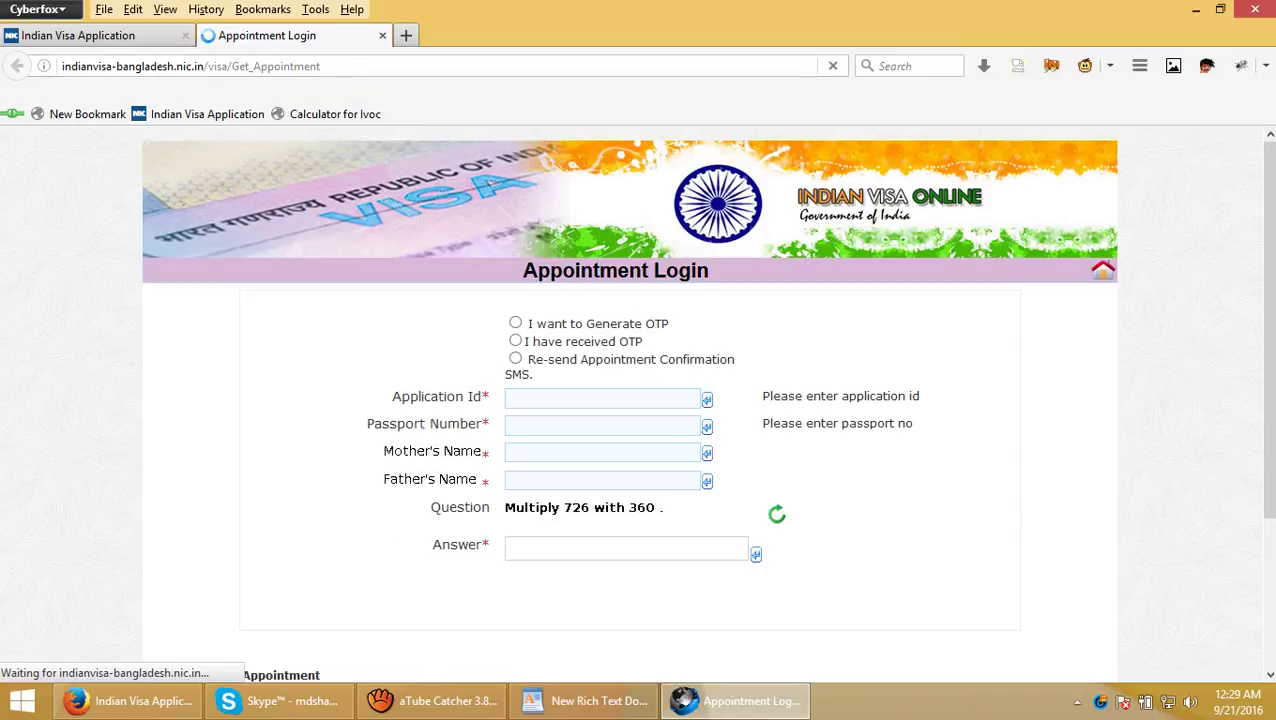
scroll(630, 404, down, 3)
scroll(630, 404, up, 3)
scroll(630, 404, down, 4)
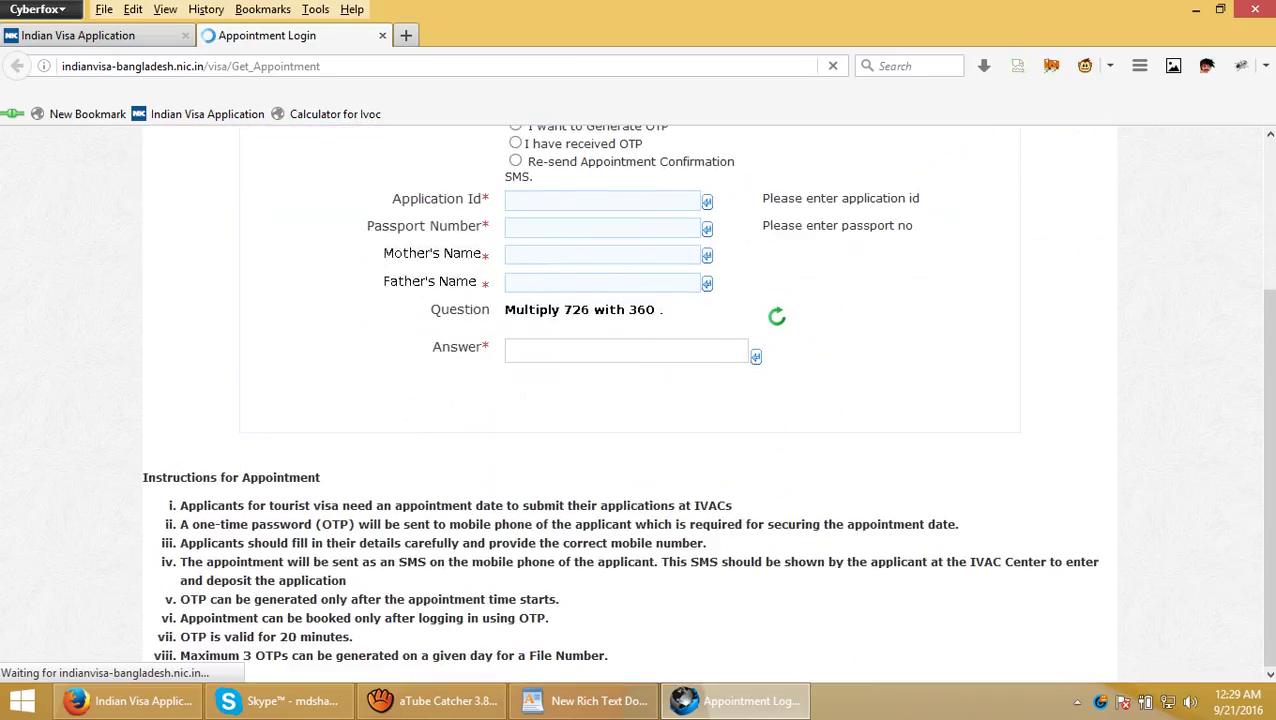
scroll(630, 404, up, 4)
Step: Keep retrying Get Appointment in background tabs until the 'Appointment not started' error appears
click(382, 35)
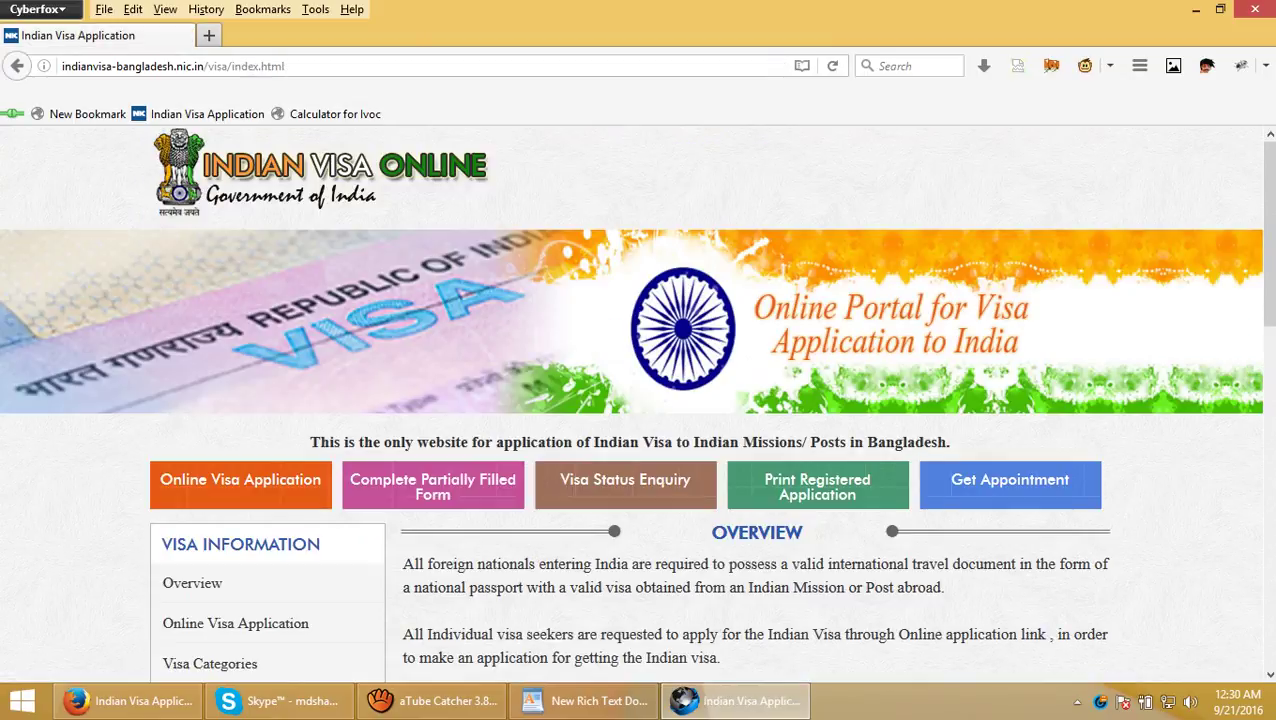
middle_click(1011, 481)
click(270, 36)
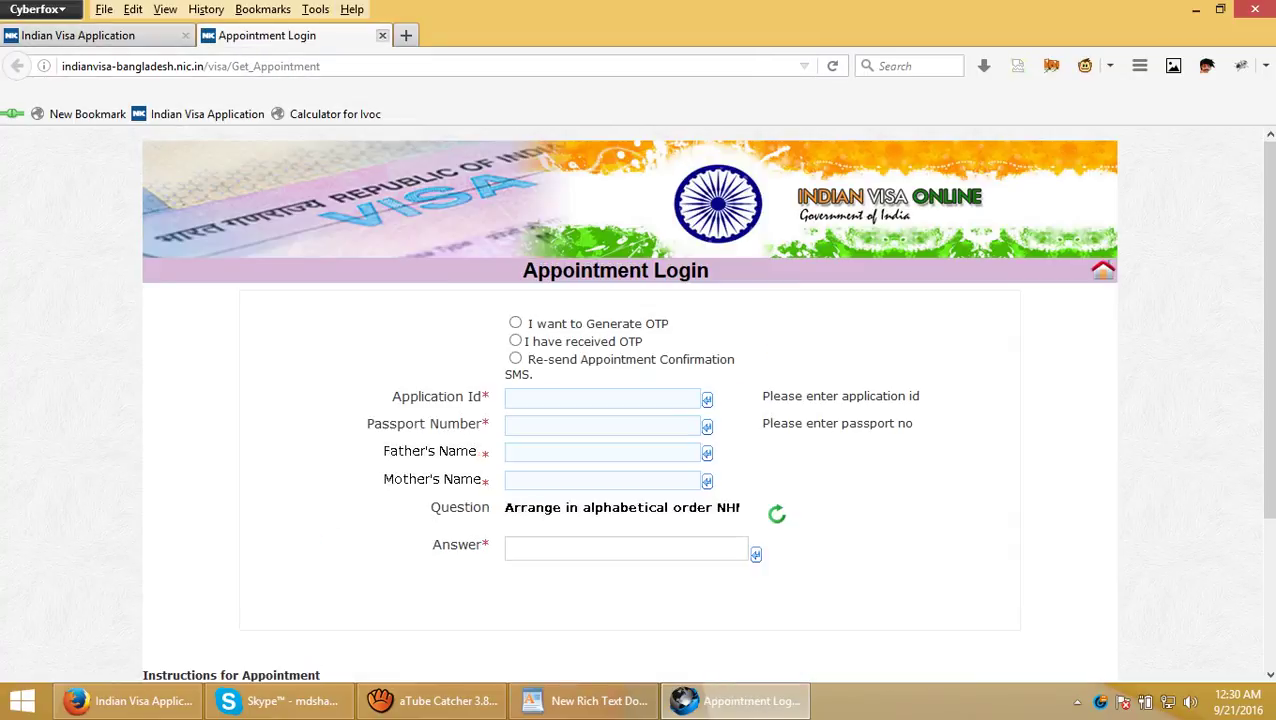
click(382, 35)
middle_click(1011, 481)
click(270, 36)
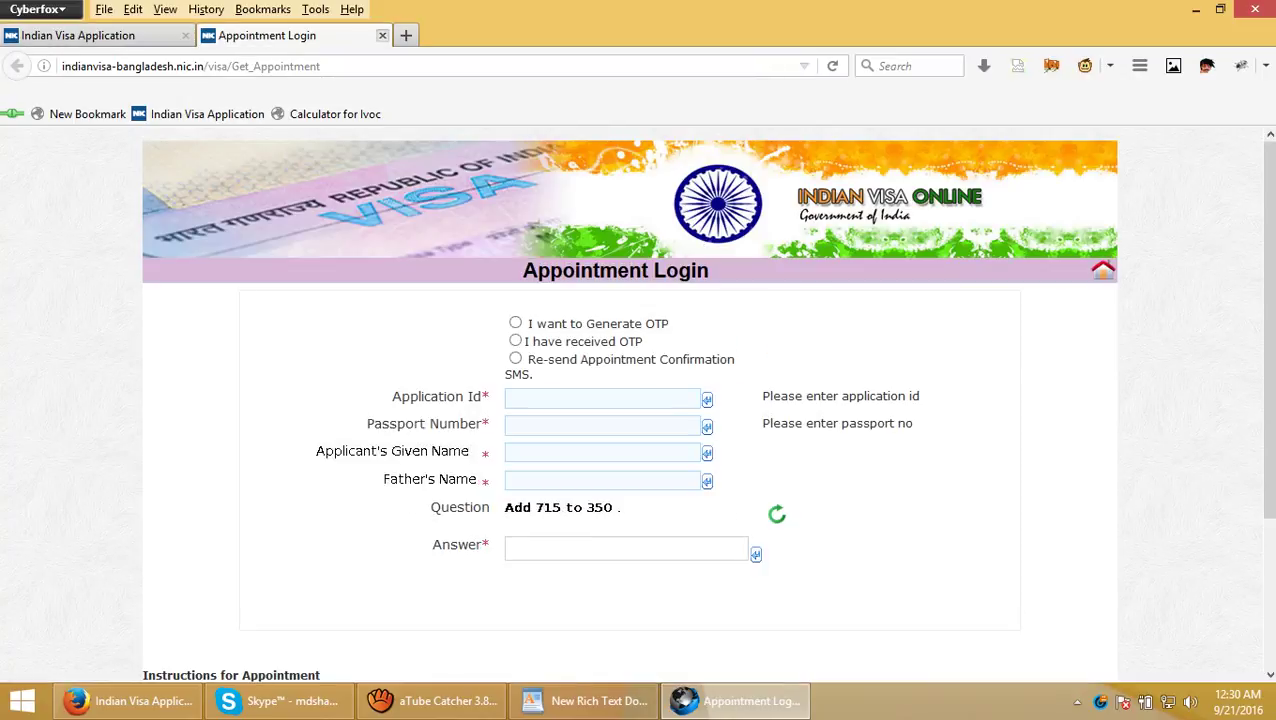
click(382, 35)
middle_click(1011, 481)
click(270, 36)
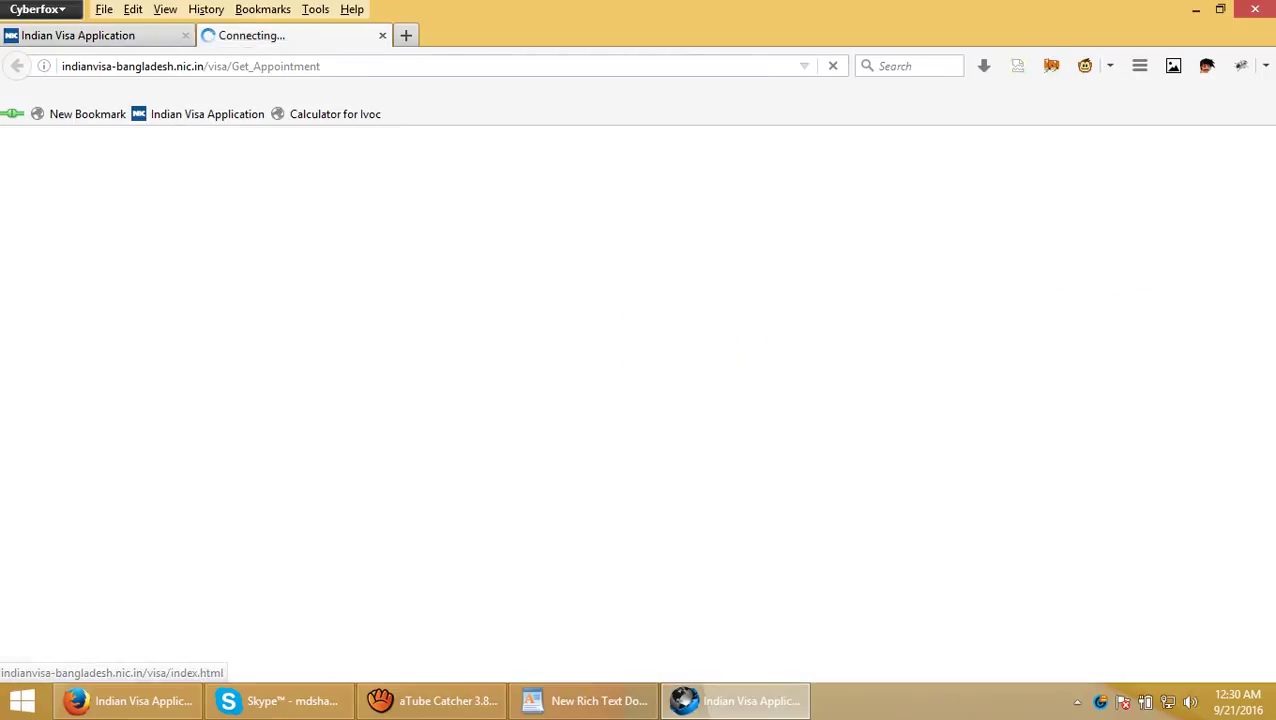
click(382, 35)
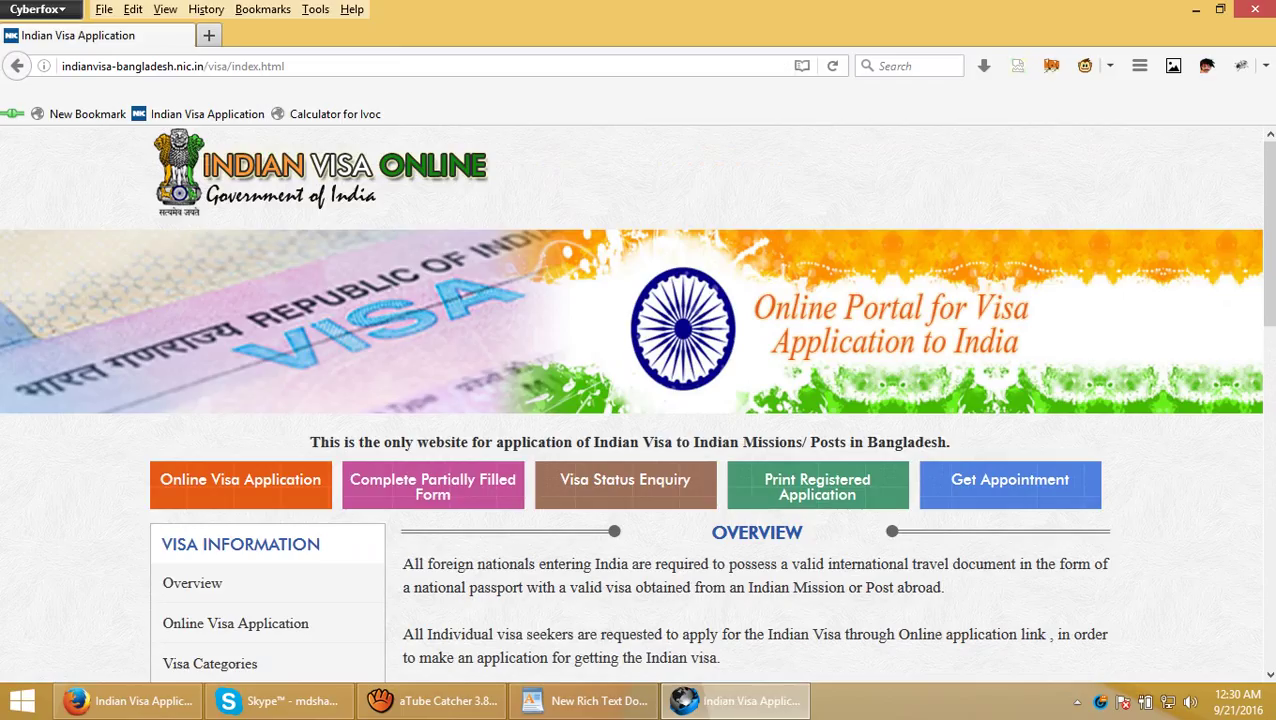
middle_click(1011, 481)
click(270, 36)
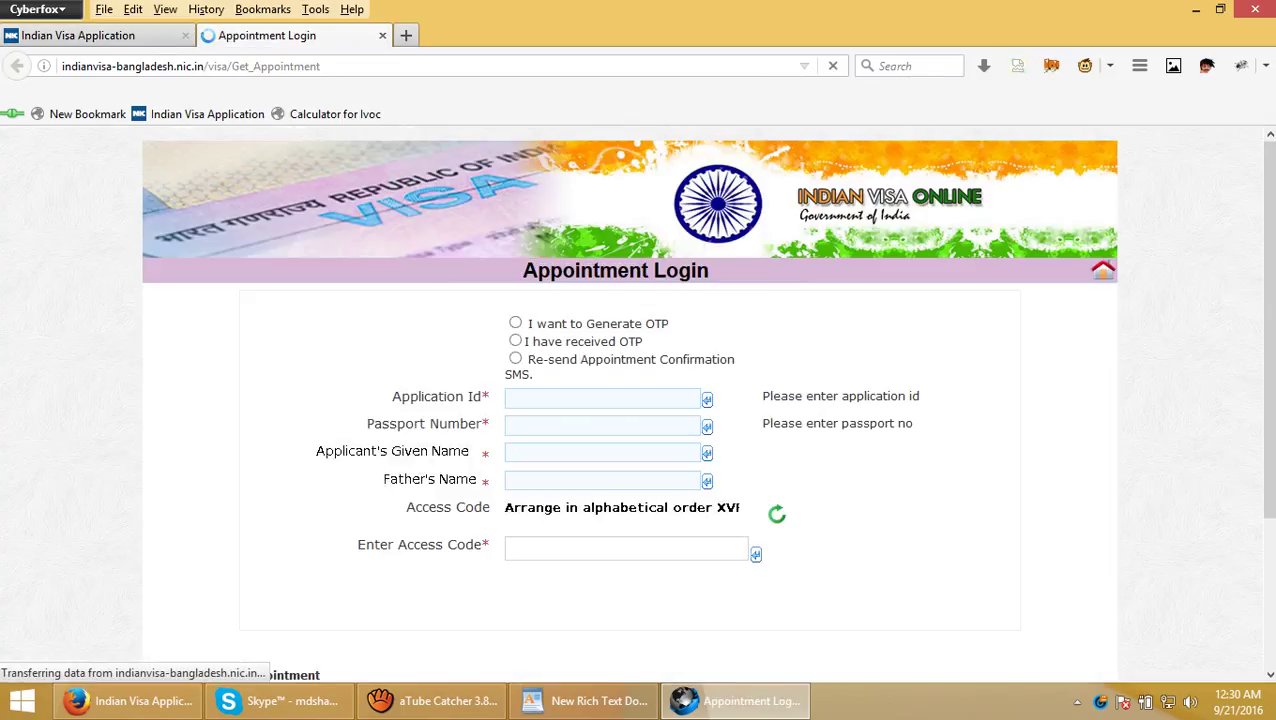
click(382, 35)
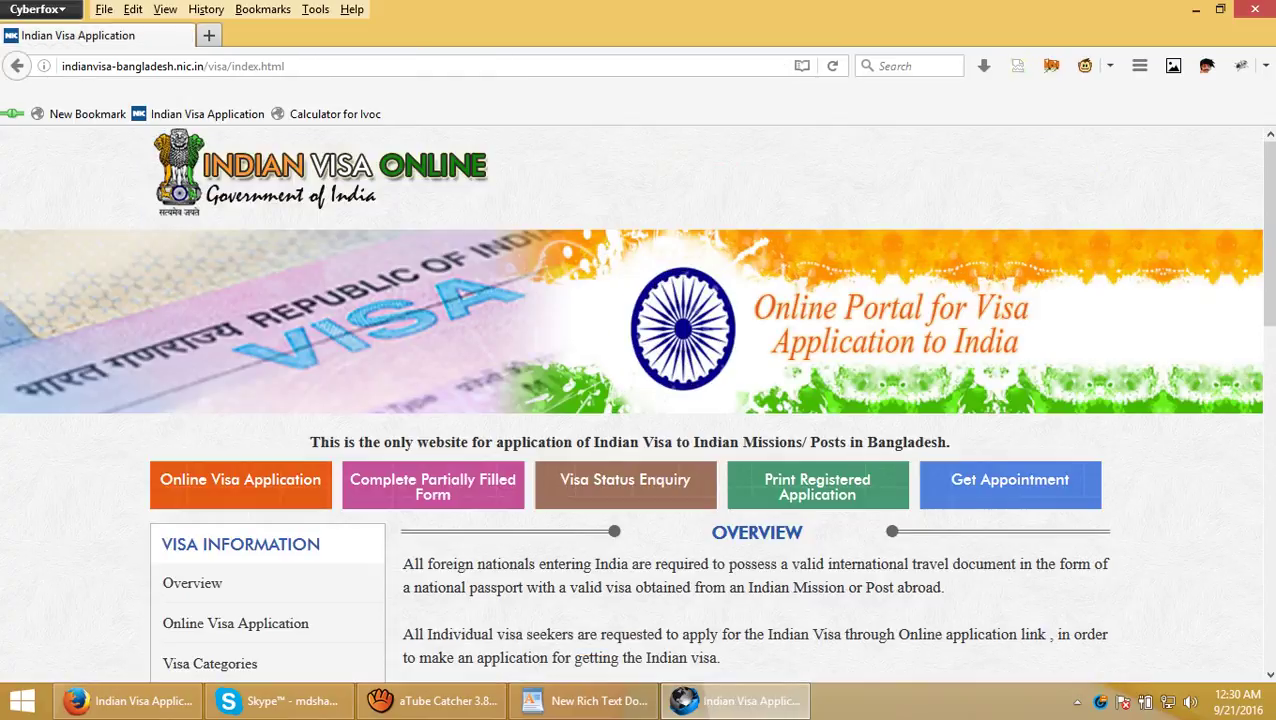
middle_click(1011, 481)
click(270, 36)
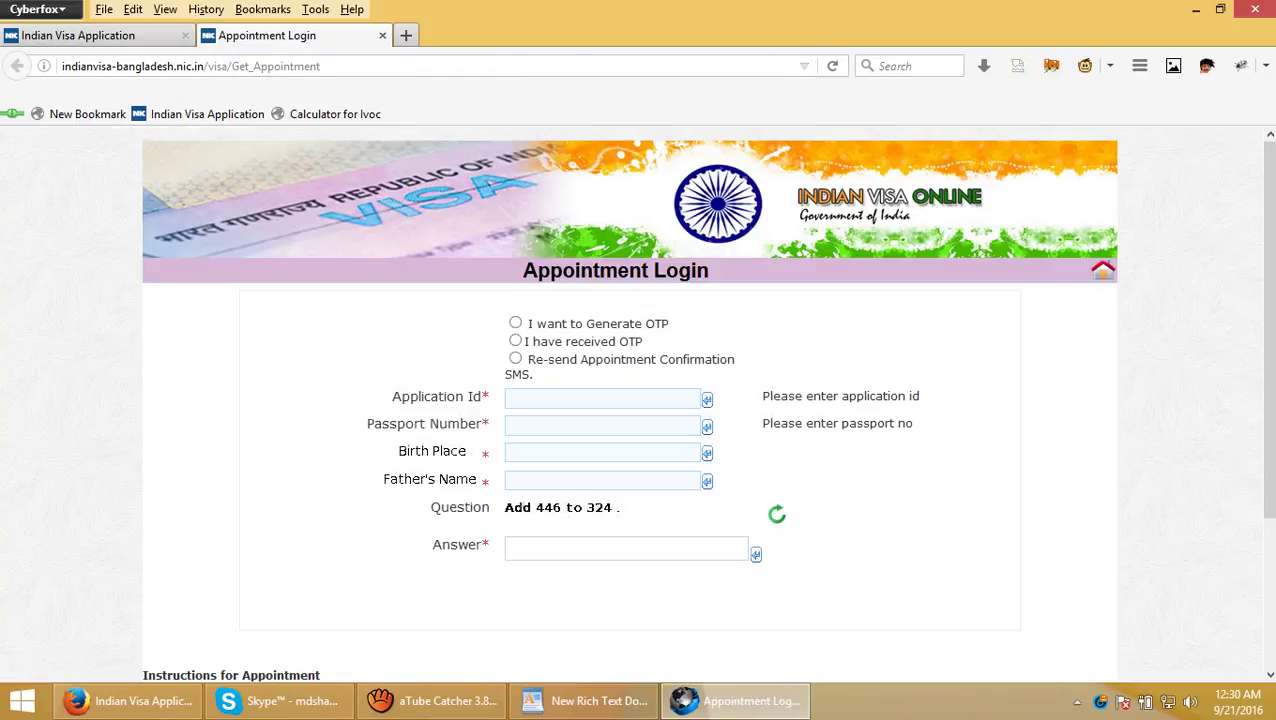
click(382, 35)
middle_click(1011, 481)
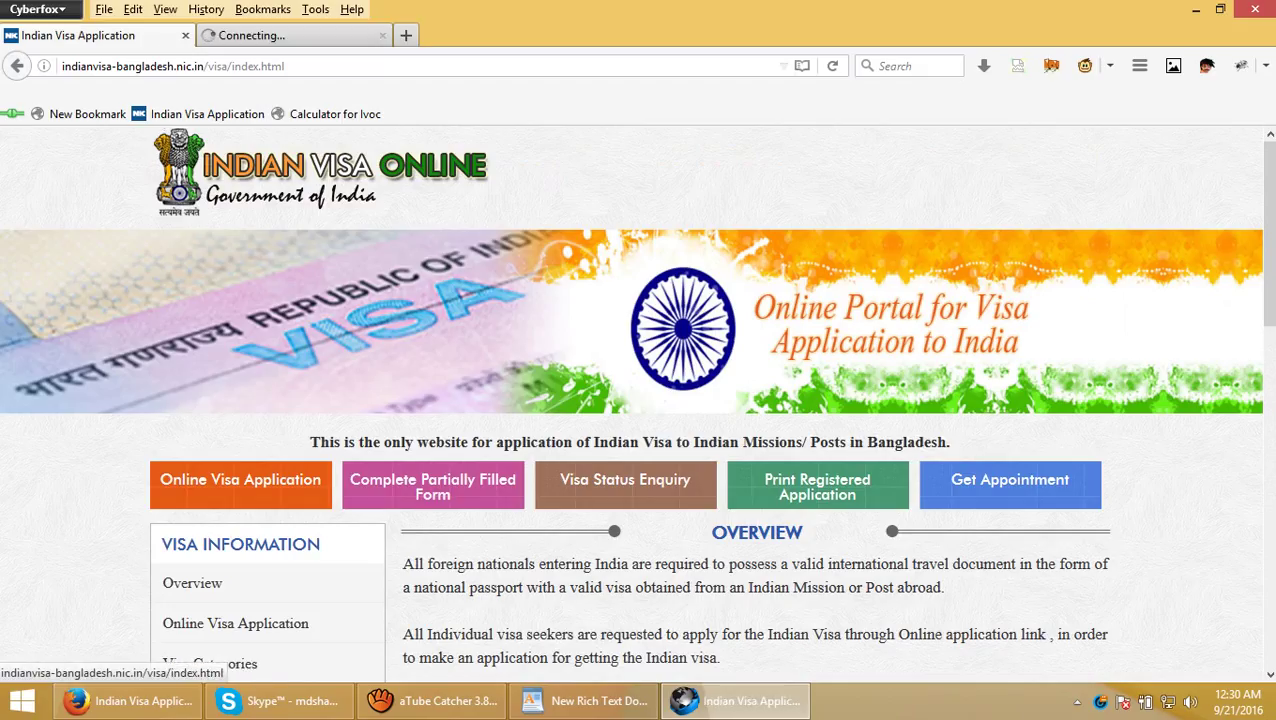
click(270, 36)
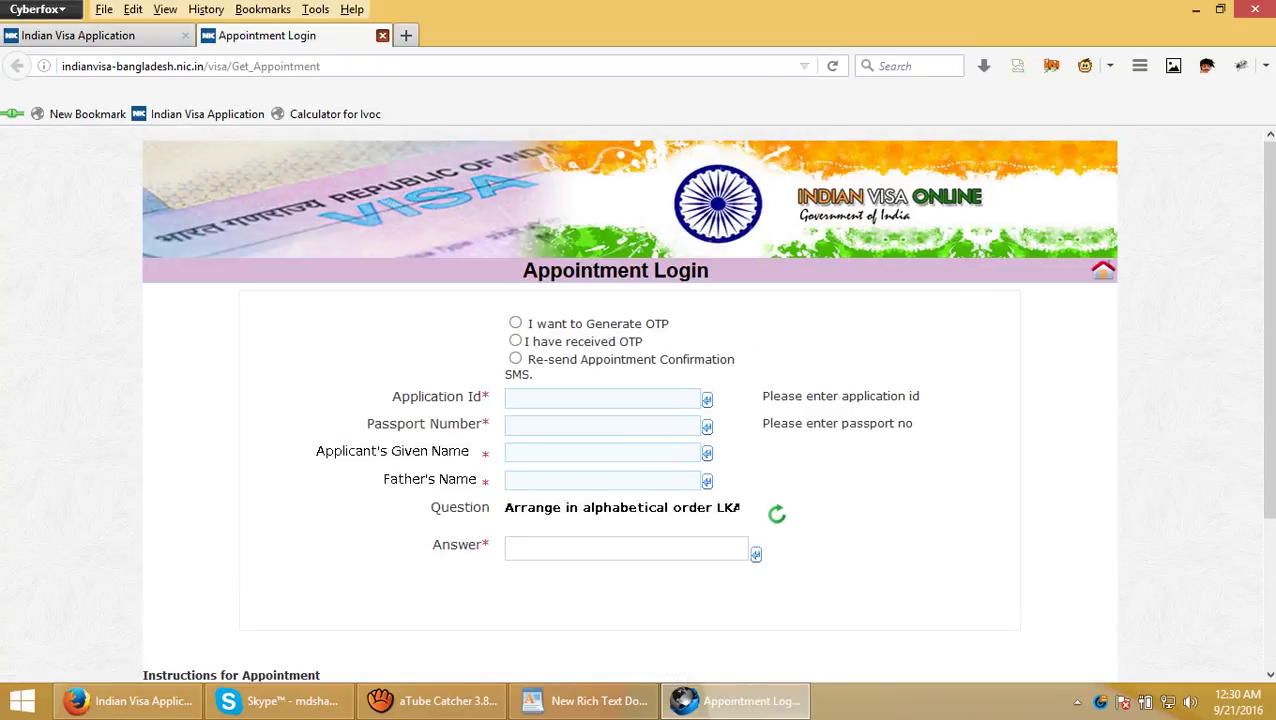
click(382, 35)
middle_click(1011, 481)
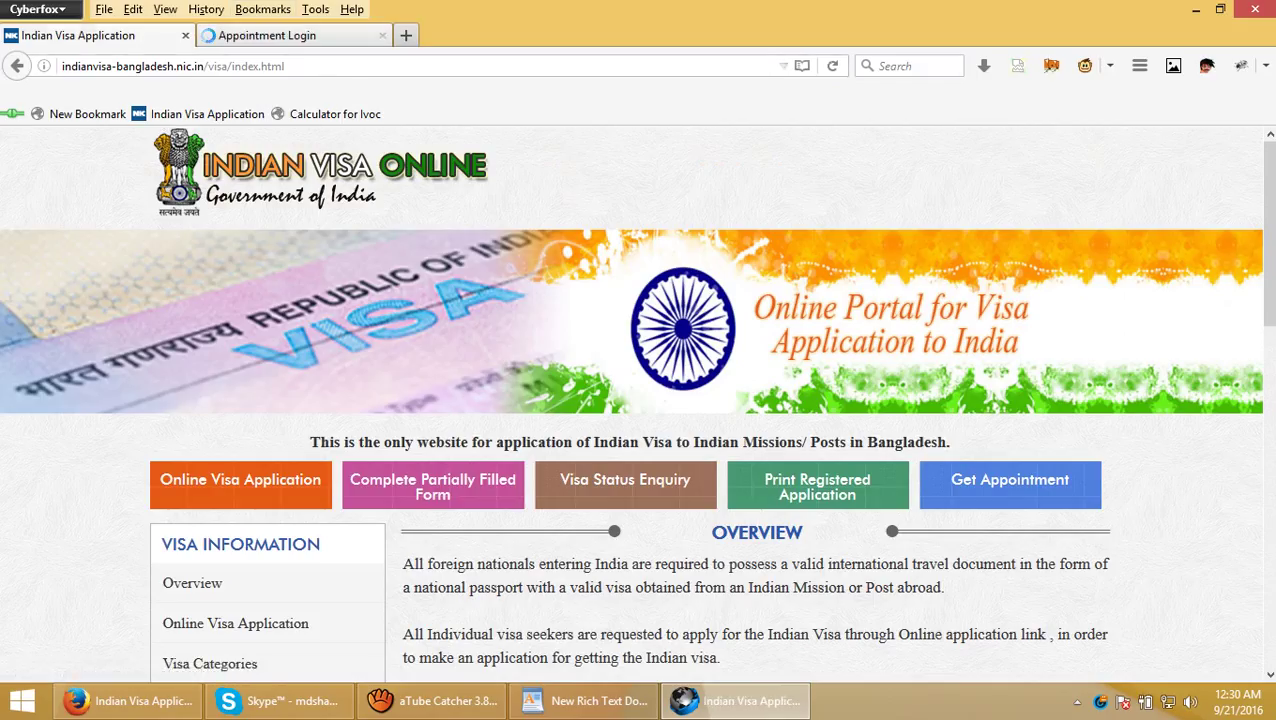
click(290, 36)
click(382, 35)
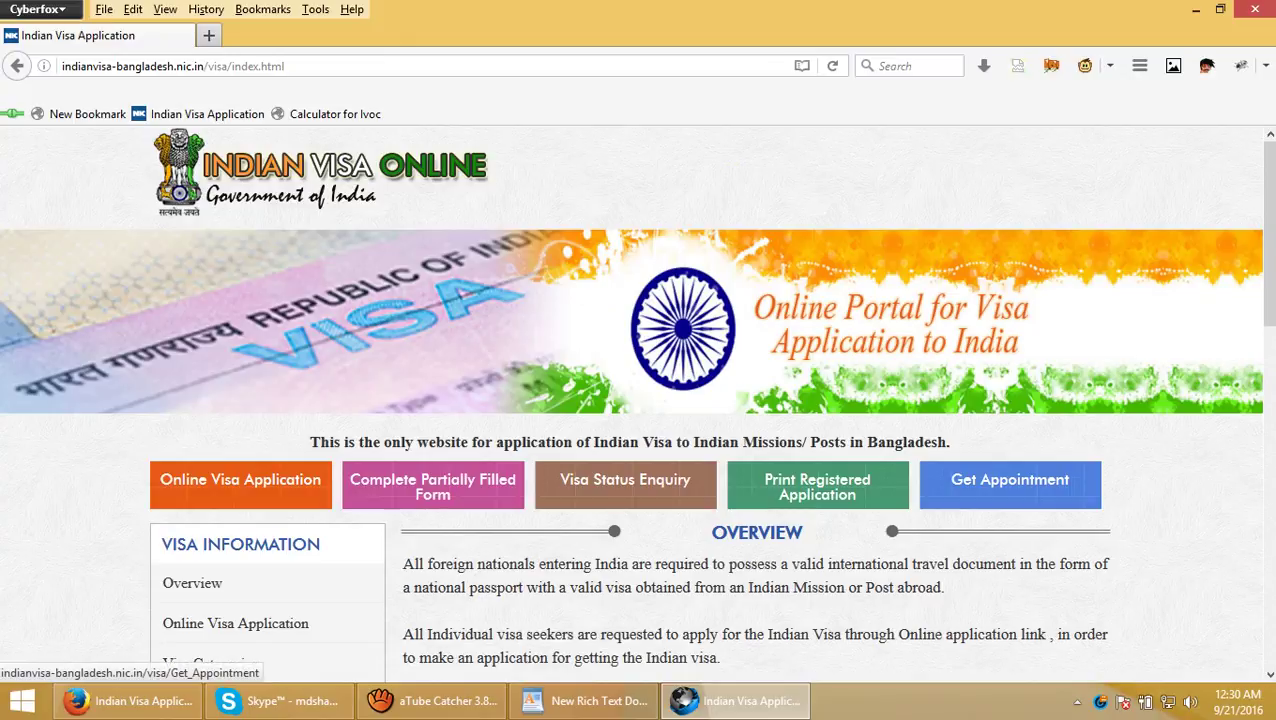
middle_click(1120, 483)
click(290, 36)
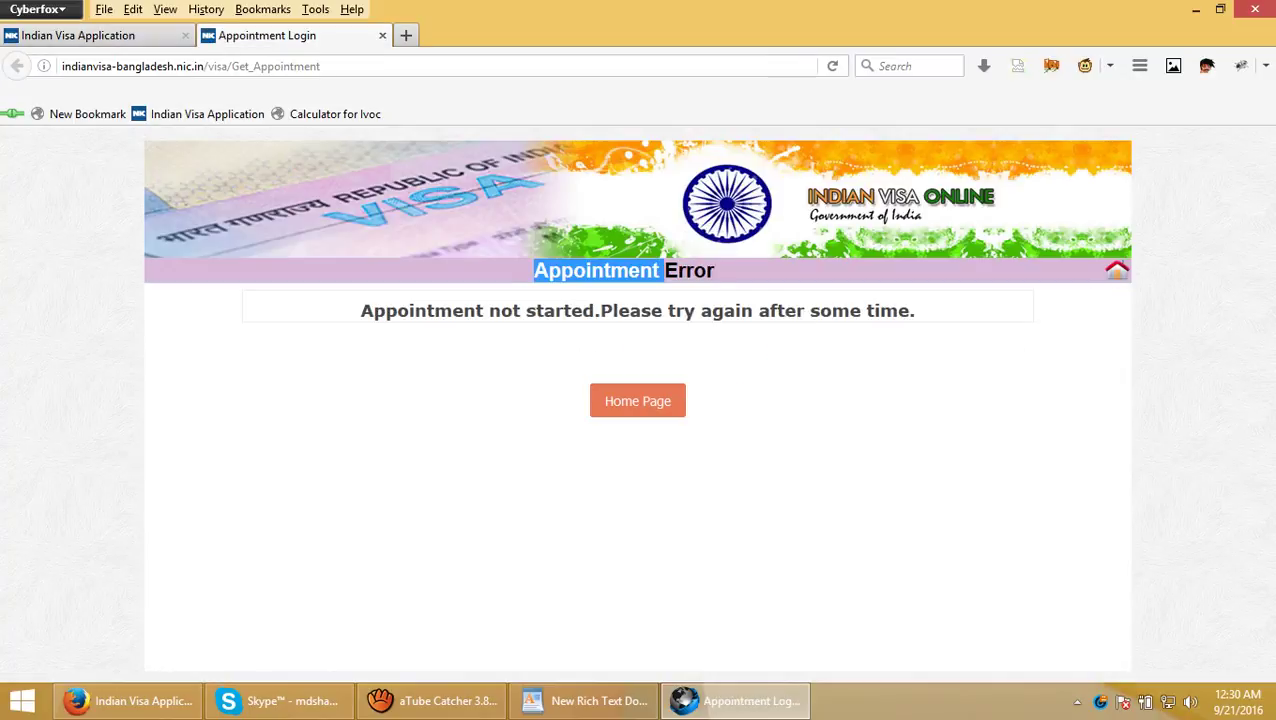
Step: Select the Appointment Error heading and the 'Appointment not started' message text
triple_click(597, 271)
double_click(424, 311)
triple_click(682, 311)
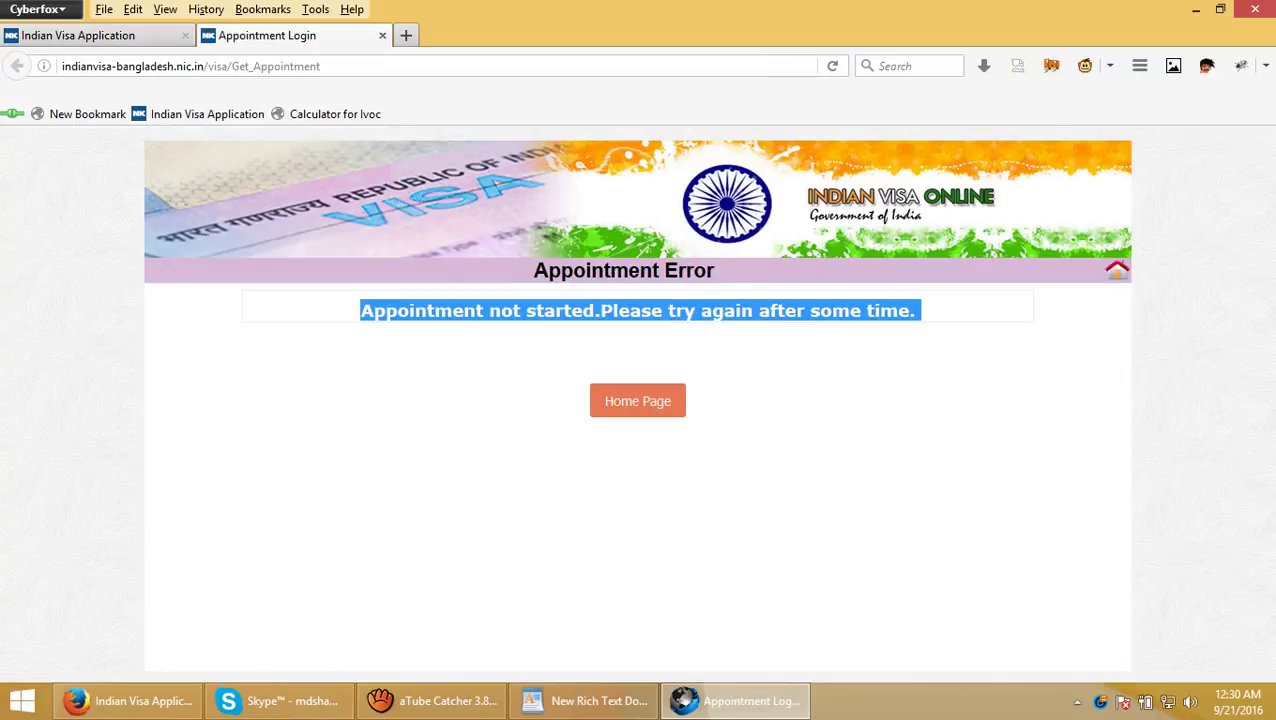
triple_click(782, 311)
click(885, 311)
triple_click(885, 311)
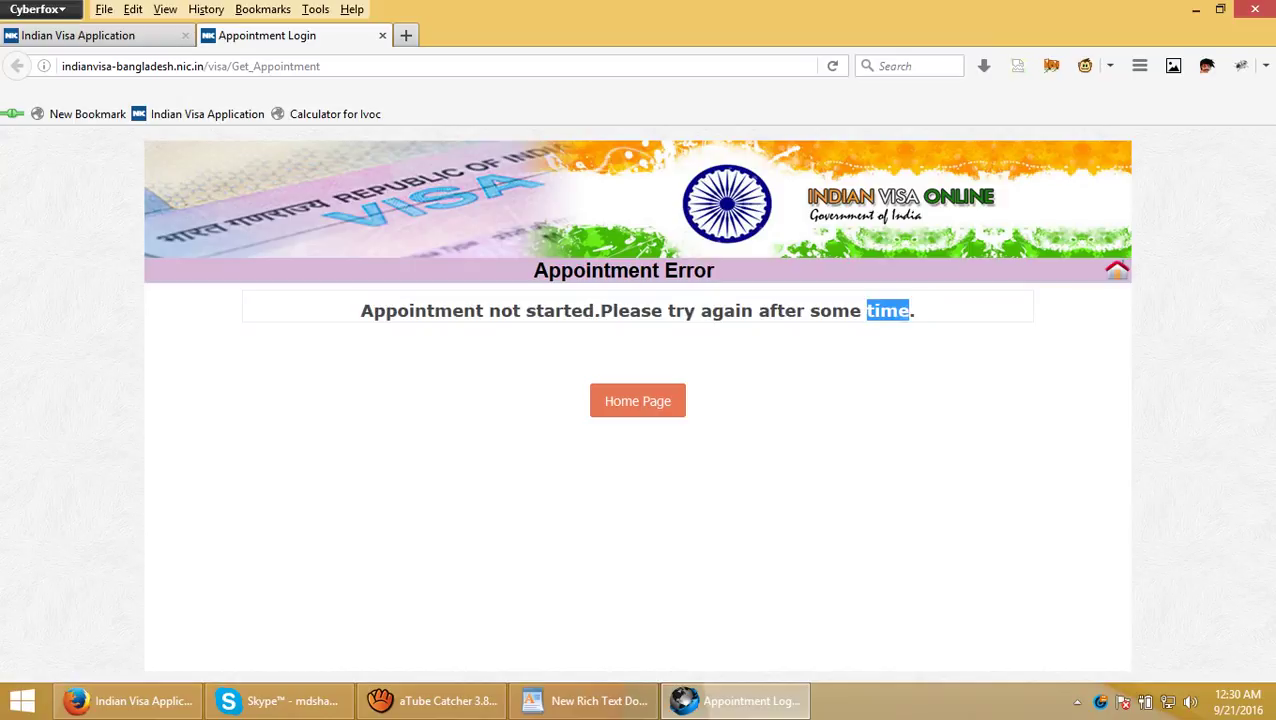
click(885, 311)
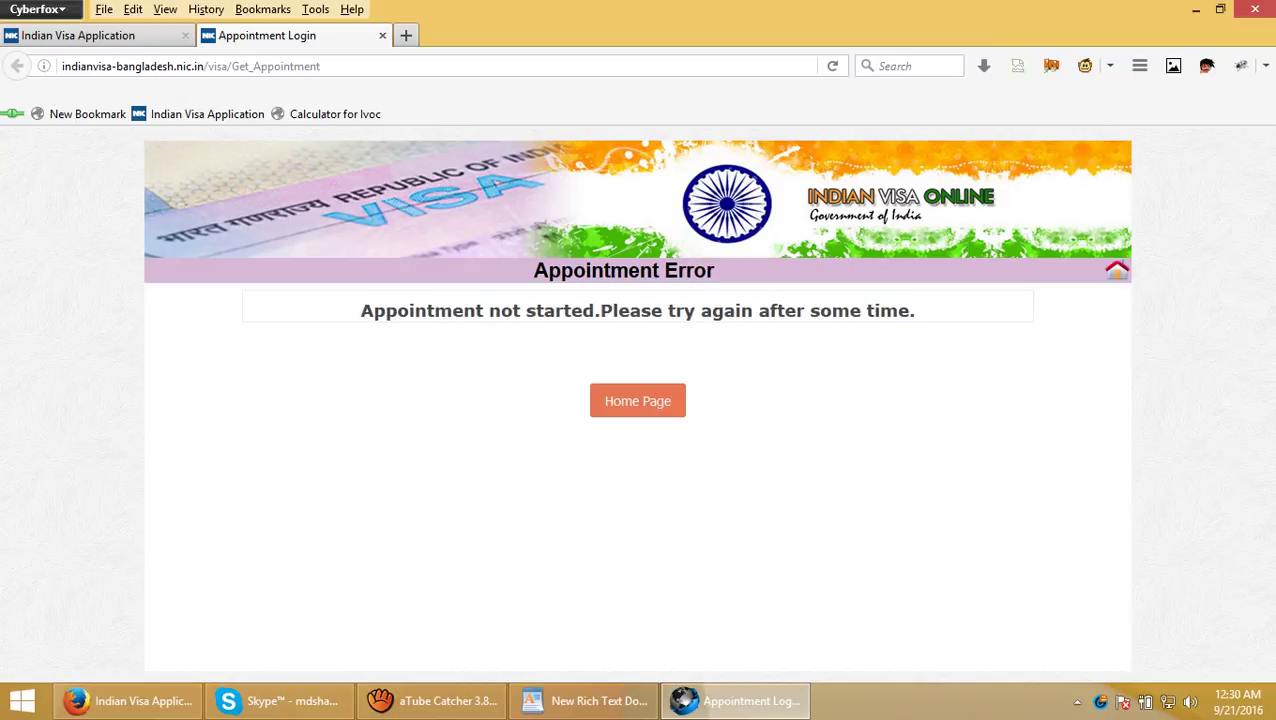
triple_click(597, 271)
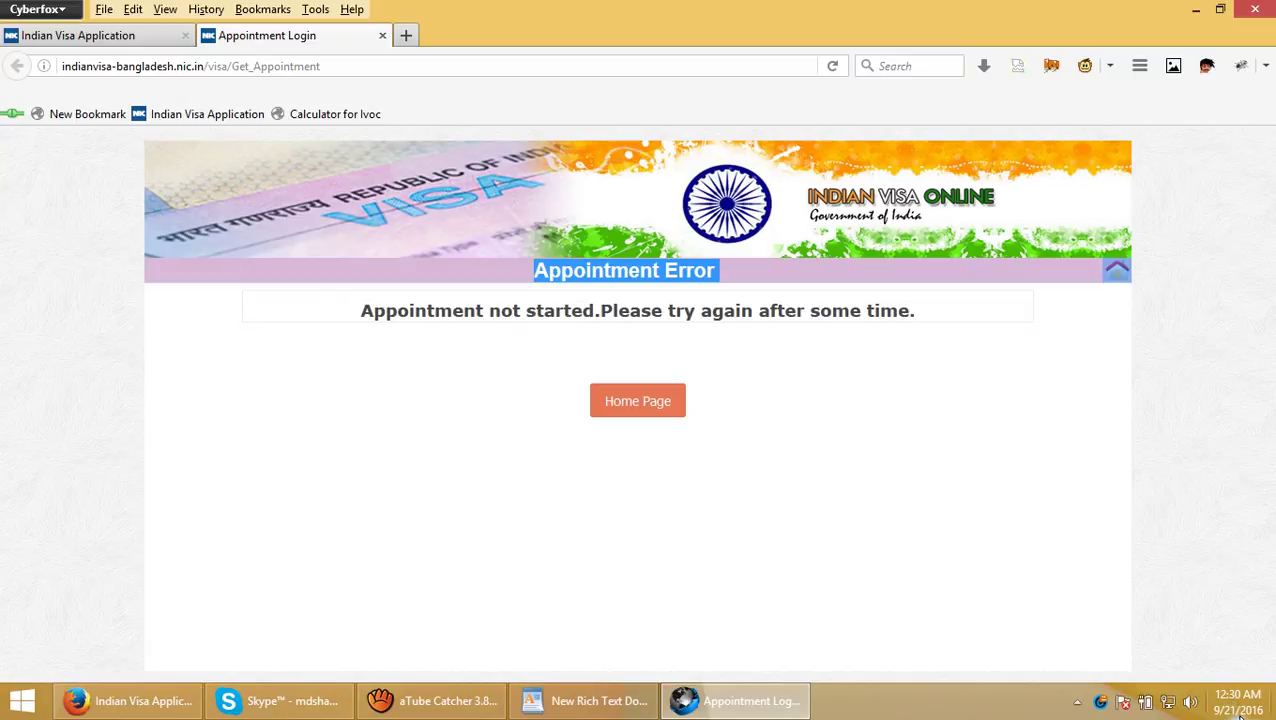
Step: Check the taskbar date and time, then close the Appointment Error tab with Ctrl+W
click(1238, 702)
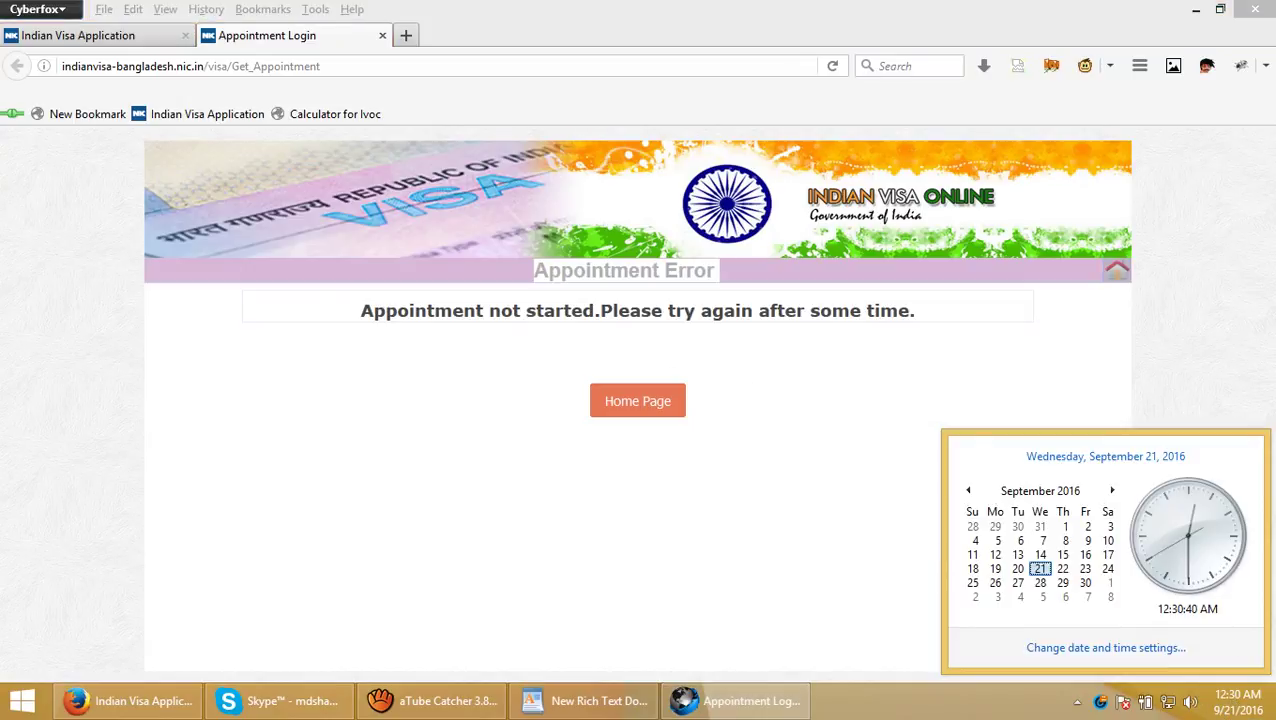
triple_click(633, 311)
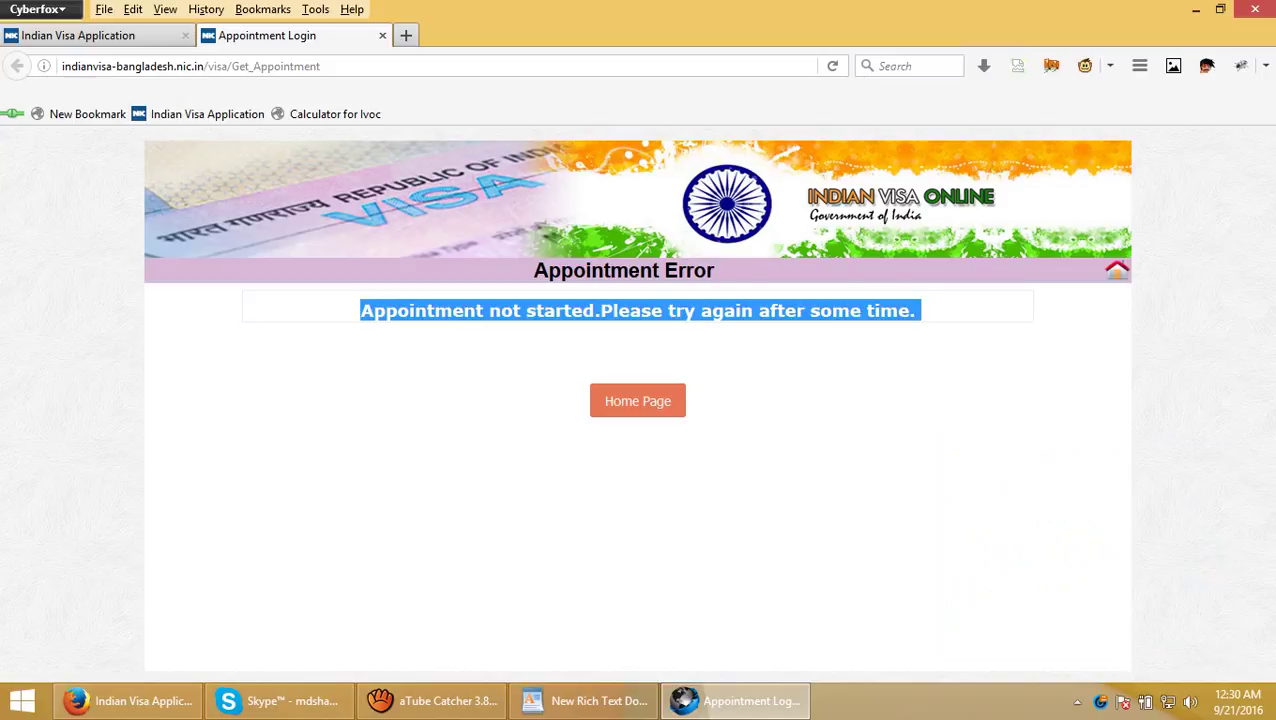
double_click(598, 270)
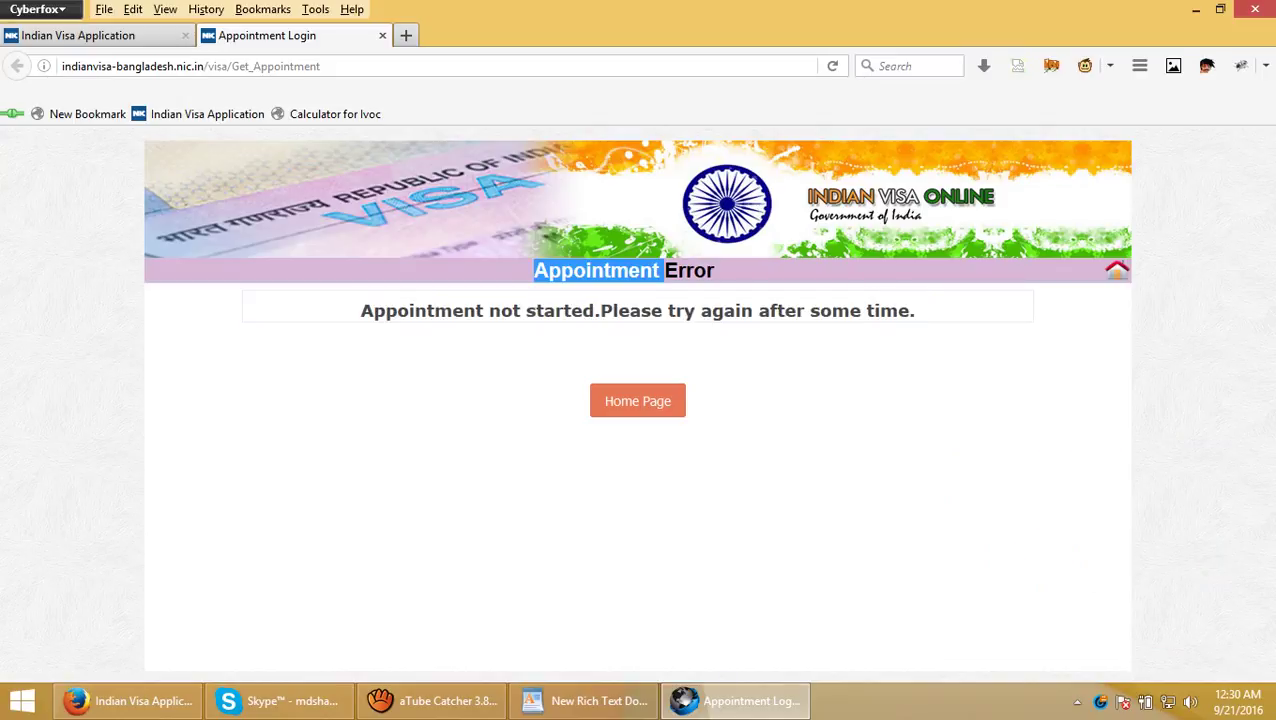
click(1238, 710)
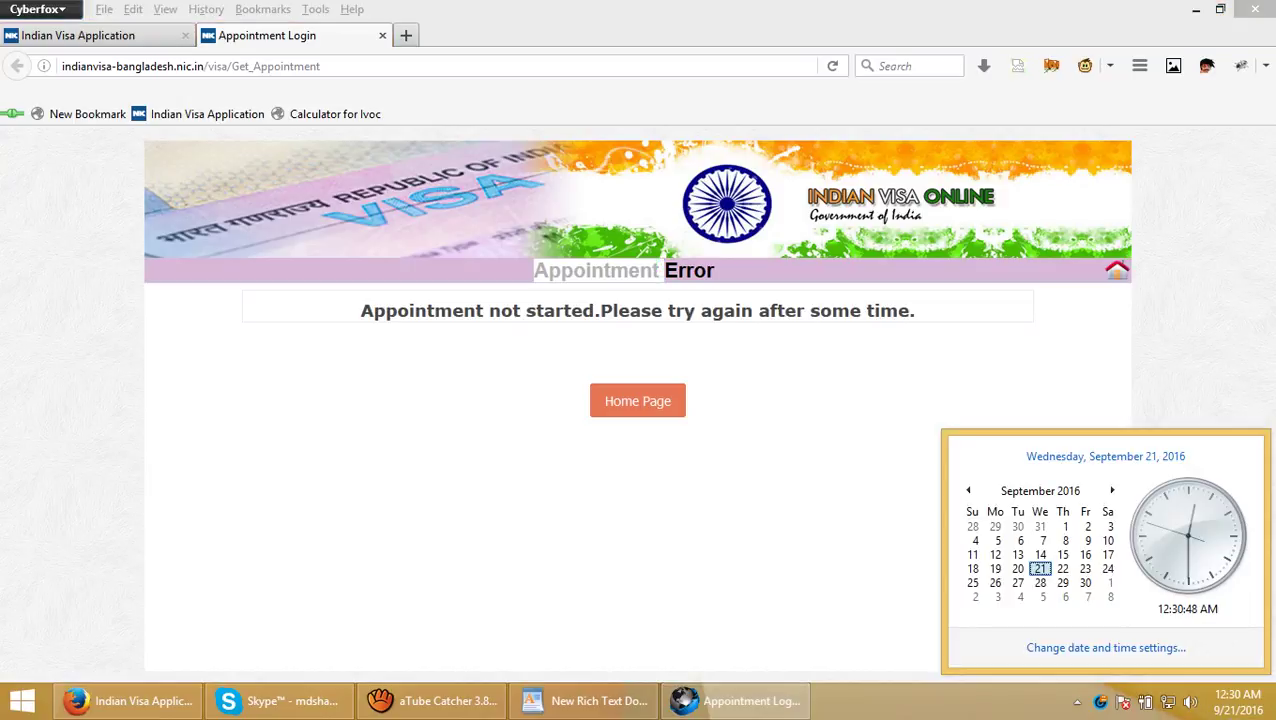
click(820, 490)
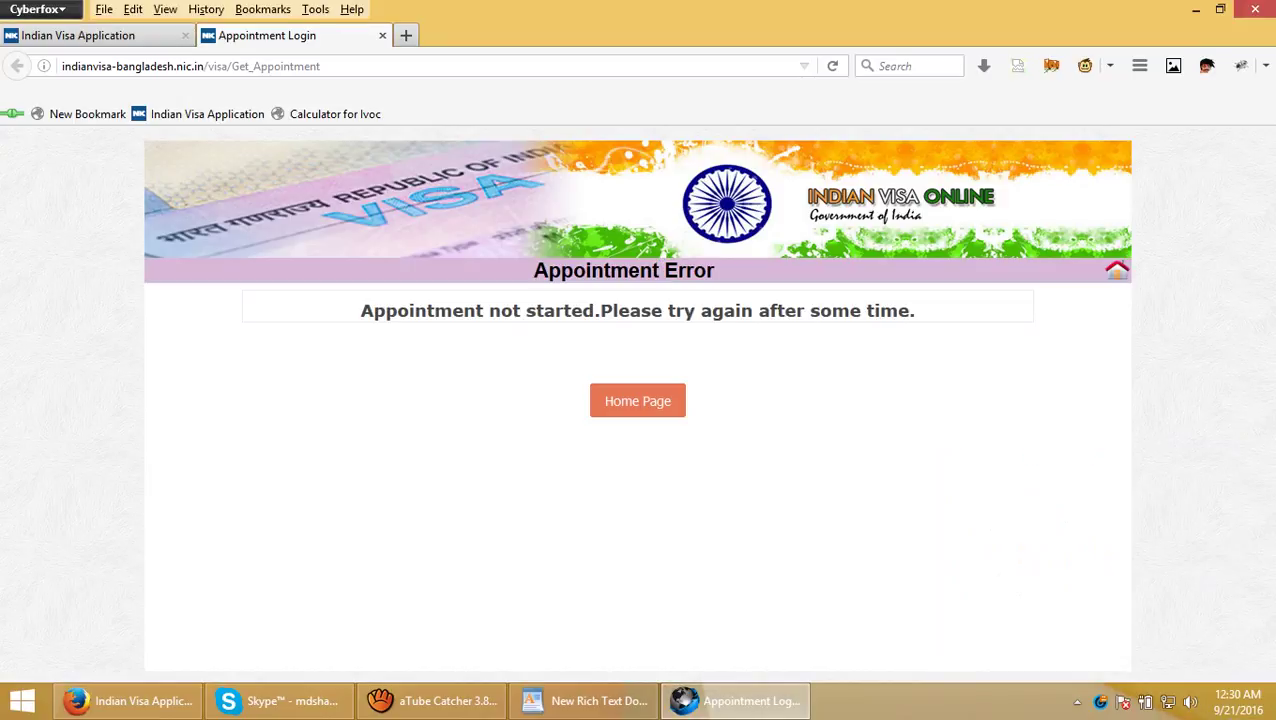
key(ctrl+w)
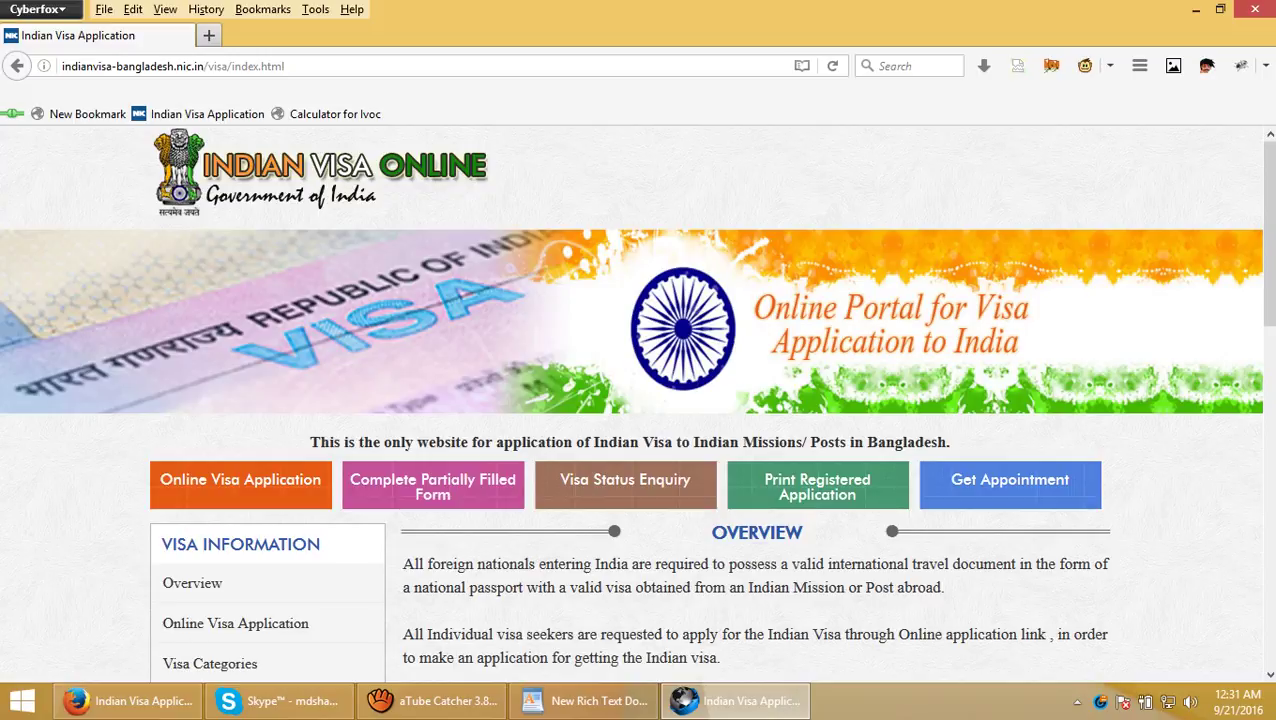
Step: Close Cyberfox and review the three-browser line in the WordPad notes before minimizing them
click(1257, 9)
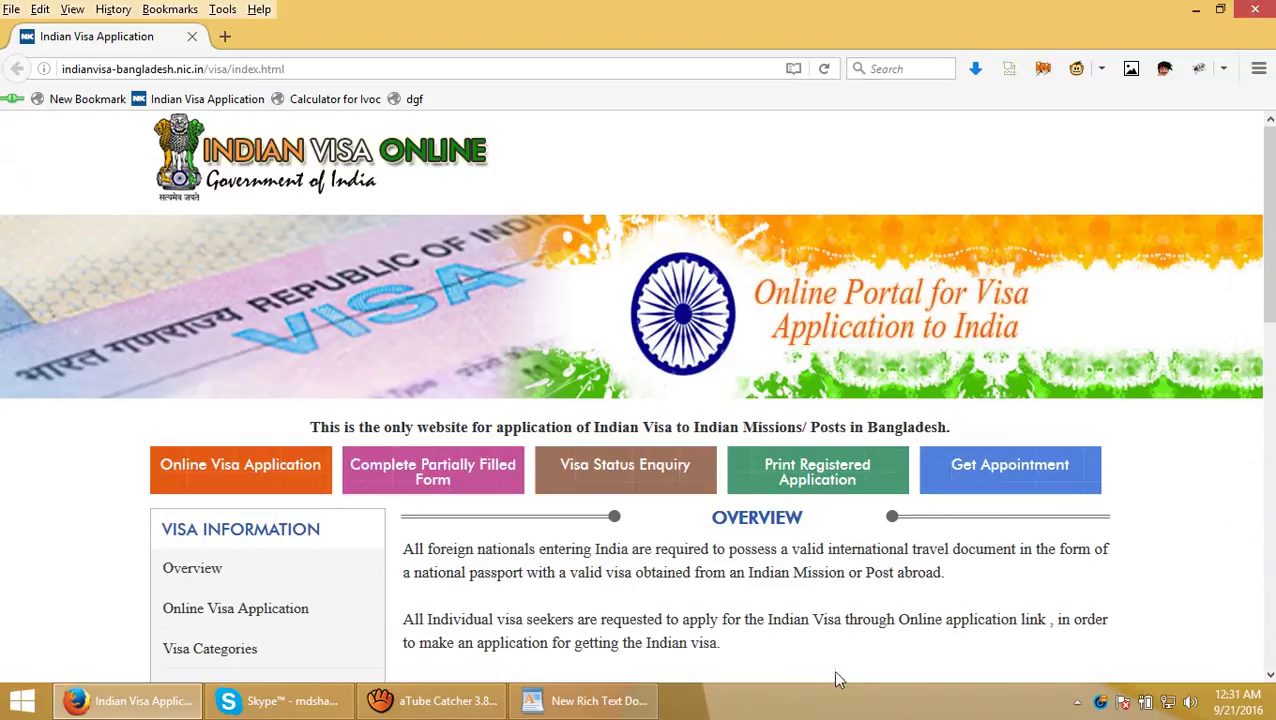
click(590, 701)
drag(367, 179, 649, 172)
click(1196, 9)
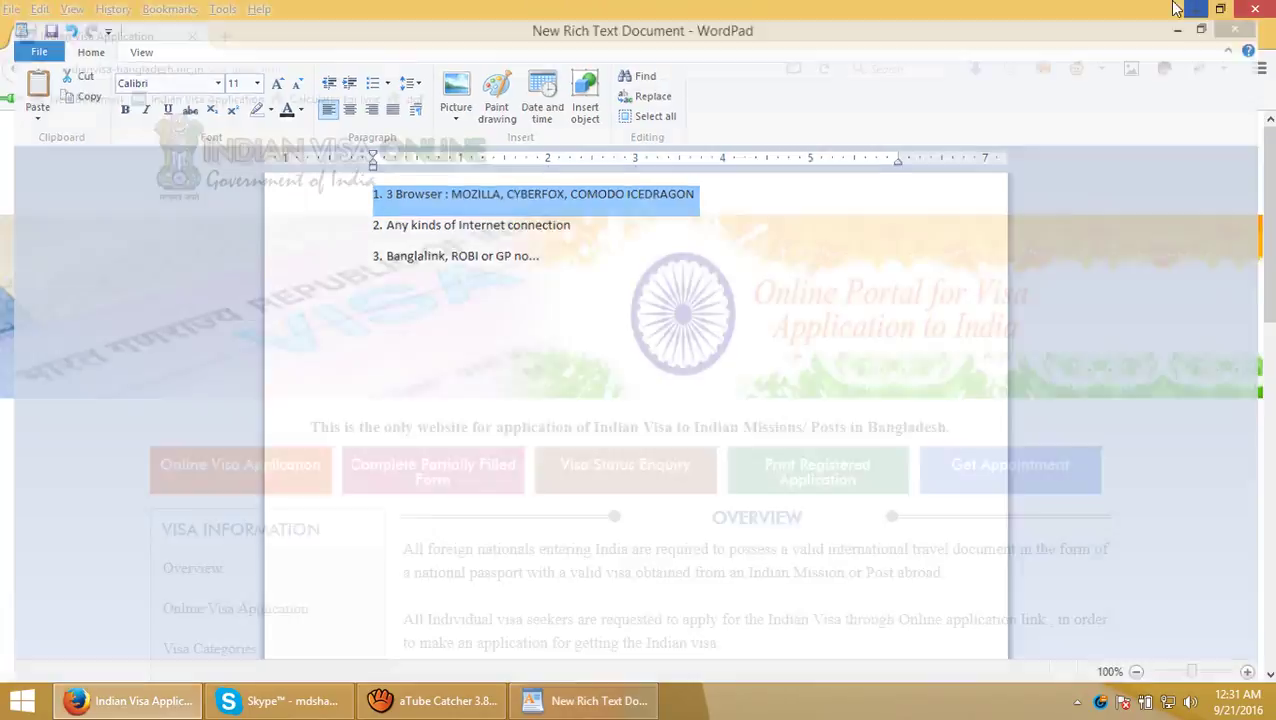
Step: Open a blank new tab in Firefox and close the Indian Visa Application tab
click(225, 37)
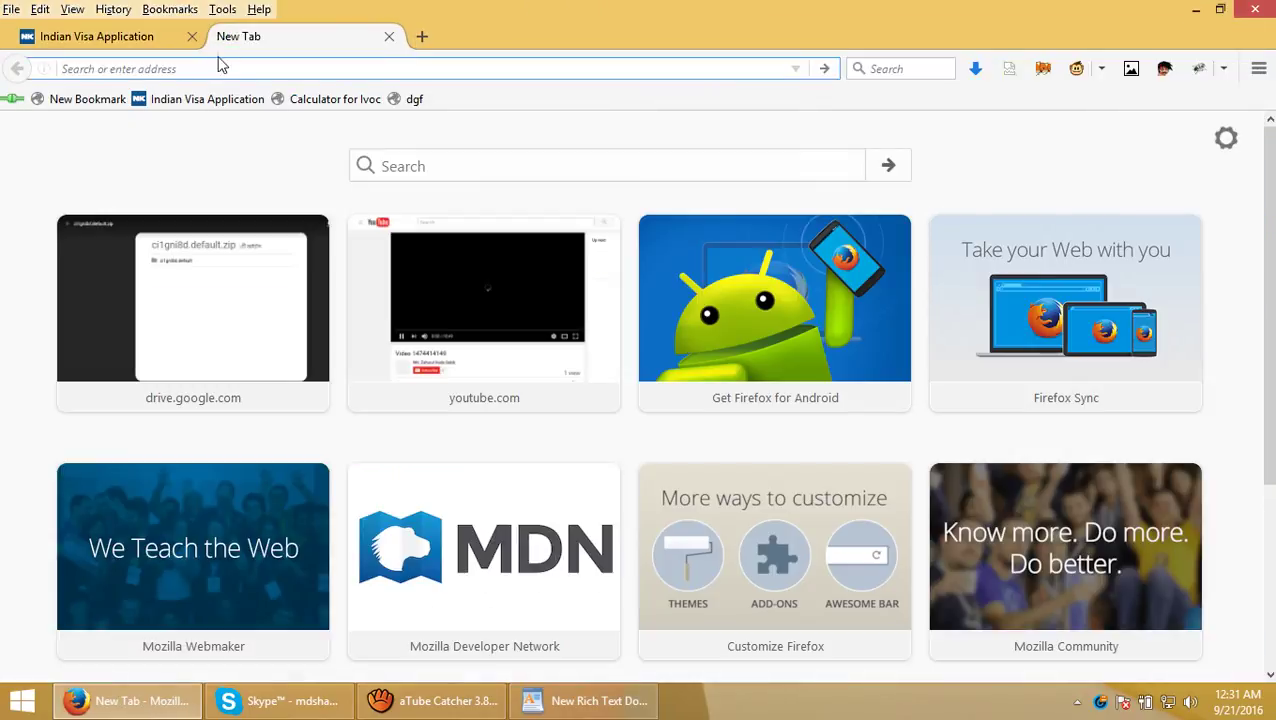
click(165, 44)
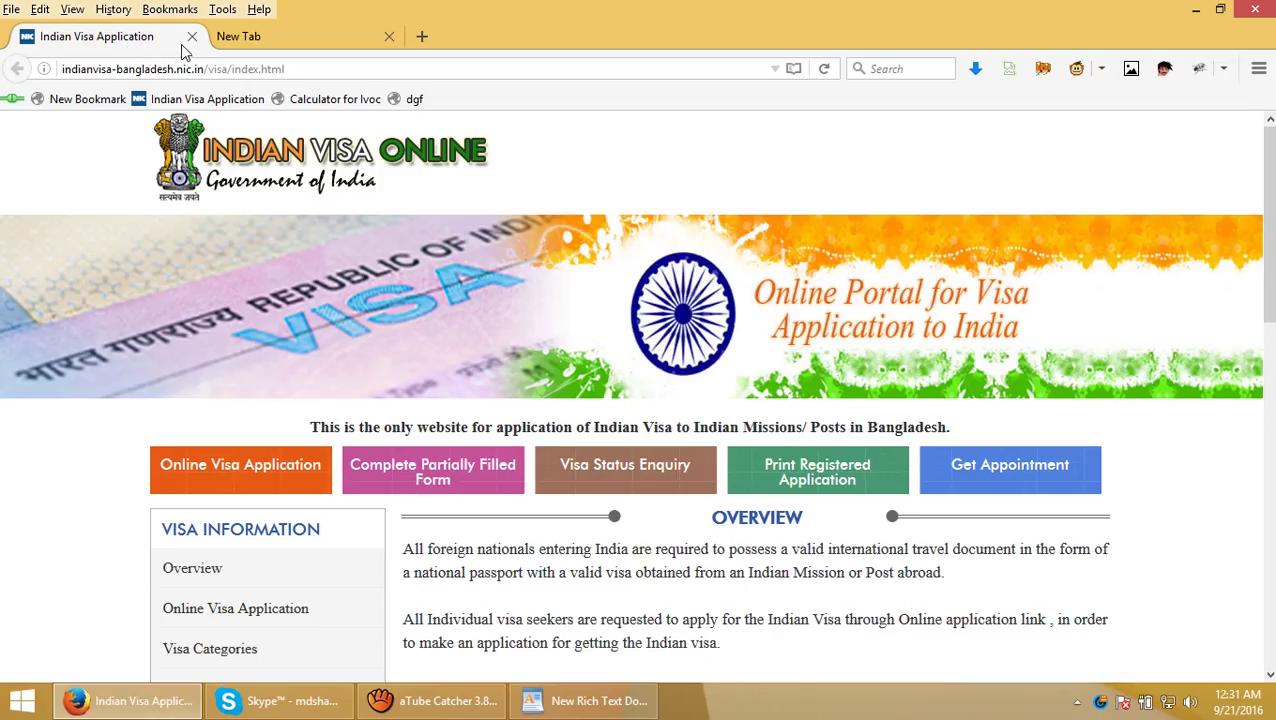
click(192, 37)
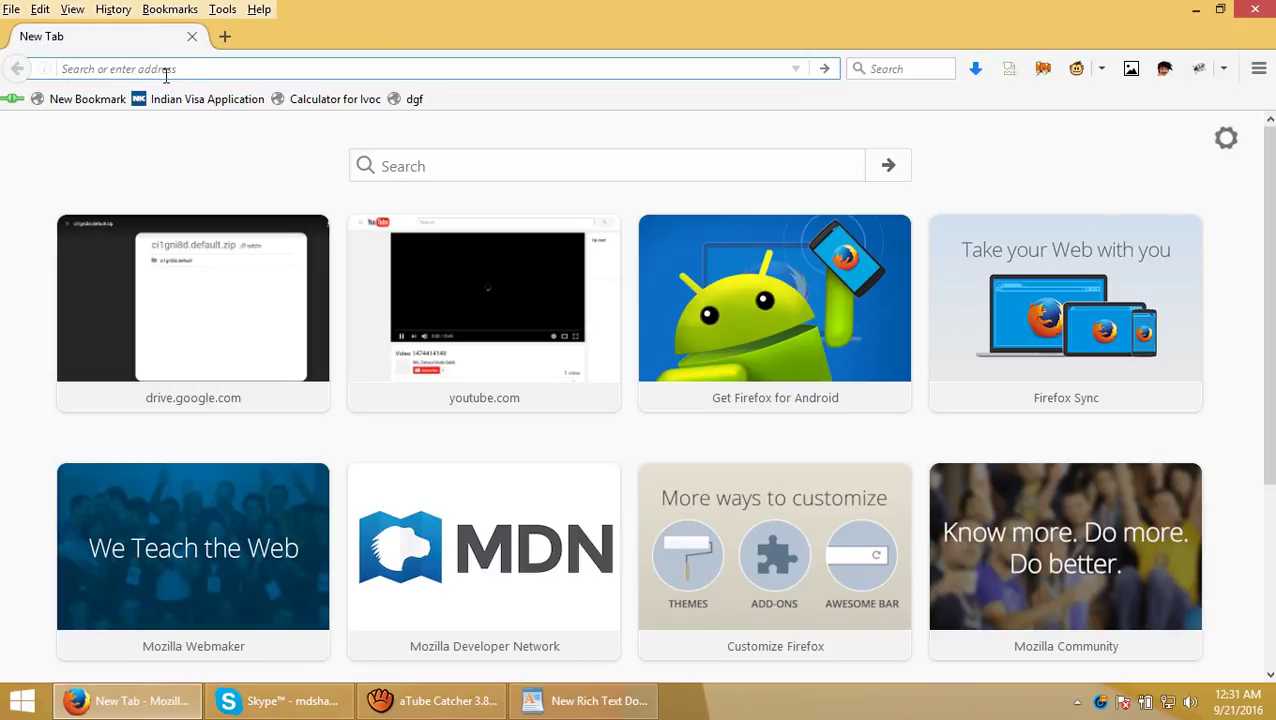
text(google)
key(ctrl+Return)
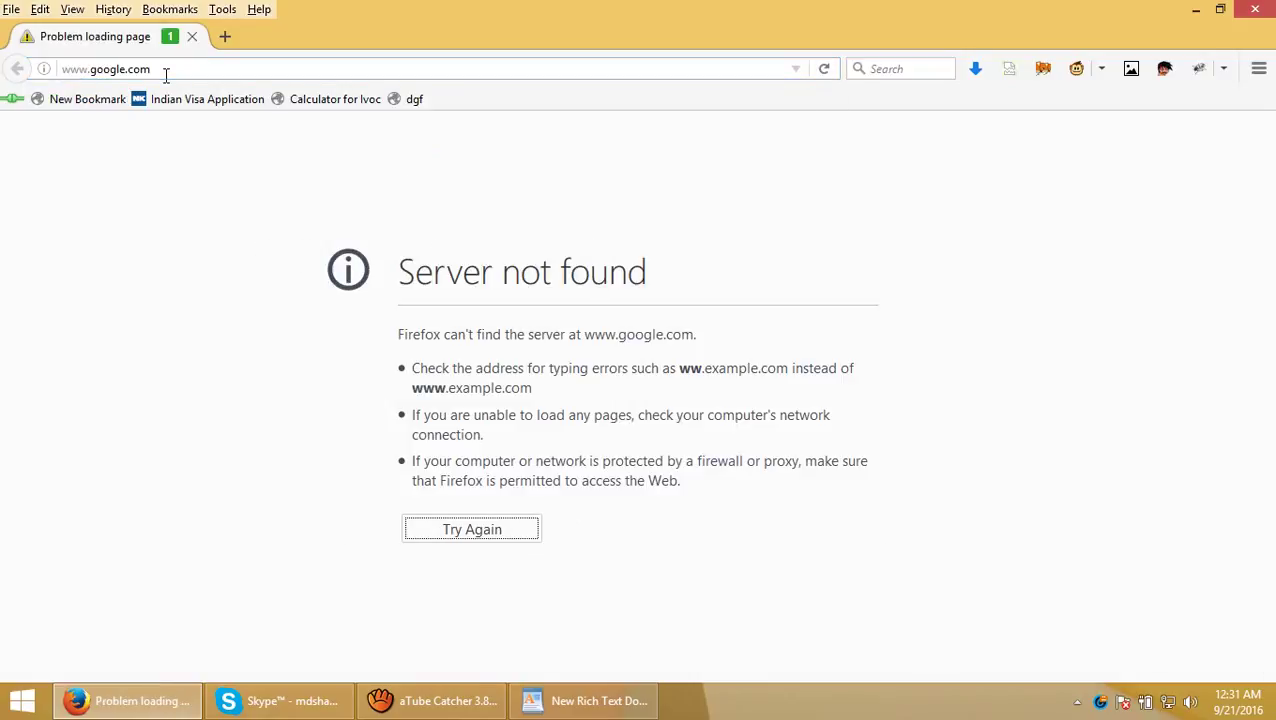
click(172, 68)
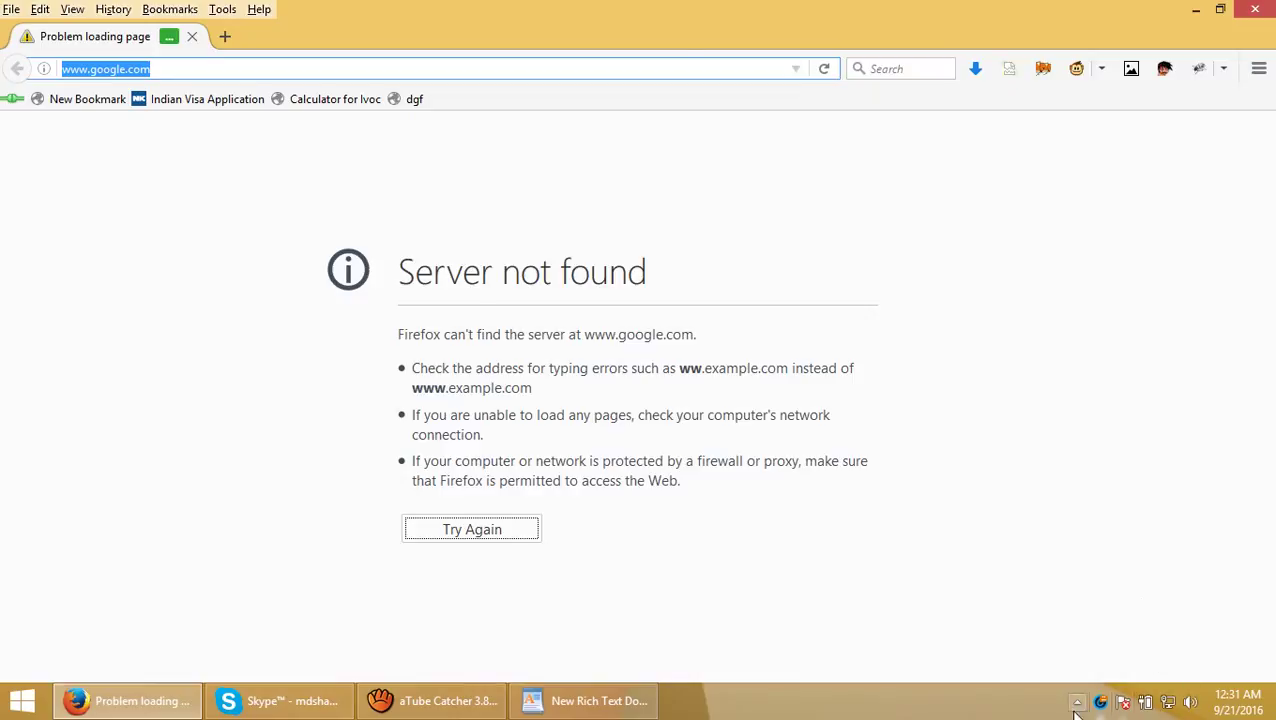
click(896, 72)
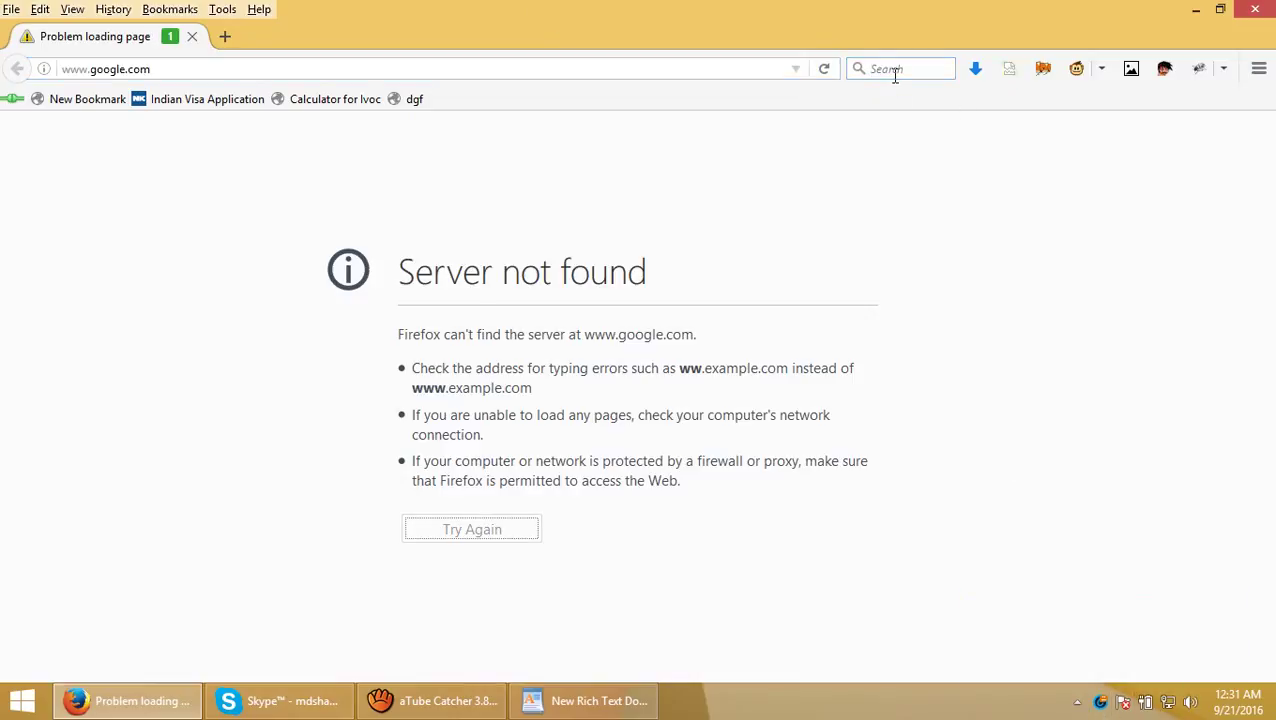
key(F5)
click(308, 66)
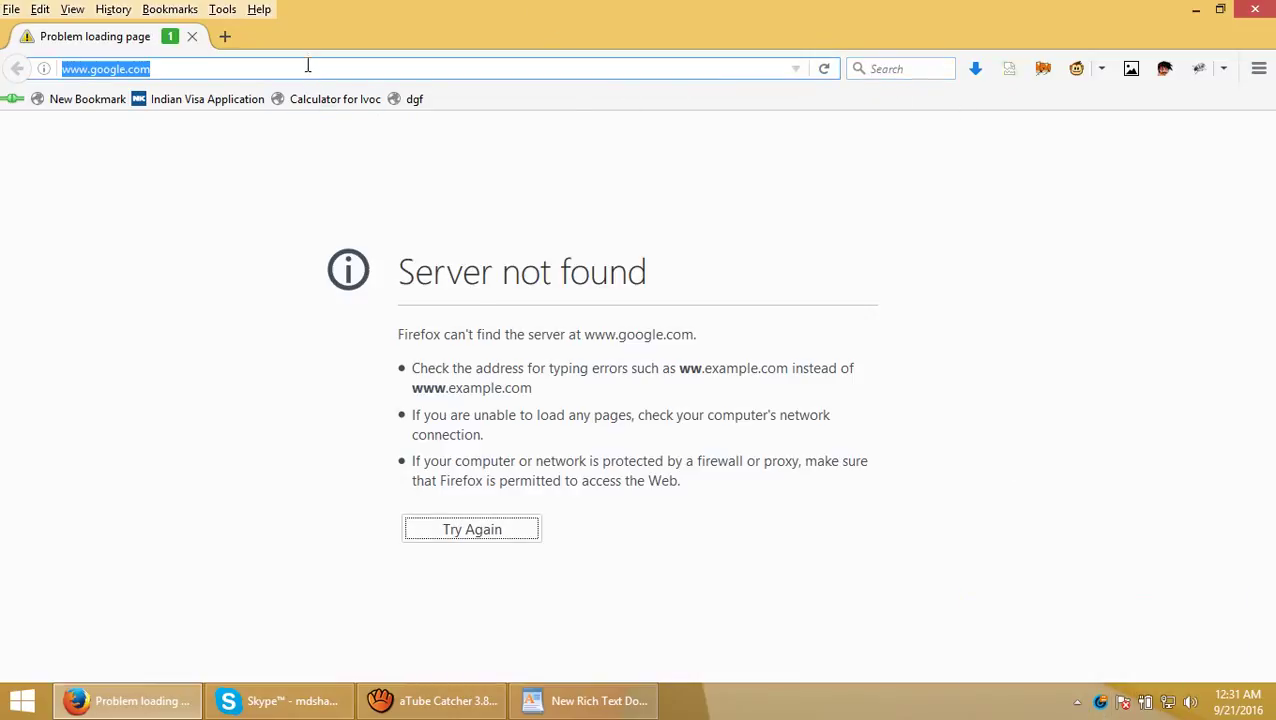
text(gt)
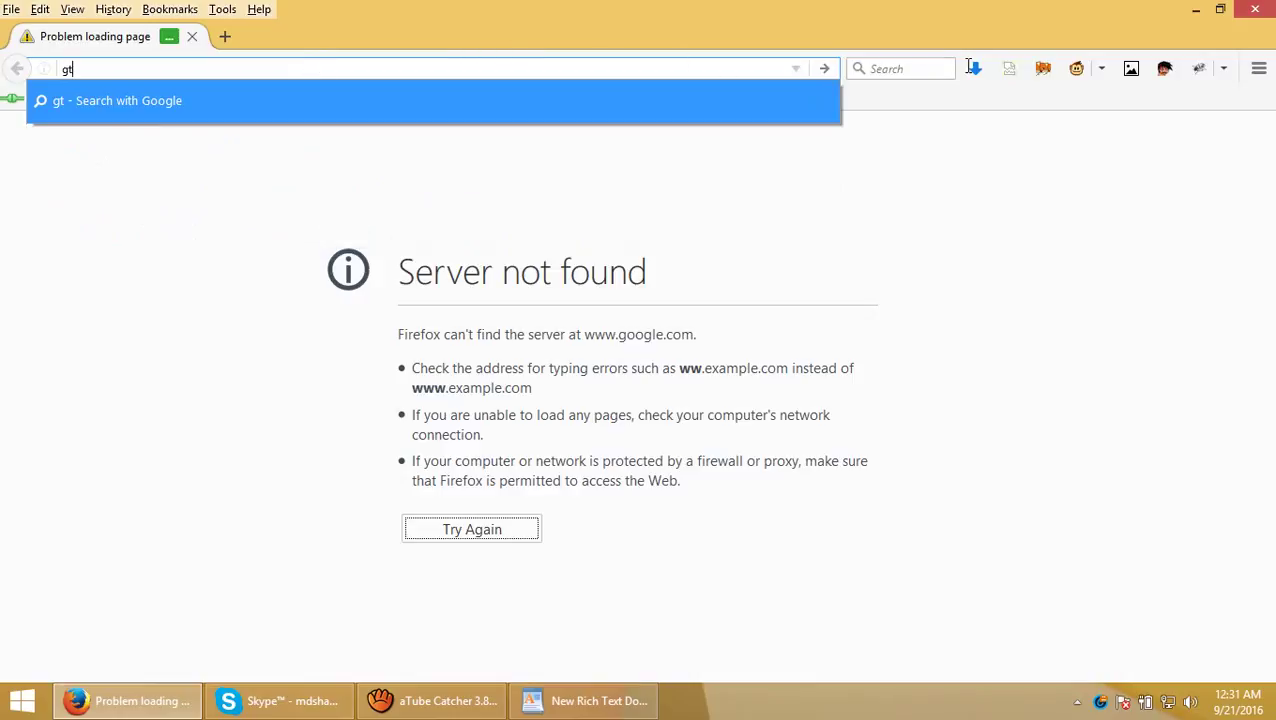
Step: Check the downloads list and other taskbar windows, then replace the failed tab with a new tab
click(974, 70)
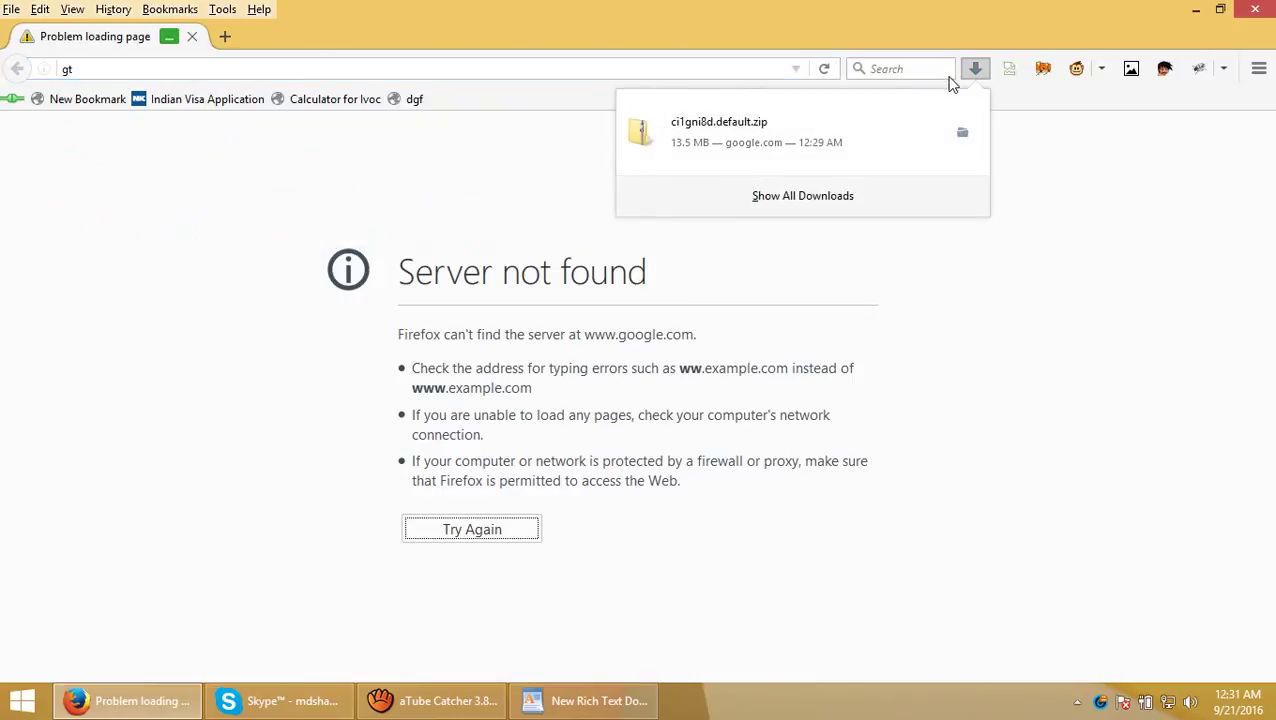
click(495, 12)
click(424, 68)
click(440, 701)
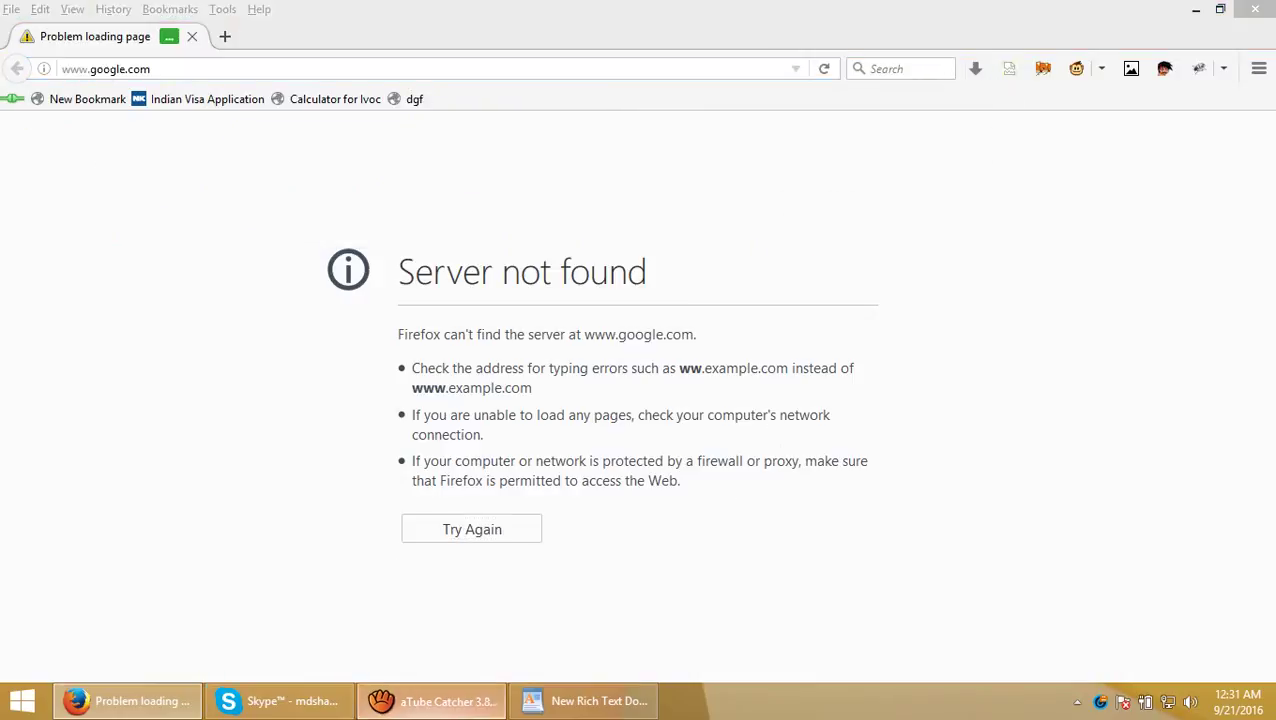
click(290, 701)
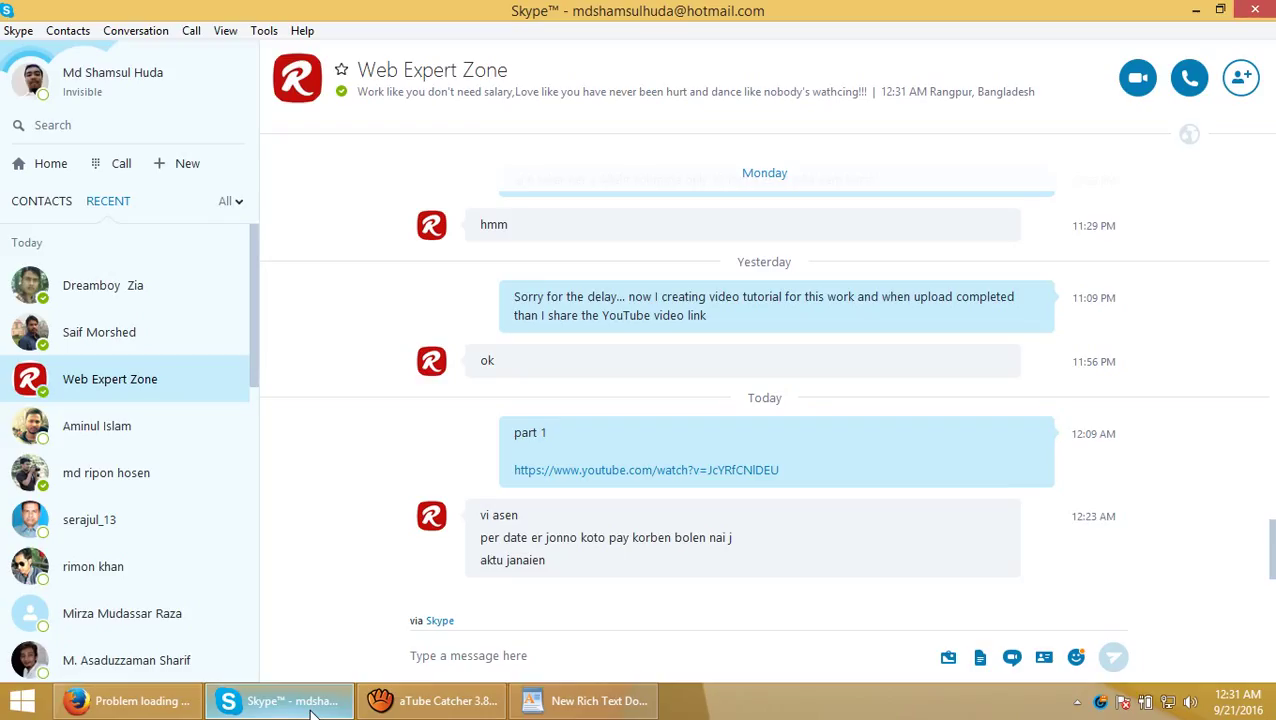
click(312, 705)
click(229, 68)
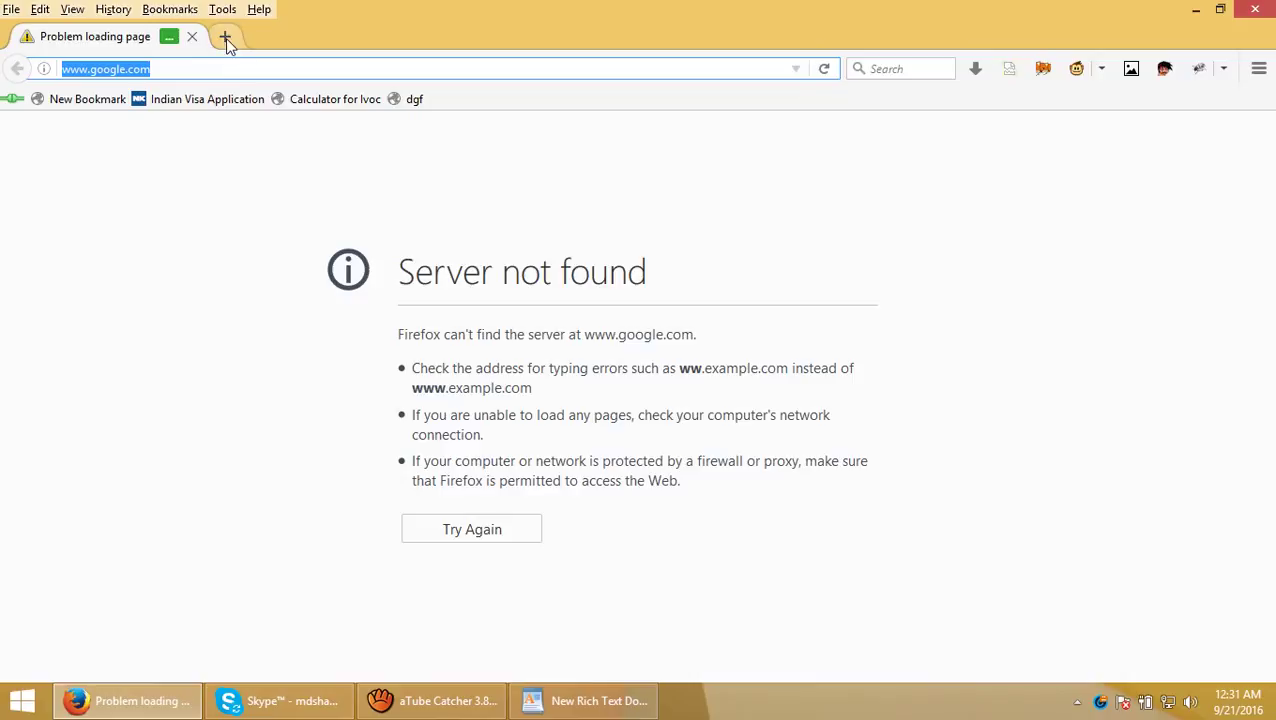
click(227, 38)
click(192, 36)
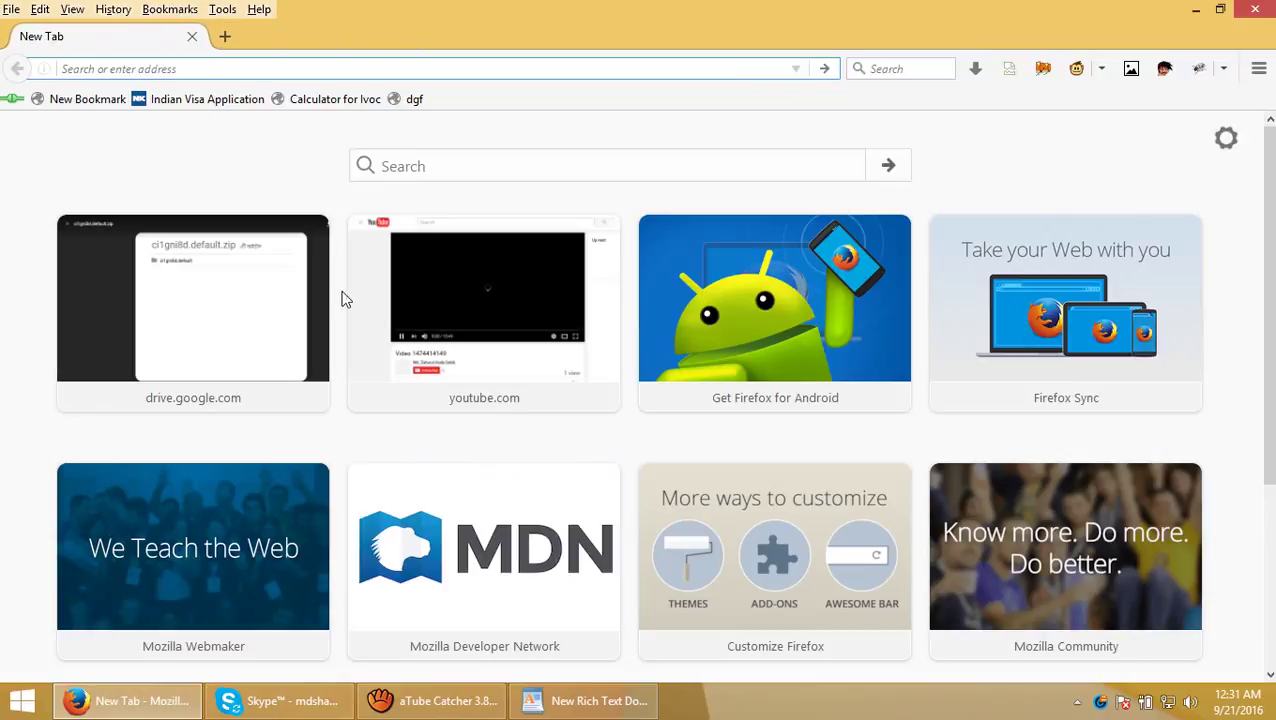
Step: Go to the Google home page by replacing the Drive address with google
click(280, 278)
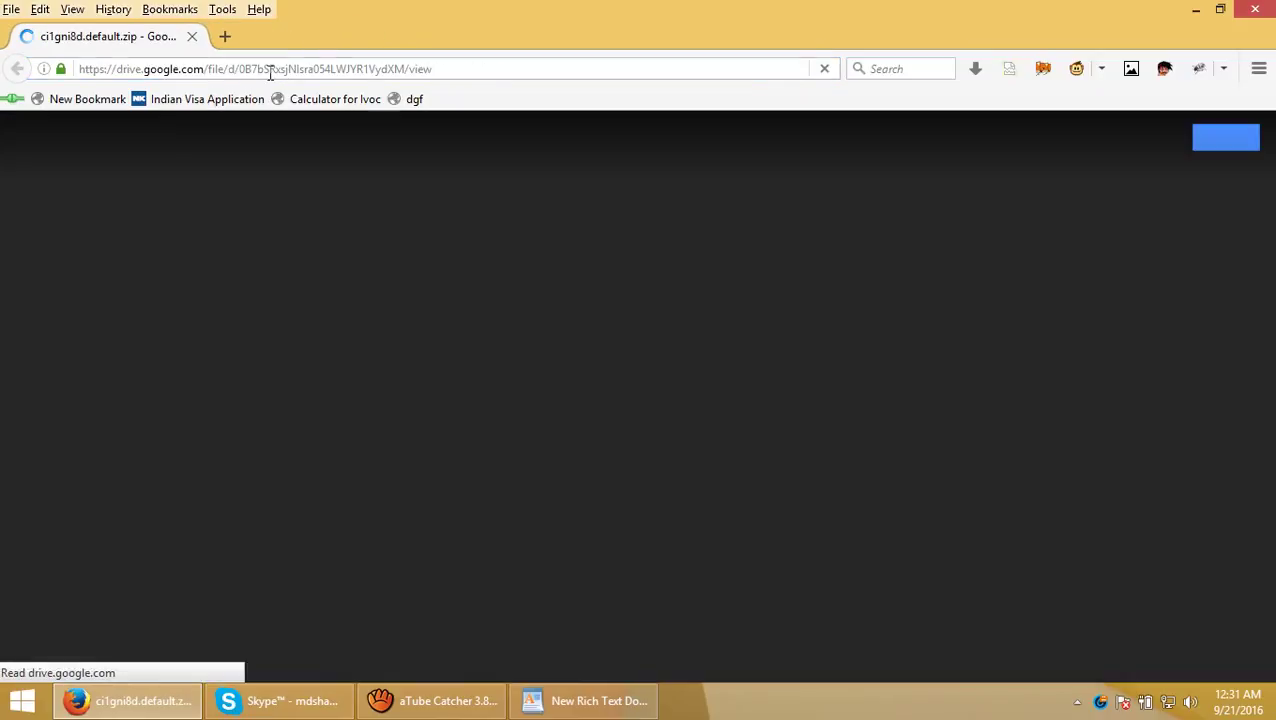
click(270, 69)
text(googl)
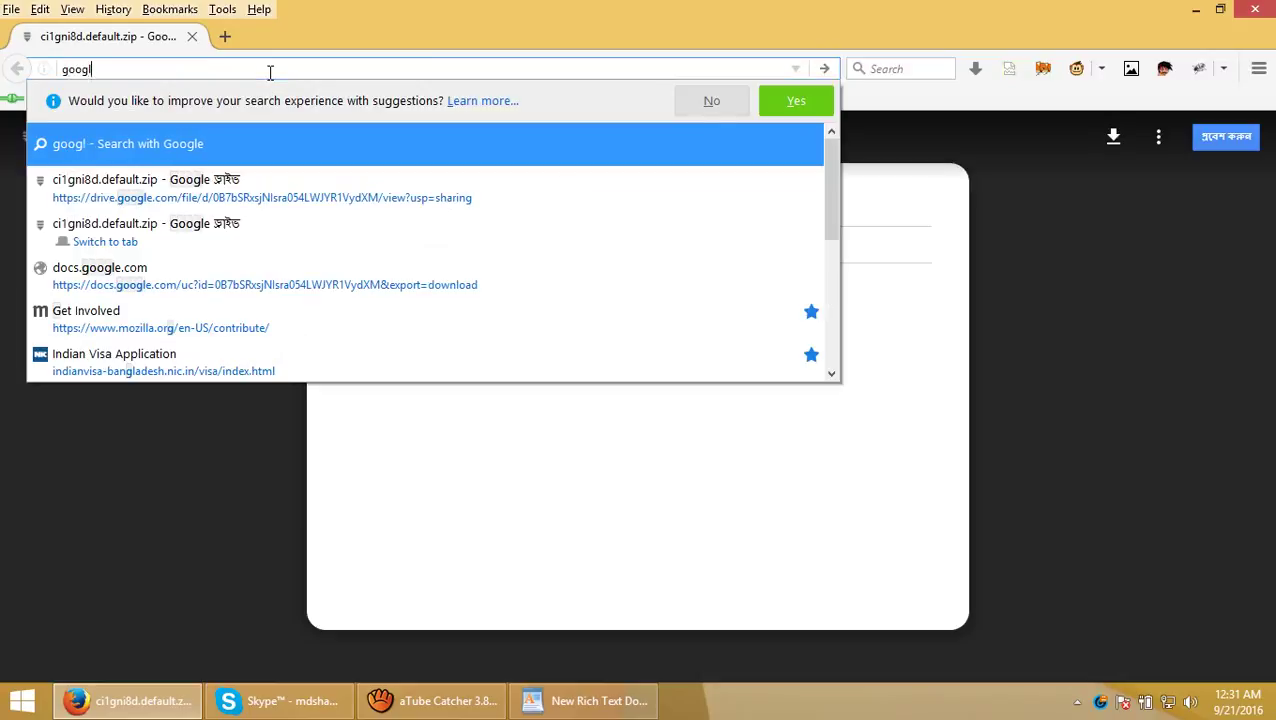
text(e)
key(ctrl+Return)
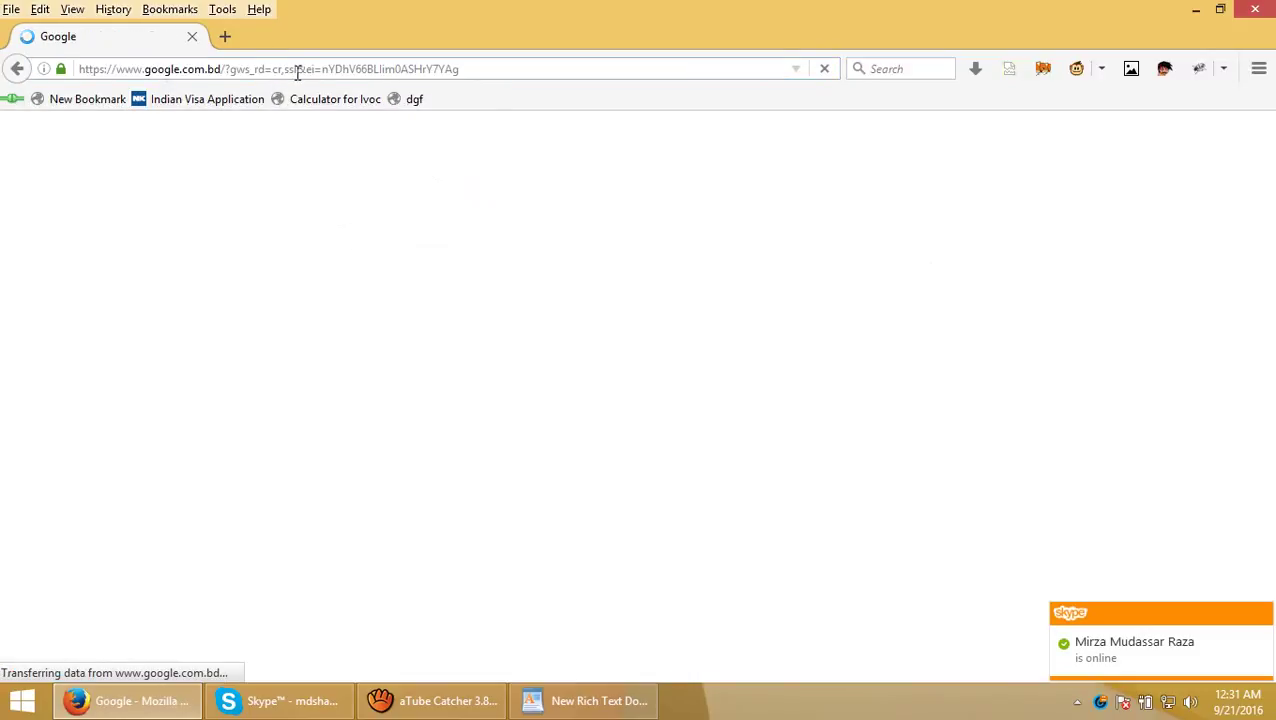
Step: Search Google for 'mozilla firefox' and open the Download Firefox — Free Web Browser result
click(436, 430)
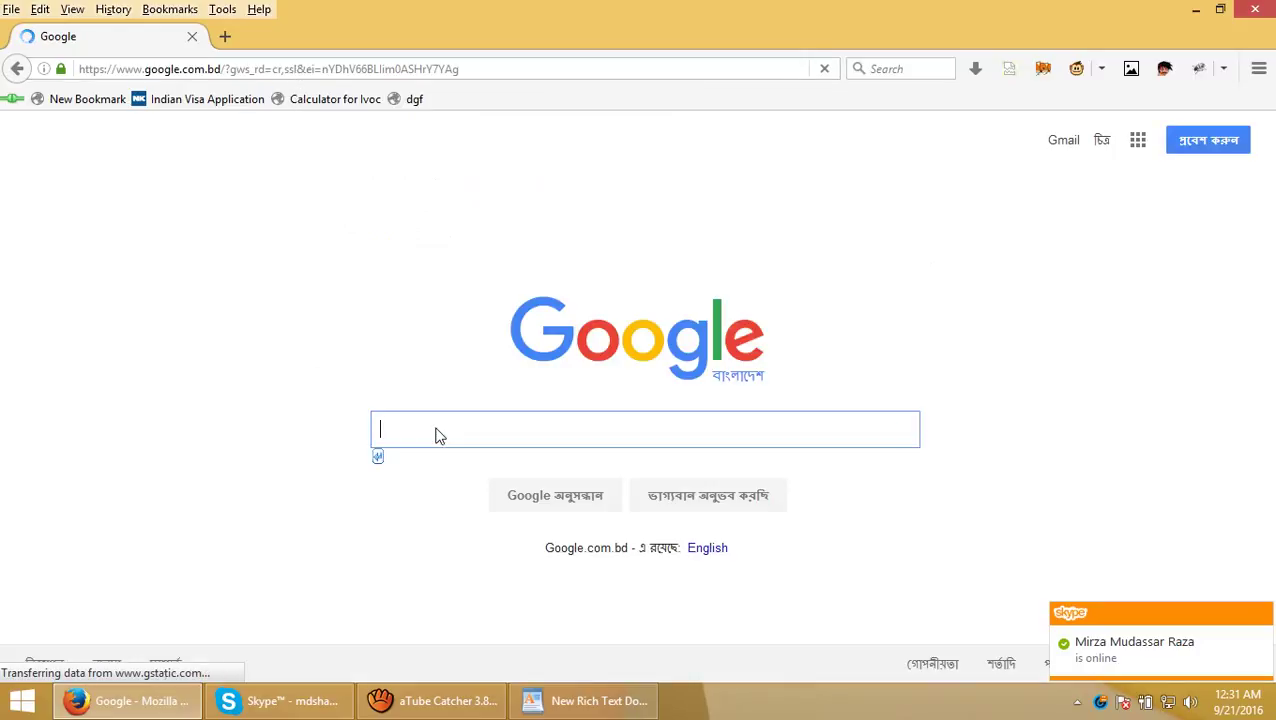
text(moziila)
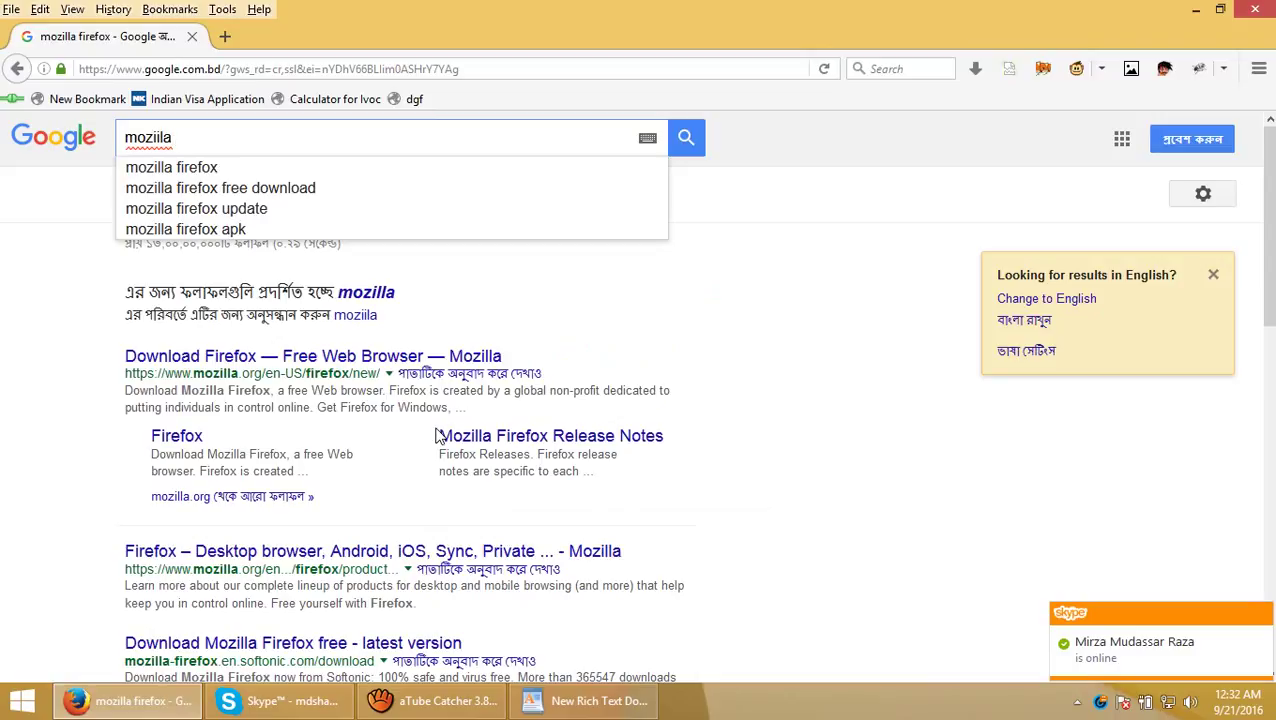
text( firefo)
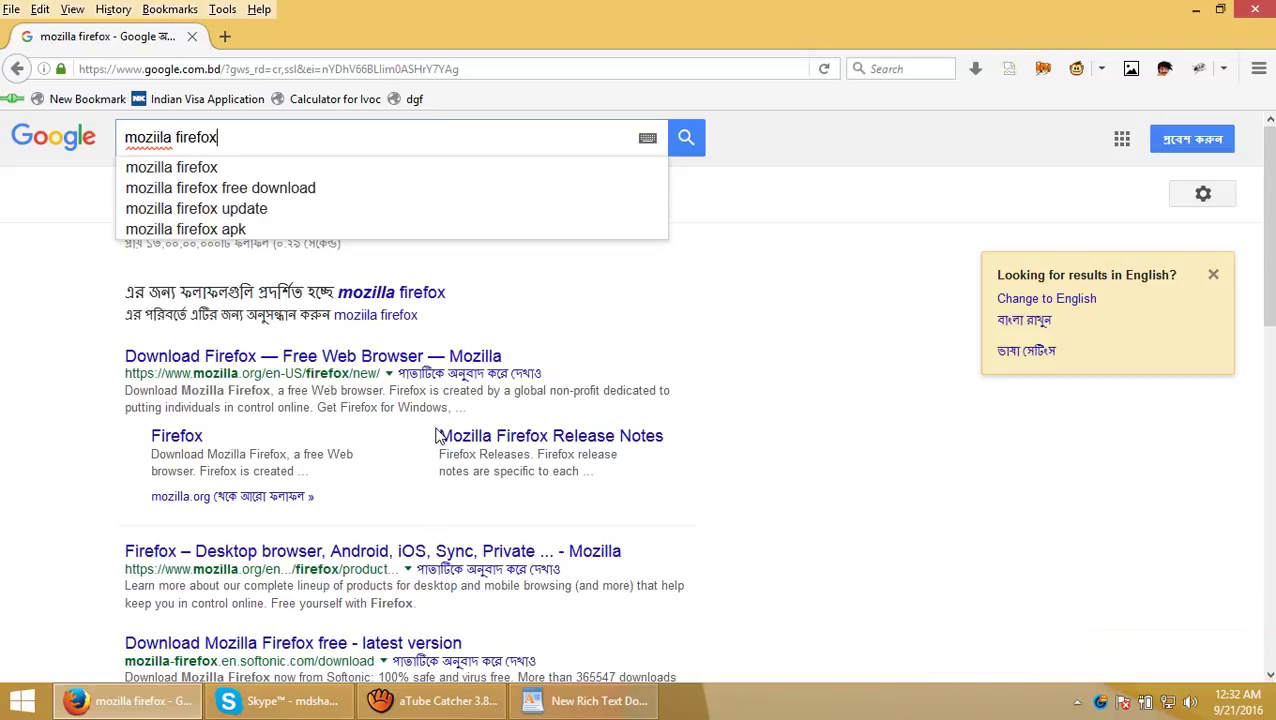
text(x)
key(Return)
click(398, 290)
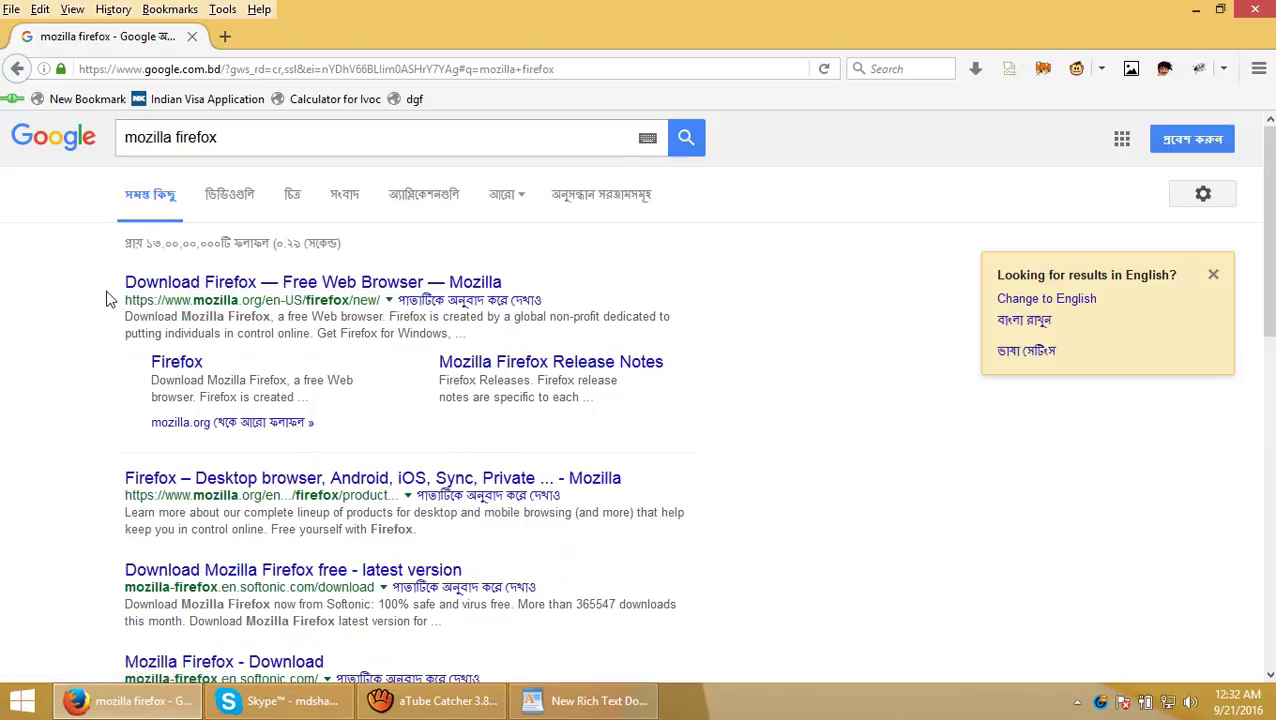
click(163, 284)
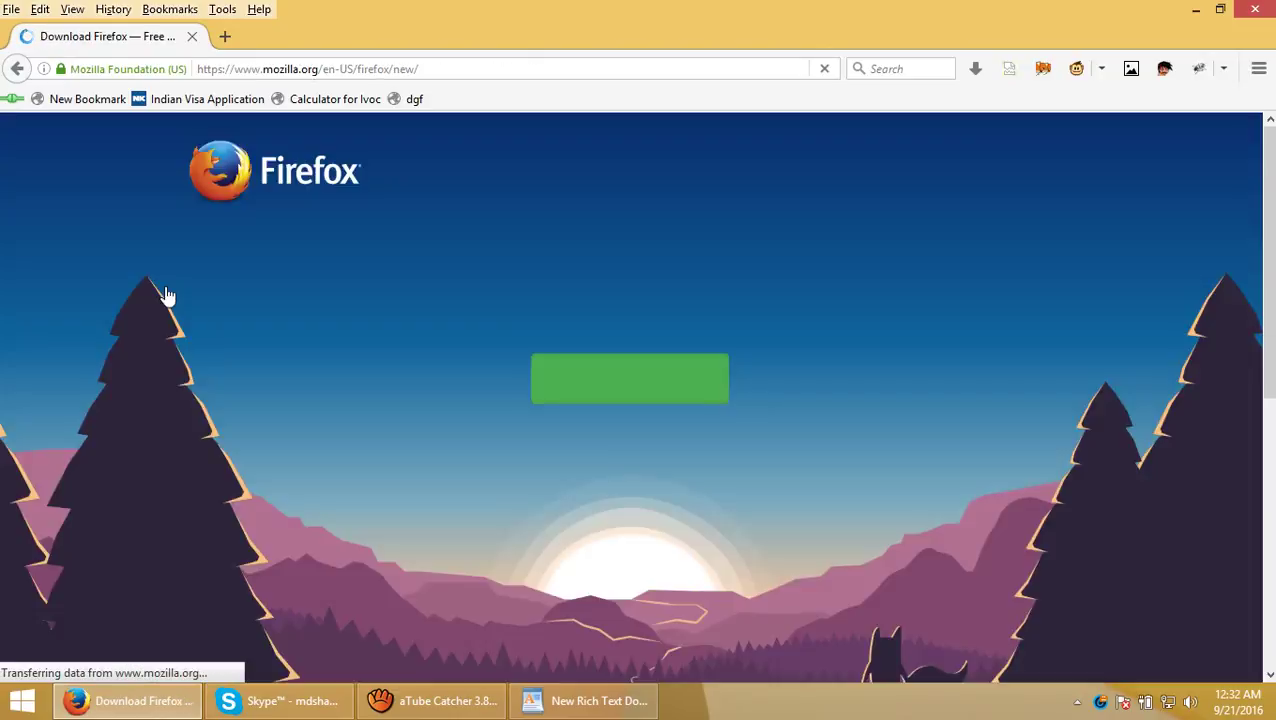
Step: Replace the mozilla.org address with filehippo and load filehippo.com
click(418, 69)
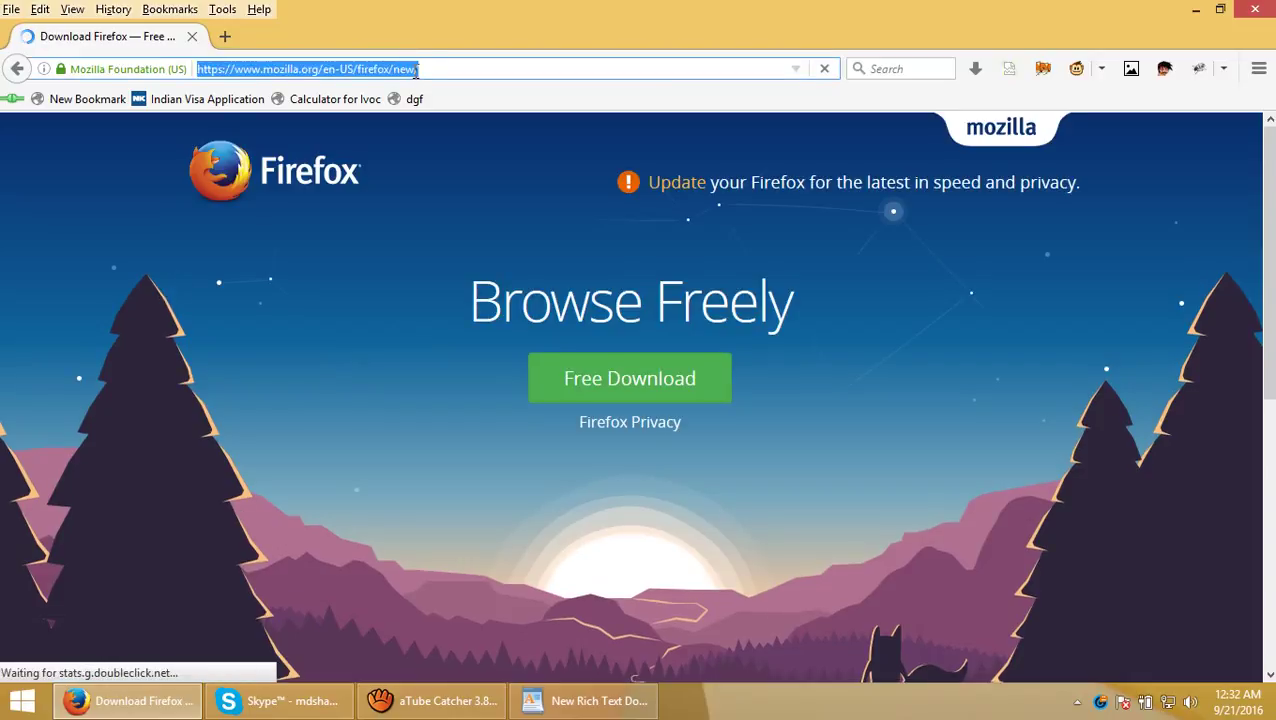
click(418, 69)
triple_click(418, 69)
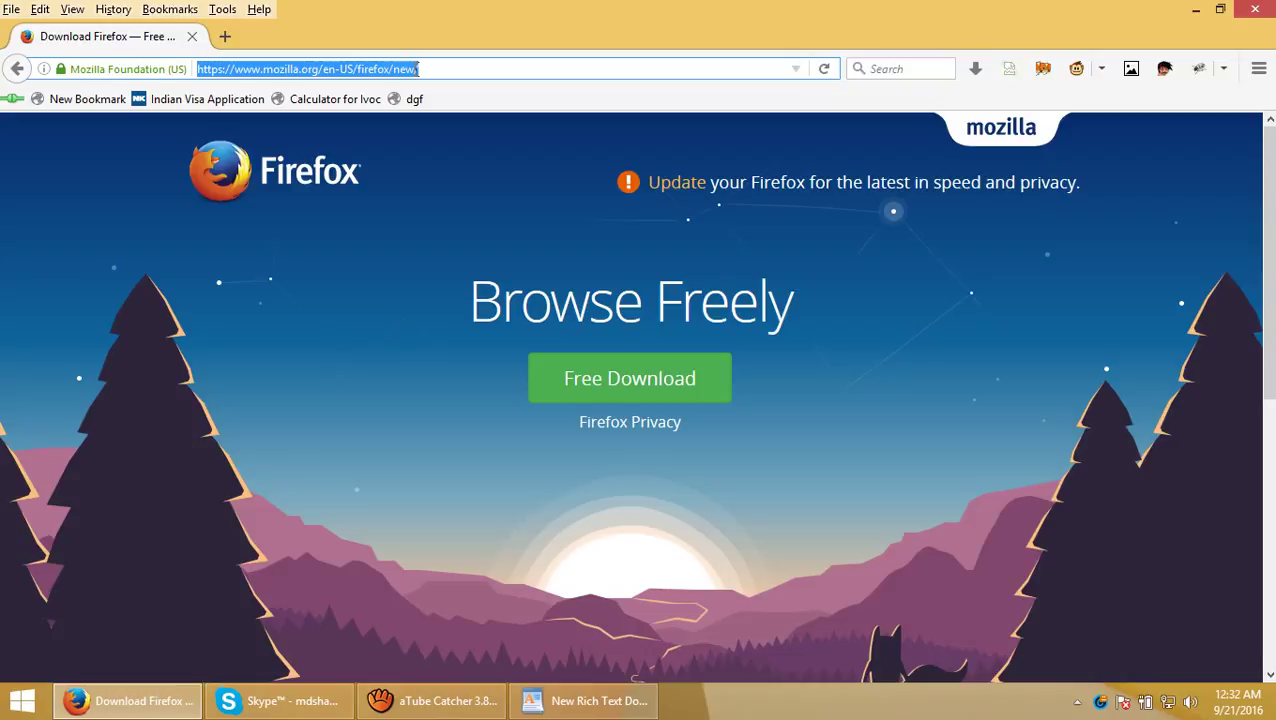
click(419, 70)
triple_click(420, 69)
text(d)
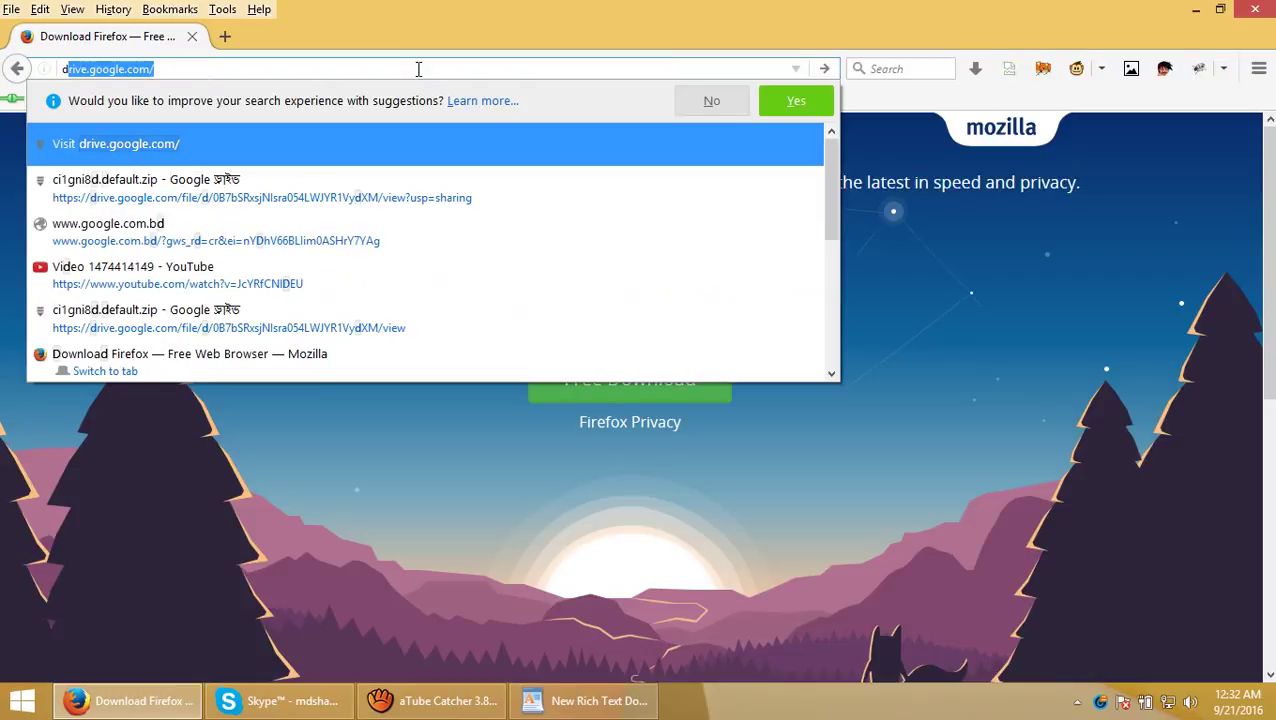
text(fie)
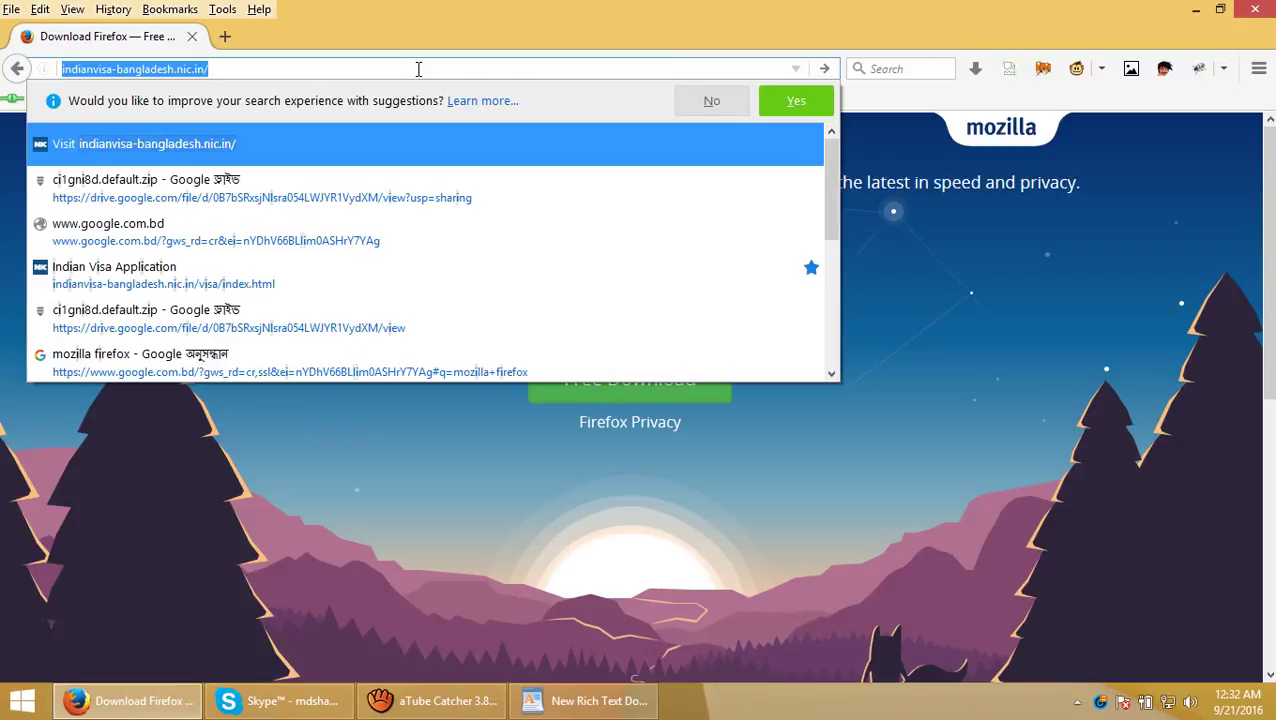
text(fileh)
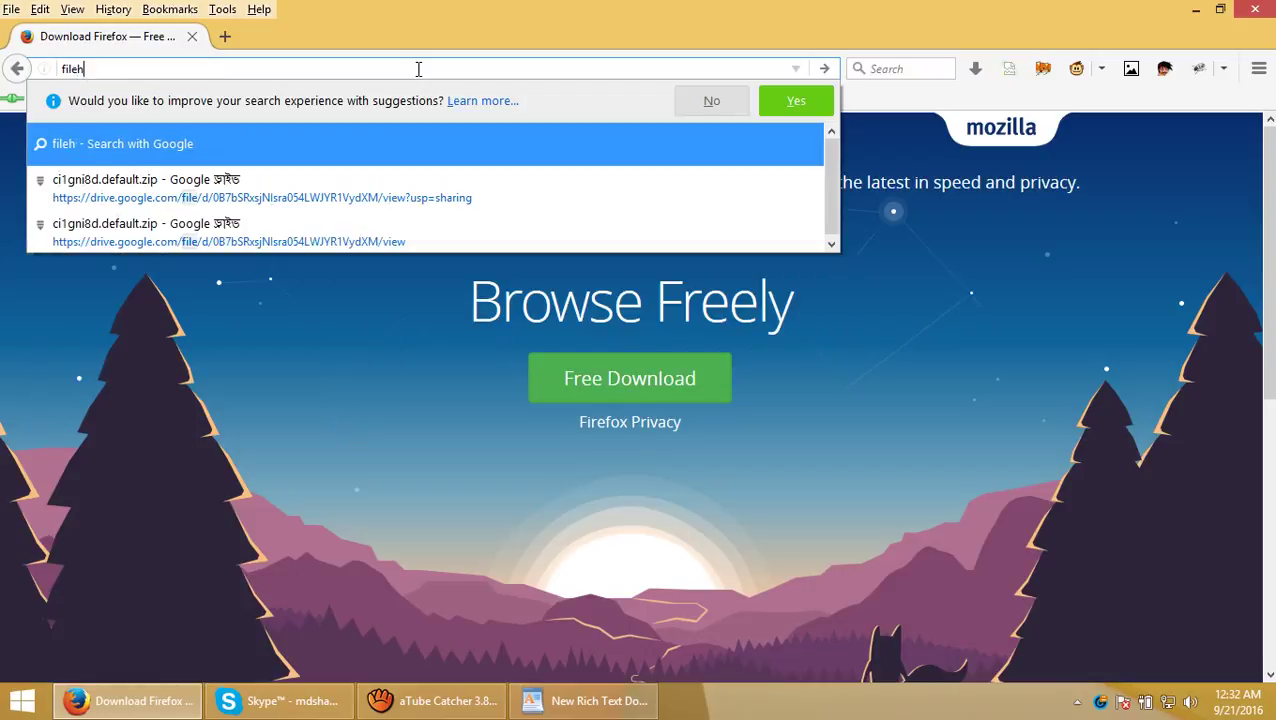
text(ippo)
key(ctrl+Return)
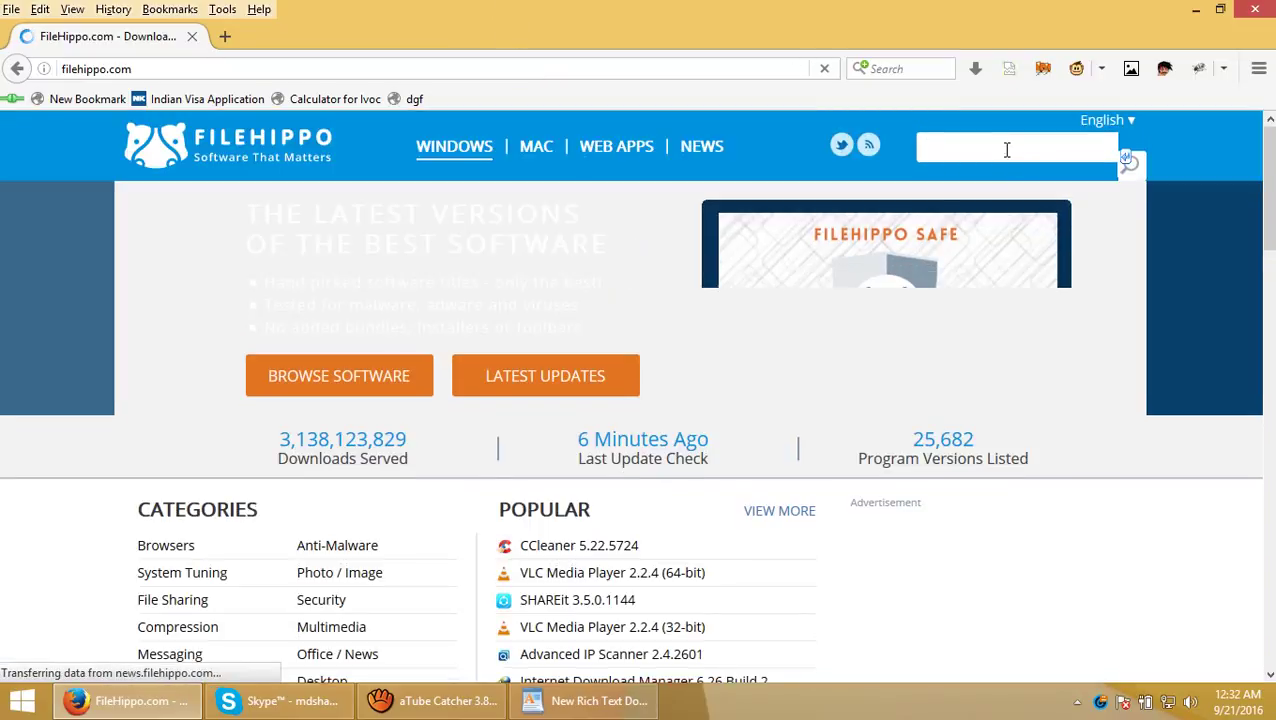
Step: Open FileHippo's Browsers category and pick Firefox to reach the Firefox 49.0 page
click(162, 546)
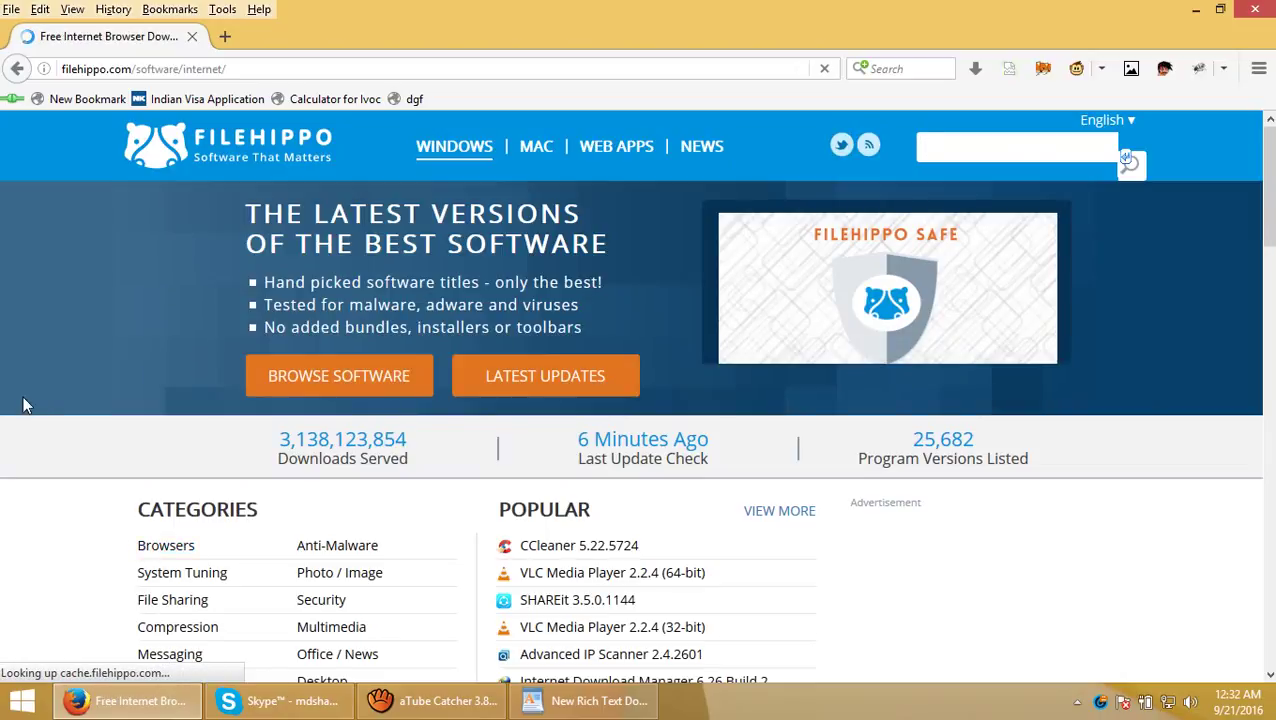
scroll(28, 403, down, 2)
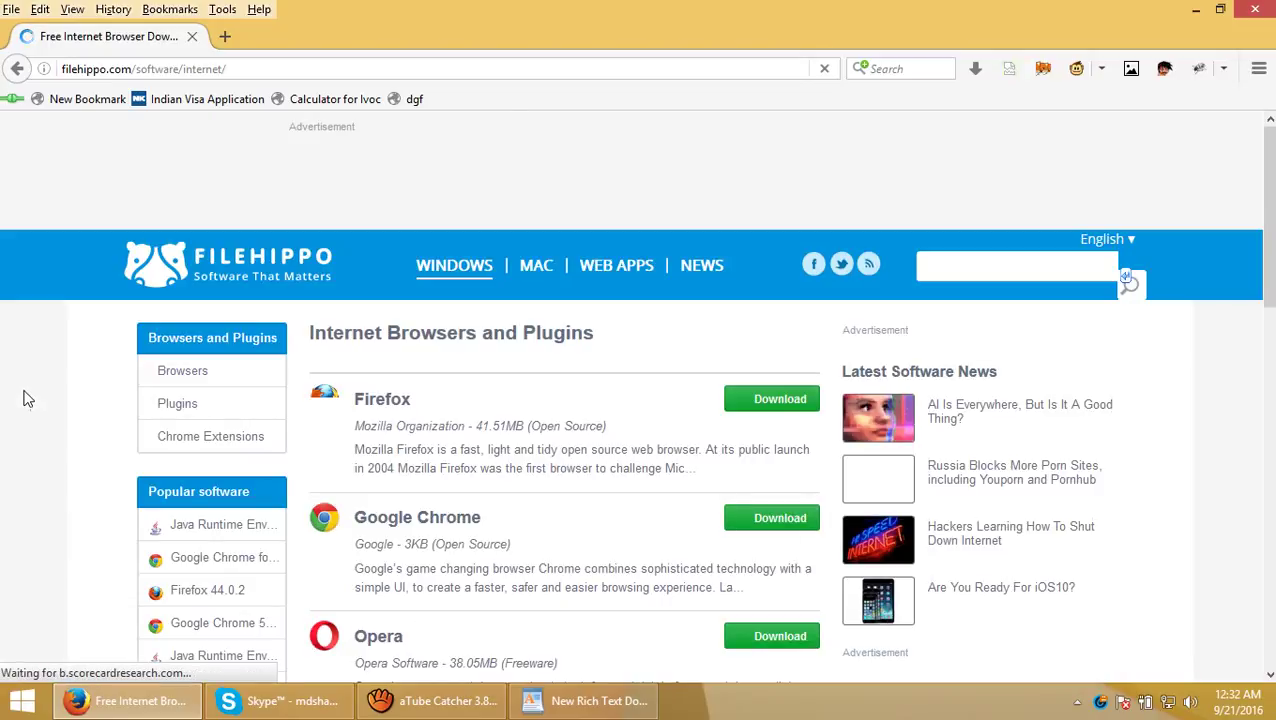
scroll(369, 347, down, 2)
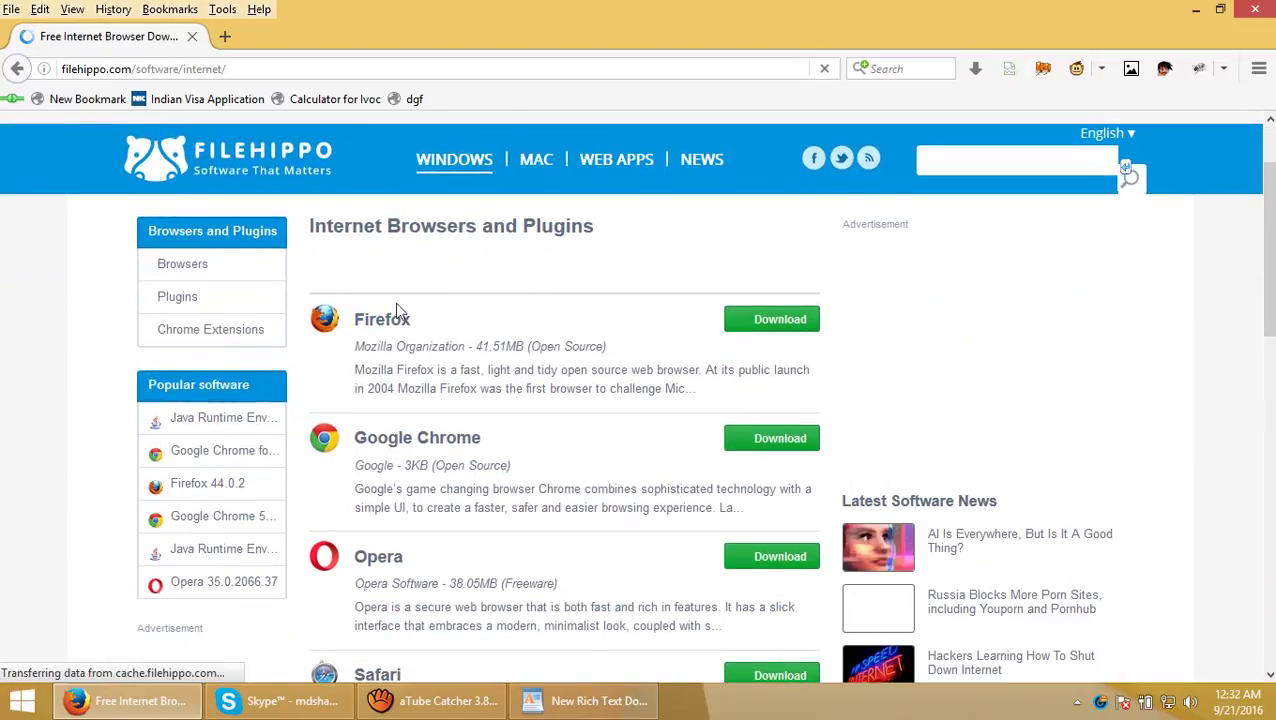
click(370, 322)
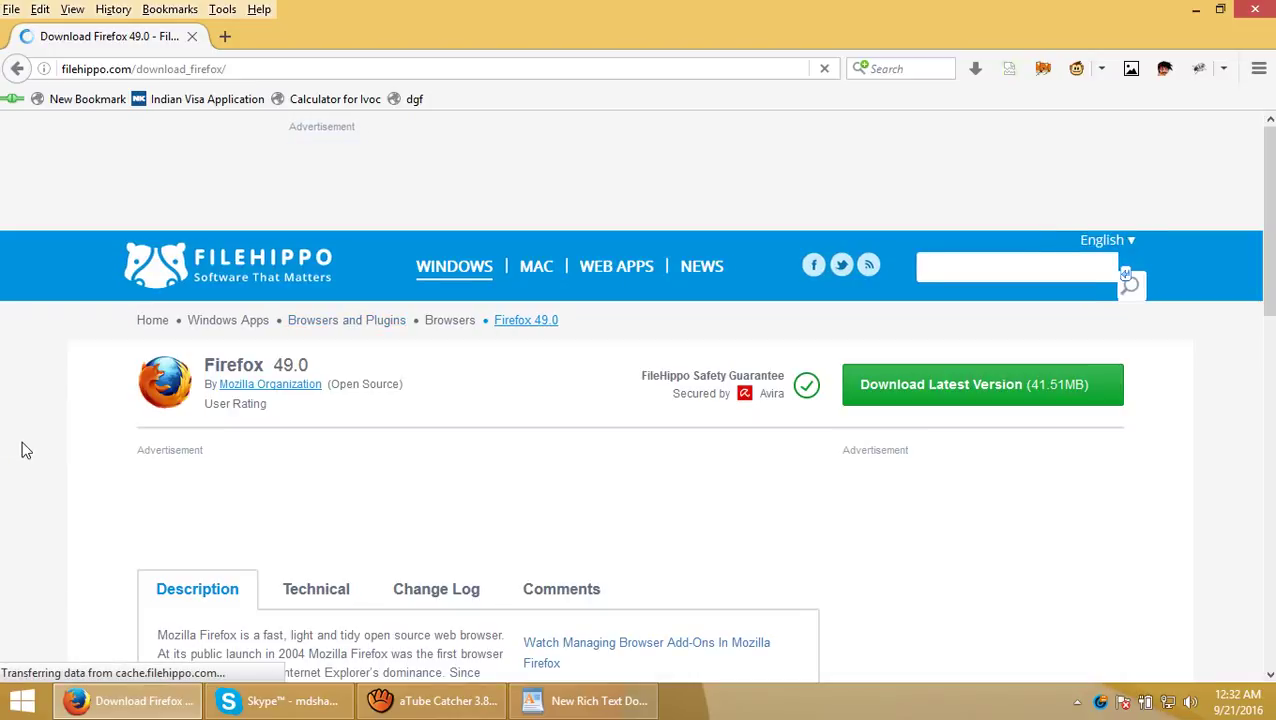
Step: Browse FileHippo's Firefox version history and open the Firefox 47.0 download page
scroll(451, 469, down, 3)
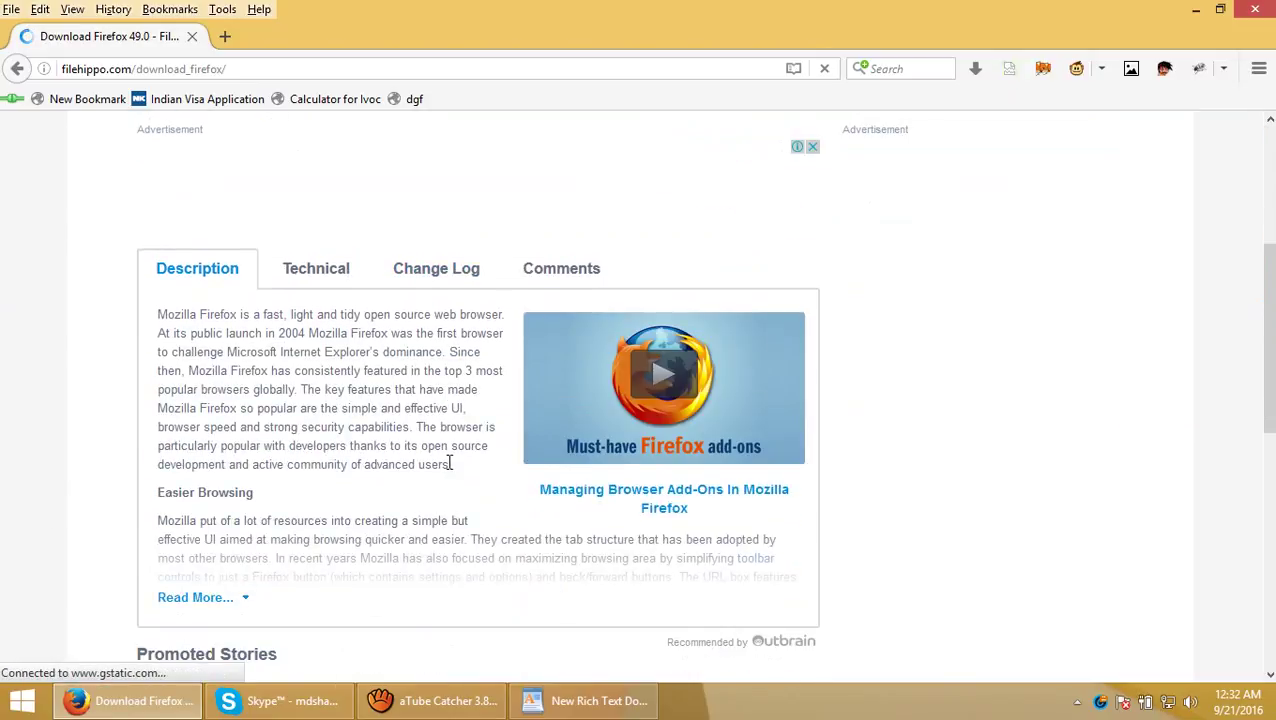
scroll(449, 466, up, 1)
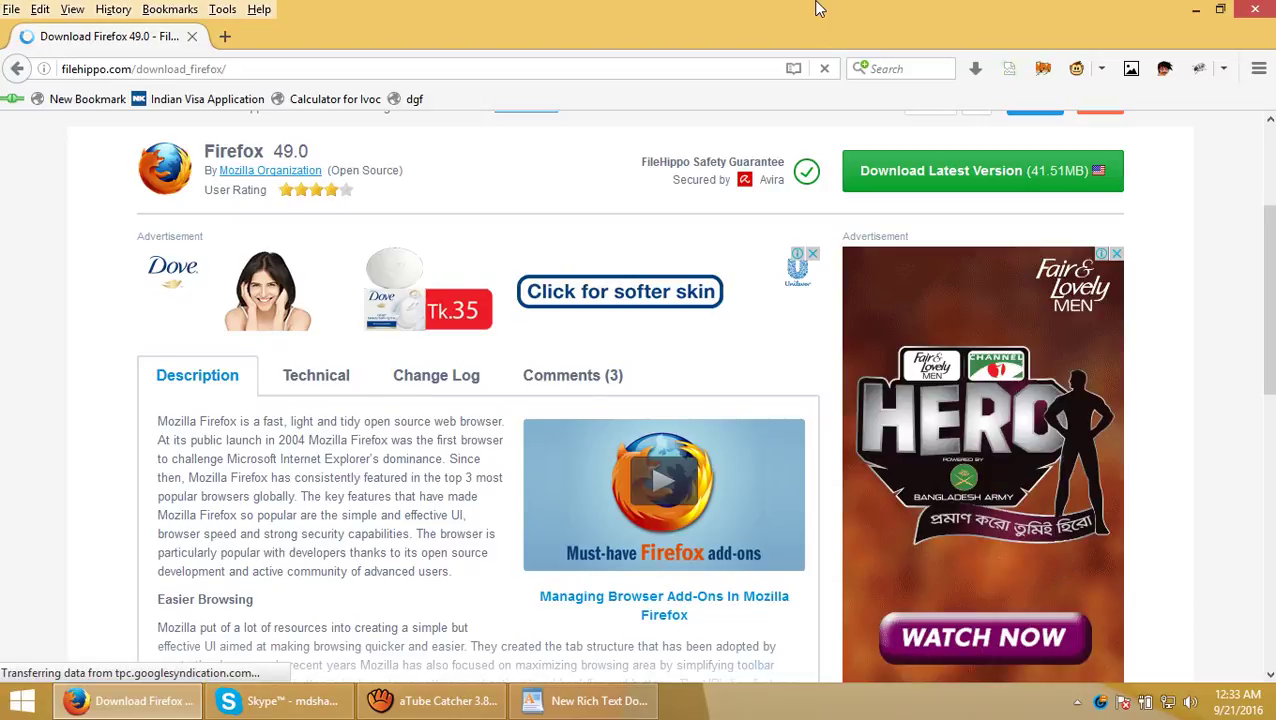
scroll(1120, 420, down, 5)
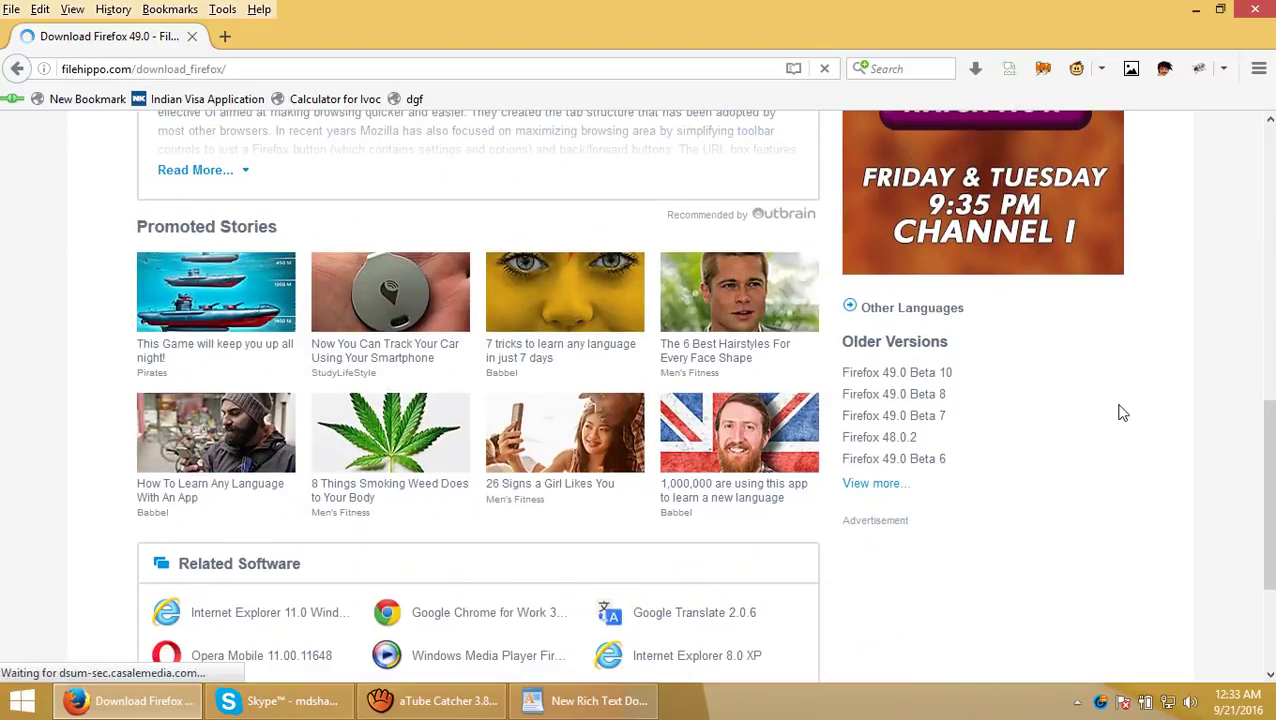
click(884, 485)
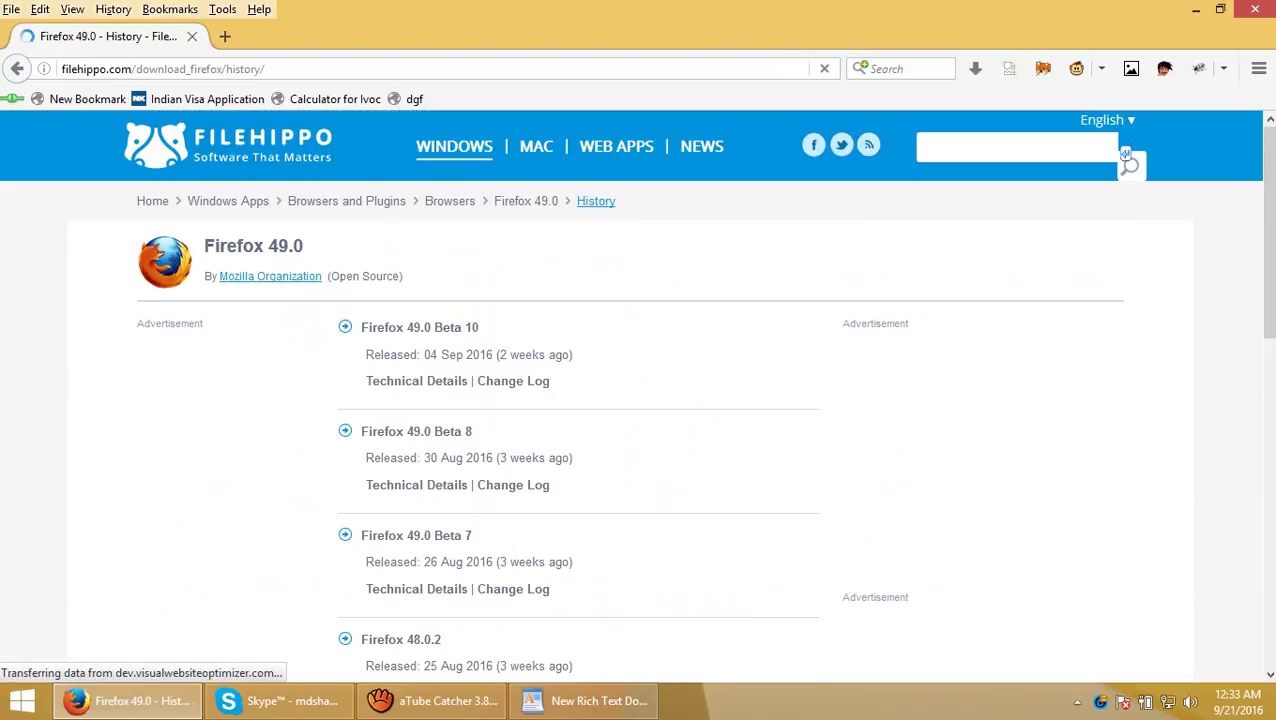
scroll(80, 376, down, 10)
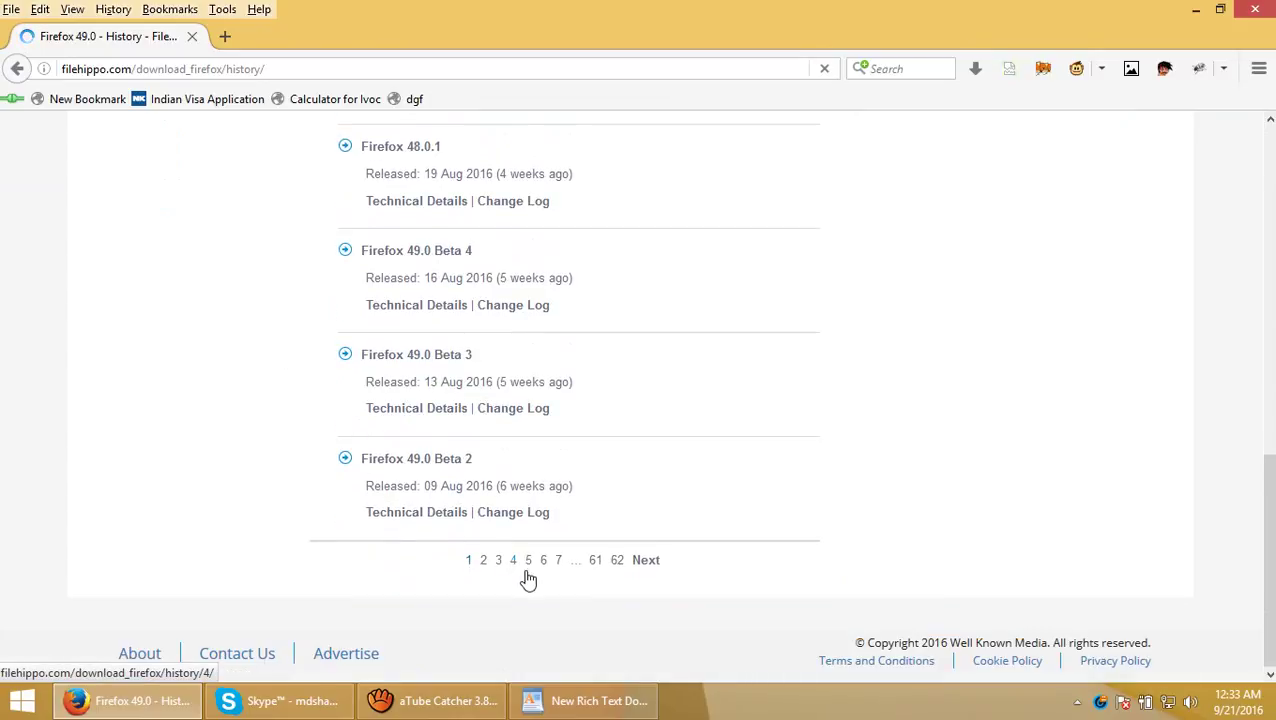
click(498, 562)
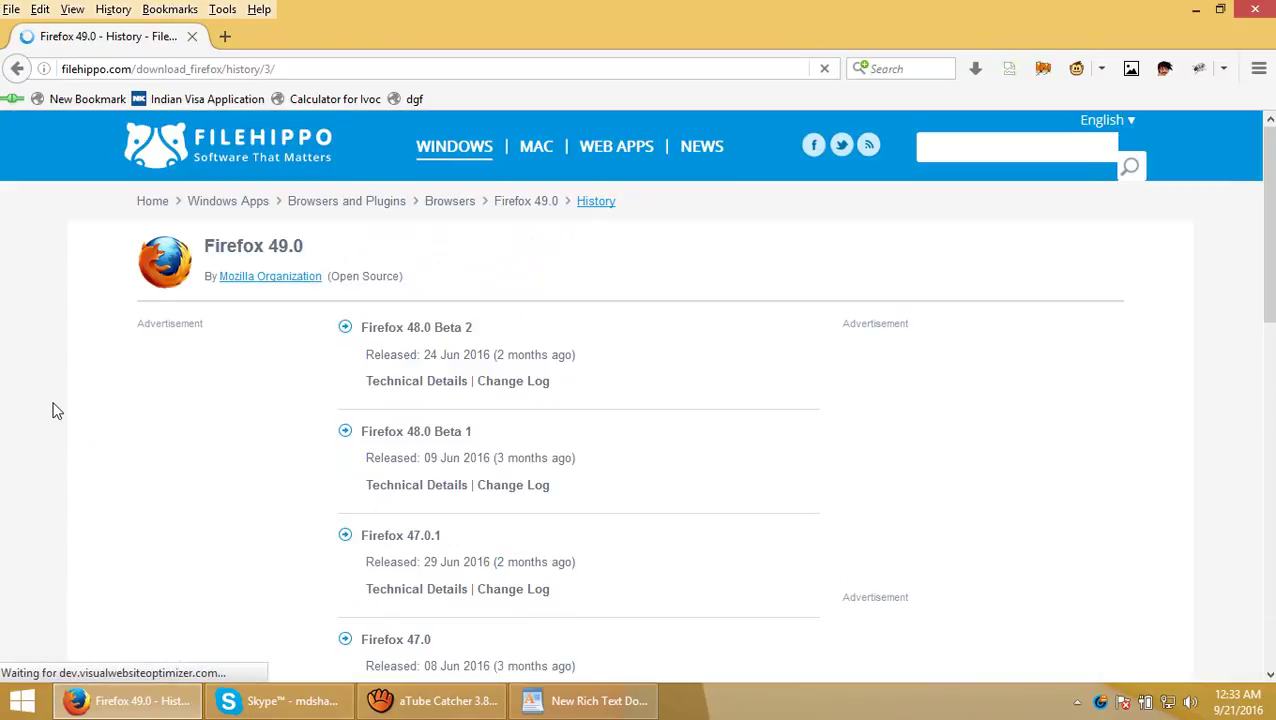
scroll(51, 406, down, 3)
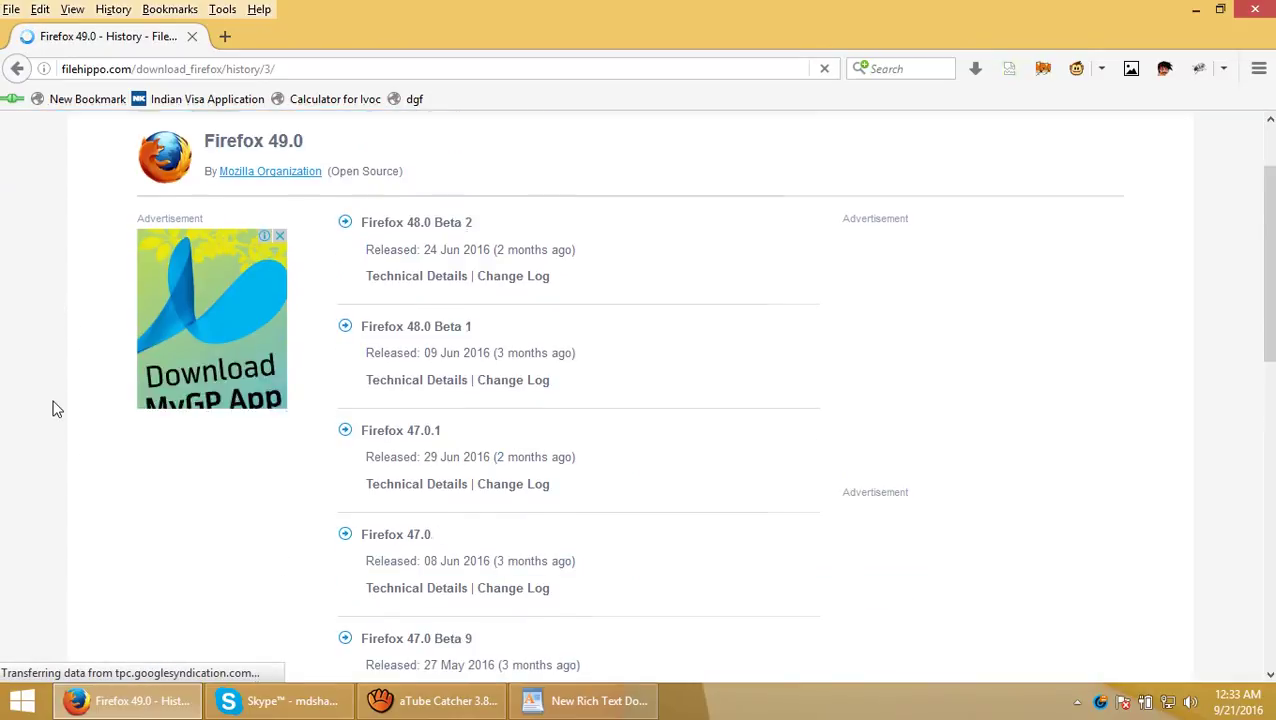
scroll(98, 380, up, 2)
scroll(98, 380, down, 7)
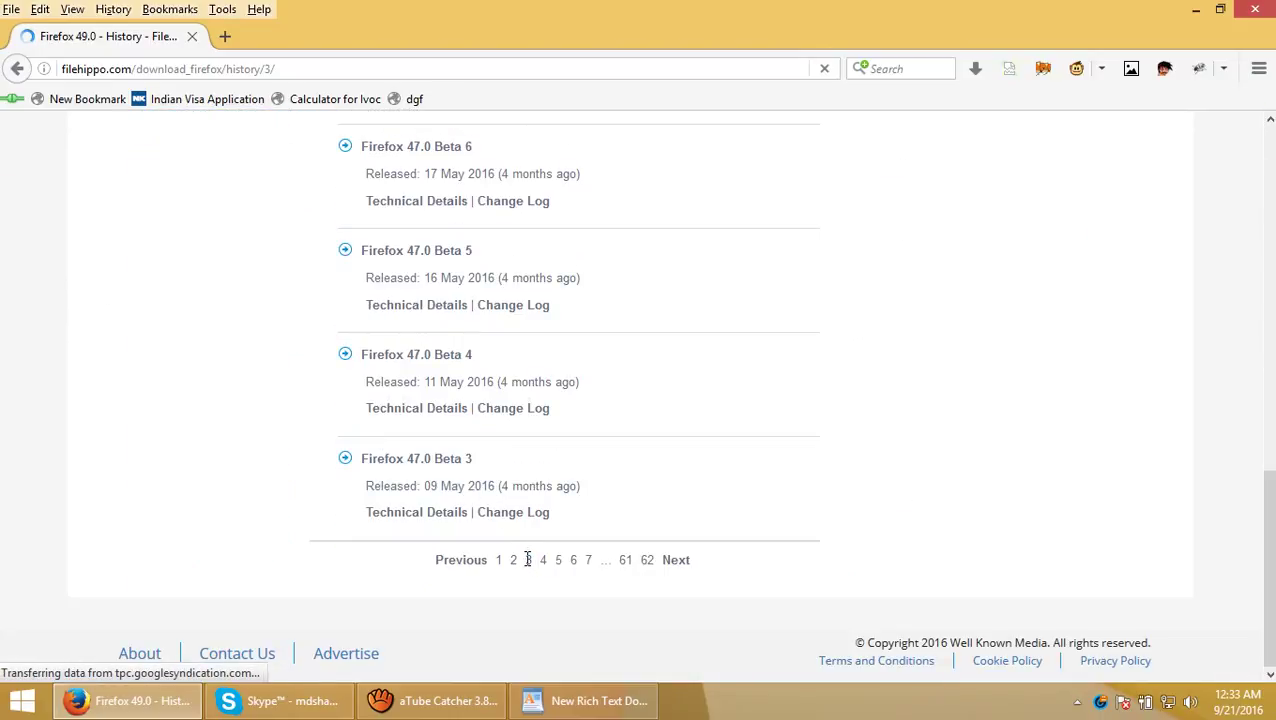
scroll(27, 390, up, 3)
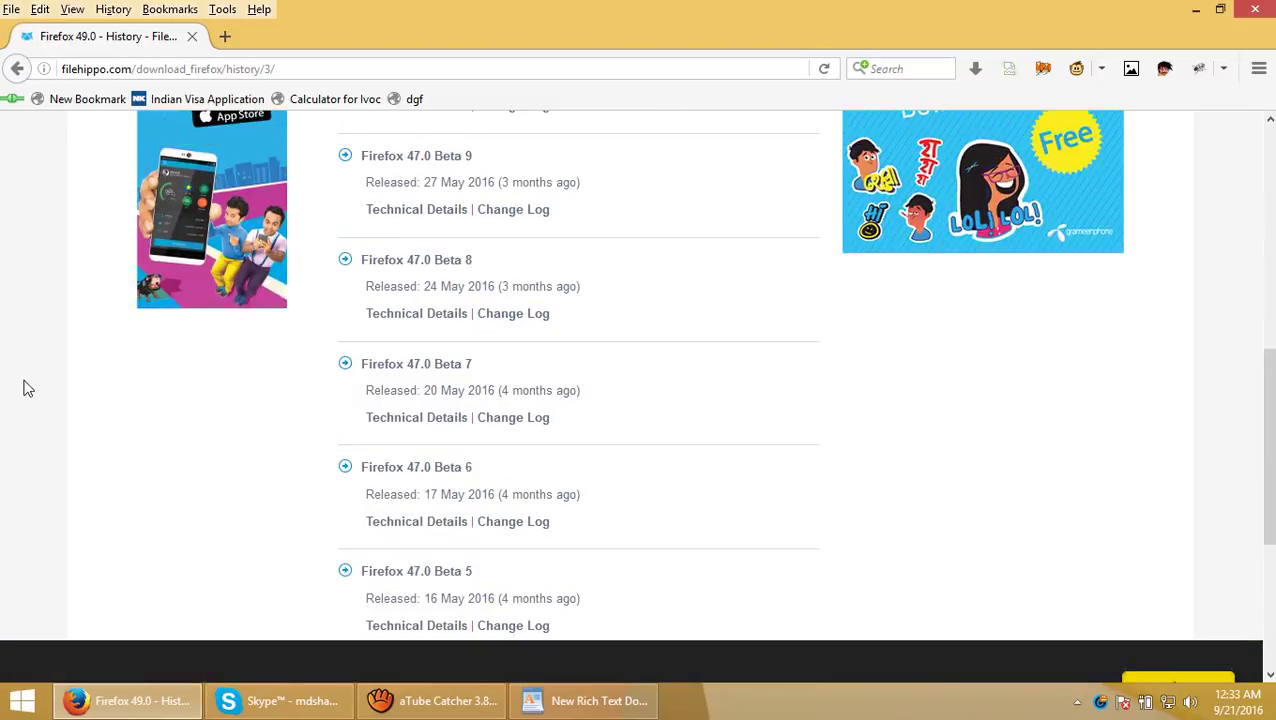
scroll(27, 388, down, 1)
scroll(342, 273, up, 2)
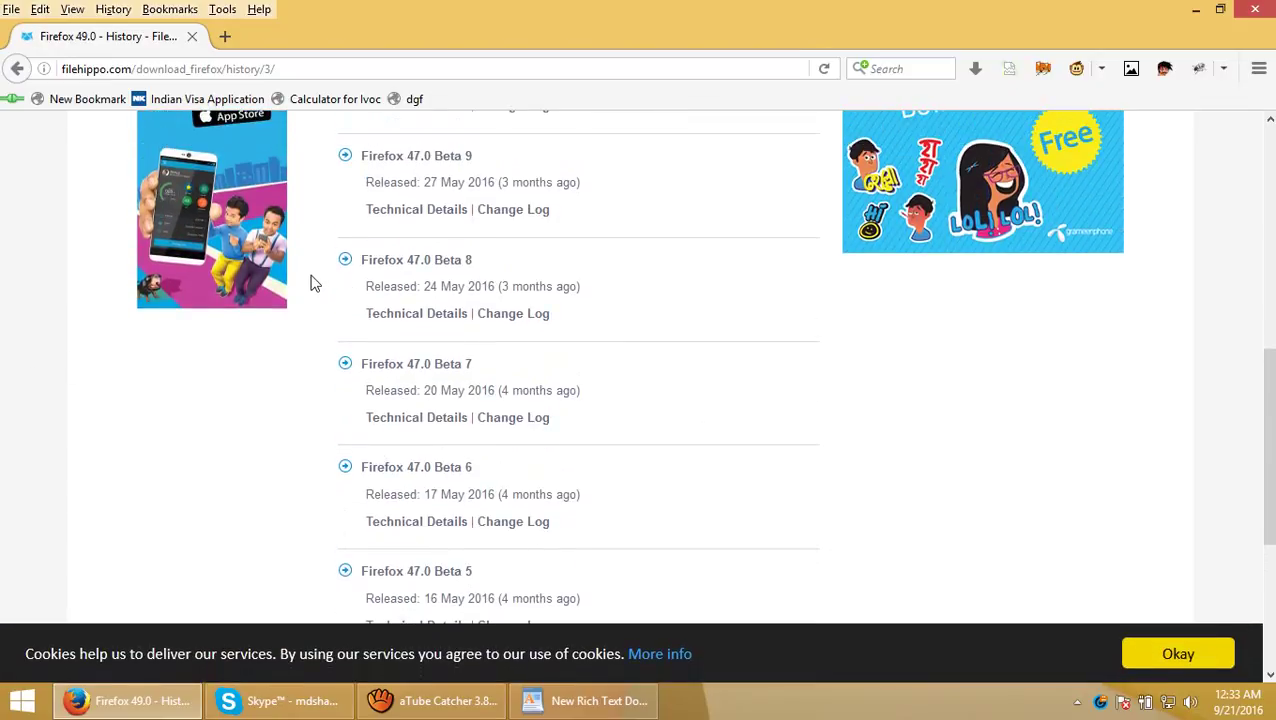
scroll(313, 282, down, 2)
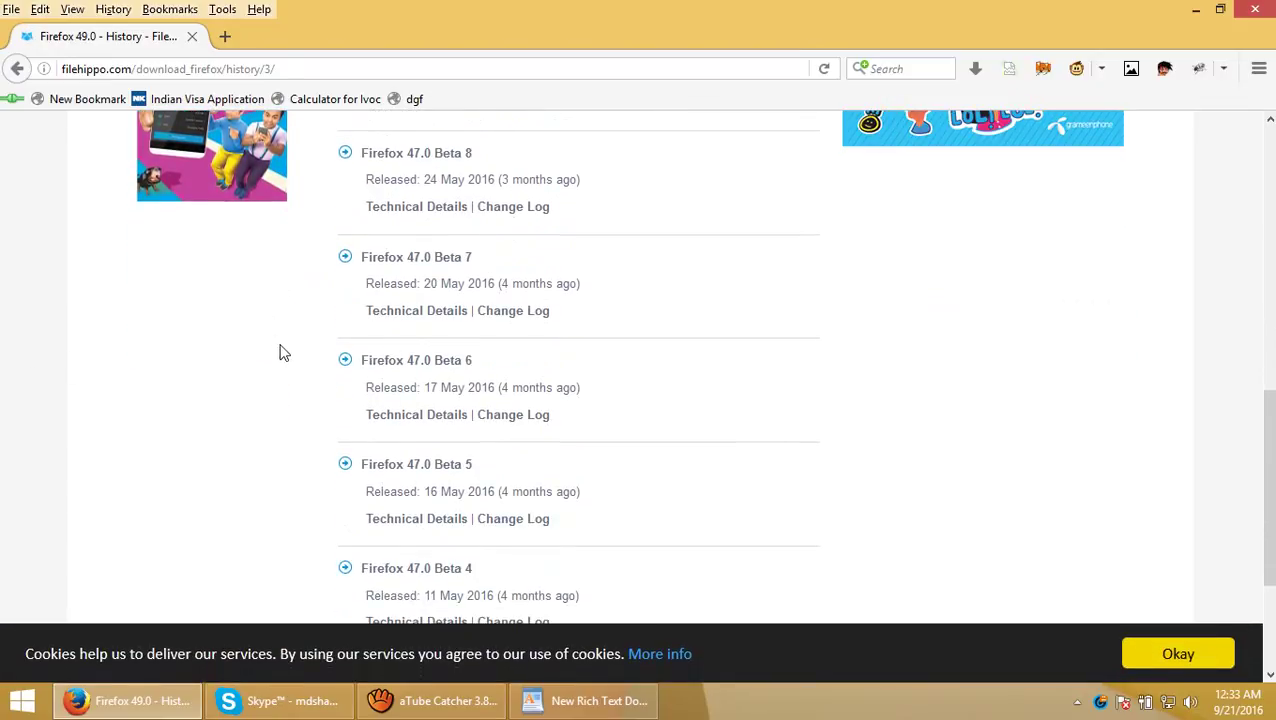
scroll(283, 353, up, 3)
click(393, 273)
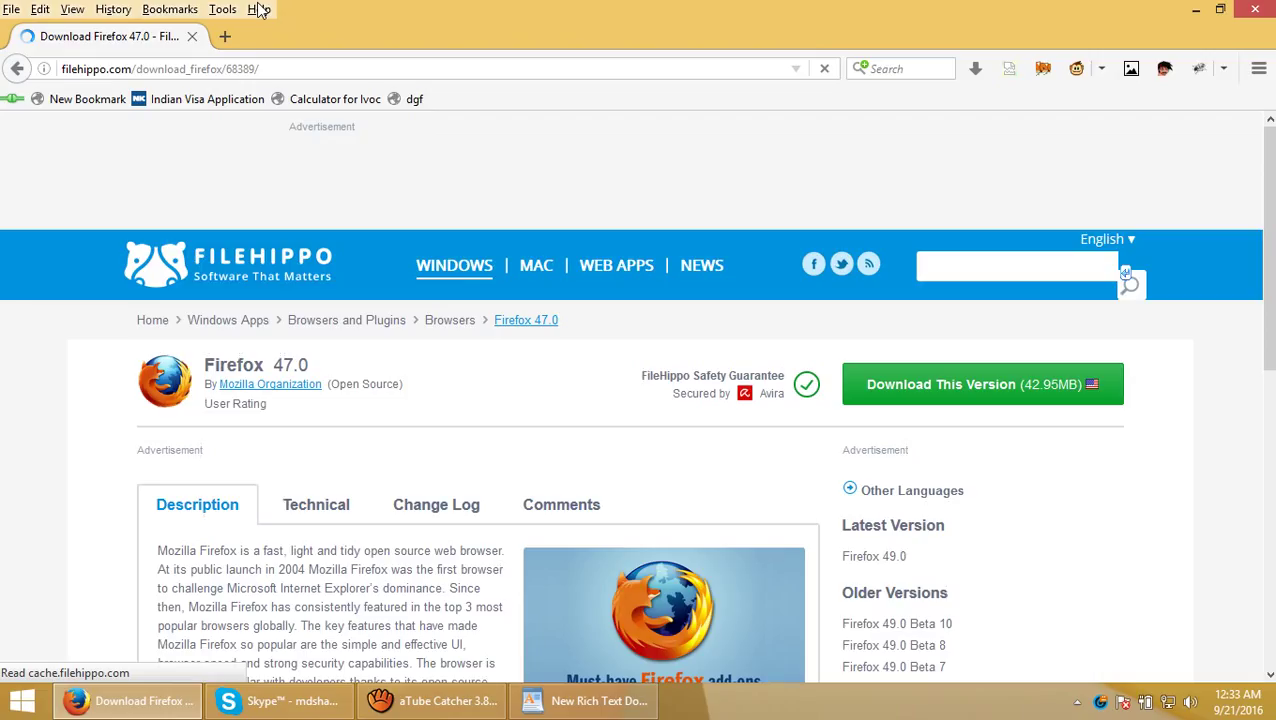
Step: Confirm the installed version via Help > About Firefox, then start the Firefox 47.0 download
click(259, 9)
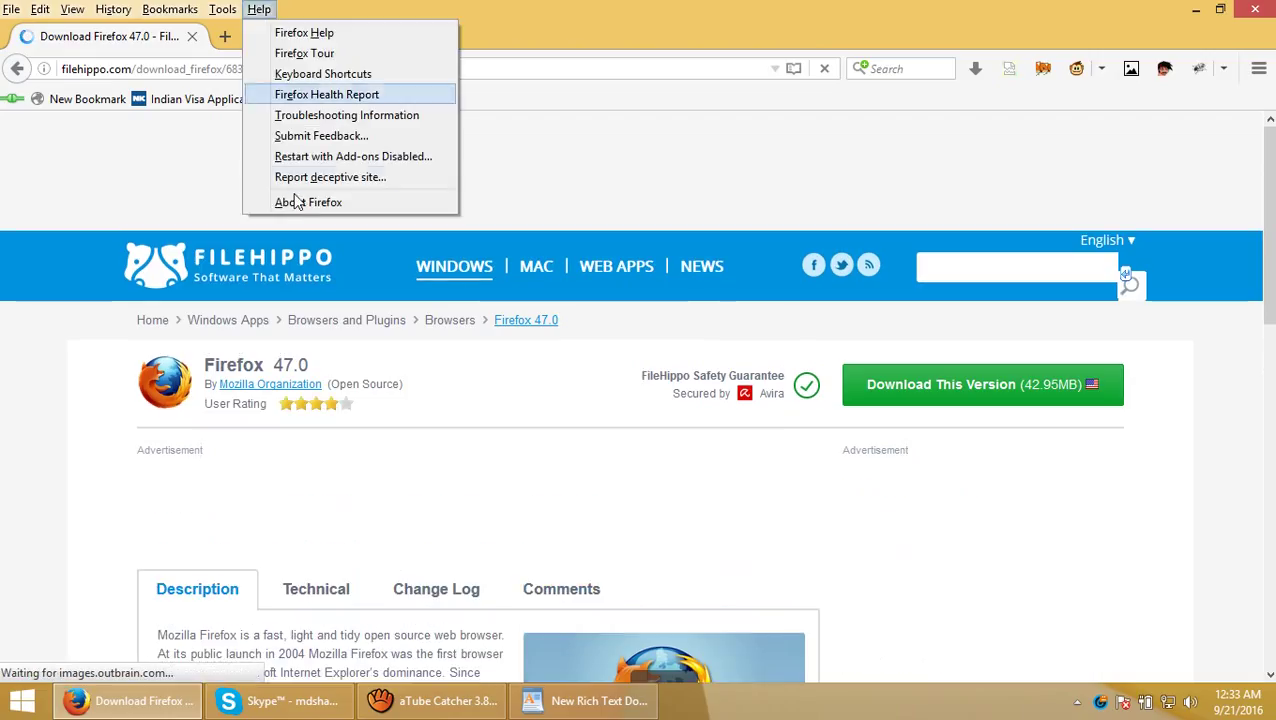
click(289, 206)
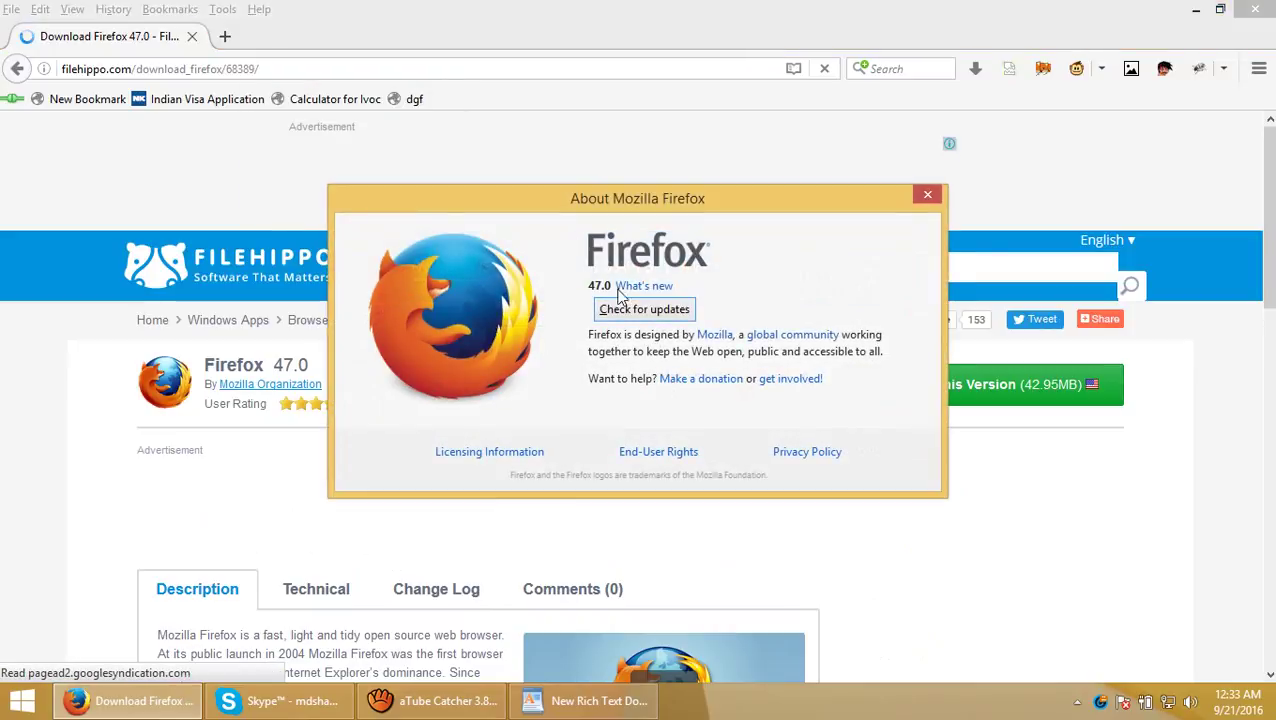
click(927, 195)
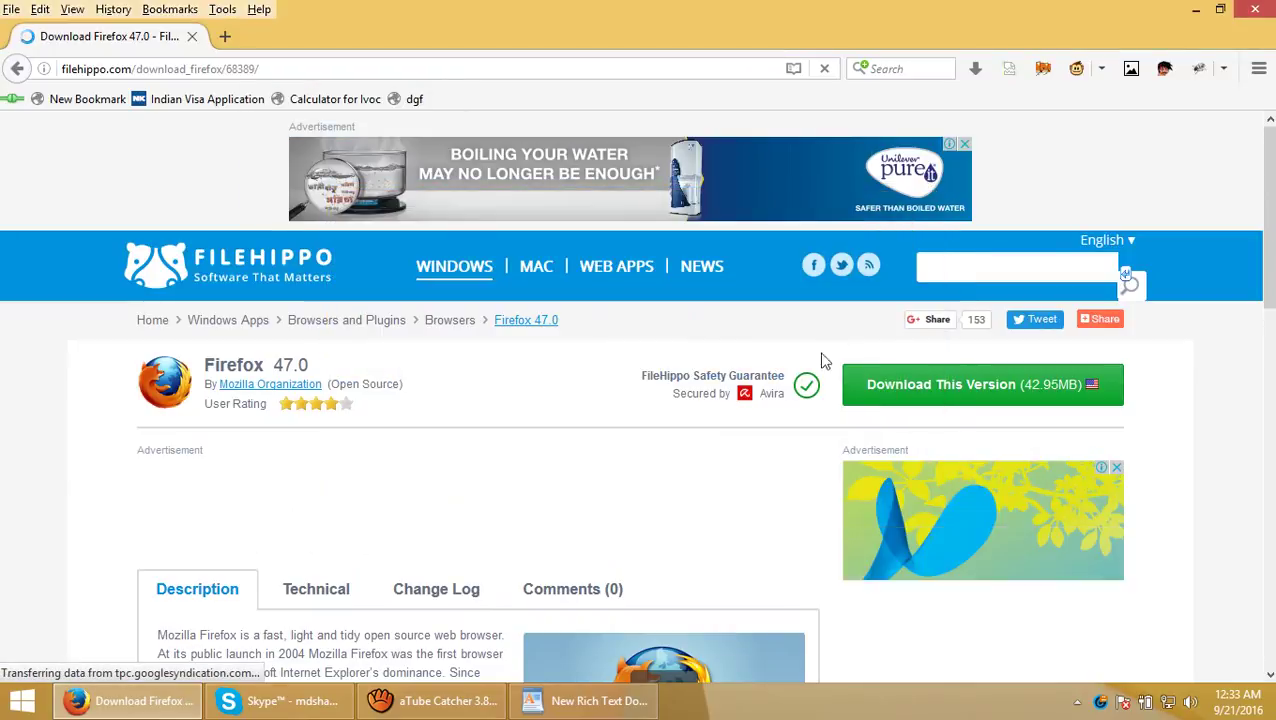
click(948, 388)
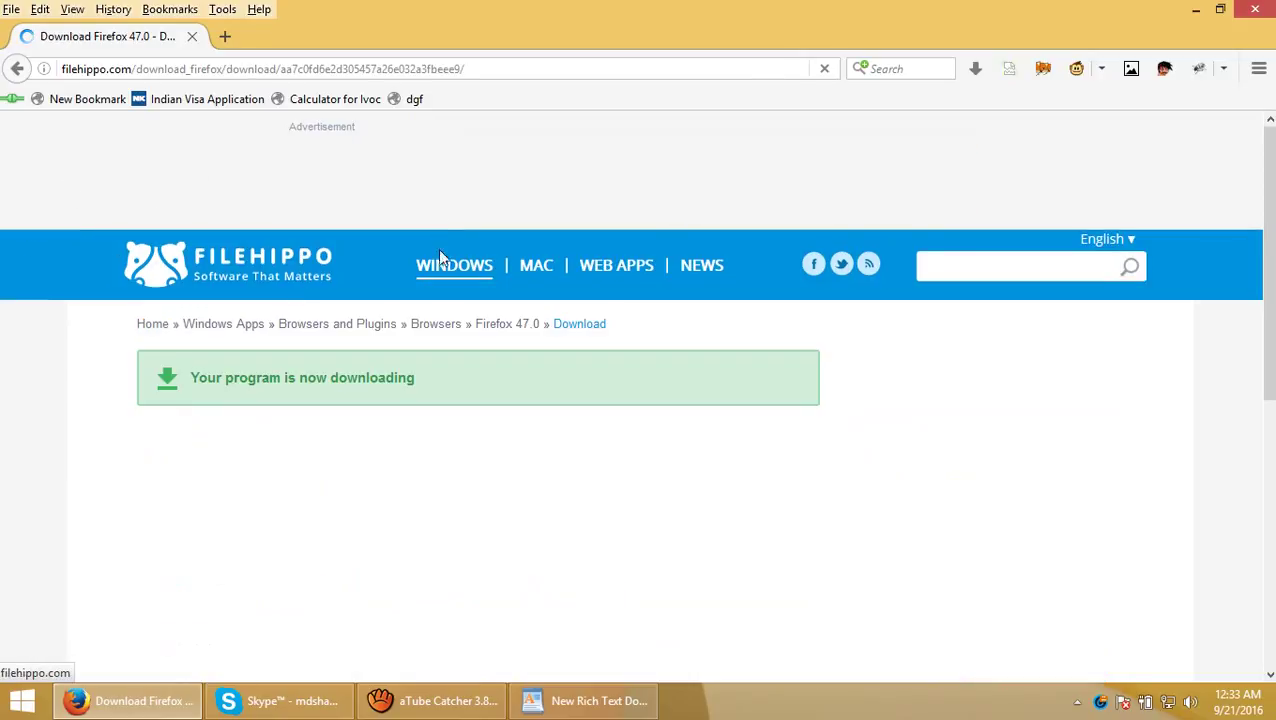
Step: Replace the download tab with a new tab showing filehippo.com
click(227, 42)
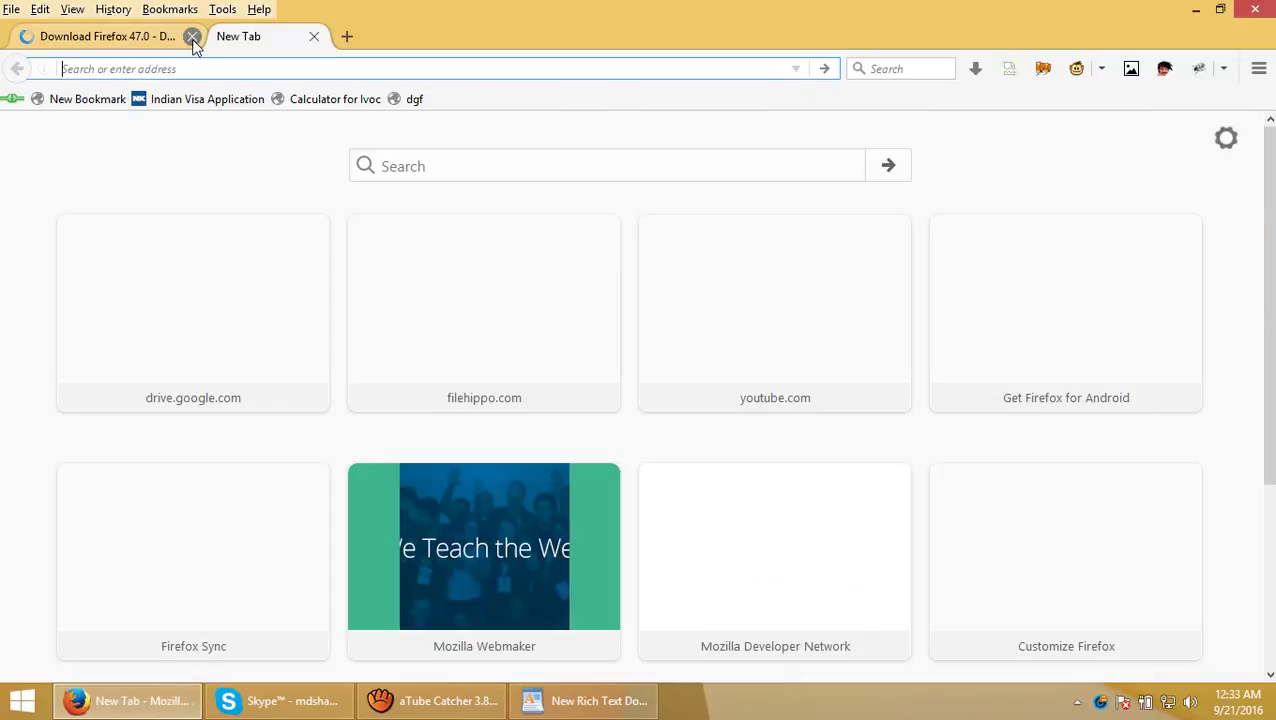
click(193, 39)
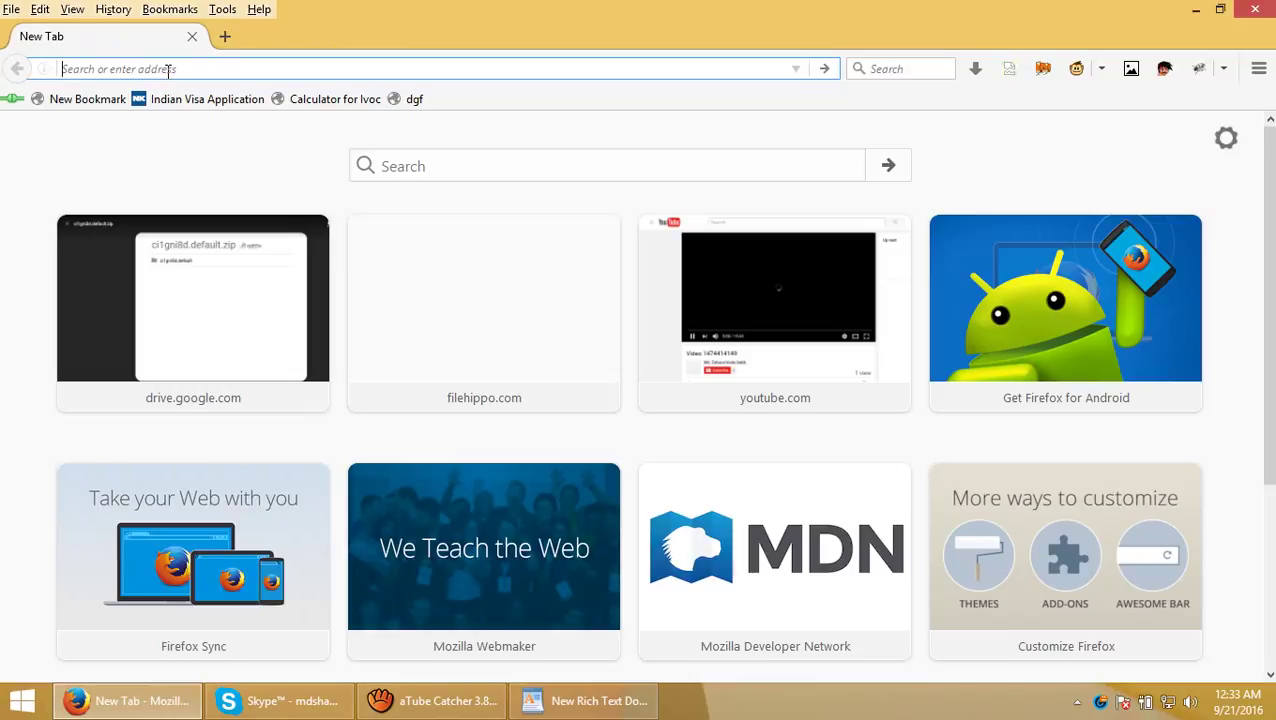
text(filehippo.com)
key(Return)
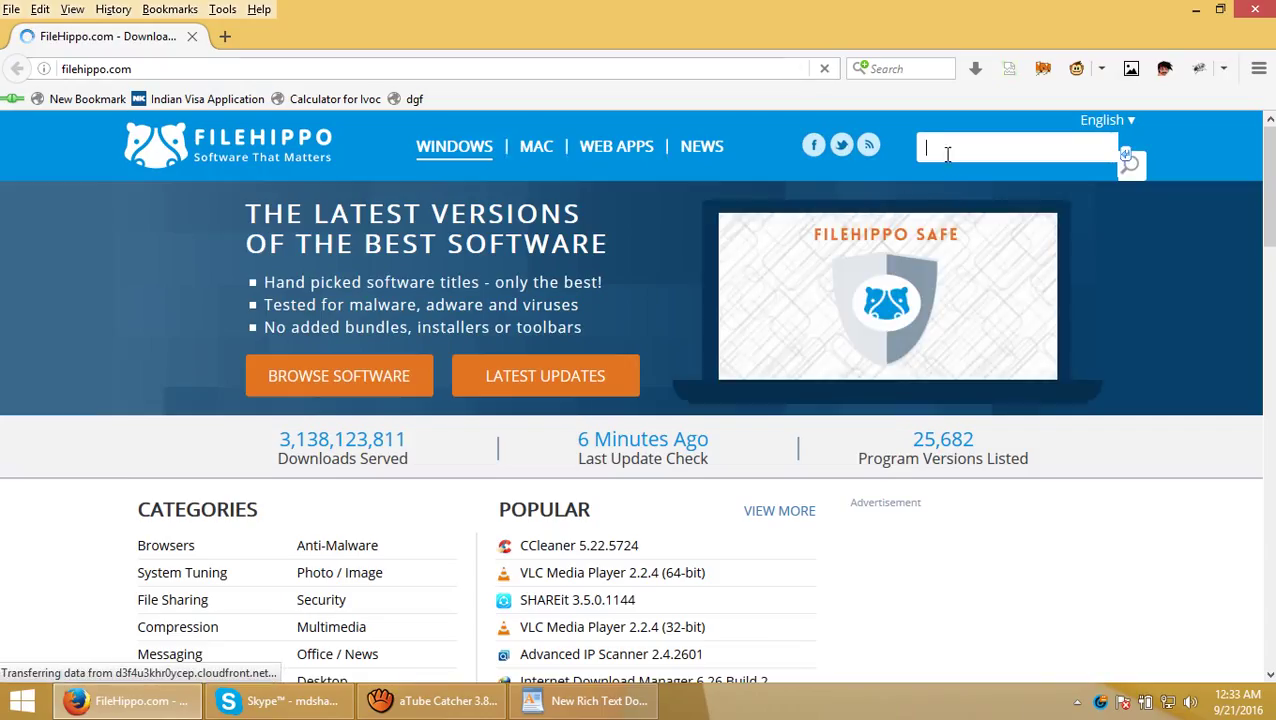
Step: Search FileHippo for 'comodo icedragon'
click(947, 153)
text(comodo)
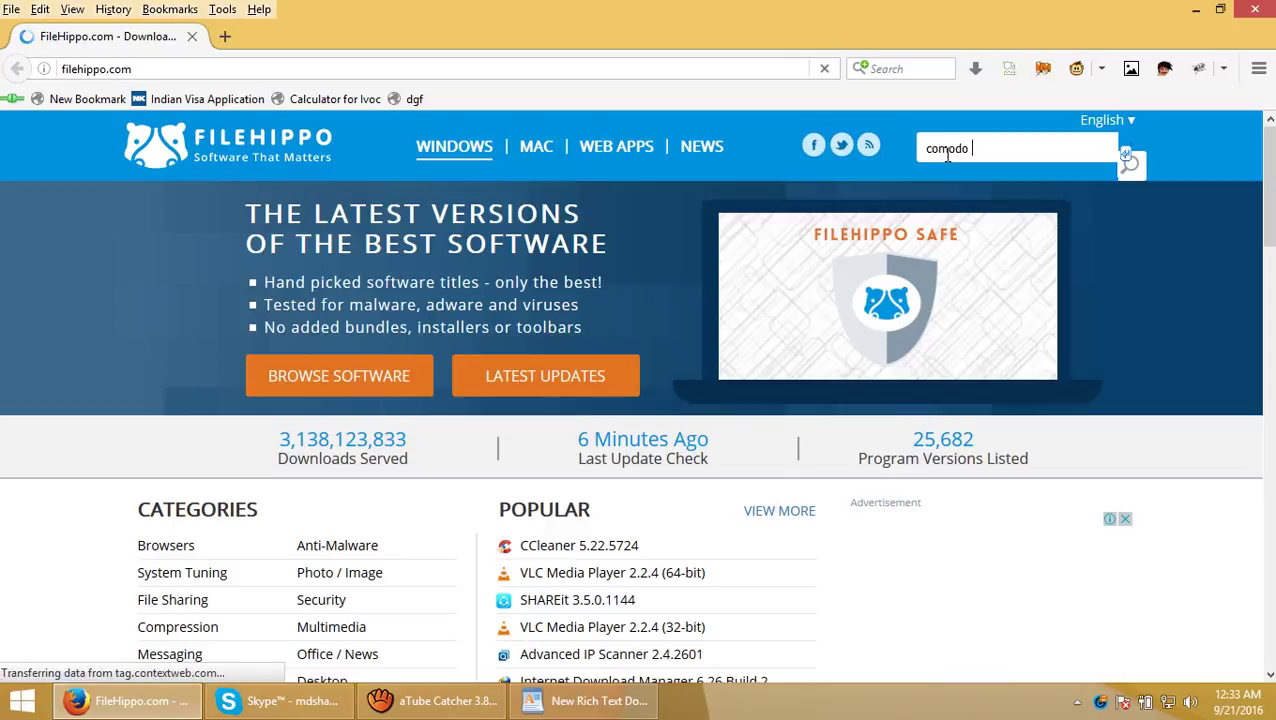
text( ice)
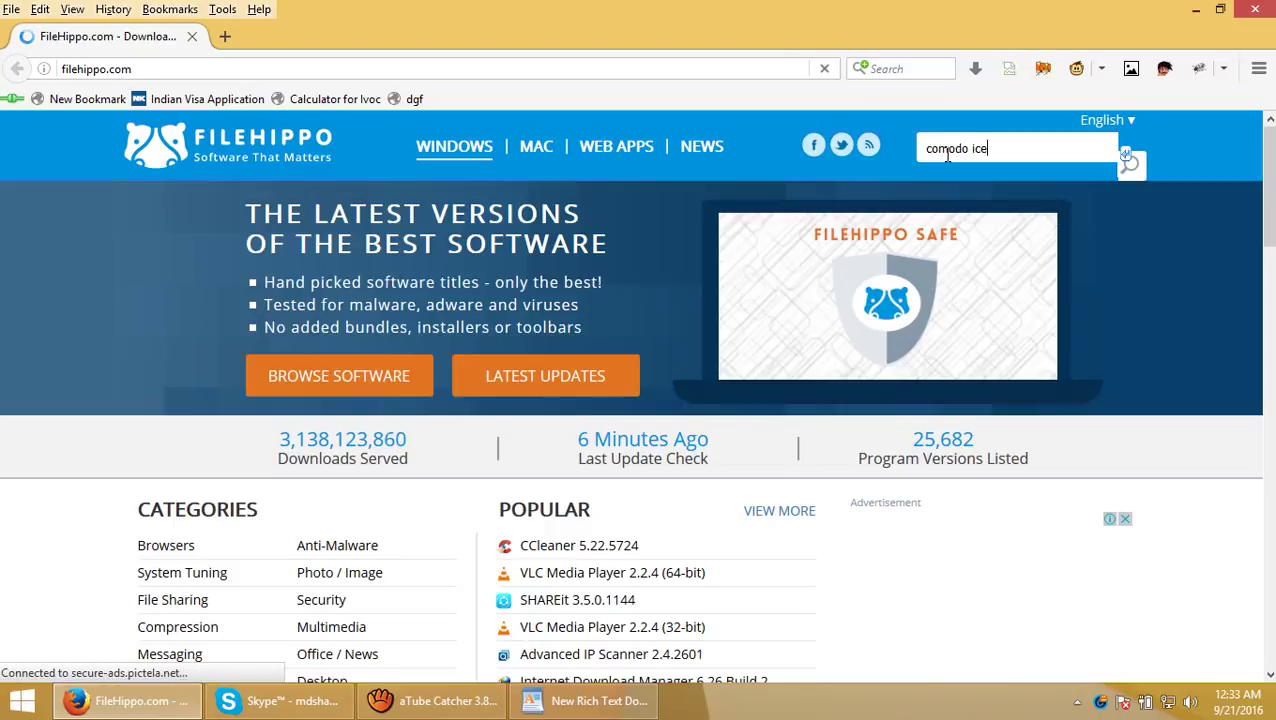
text(dragon)
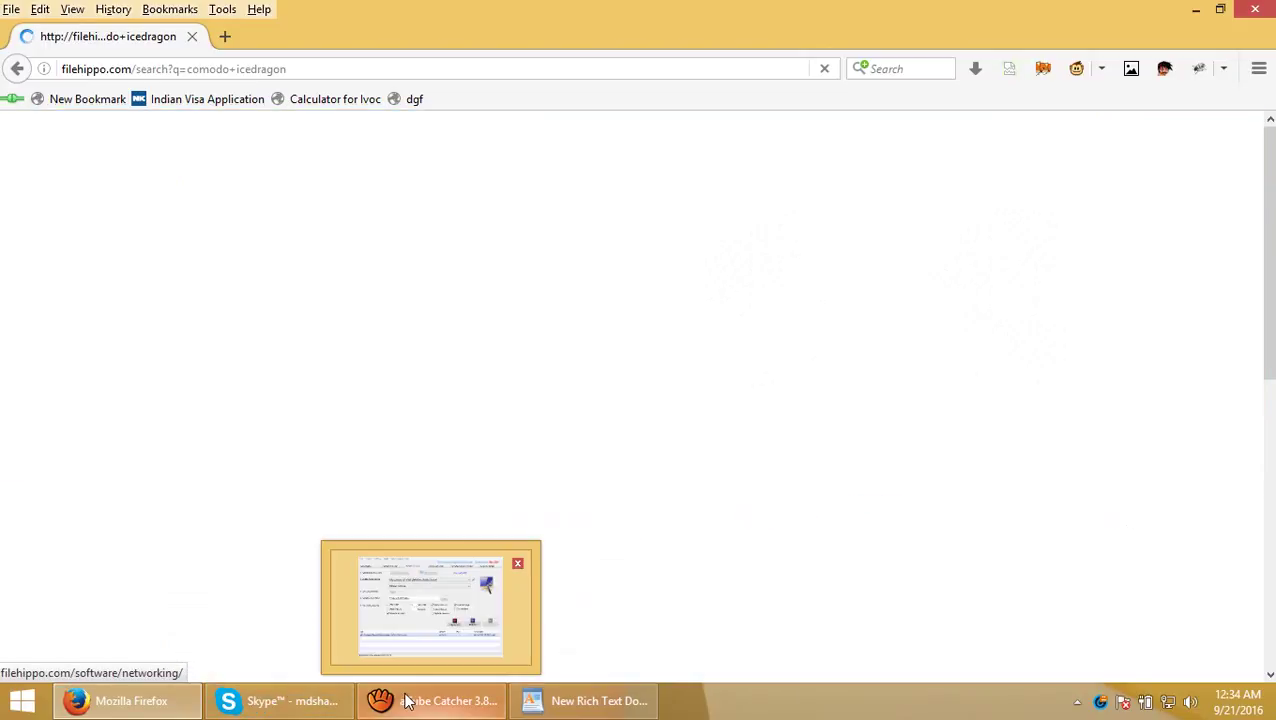
click(410, 705)
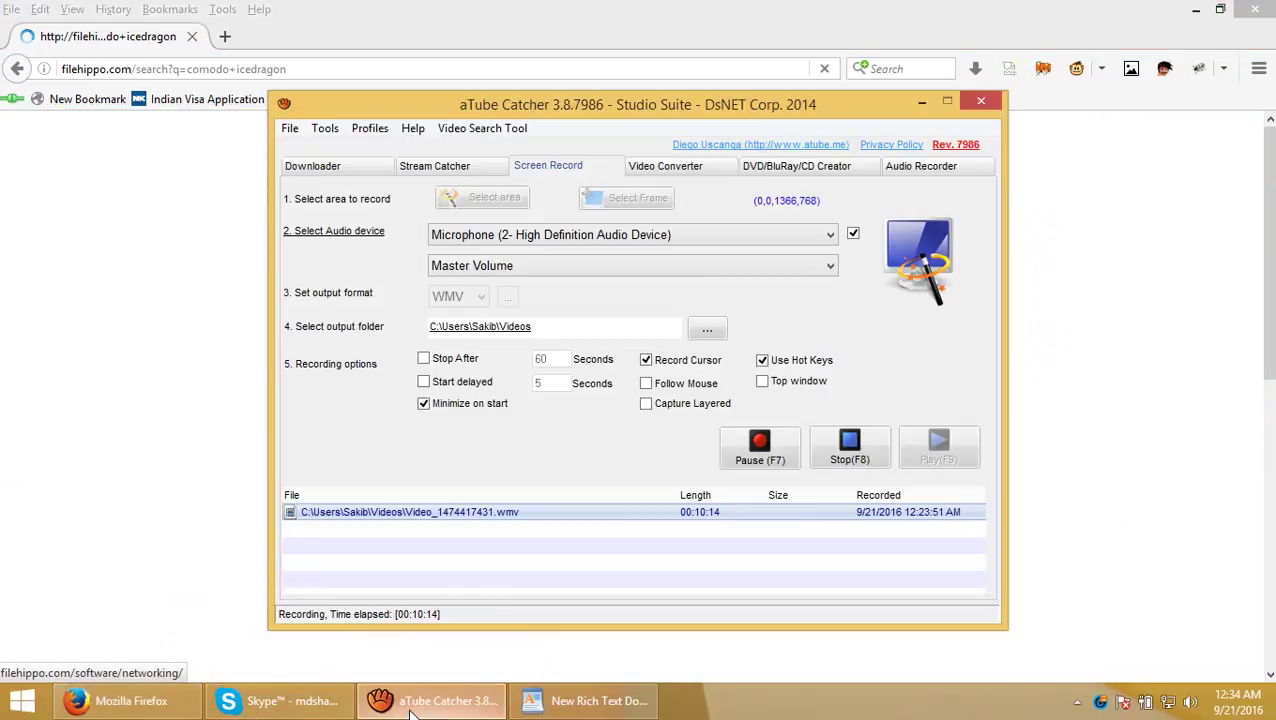
click(410, 709)
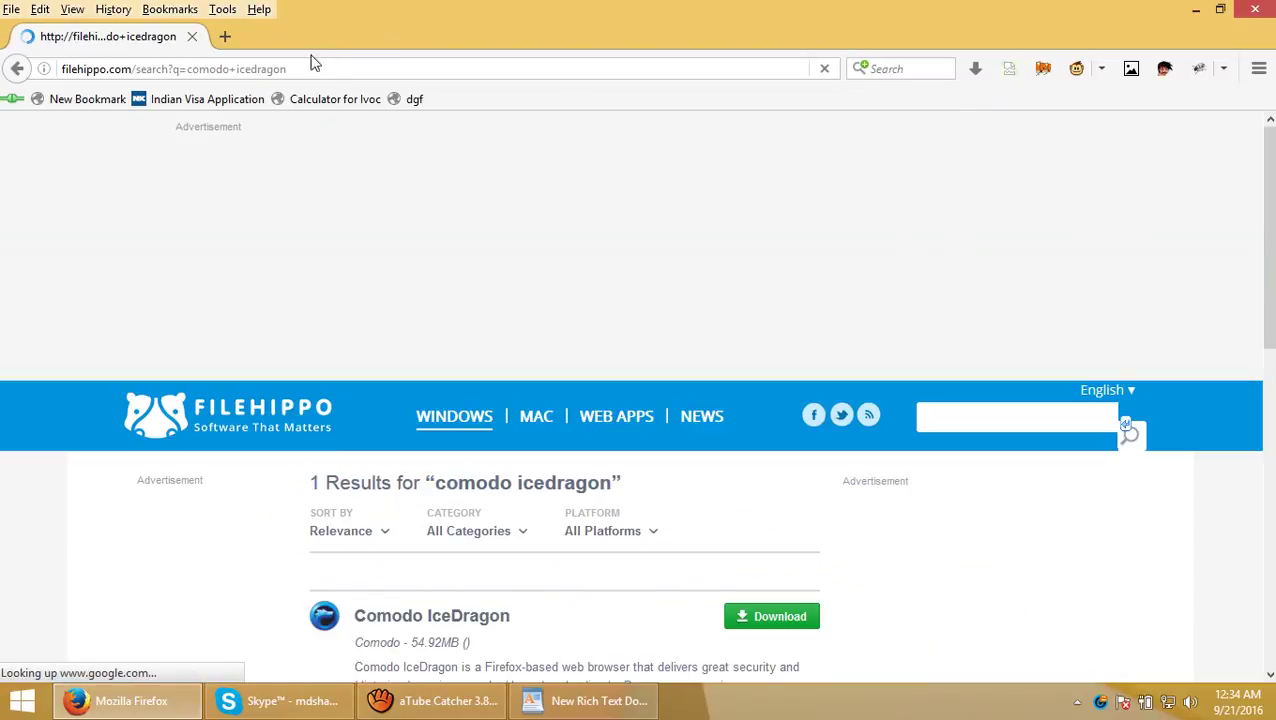
Step: Load Google's homepage by entering go in the address bar
click(293, 72)
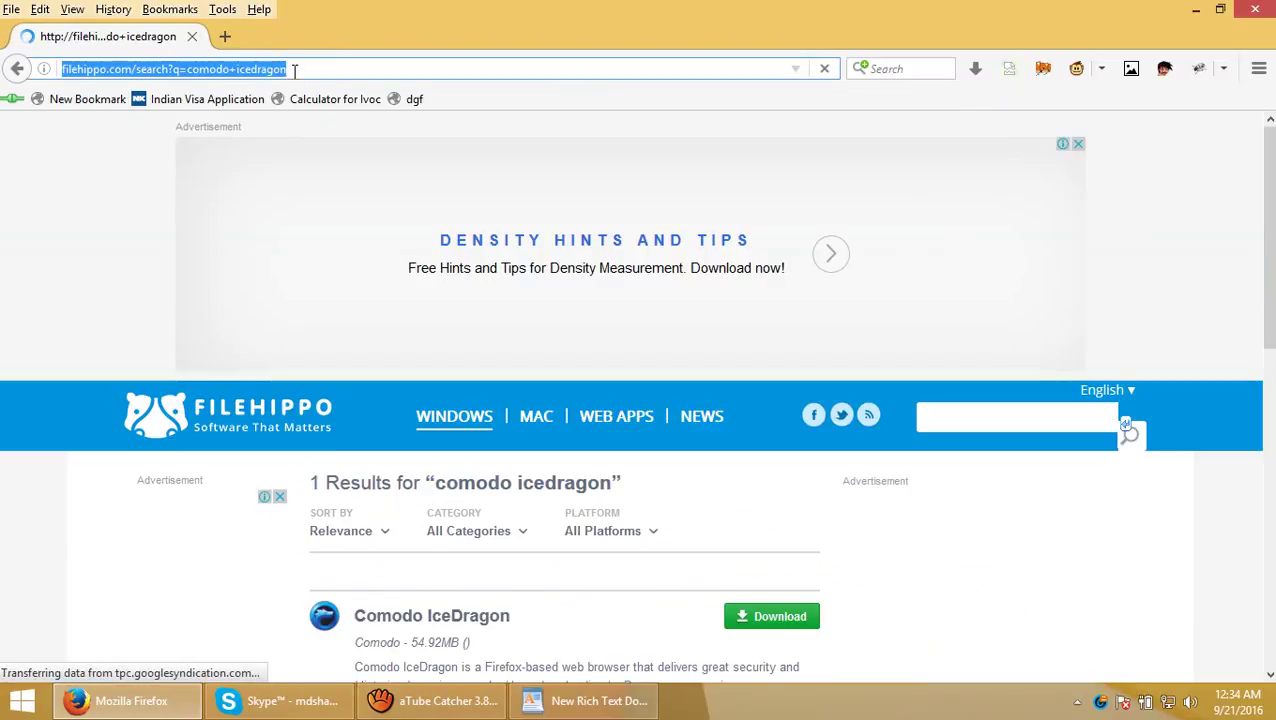
text(google.com/)
key(Return)
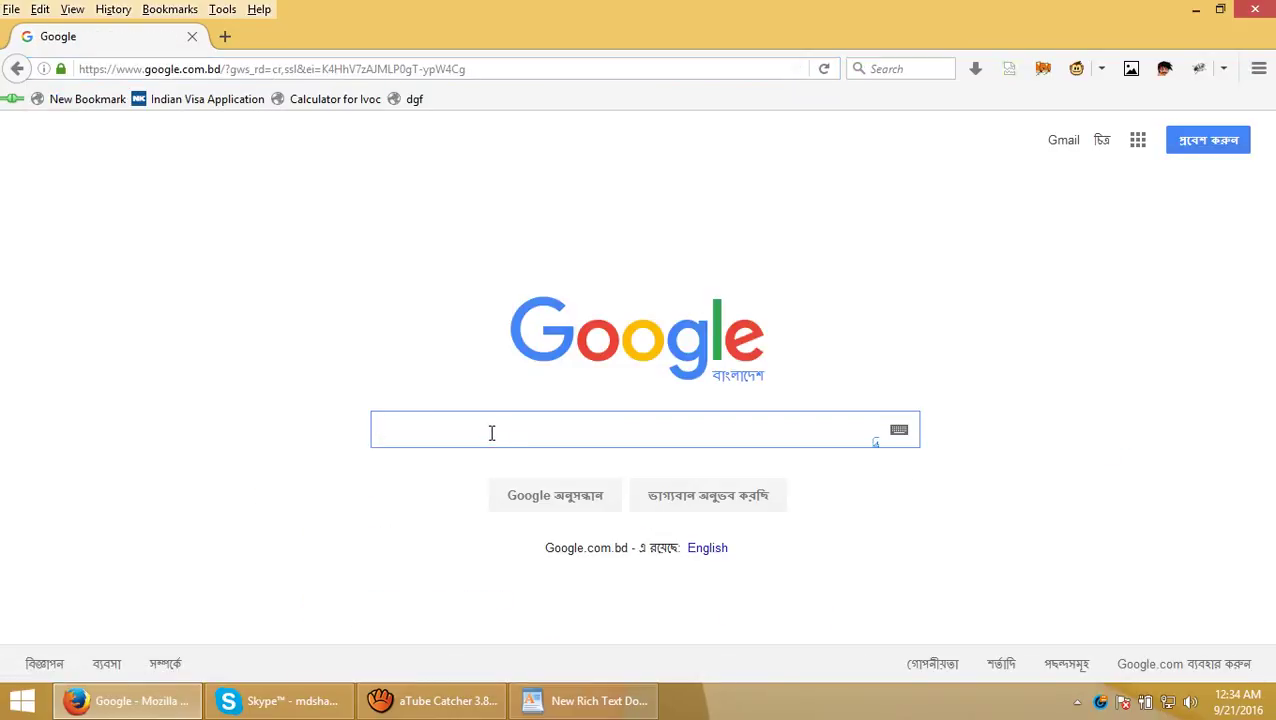
Step: Search Google for 'cyberfox homepage' and open the 'Cyberfox » Home of cyberfox web browser' result
text(cyber)
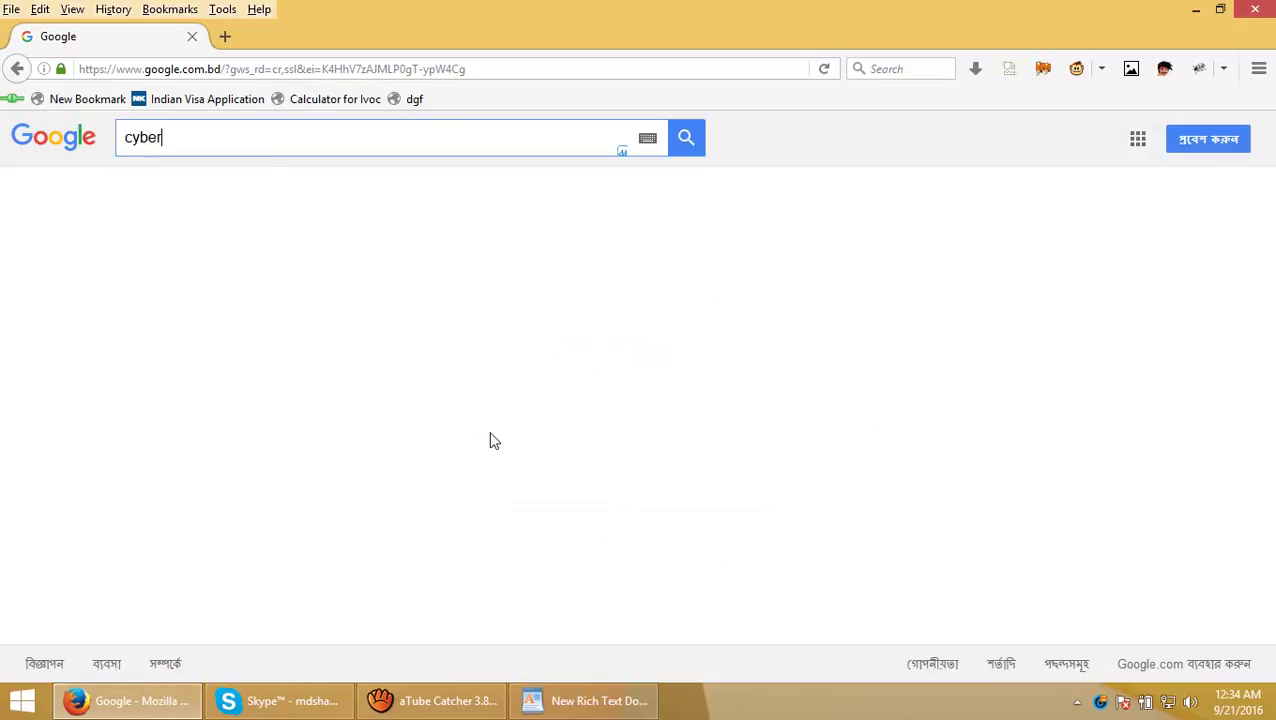
text(fox)
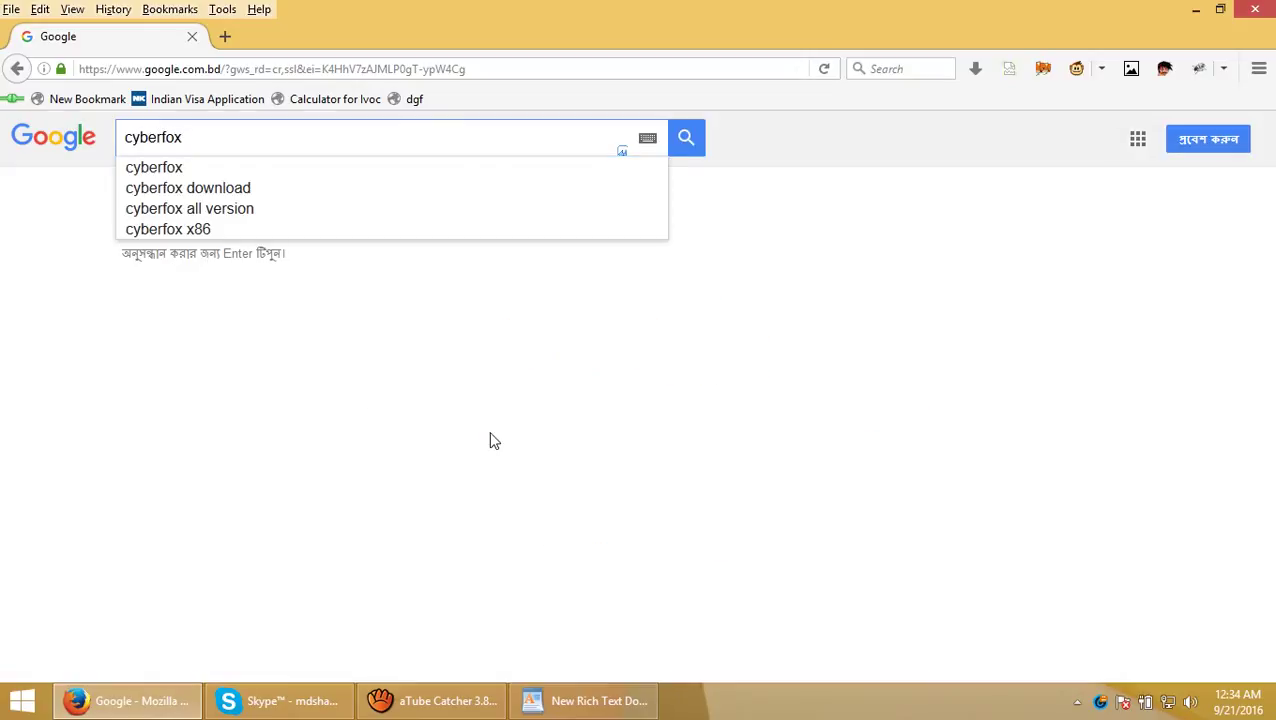
text( homep)
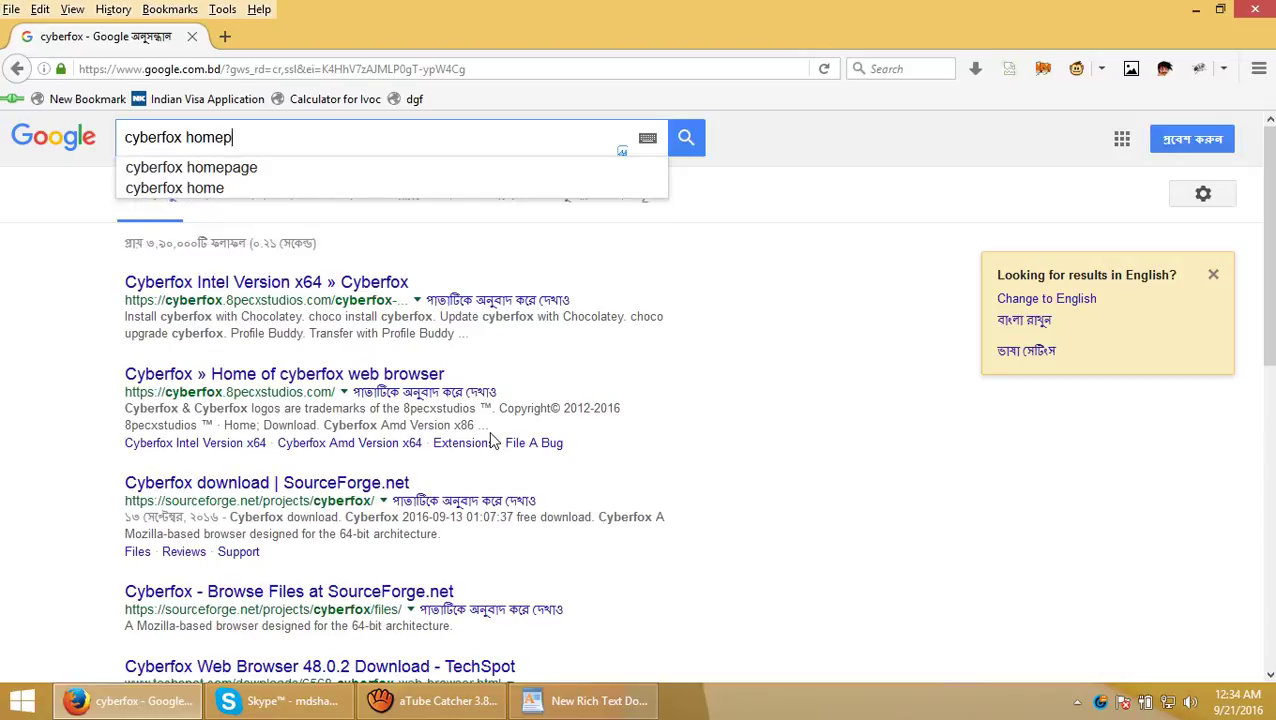
text(age)
key(Return)
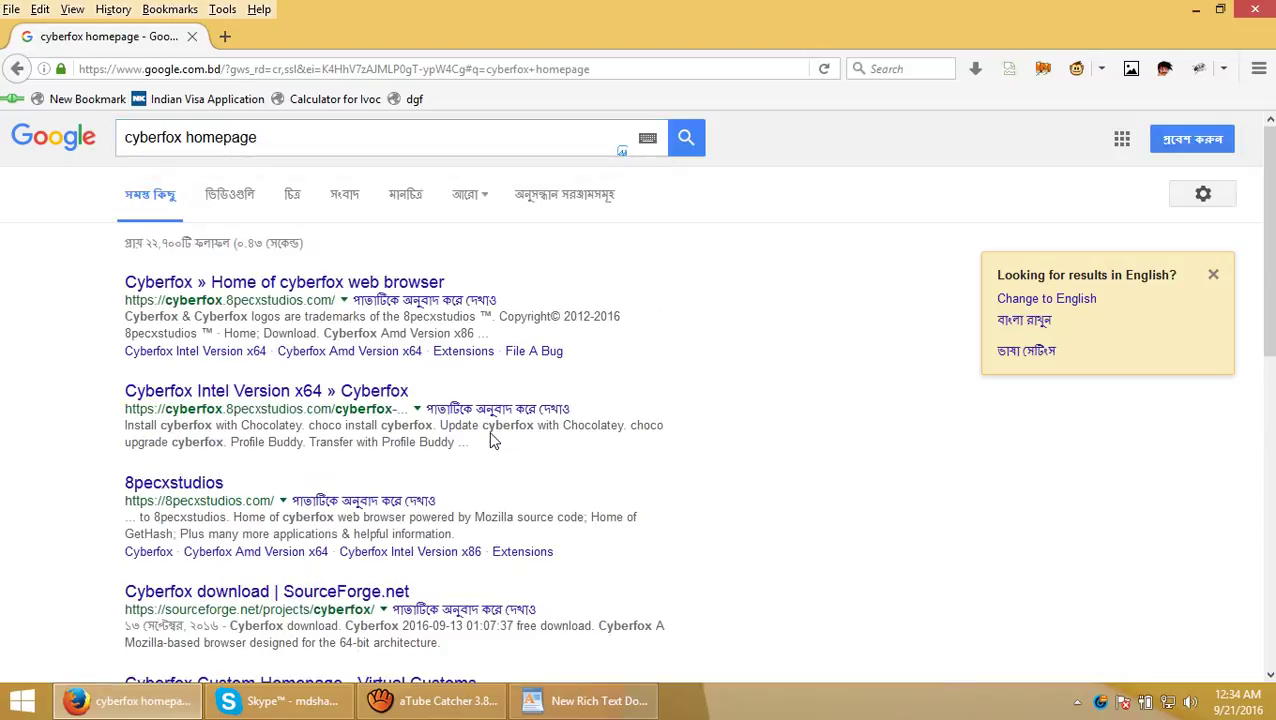
click(257, 285)
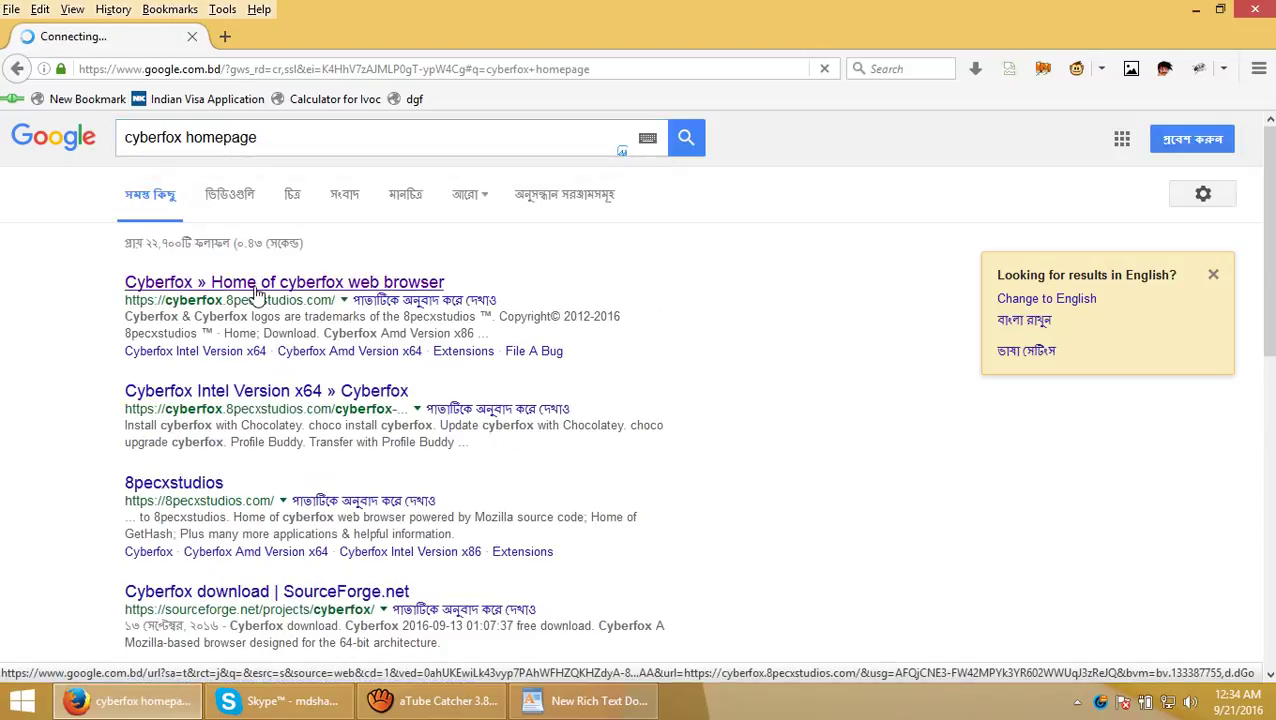
click(22, 700)
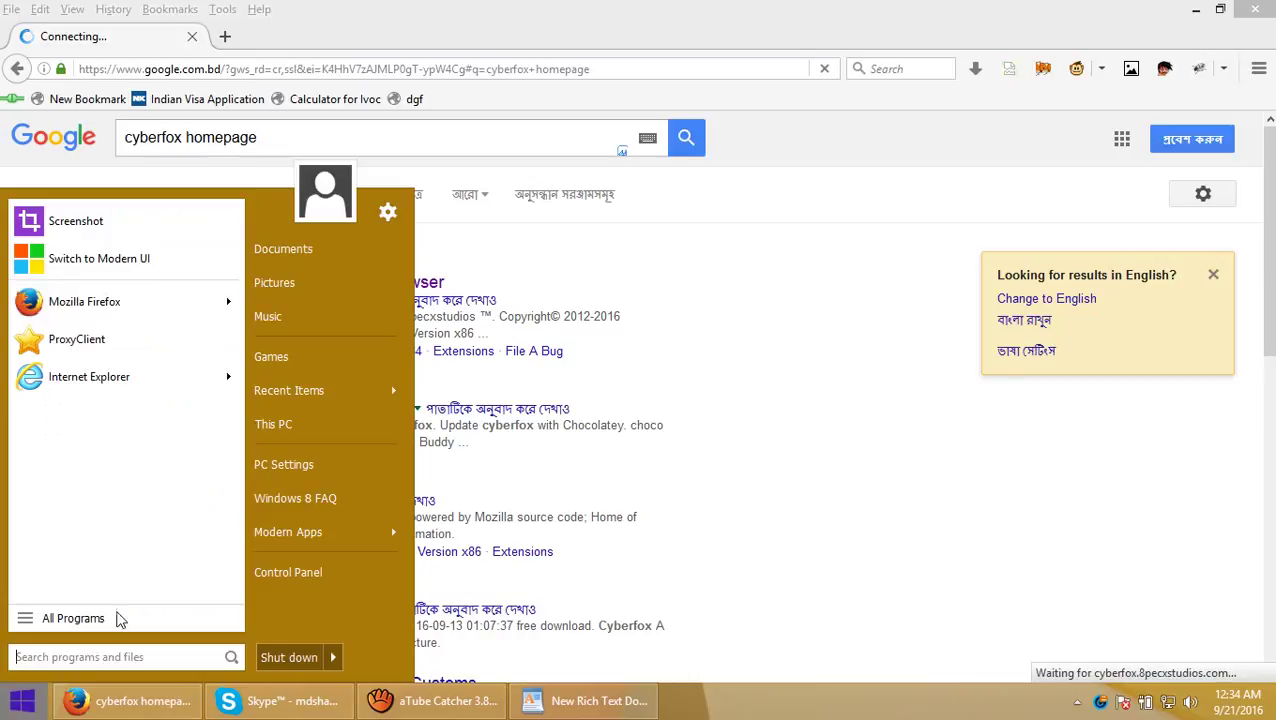
Step: Check This PC's Properties to confirm 64-bit Windows on an x64 processor, then return to the Cyberfox site
click(292, 426)
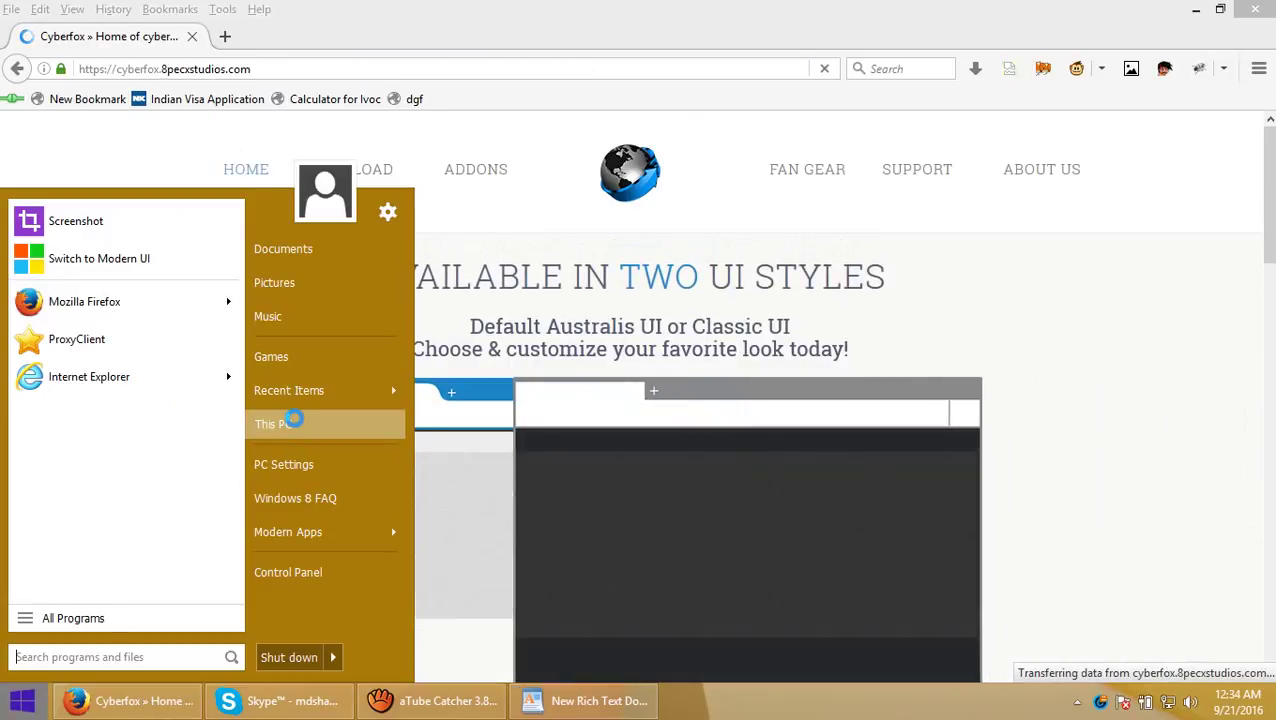
right_click(295, 428)
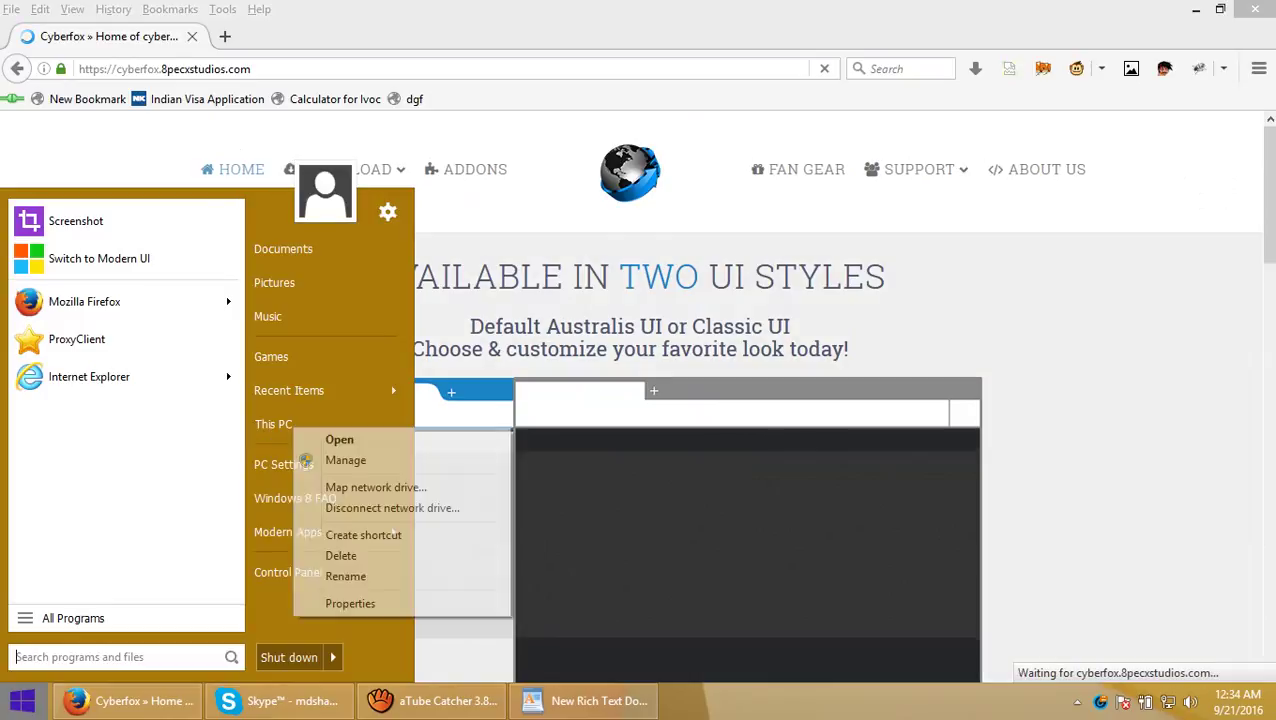
click(335, 608)
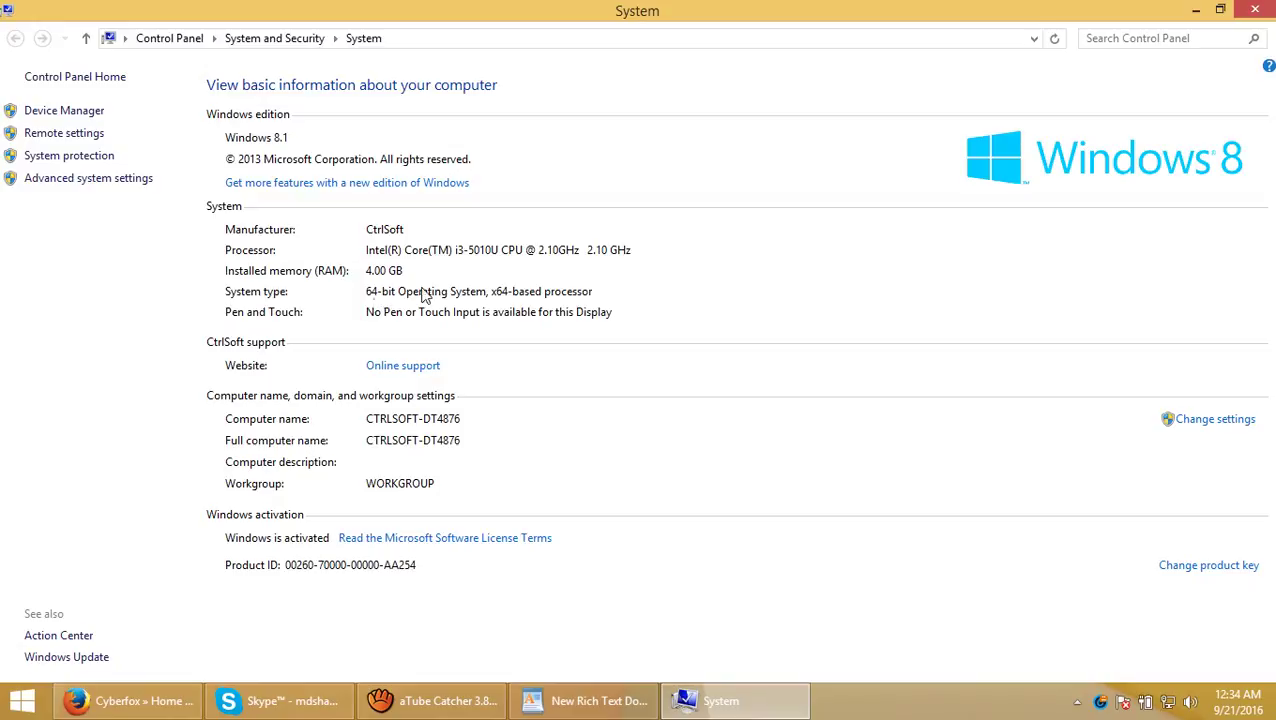
click(1195, 9)
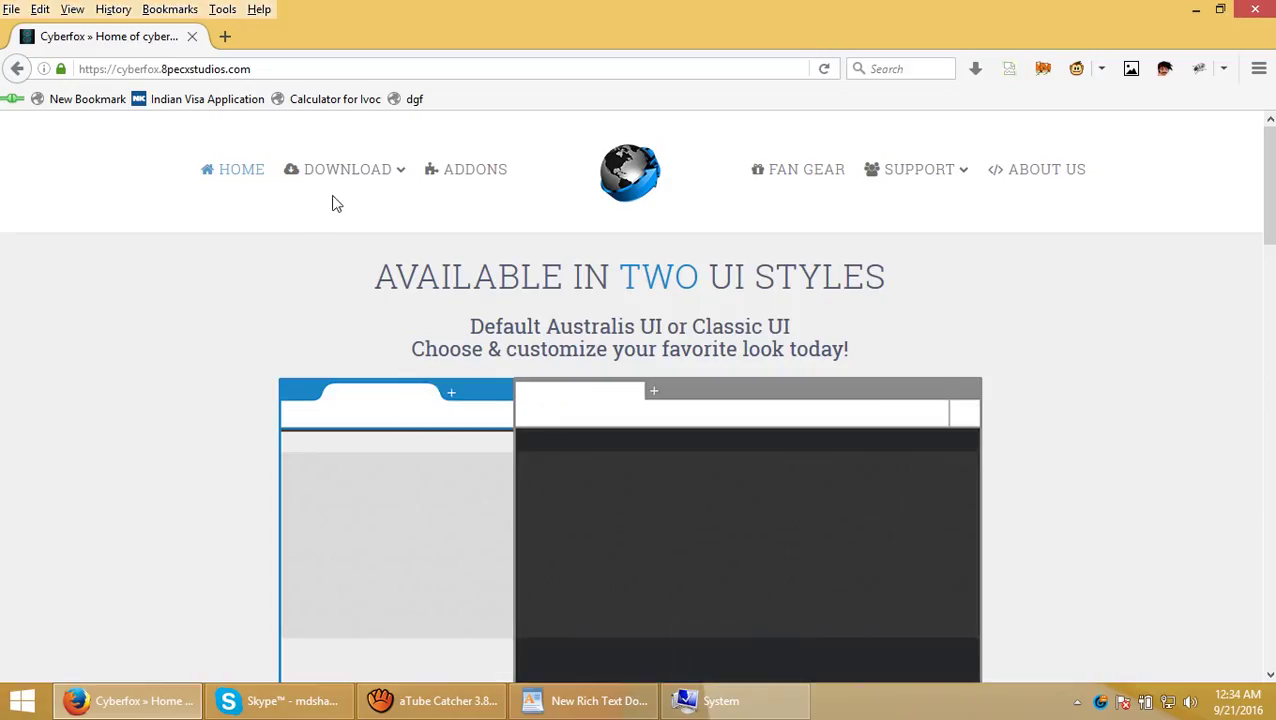
Step: Recheck the 64-bit system type, then open the Cyberfox Intel Version x64 page from the DOWNLOAD menu
click(344, 170)
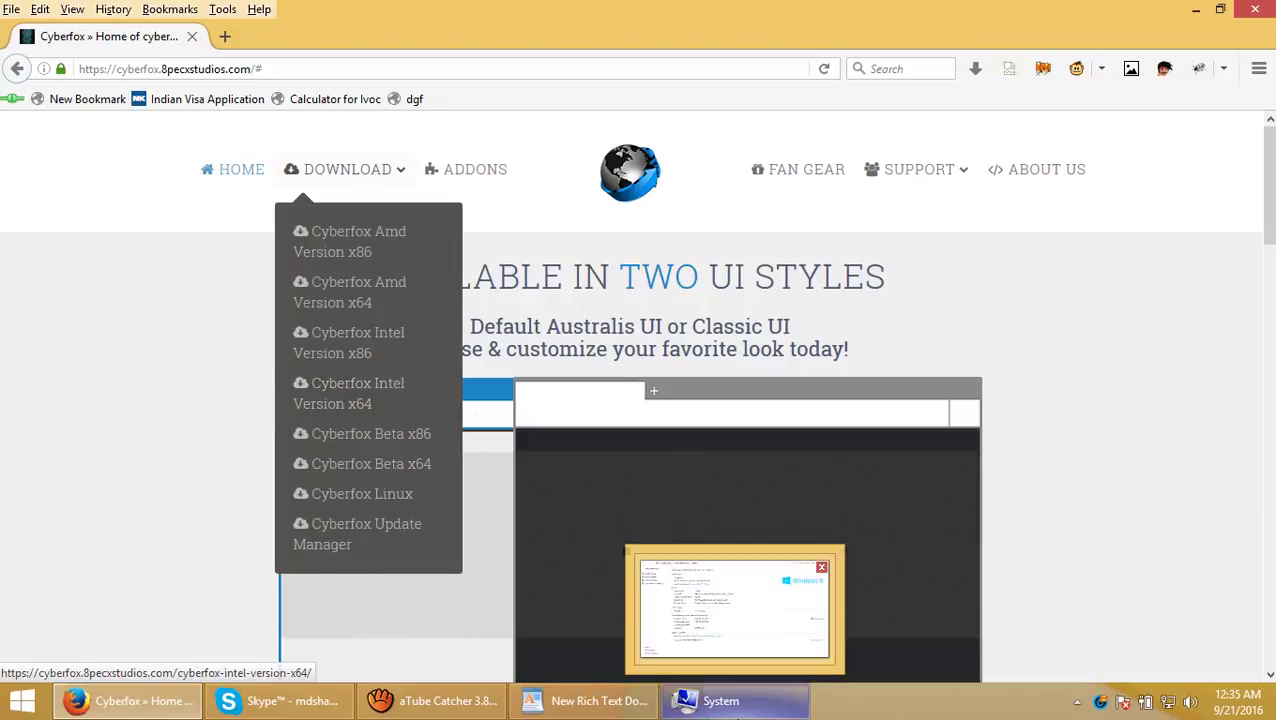
click(724, 700)
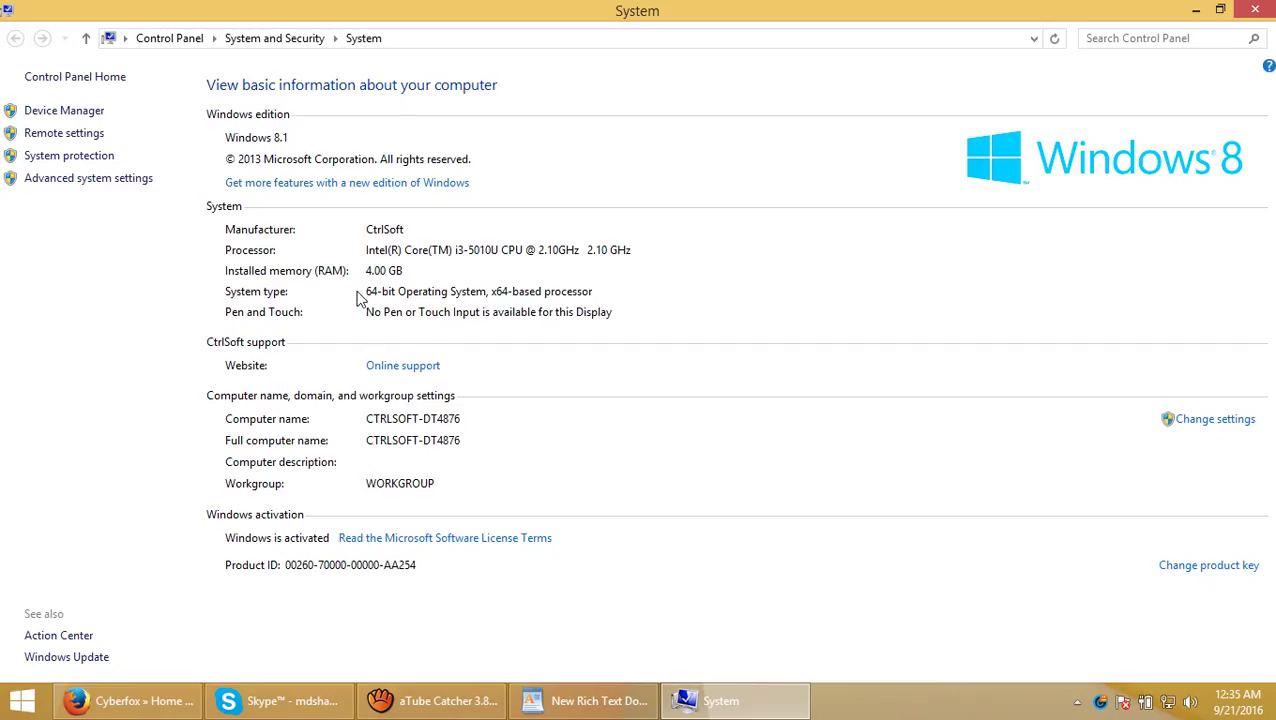
click(1196, 9)
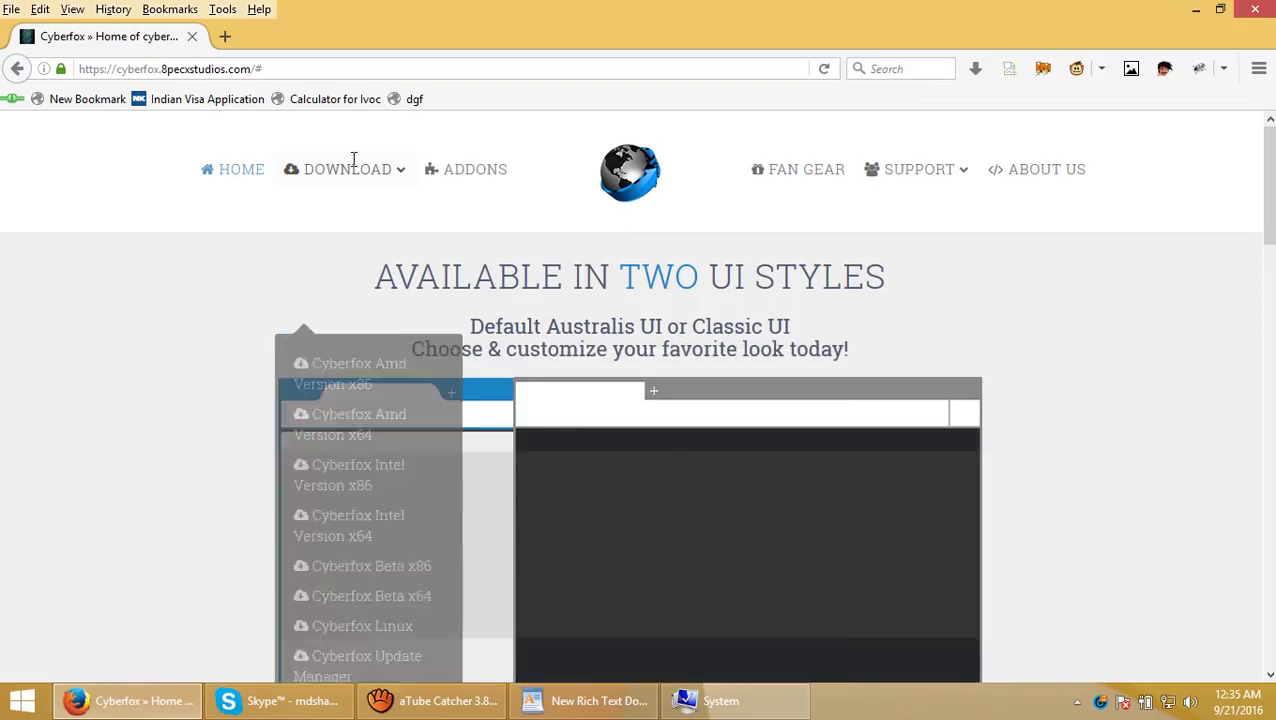
mouse_move(345, 168)
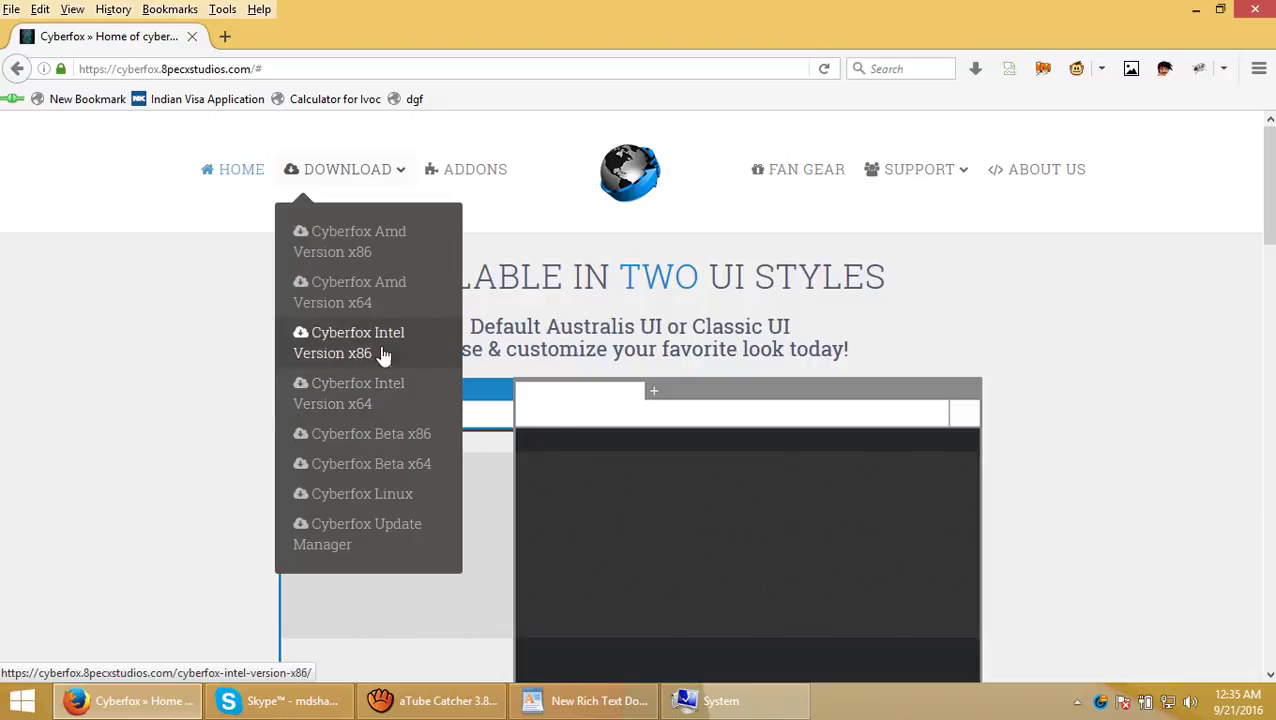
click(720, 700)
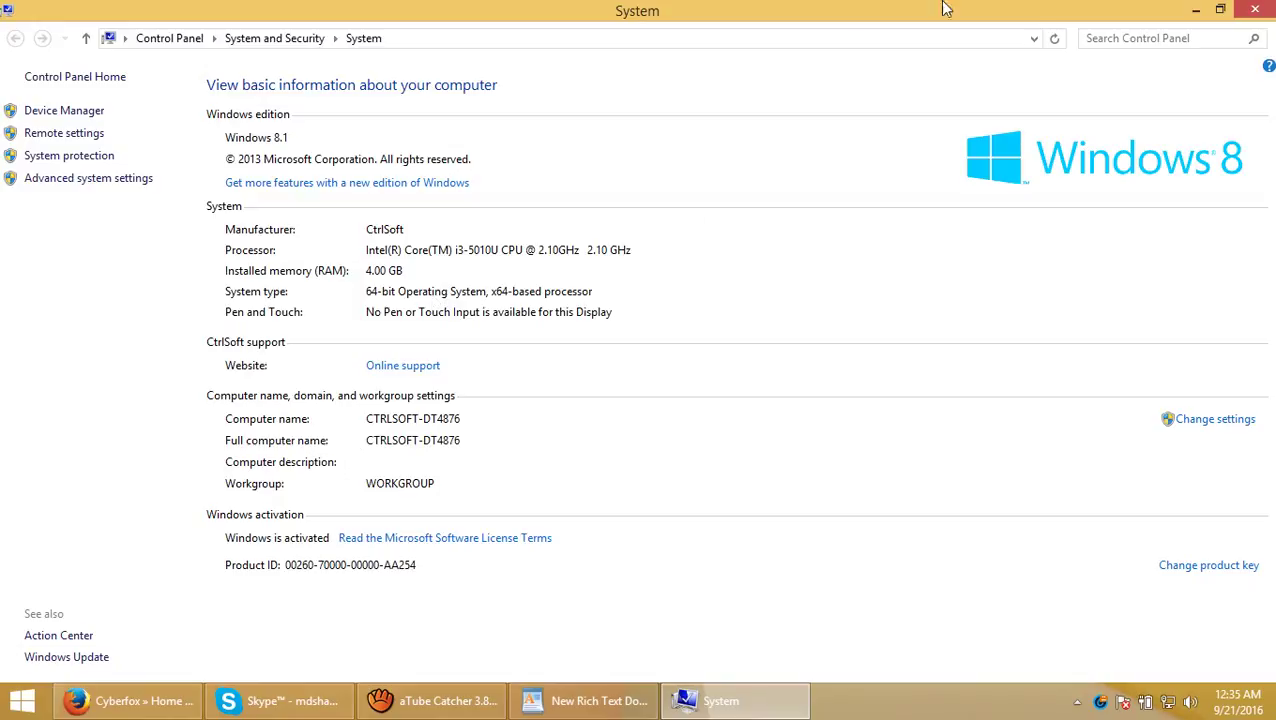
click(1196, 10)
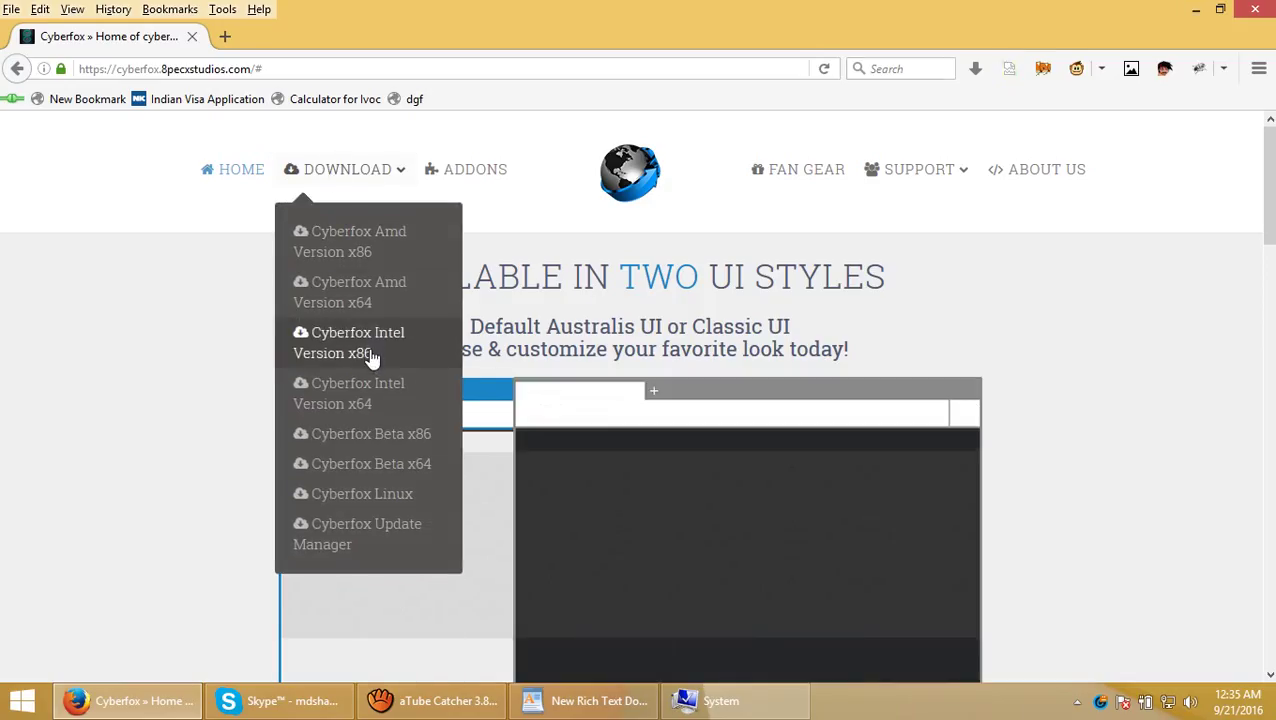
click(362, 401)
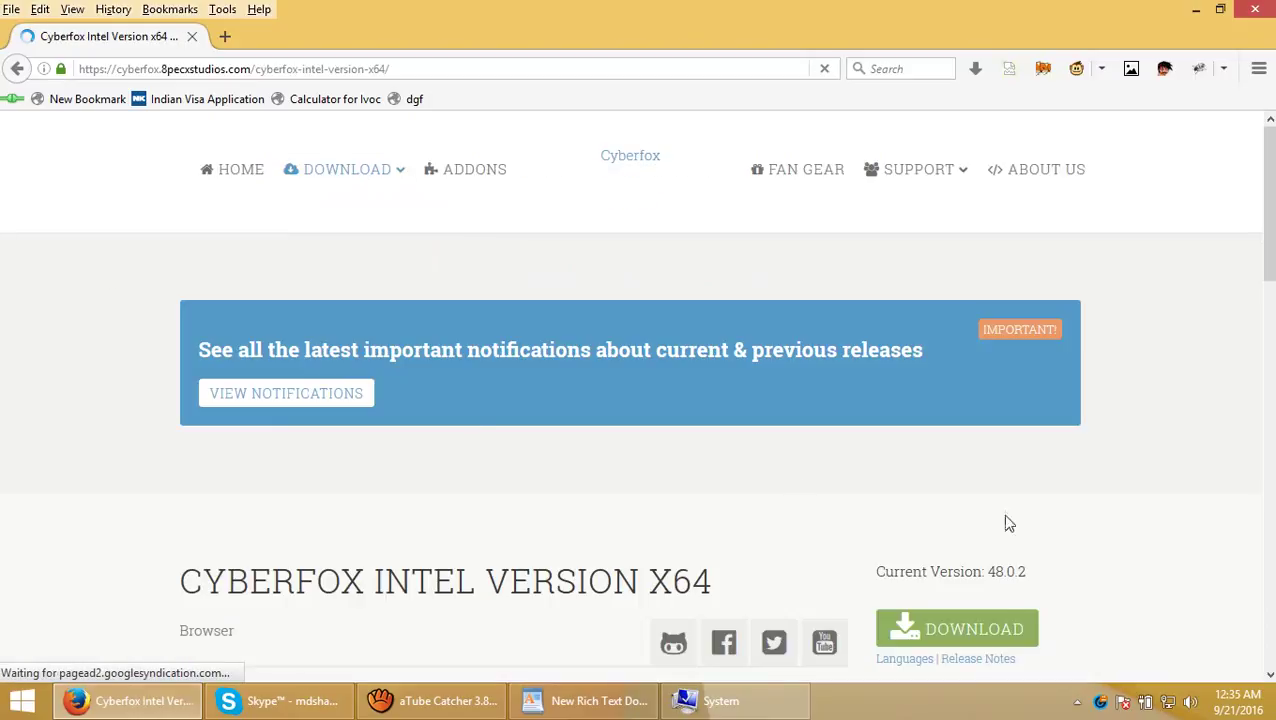
Step: Download the Cyberfox 48.0.2 64-bit Intel installer from the SourceForge mirror
click(935, 628)
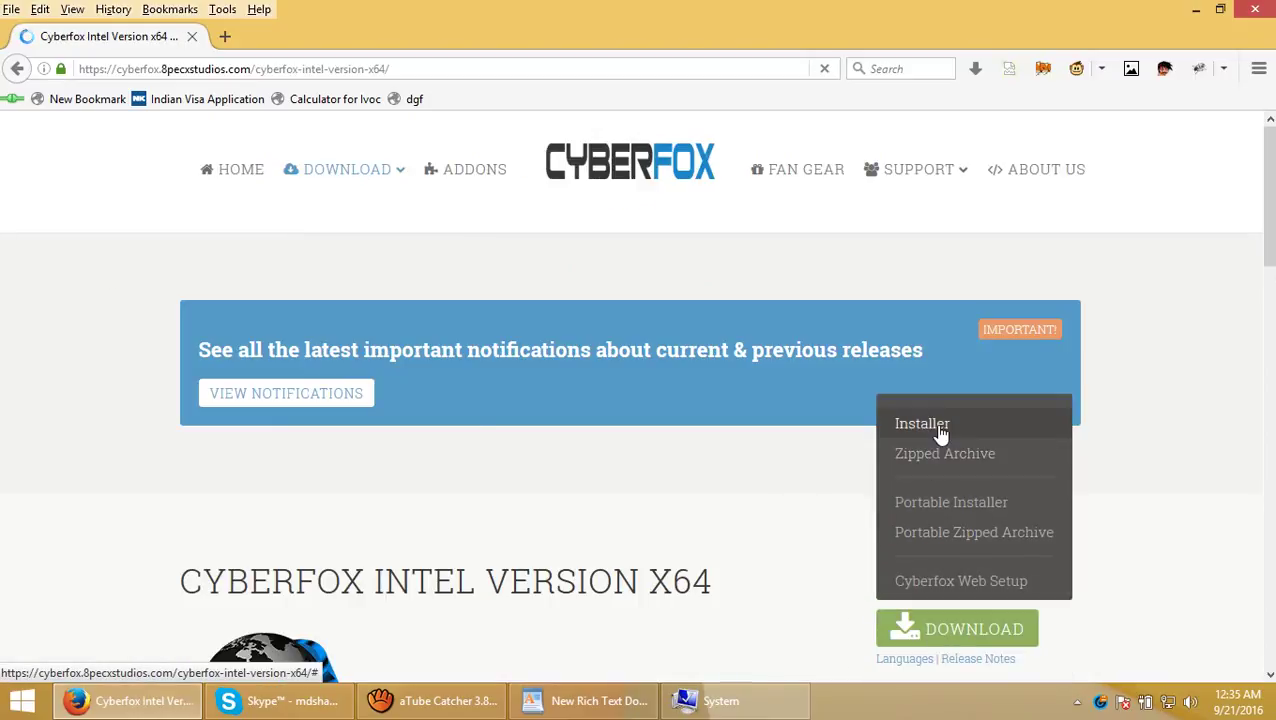
click(940, 428)
click(565, 318)
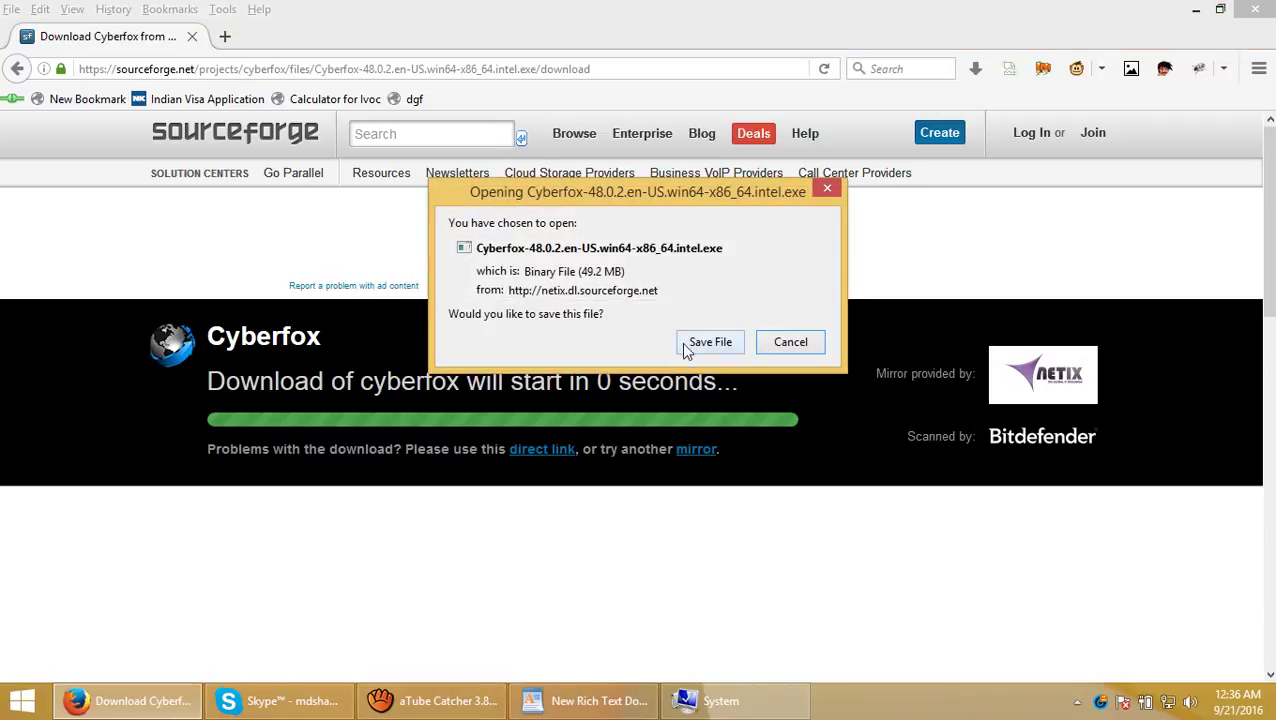
Step: Abandon the installer save and show ci1gni8d.default.zip in the Downloads folder
click(688, 341)
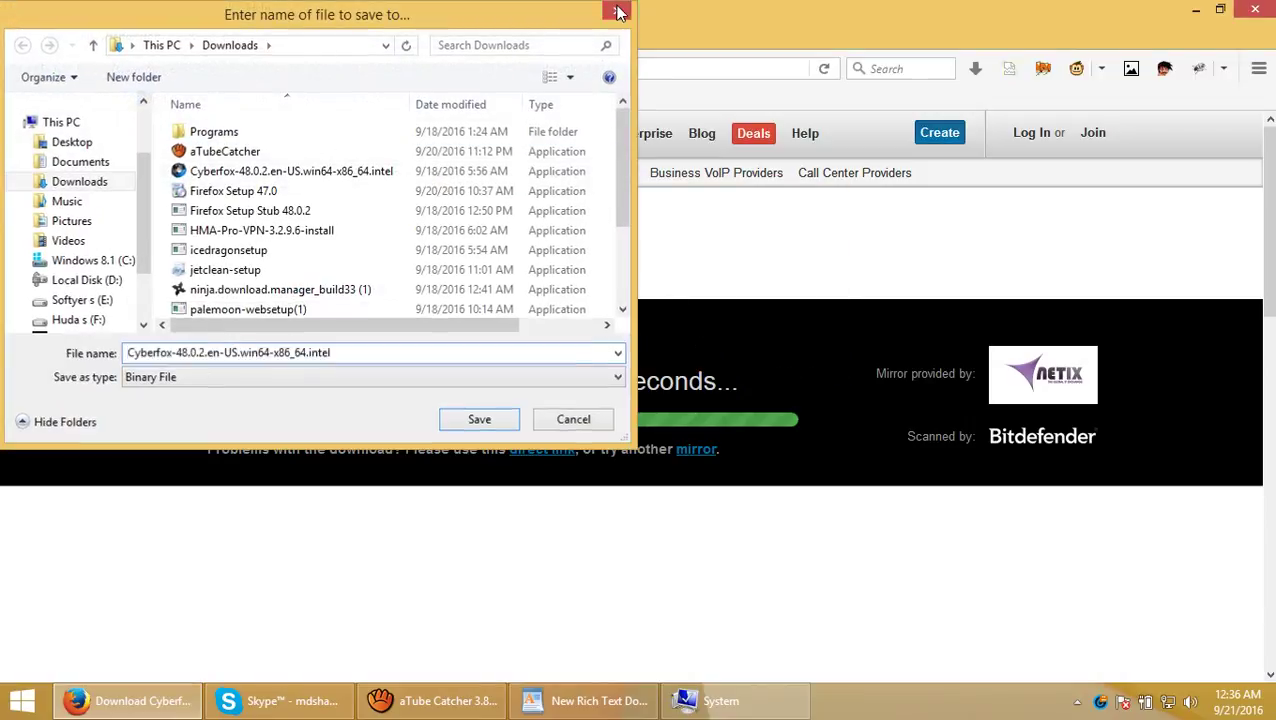
click(617, 10)
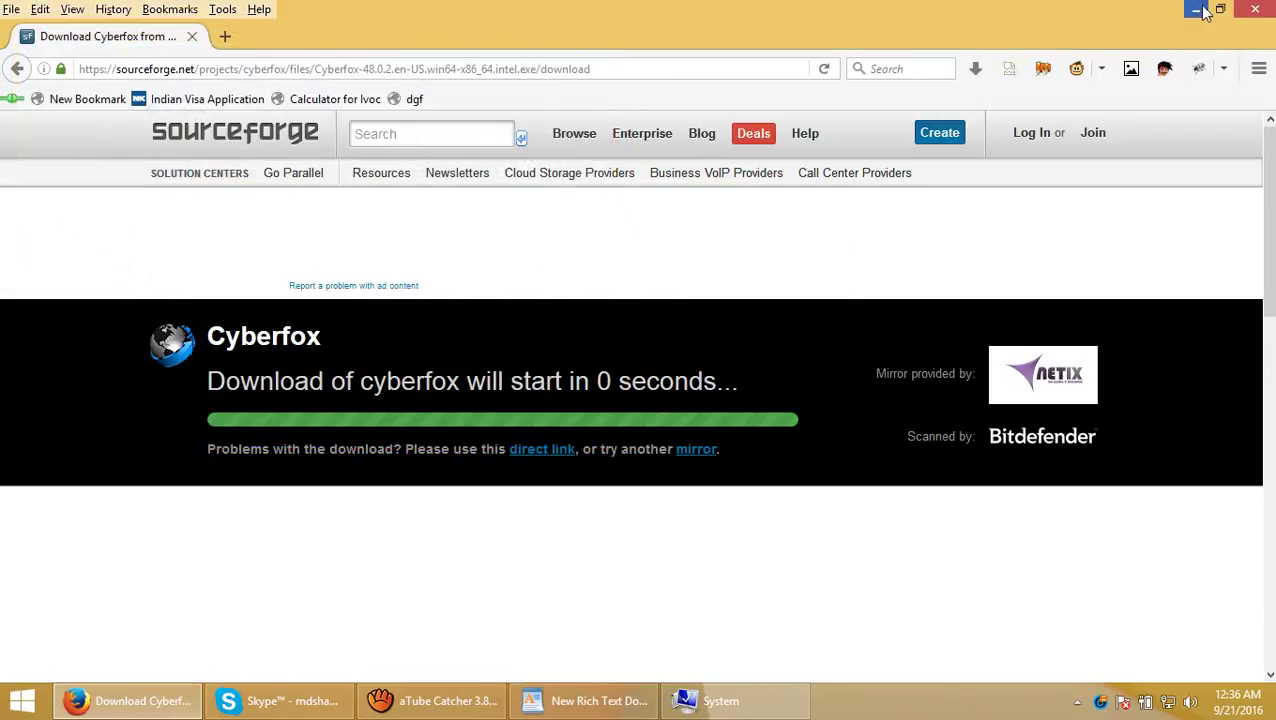
click(978, 68)
click(977, 9)
click(977, 68)
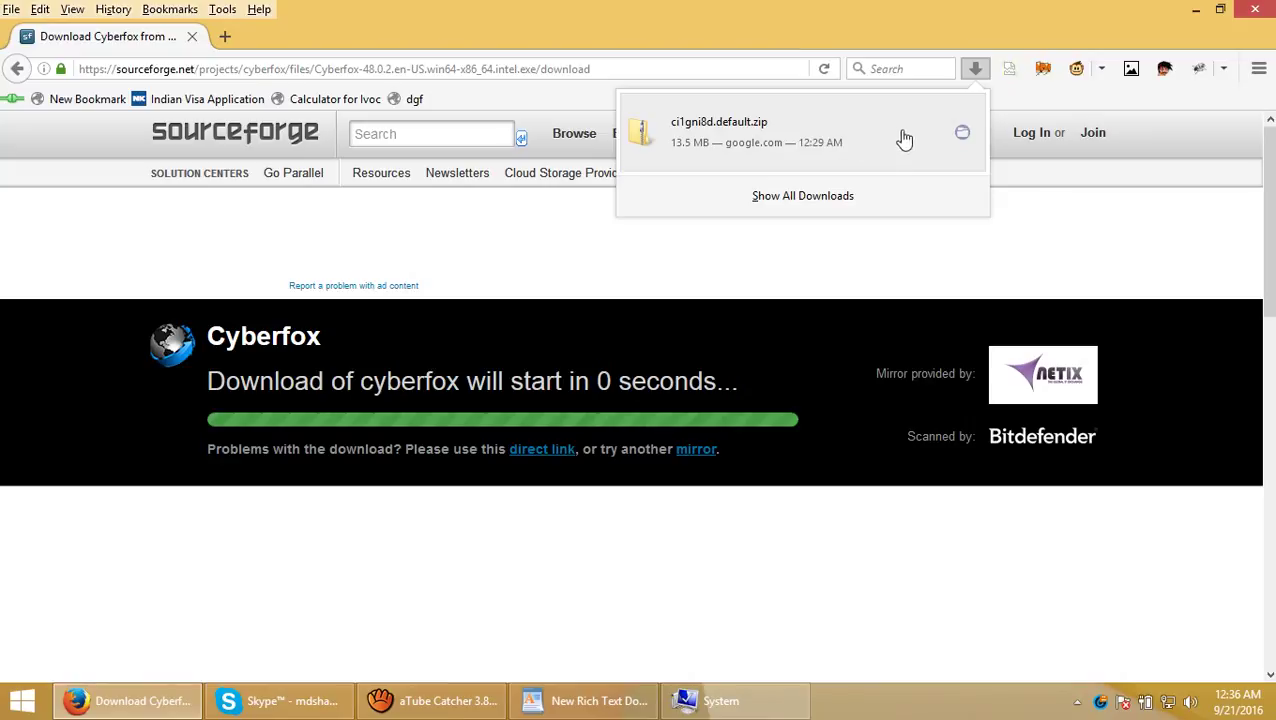
click(963, 136)
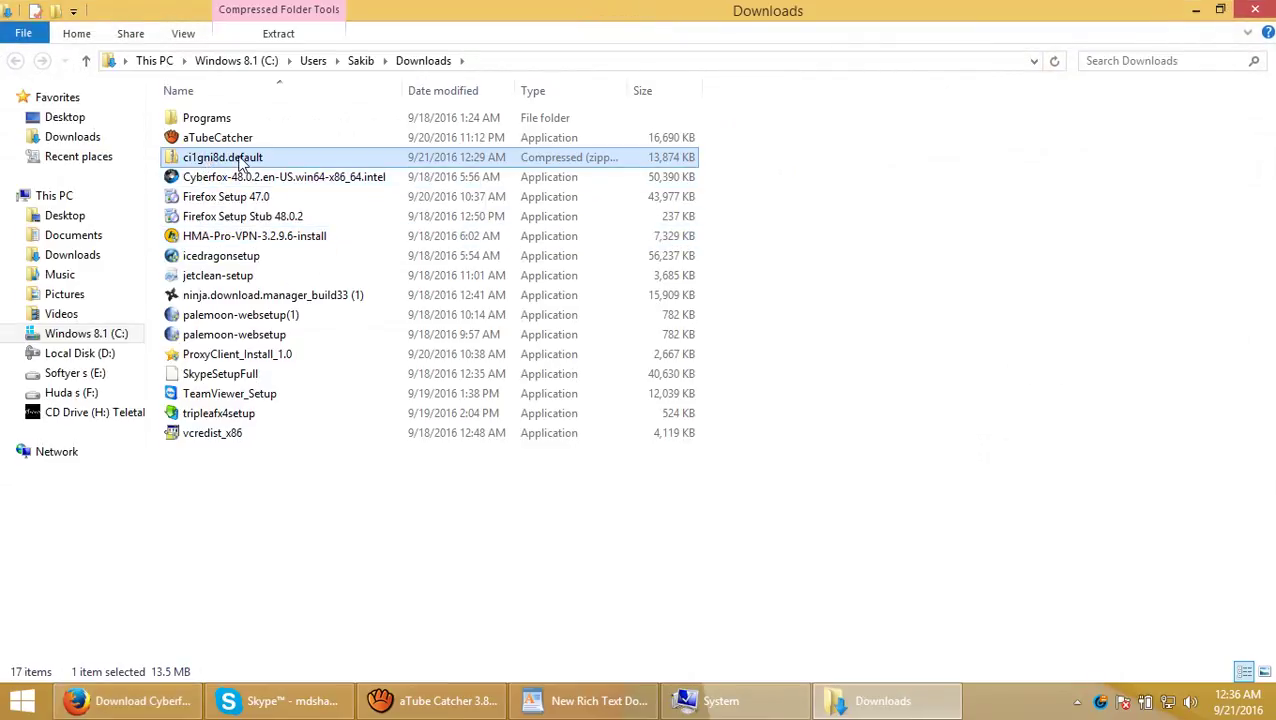
Step: Open the ci1gni8d.default zip and its inner profile folder
right_click(240, 163)
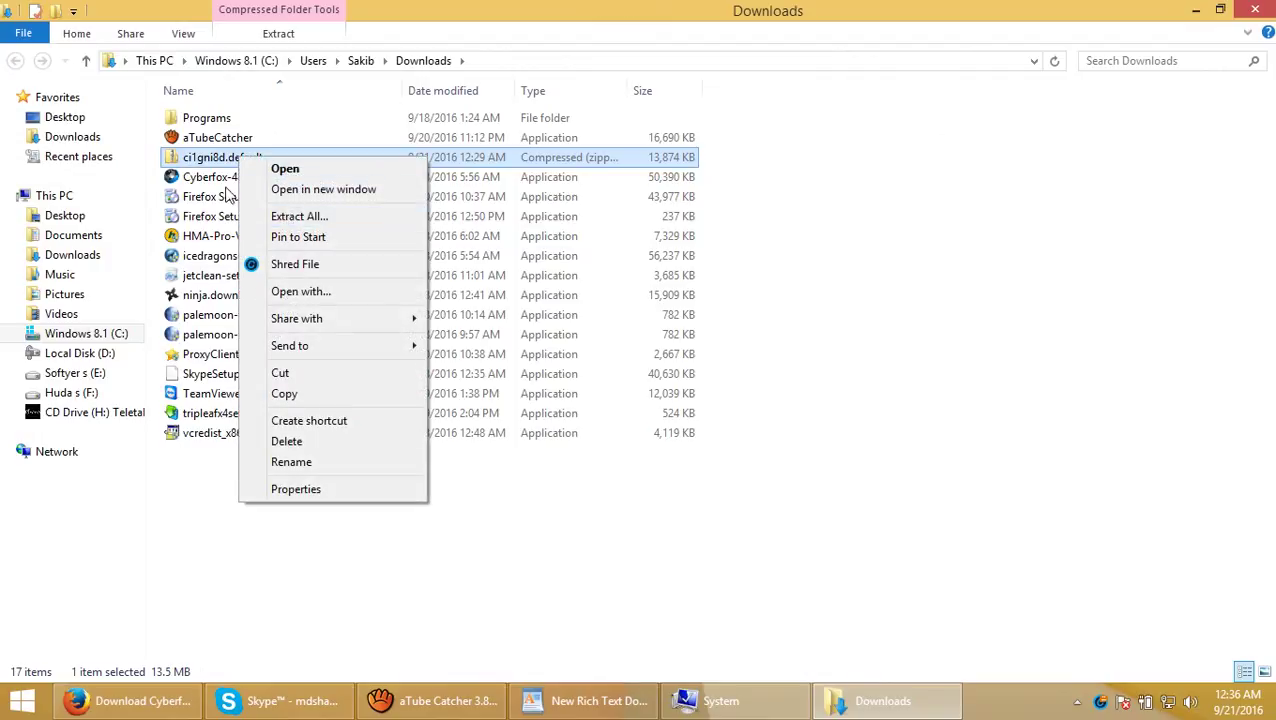
click(196, 160)
click(197, 160)
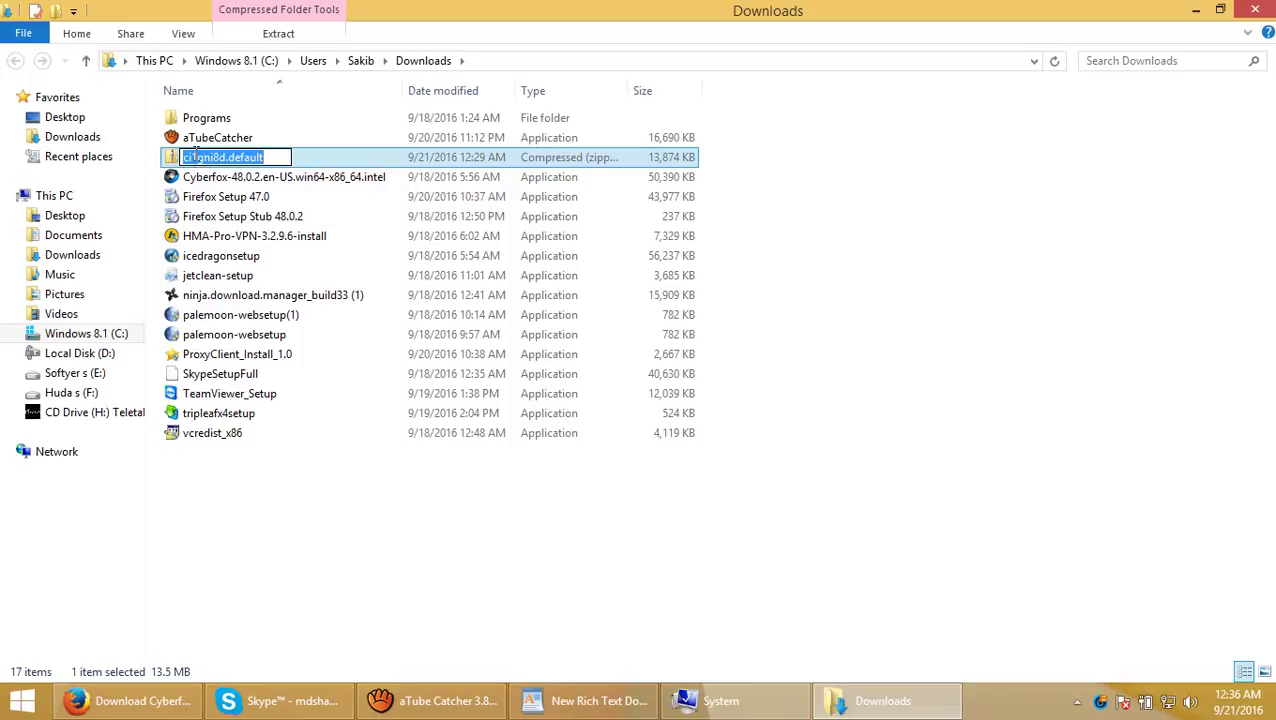
double_click(304, 160)
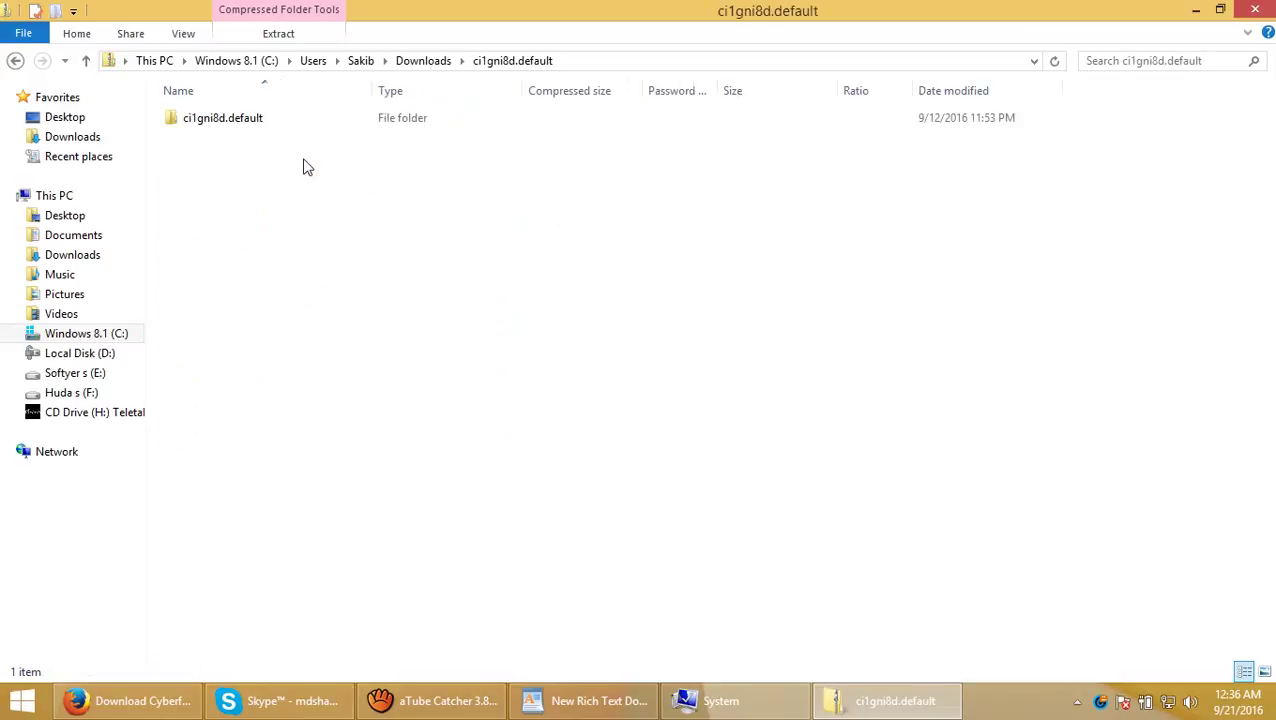
double_click(265, 122)
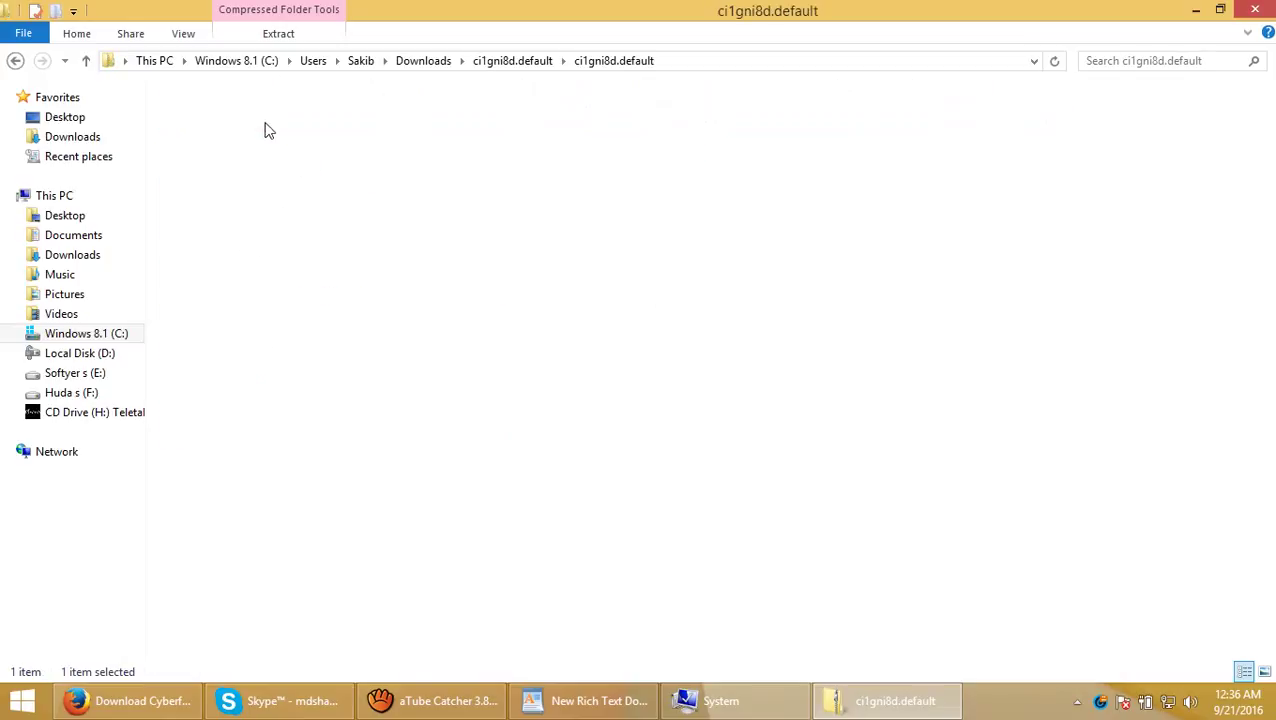
Step: Copy all 47 profile items, then minimize File Explorer
click(234, 158)
click(210, 137)
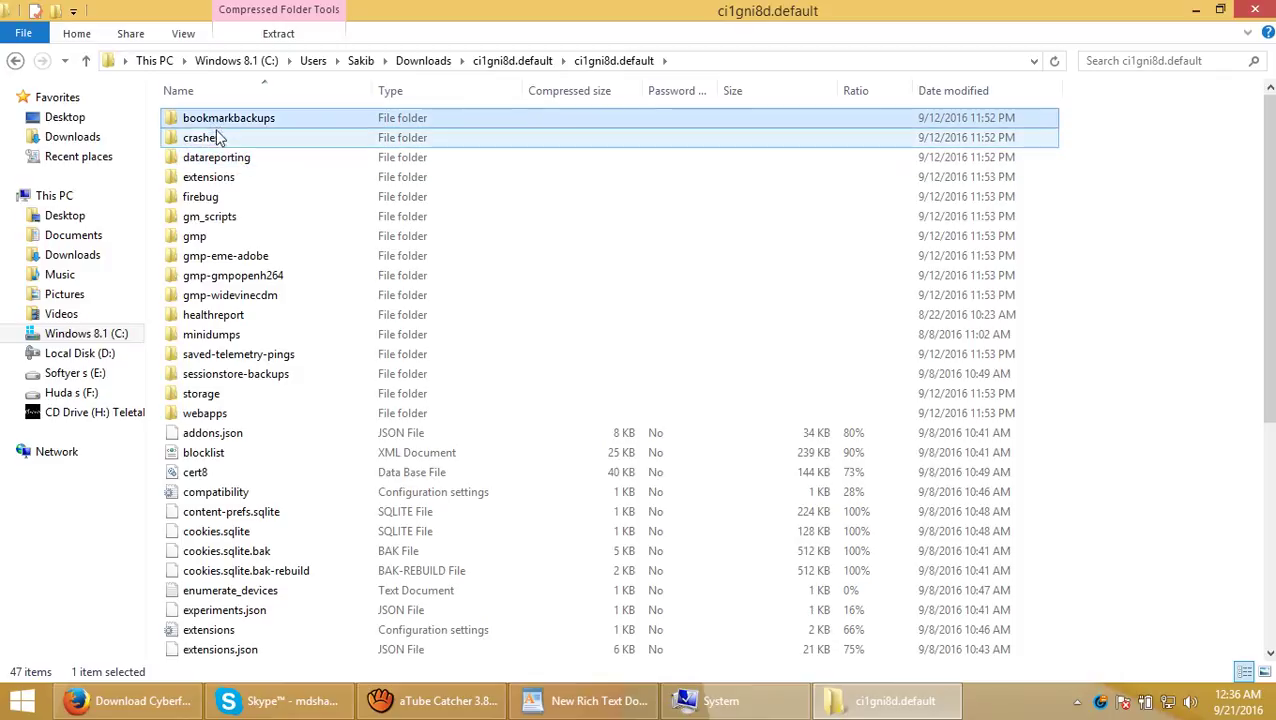
click(205, 198)
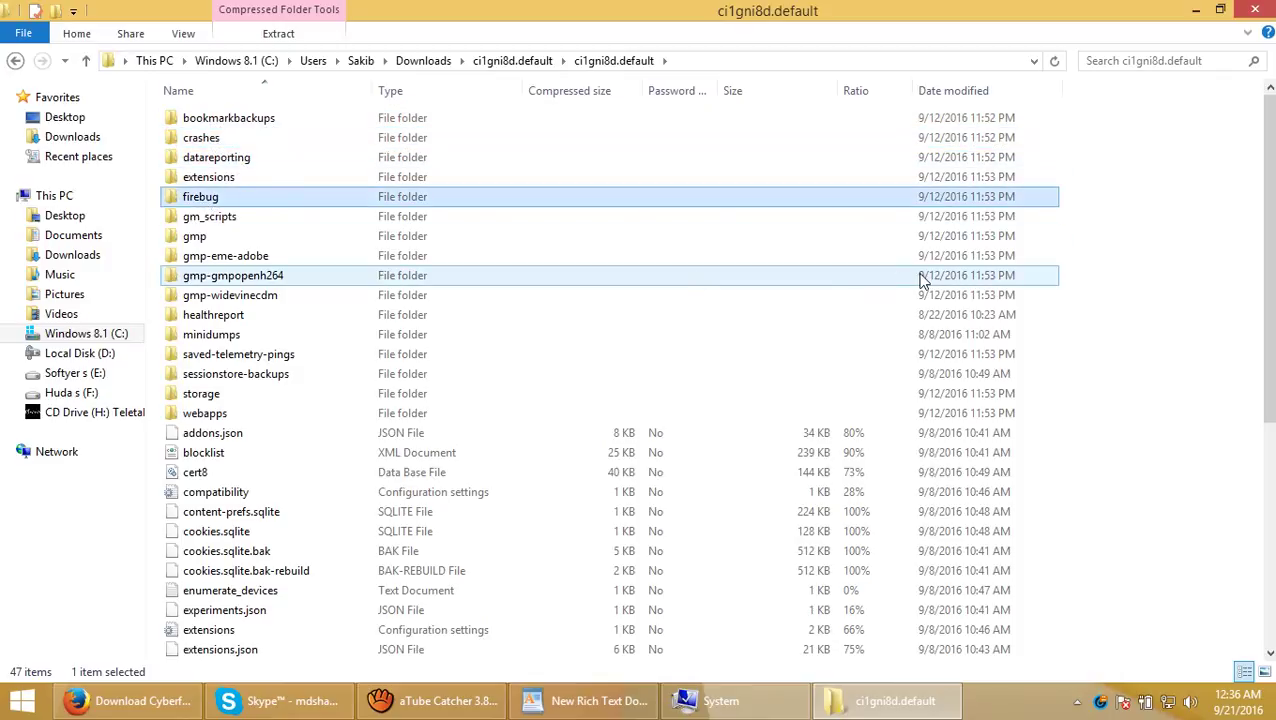
click(1089, 203)
key(ctrl+a)
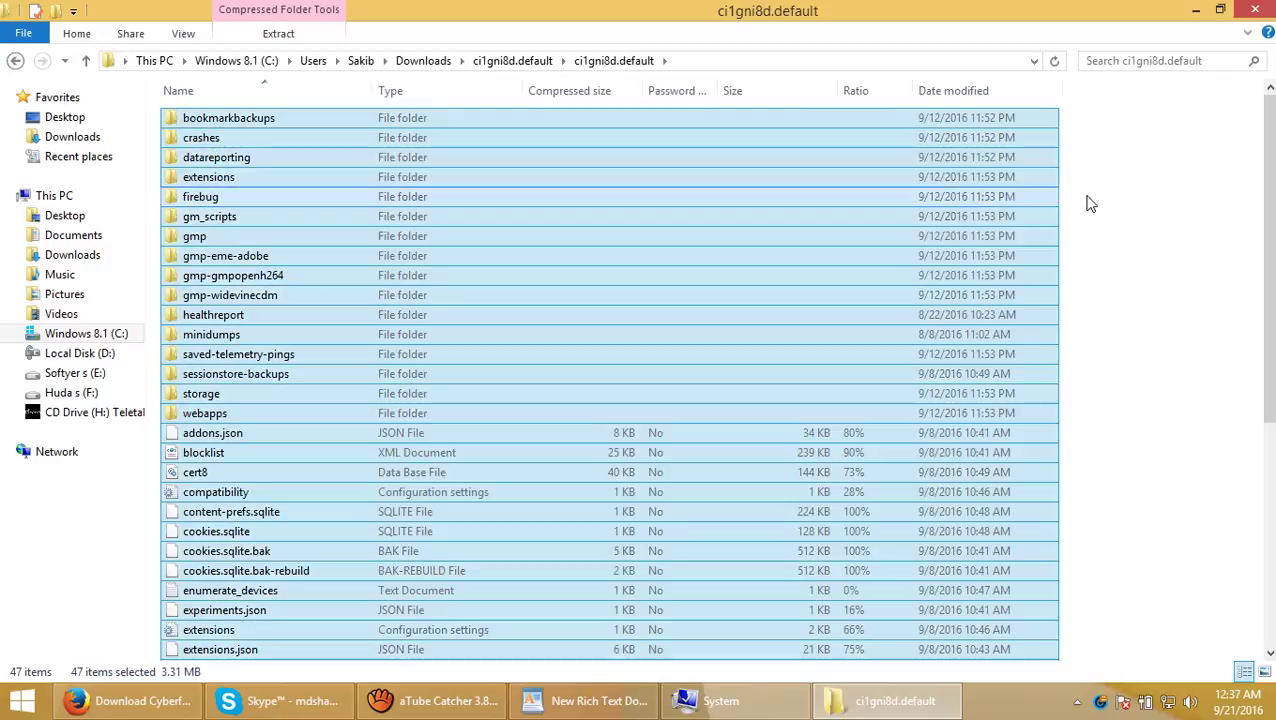
right_click(757, 237)
click(795, 318)
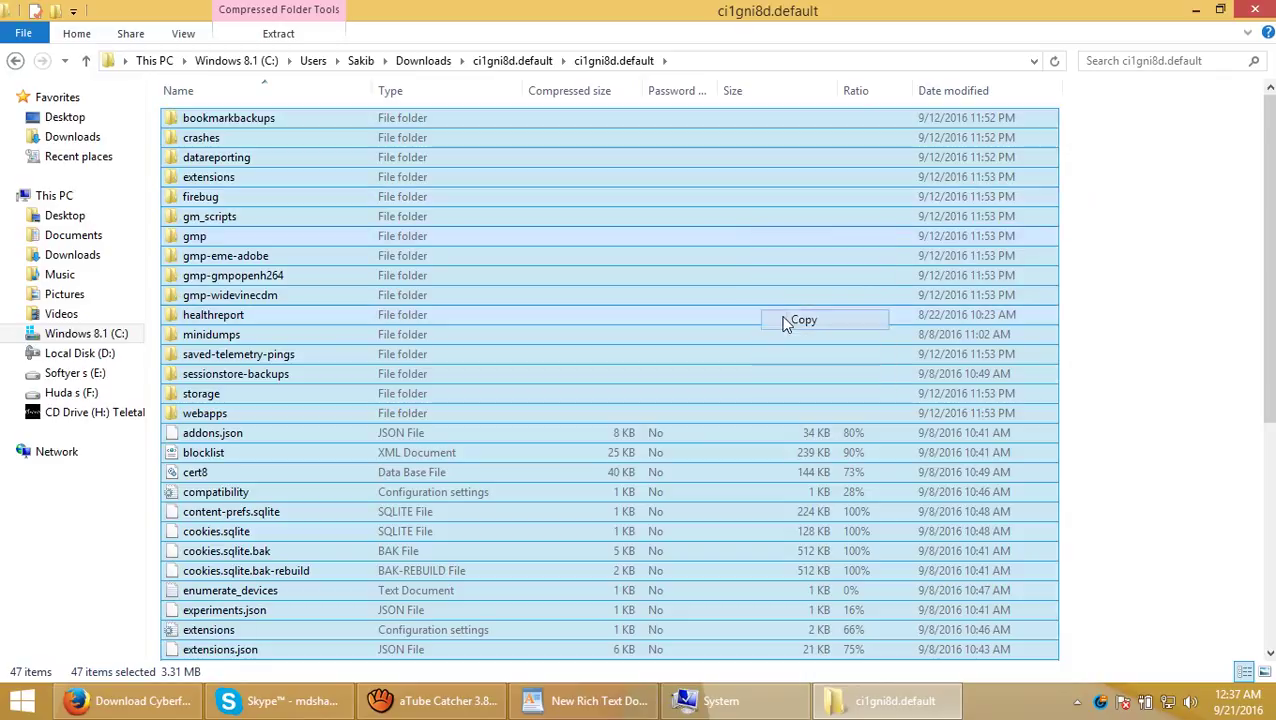
click(1195, 9)
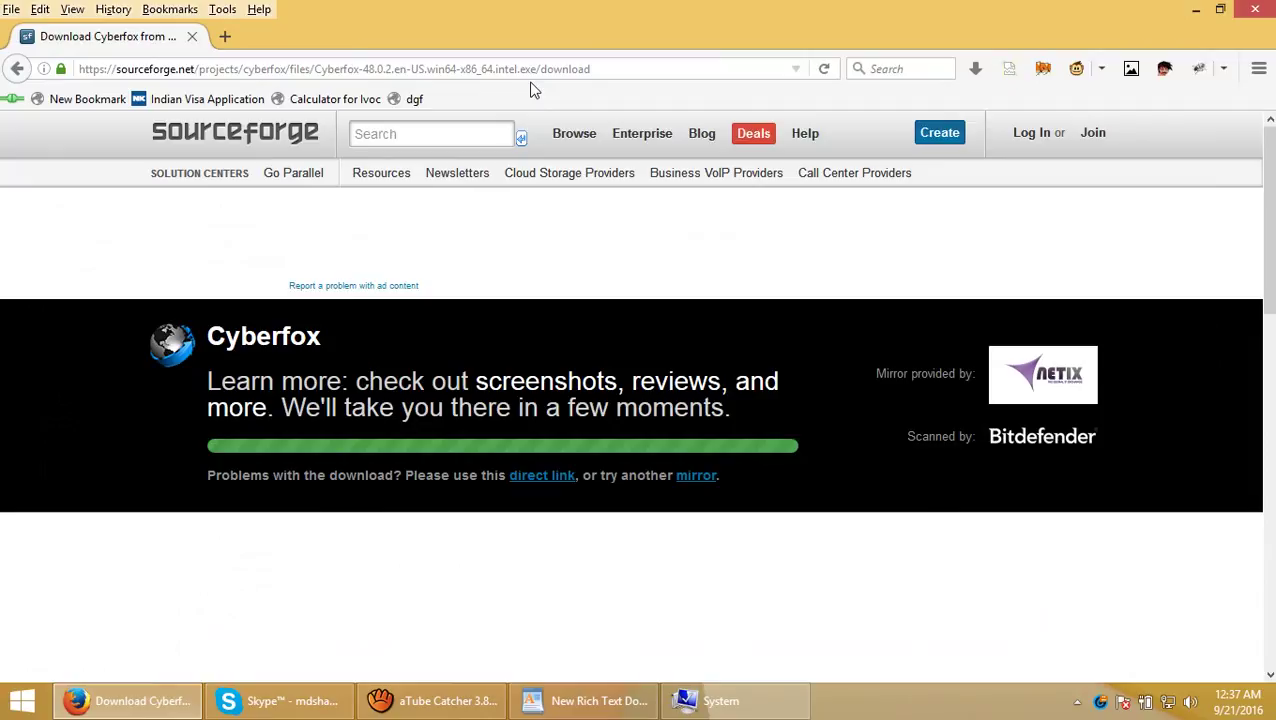
Step: Close the System window and the browser, then refresh the desktop
click(715, 700)
click(1255, 9)
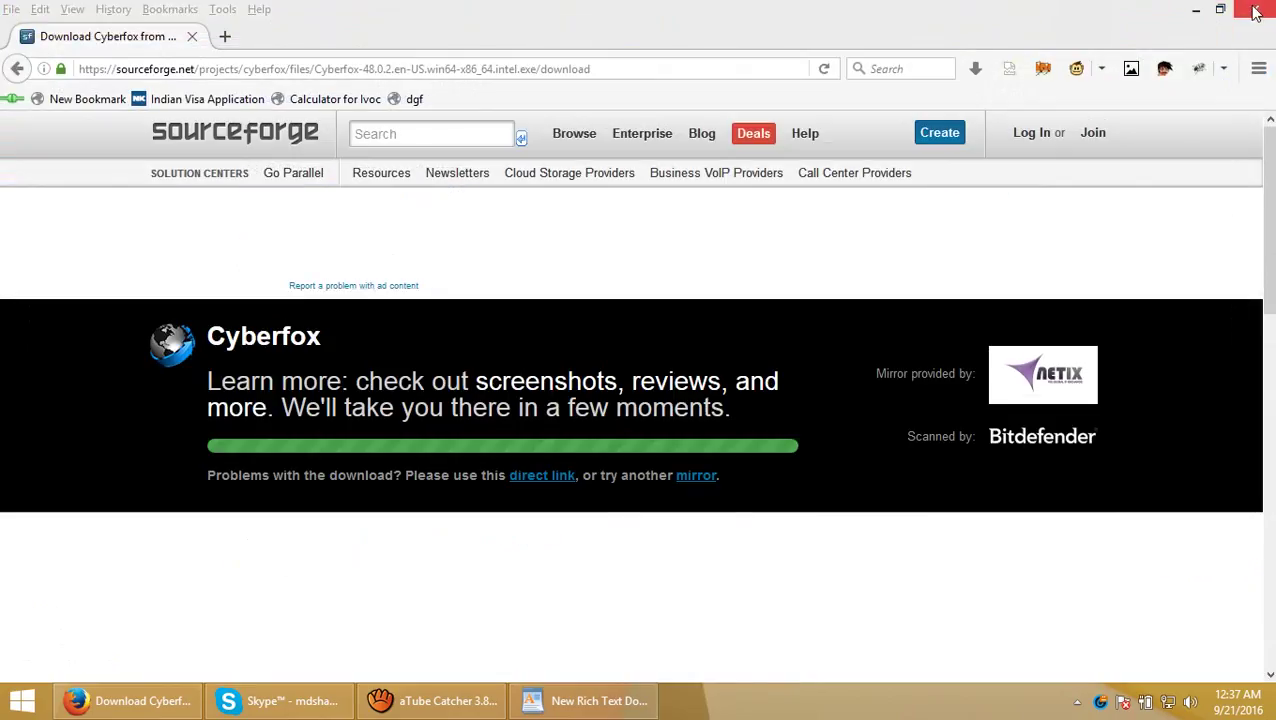
click(1255, 9)
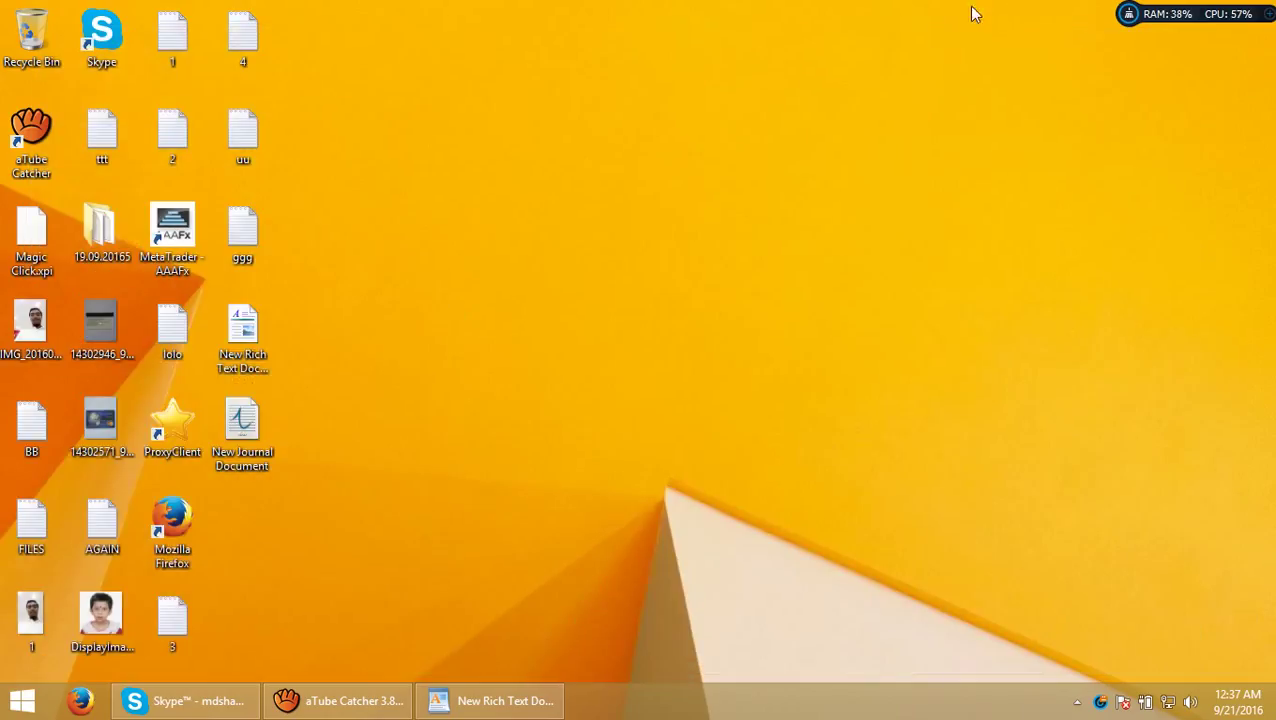
right_click(850, 102)
click(838, 155)
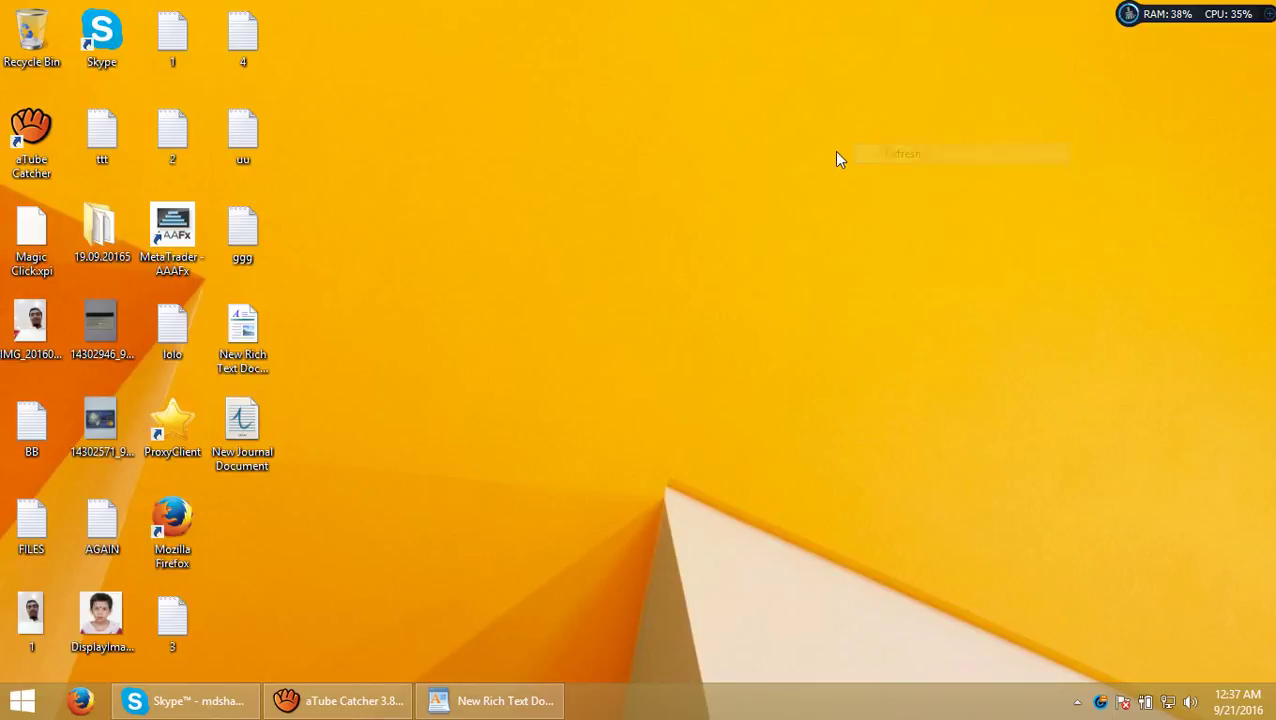
Step: Run %appdata% from the Run dialog to open the Roaming folder
key(super)
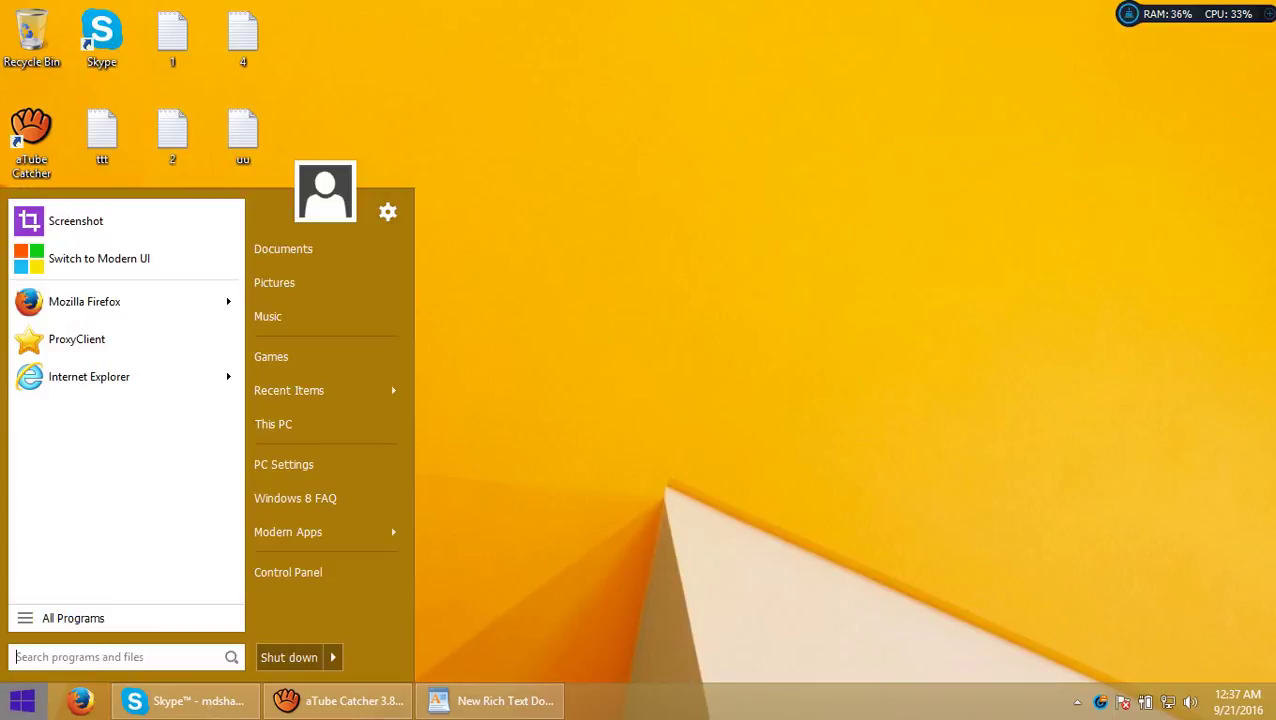
text(run)
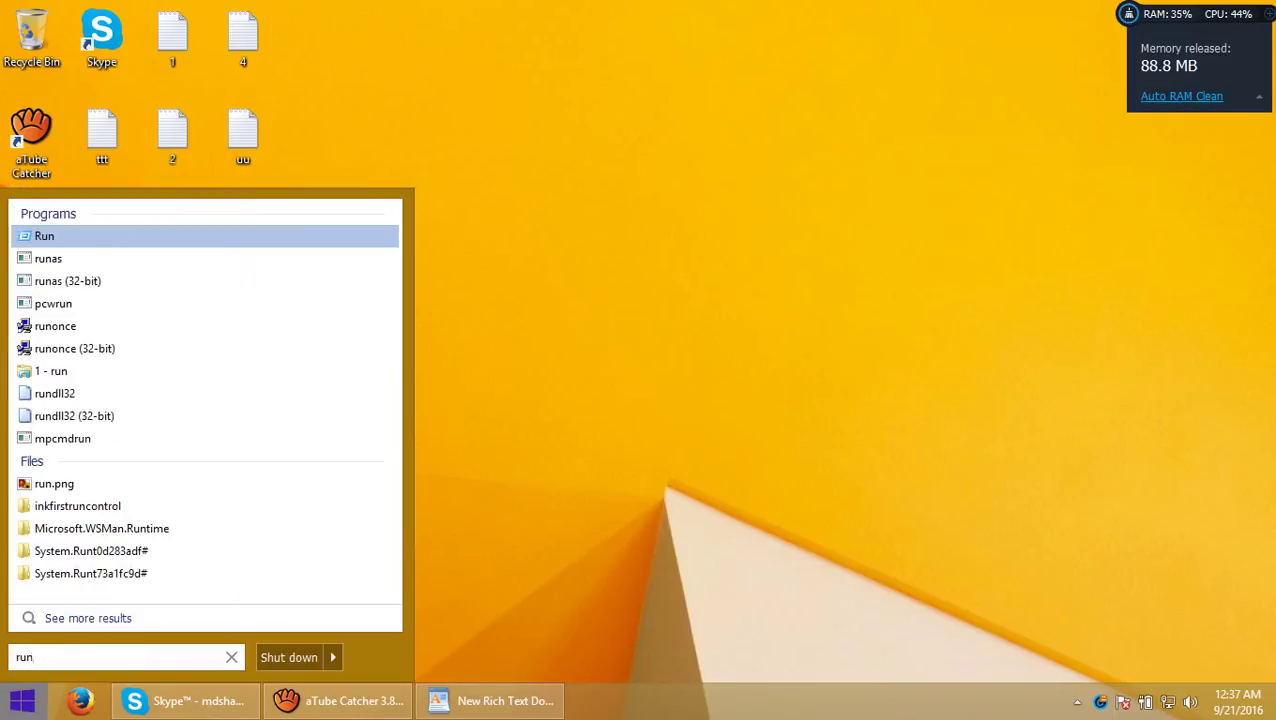
key(Return)
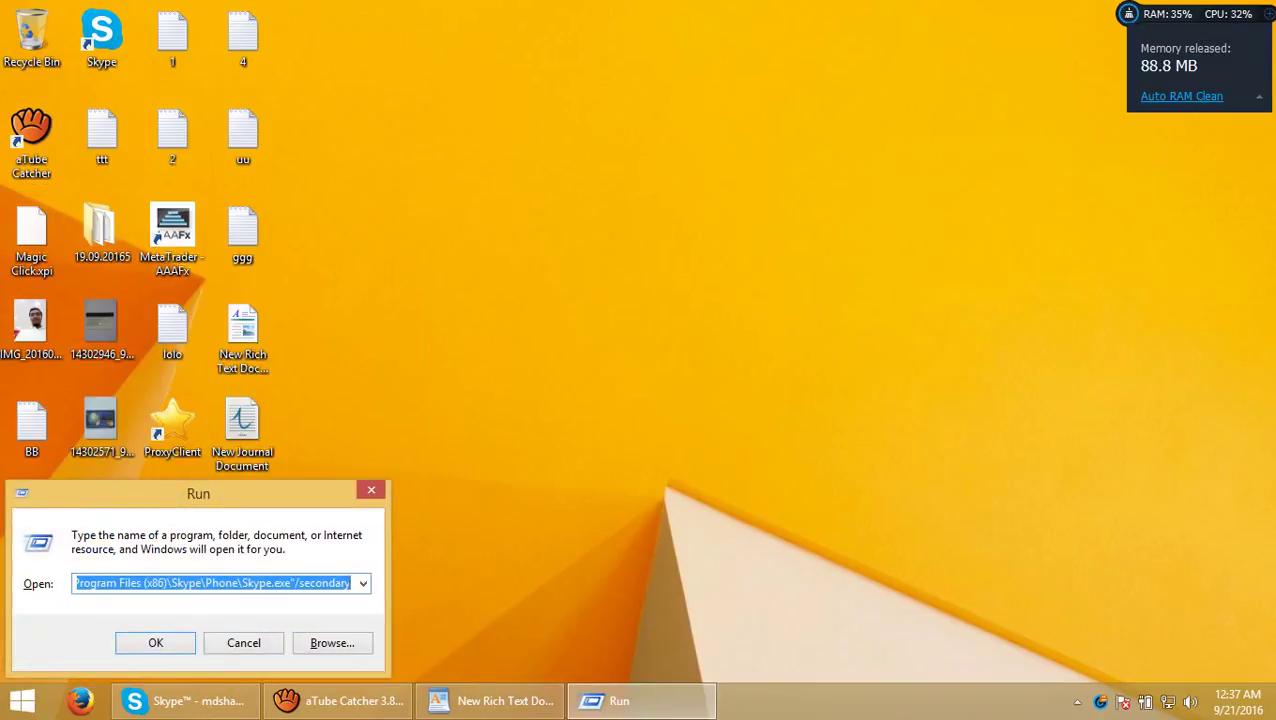
text(A)
key(BackSpace)
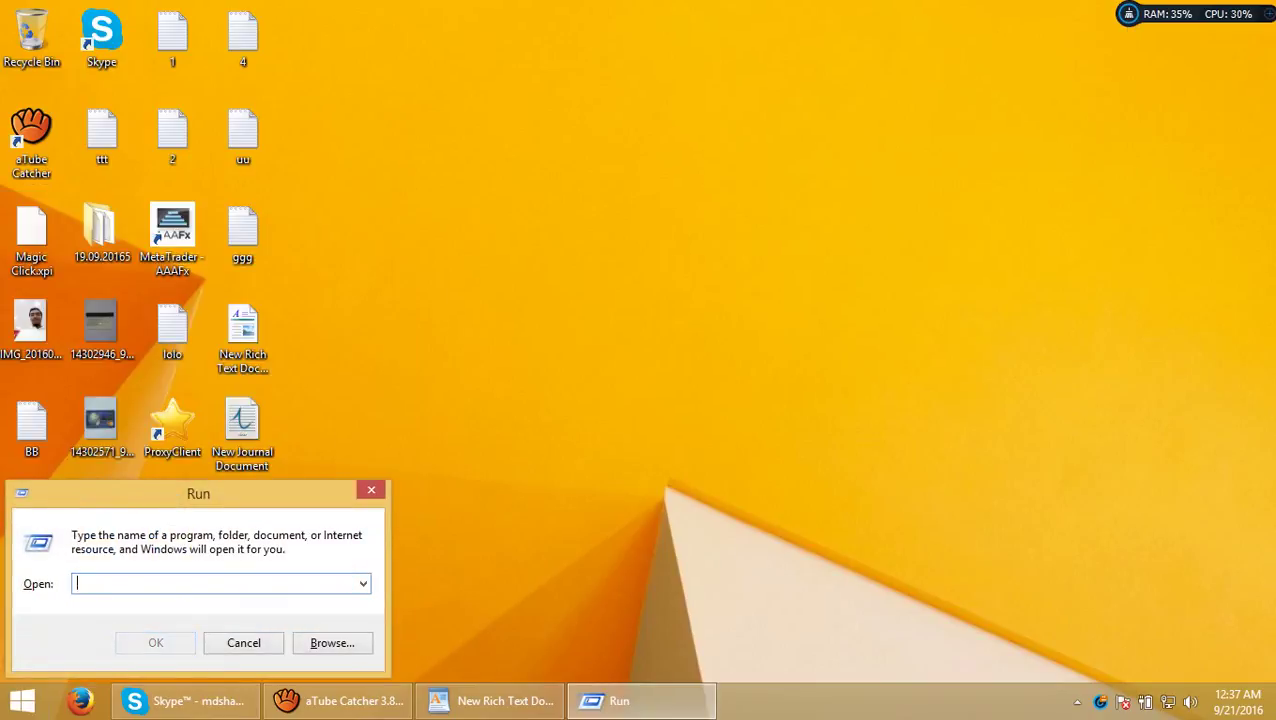
text(%appdata%)
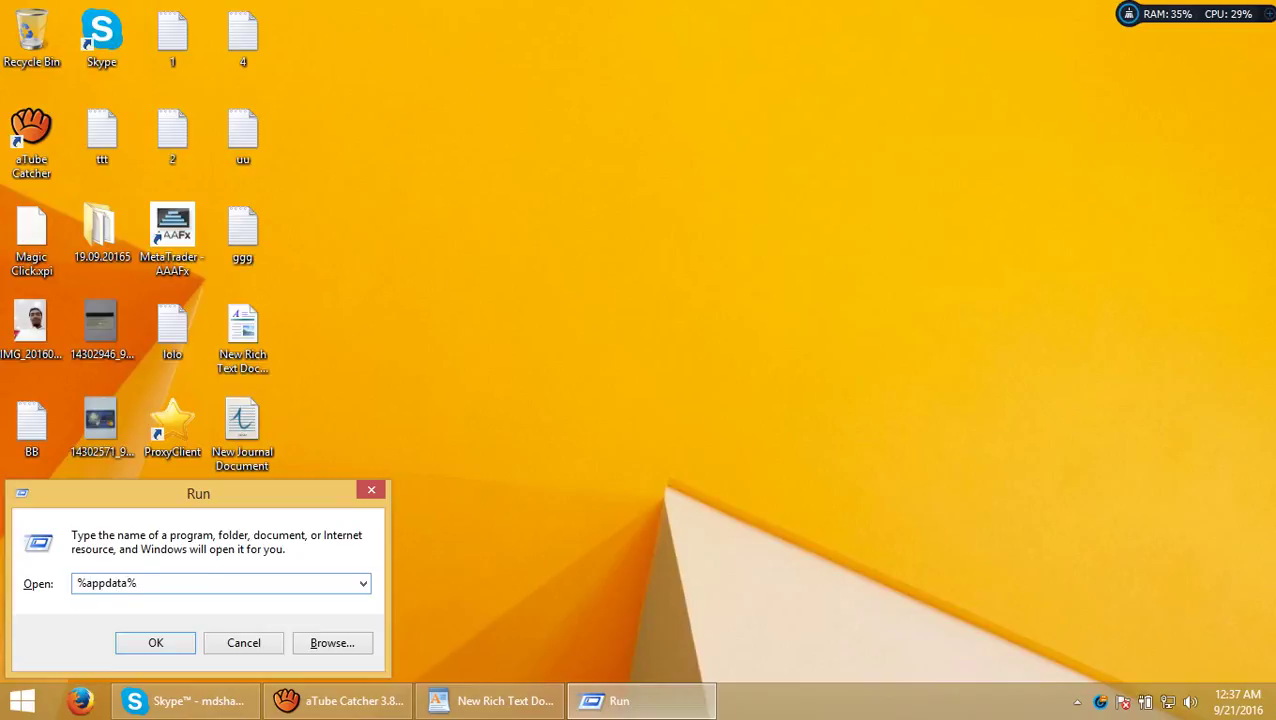
key(Return)
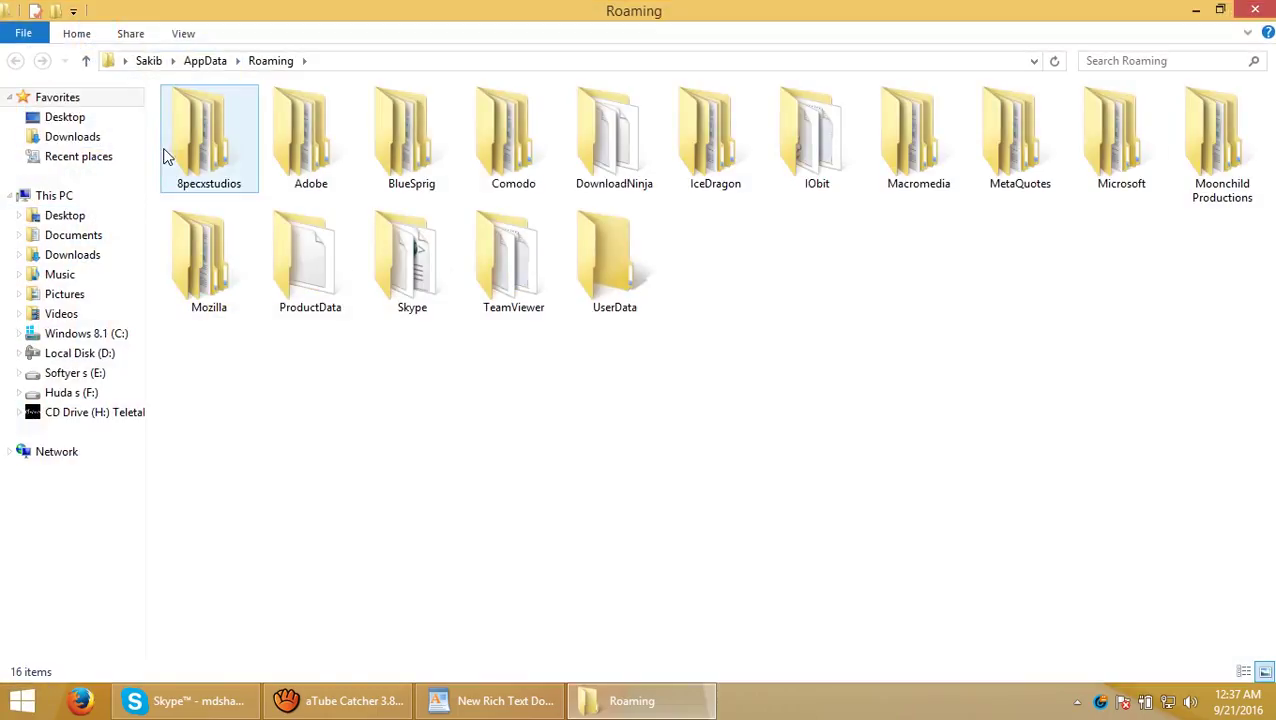
Step: Open the Cyberfox profile folder 8pecxstudios > Cyberfox > Profiles > v2lo6gev.default
click(203, 188)
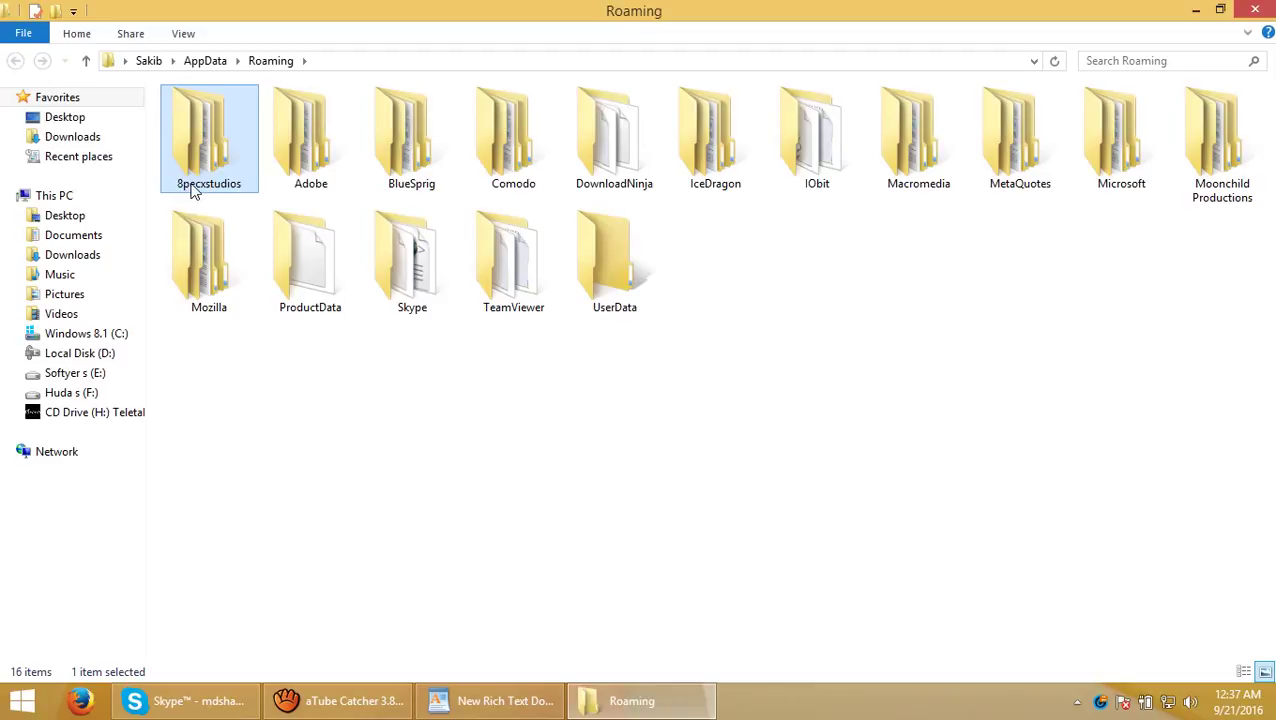
double_click(209, 140)
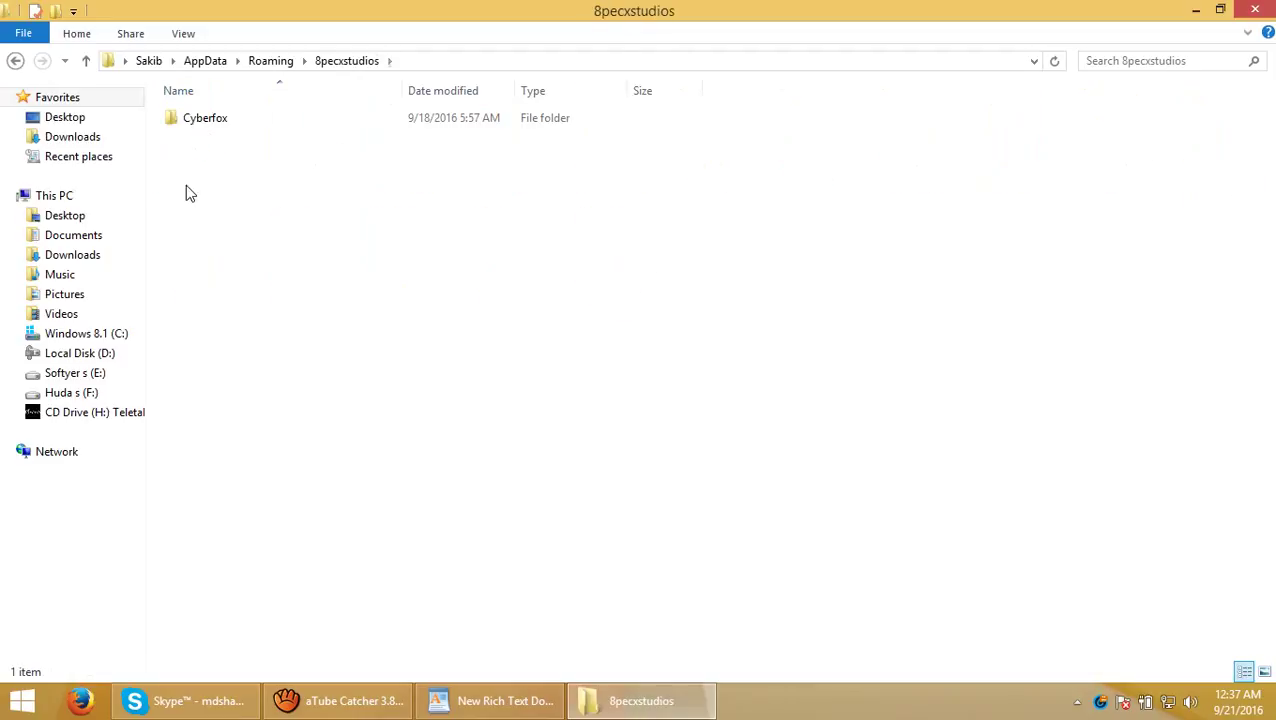
double_click(225, 118)
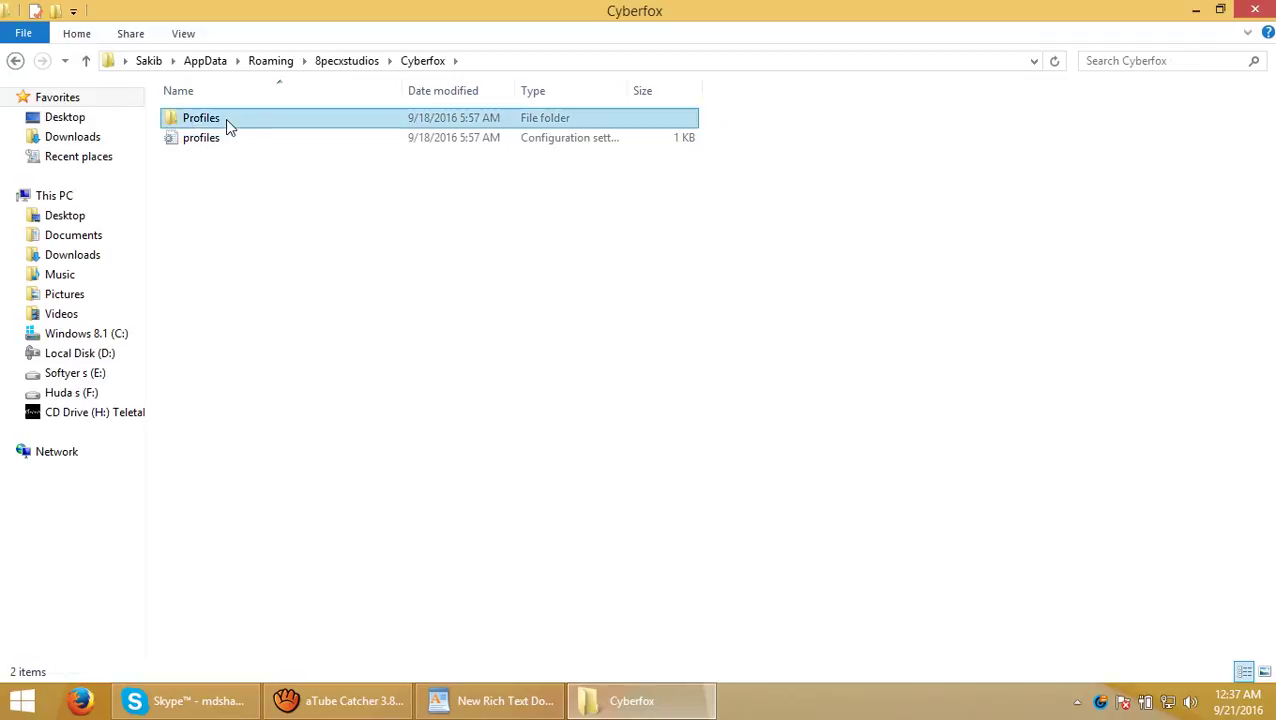
double_click(225, 119)
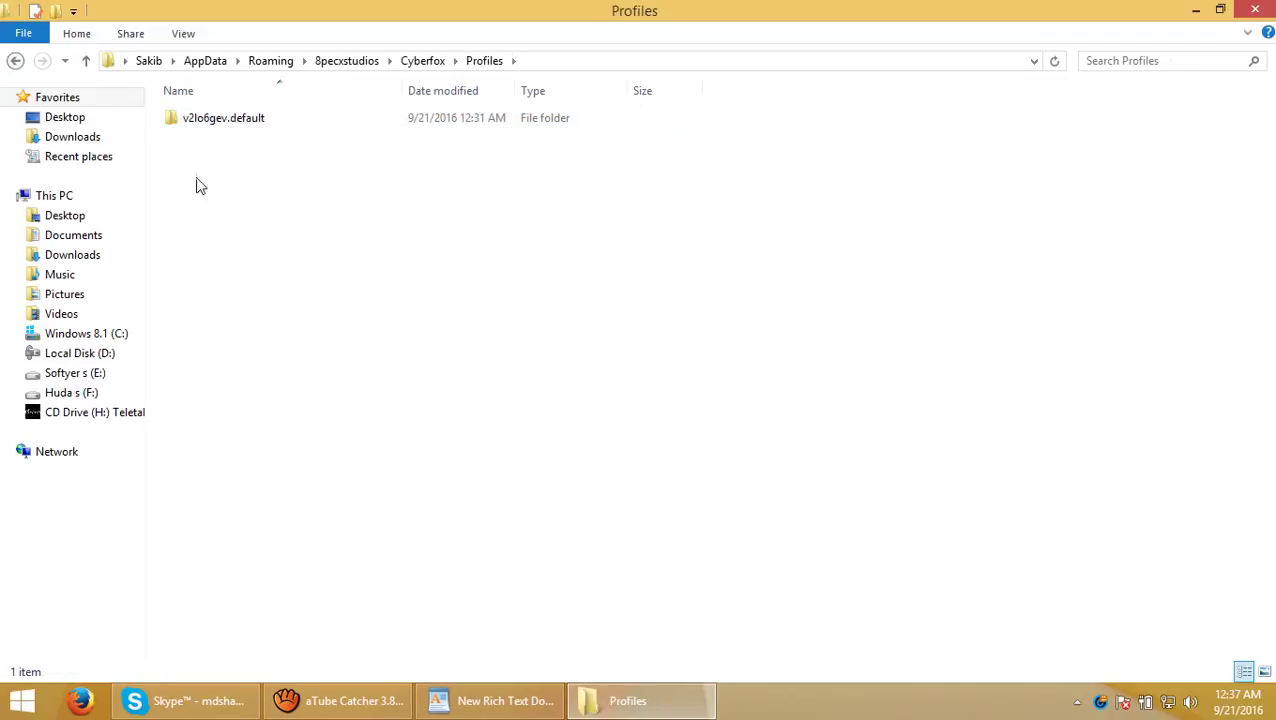
double_click(232, 119)
Step: Replace the profile's 48 old items with the copied files and return to Roaming
click(316, 198)
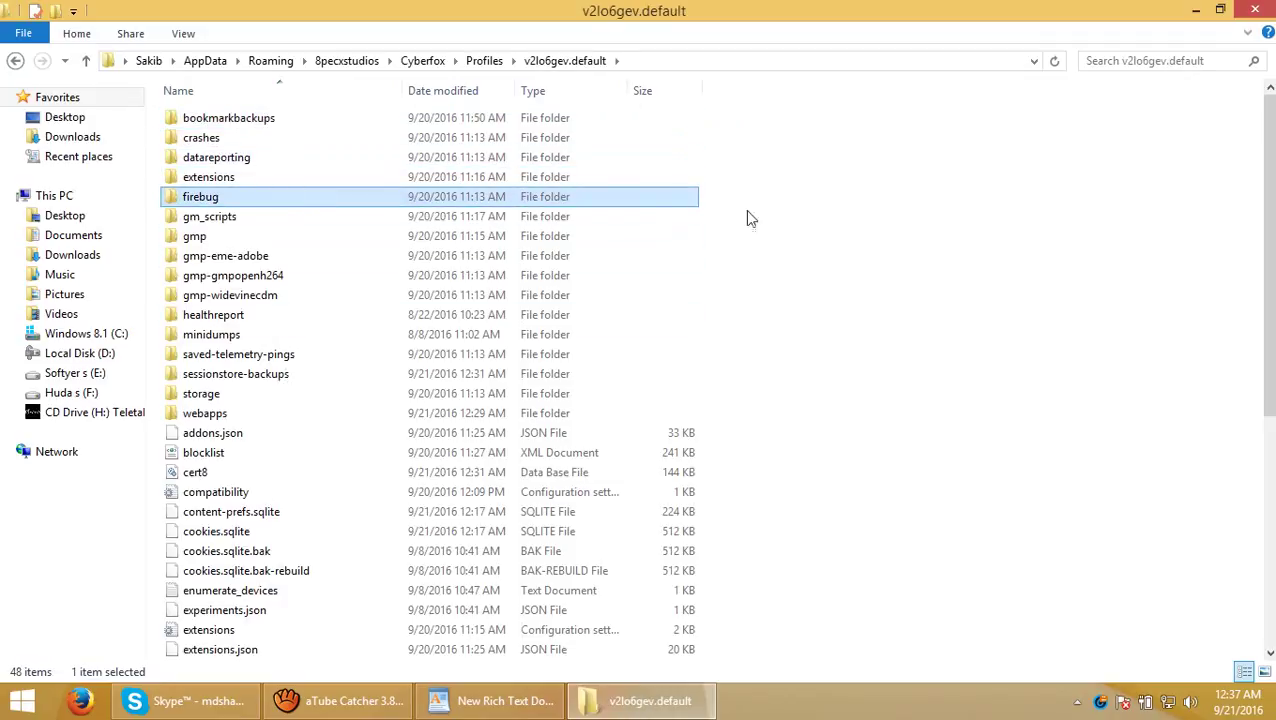
key(ctrl+a)
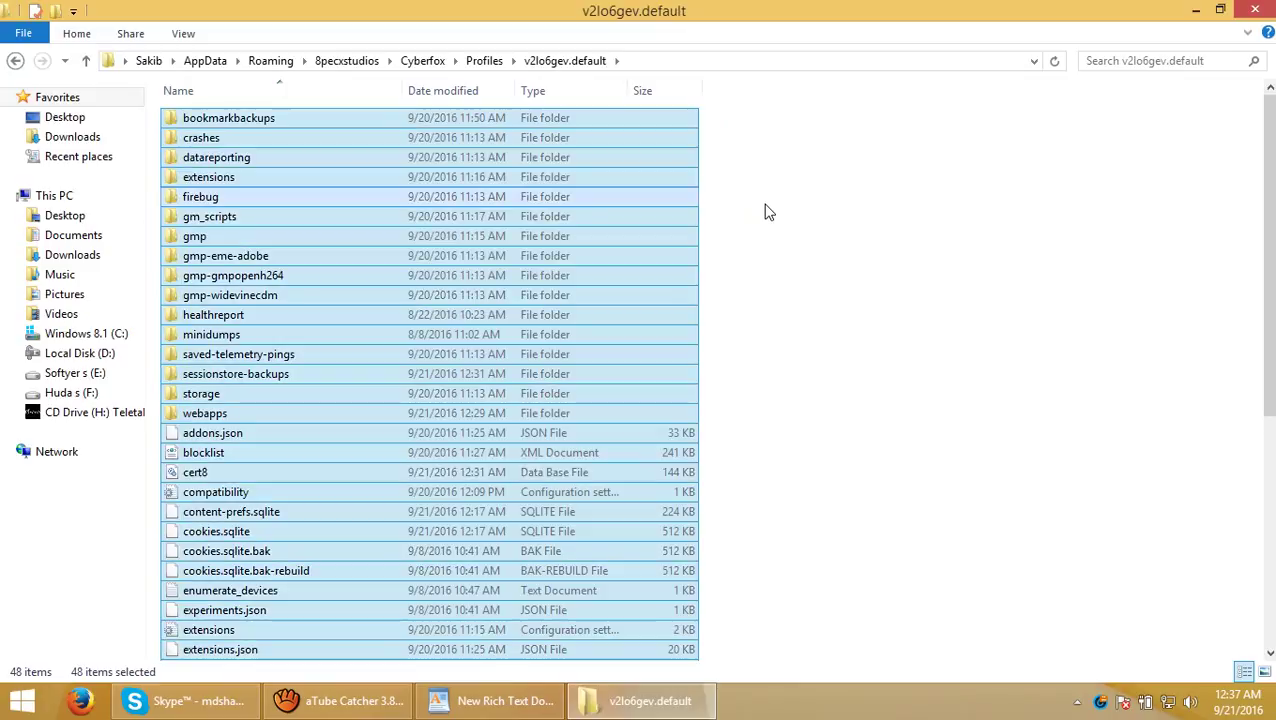
key(Delete)
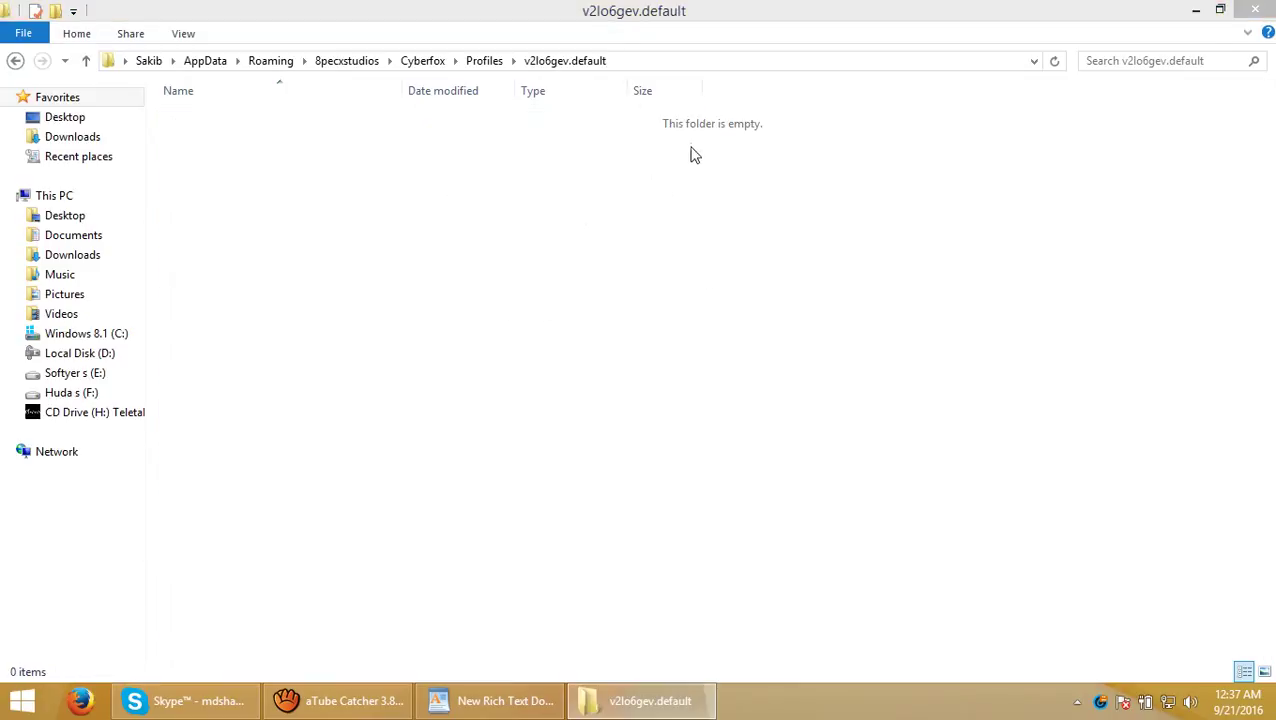
click(360, 250)
right_click(359, 247)
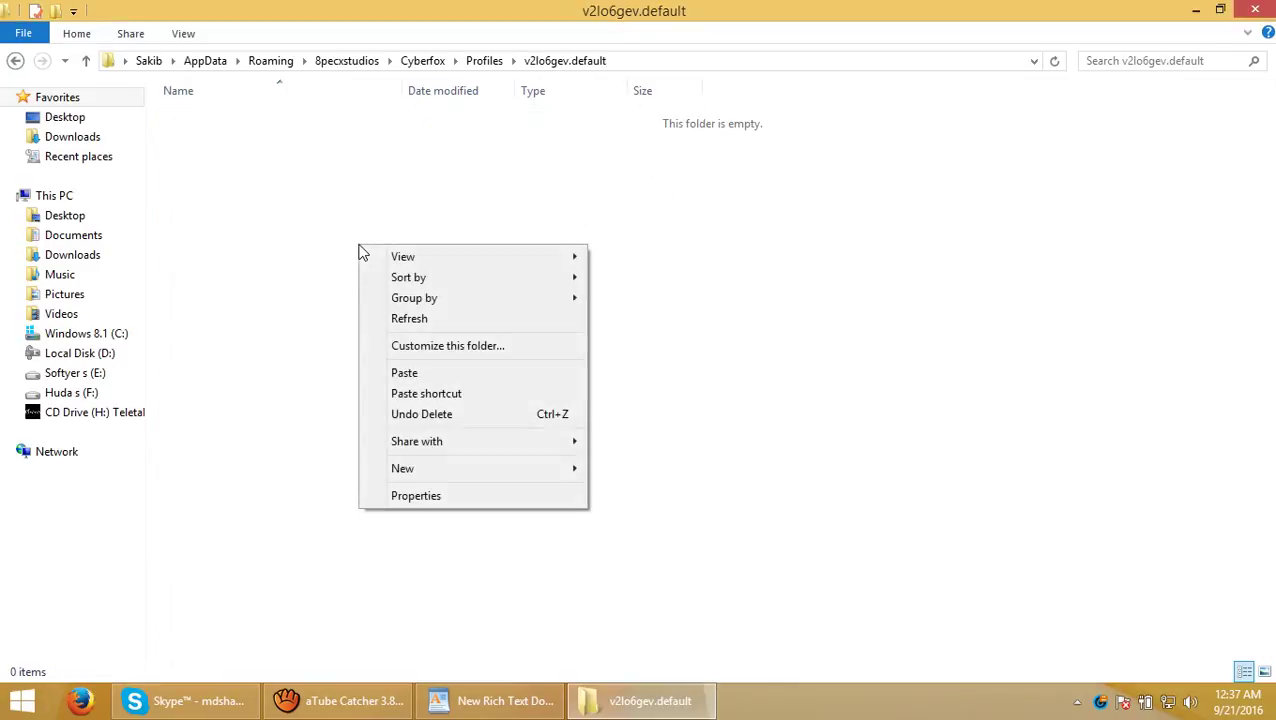
click(409, 372)
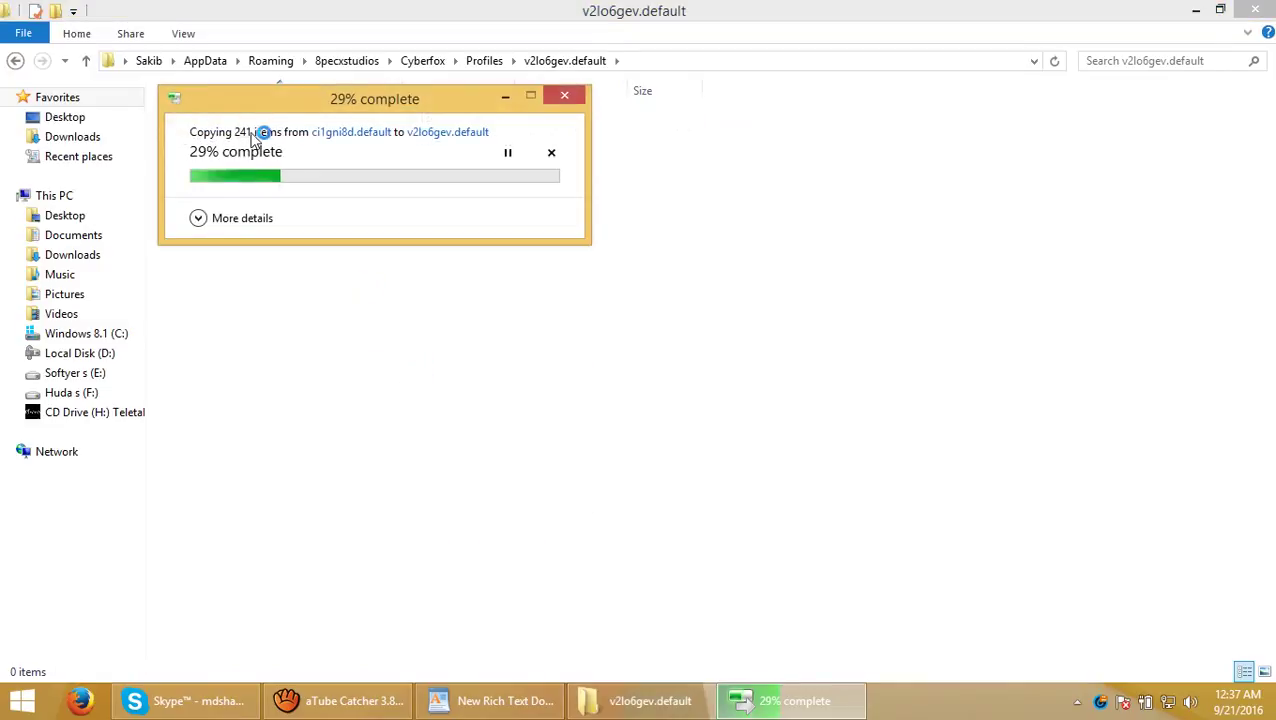
click(15, 62)
click(15, 62)
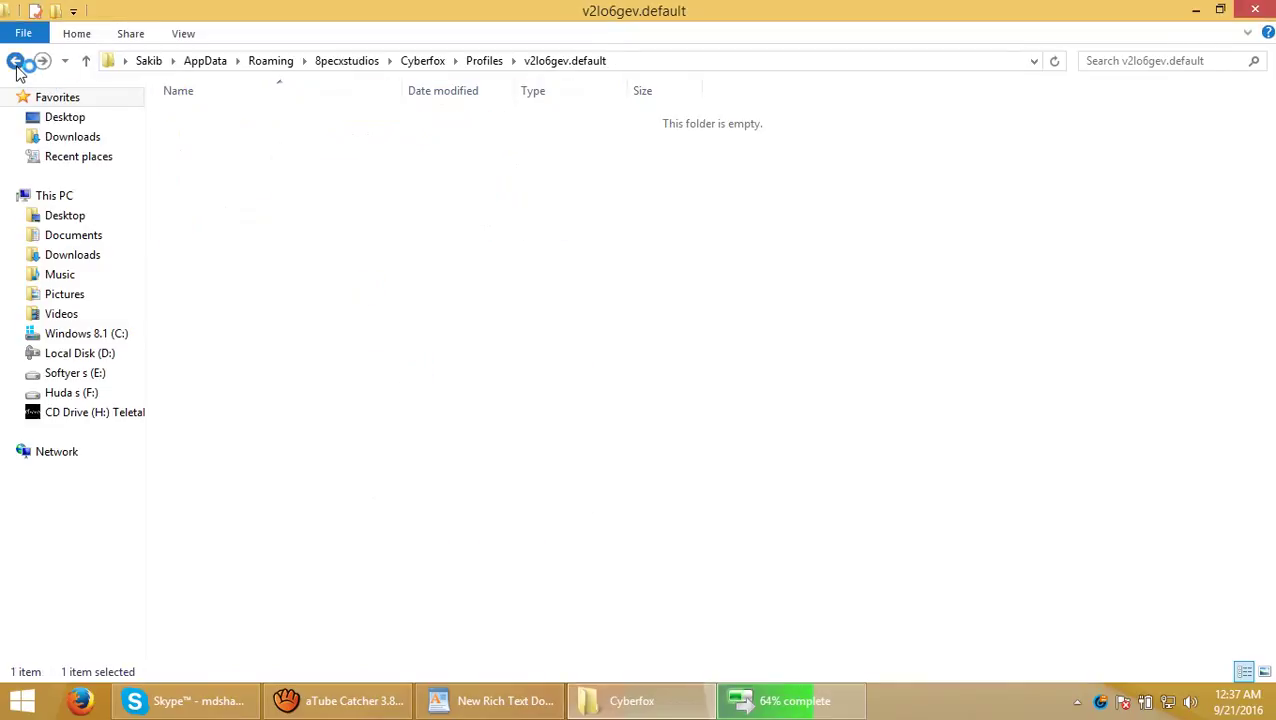
click(15, 62)
click(15, 62)
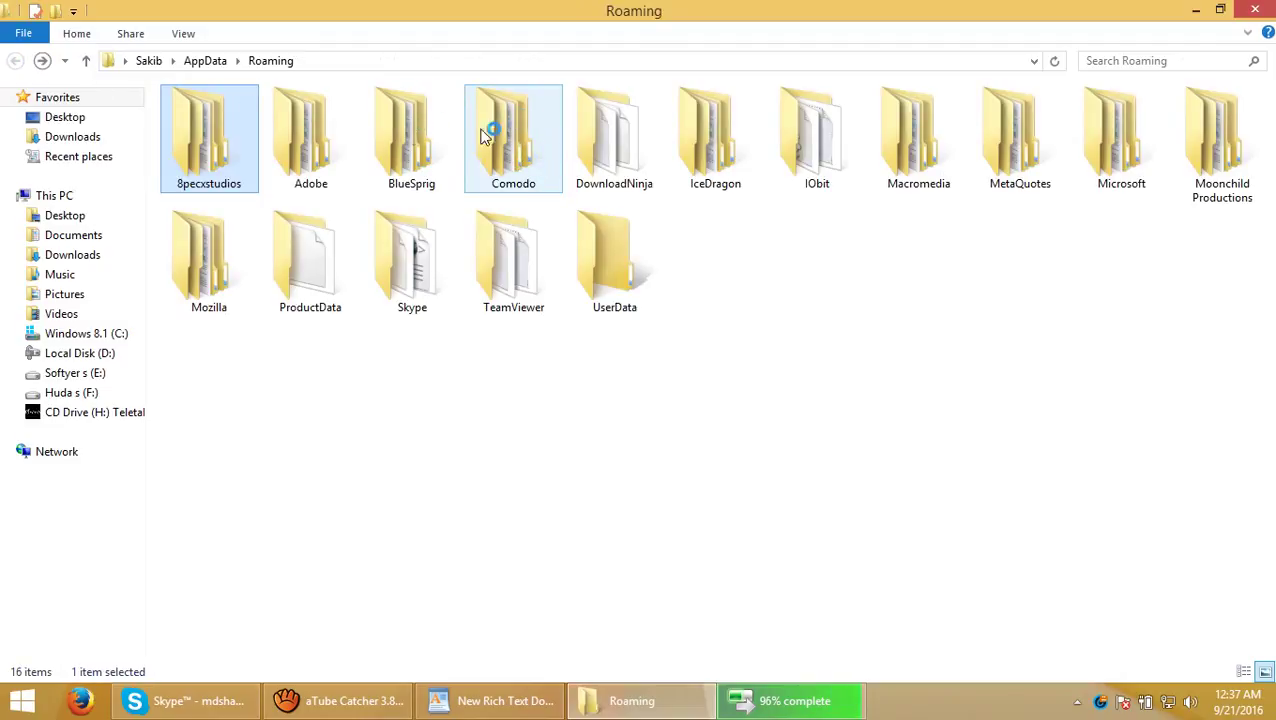
Step: Open the IceDragon profile folder Comodo > IceDragon > Profiles > idh2p6c1.default
double_click(511, 132)
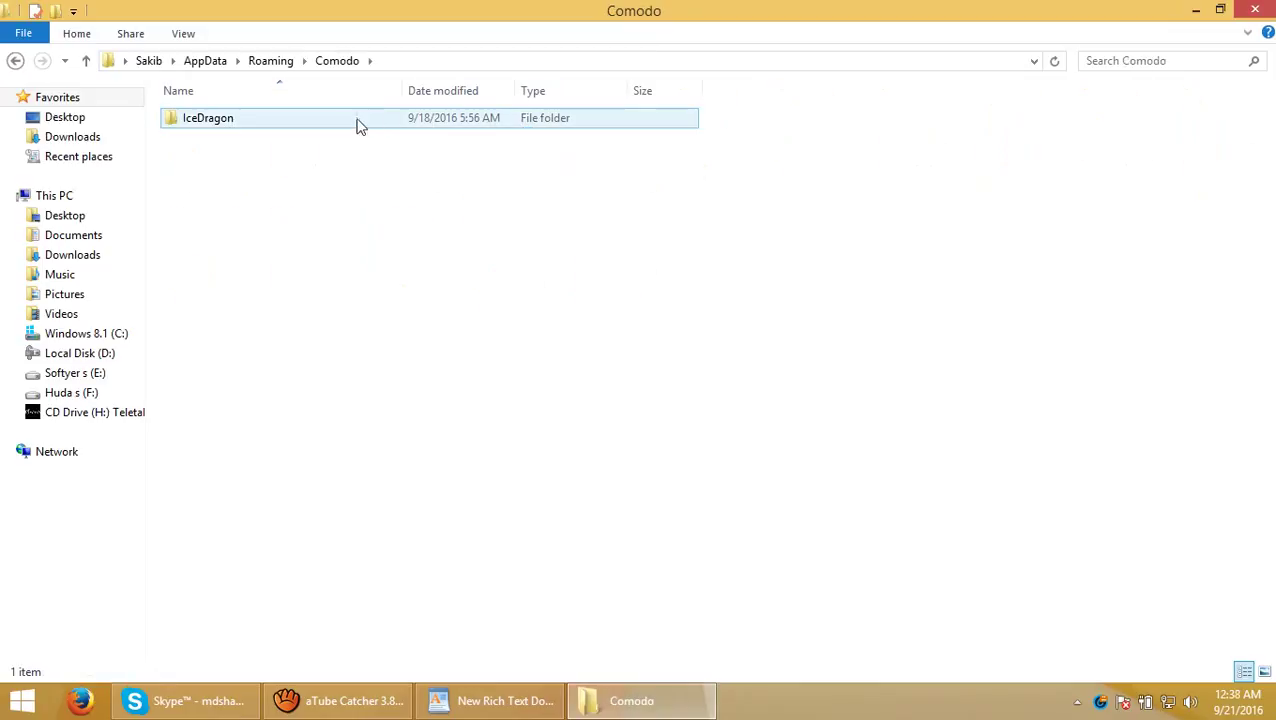
double_click(251, 127)
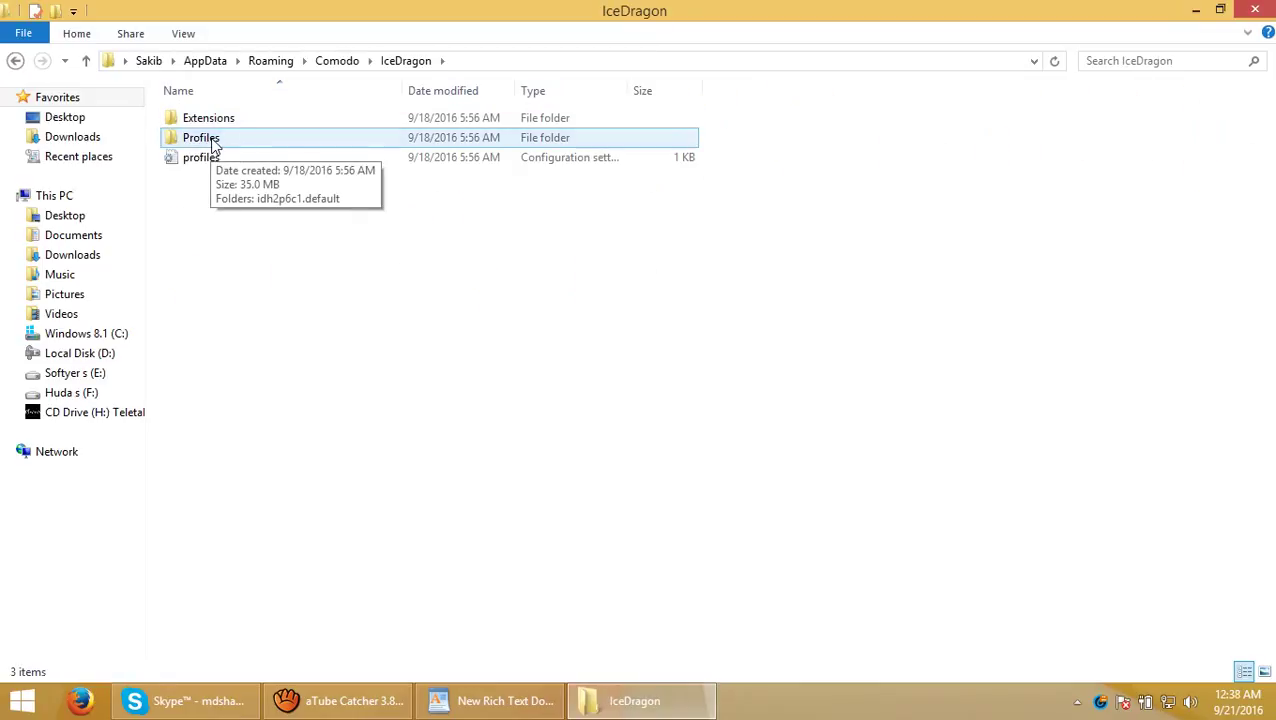
double_click(205, 139)
double_click(250, 128)
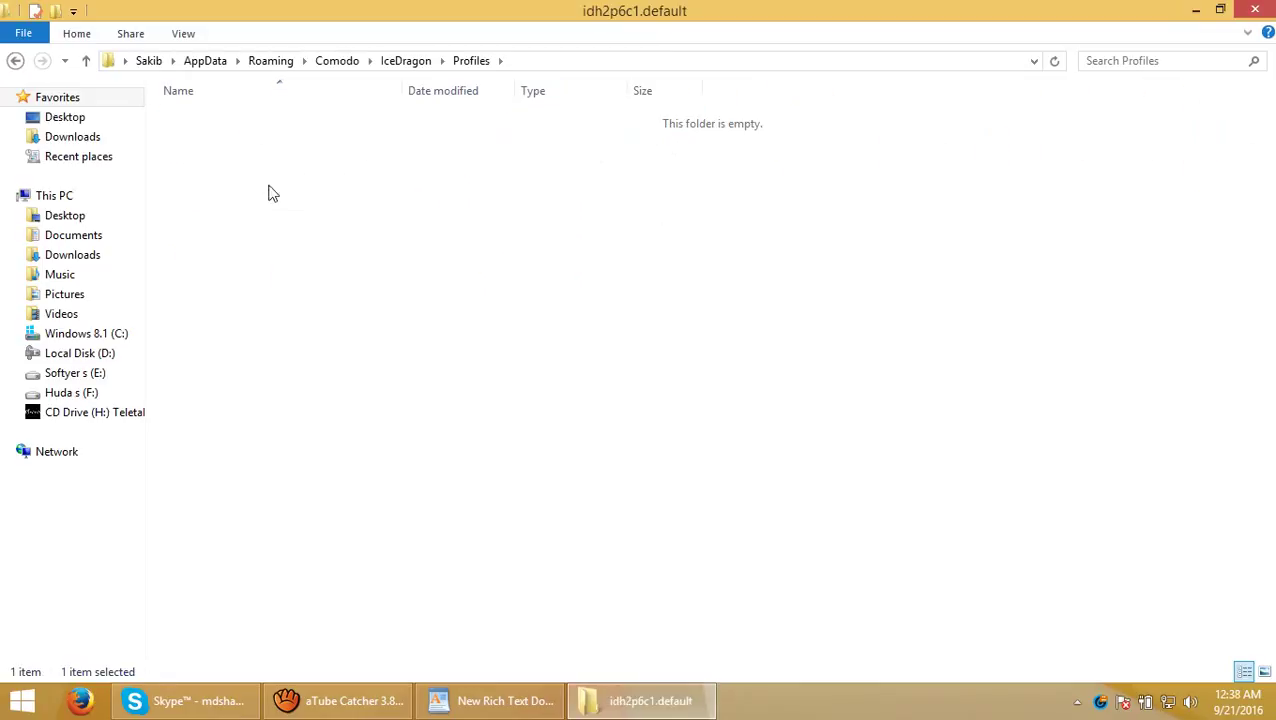
Step: Replace its 51 old items with the copied profile files and return to Roaming
key(ctrl+a)
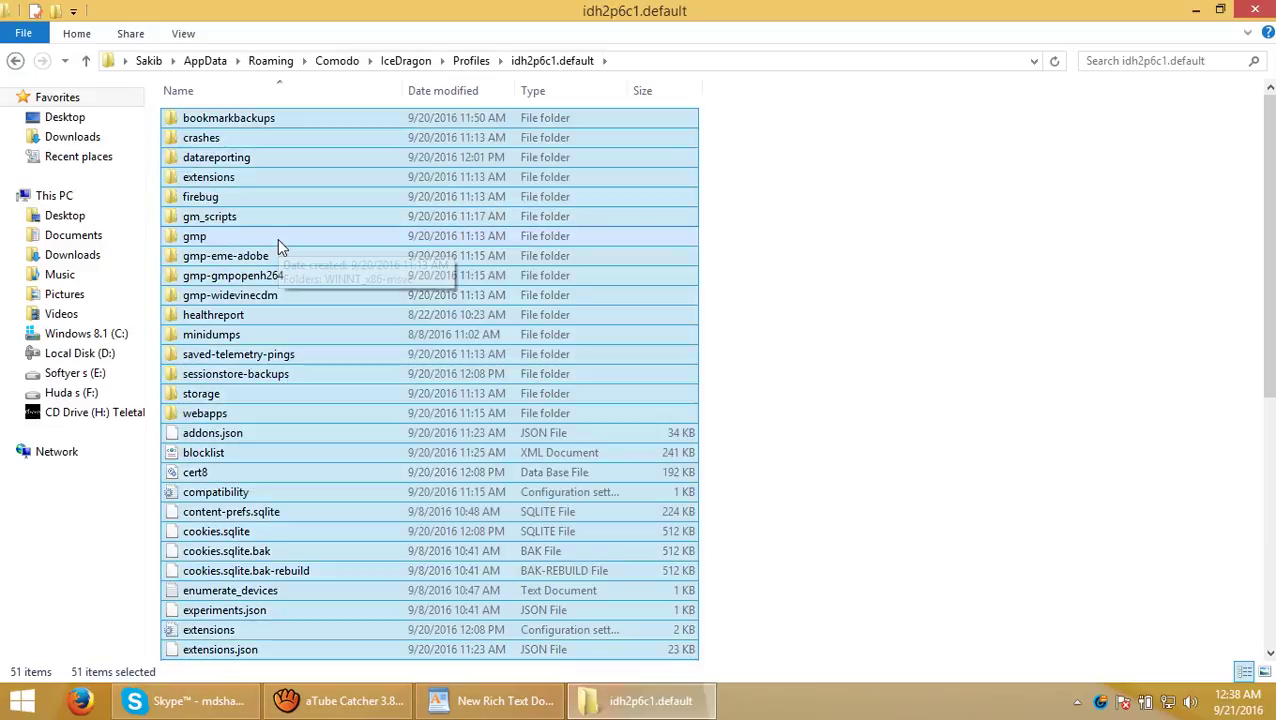
key(Delete)
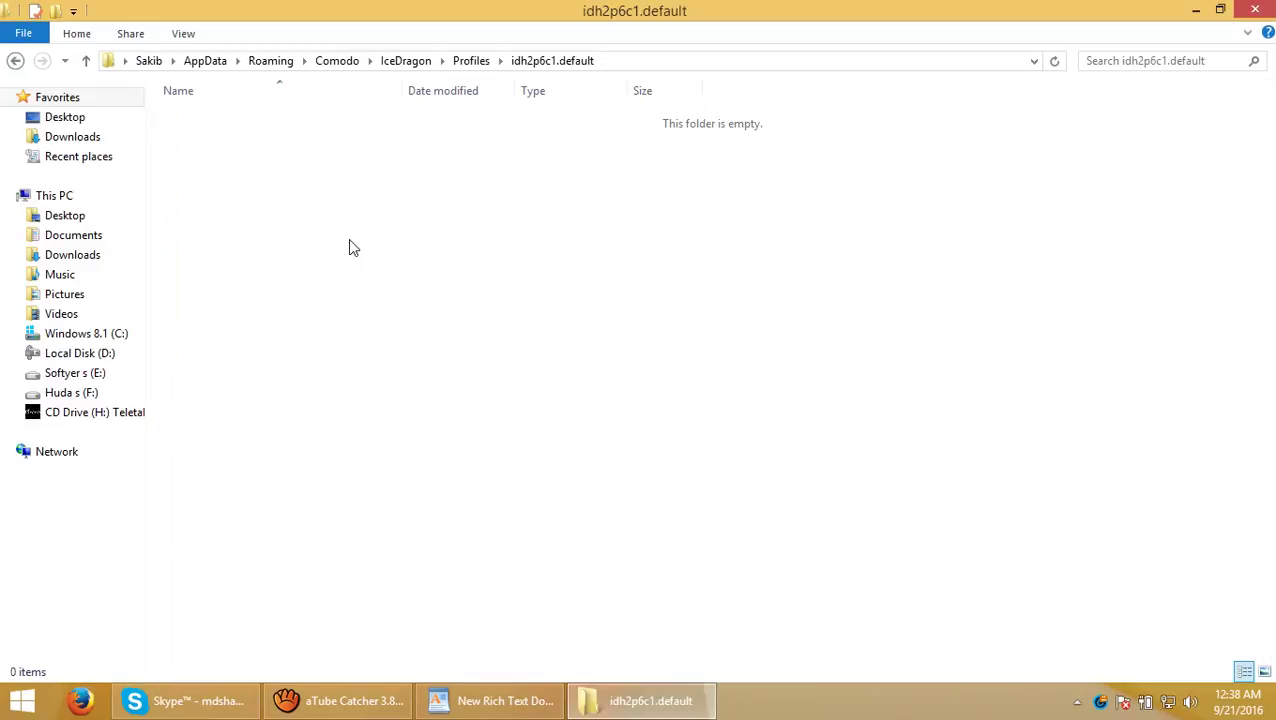
right_click(349, 241)
click(399, 368)
click(16, 62)
click(16, 62)
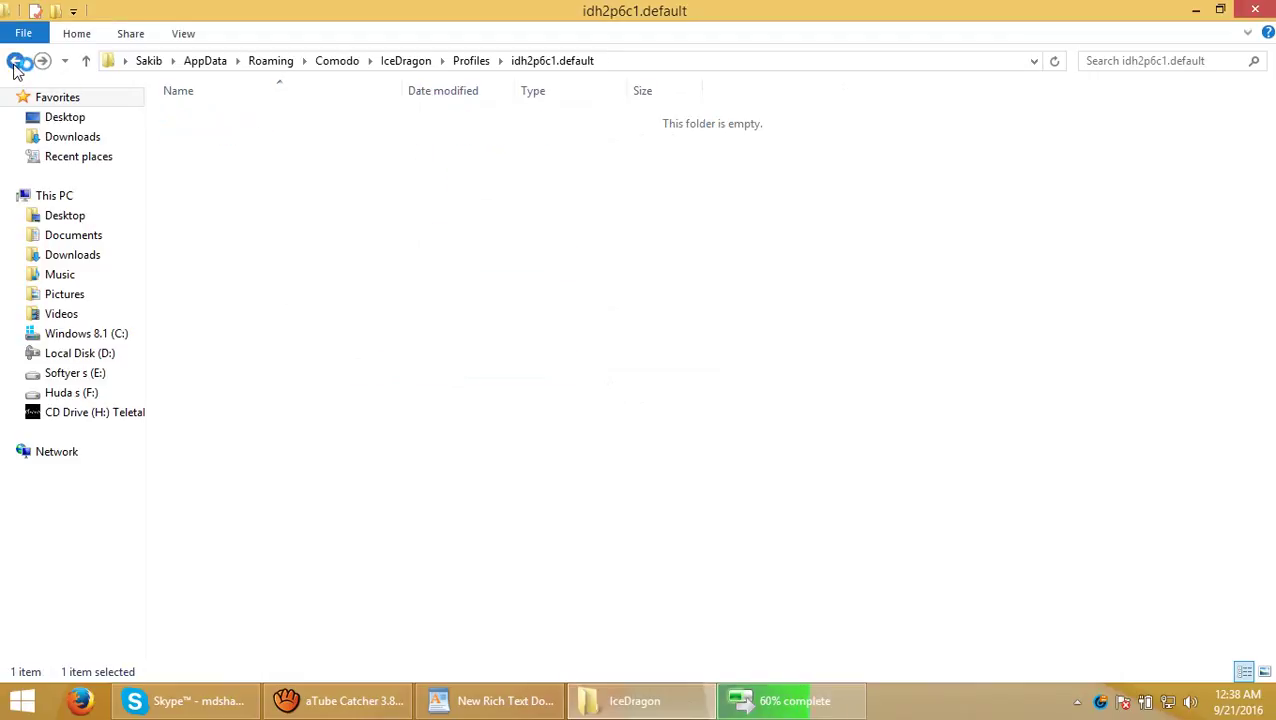
click(16, 62)
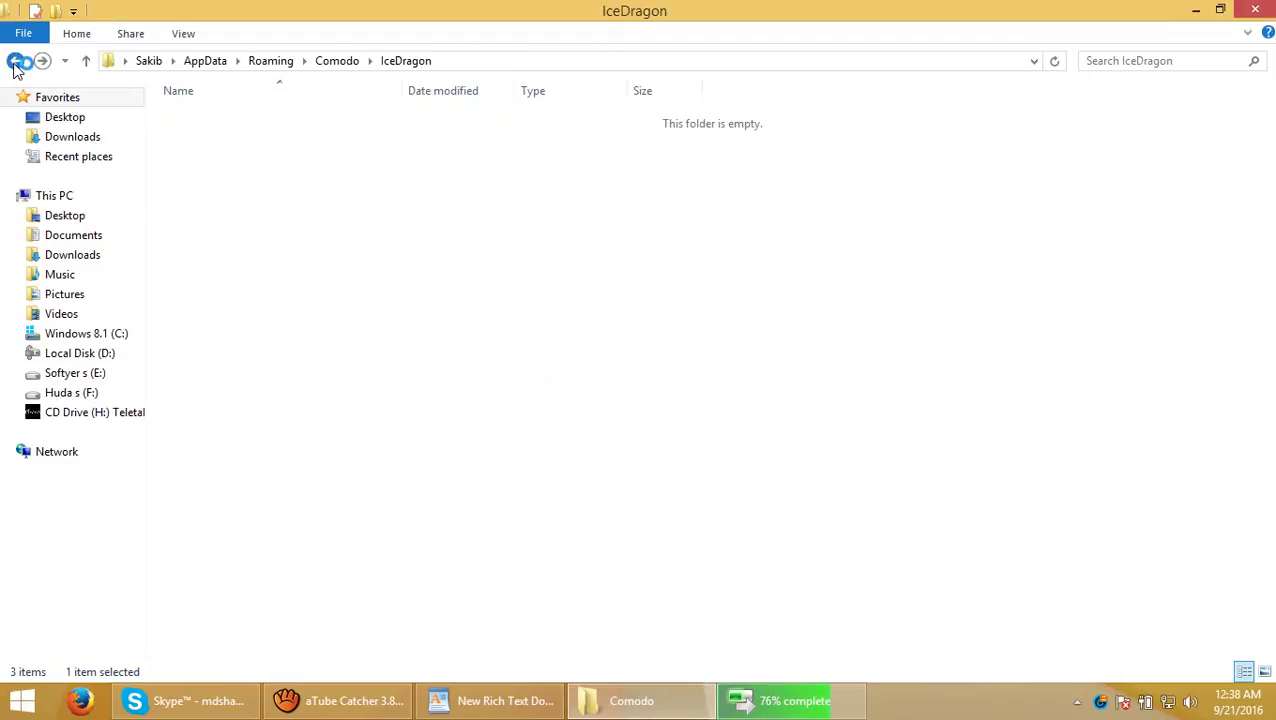
click(16, 62)
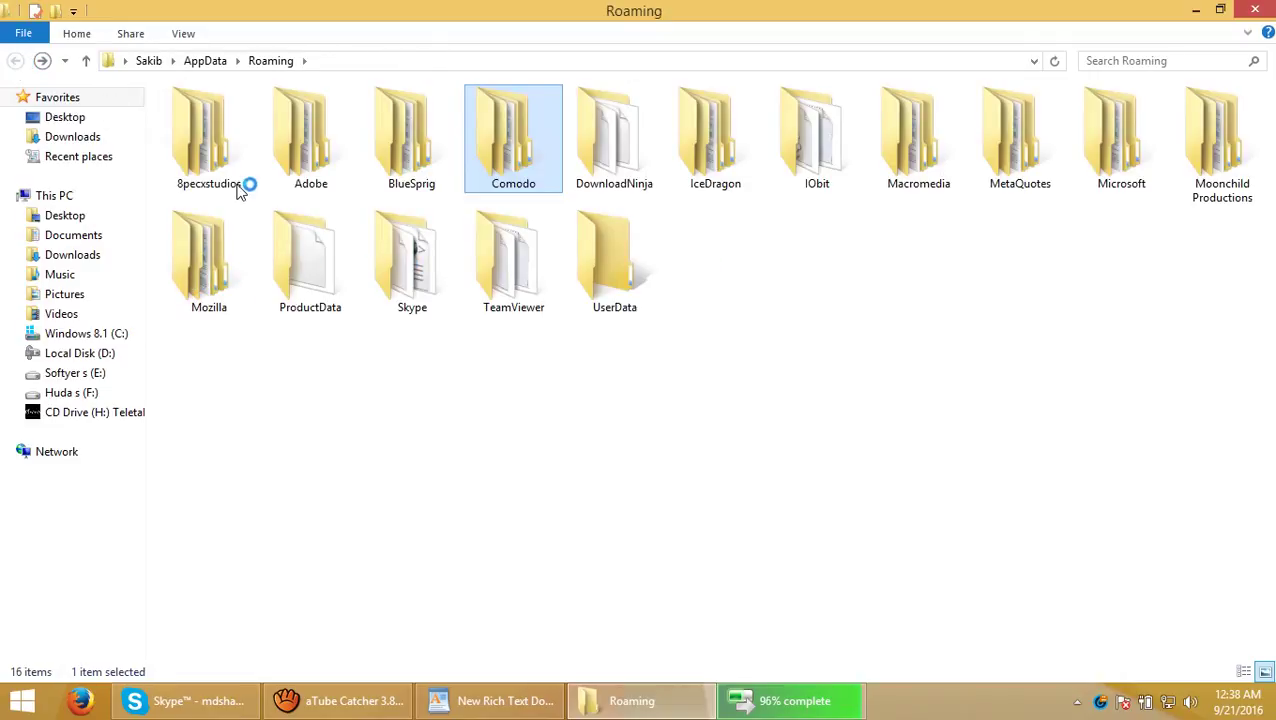
Step: Open the Firefox profile folder Mozilla > Firefox > Profiles > ay2y8e38.default
double_click(236, 140)
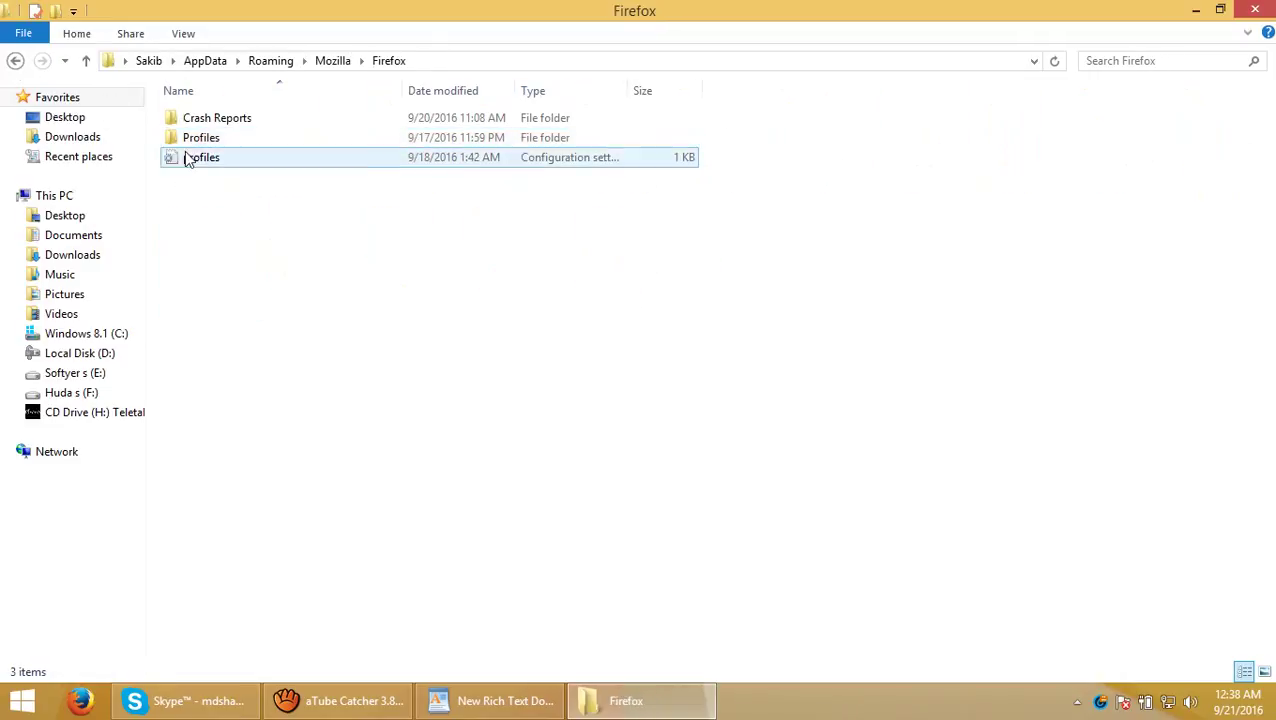
click(195, 140)
double_click(195, 140)
double_click(214, 117)
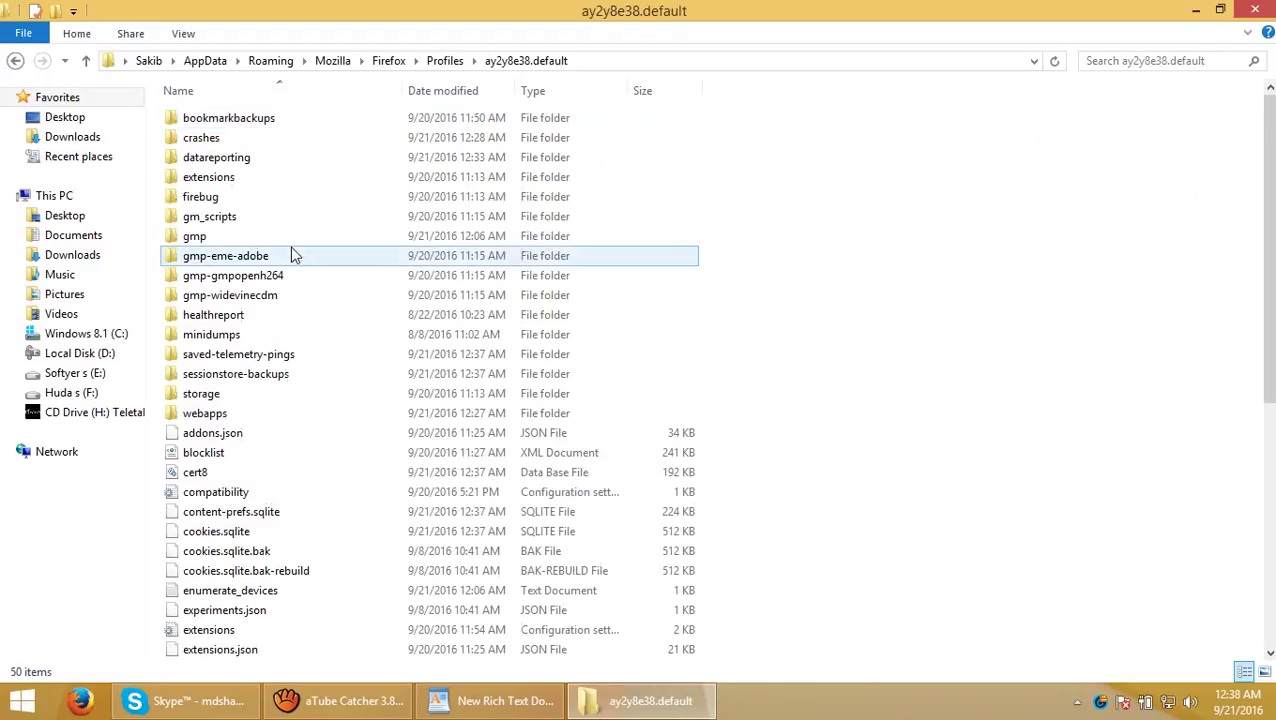
Step: Delete its 50 old items and paste in the copied profile files
click(292, 255)
key(ctrl+a)
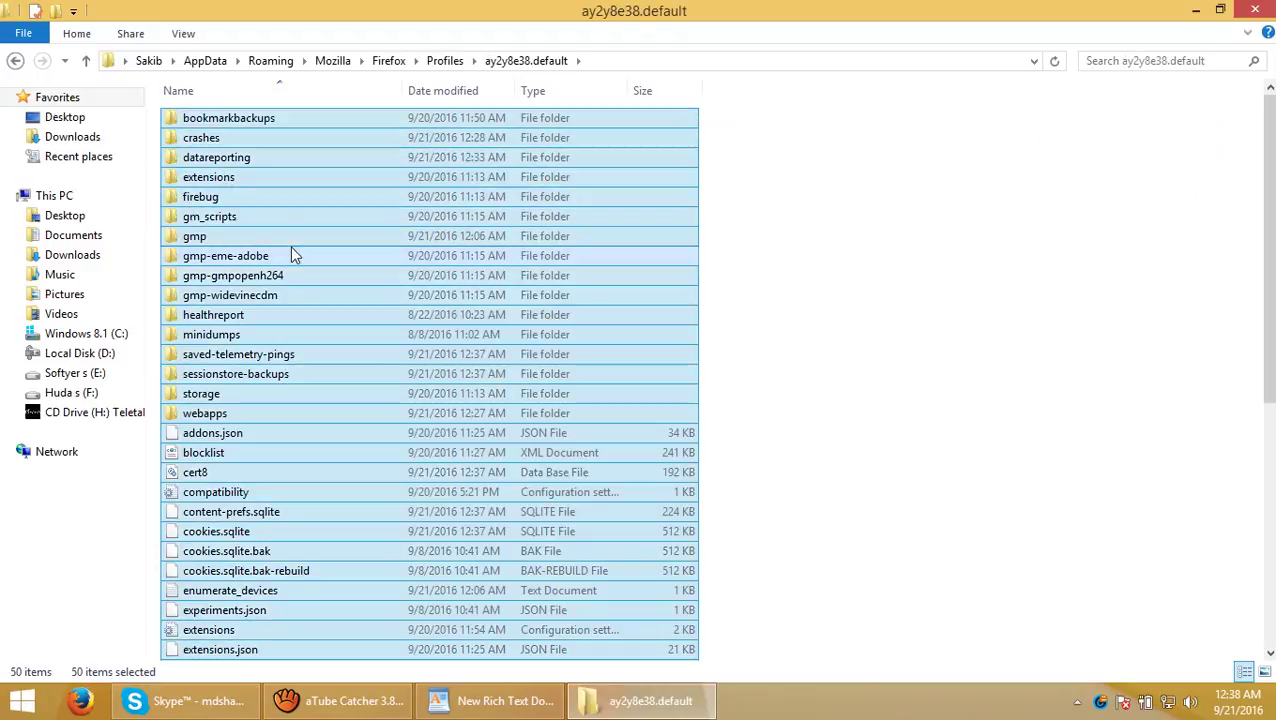
key(Delete)
right_click(310, 251)
click(371, 385)
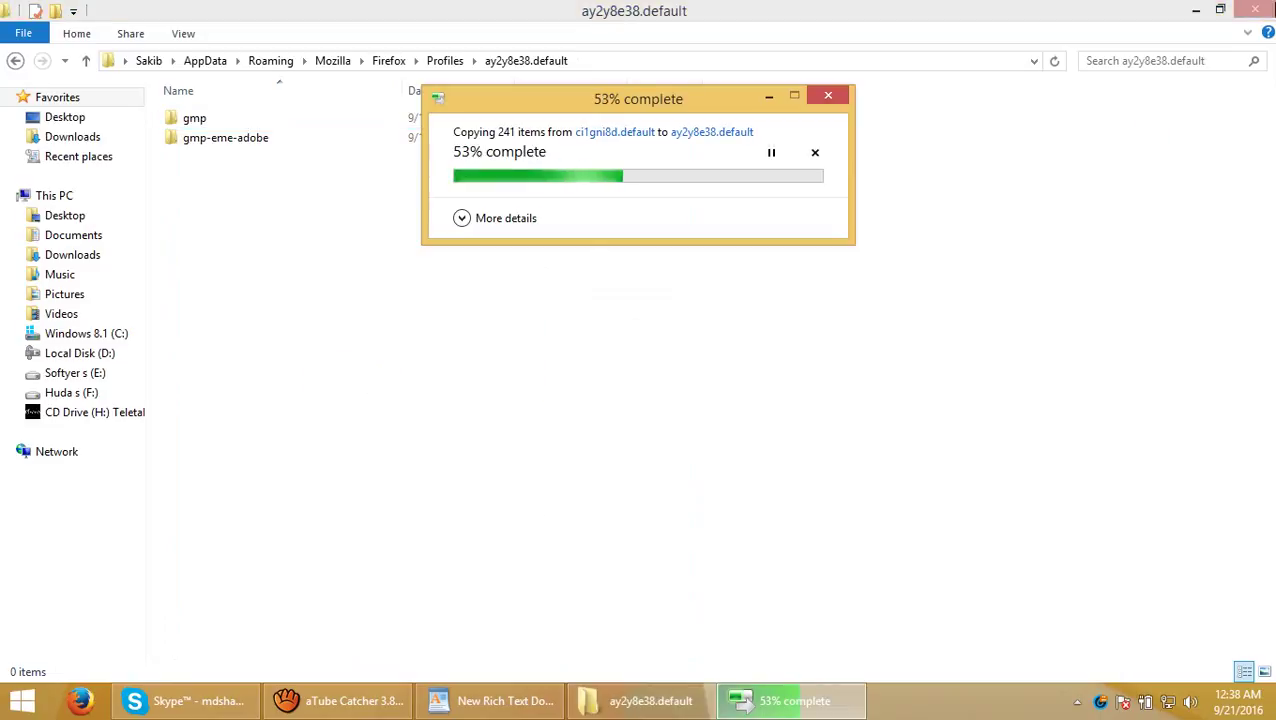
Step: Close File Explorer, refresh the desktop, and bring back the WordPad note
click(1255, 9)
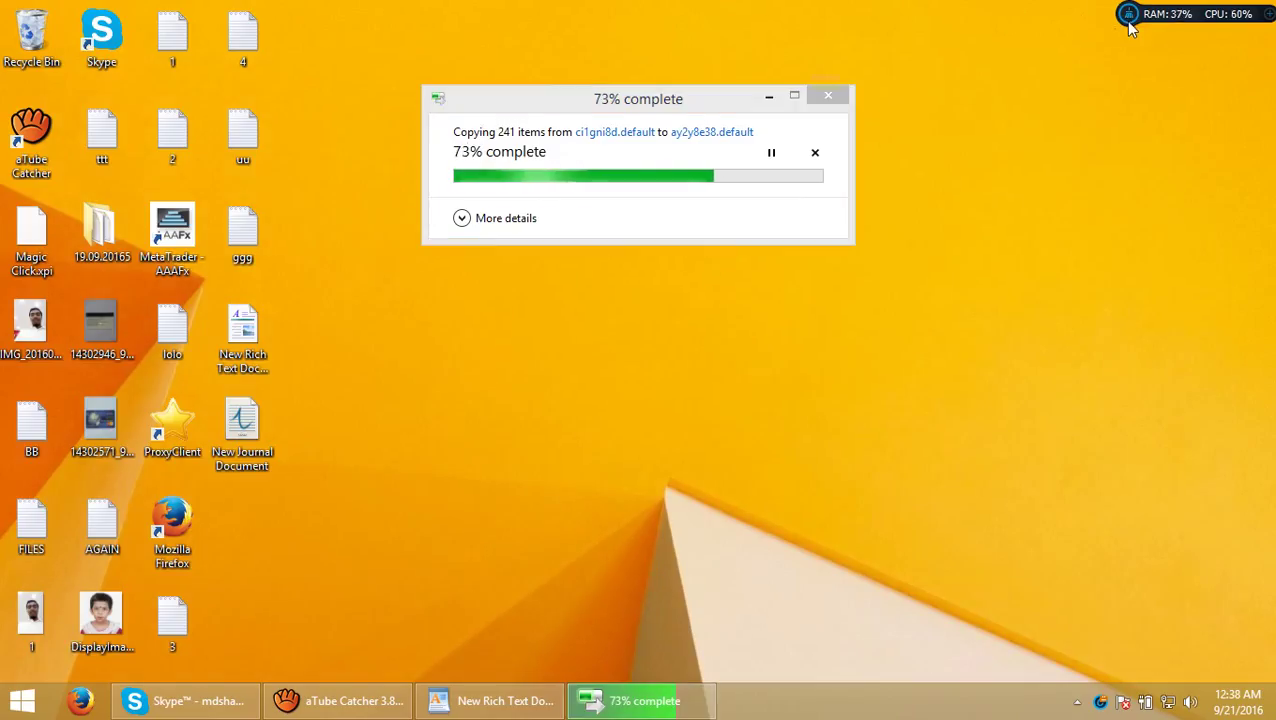
right_click(1128, 78)
right_click(1094, 134)
click(1099, 188)
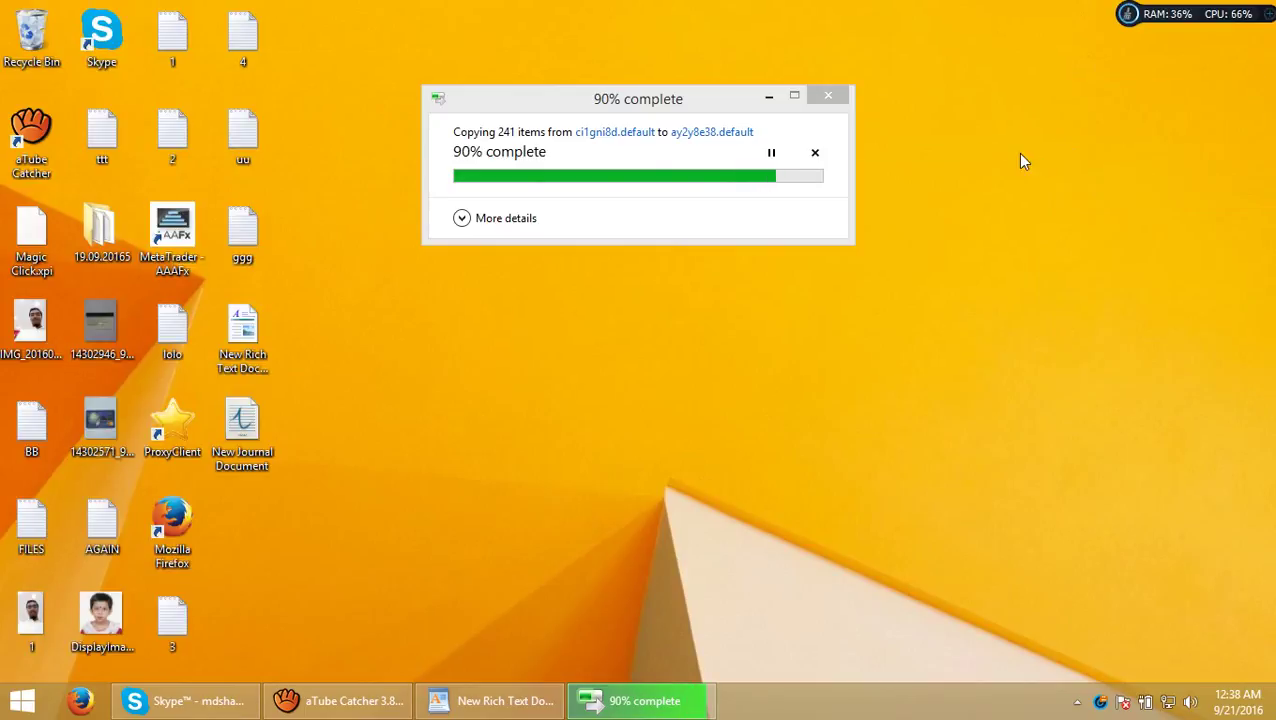
right_click(1004, 138)
right_click(1004, 110)
click(1048, 163)
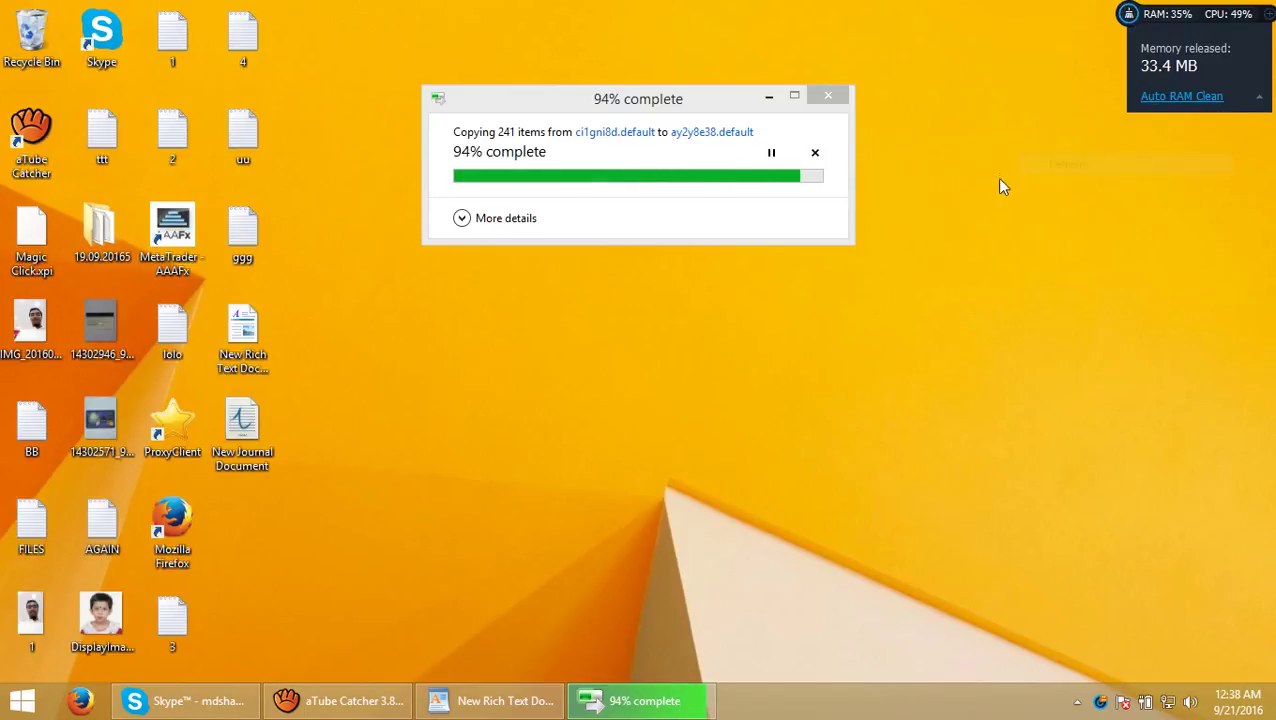
click(490, 701)
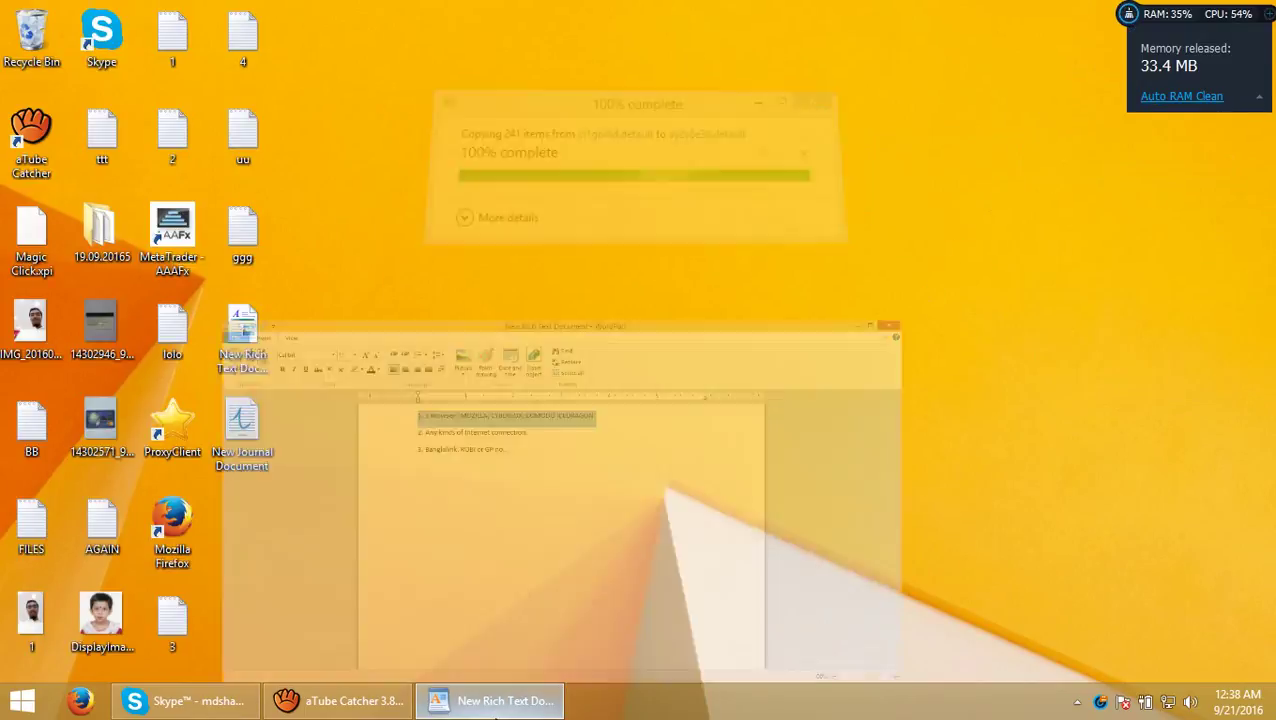
Step: Highlight line 2 about the Internet connection and line 3 of the note
click(418, 213)
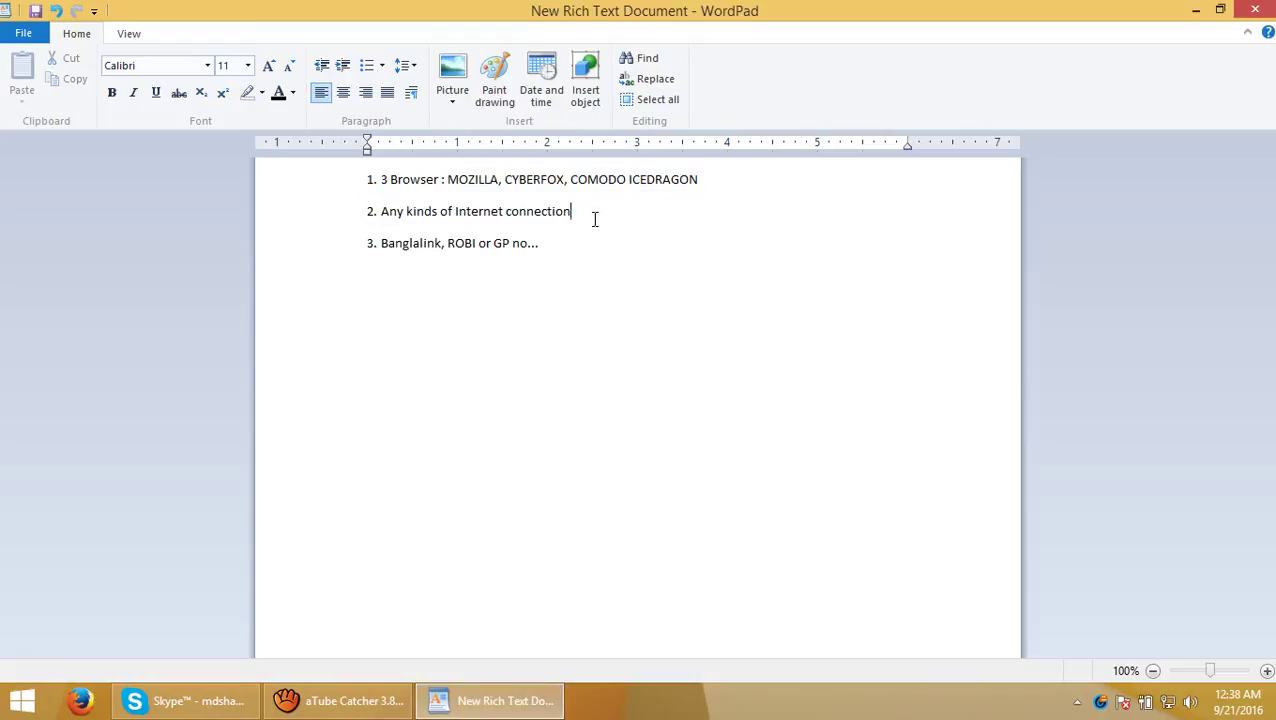
drag(594, 219, 301, 211)
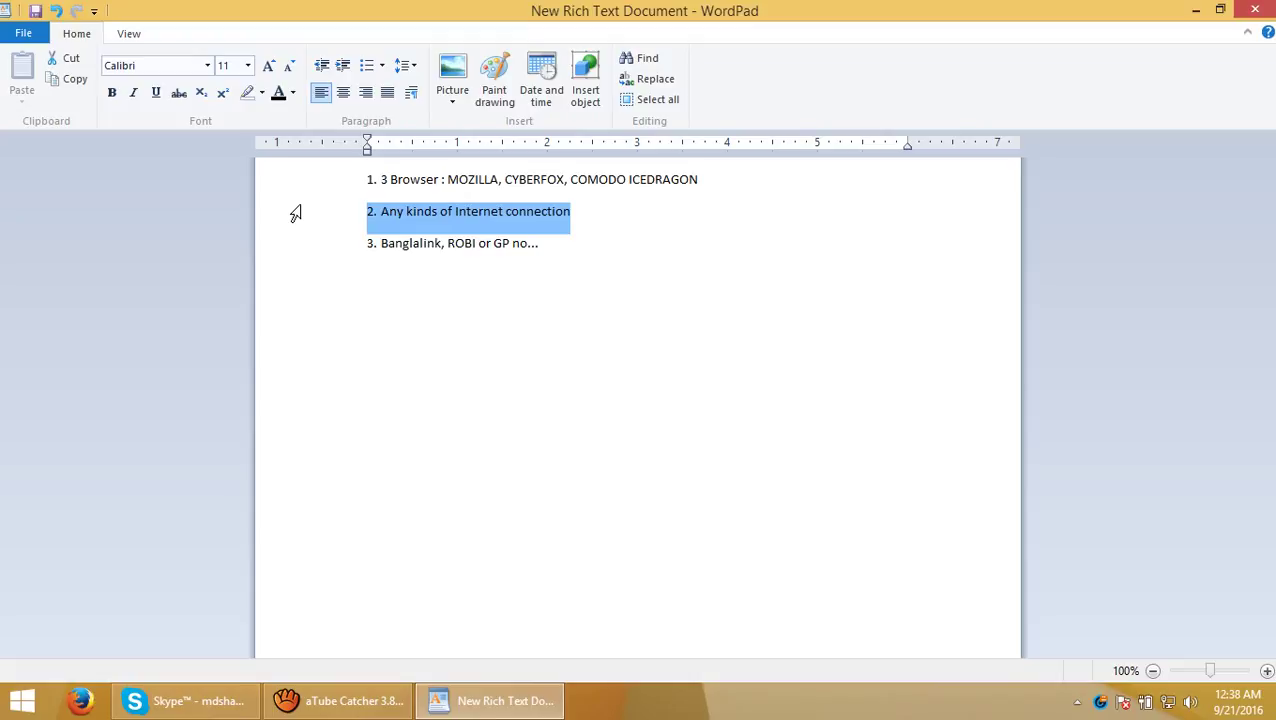
triple_click(569, 255)
click(488, 255)
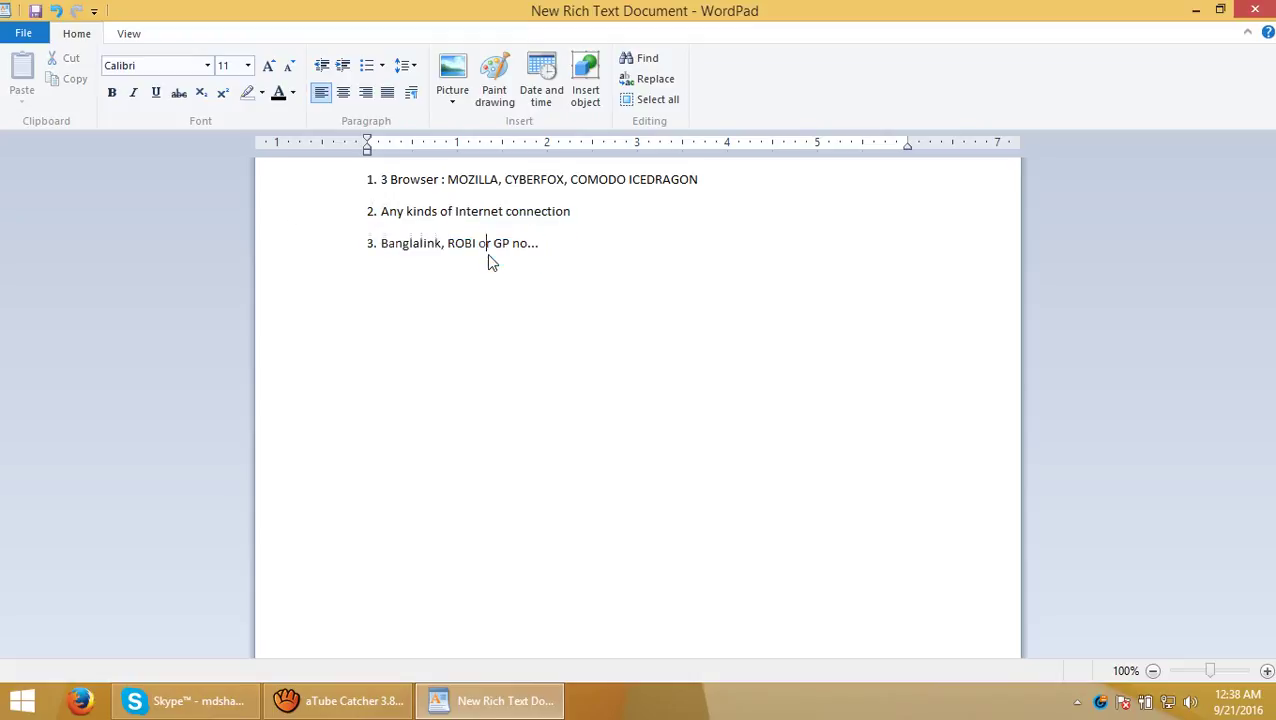
triple_click(488, 255)
triple_click(488, 255)
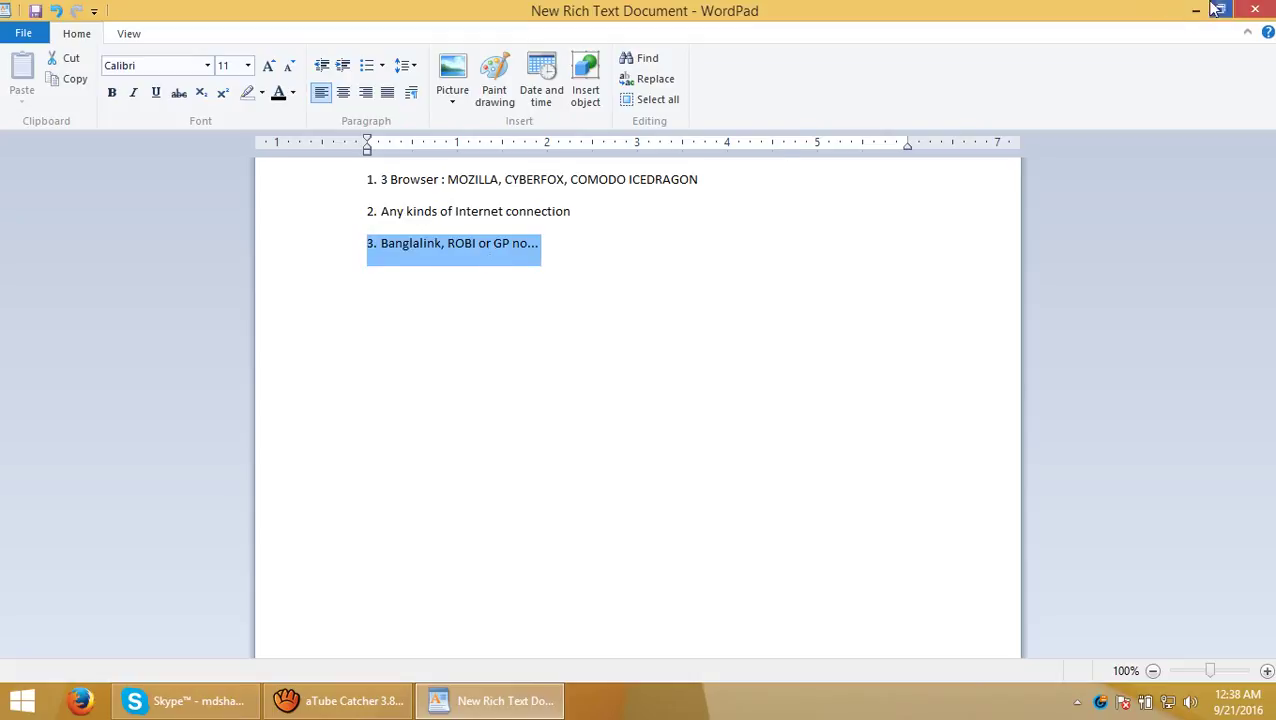
Step: Minimize WordPad and refresh the desktop
click(1197, 10)
right_click(626, 88)
right_click(668, 143)
click(725, 196)
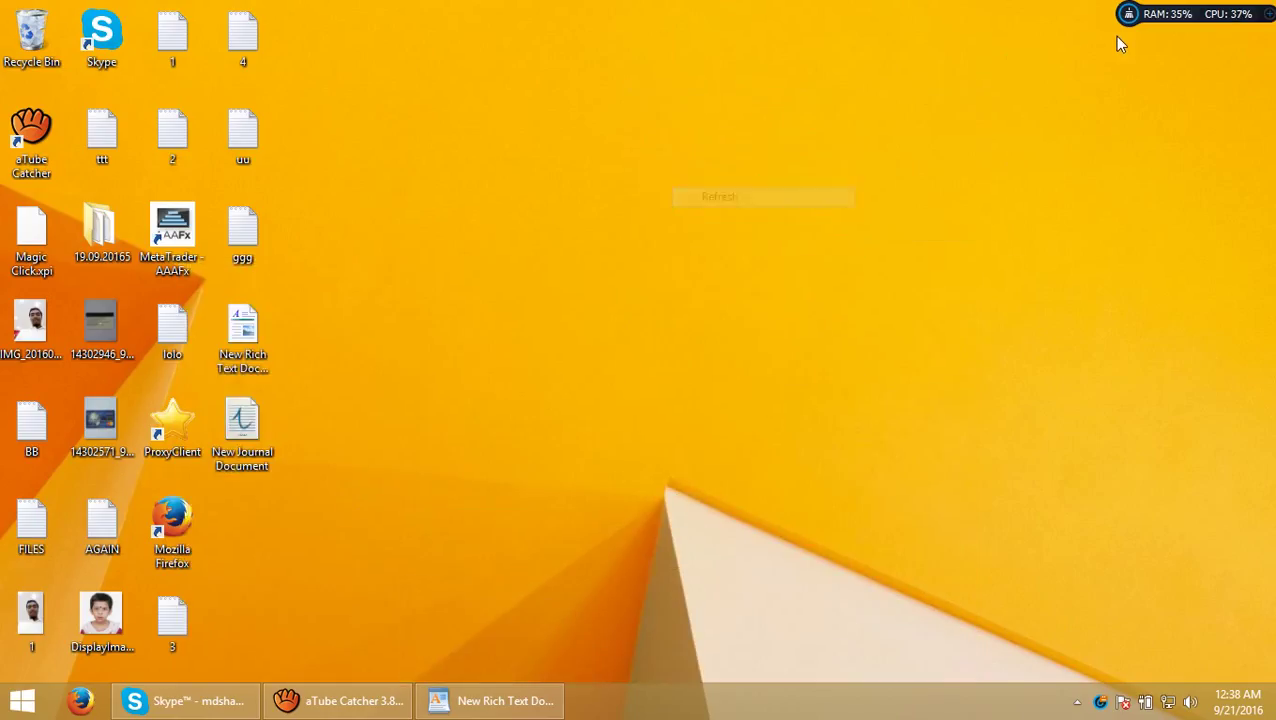
Step: Refresh the desktop twice, dismissing the Start menu in between
right_click(666, 110)
click(720, 166)
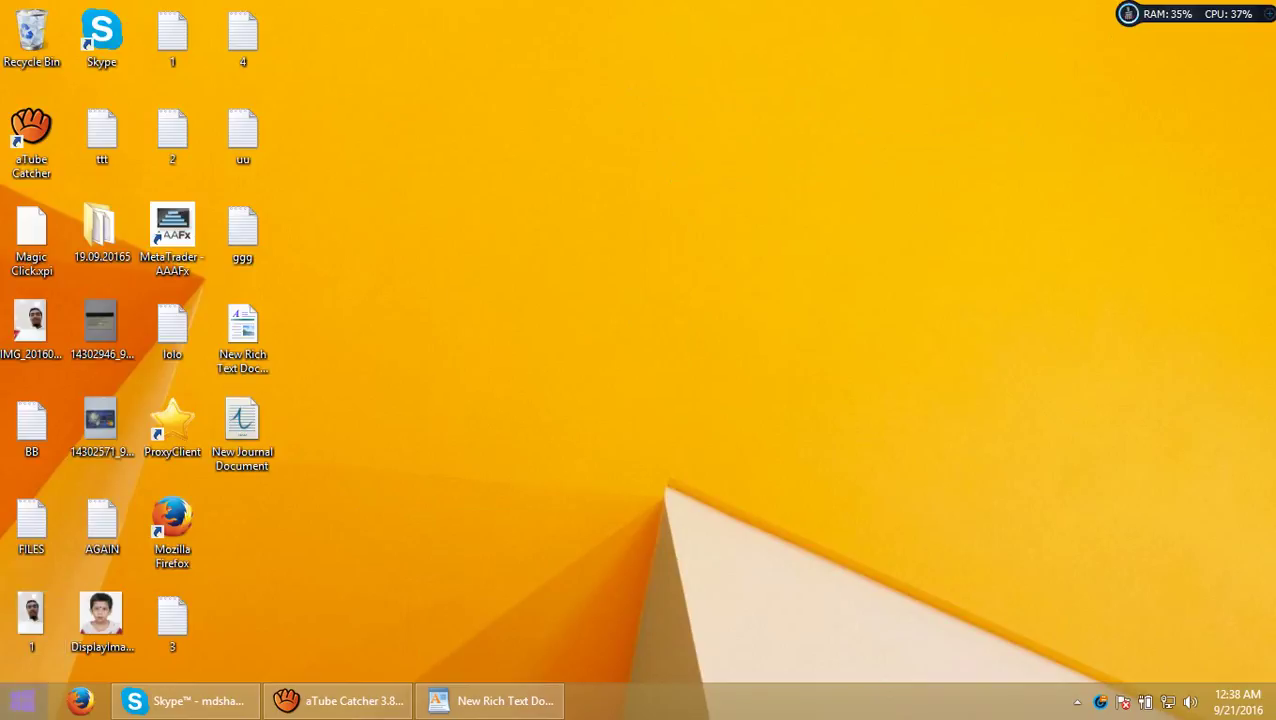
click(22, 700)
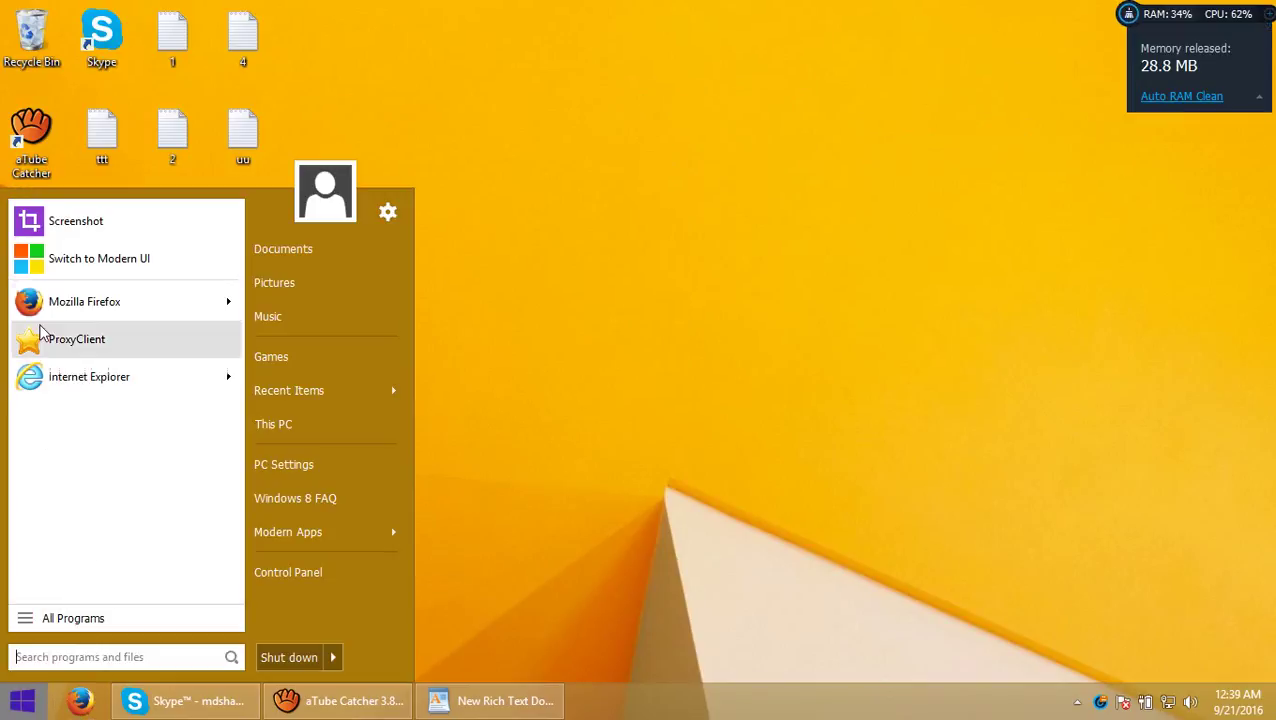
key(Escape)
right_click(478, 154)
click(504, 208)
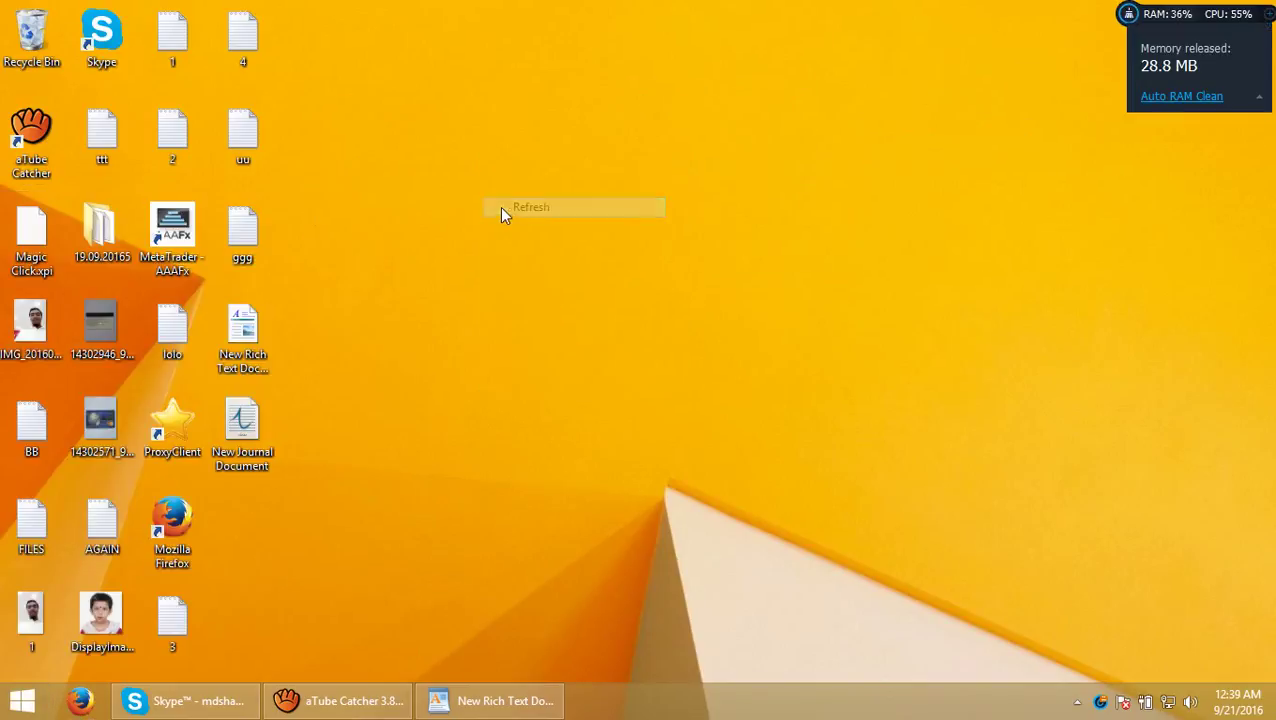
Step: Launch Cyberfox by searching 'cyber' in the Start menu, then refresh the desktop
click(22, 700)
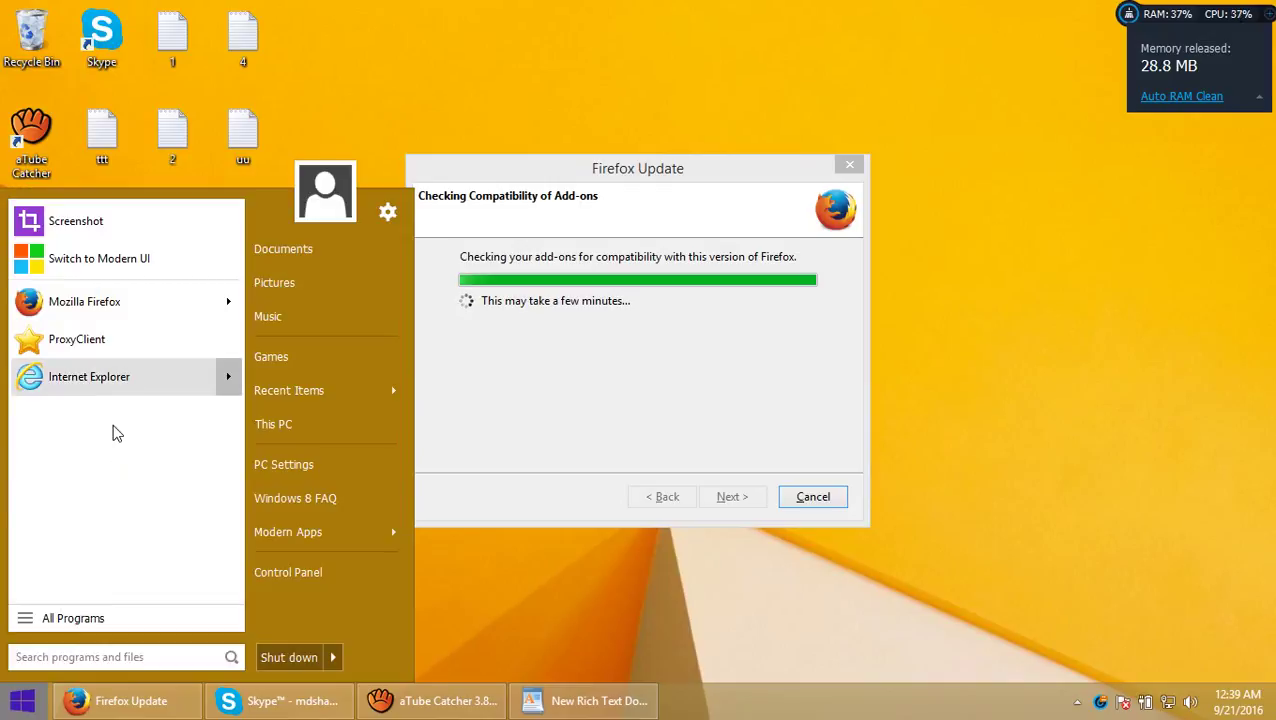
text(cyber)
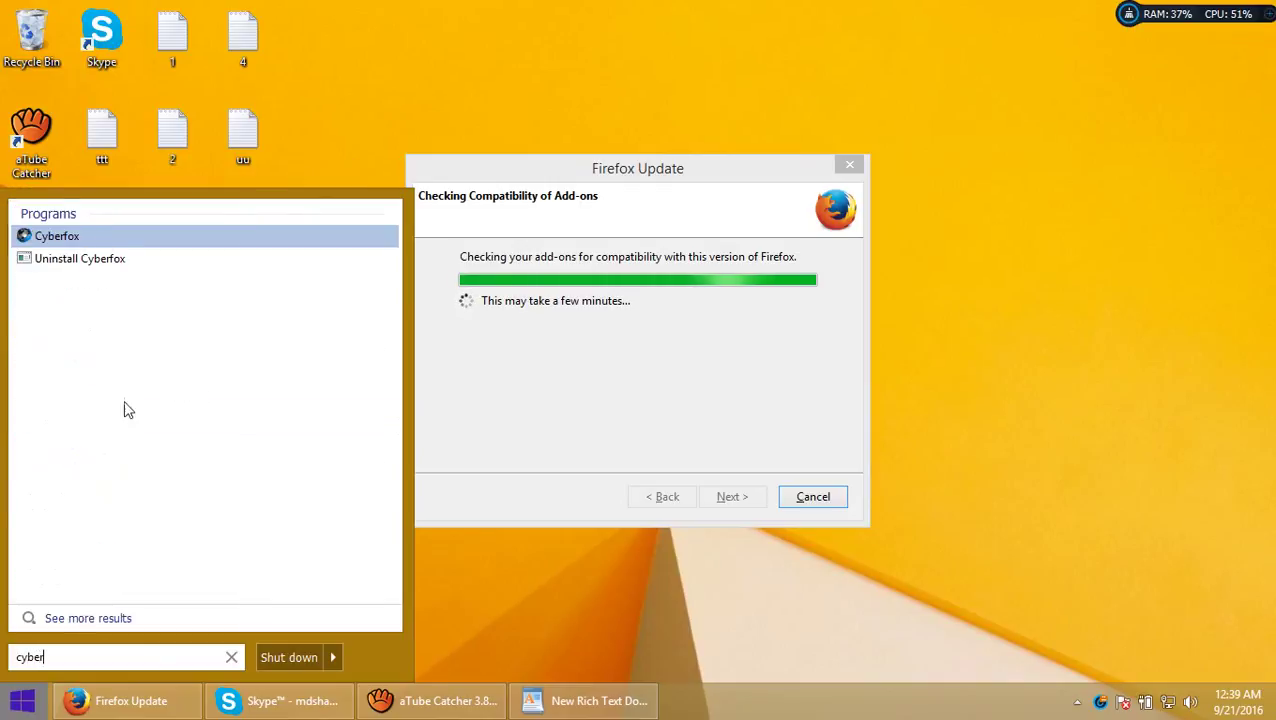
key(Escape)
right_click(392, 160)
click(412, 212)
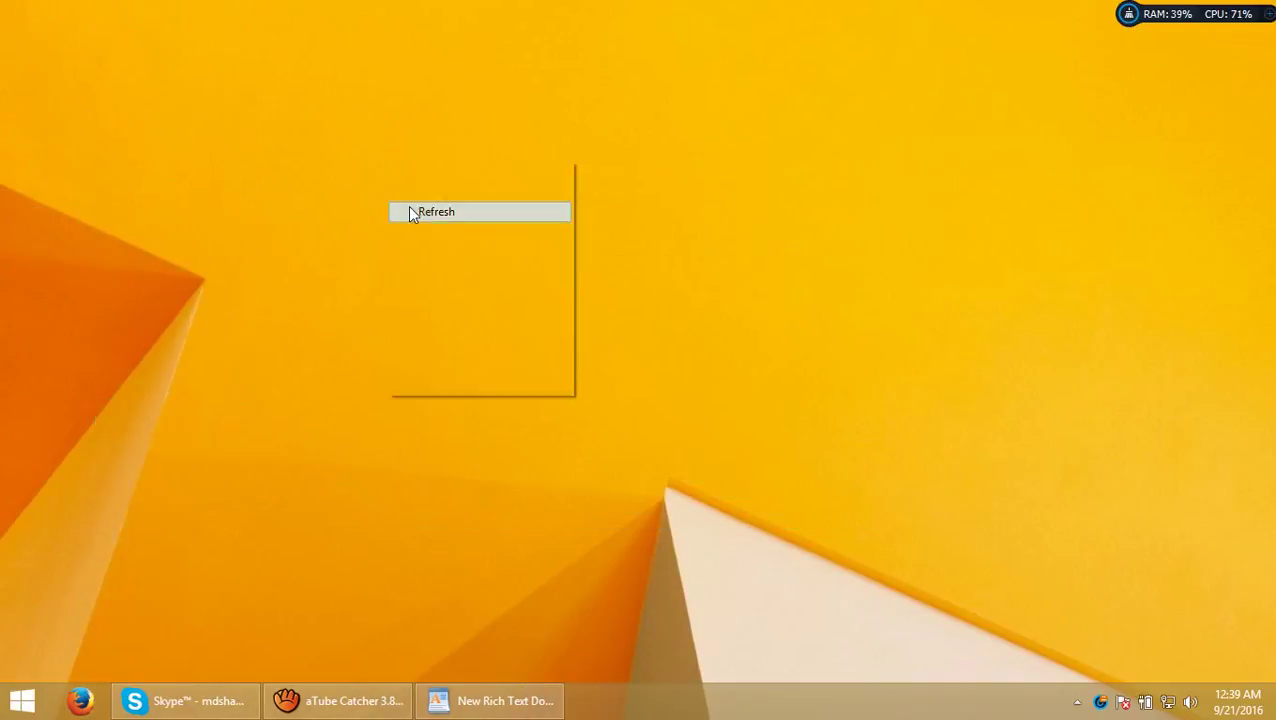
Step: Search 'como' in the Start menu and launch Comodo IceDragon
click(22, 700)
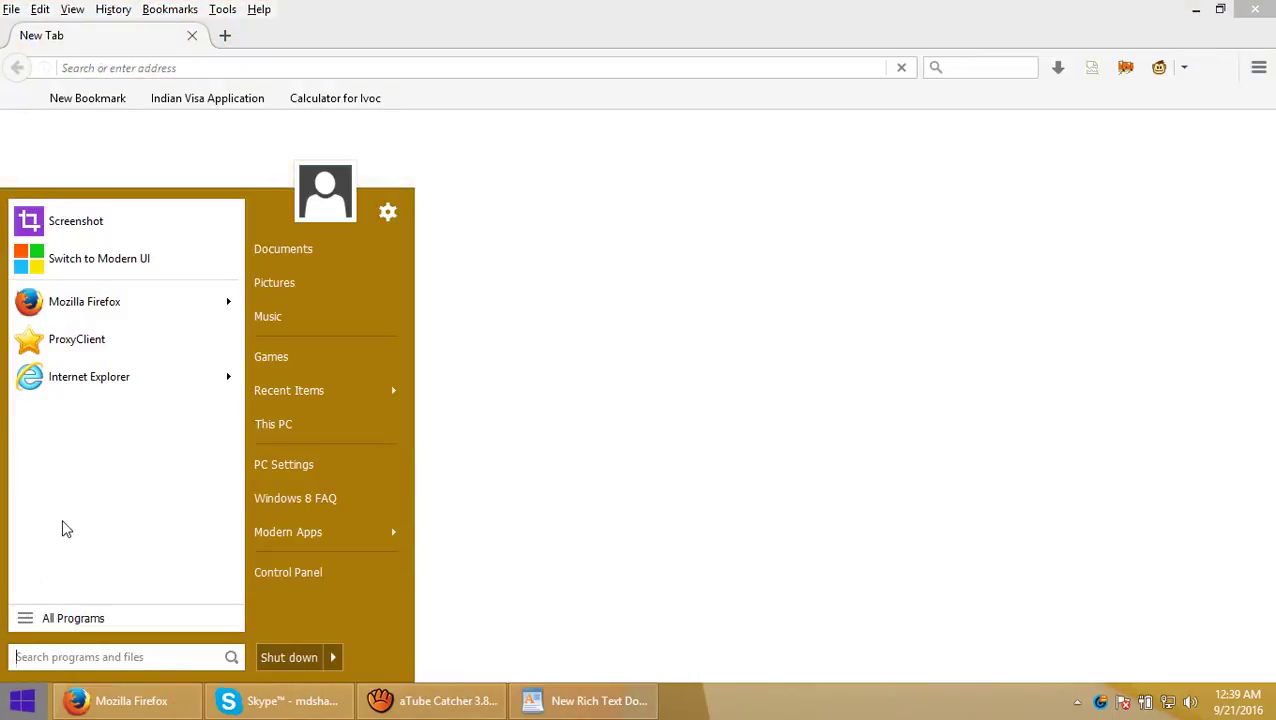
text(como)
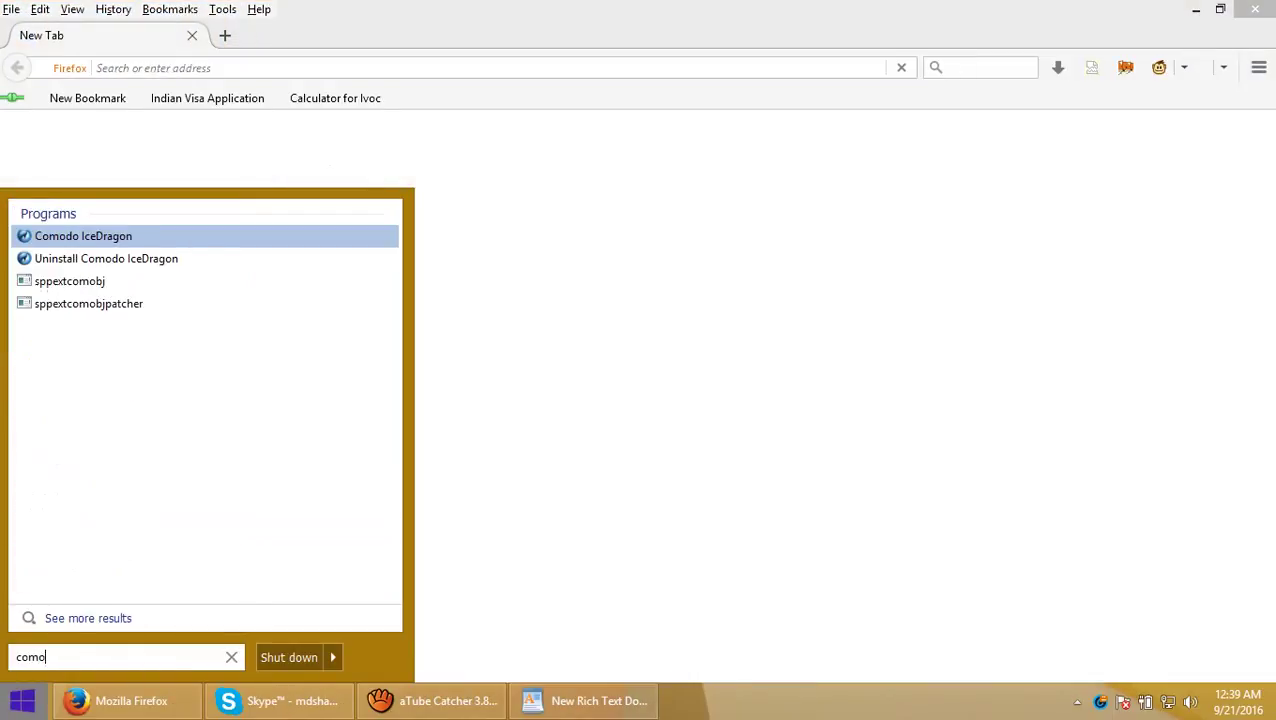
click(63, 527)
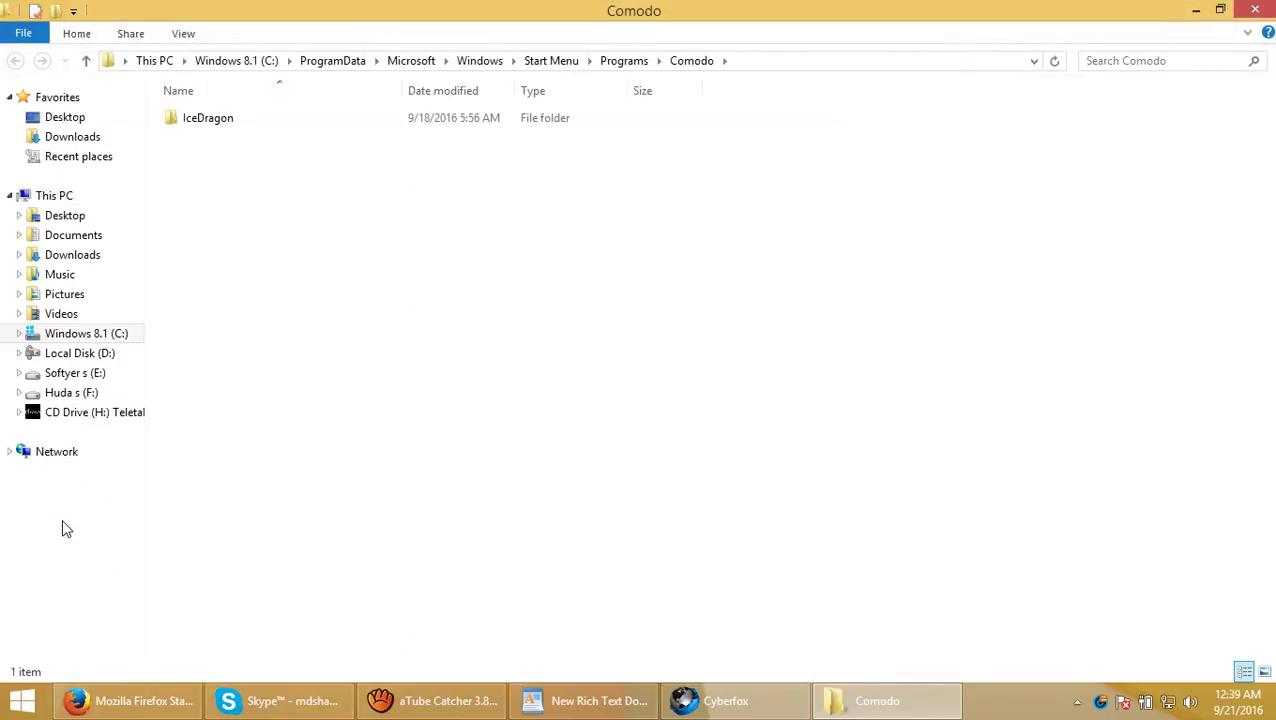
click(1255, 9)
key(super)
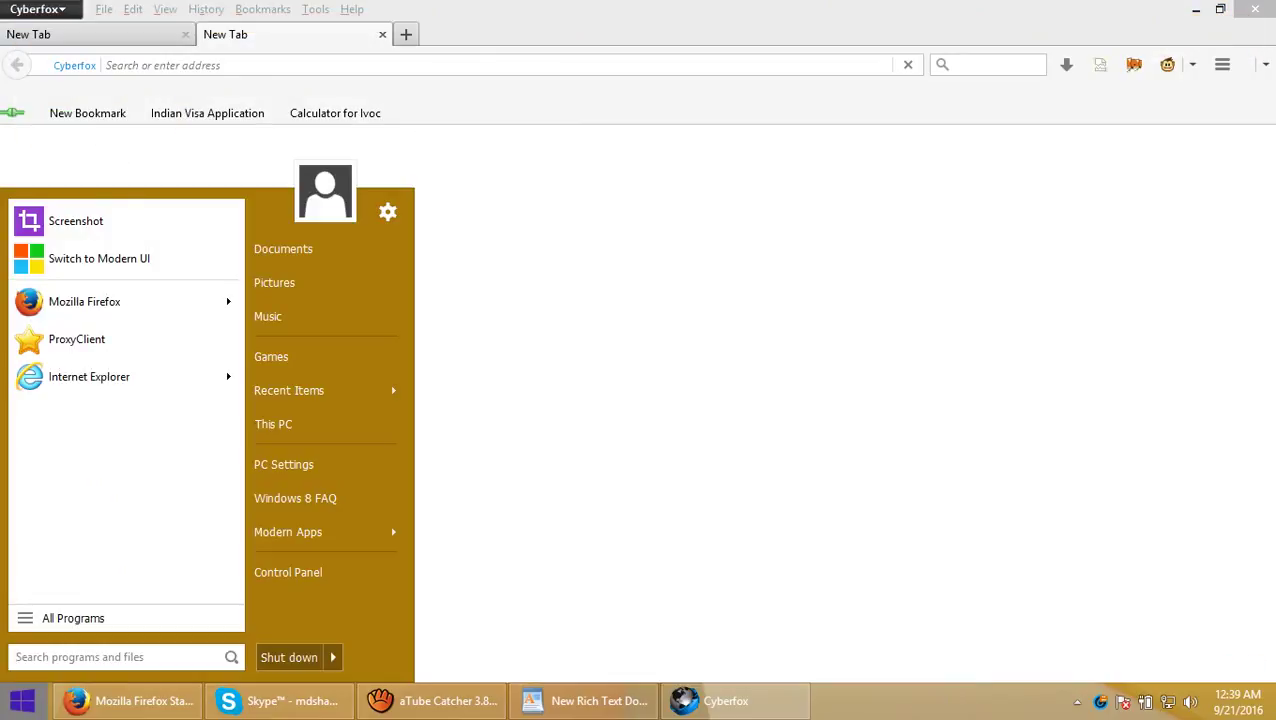
text(como)
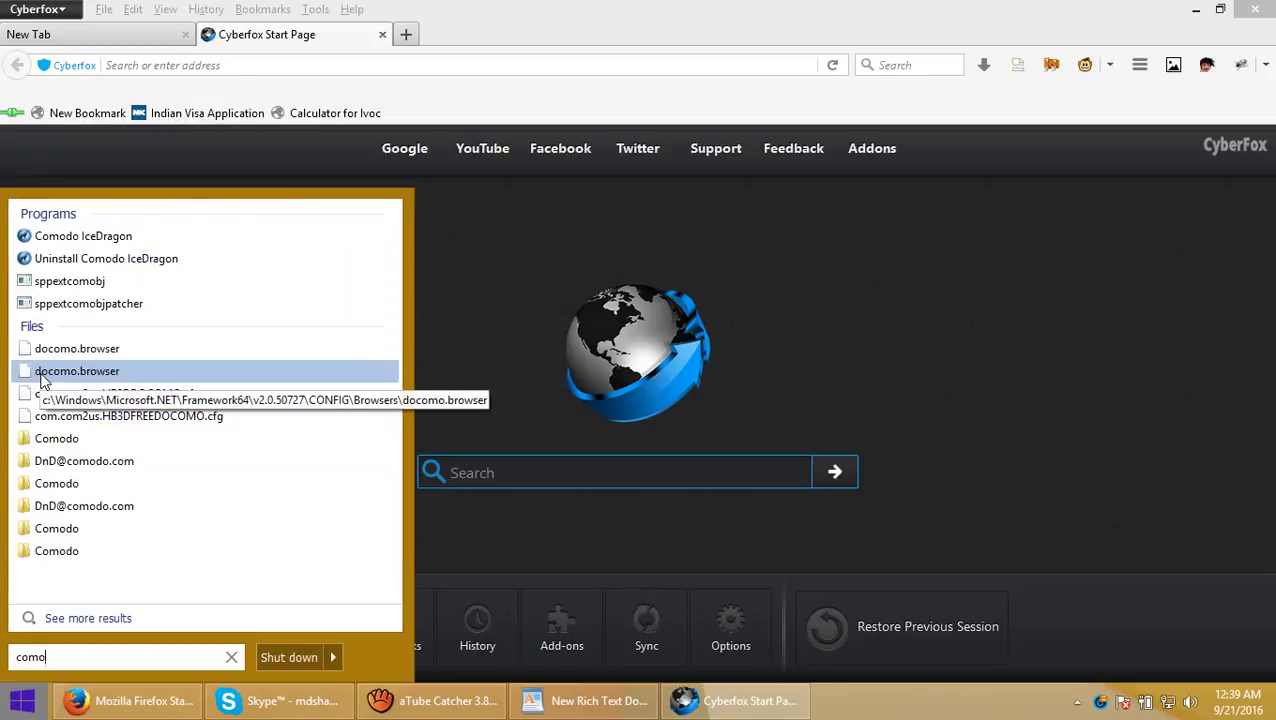
click(96, 237)
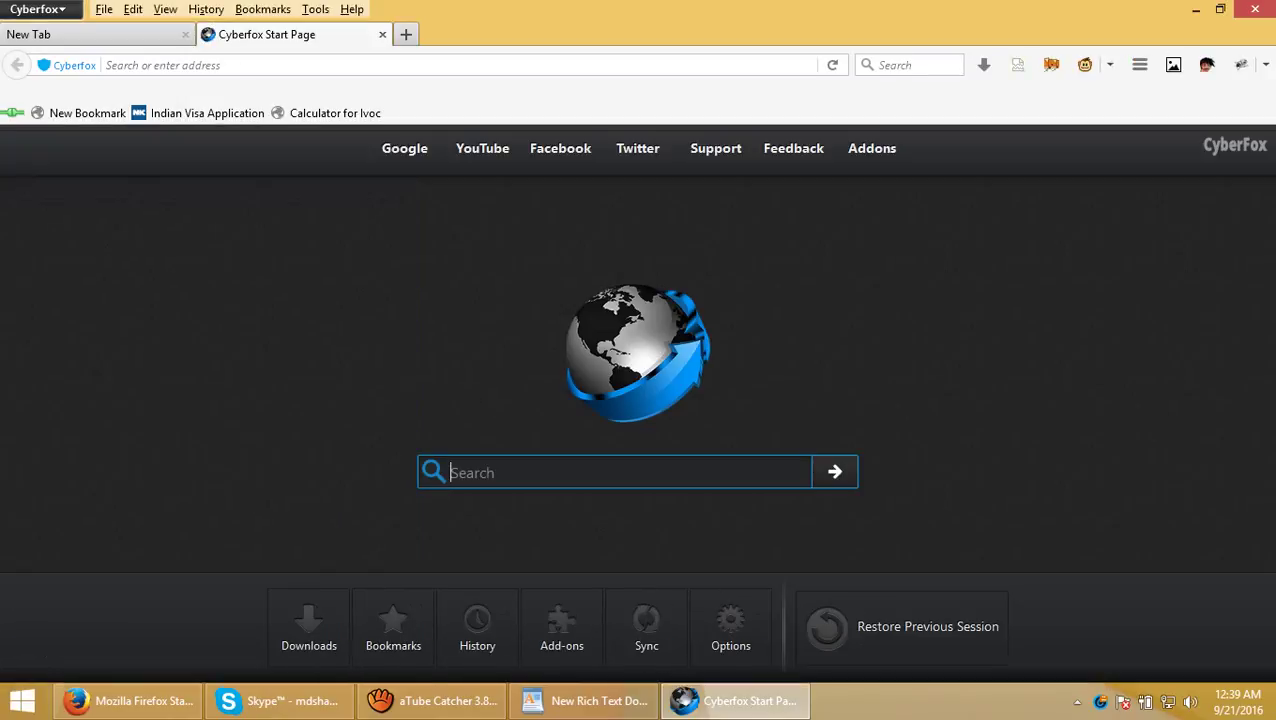
Step: Reorder the taskbar buttons with aTube Catcher first and Skype ahead of Firefox
drag(445, 706, 205, 698)
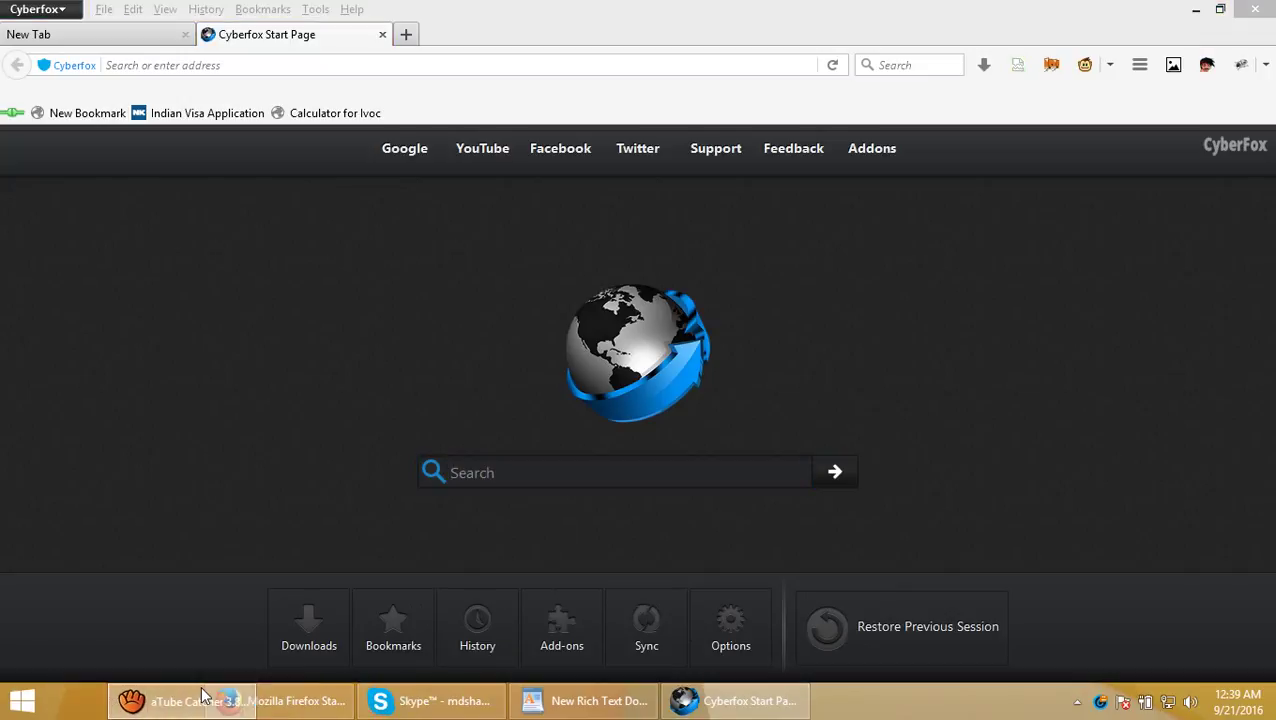
drag(467, 714, 333, 711)
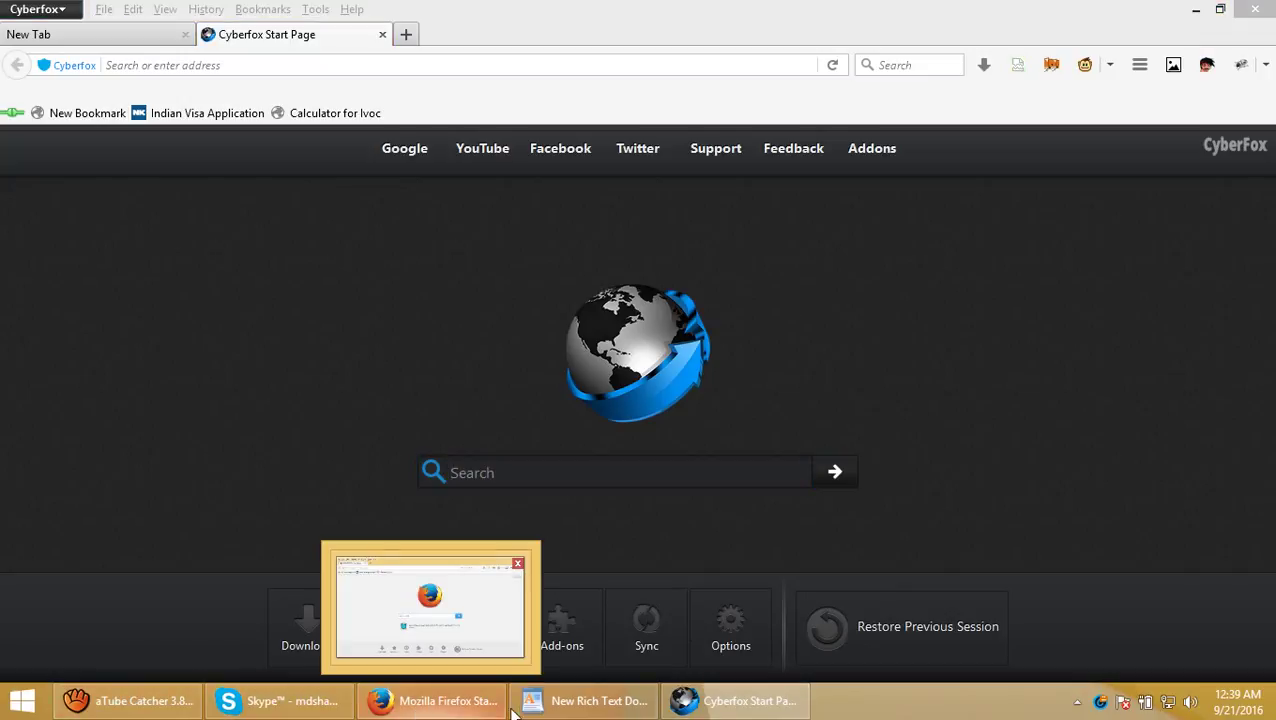
drag(498, 710, 530, 710)
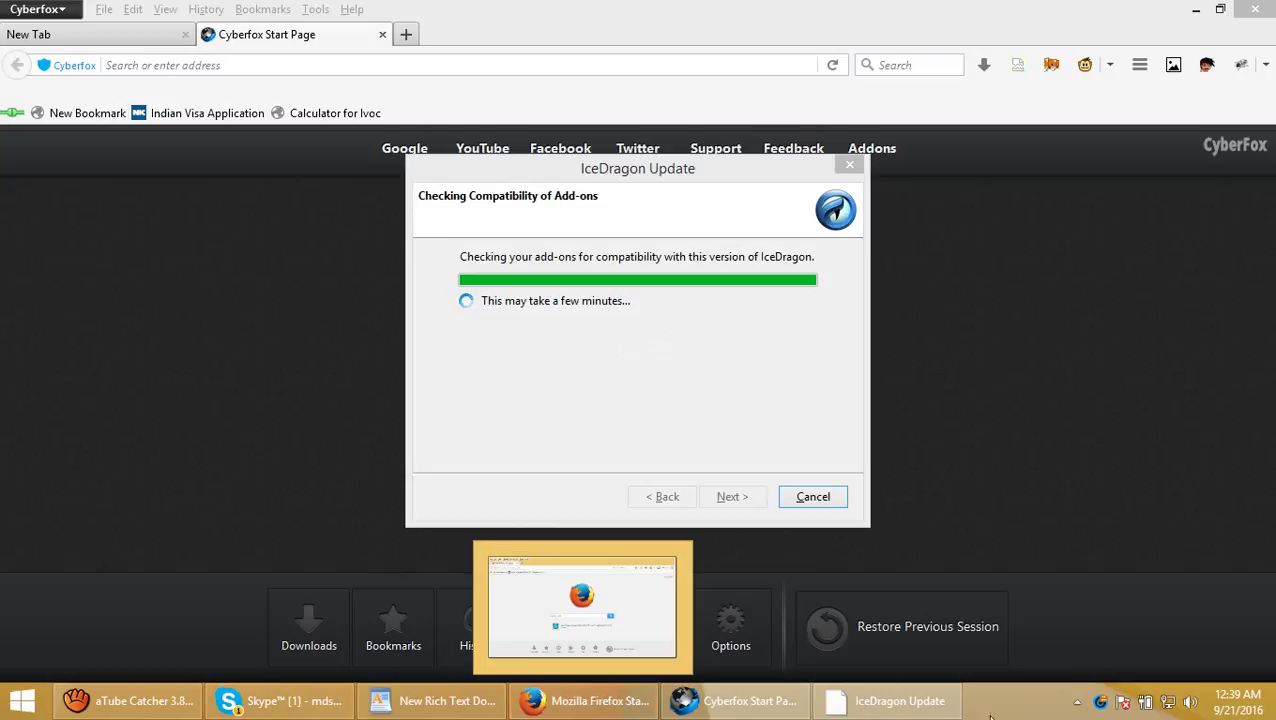
click(296, 704)
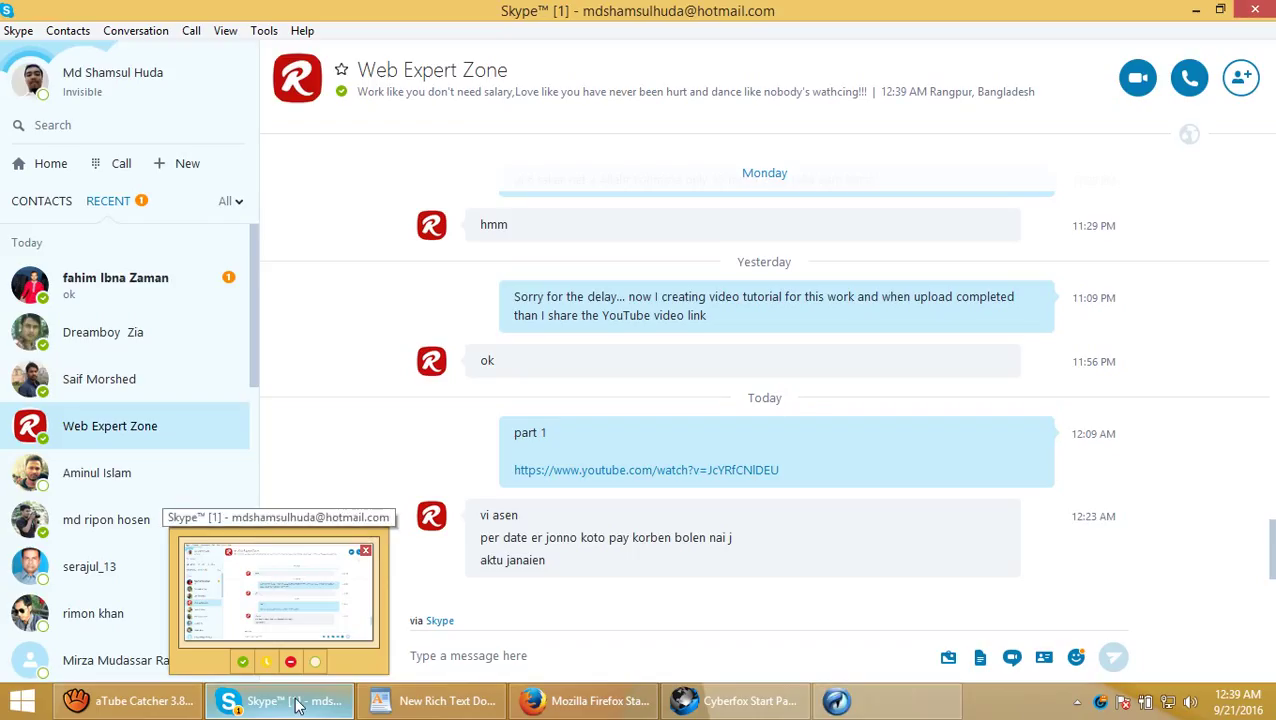
click(296, 704)
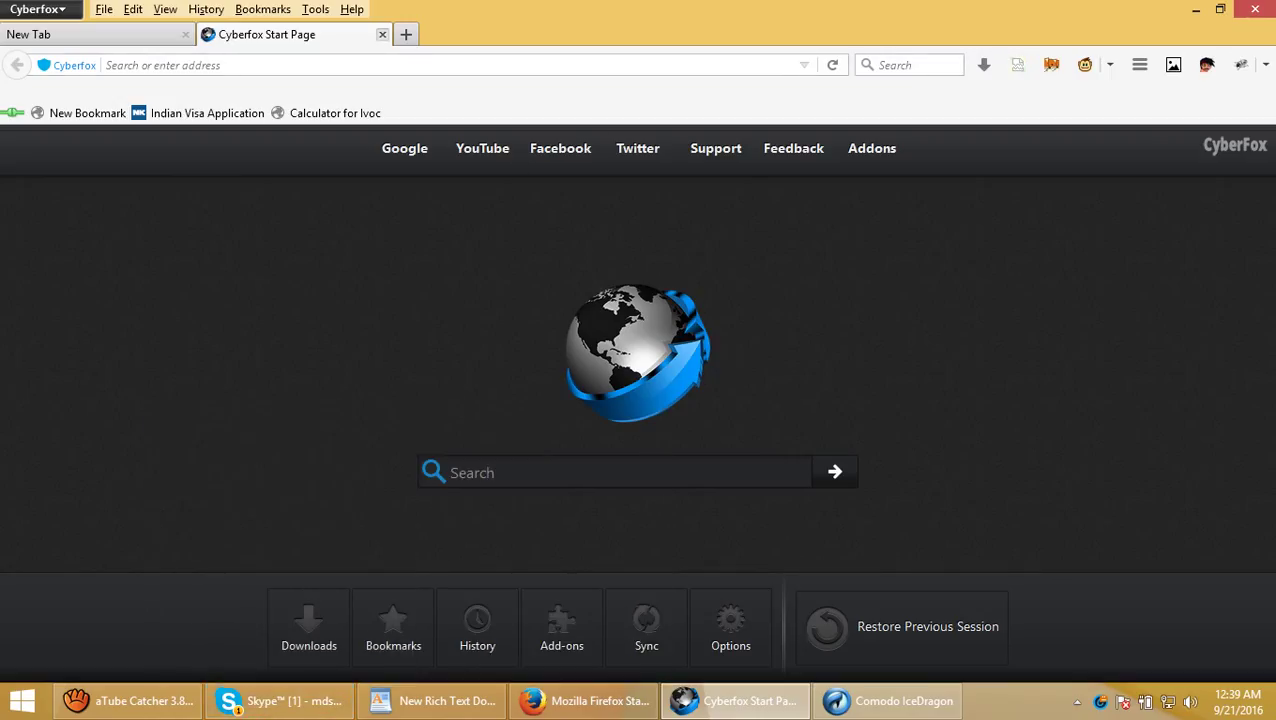
Step: Close the Cyberfox Start Page tab and cycle through Firefox, Cyberfox and IceDragon, ending on Firefox
click(382, 35)
click(584, 702)
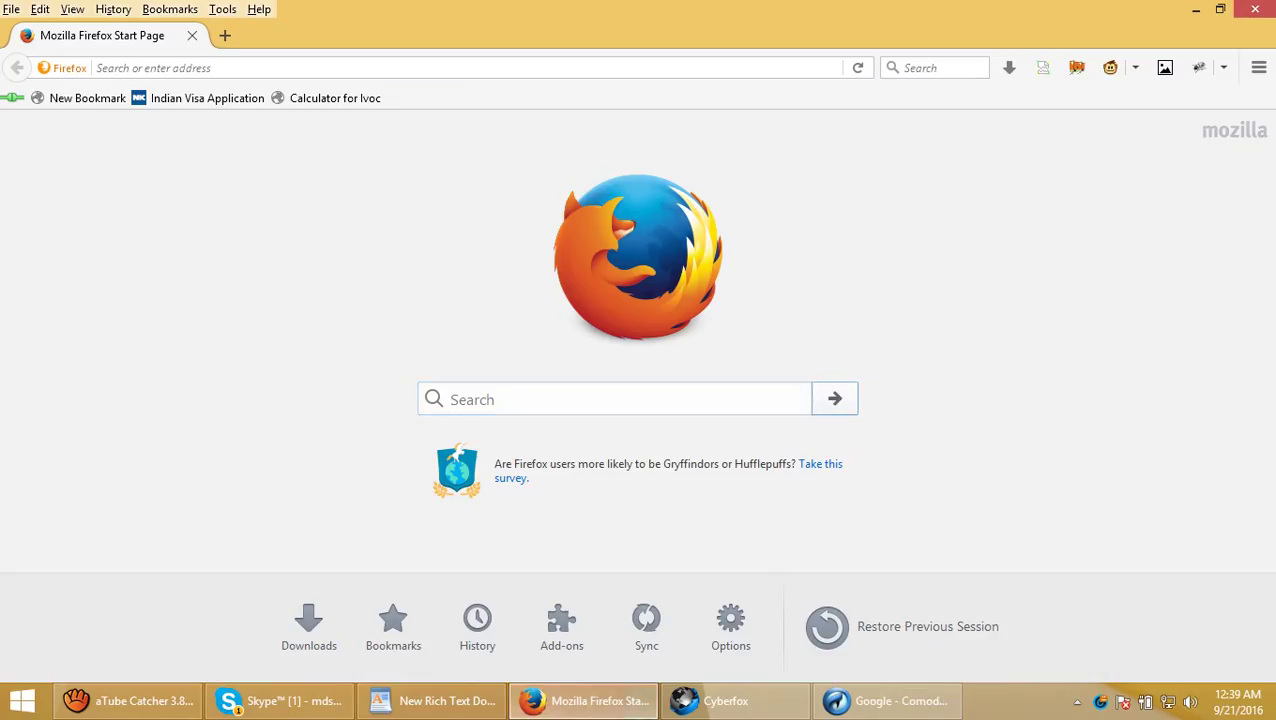
click(734, 702)
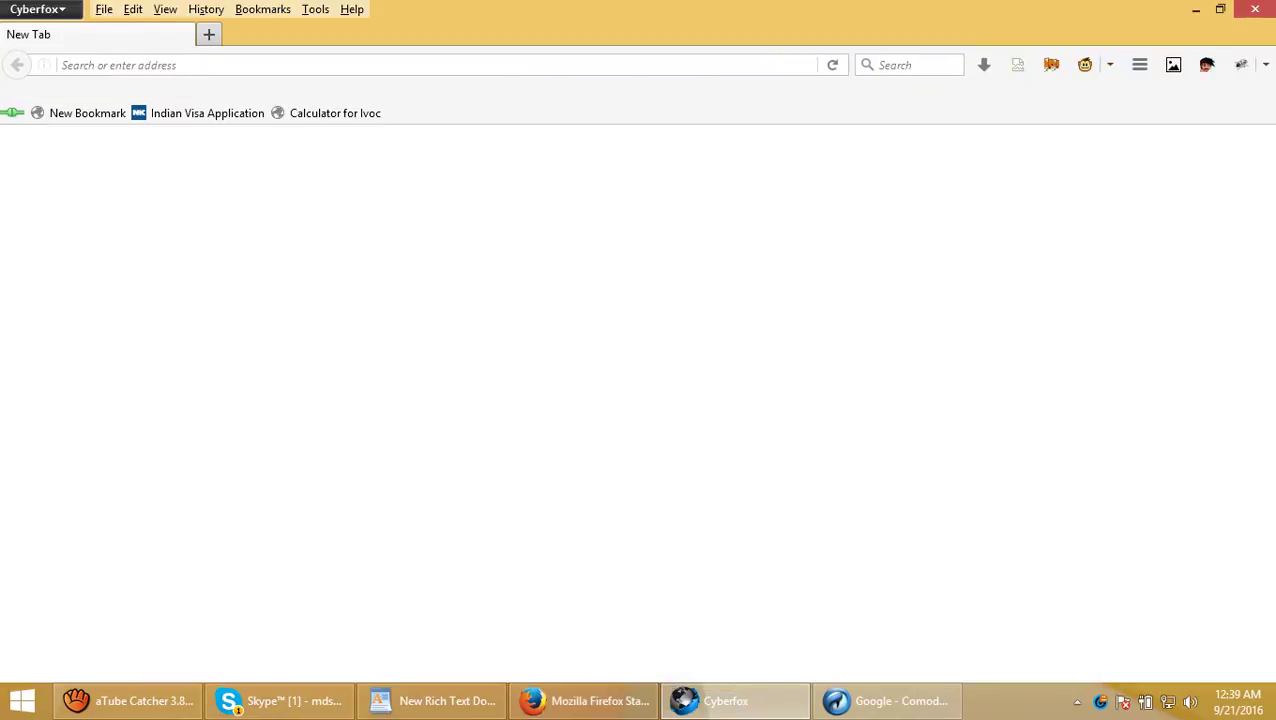
click(886, 701)
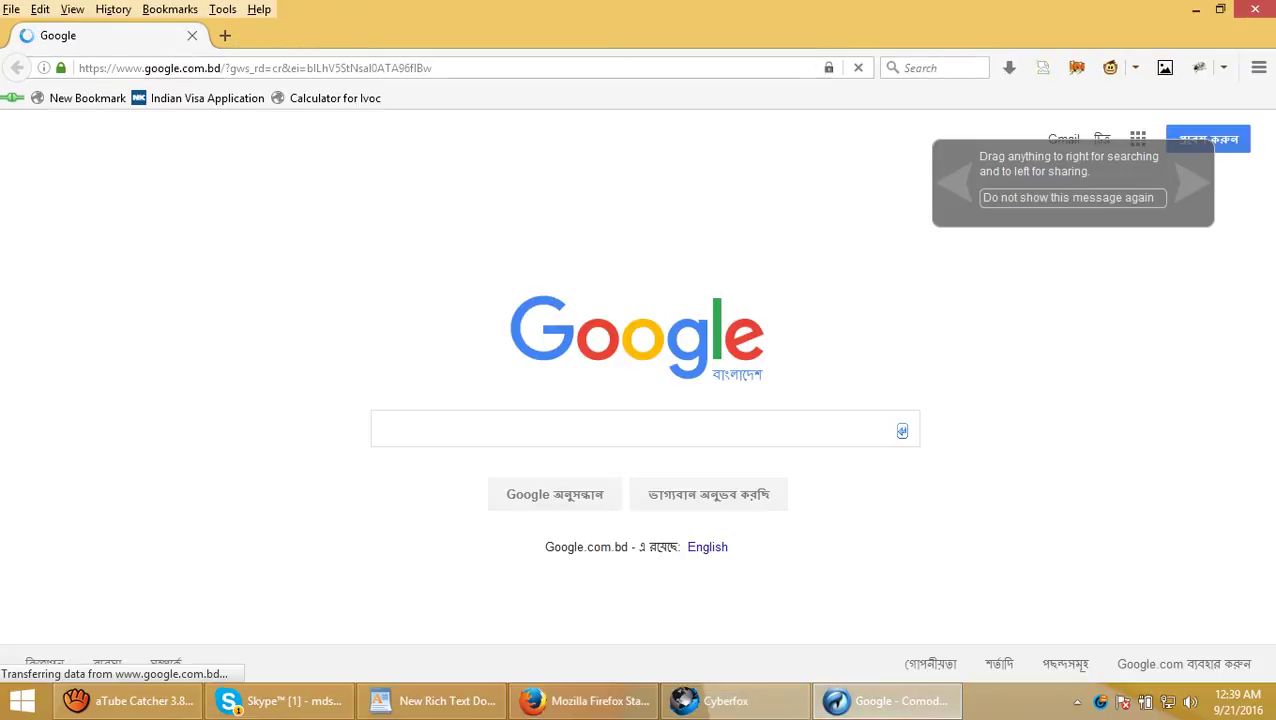
click(727, 701)
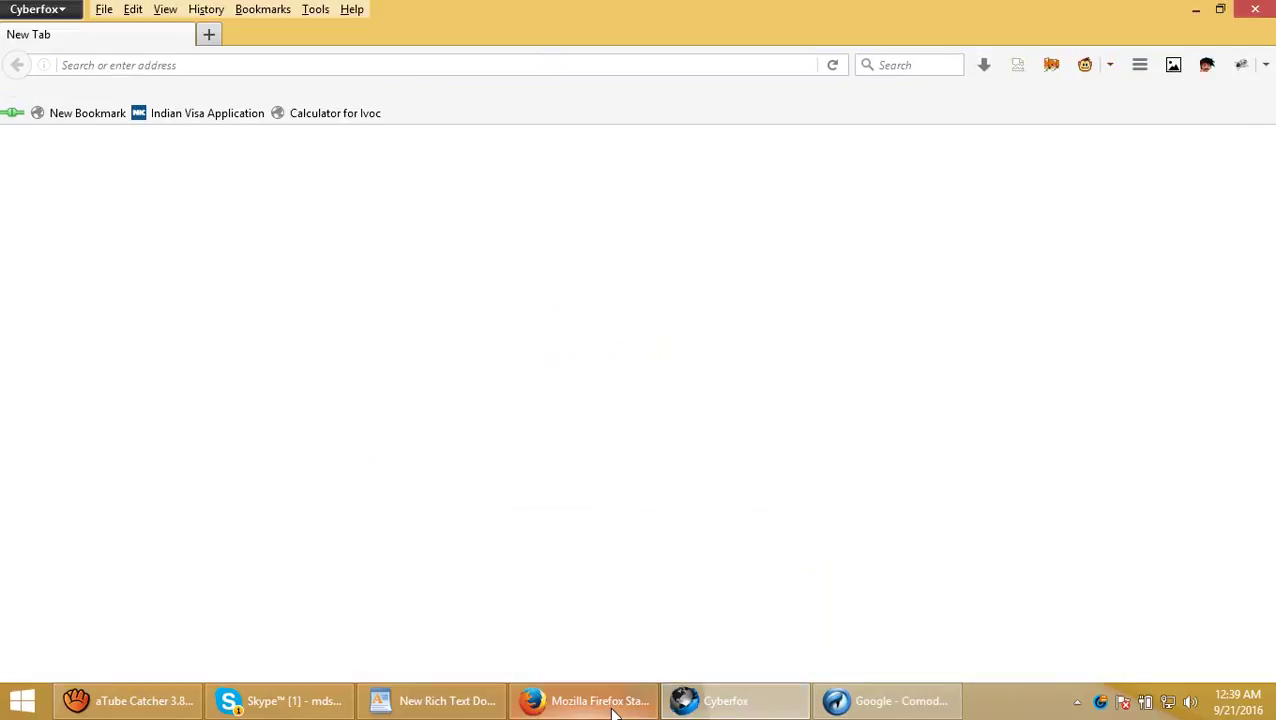
click(590, 704)
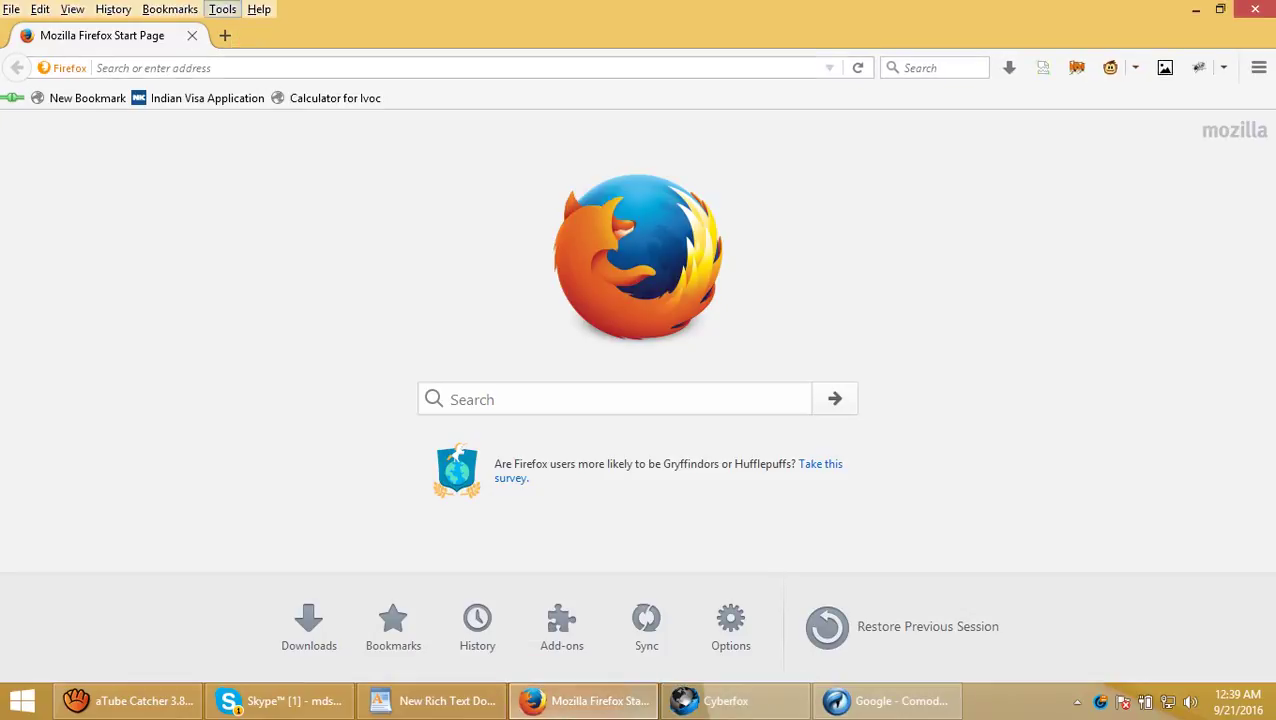
click(222, 9)
click(420, 270)
click(222, 9)
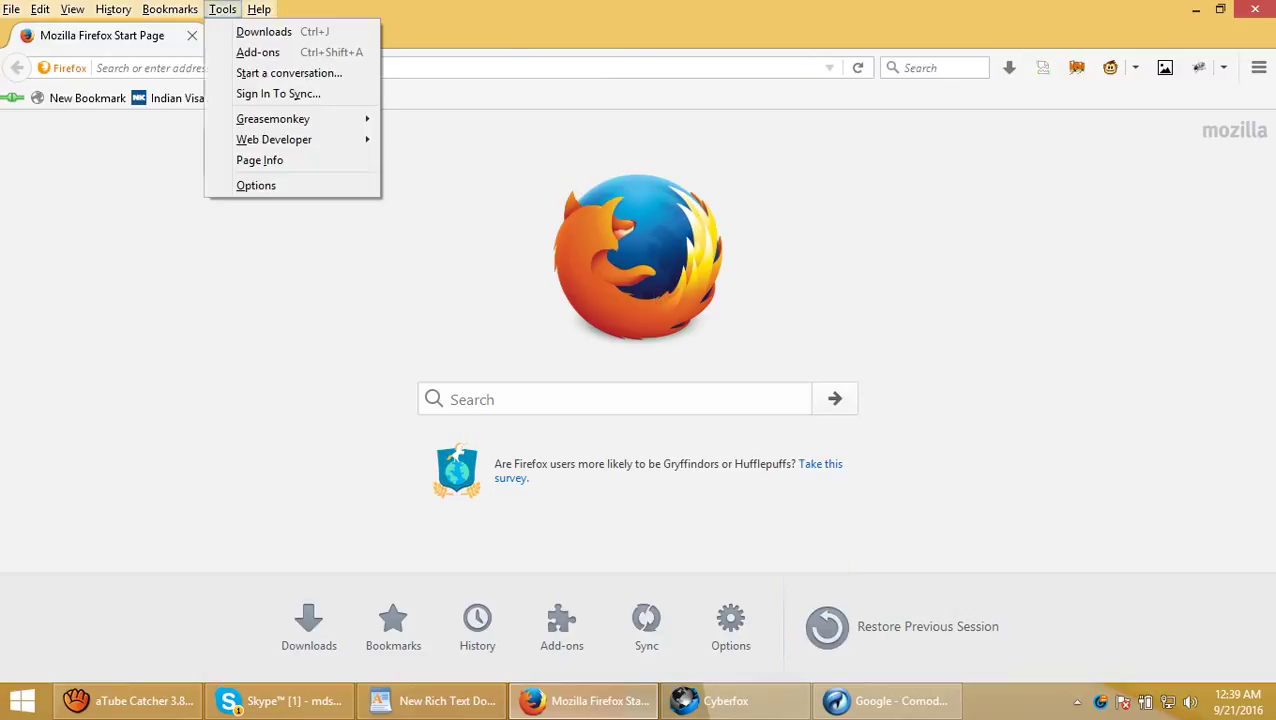
click(258, 52)
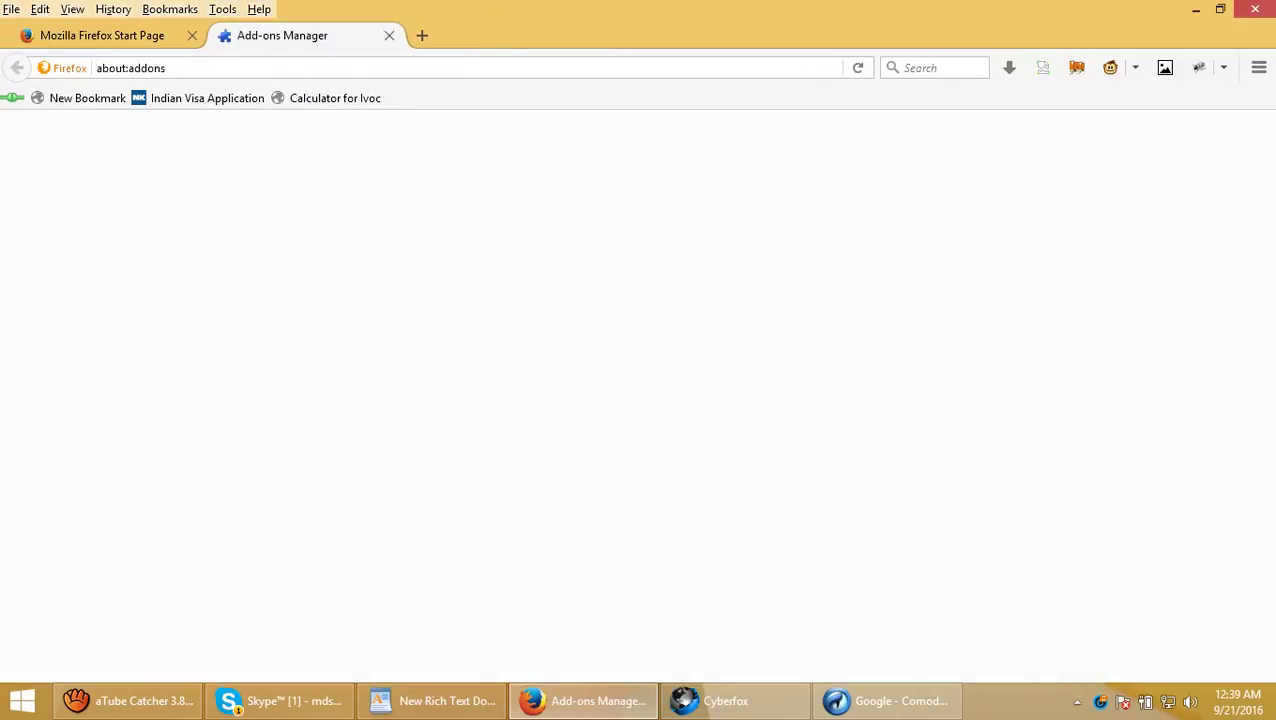
click(74, 202)
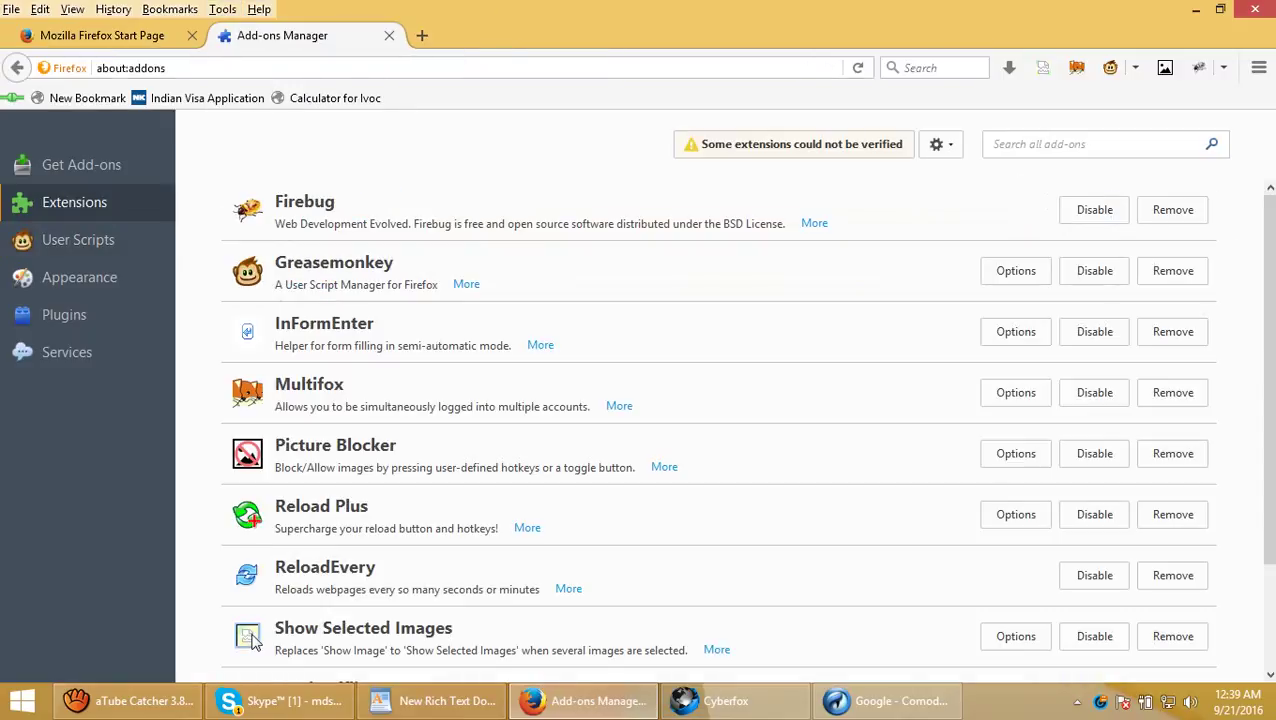
click(389, 35)
click(222, 9)
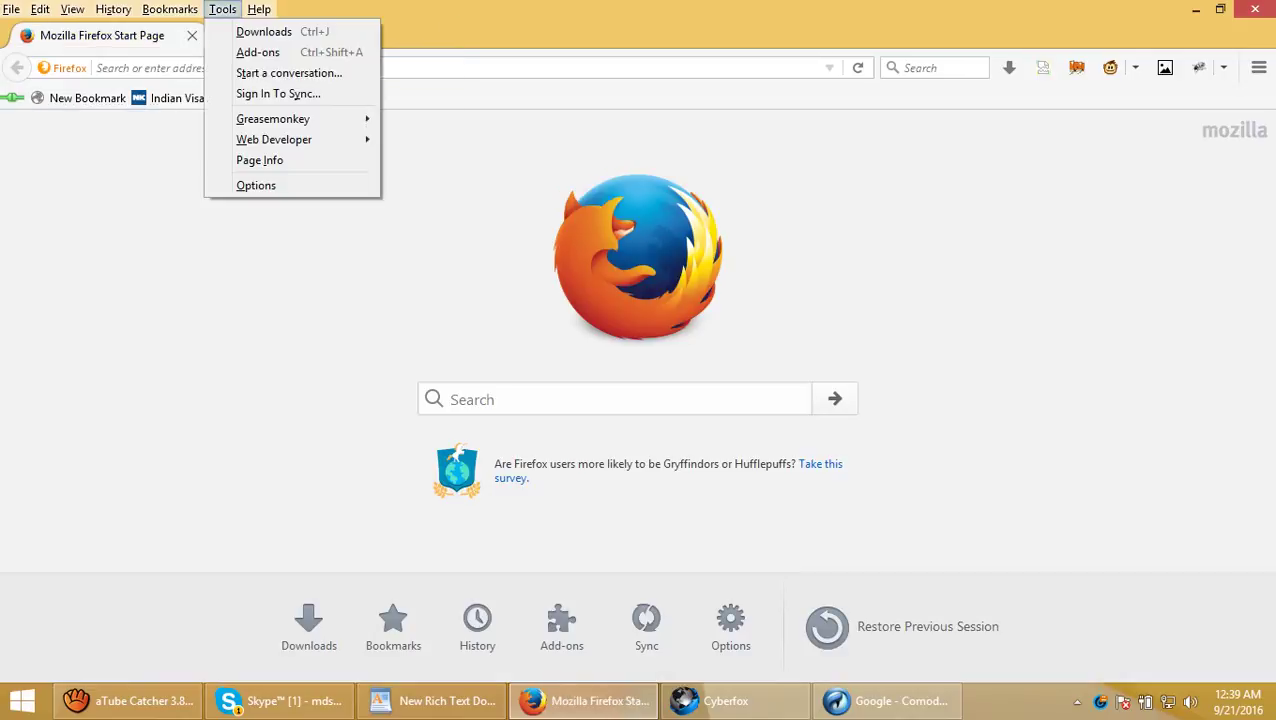
key(Escape)
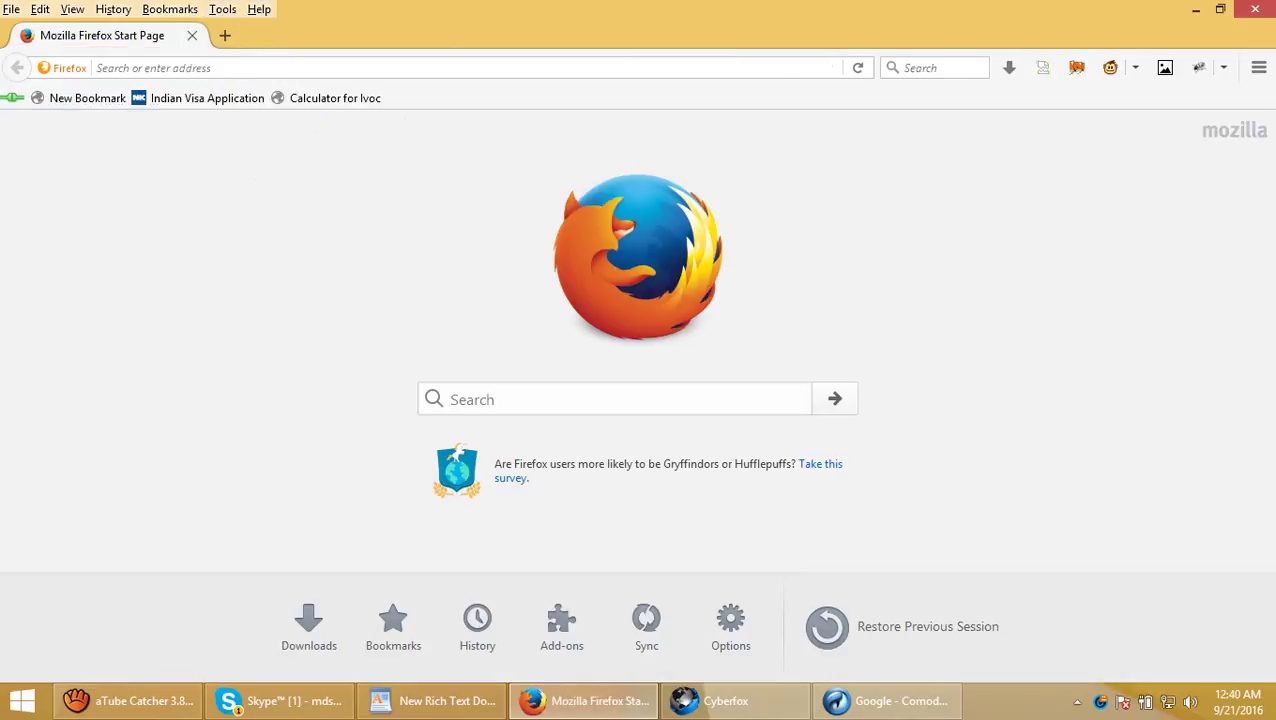
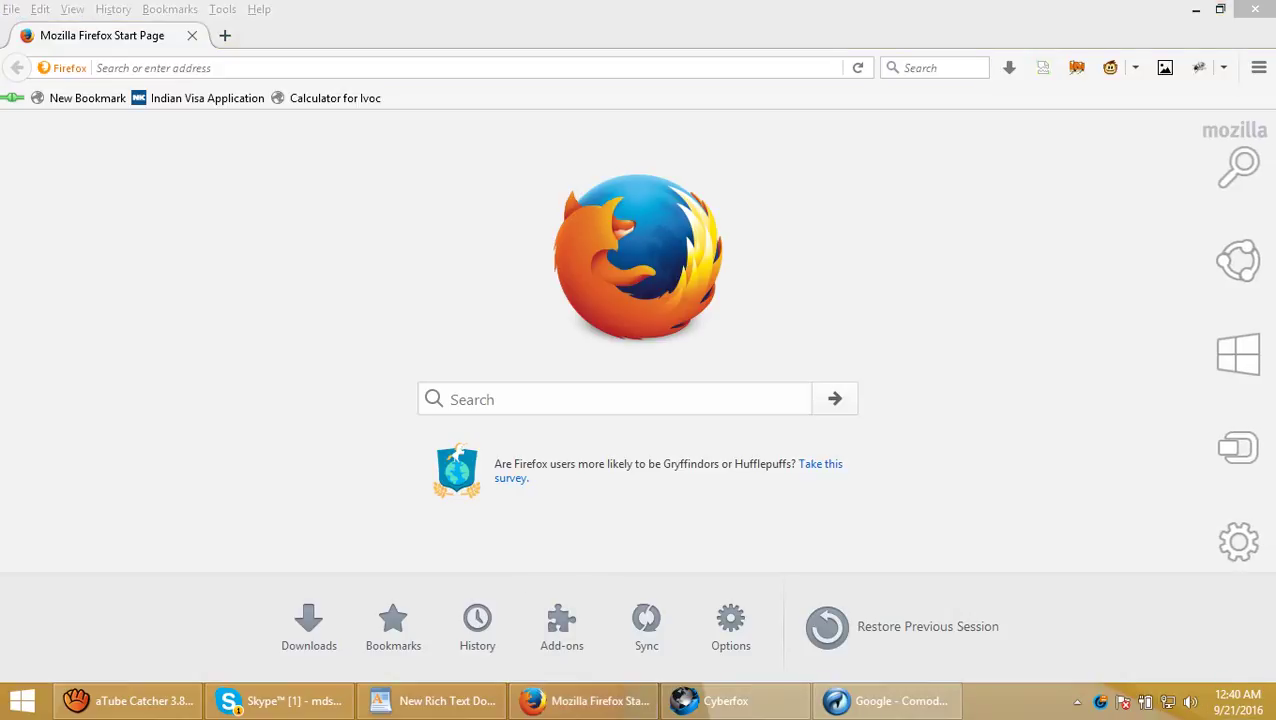
Step: Enter about:config in Firefox's address bar and load it
click(1274, 718)
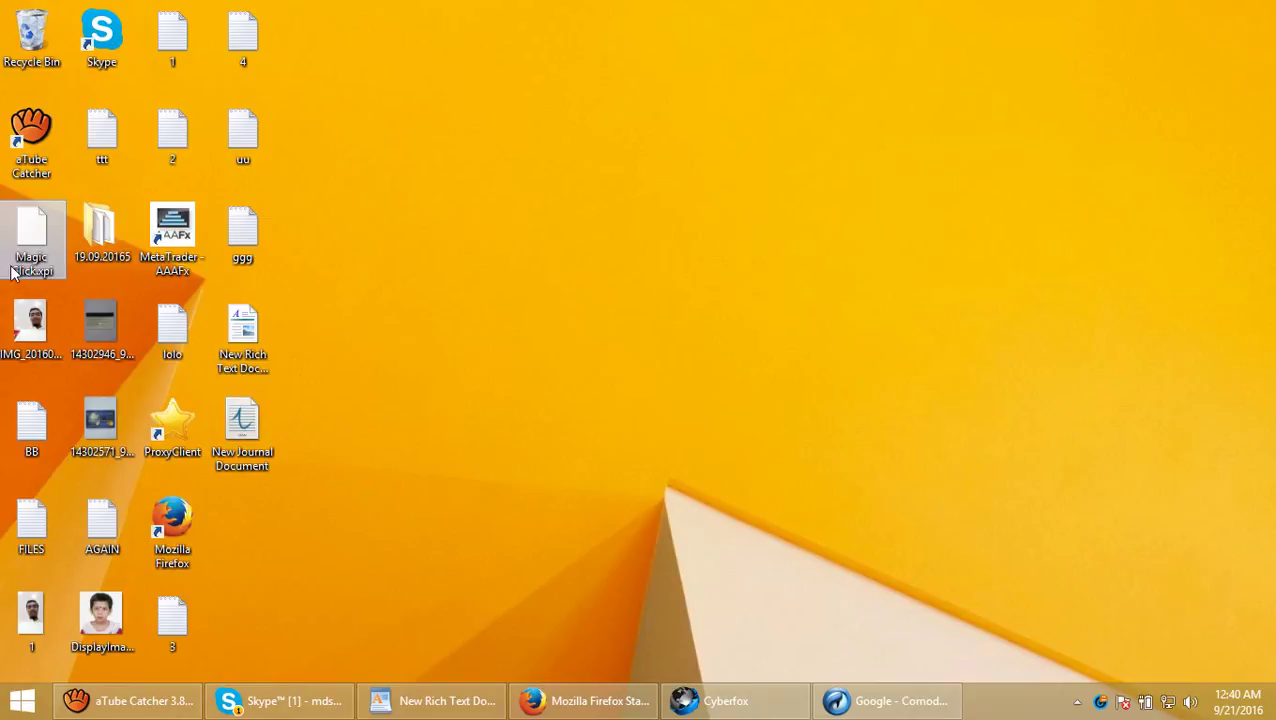
click(633, 697)
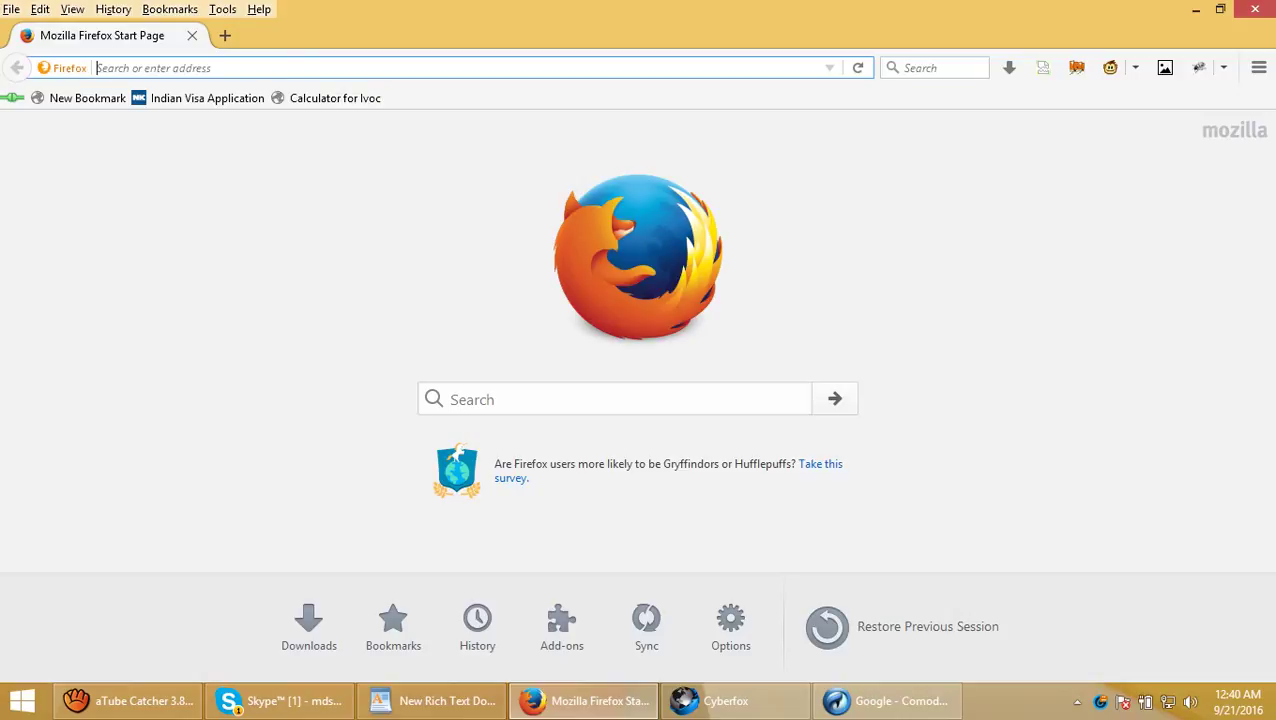
text(about)
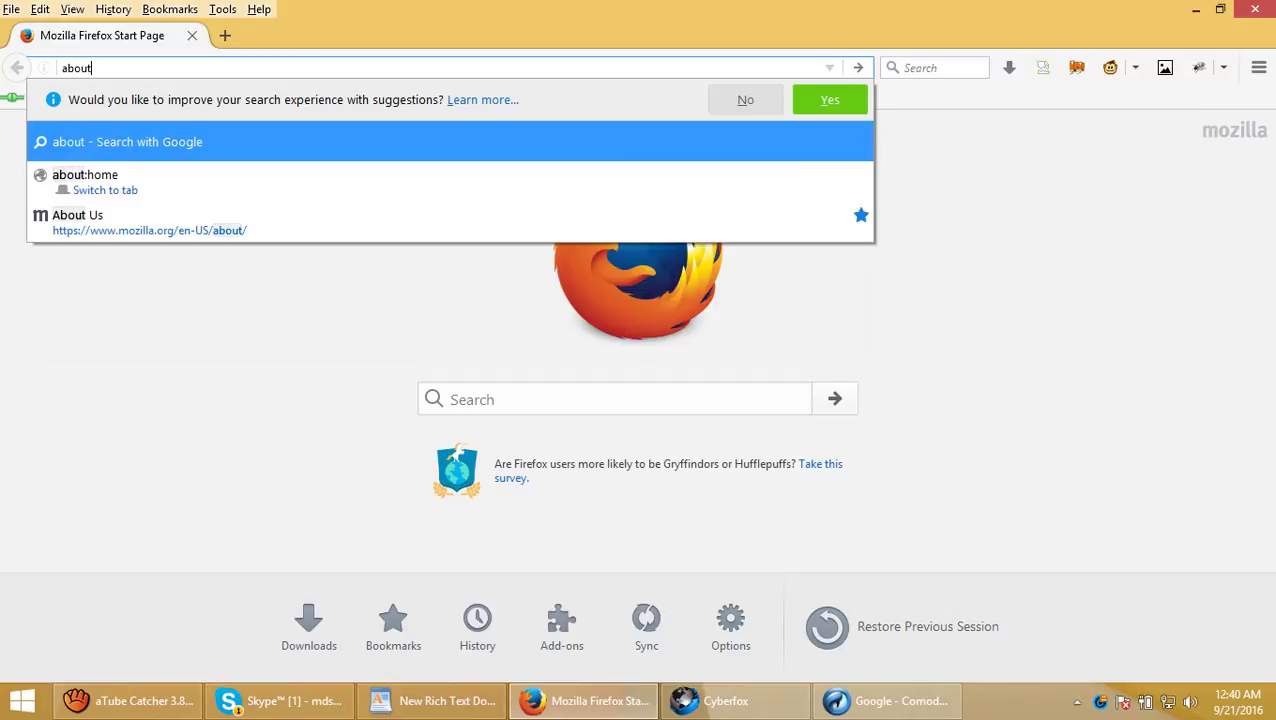
text(:config)
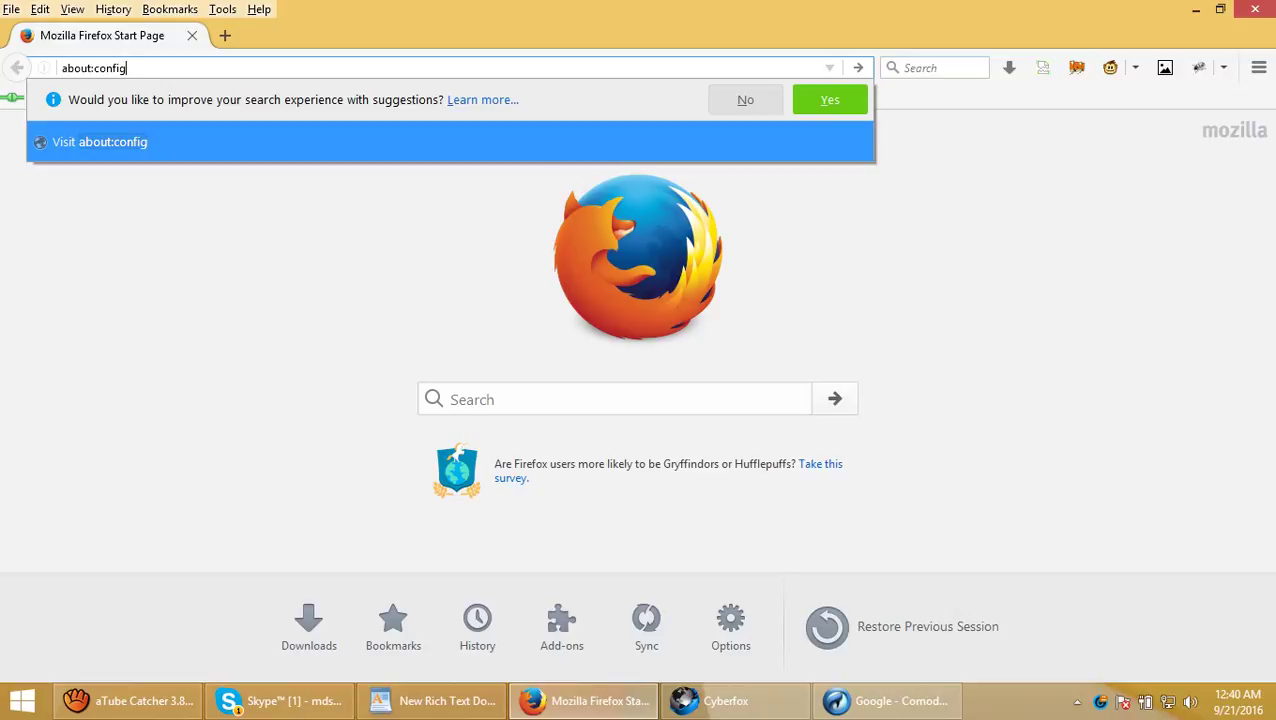
key(Return)
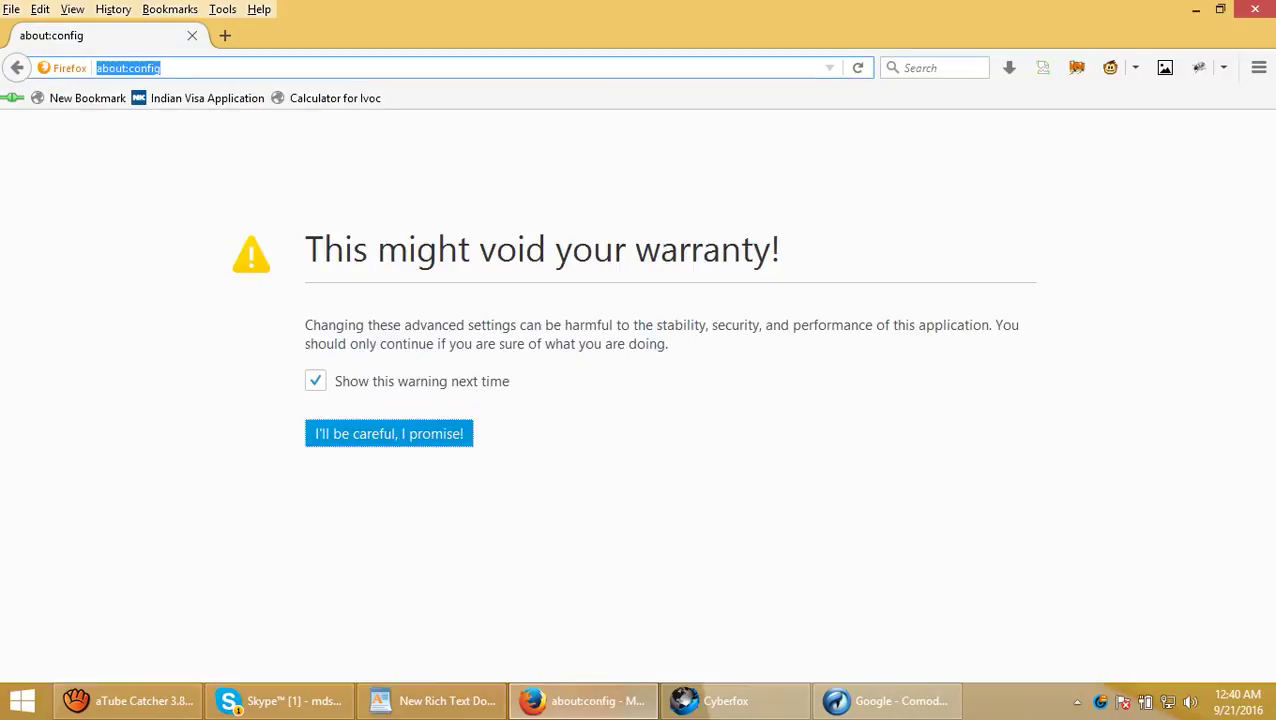
key(BackSpace)
key(ctrl+z)
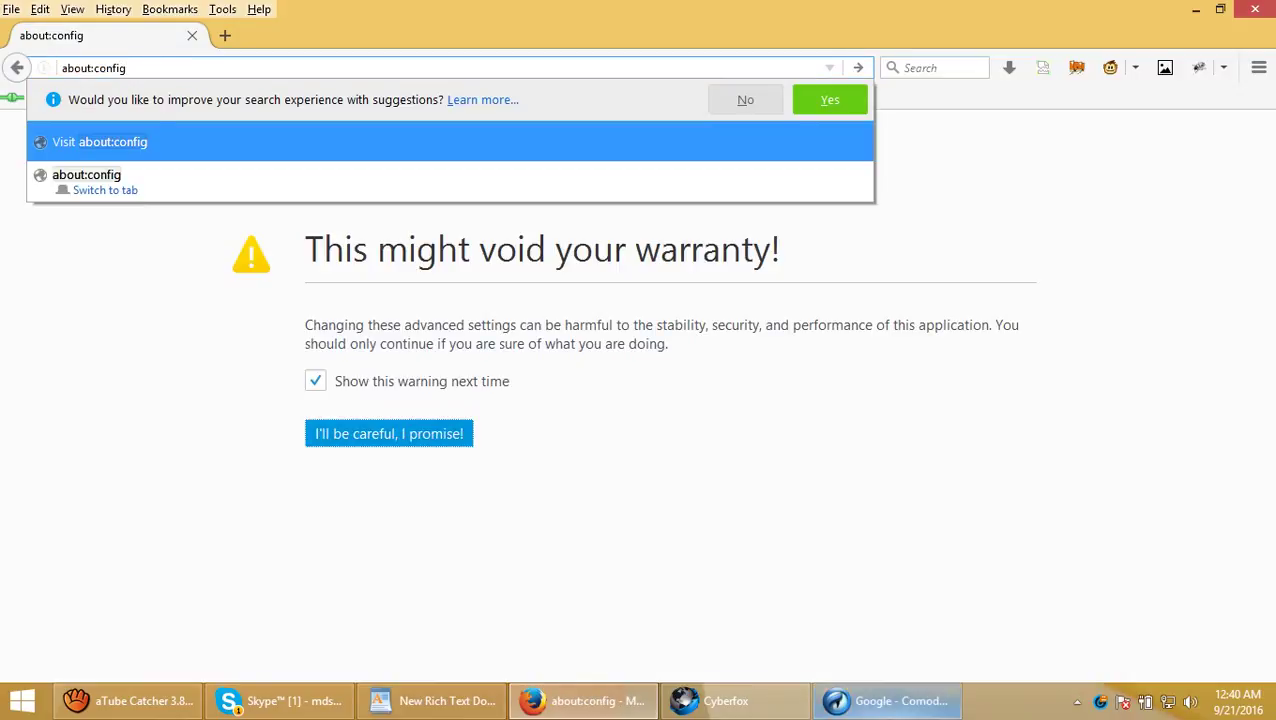
Step: Open about:config in Comodo IceDragon and accept the warranty warning
click(889, 700)
key(ctrl+l)
text(about:config)
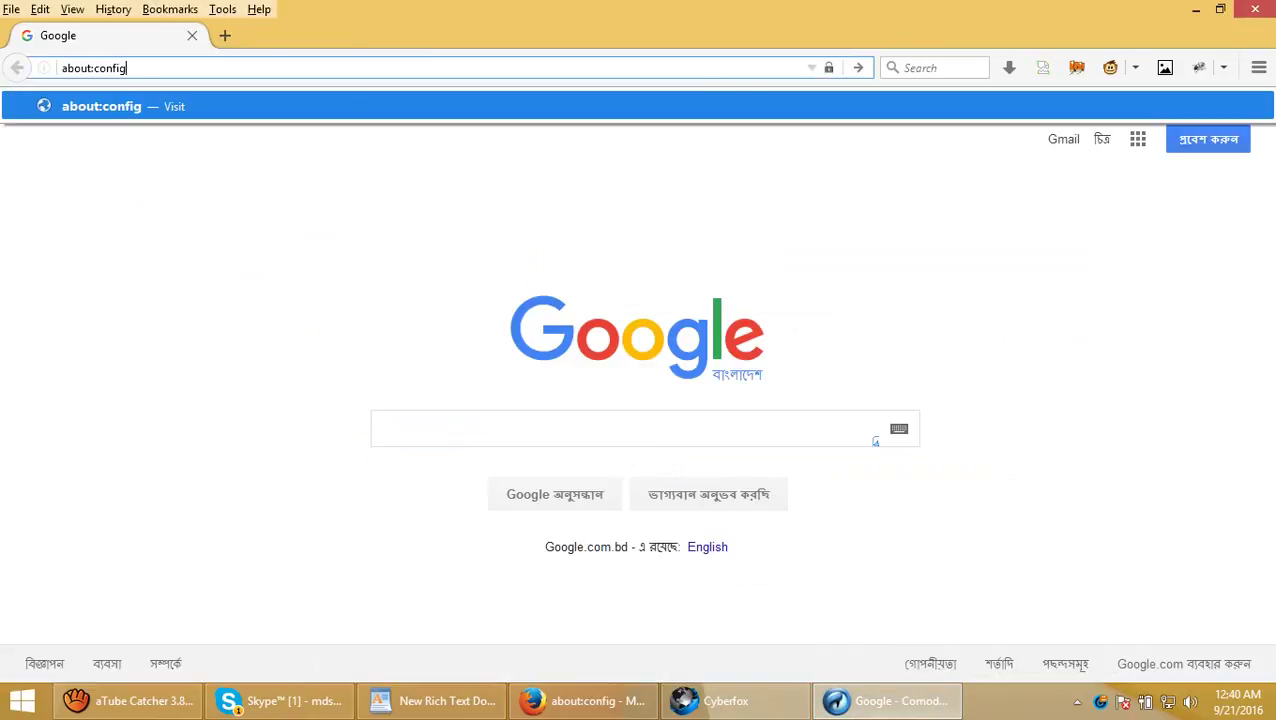
key(Return)
click(387, 433)
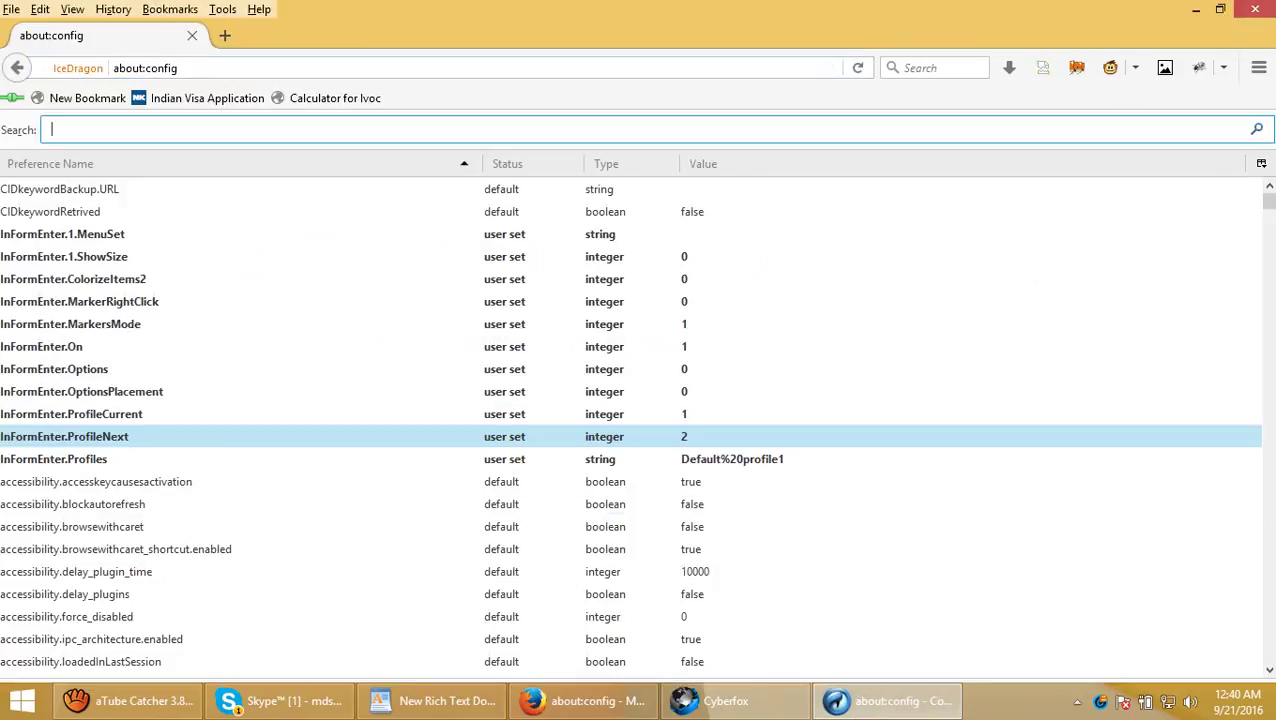
Step: Back in Firefox, accept the about:config warning to show the preferences list
click(476, 700)
click(560, 701)
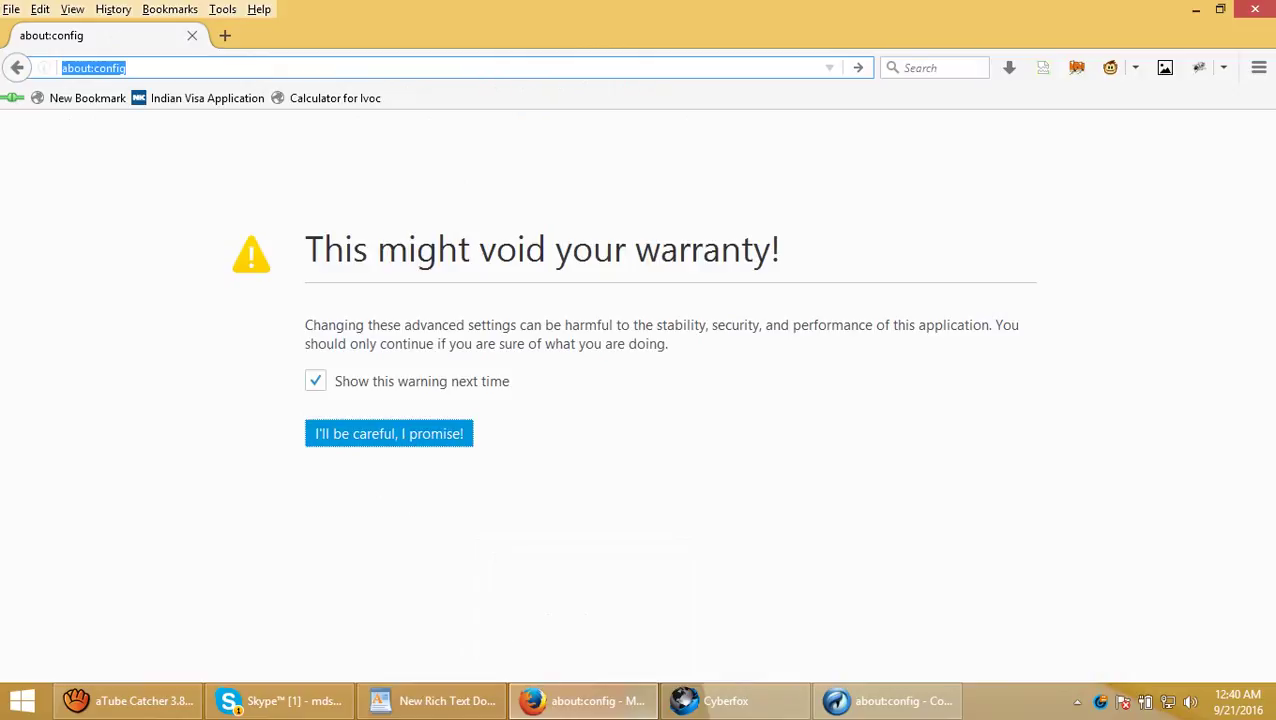
click(389, 433)
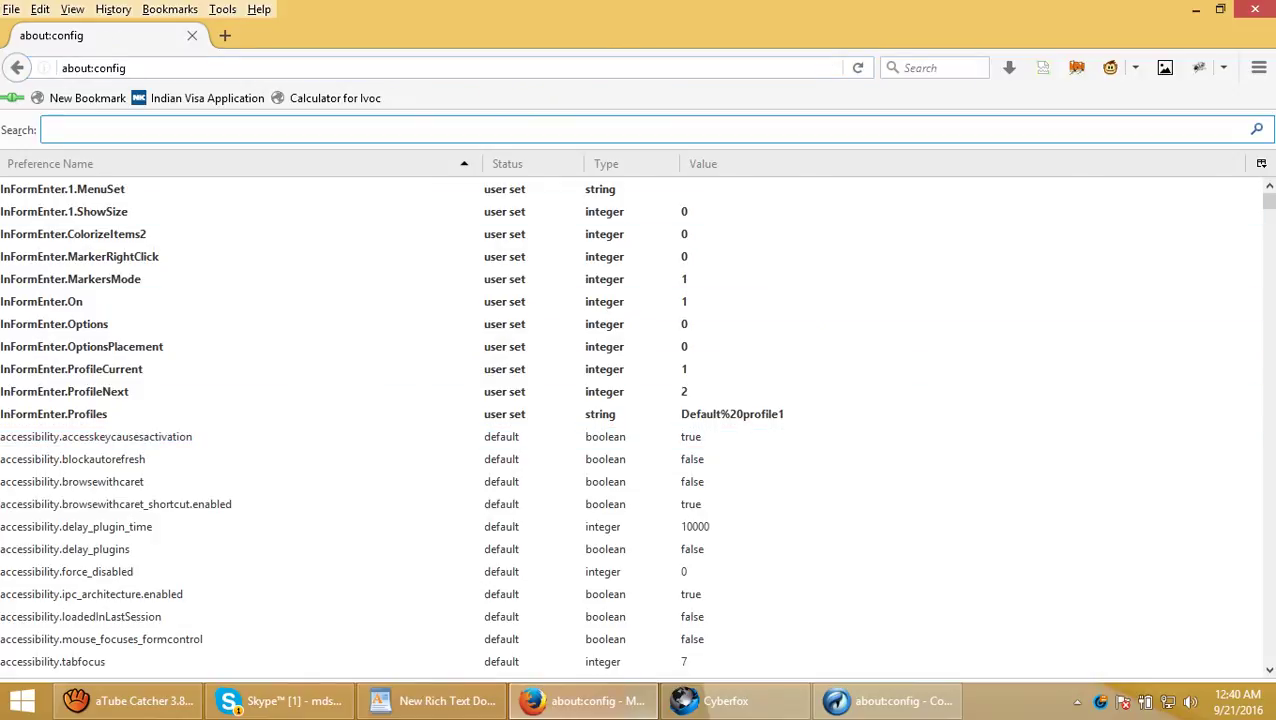
Step: Search 'signatures' in Firefox's about:config and set xpinstall.signatures.required to false
text(signatures)
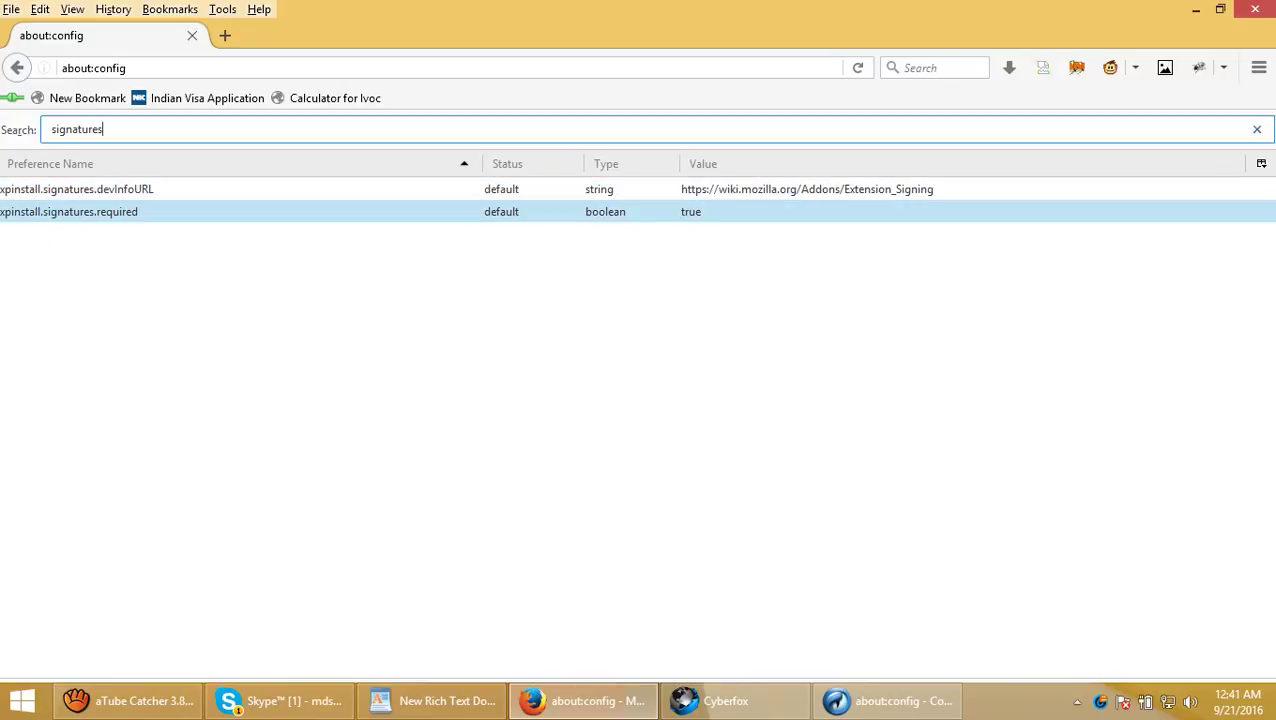
click(69, 211)
key(Return)
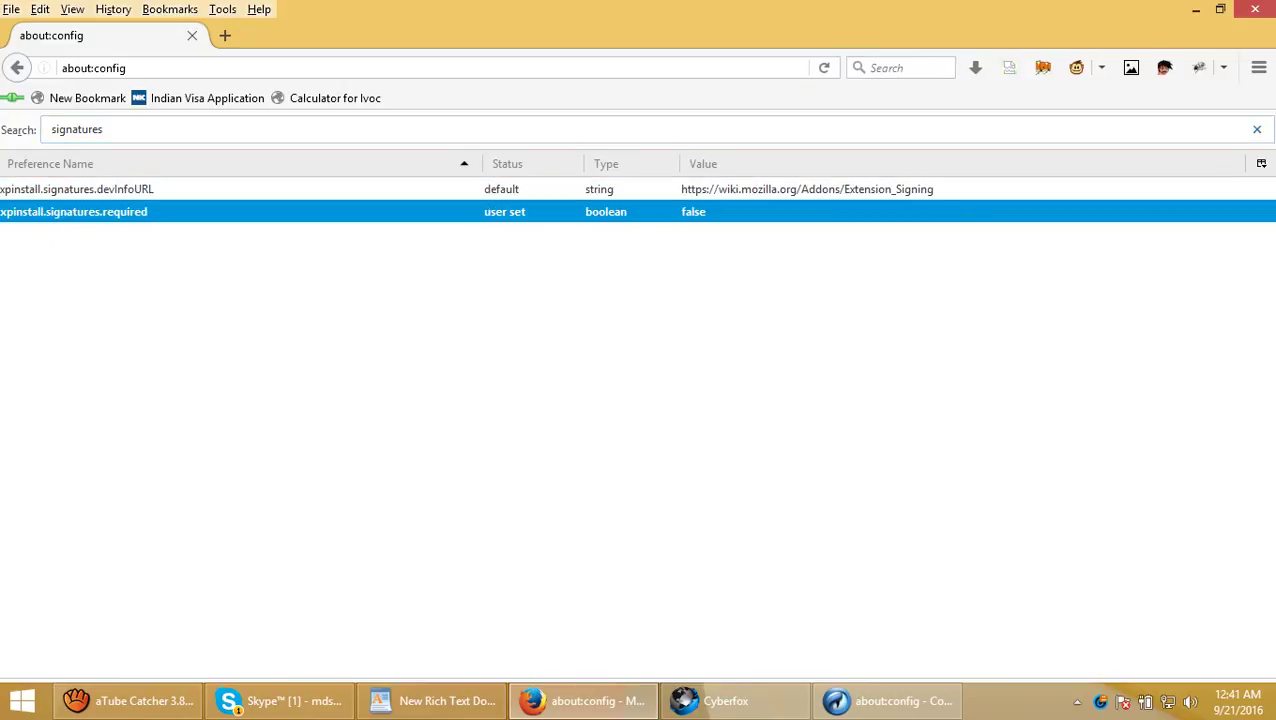
Step: In IceDragon's about:config, search 'signatures' and set xpinstall.signatures.required to false
click(888, 700)
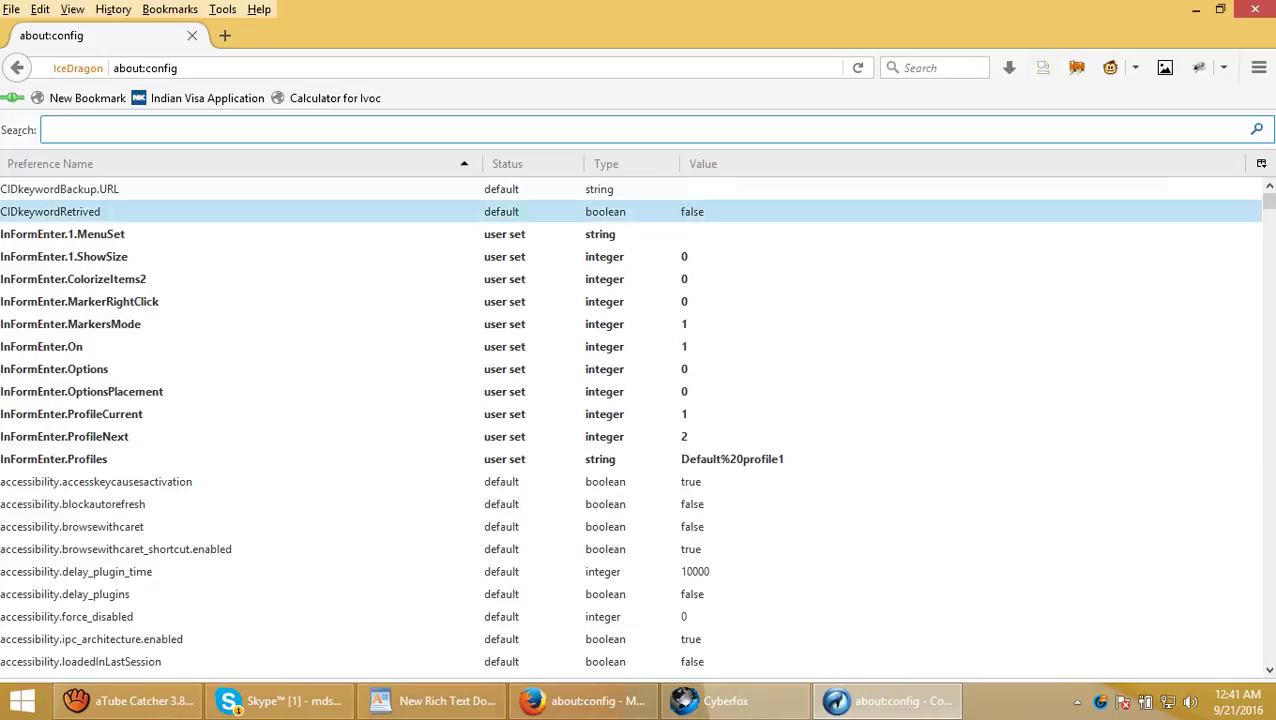
text(about:config)
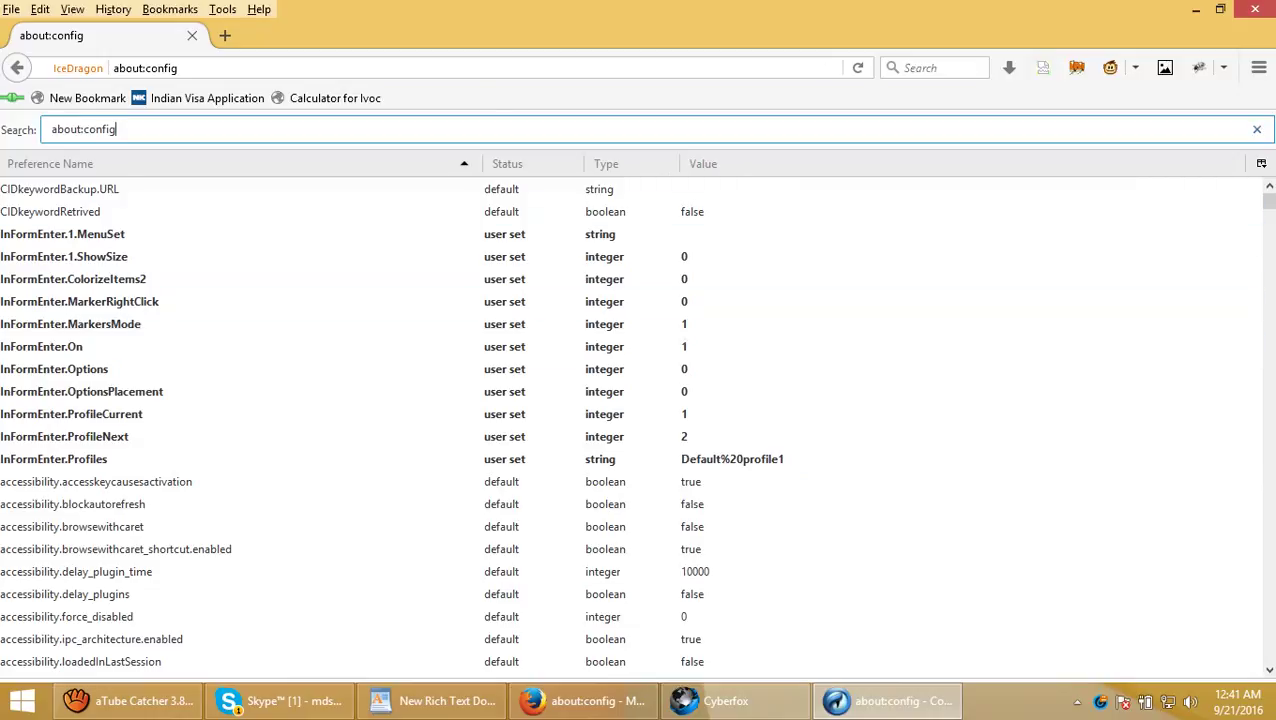
key(ctrl+shift+Left)
key(ctrl+a)
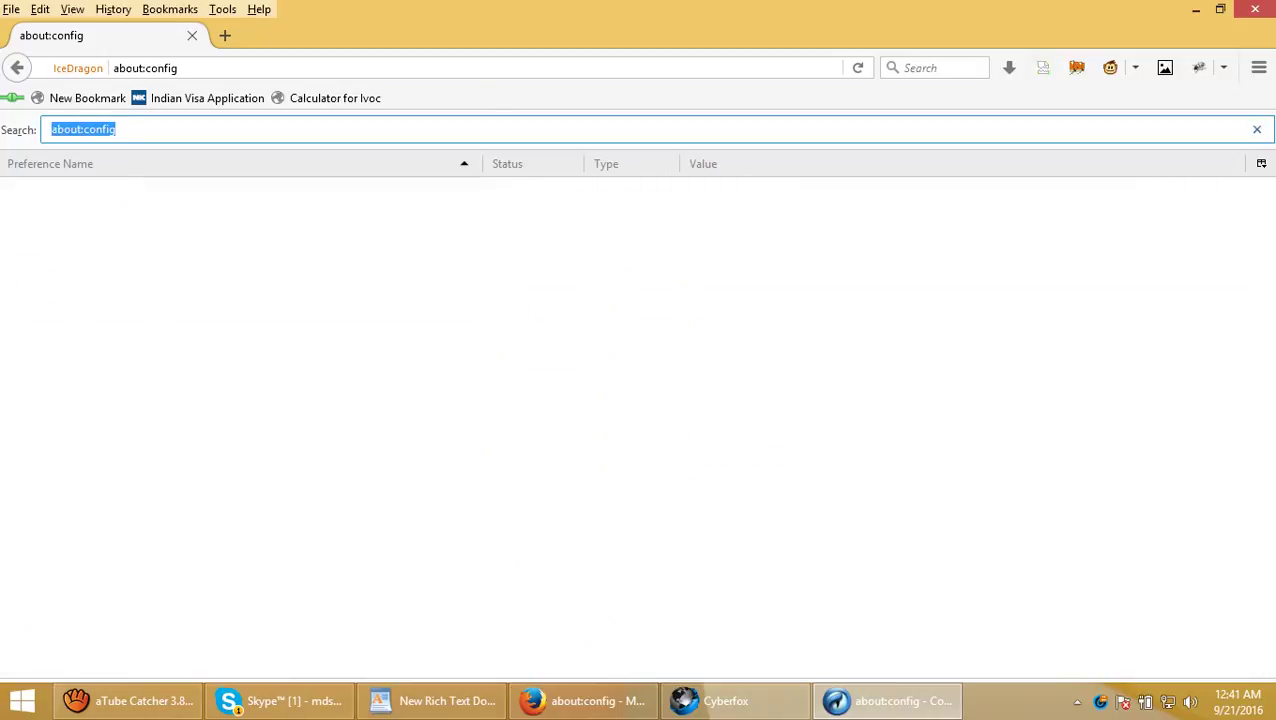
text(signatures)
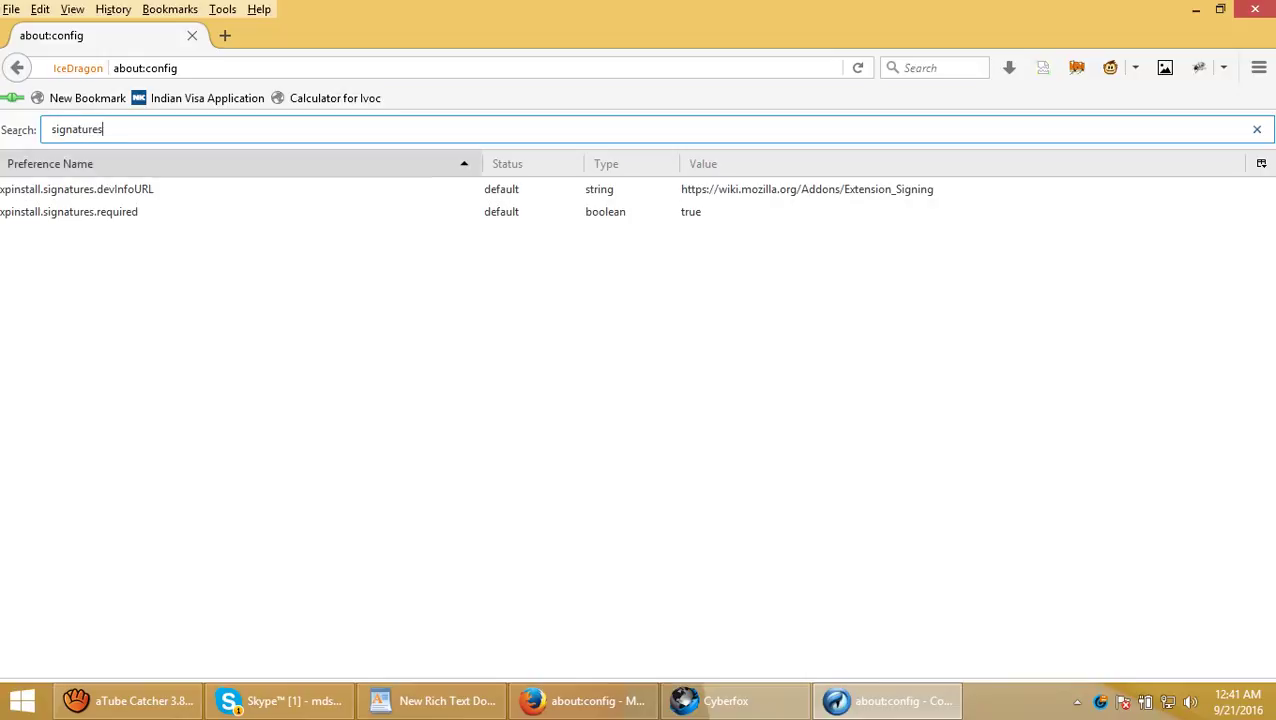
click(70, 211)
key(Return)
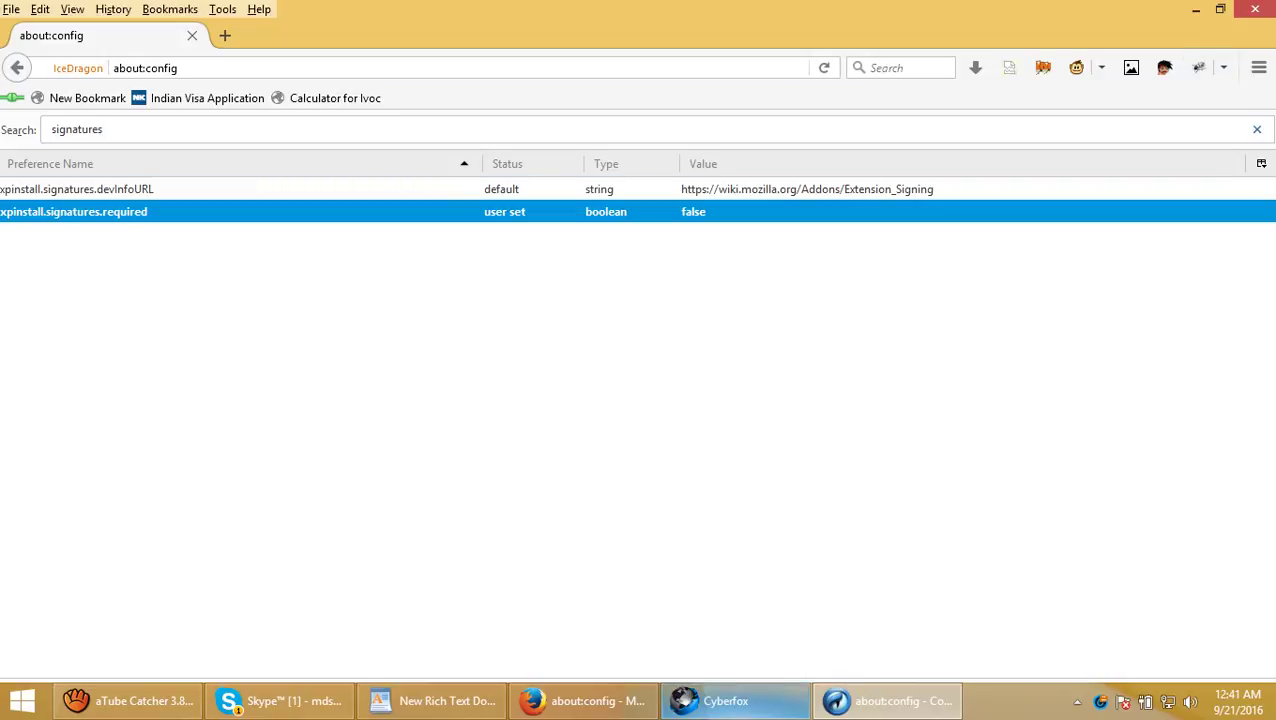
Step: Open Magic Click.xpi from the Desktop via File > Open File and confirm installation
mouse_move(663, 712)
key(alt)
key(Down)
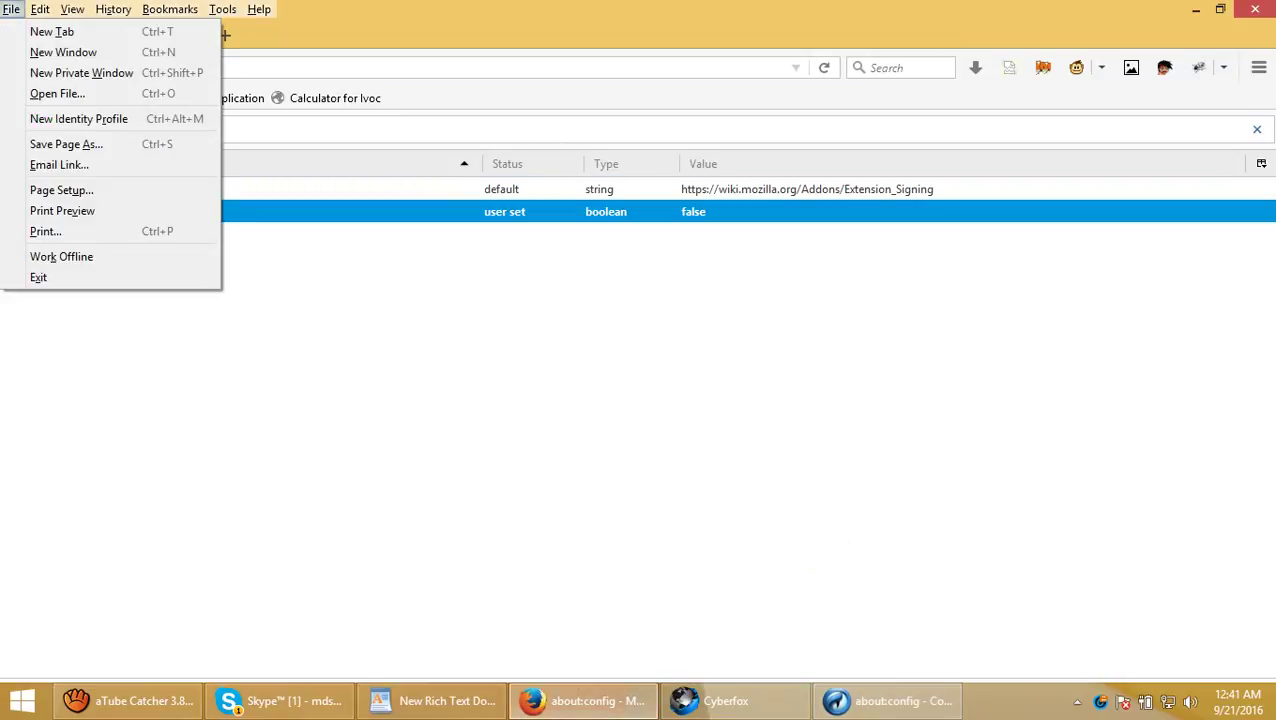
key(Down)
key(Down)
key(Down)
key(Return)
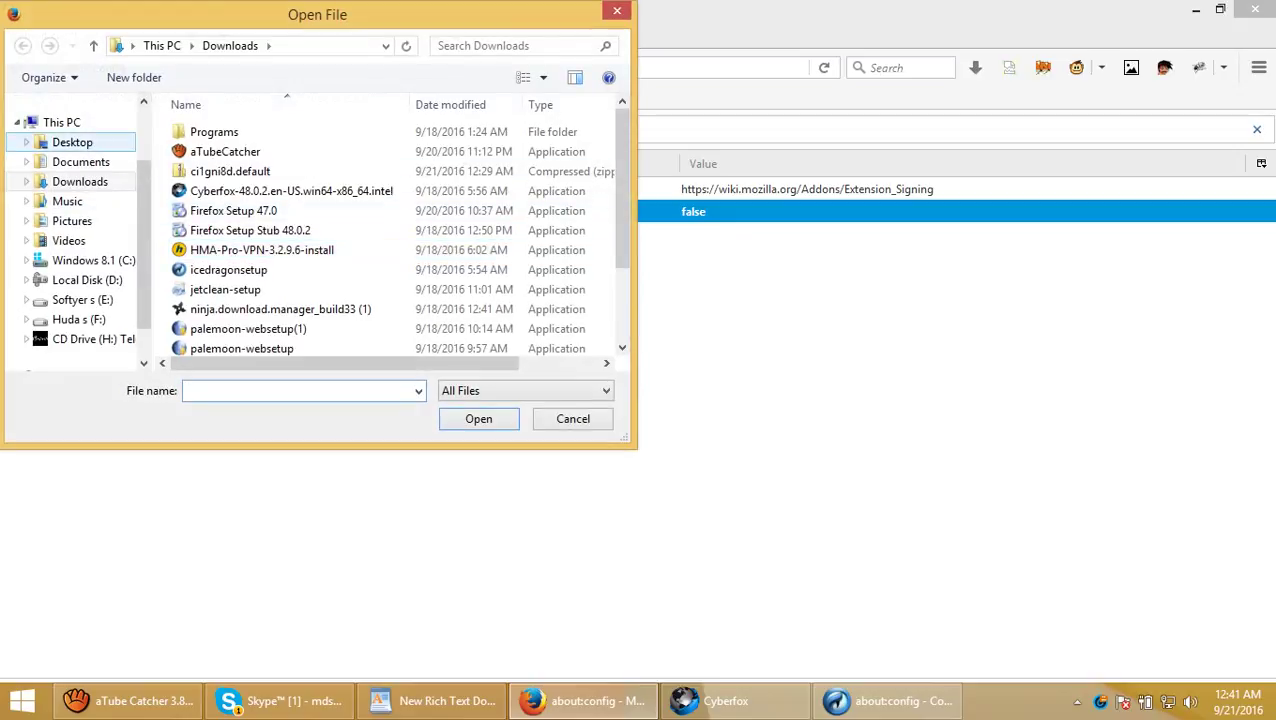
click(72, 142)
scroll(400, 230, down, 3)
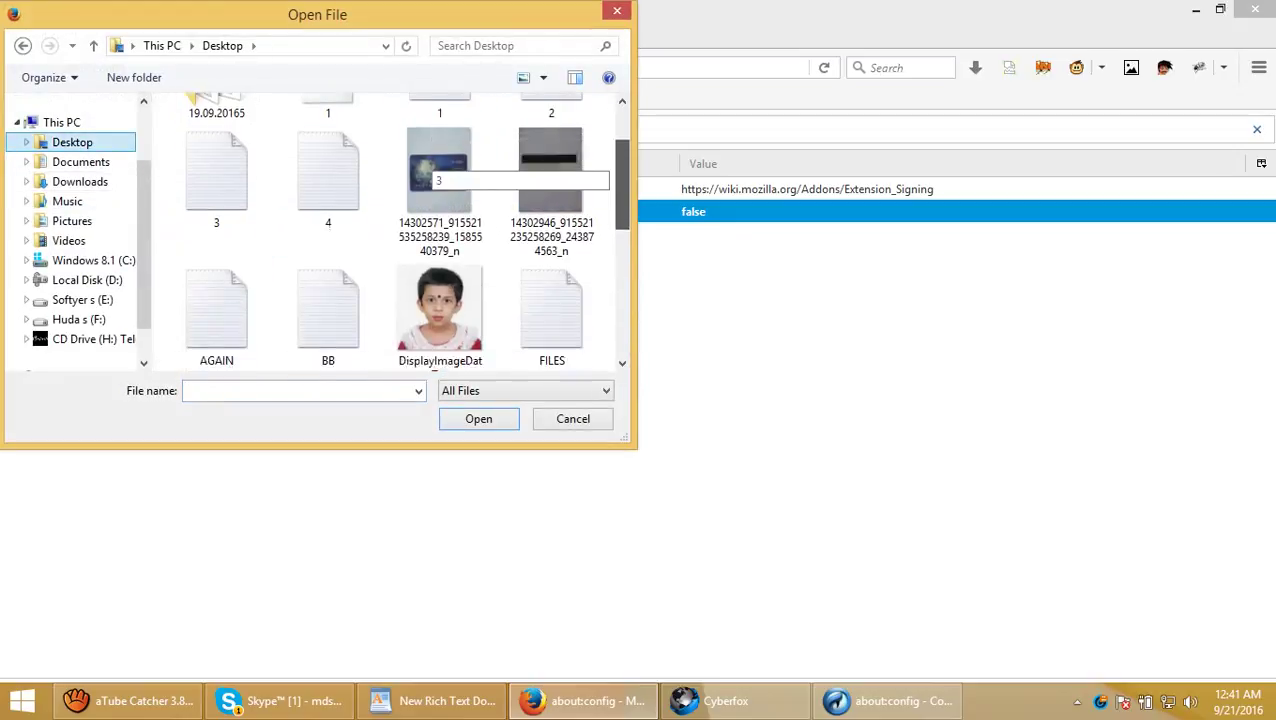
scroll(406, 232, down, 4)
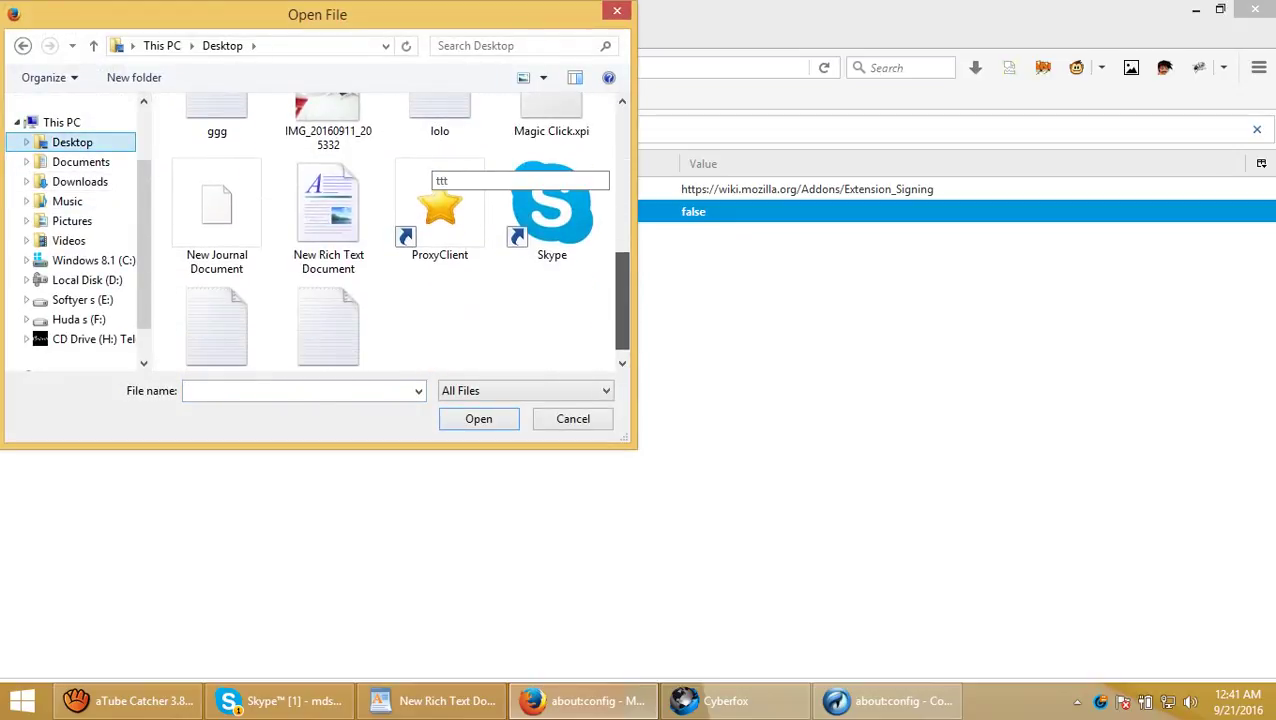
scroll(430, 175, up, 5)
double_click(547, 295)
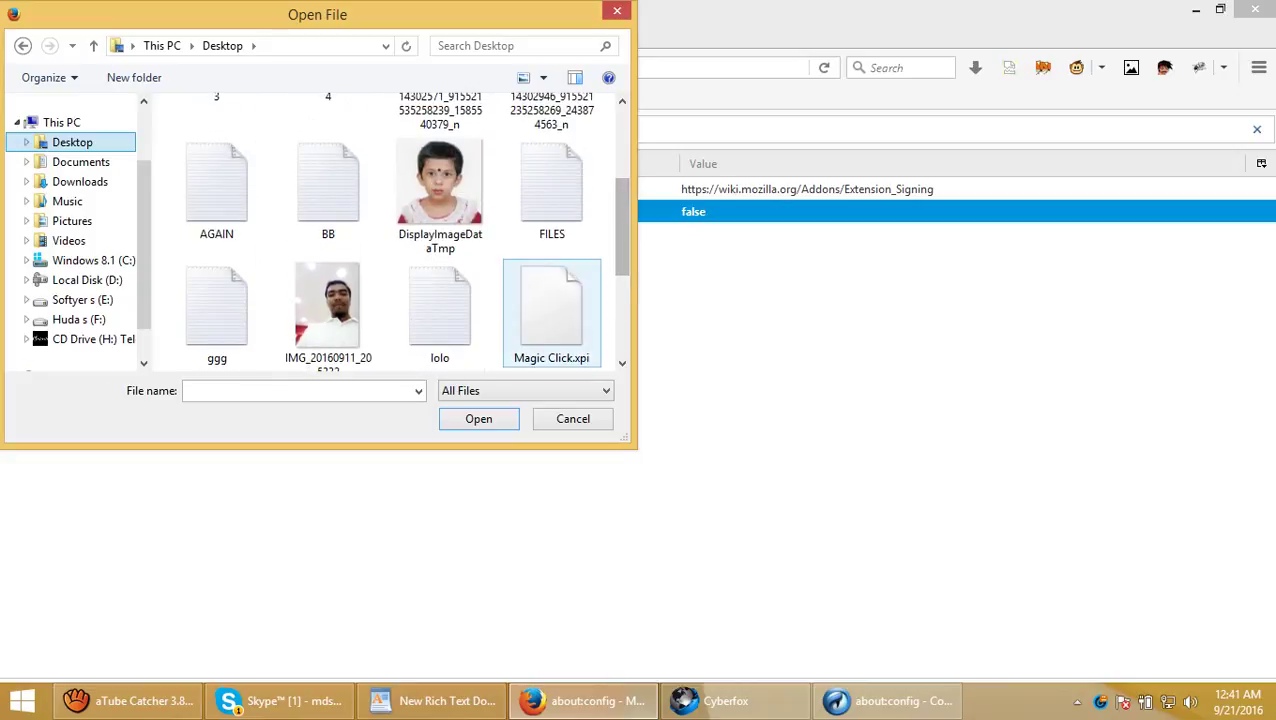
key(Return)
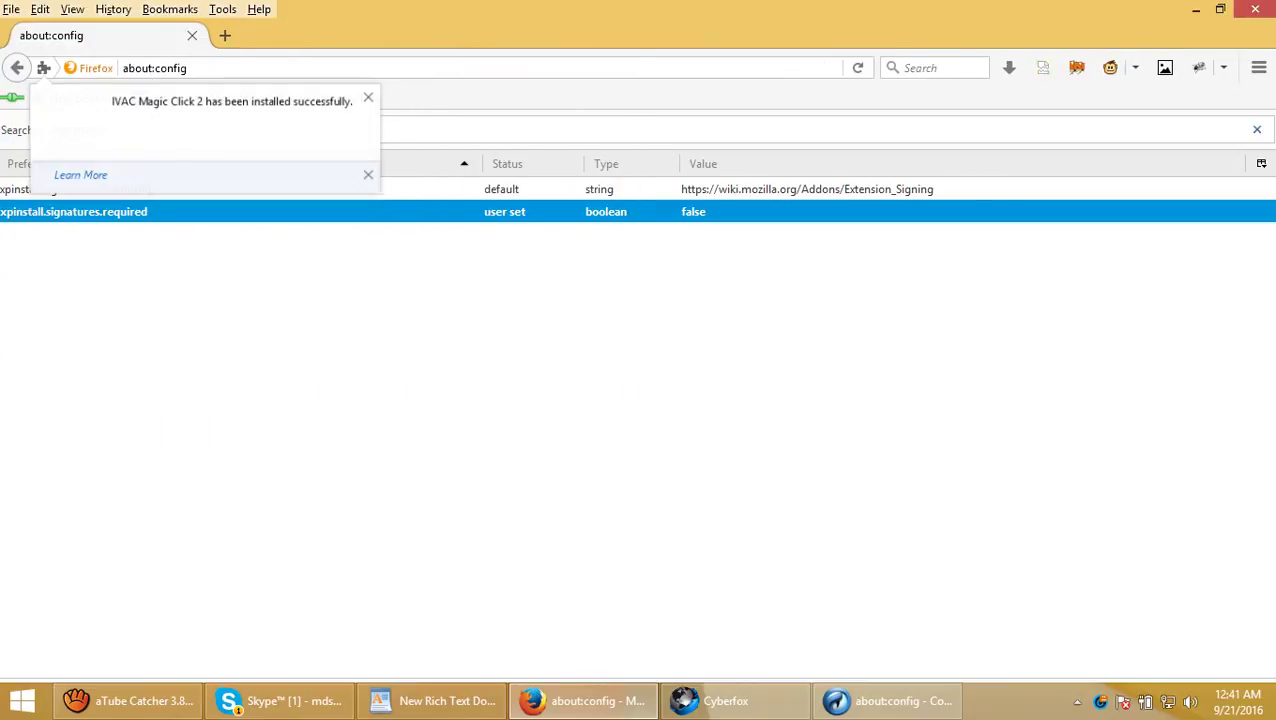
Step: Install the Magic Click.xpi add-on from the Desktop in Cyberfox
click(725, 701)
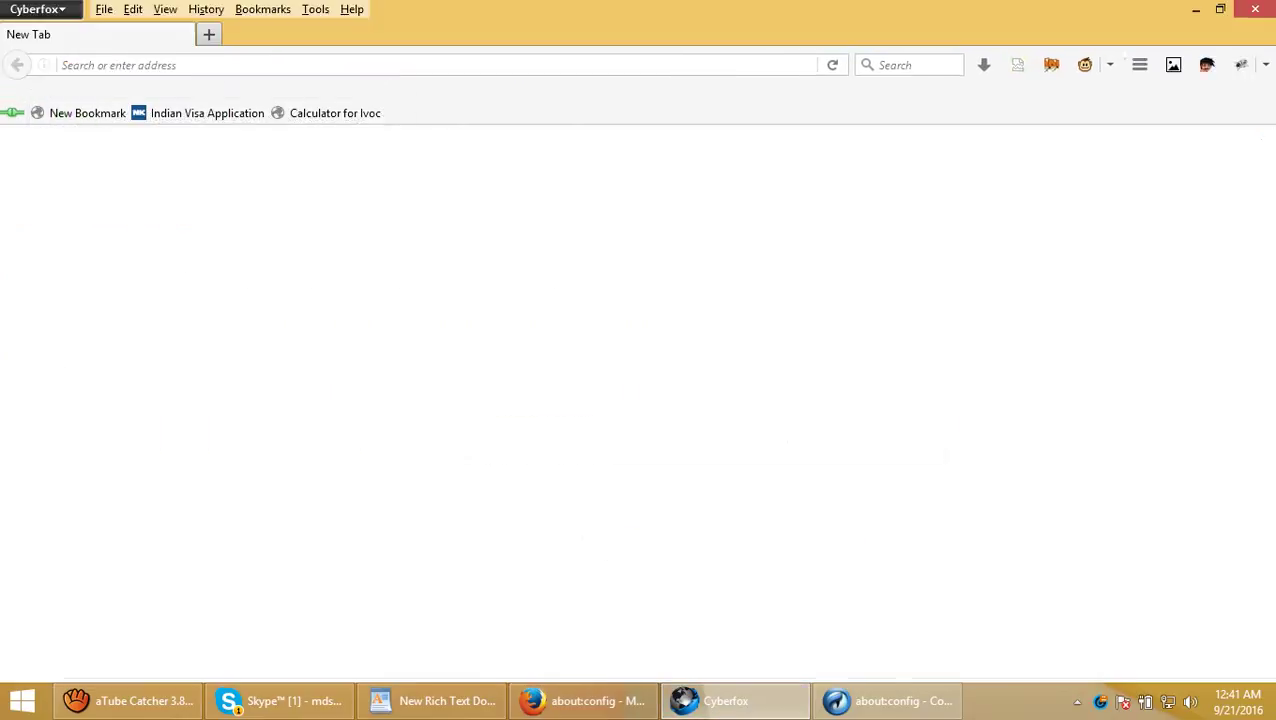
click(104, 9)
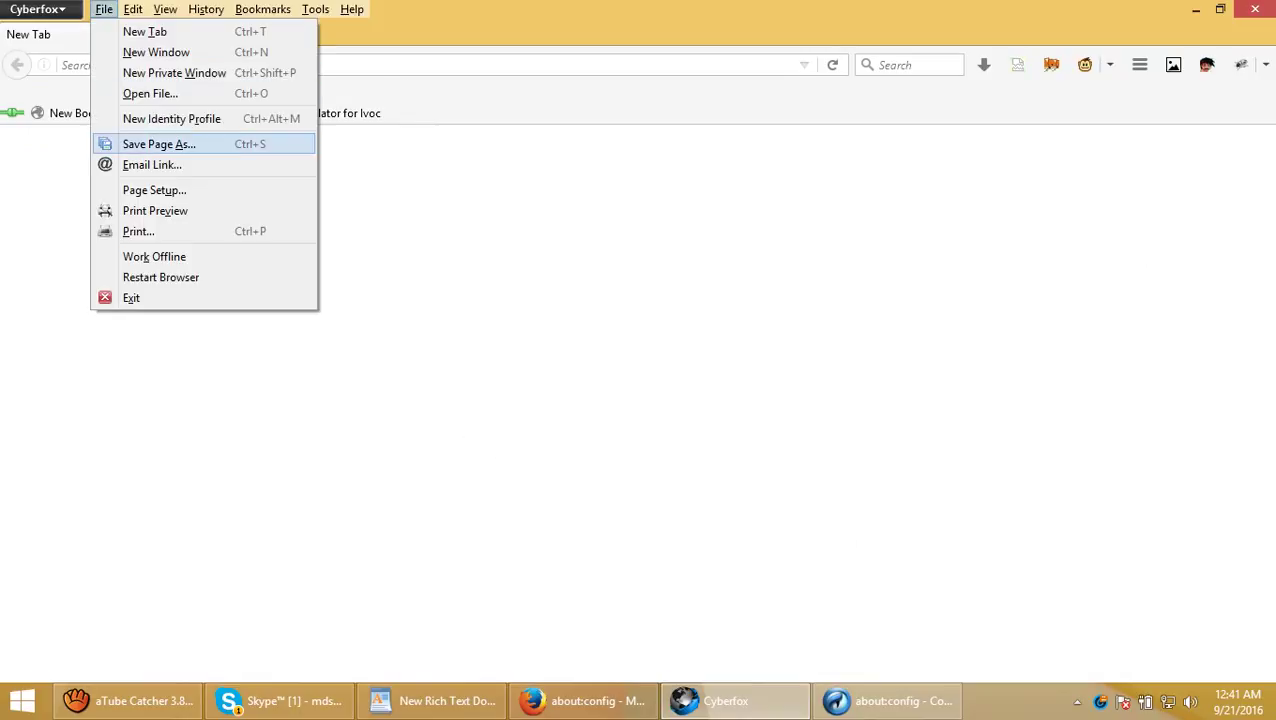
click(150, 93)
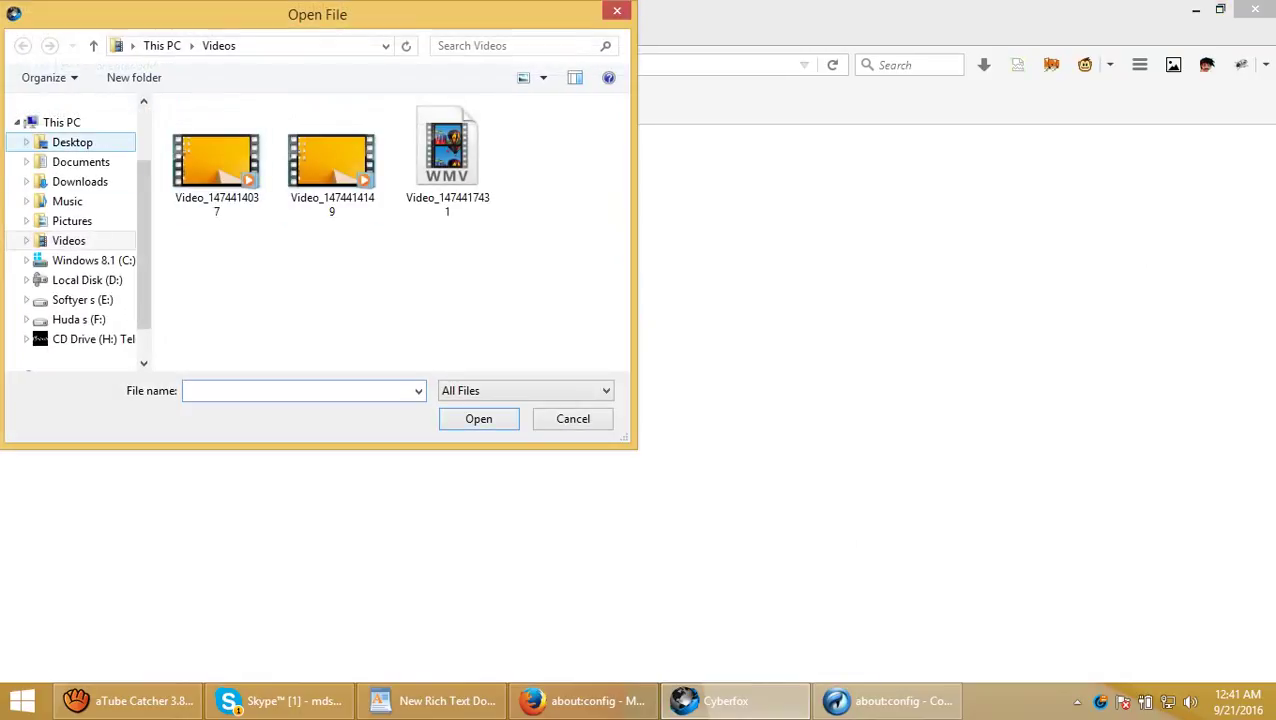
scroll(400, 230, down, 5)
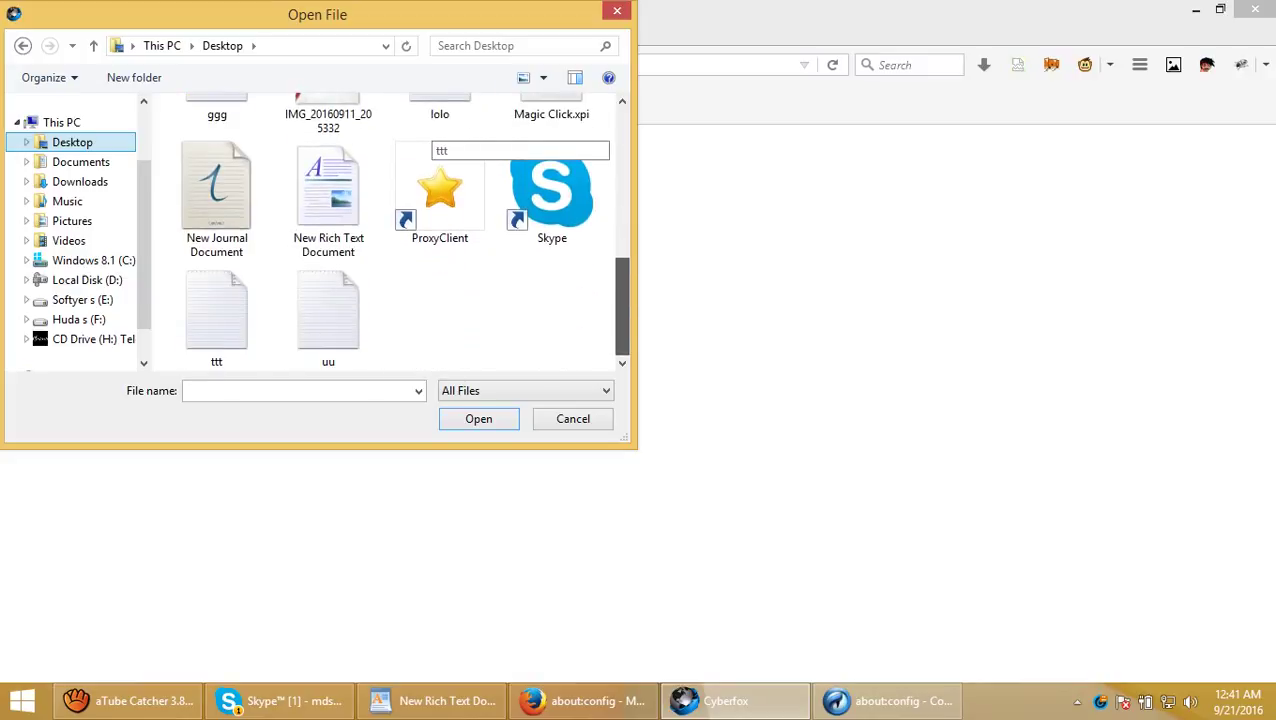
scroll(400, 230, up, 3)
scroll(400, 230, down, 3)
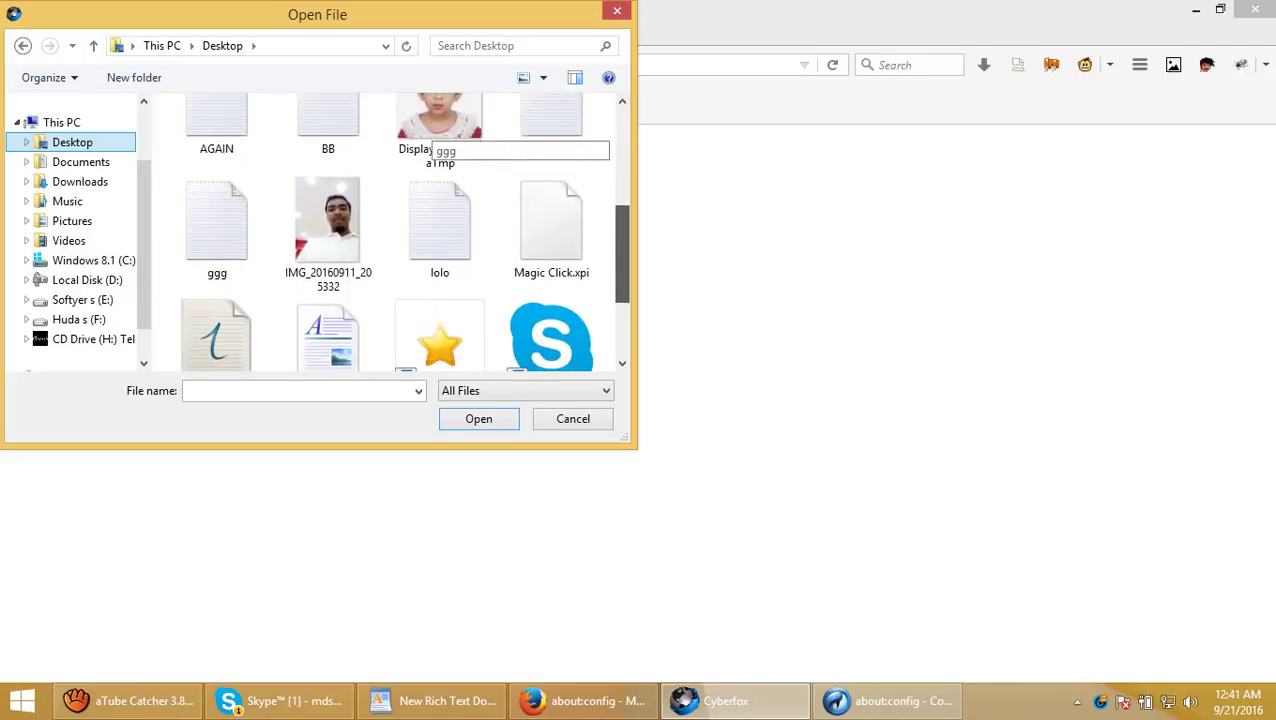
scroll(400, 230, up, 3)
scroll(400, 230, up, 1)
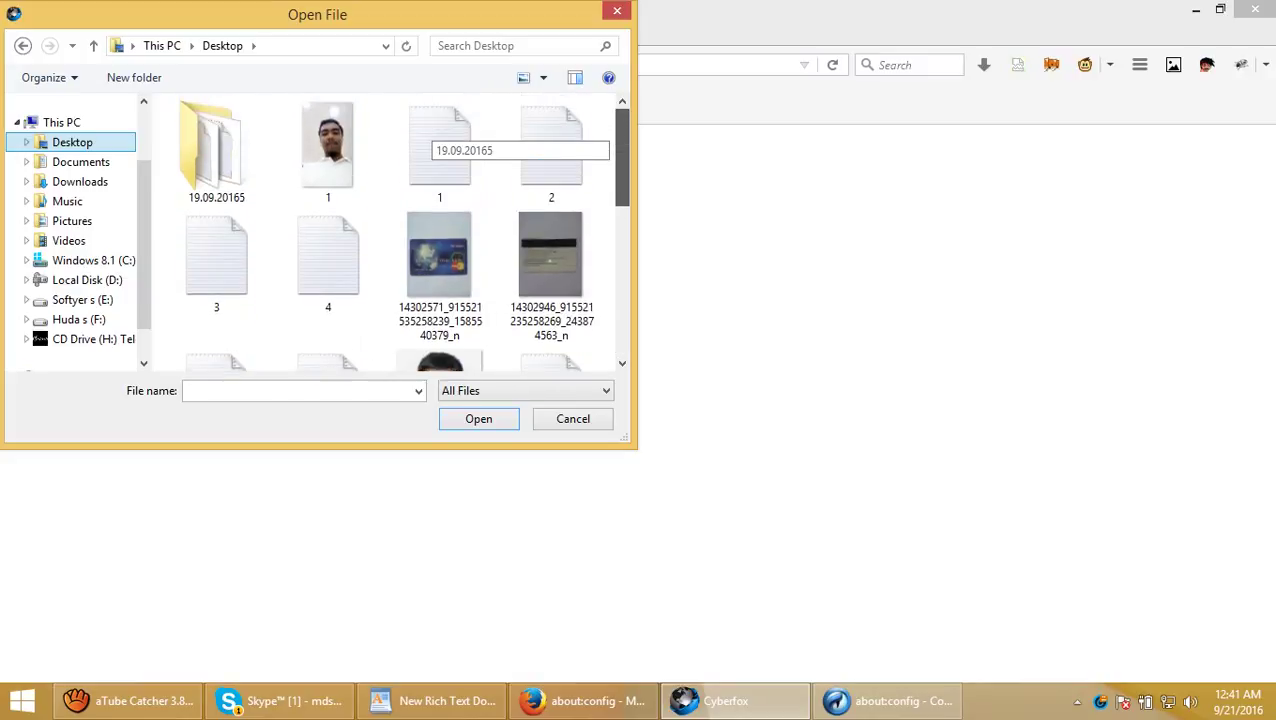
scroll(400, 230, down, 3)
double_click(551, 140)
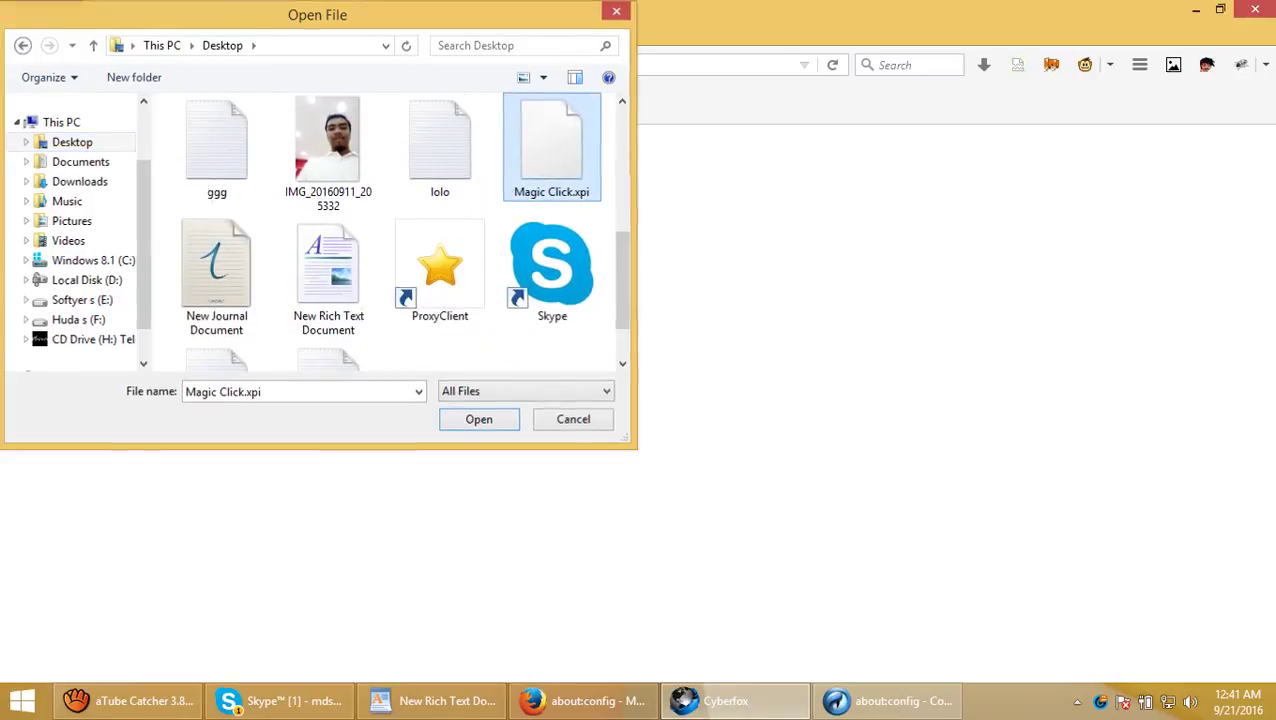
click(382, 182)
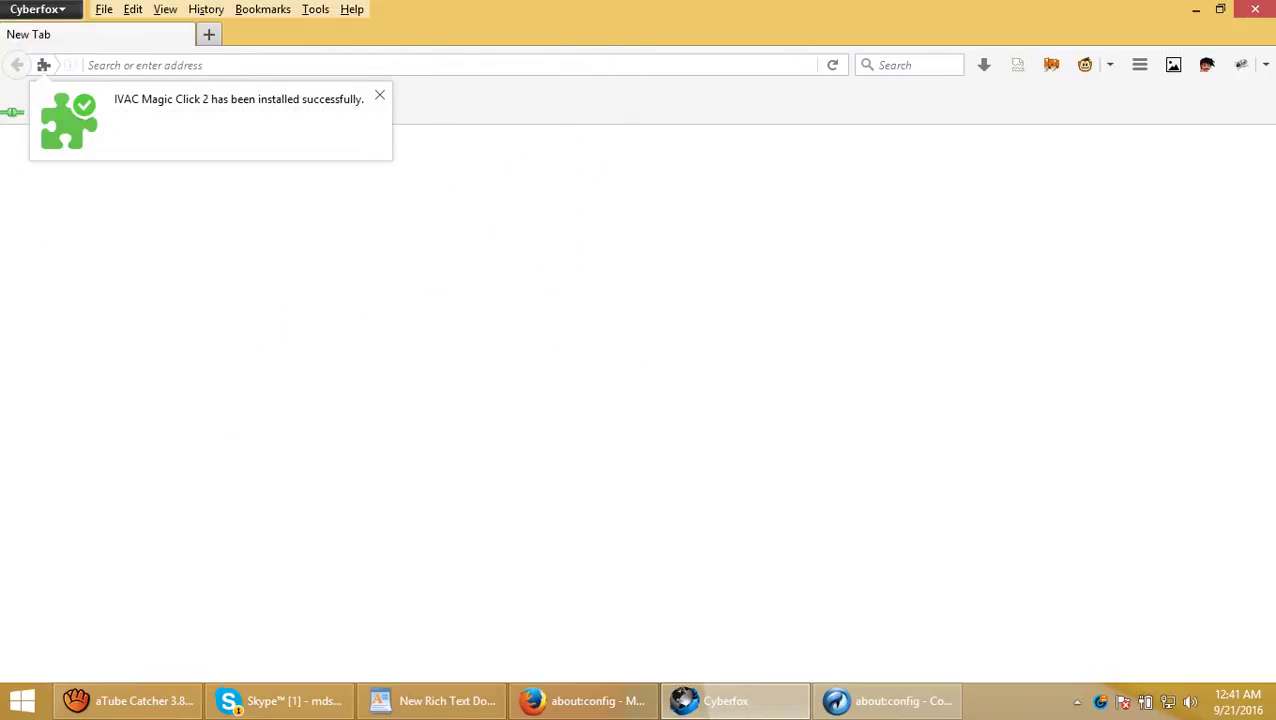
Step: In IceDragon, install IVAC Magic Click 2 from Magic Click.xpi and dismiss the success notice
click(888, 700)
click(11, 9)
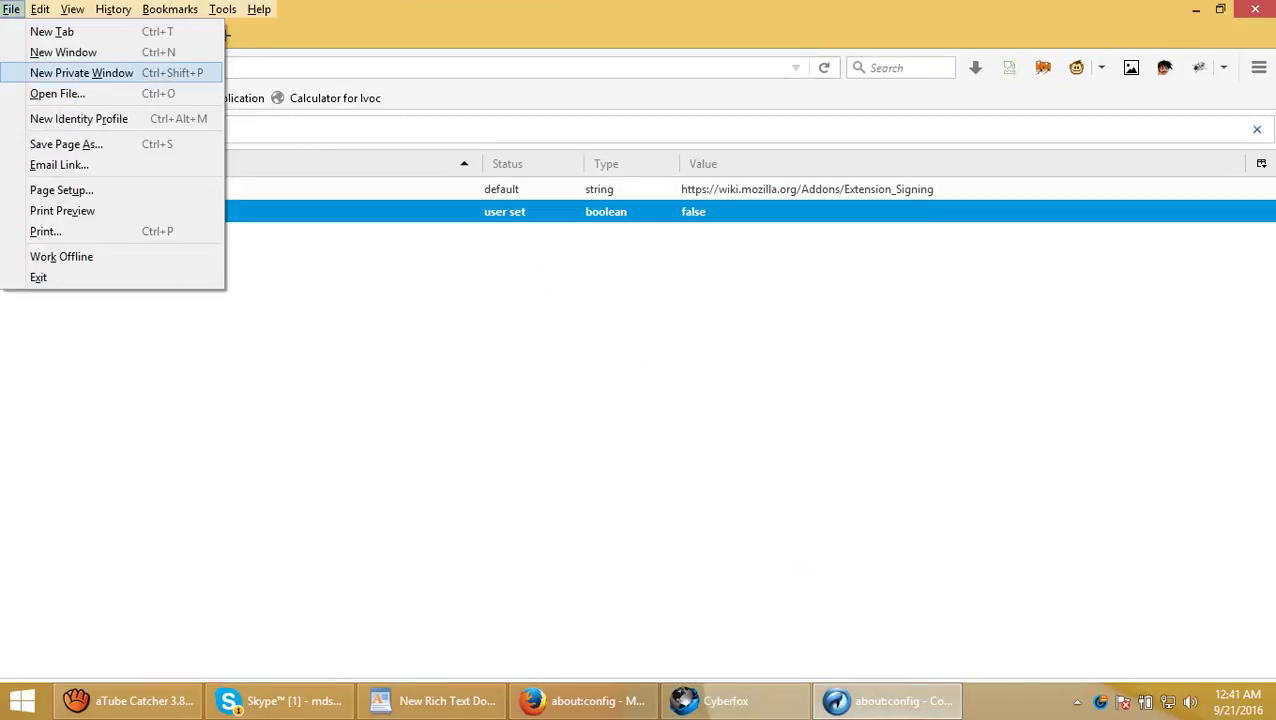
click(57, 91)
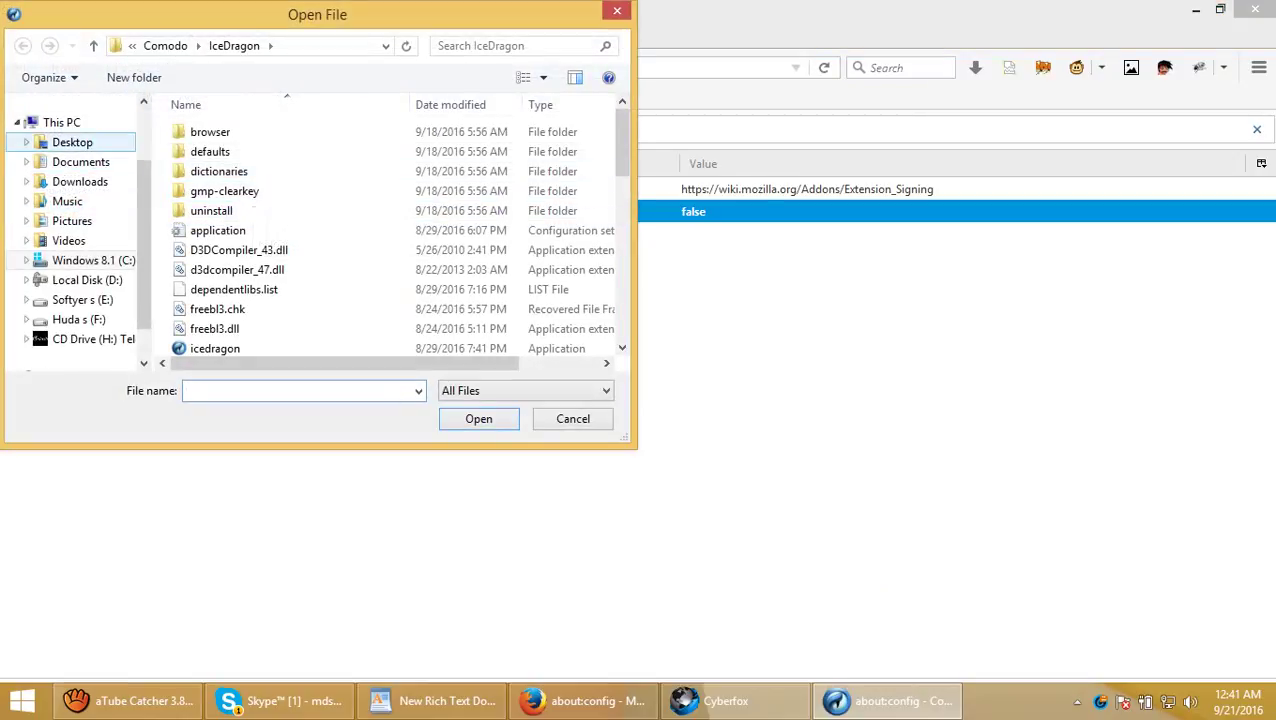
click(72, 142)
scroll(400, 230, down, 1)
scroll(390, 230, down, 4)
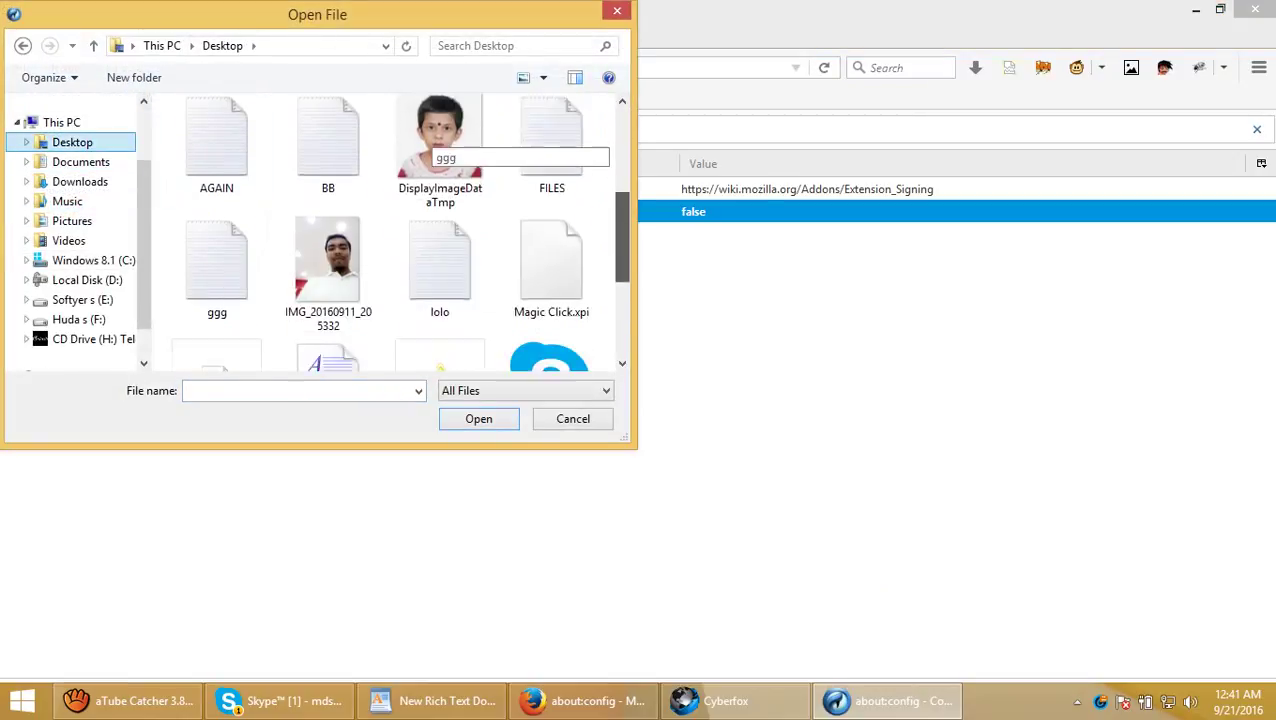
double_click(552, 140)
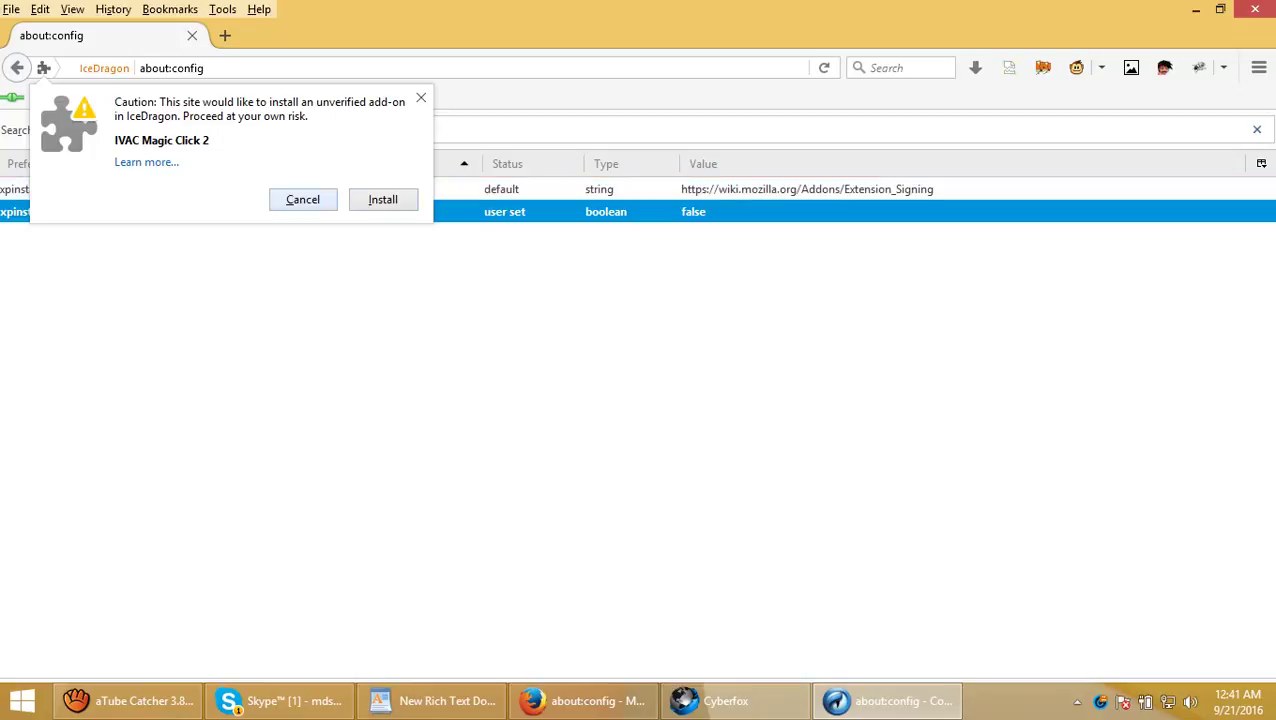
click(383, 200)
click(380, 98)
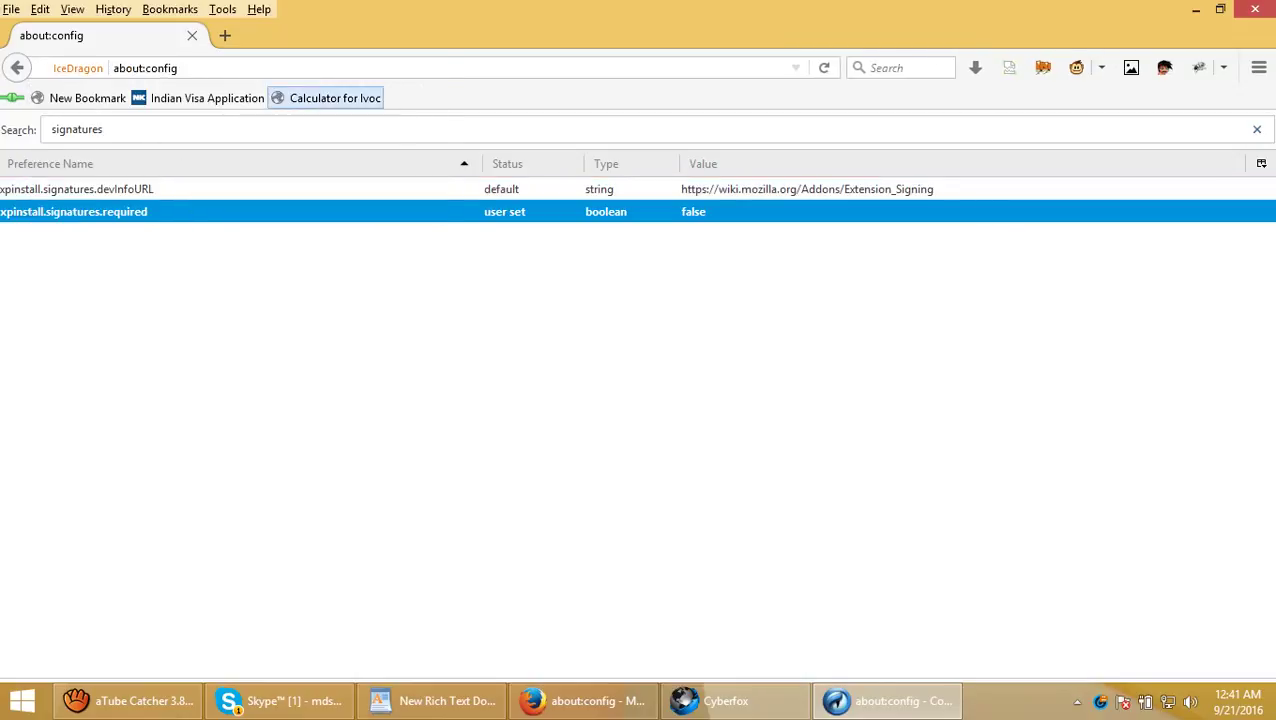
Step: Open the Indian Visa Application bookmark in Firefox, Cyberfox and IceDragon
click(585, 701)
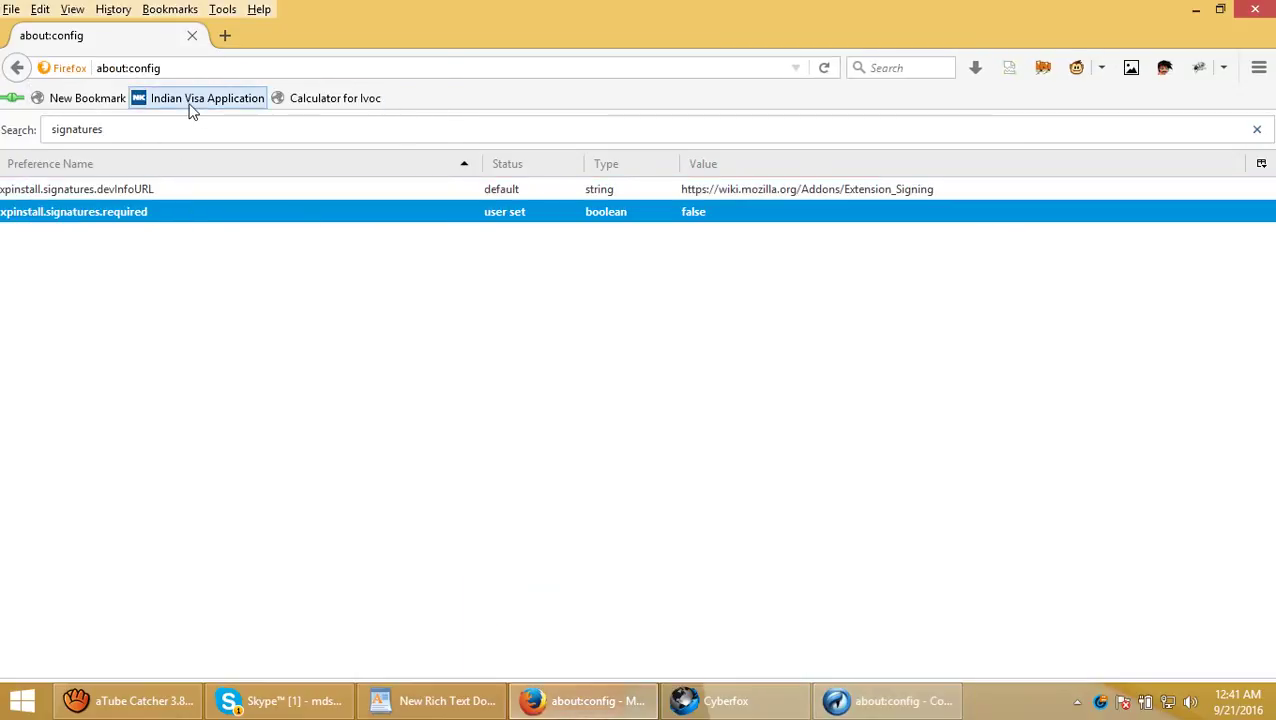
click(199, 98)
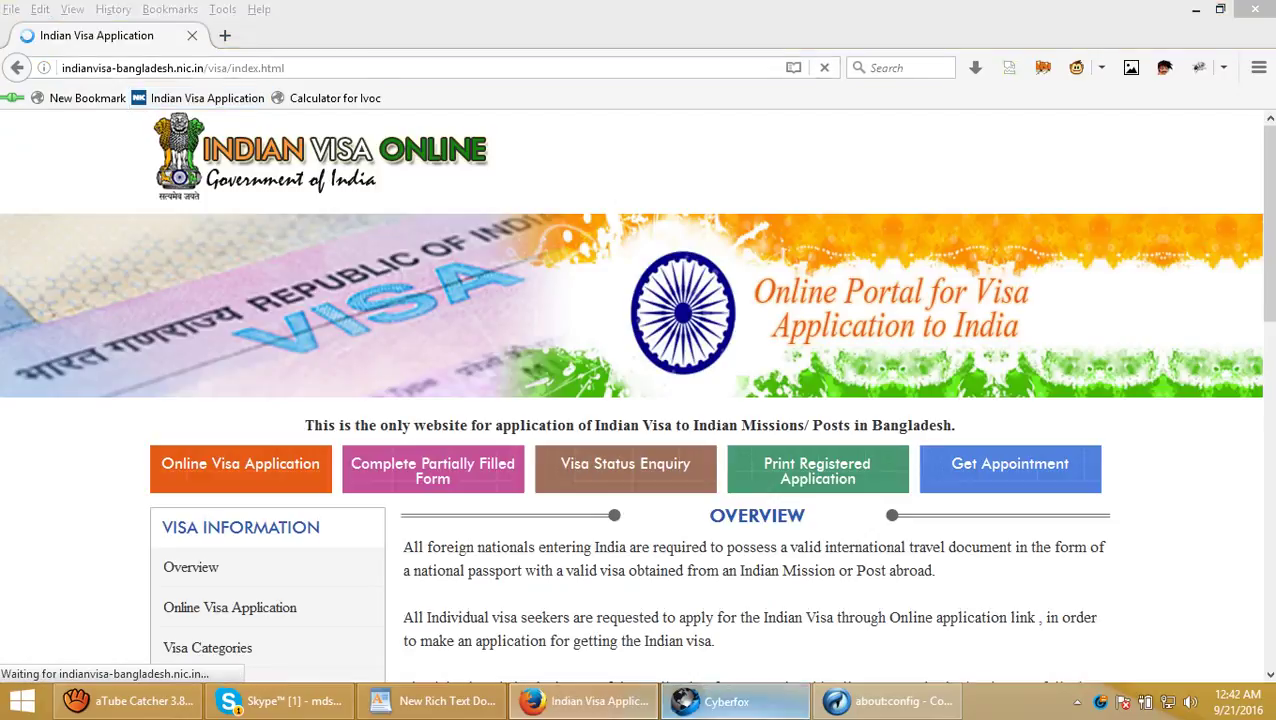
click(735, 701)
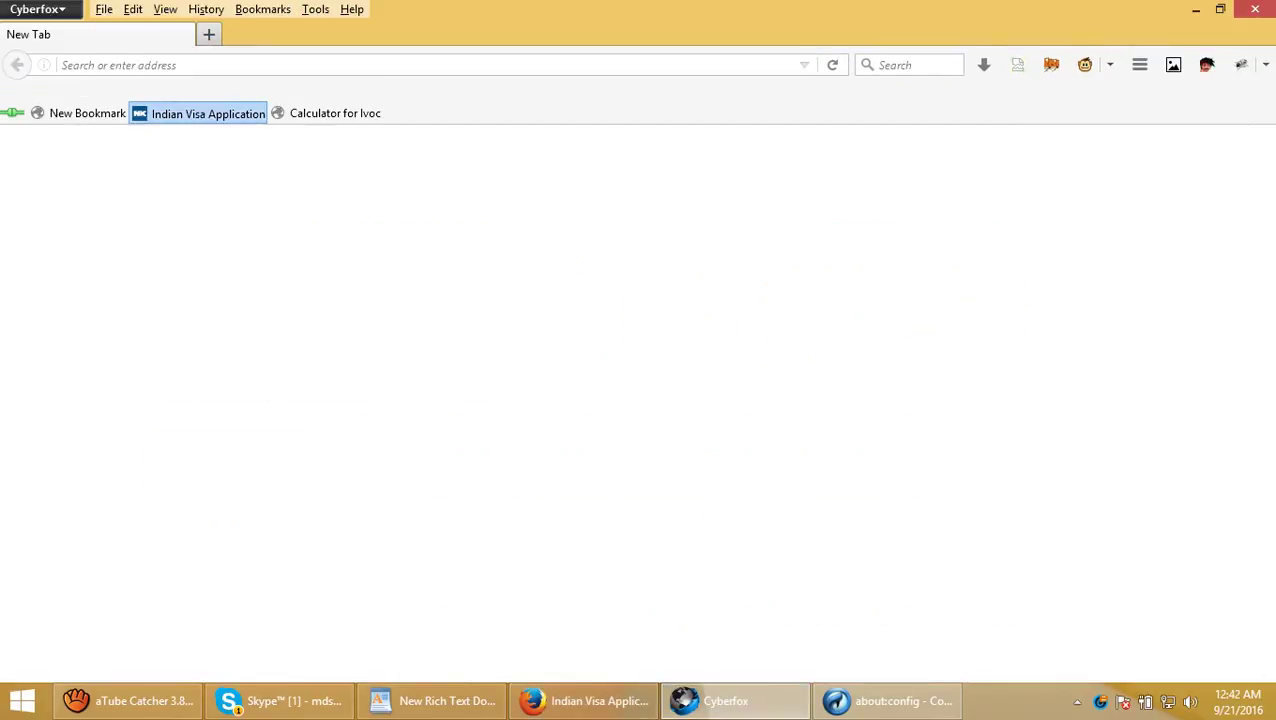
click(207, 113)
click(885, 701)
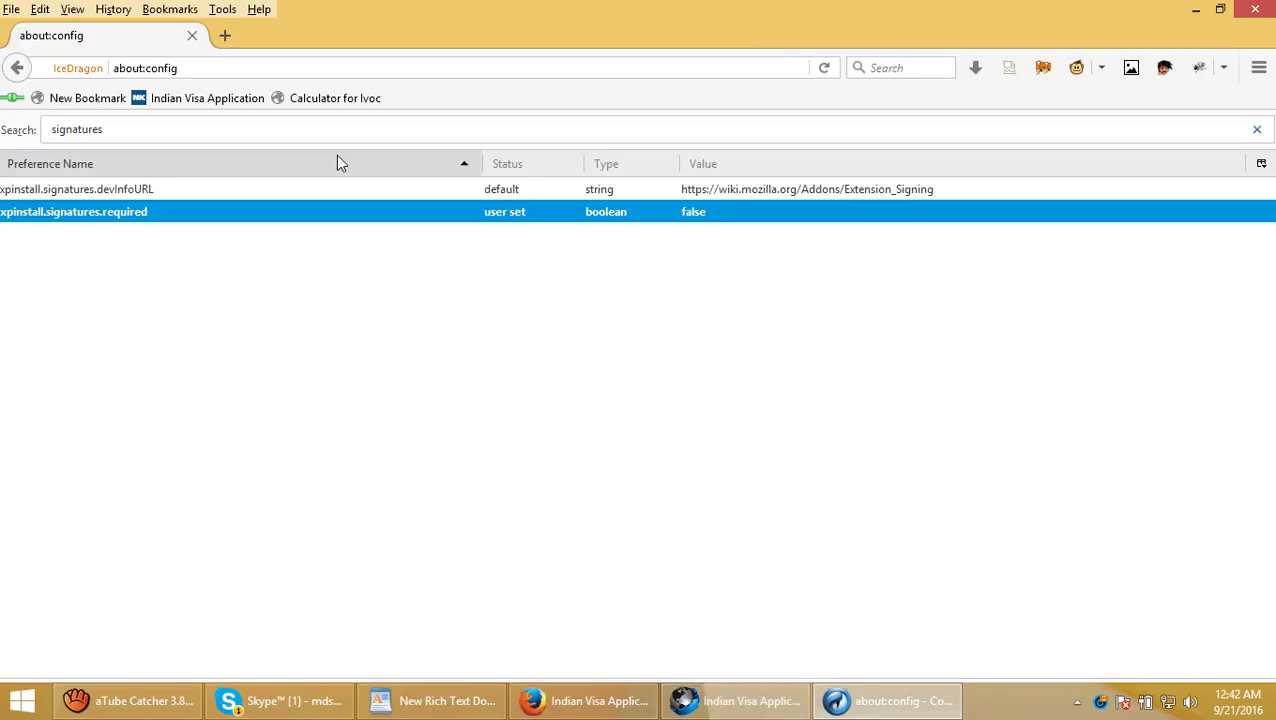
click(207, 98)
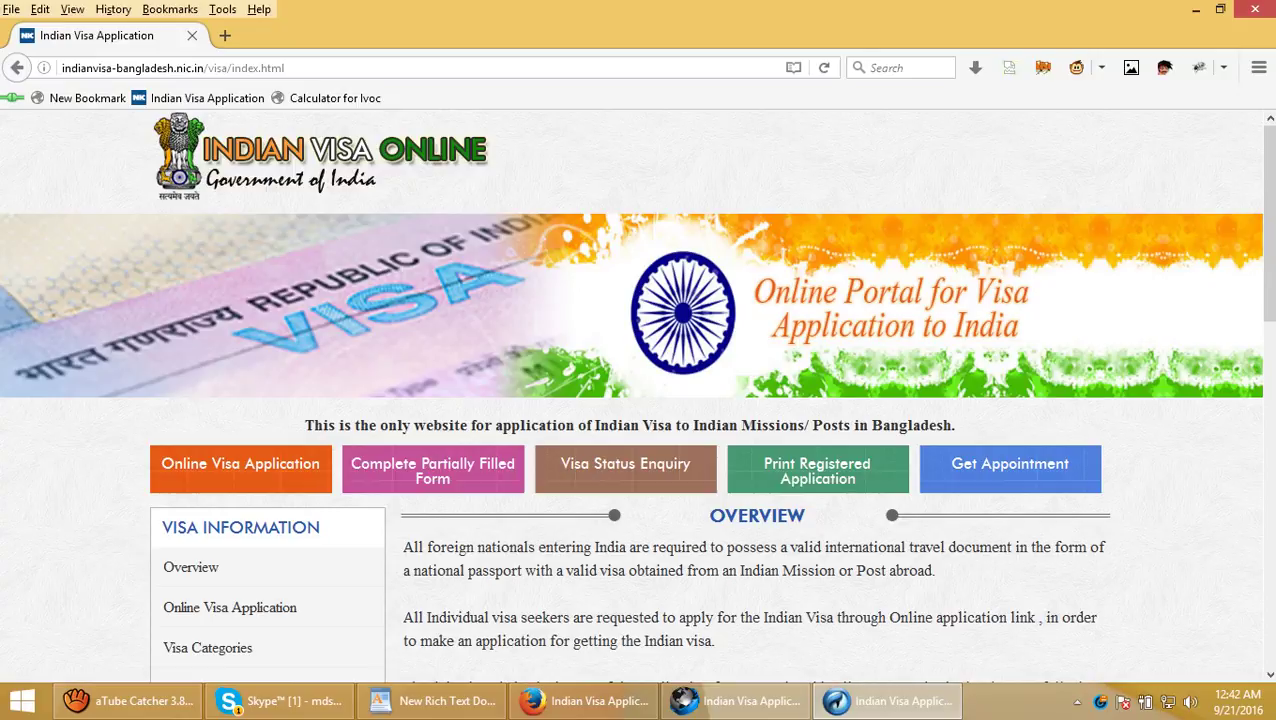
Step: Minimise the browser and refresh the desktop twice
click(1273, 708)
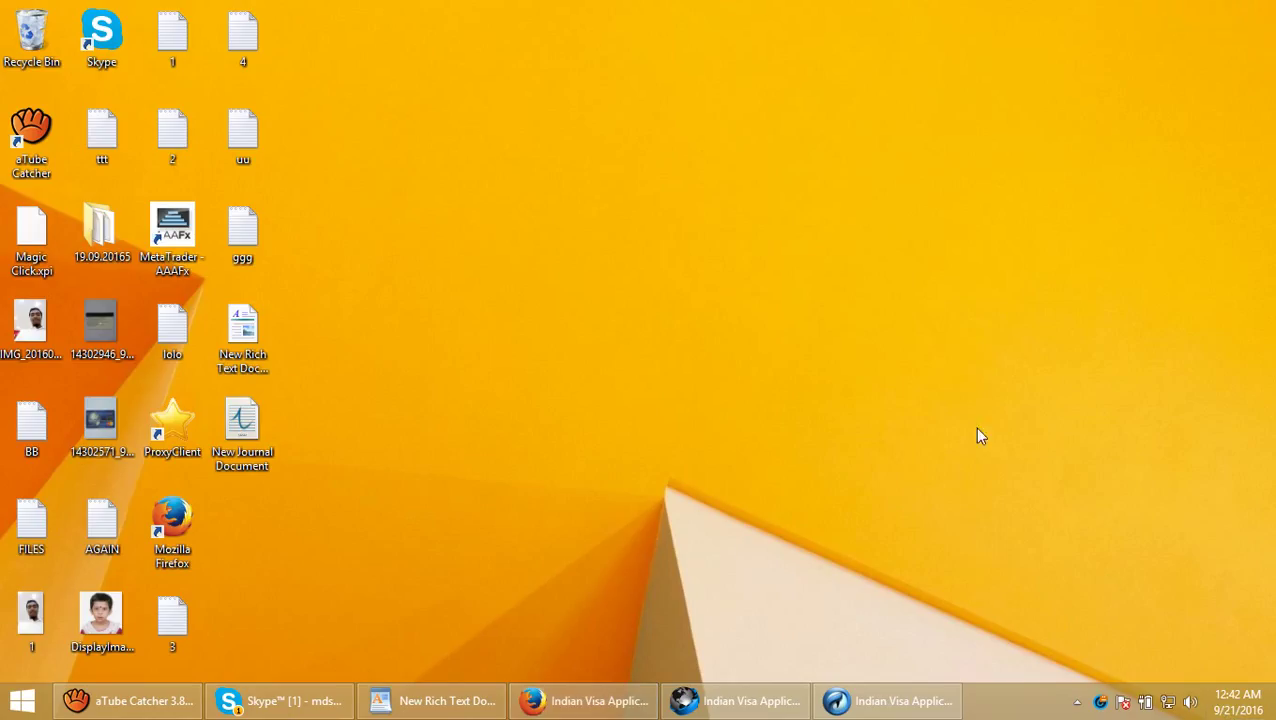
right_click(877, 332)
click(926, 385)
right_click(835, 316)
click(852, 371)
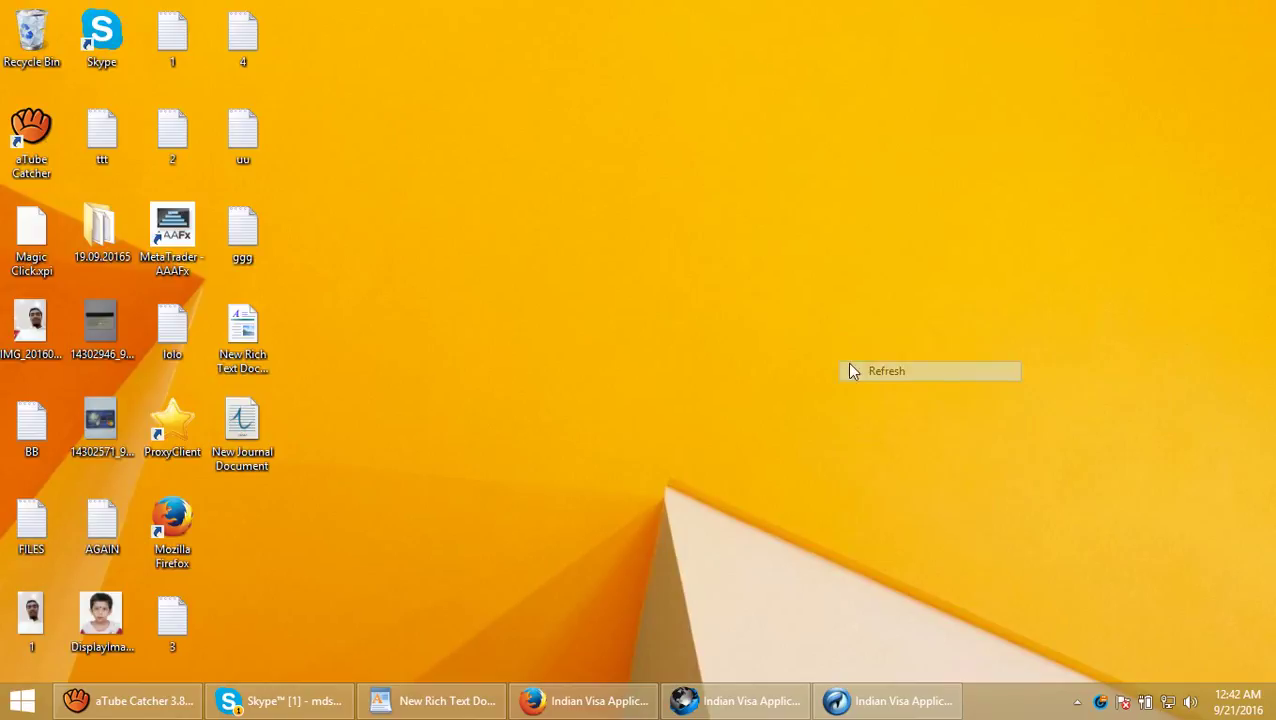
Step: In uu.txt, delete the second applicant's record and the top ===== separator line
double_click(237, 140)
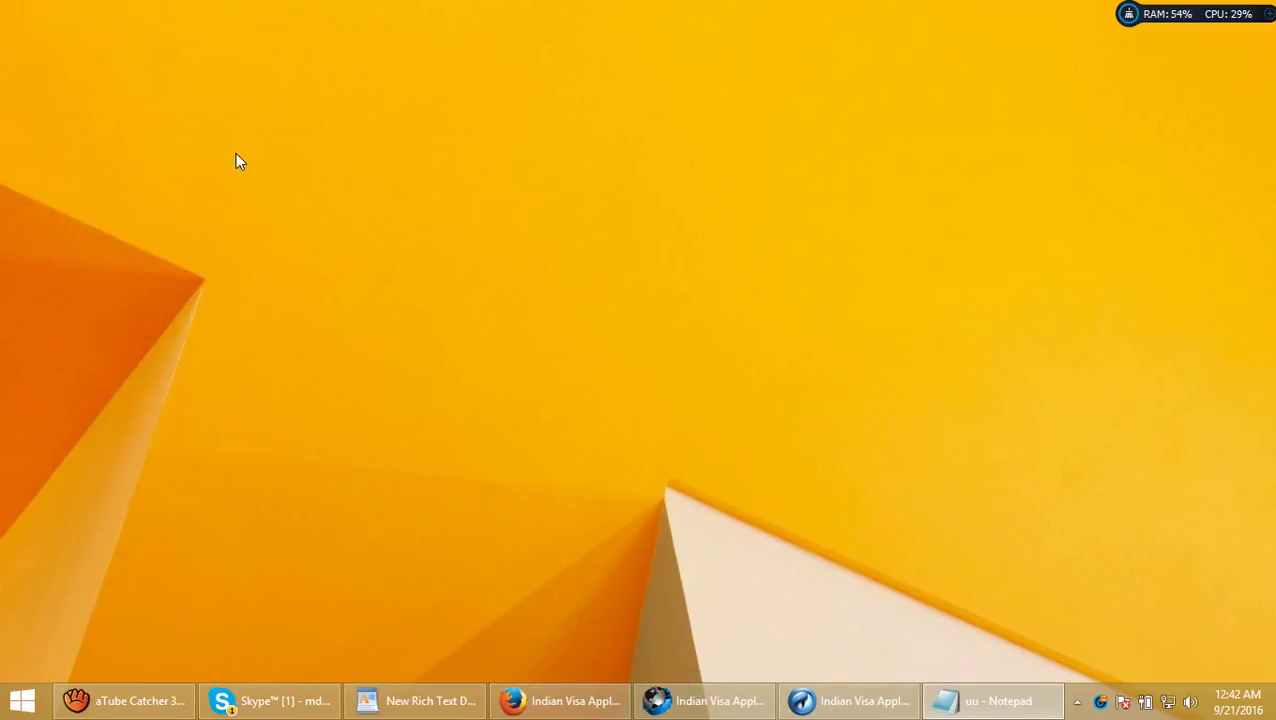
double_click(322, 91)
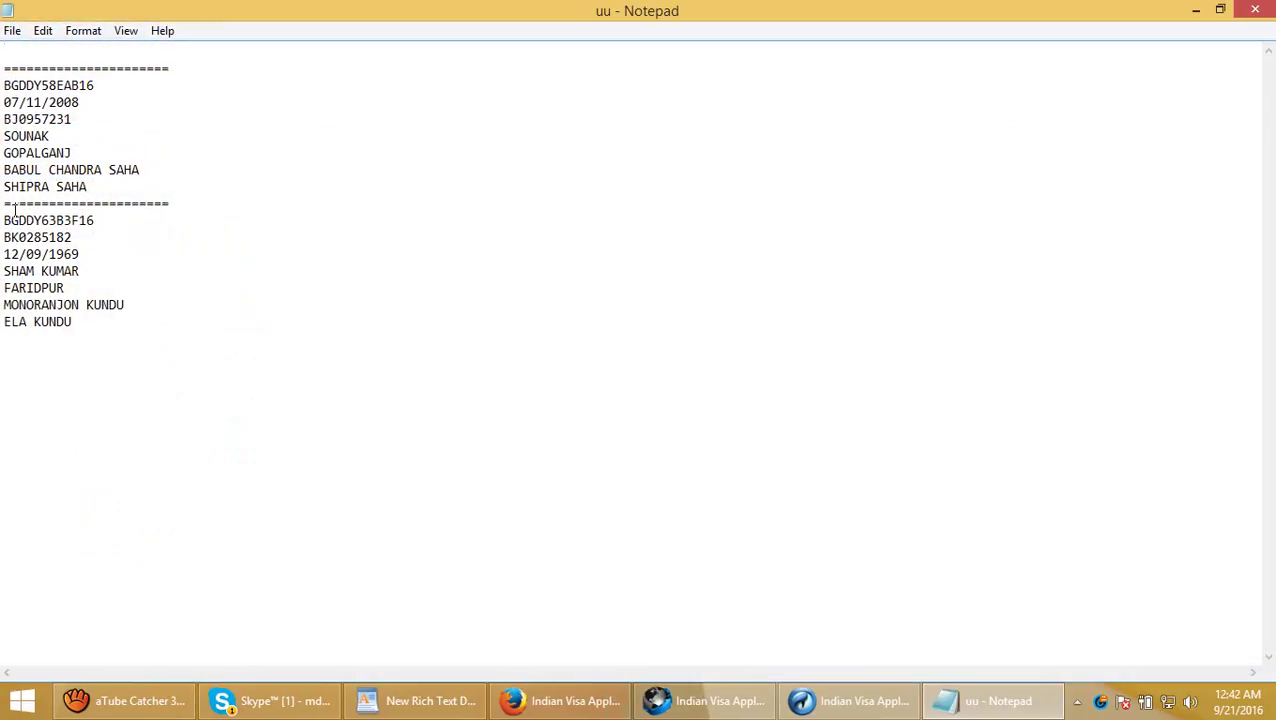
drag(5, 207, 347, 430)
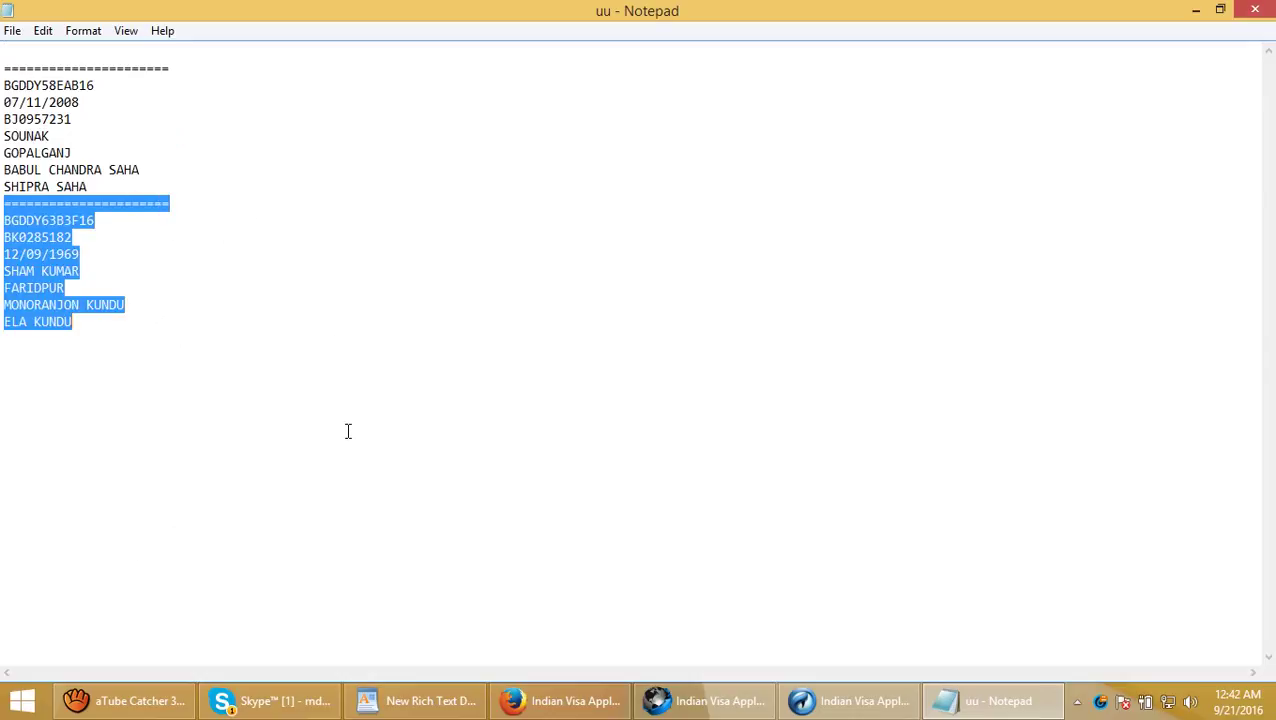
key(Delete)
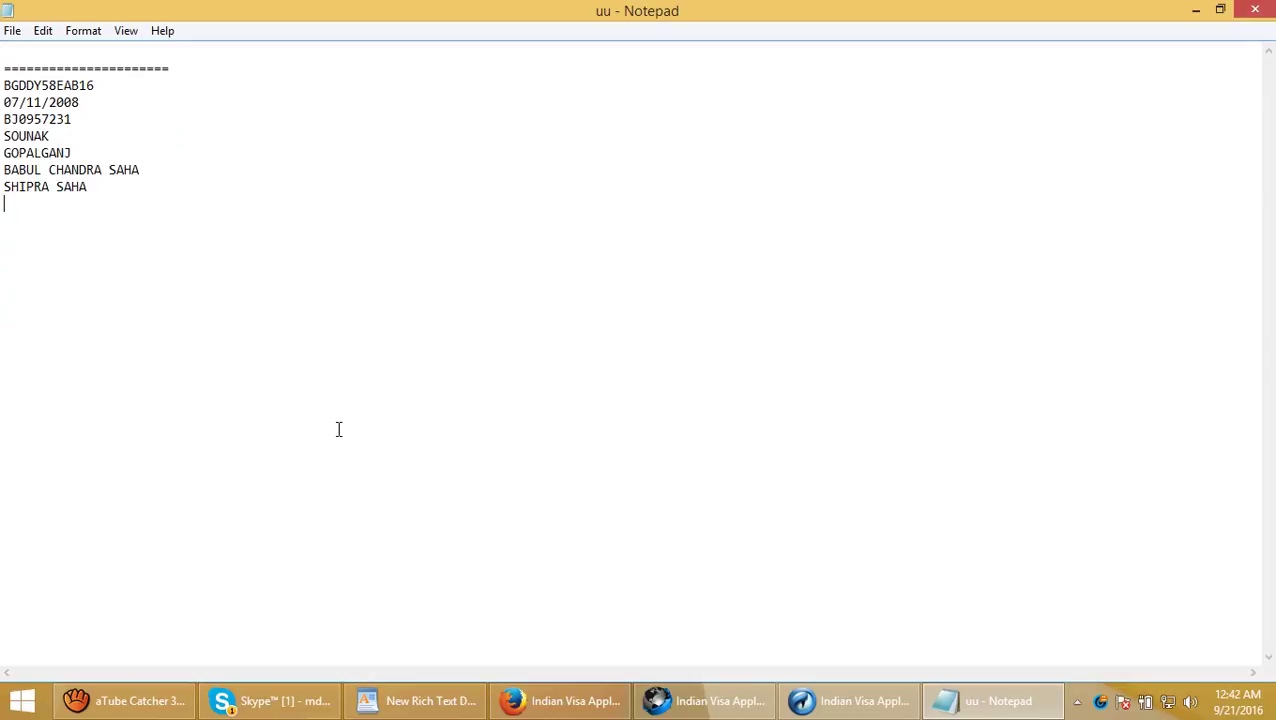
double_click(160, 71)
key(BackSpace)
key(BackSpace)
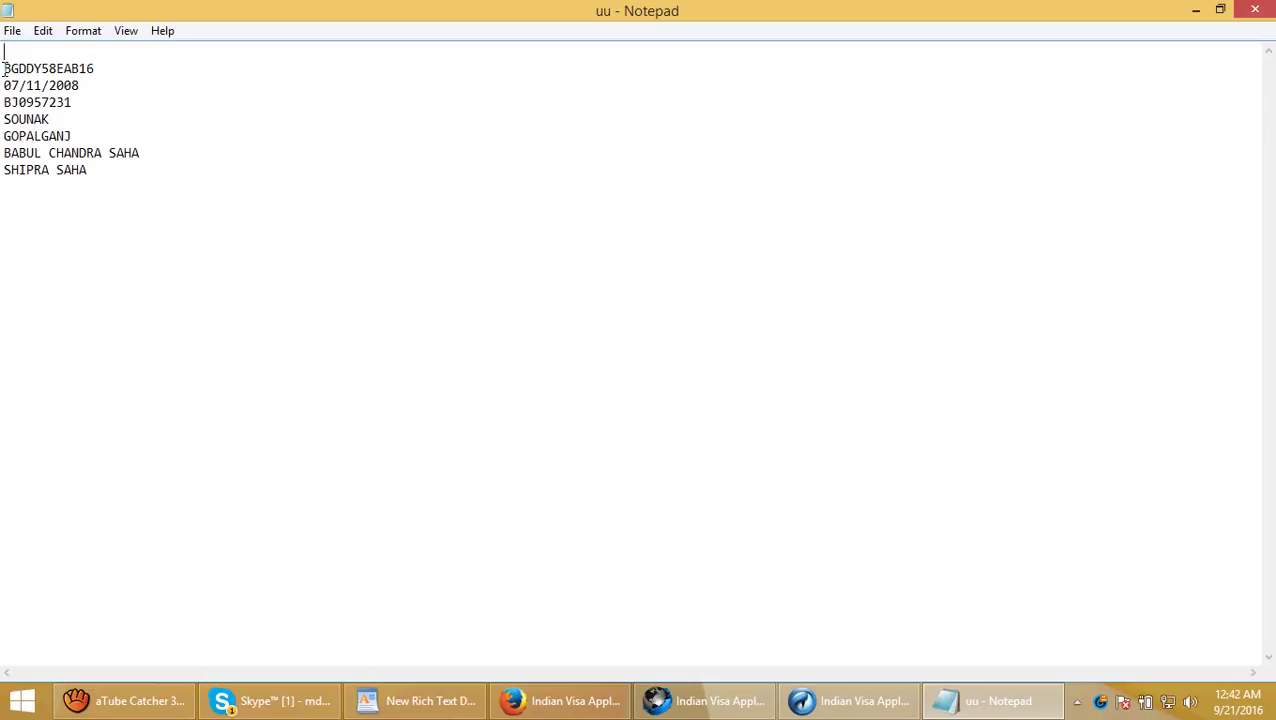
click(215, 190)
click(531, 690)
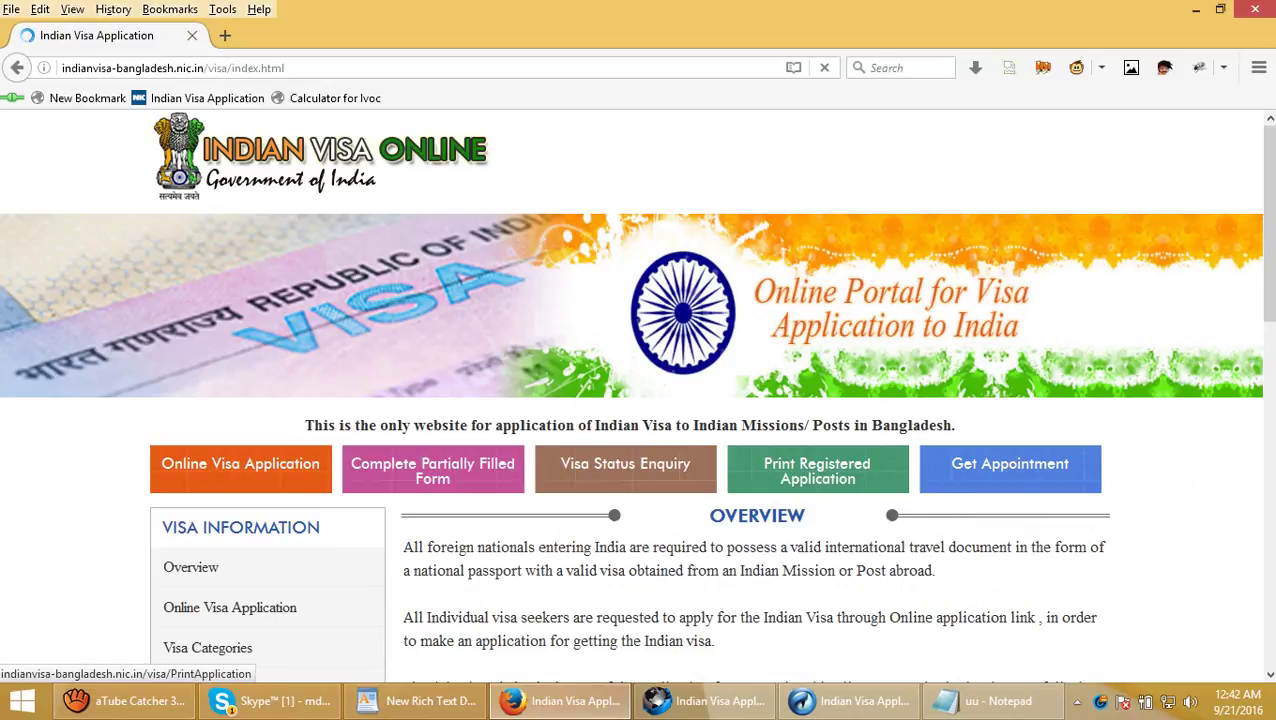
Step: Open Print Registered Application in a new Firefox tab, then close it when it stalls
right_click(805, 461)
click(850, 474)
click(300, 35)
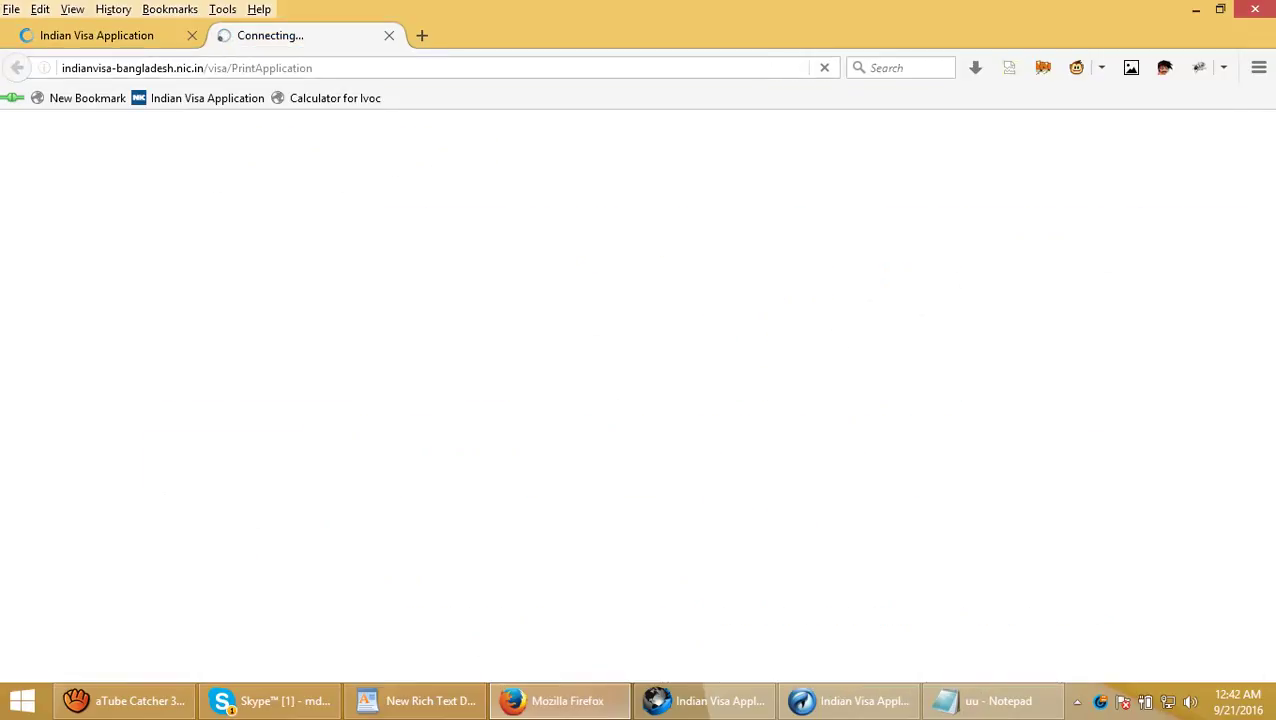
click(97, 35)
click(207, 98)
click(300, 35)
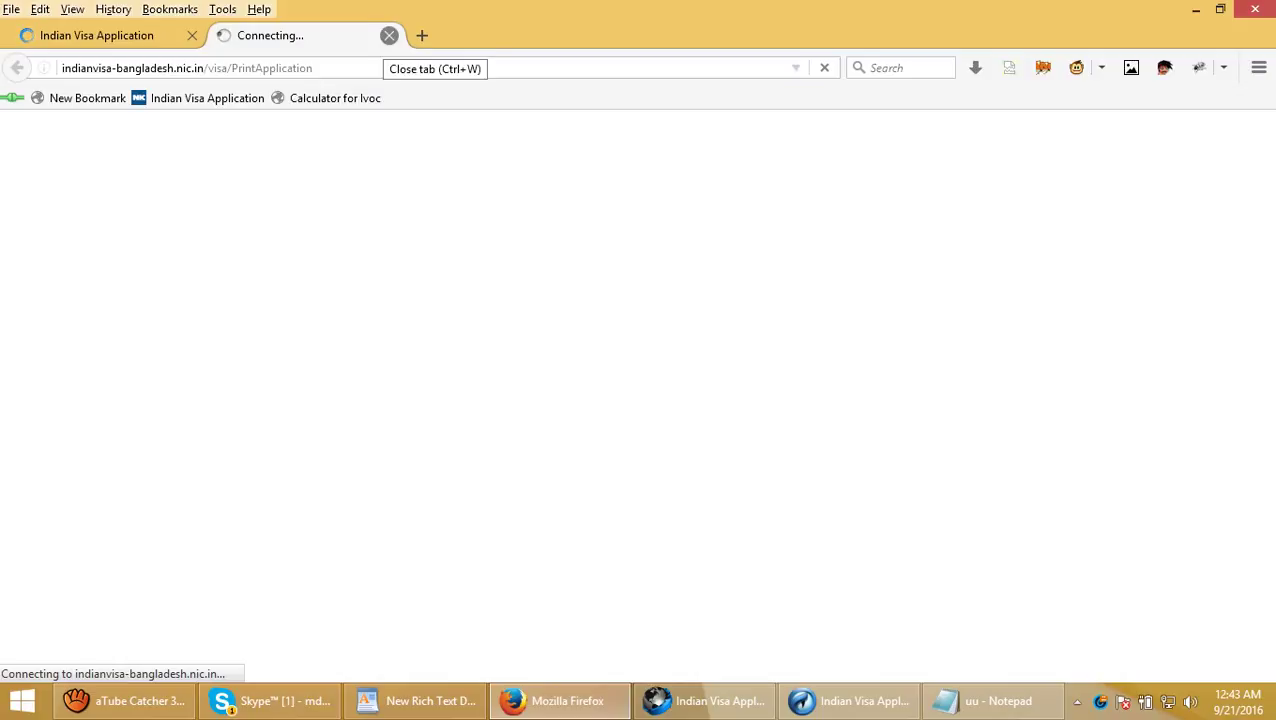
click(389, 35)
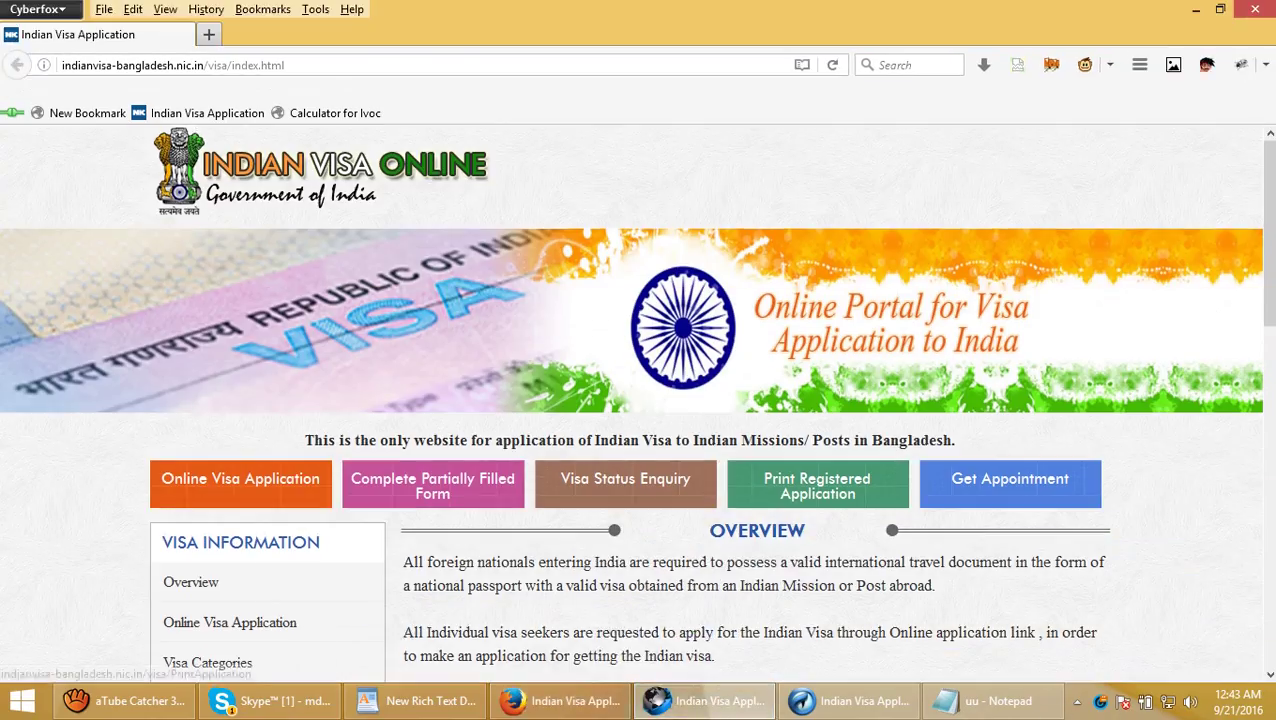
Step: Open Print Registered Application in a new Cyberfox tab
right_click(795, 477)
click(880, 234)
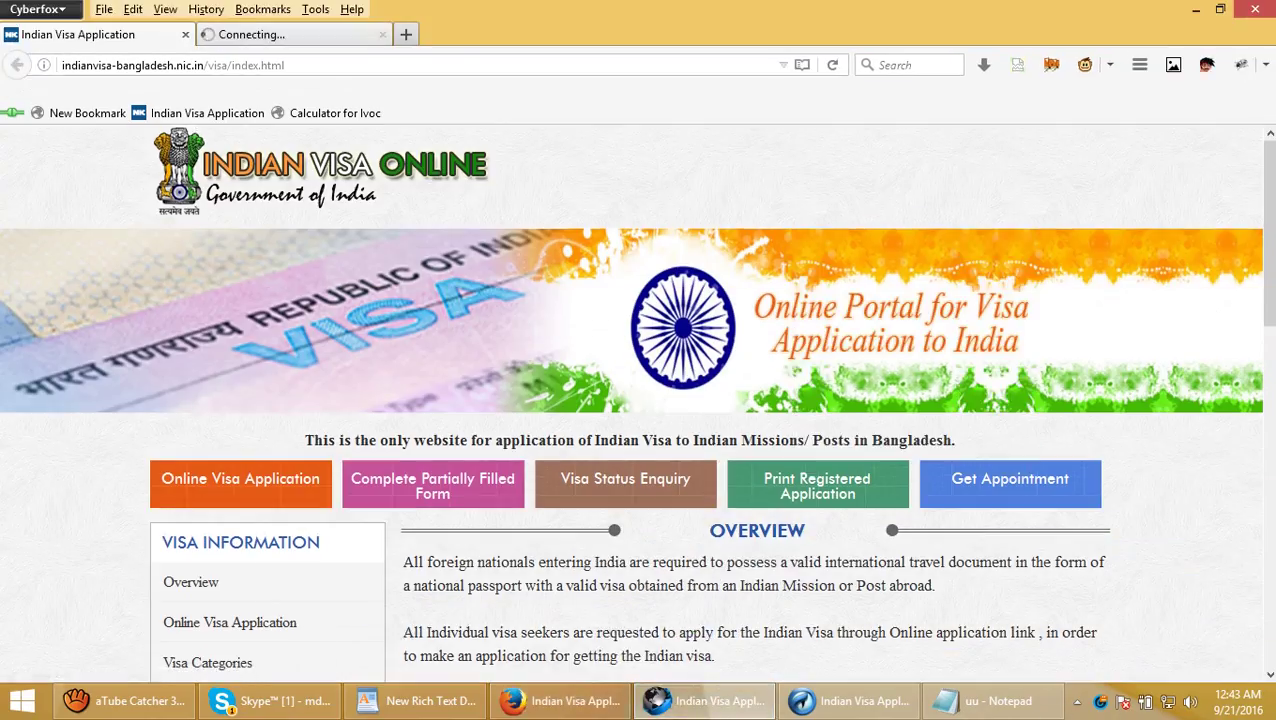
click(252, 34)
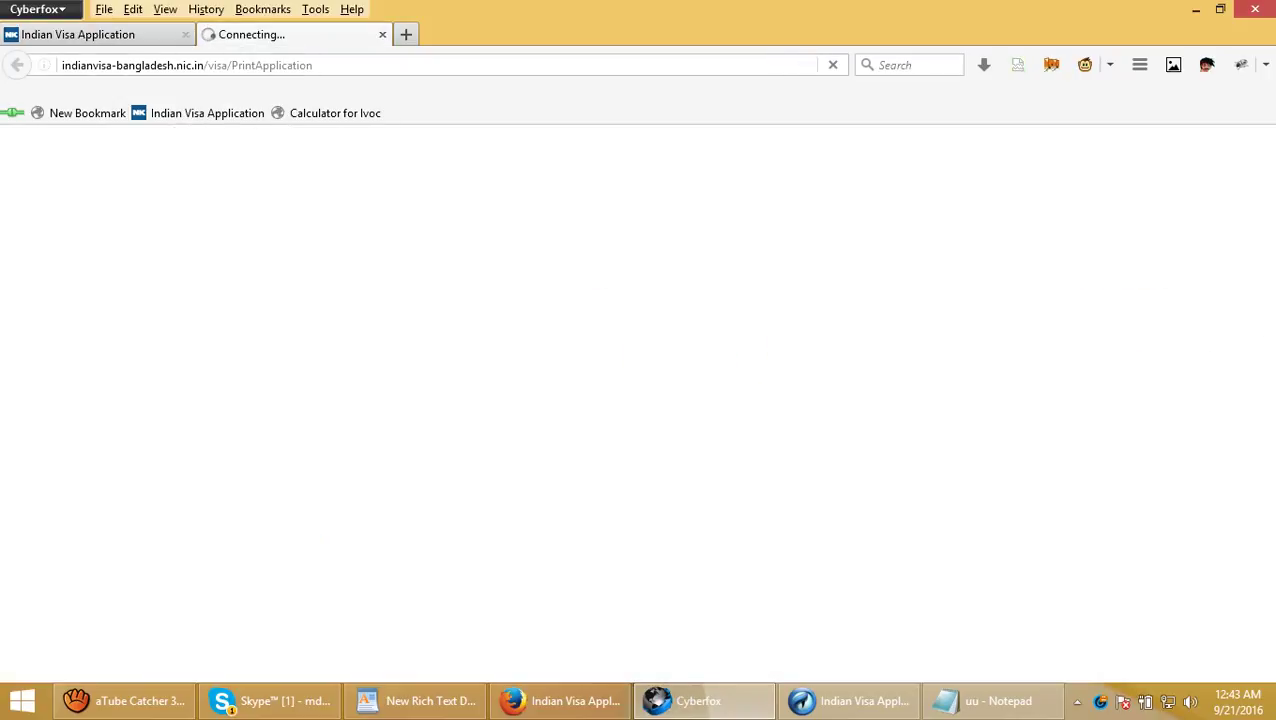
Step: Disconnect and reconnect the Teletalk 3G modem, then close the failed PrintApplication tab
click(1077, 701)
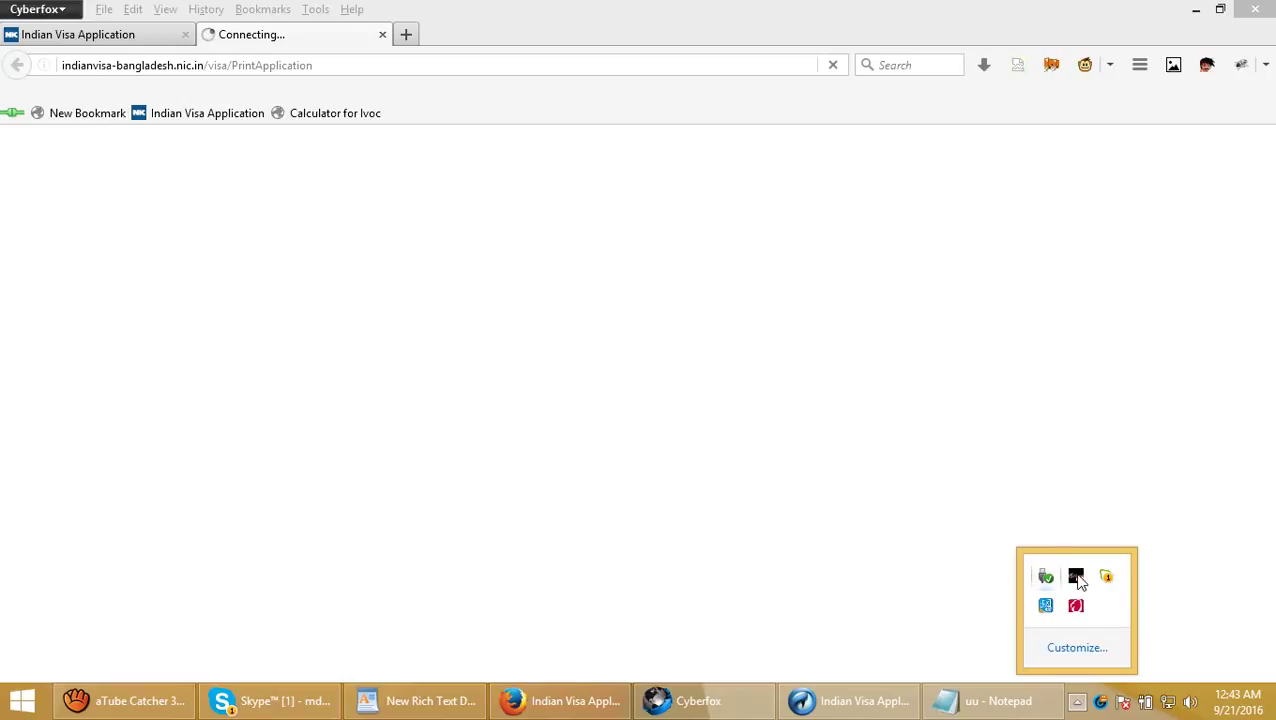
double_click(1077, 578)
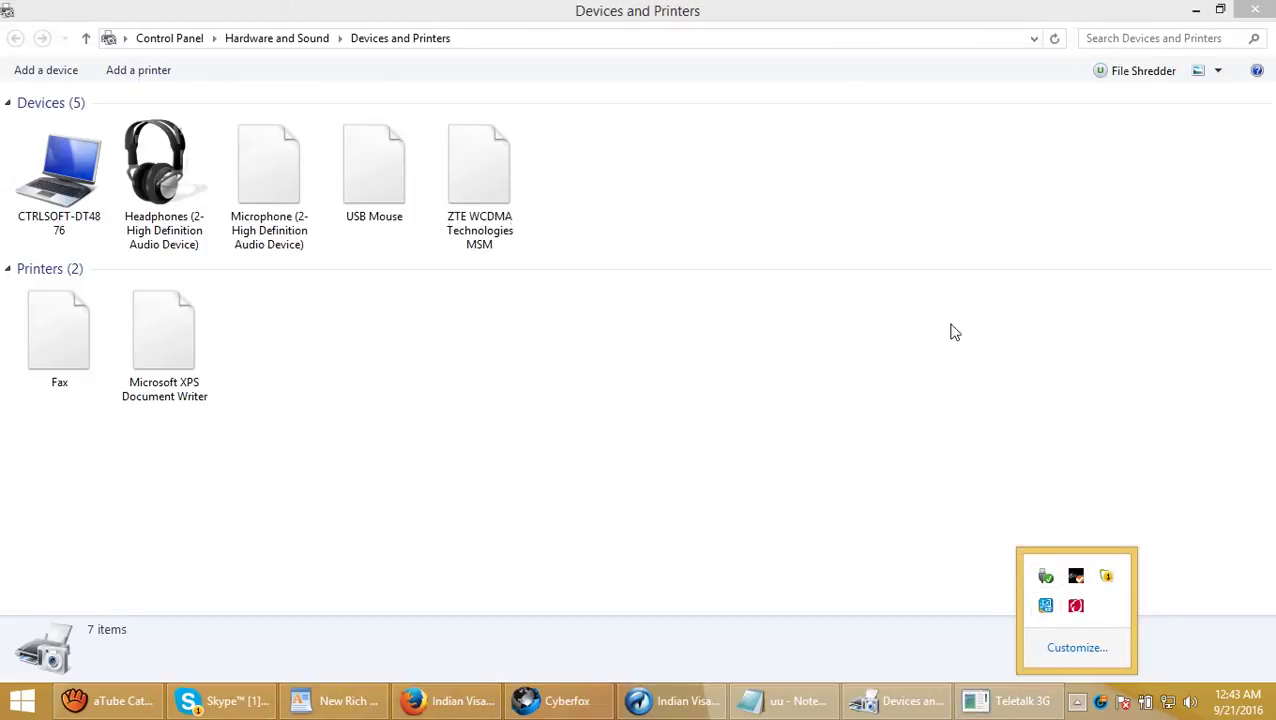
click(1255, 9)
click(1000, 701)
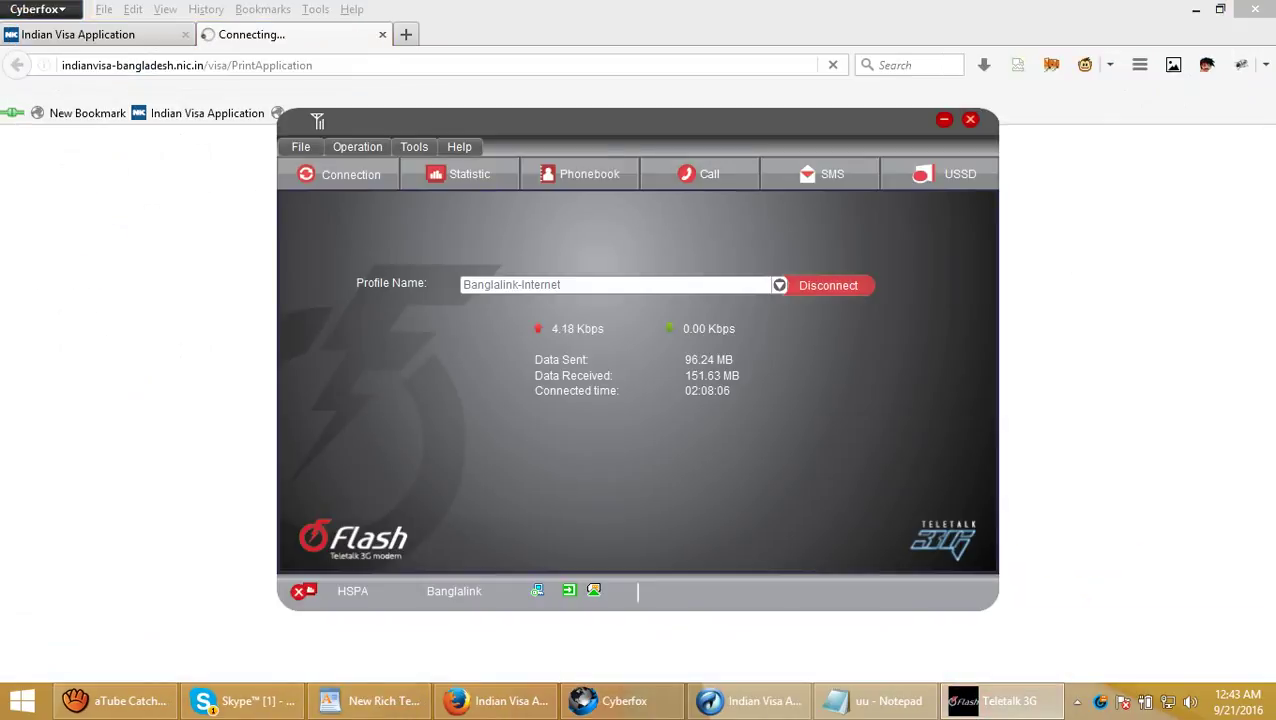
click(828, 285)
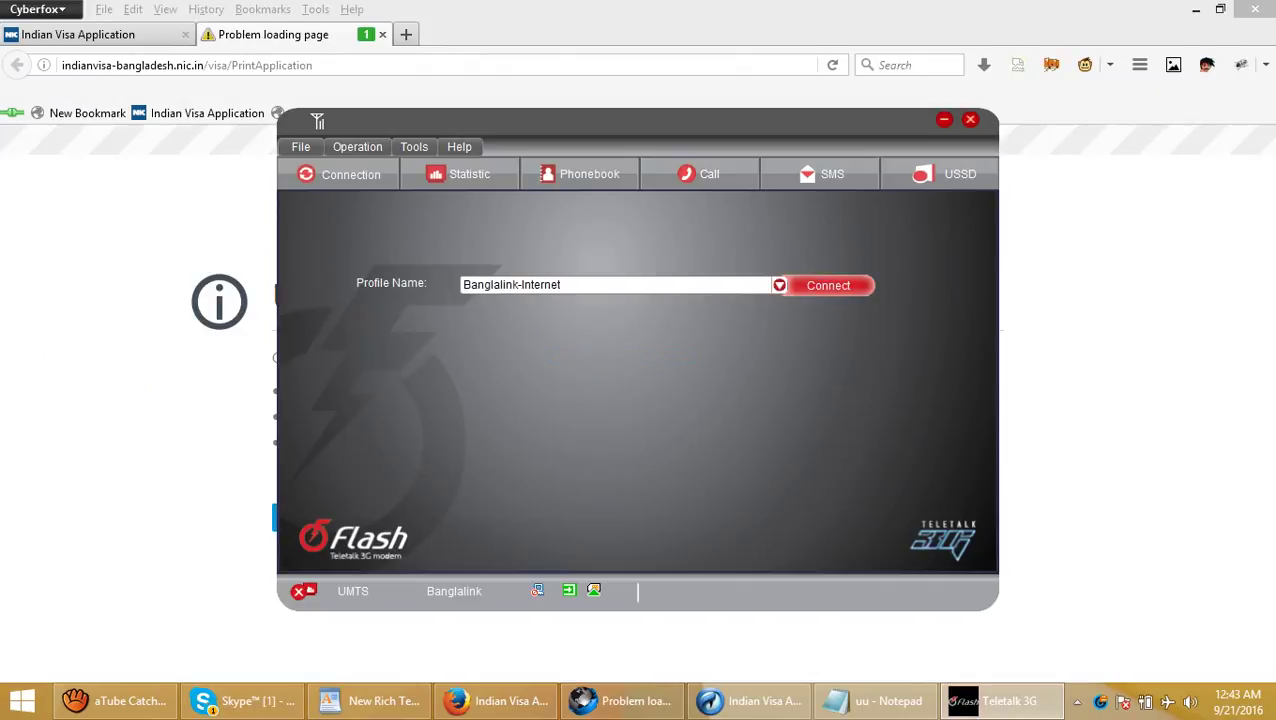
click(828, 285)
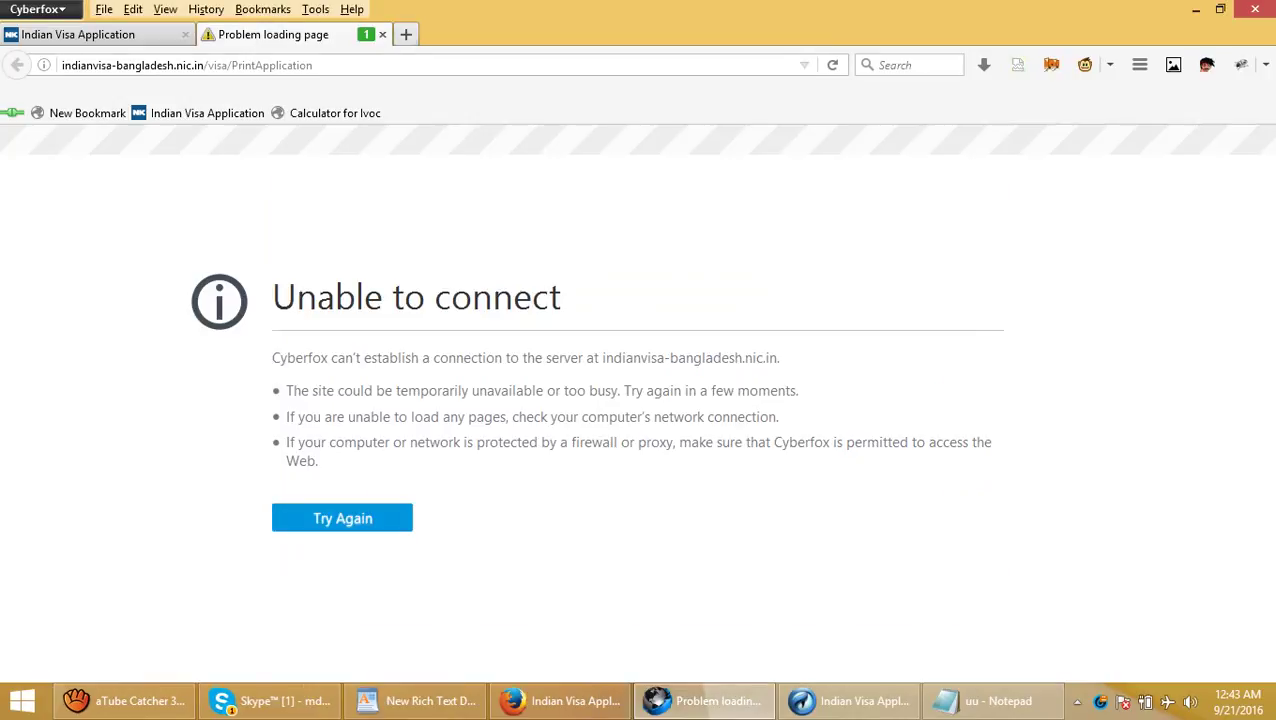
key(ctrl+w)
right_click(788, 468)
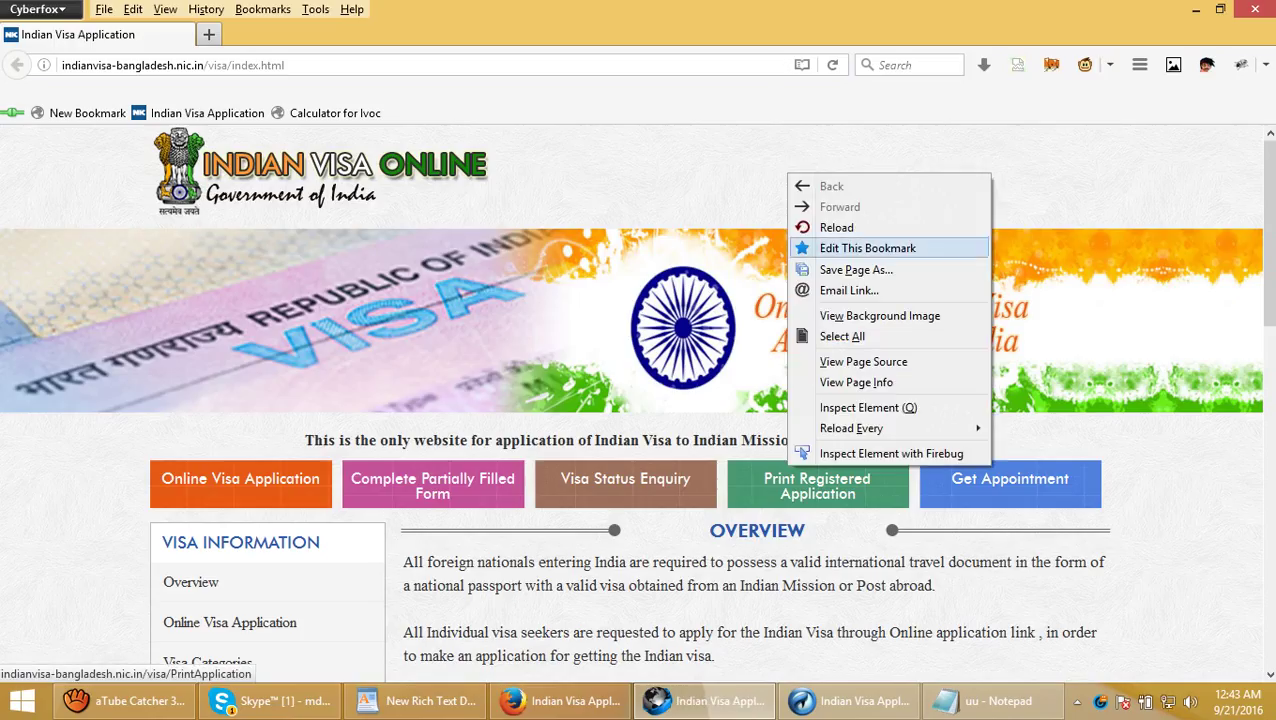
Step: Open Print Registered Application in a new Cyberfox tab and switch to it
right_click(800, 480)
click(886, 242)
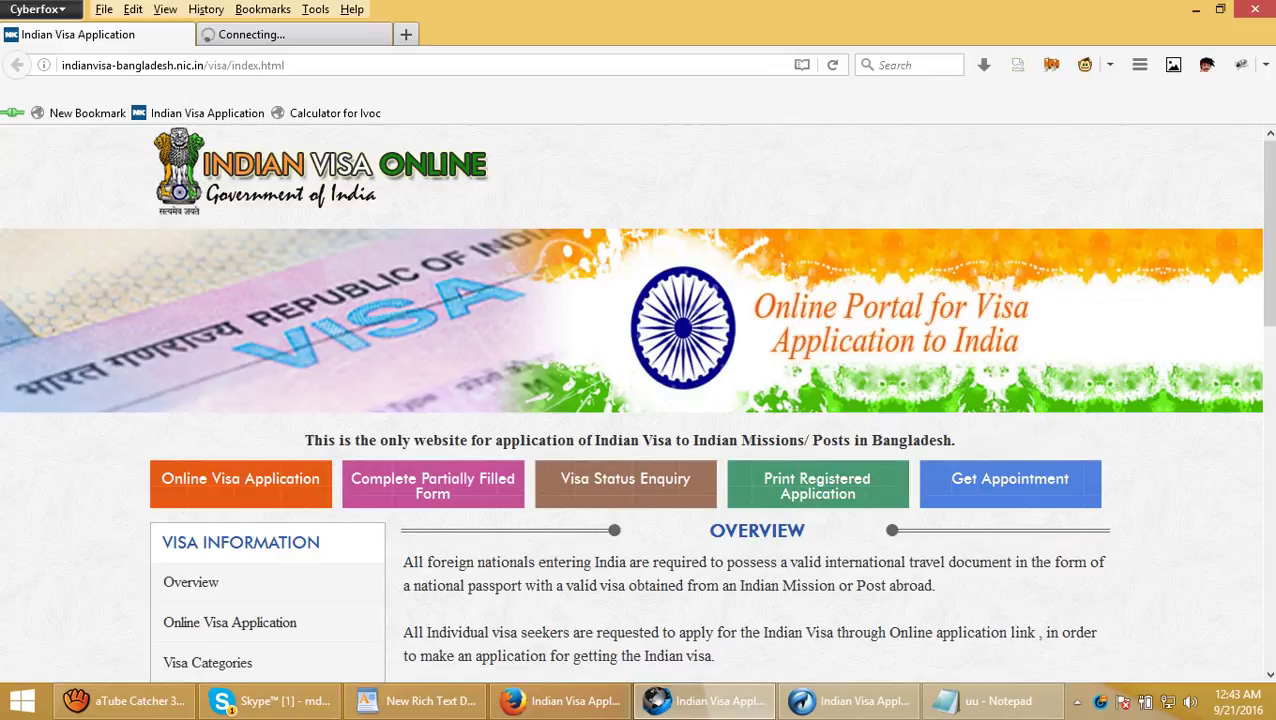
key(ctrl+Tab)
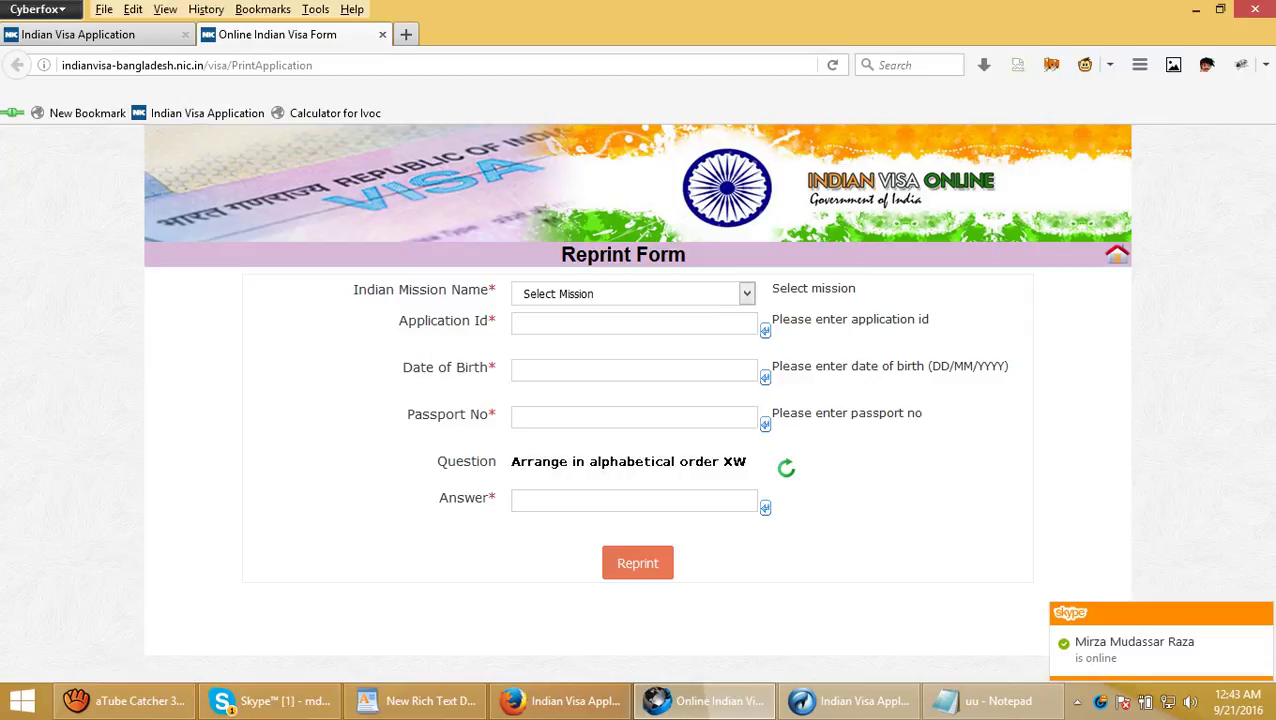
Step: Choose BANGLADESH-DHAKA as the Indian Mission Name on the Reprint Form
triple_click(420, 290)
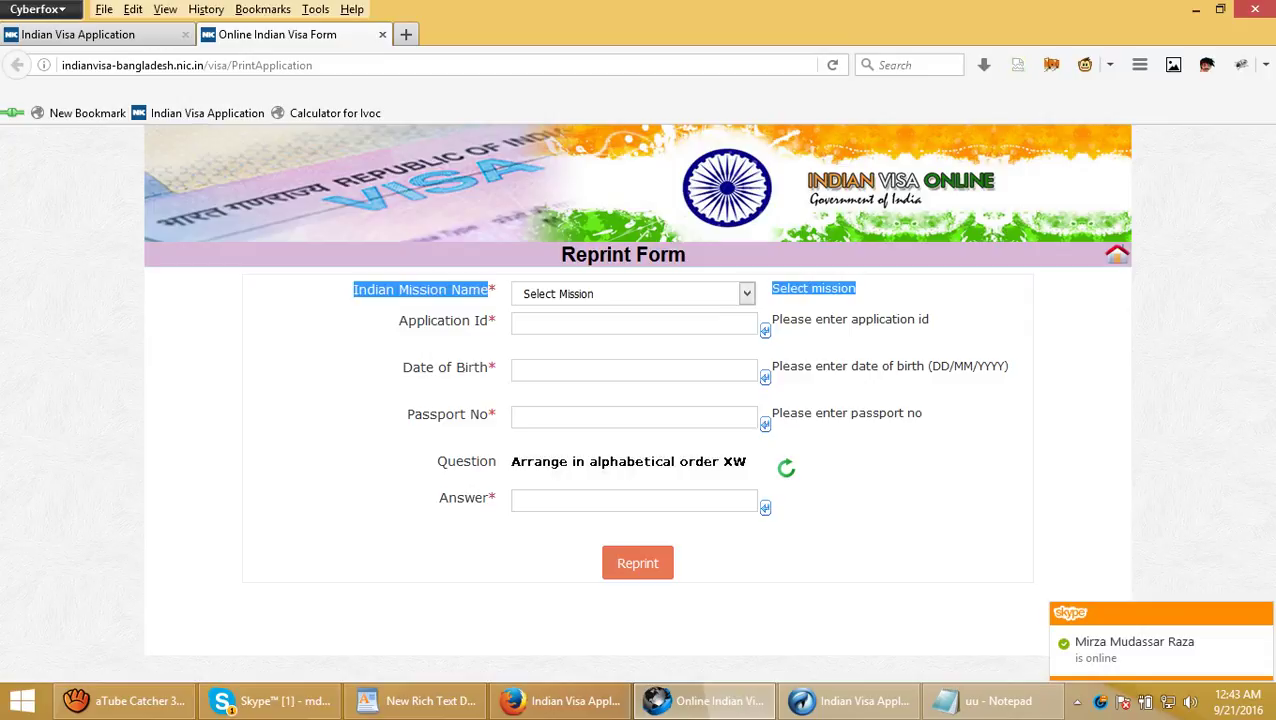
click(420, 290)
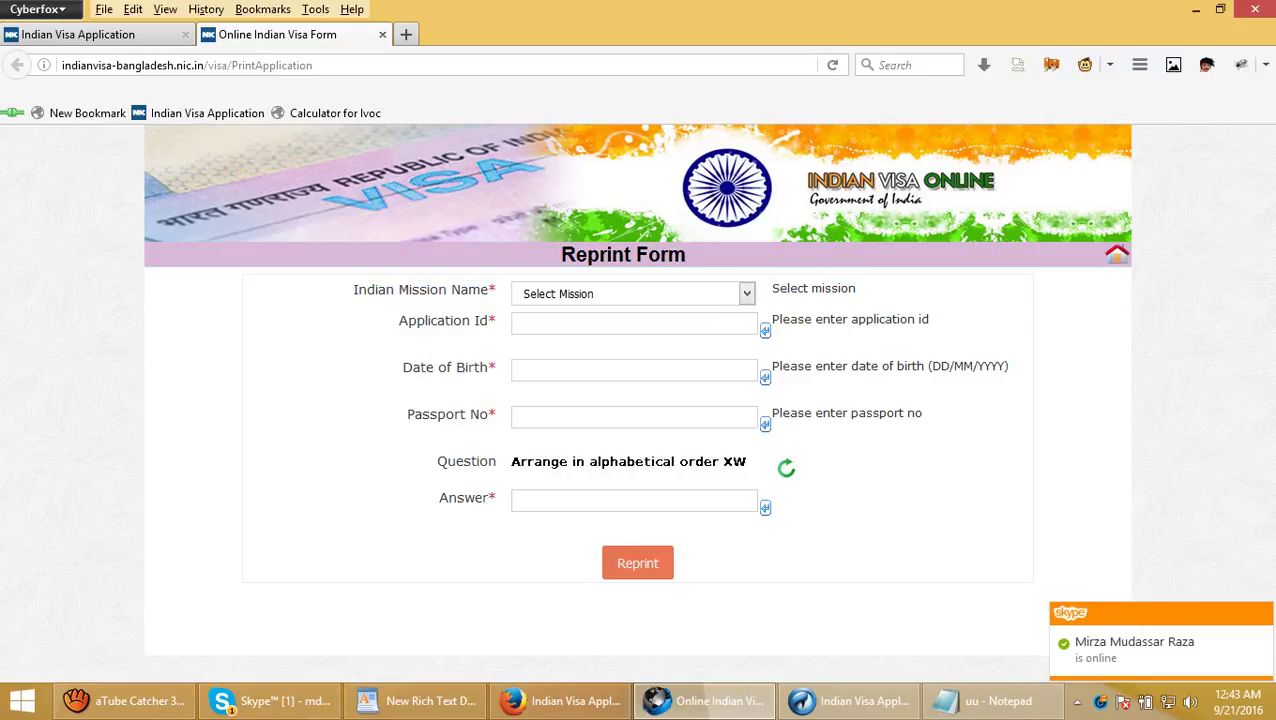
click(747, 294)
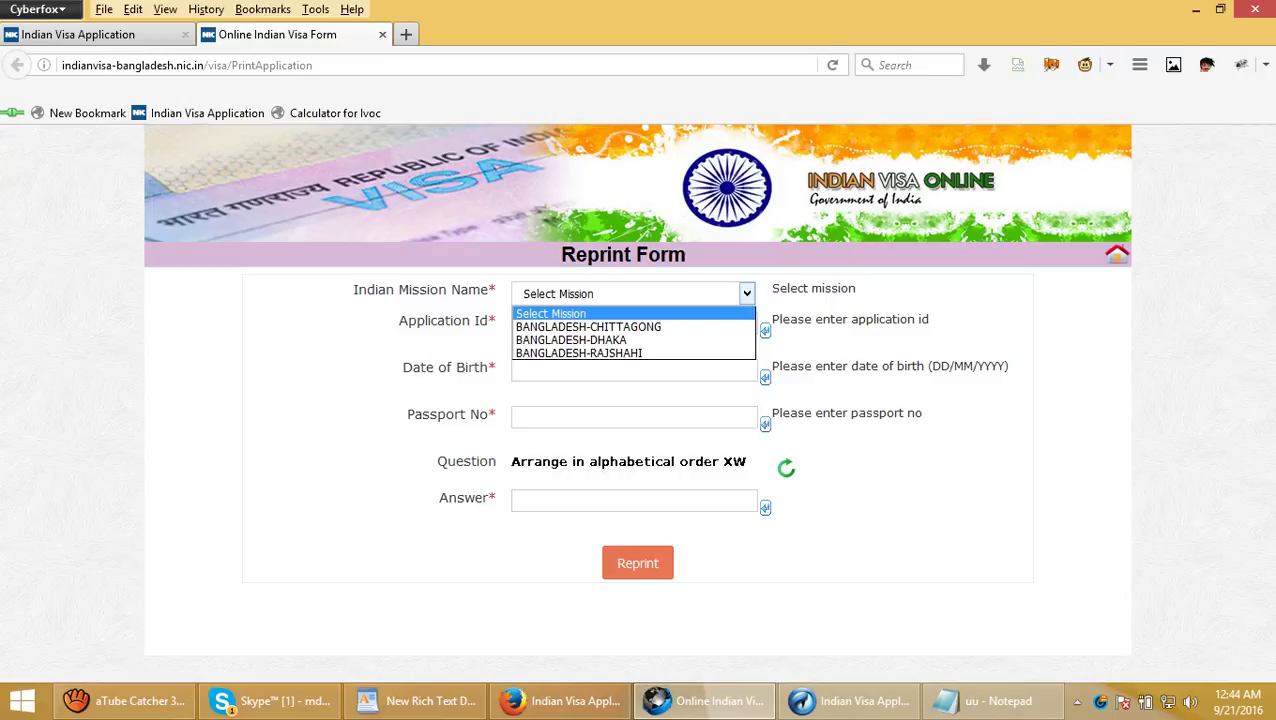
key(Escape)
key(alt+Down)
key(Escape)
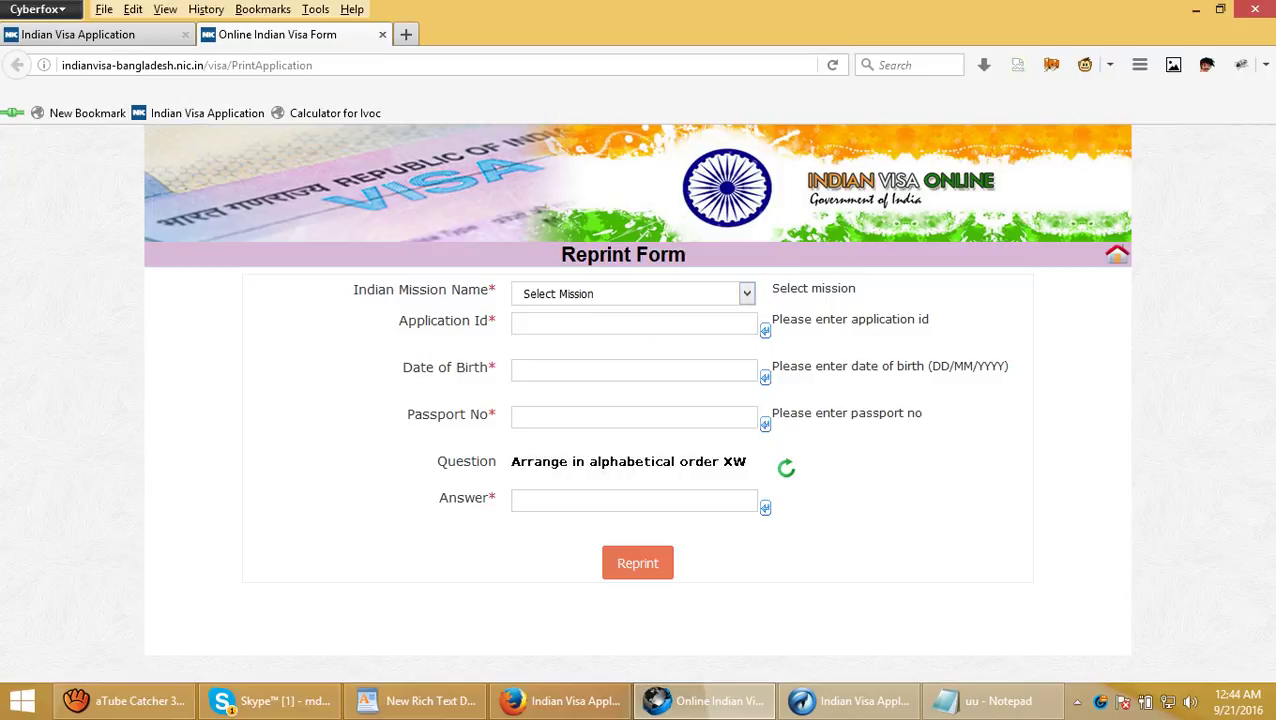
key(alt+Down)
key(Down)
key(Down)
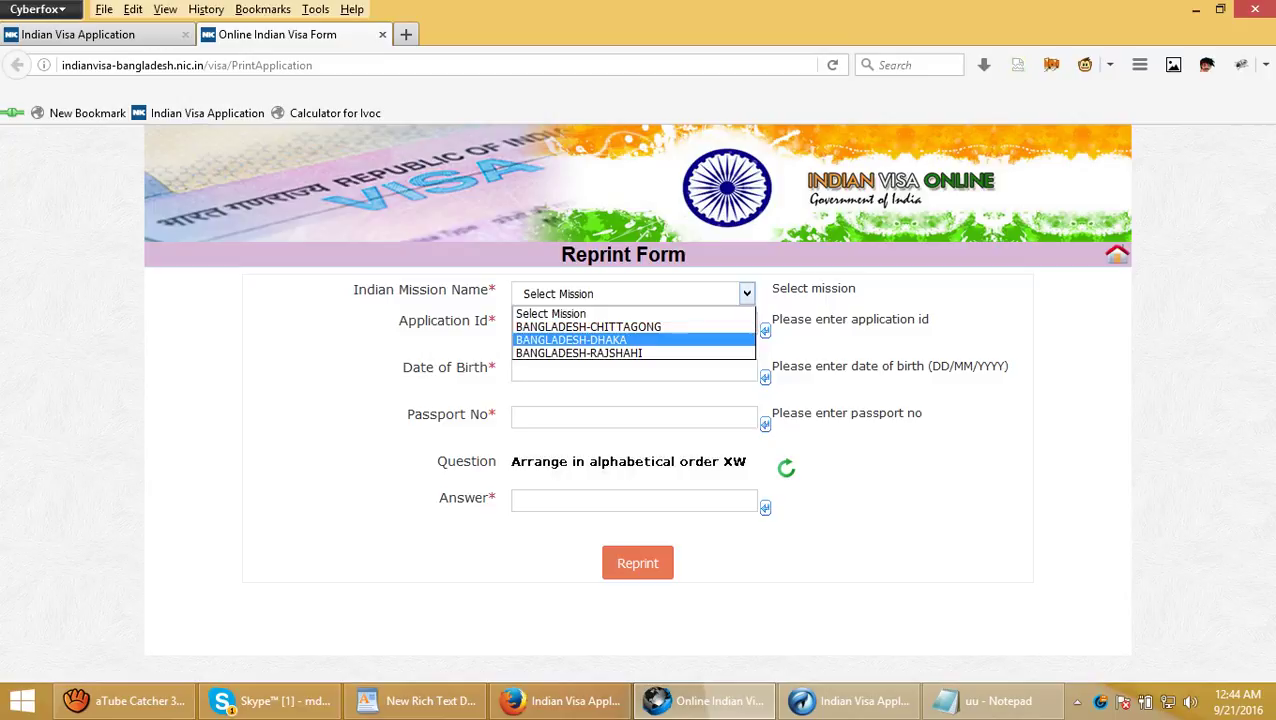
key(Return)
key(alt+Tab)
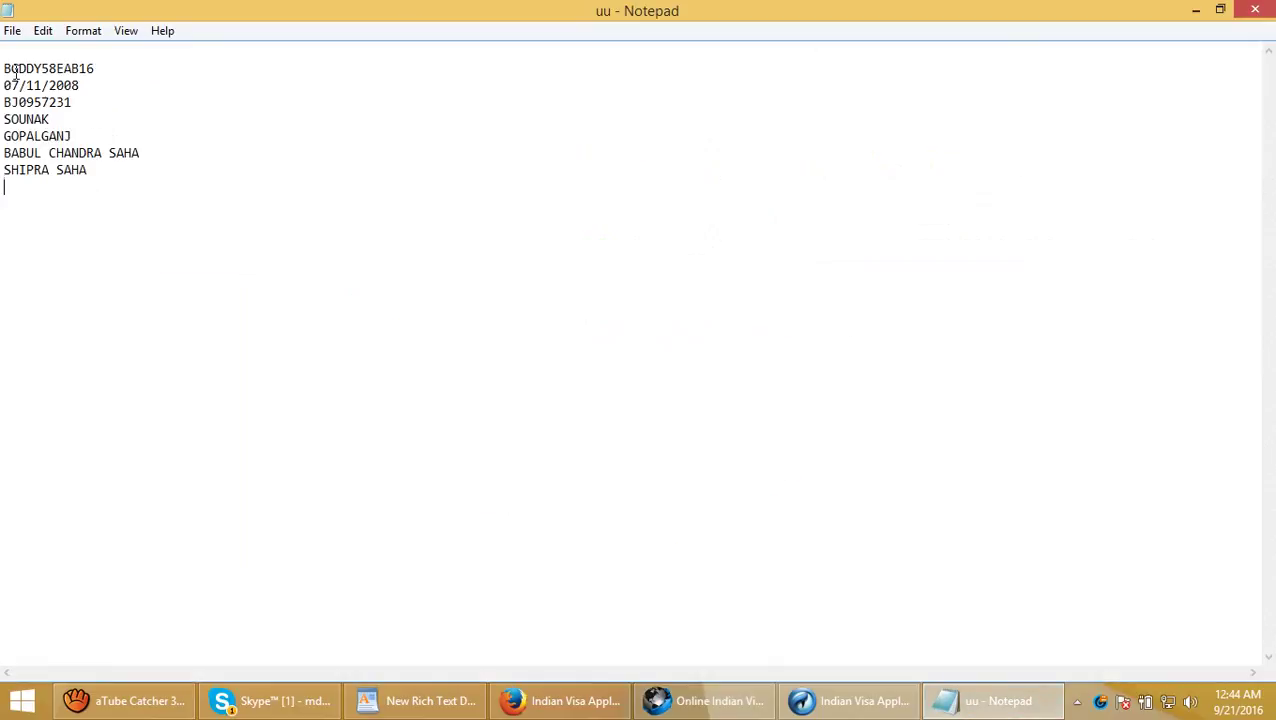
Step: Try selecting the application id on the first line of the uu notes
double_click(57, 67)
click(57, 67)
double_click(57, 67)
click(93, 67)
double_click(90, 66)
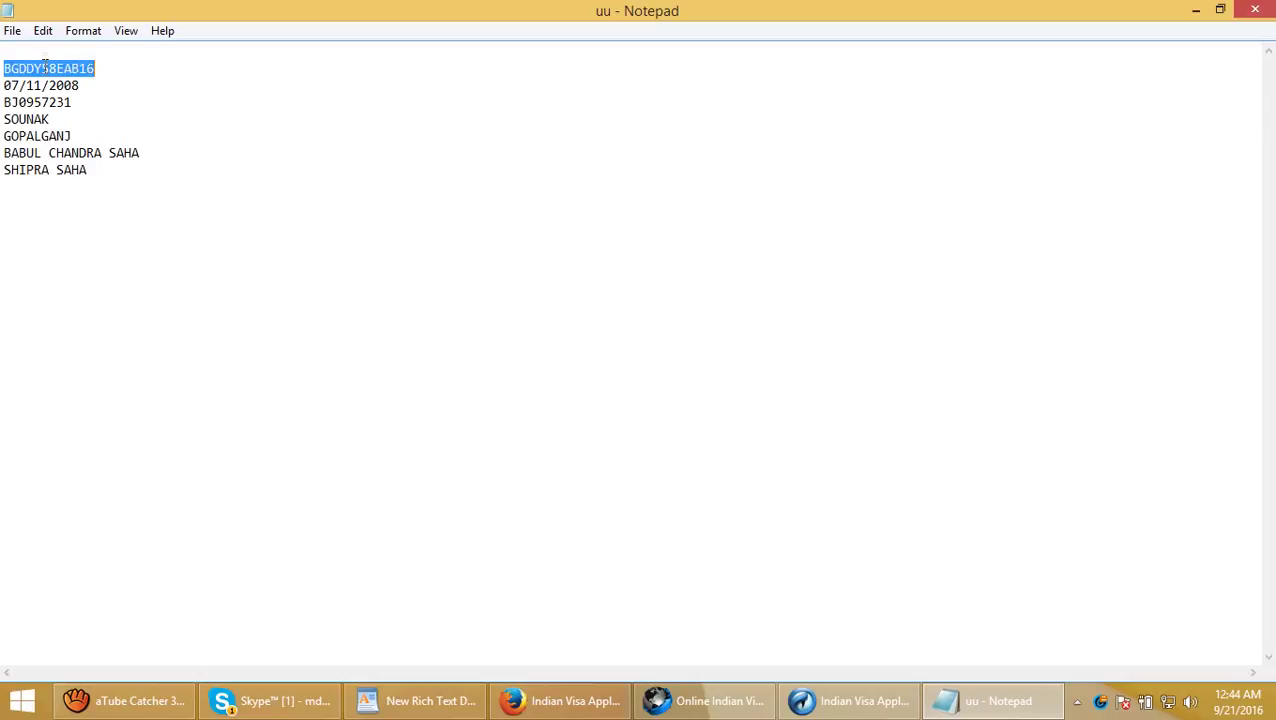
click(19, 50)
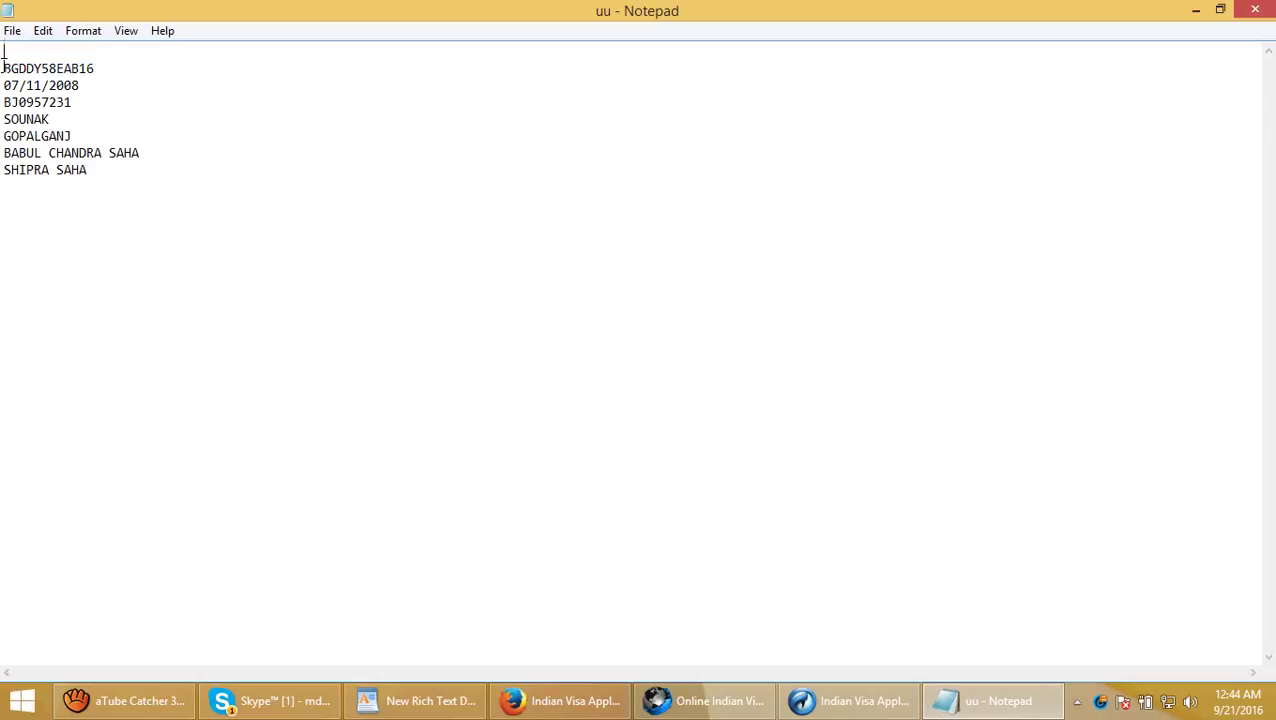
Step: Select the full application id, then focus the Reprint Form's Application Id box in Cyberfox
drag(3, 45, 120, 64)
click(120, 64)
mouse_move(36, 67)
mouse_down()
mouse_move(4, 68)
mouse_move(30, 68)
mouse_up()
click(14, 70)
drag(28, 66, 43, 64)
double_click(45, 63)
click(705, 700)
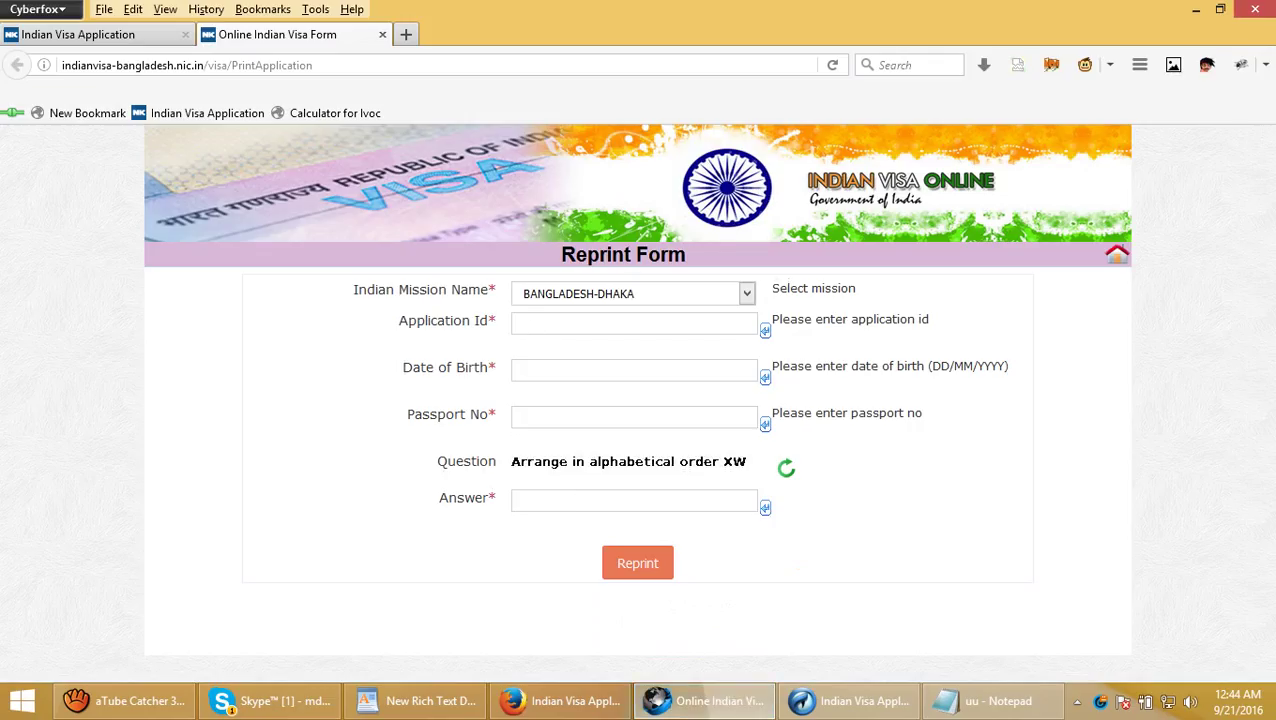
click(634, 323)
Step: Deselect the Reprint Form heading and check the application id and birth date lines in the notes
triple_click(662, 255)
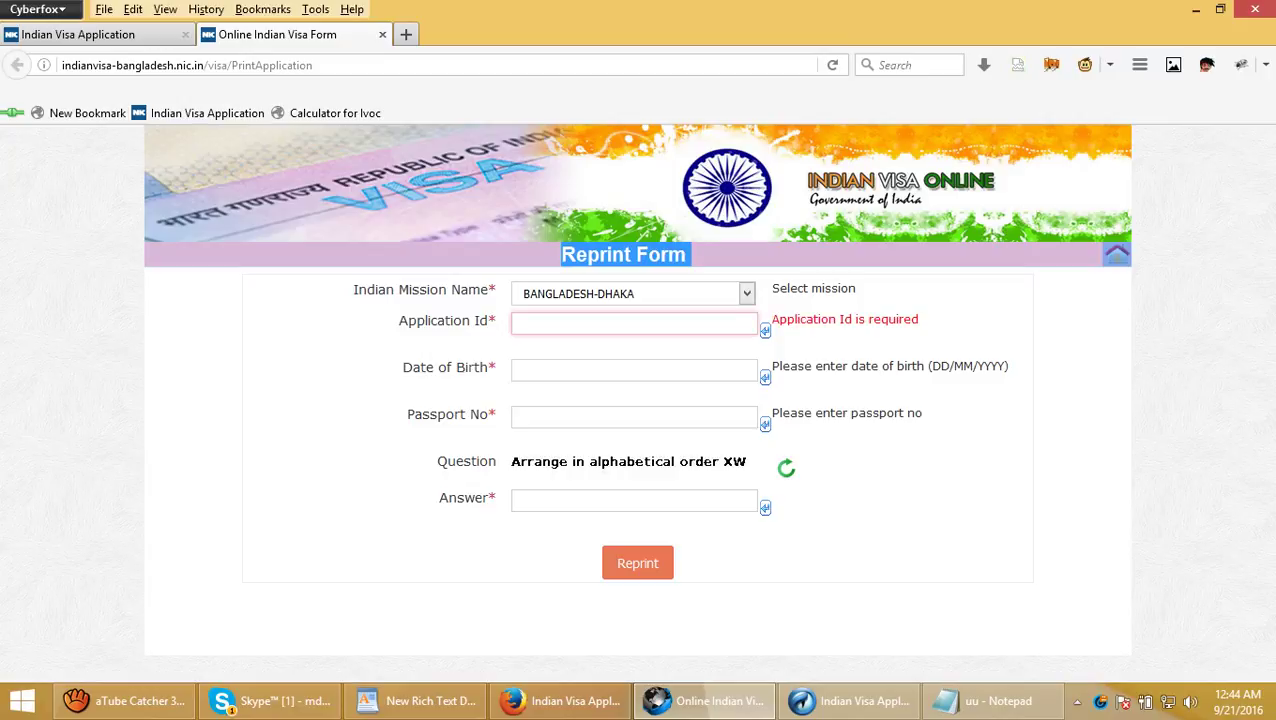
click(662, 255)
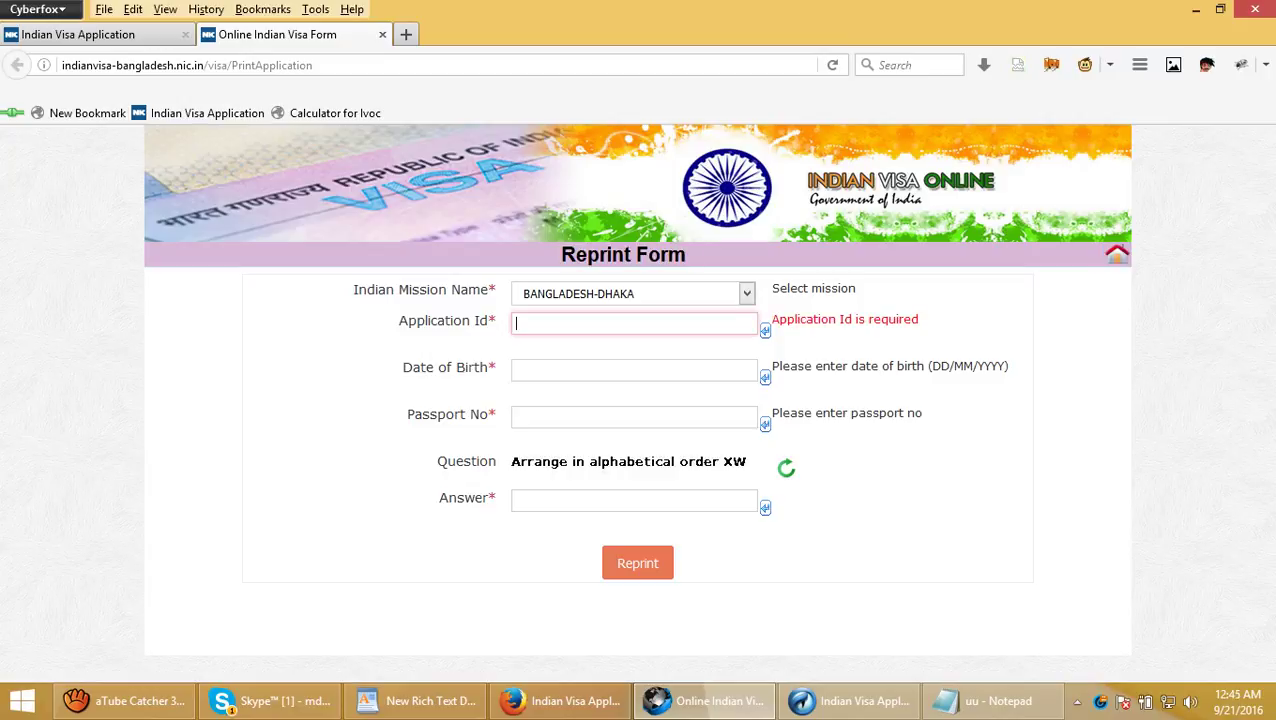
click(962, 707)
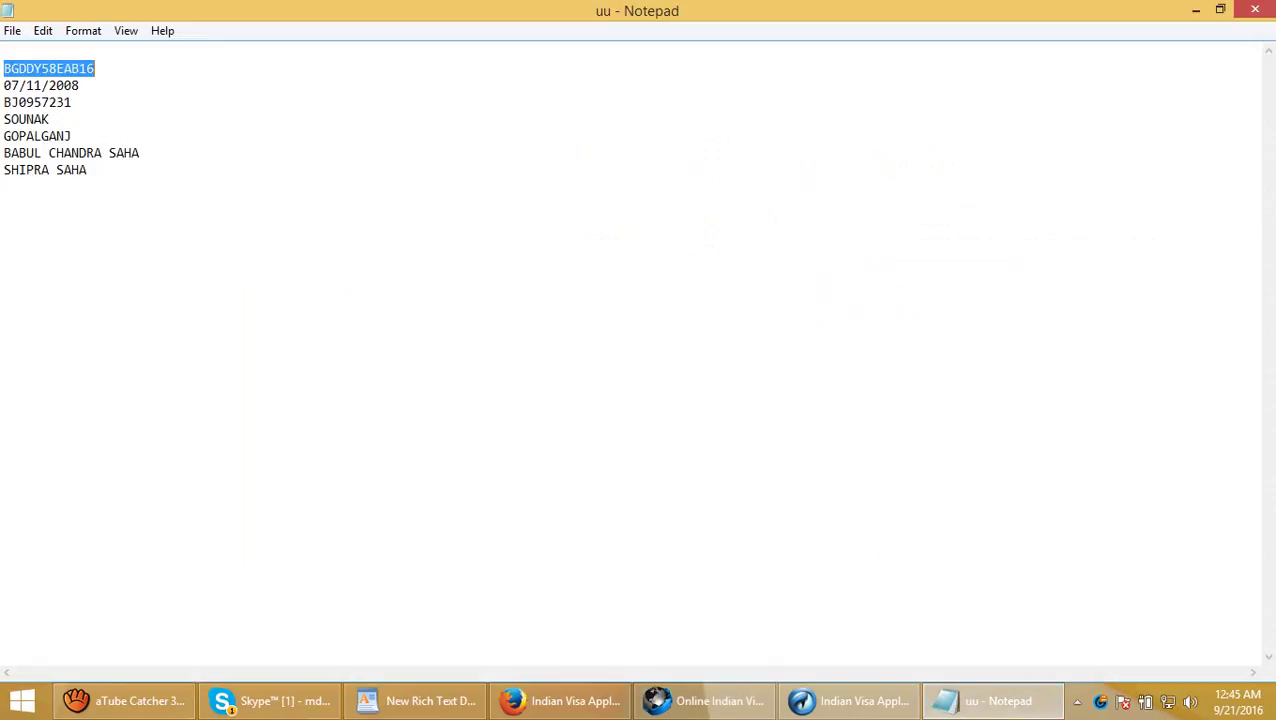
double_click(80, 85)
double_click(83, 70)
double_click(57, 86)
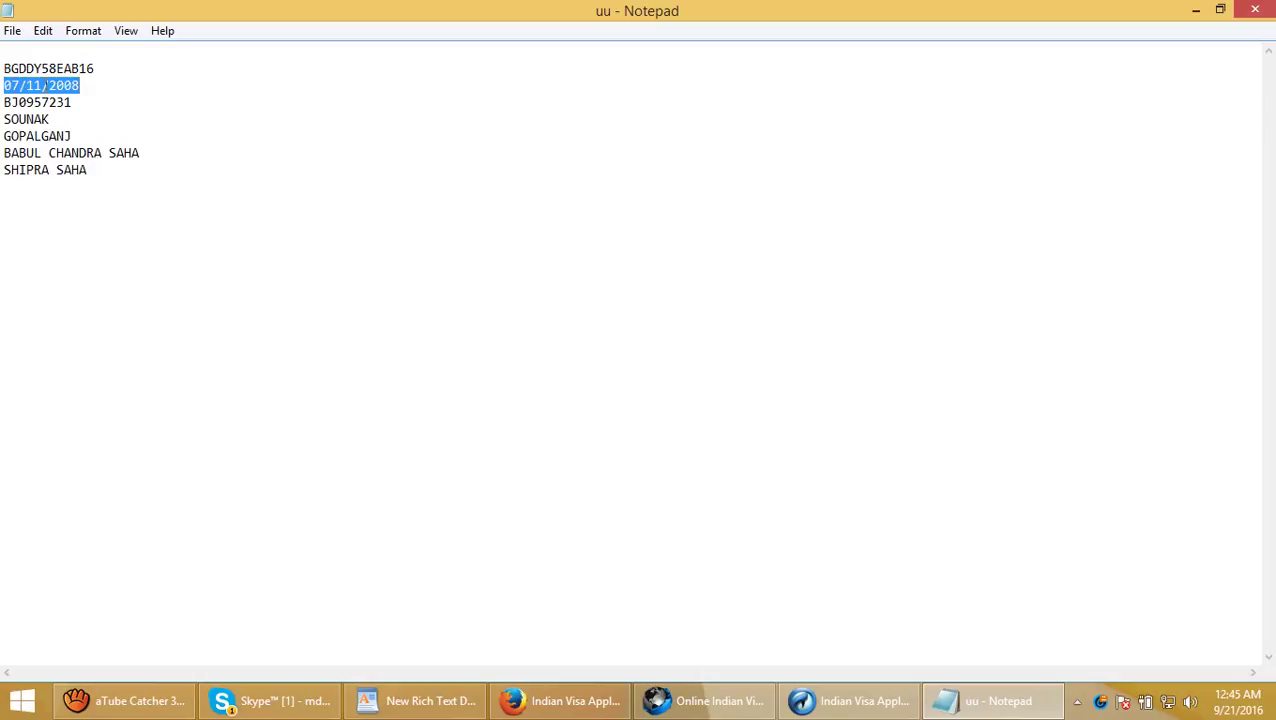
double_click(80, 86)
click(1198, 9)
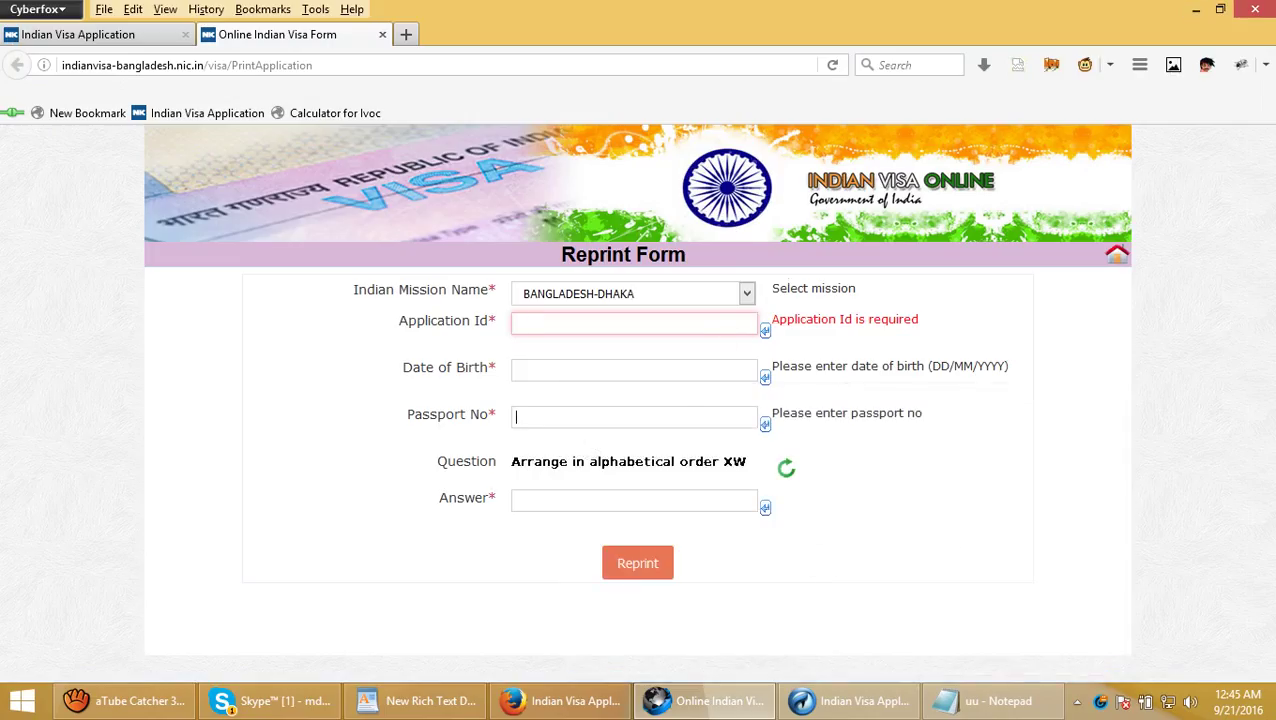
click(993, 701)
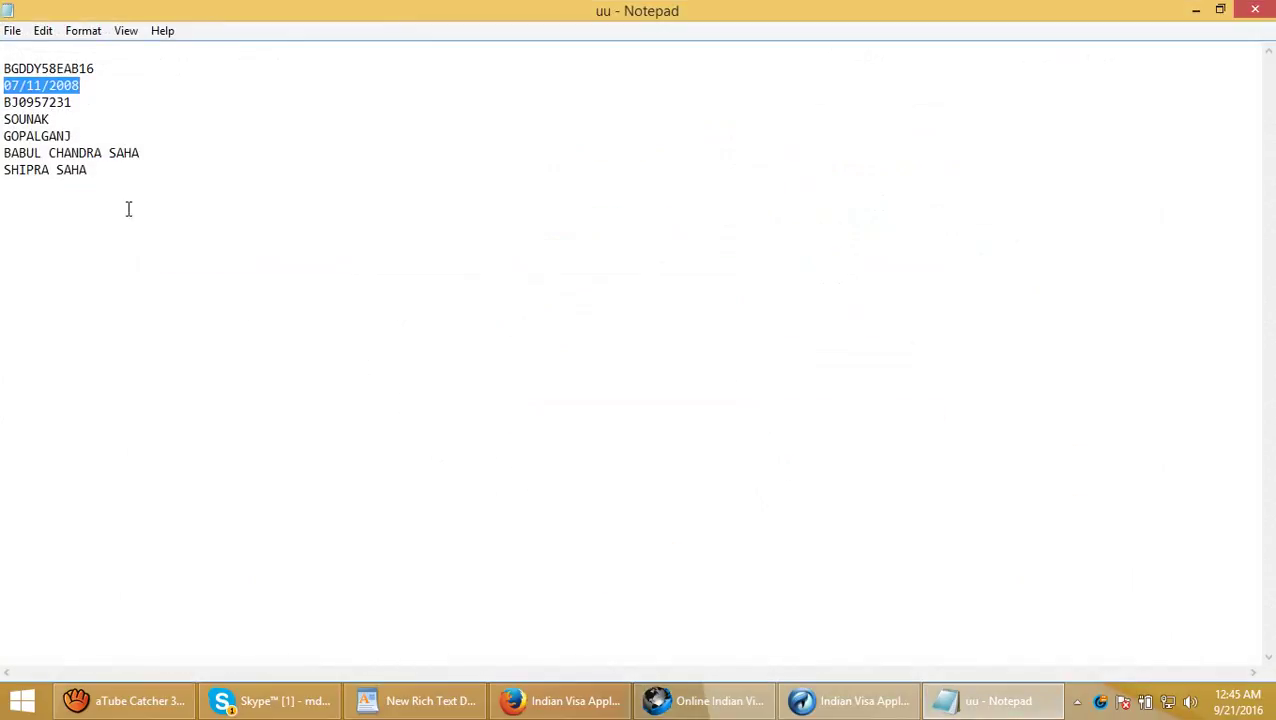
Step: Select the passport number, application id, birth date and given name lines in the notes in turn
double_click(94, 105)
triple_click(83, 100)
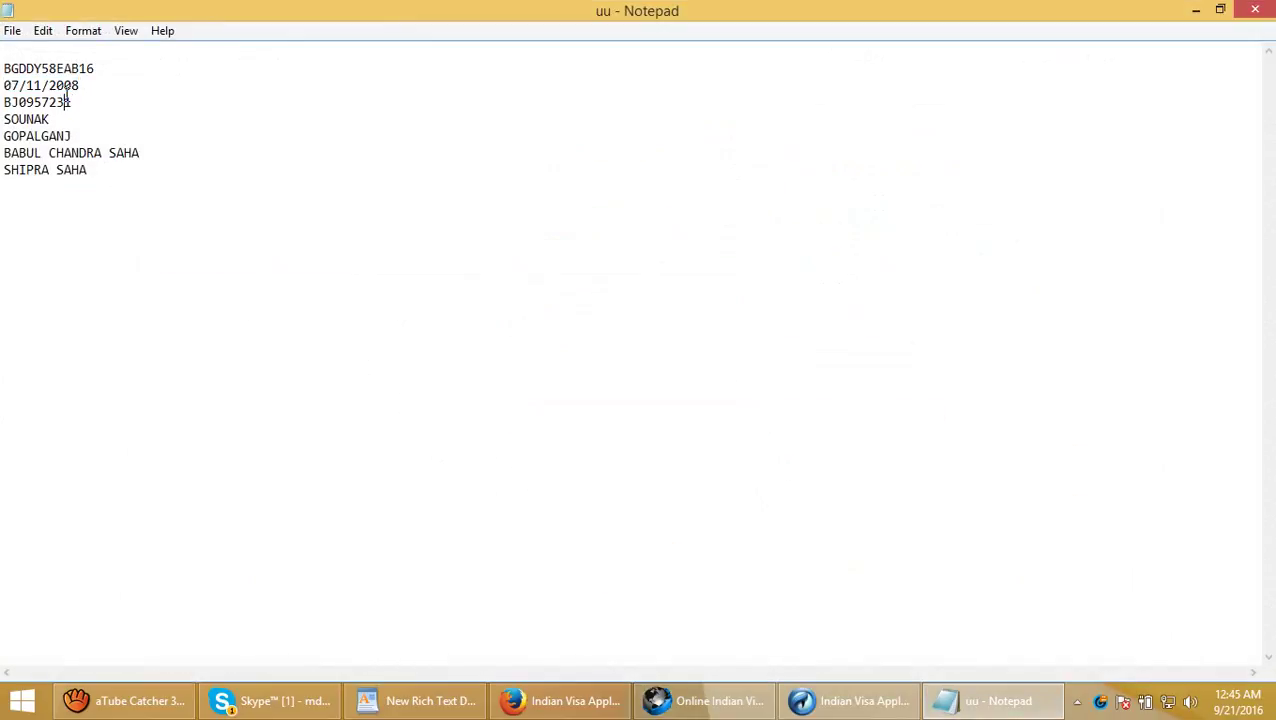
double_click(66, 101)
double_click(105, 68)
click(79, 84)
double_click(78, 88)
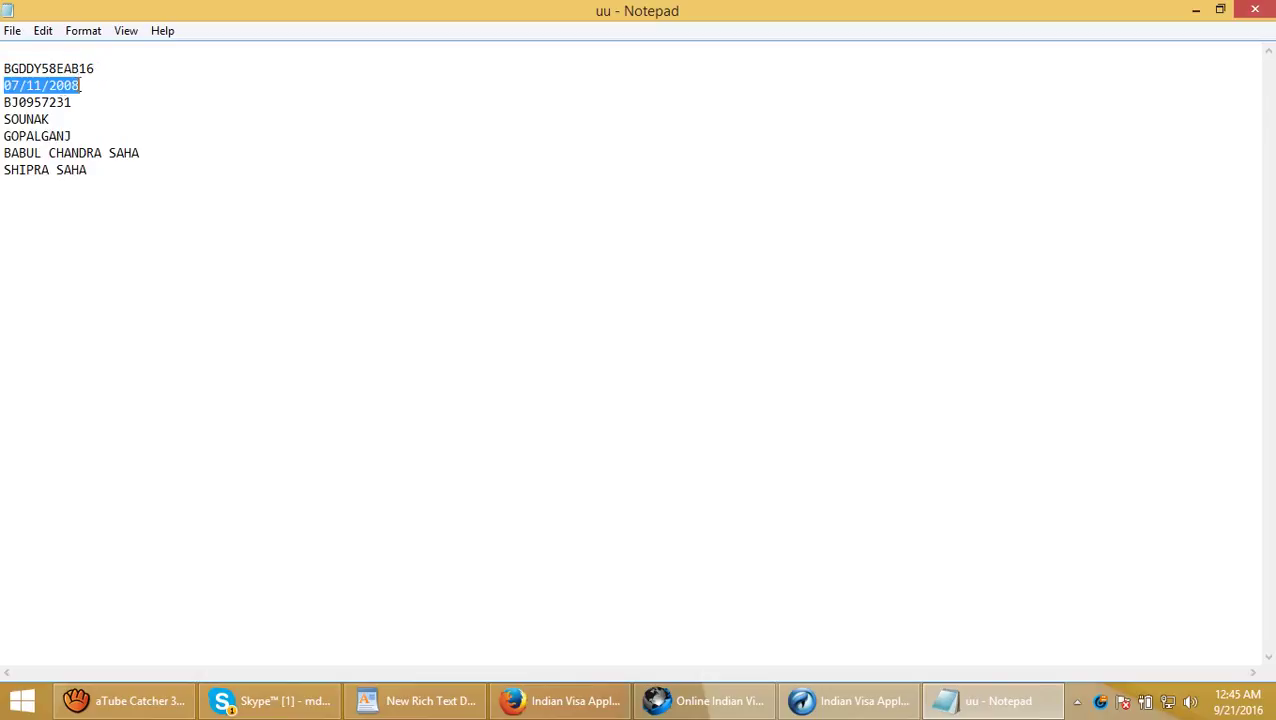
click(57, 102)
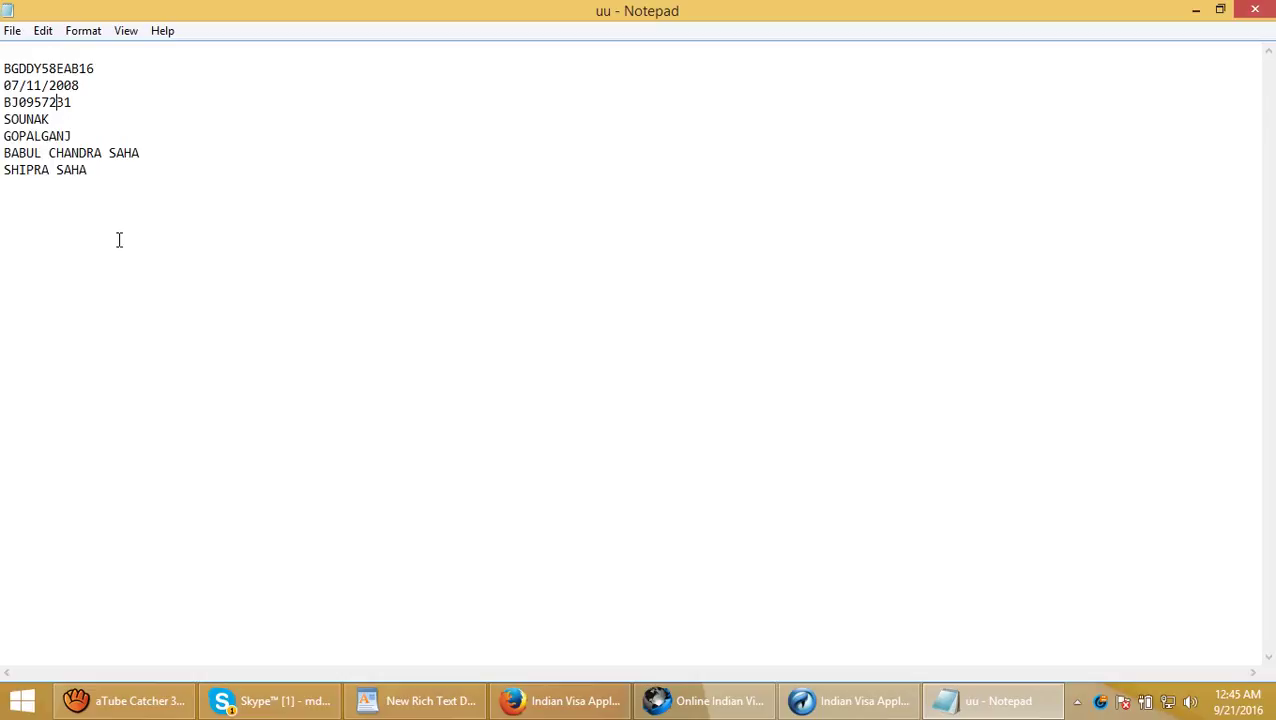
double_click(102, 80)
click(101, 70)
double_click(101, 70)
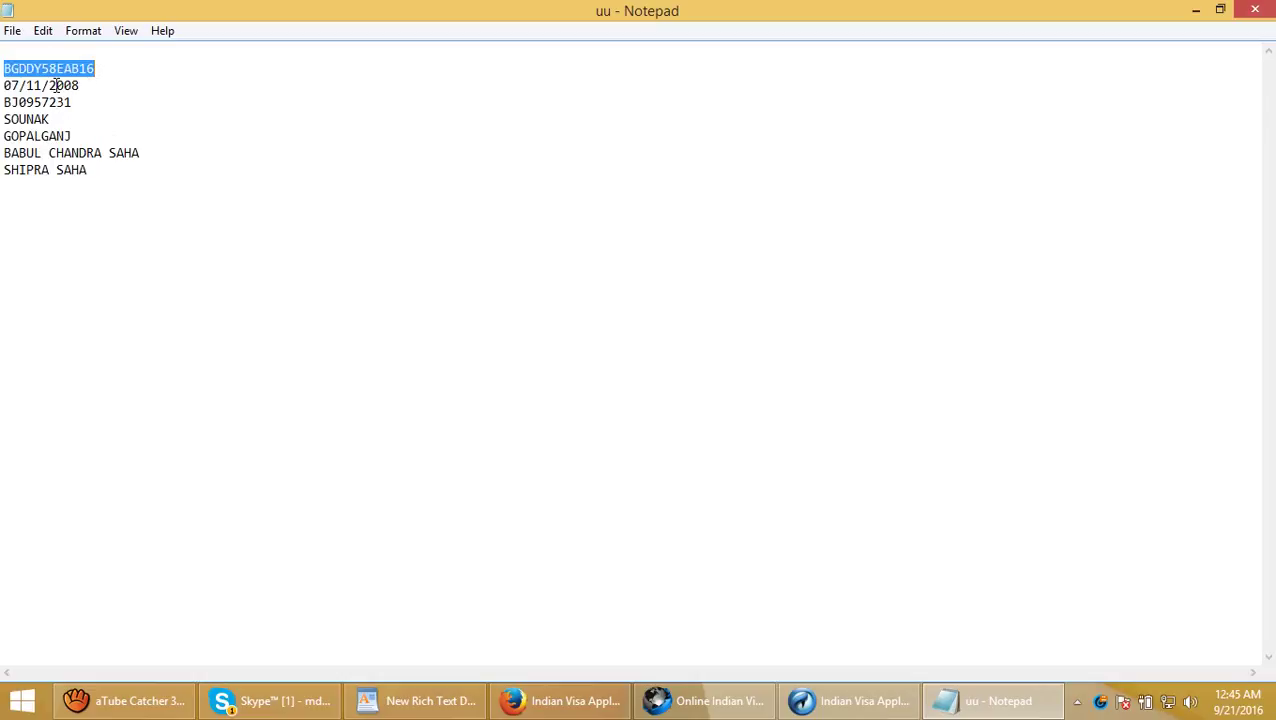
double_click(57, 85)
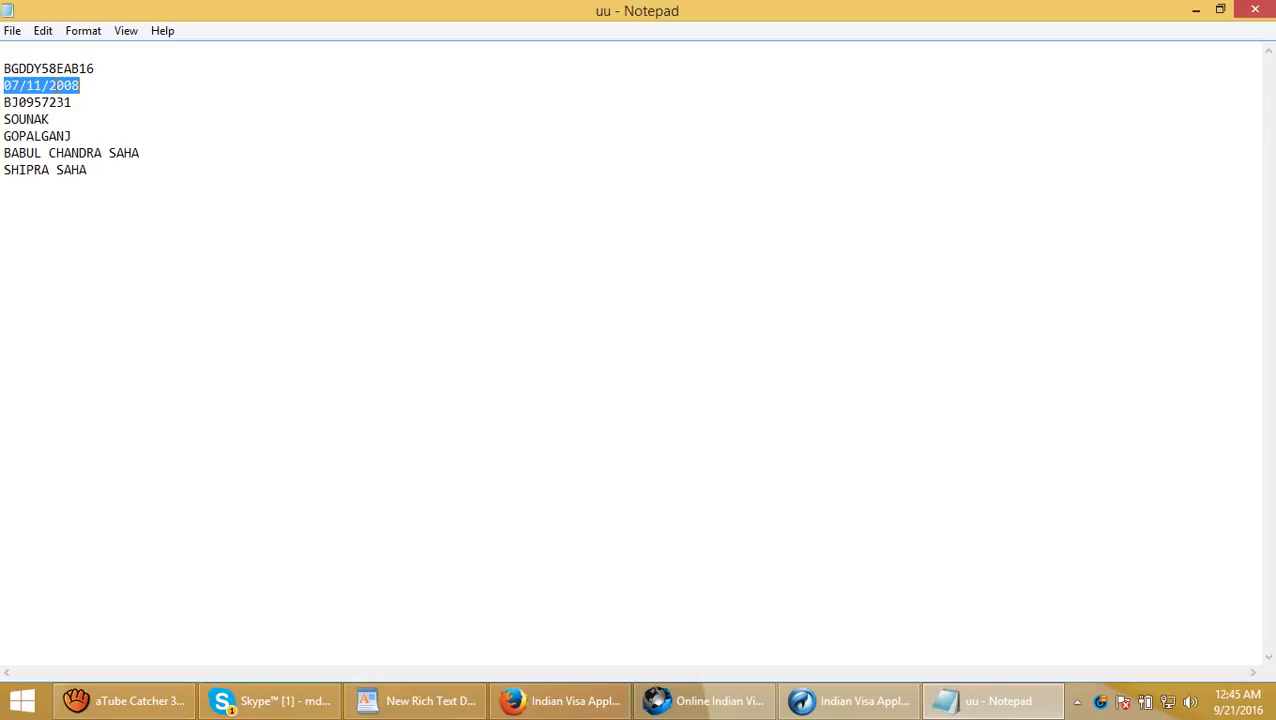
double_click(75, 102)
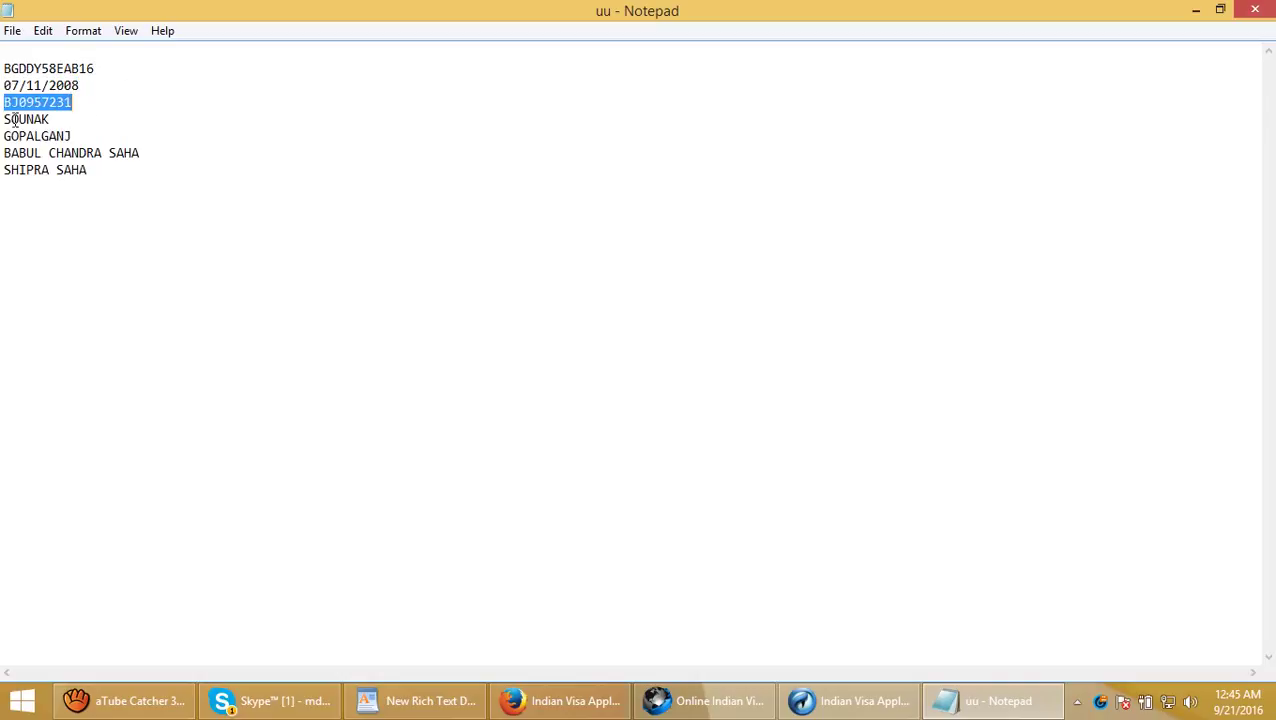
click(63, 118)
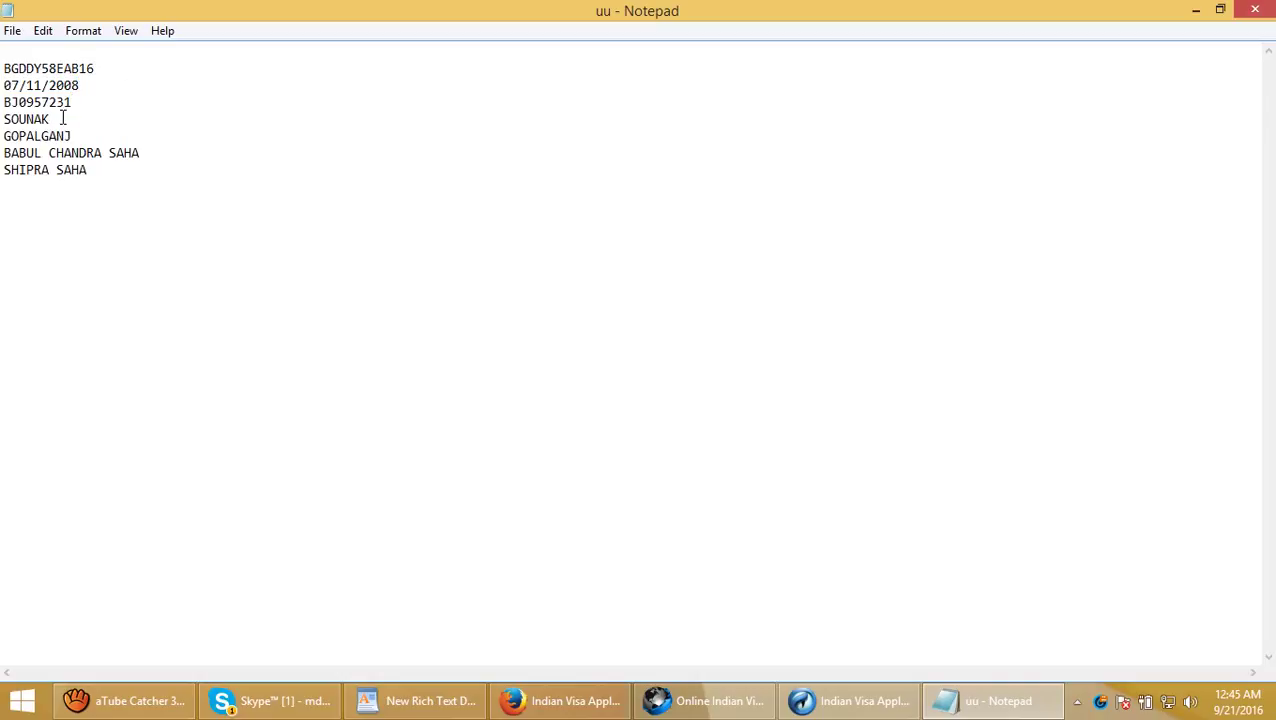
double_click(63, 118)
click(63, 118)
double_click(63, 118)
Step: Select the place name, surname and remaining name lines in the notes, then clear the selection
double_click(82, 135)
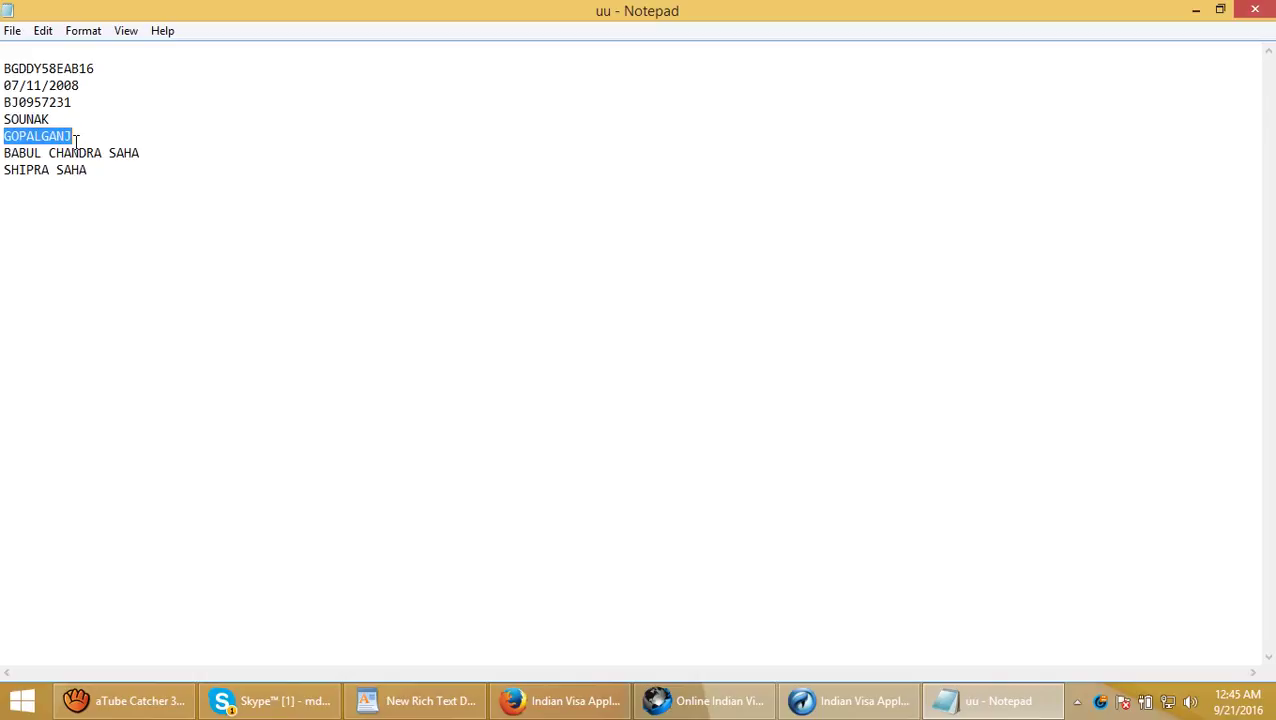
click(76, 151)
click(91, 139)
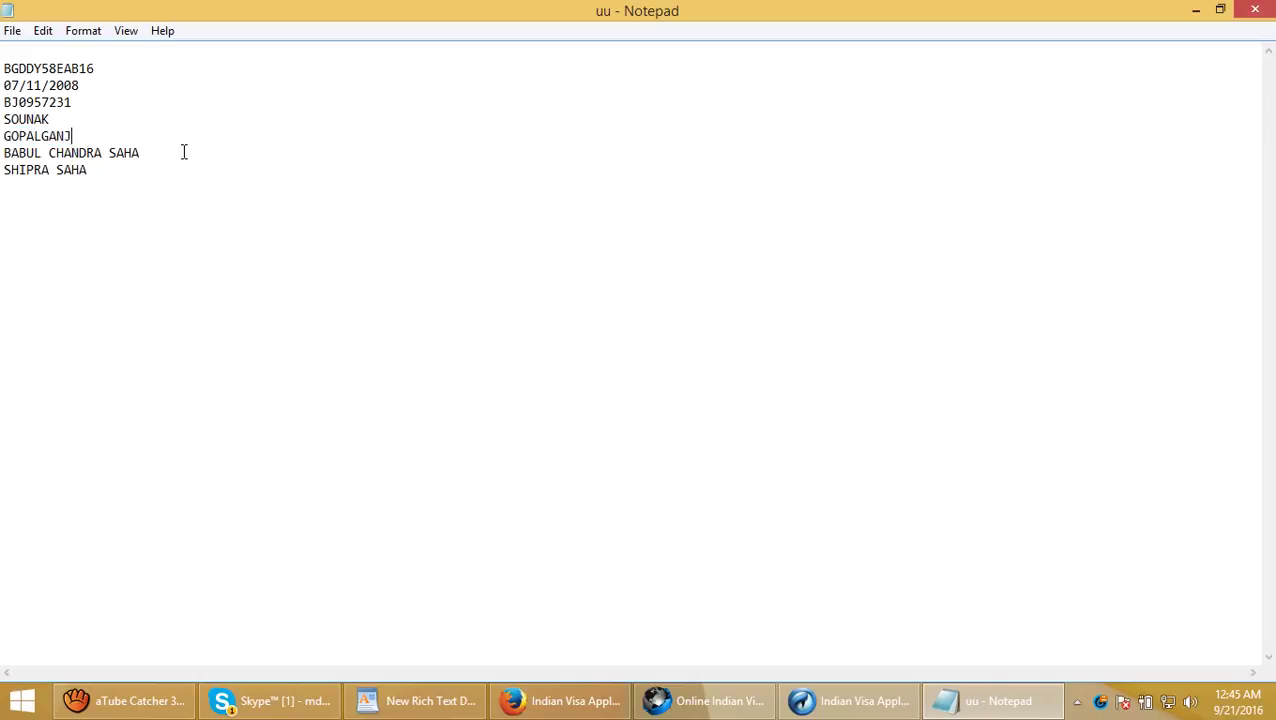
click(184, 152)
click(76, 188)
double_click(106, 169)
click(168, 156)
double_click(168, 156)
click(85, 133)
double_click(89, 119)
double_click(93, 106)
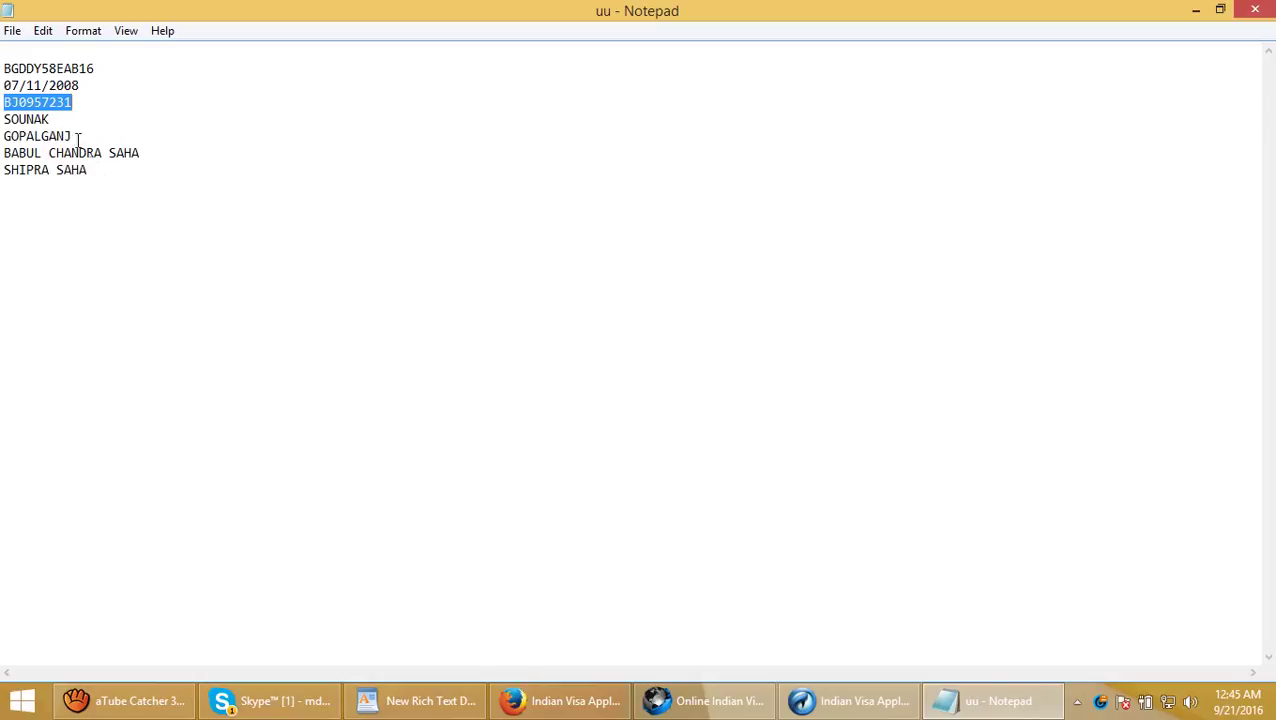
drag(8, 120, 60, 187)
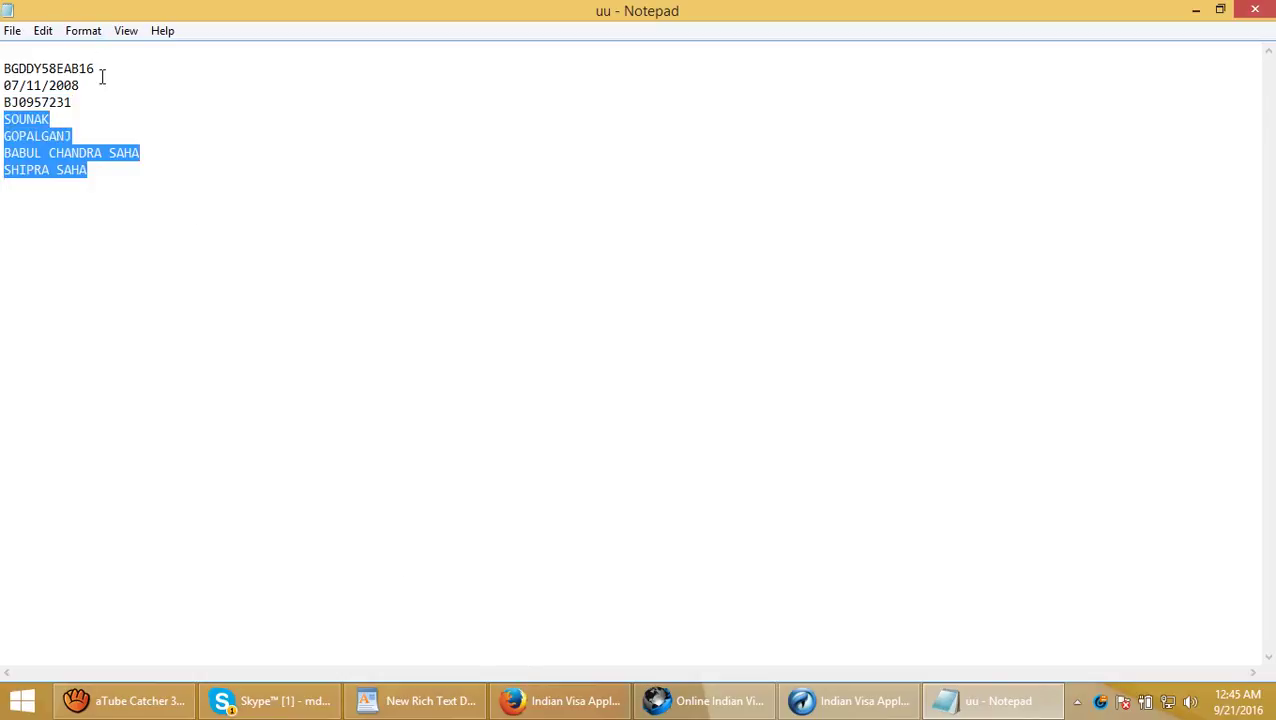
double_click(101, 72)
double_click(59, 93)
click(36, 70)
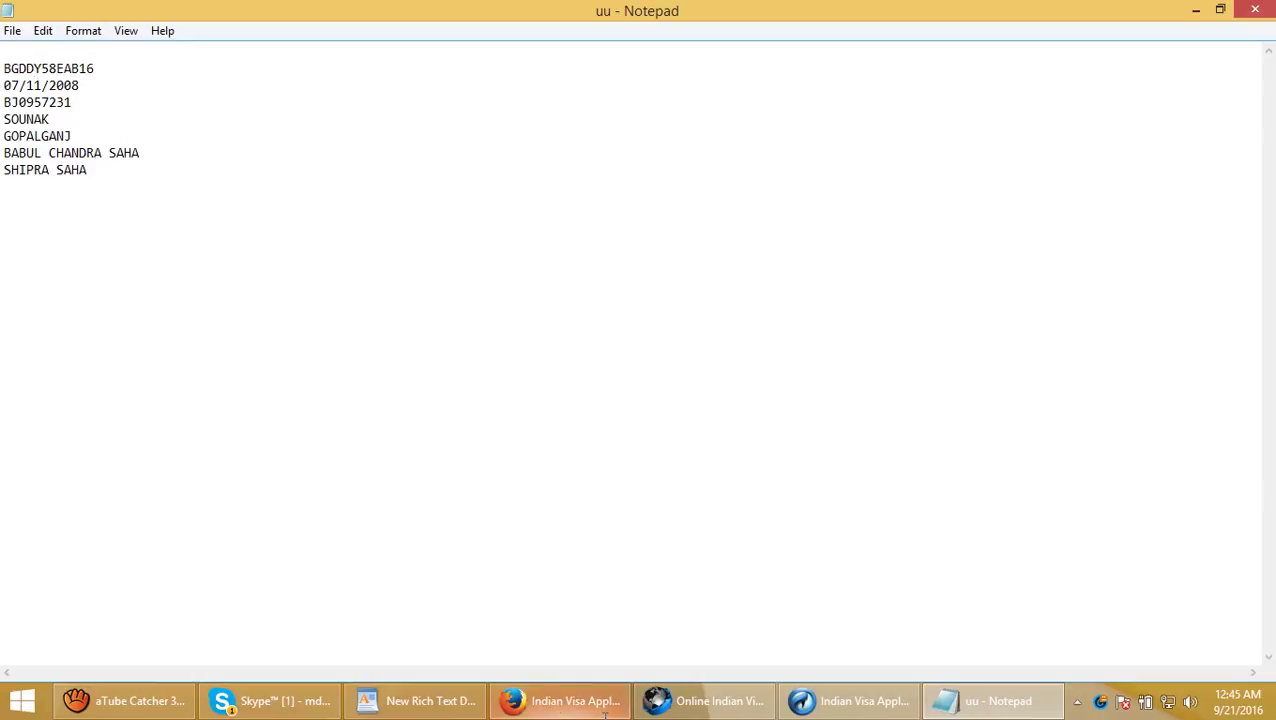
Step: In Cyberfox, replace the Online Indian Visa Form tab with a fresh Print Registered Application tab
click(600, 700)
click(715, 700)
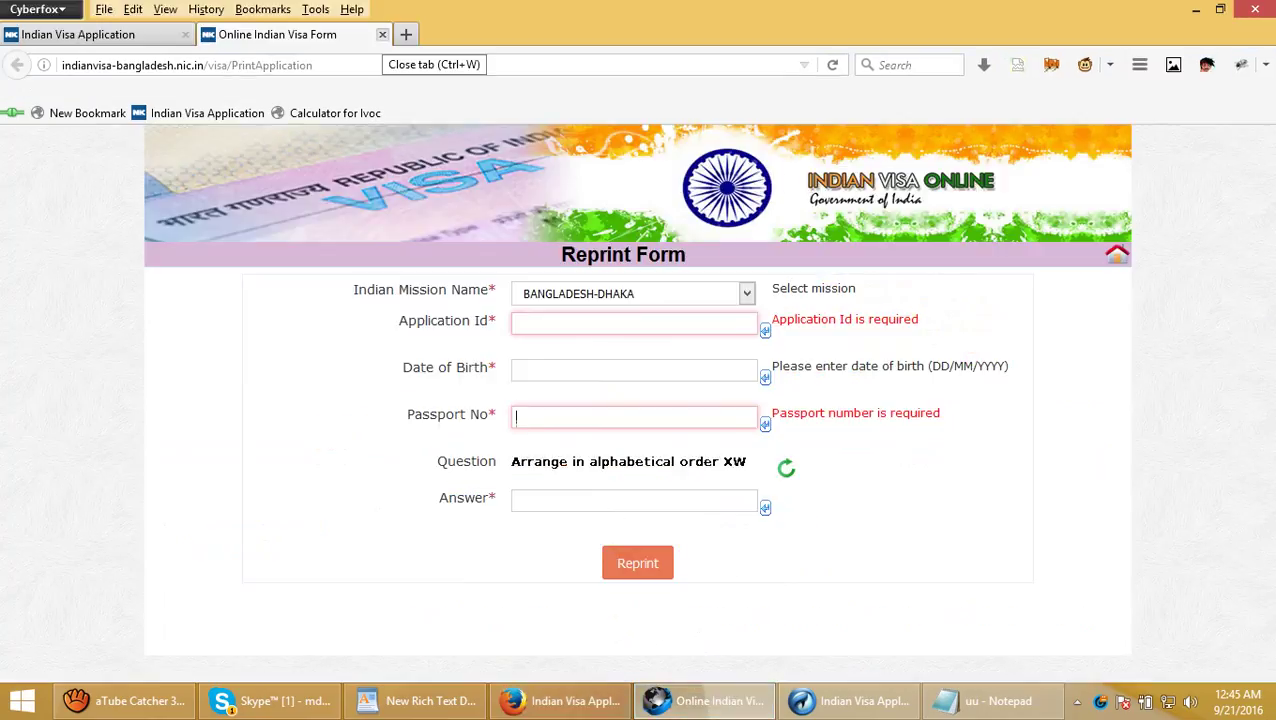
click(382, 34)
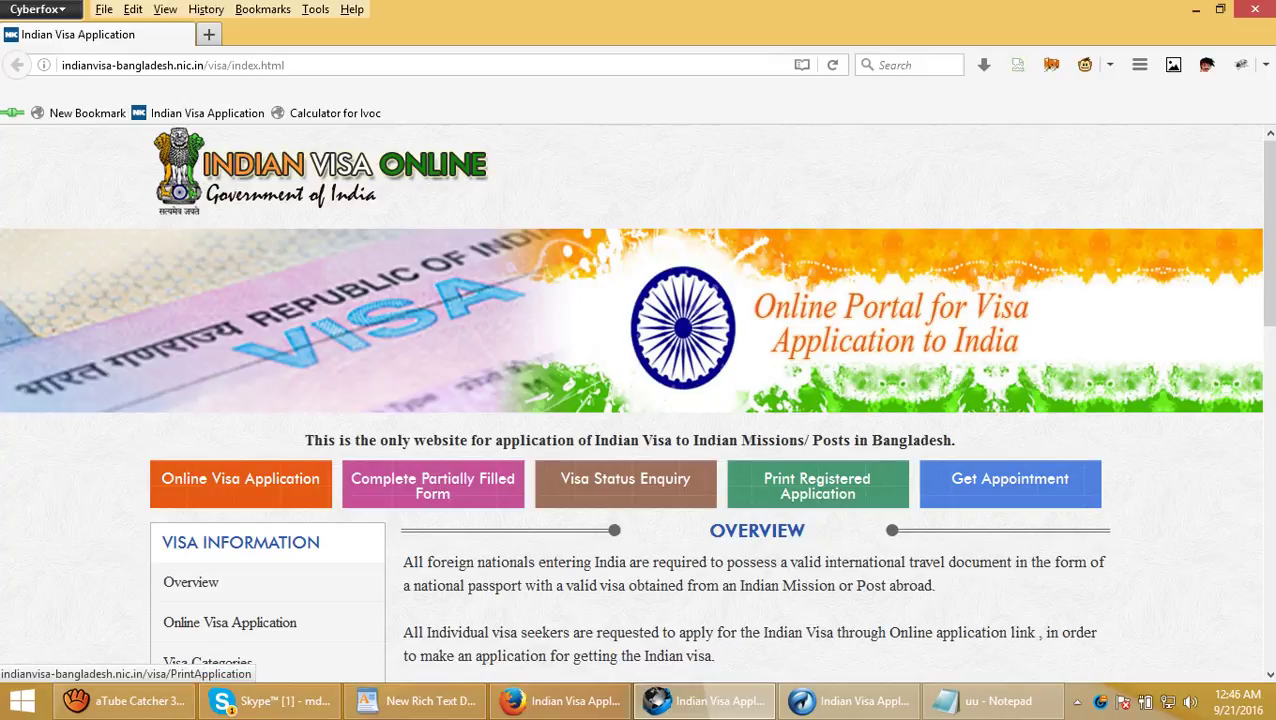
middle_click(817, 486)
click(252, 34)
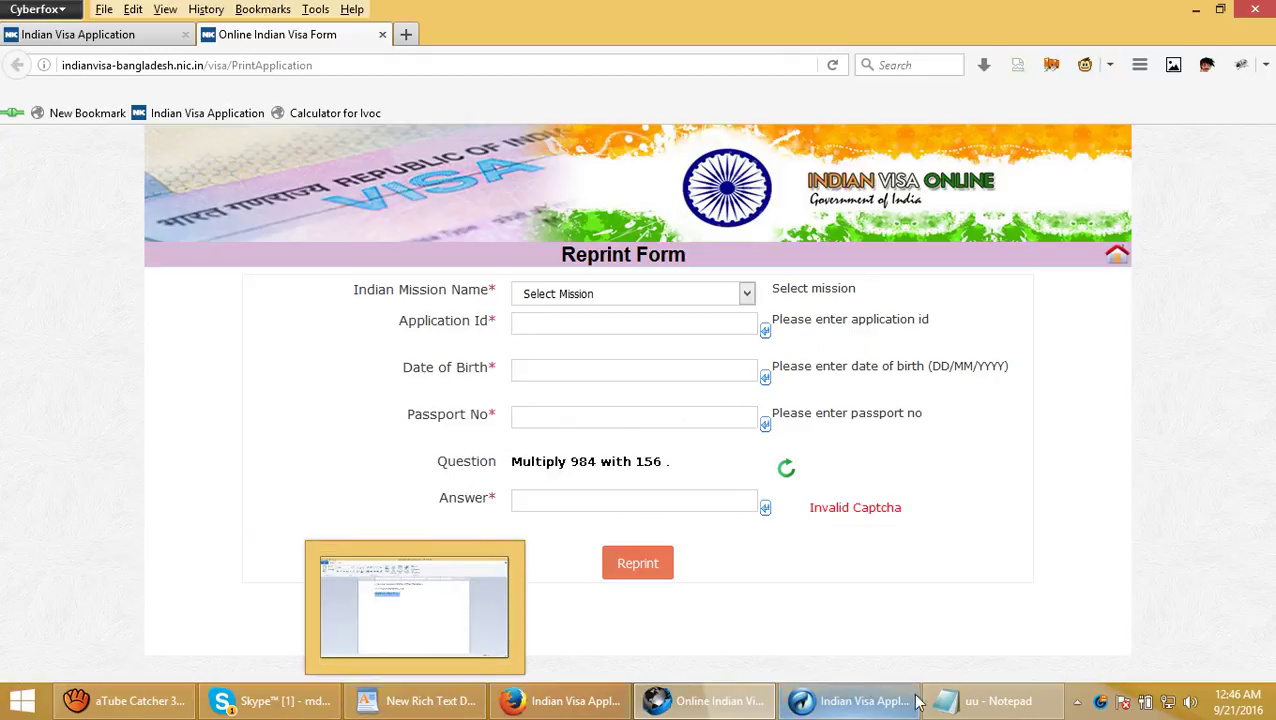
Step: Paste the application id from the notes into the Reprint Form's Application Id field
click(993, 700)
double_click(143, 64)
key(ctrl+c)
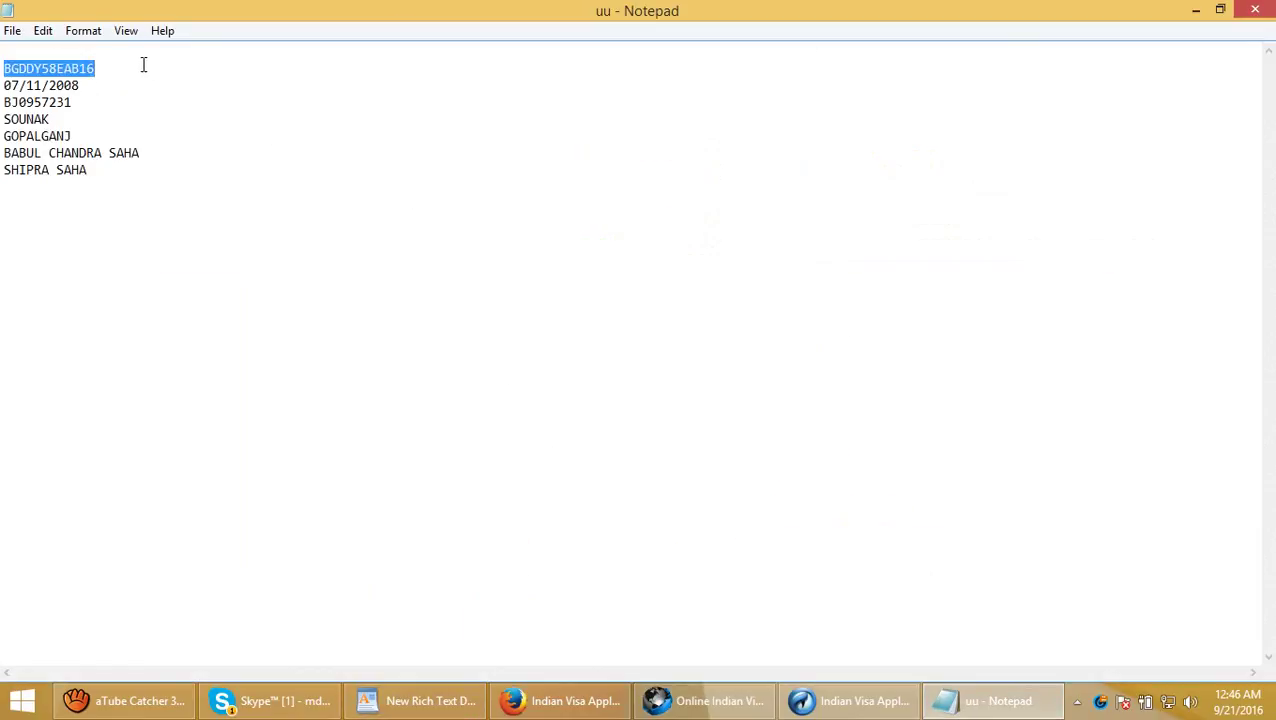
click(1195, 10)
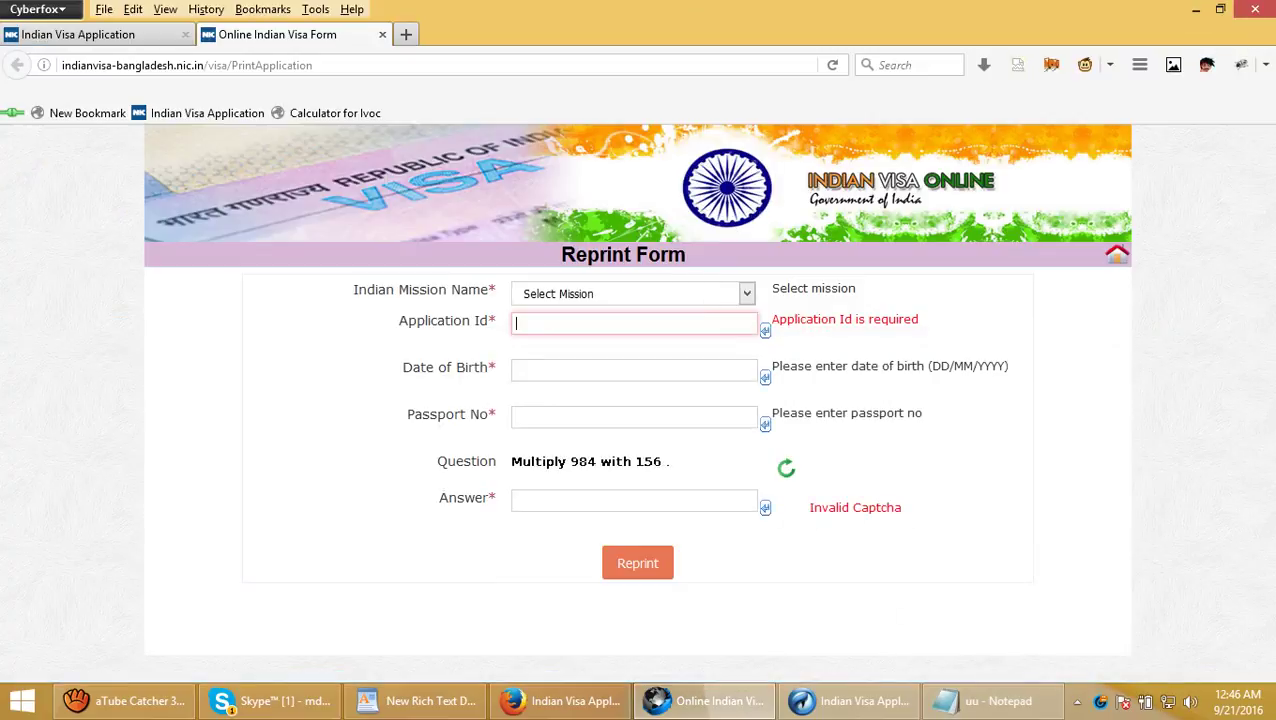
key(Tab)
key(shift+Tab)
key(ctrl+v)
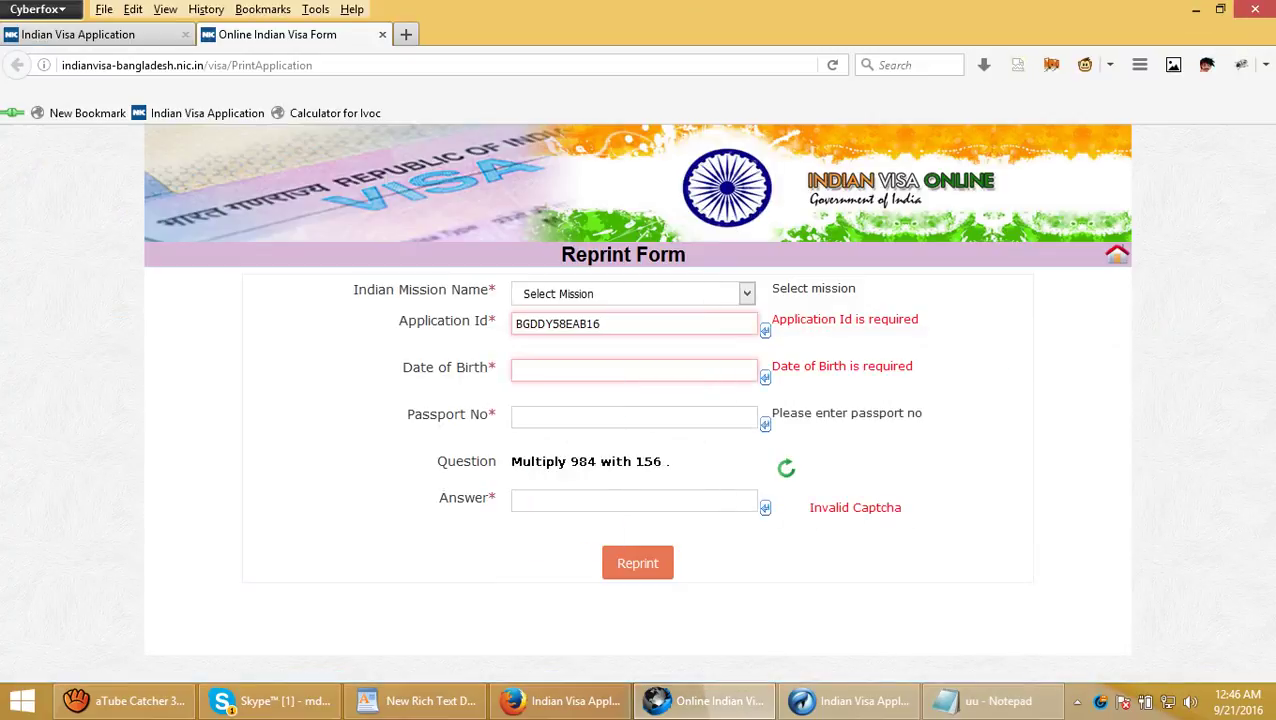
key(alt+Tab)
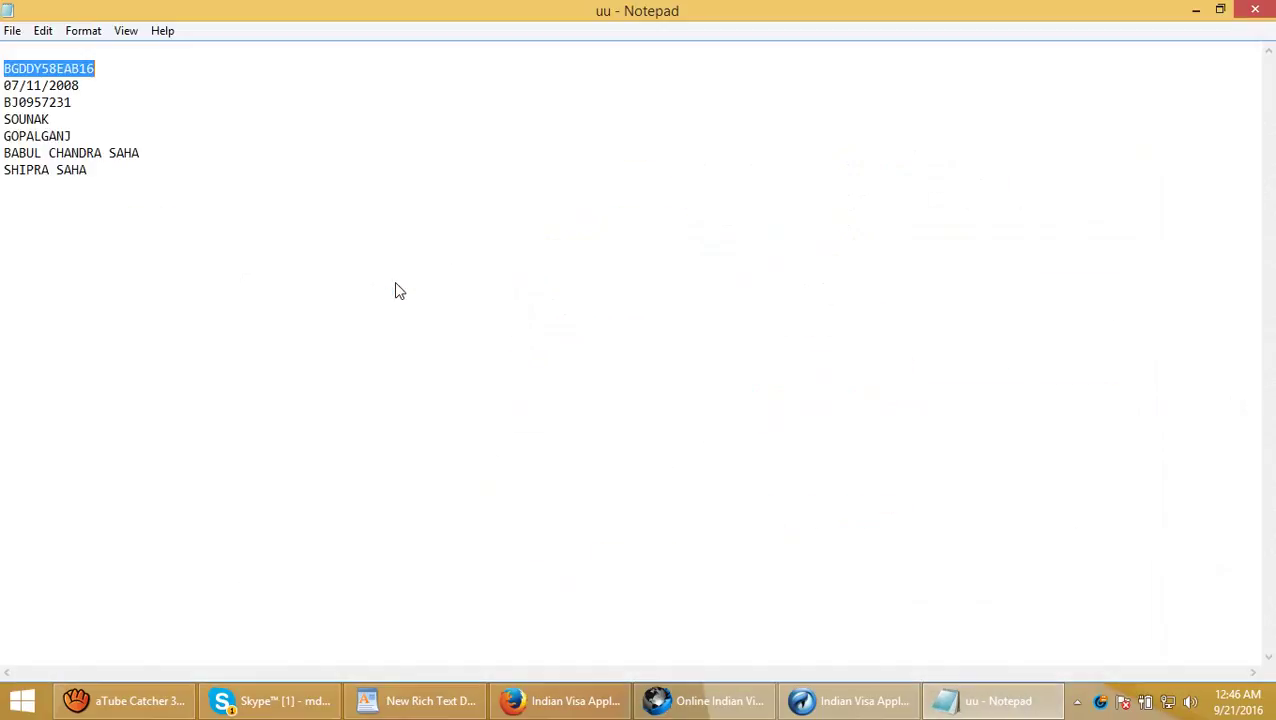
click(285, 244)
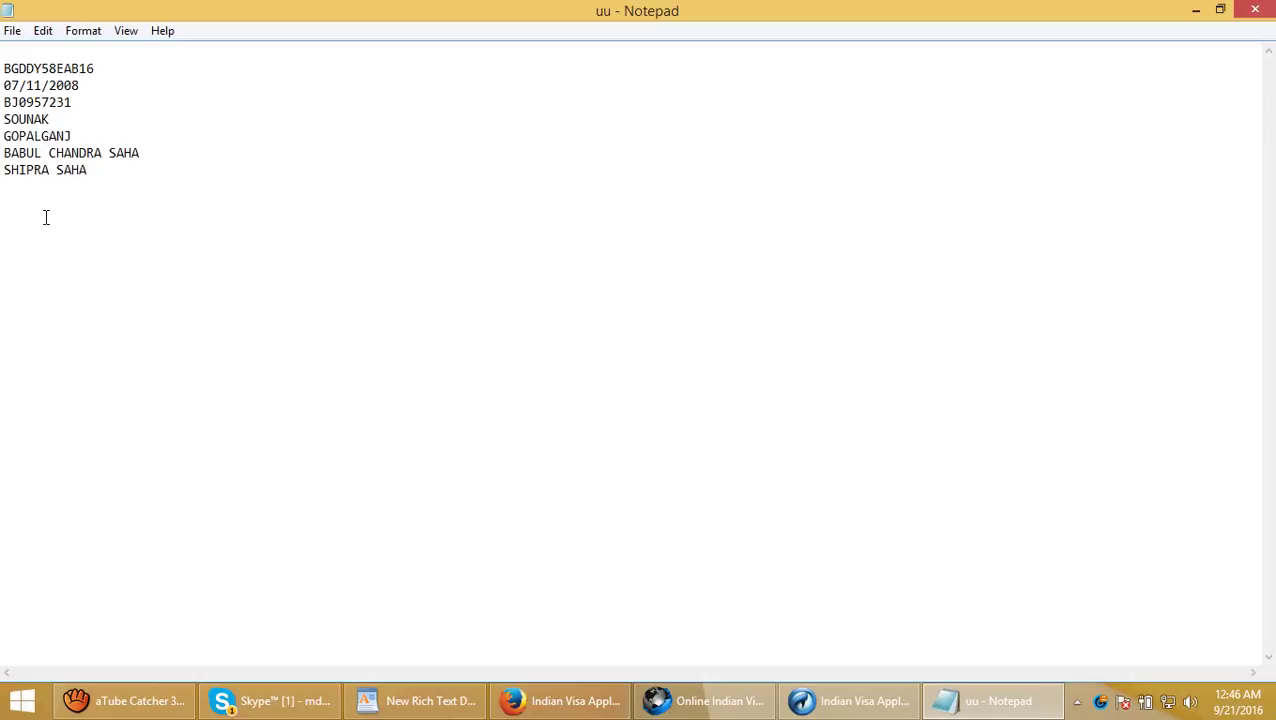
Step: Copy all seven applicant-detail lines from the notes
click(7, 52)
drag(135, 46, 265, 345)
right_click(197, 72)
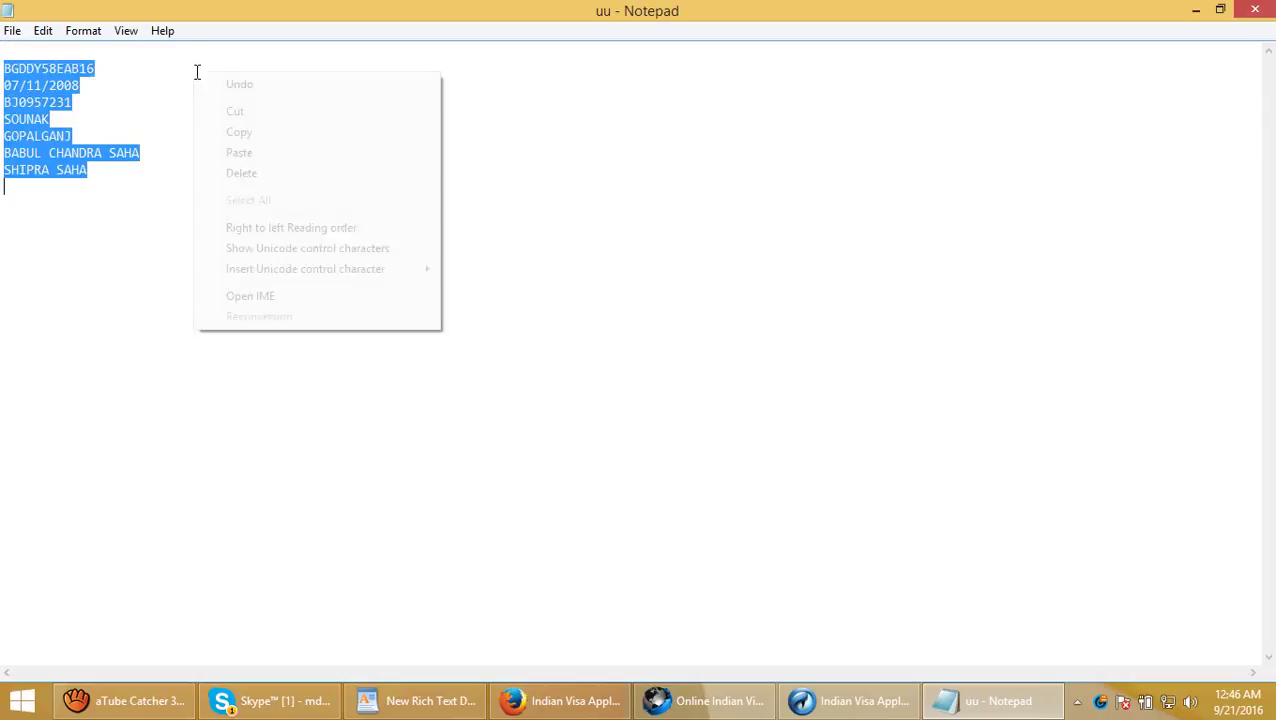
click(250, 133)
Step: Paste the applicant details into Firefox's InFormEnter default profile and save it
click(1220, 9)
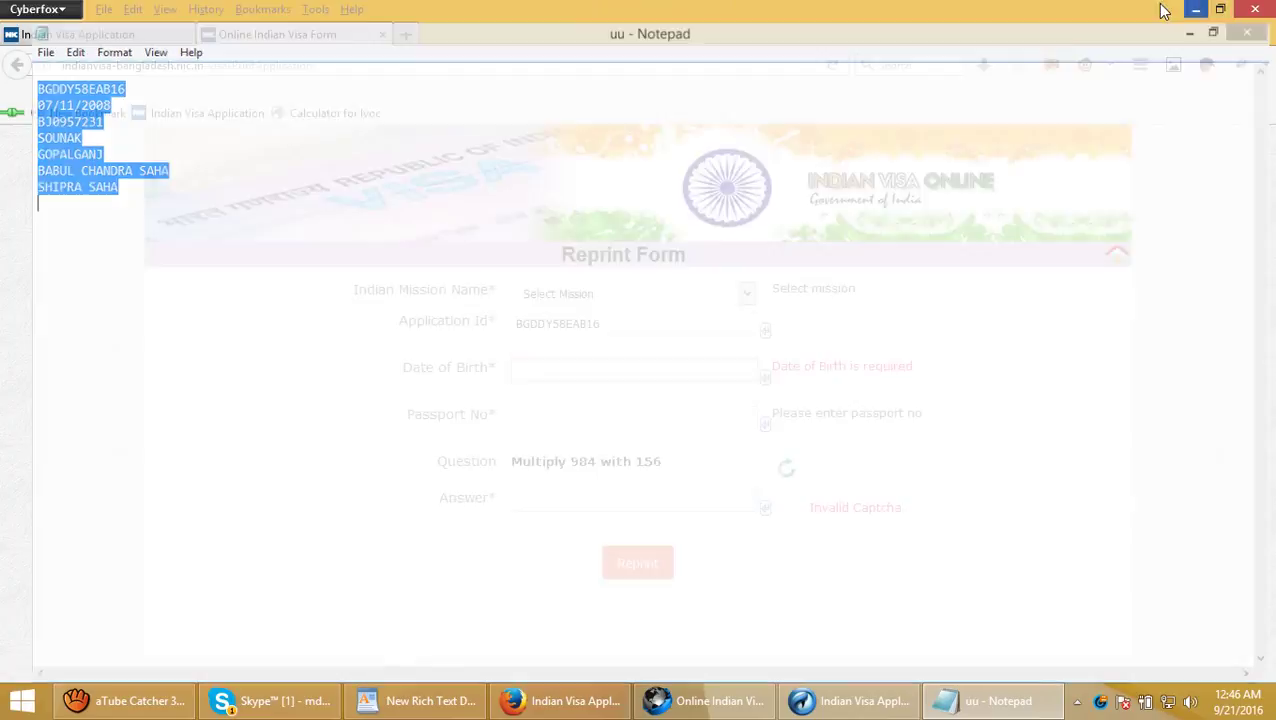
middle_click(245, 40)
click(222, 9)
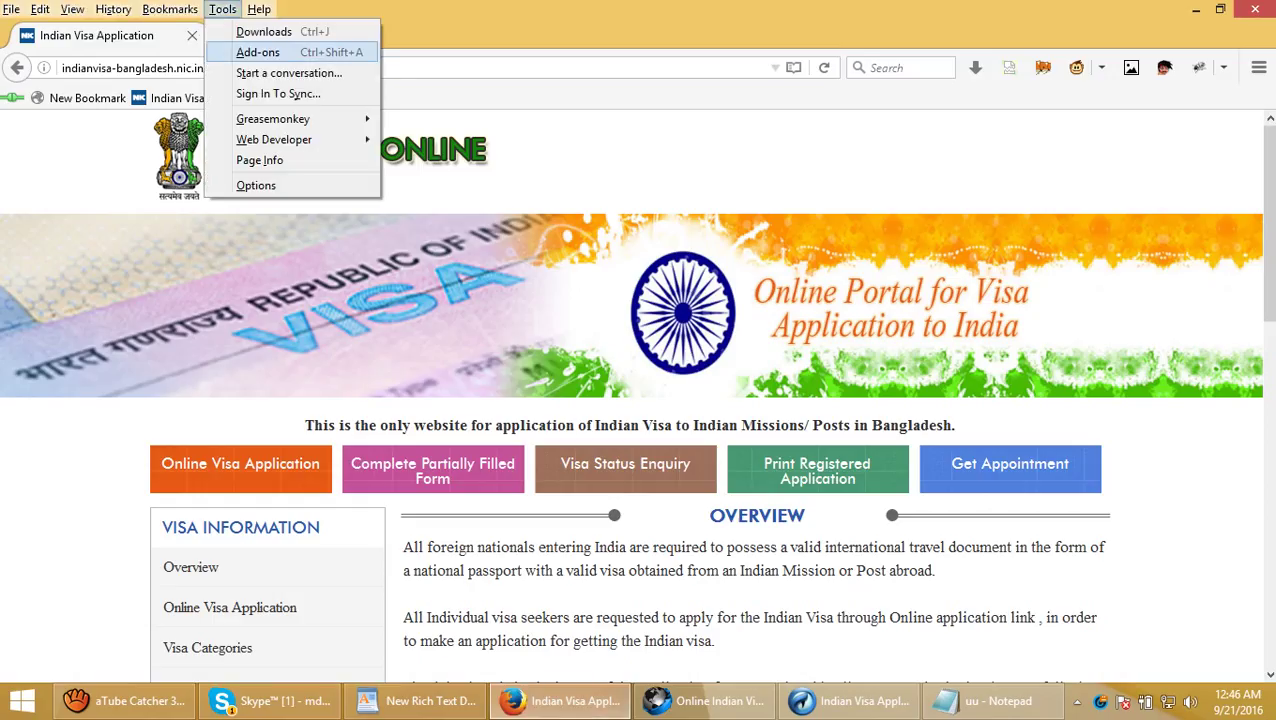
click(258, 52)
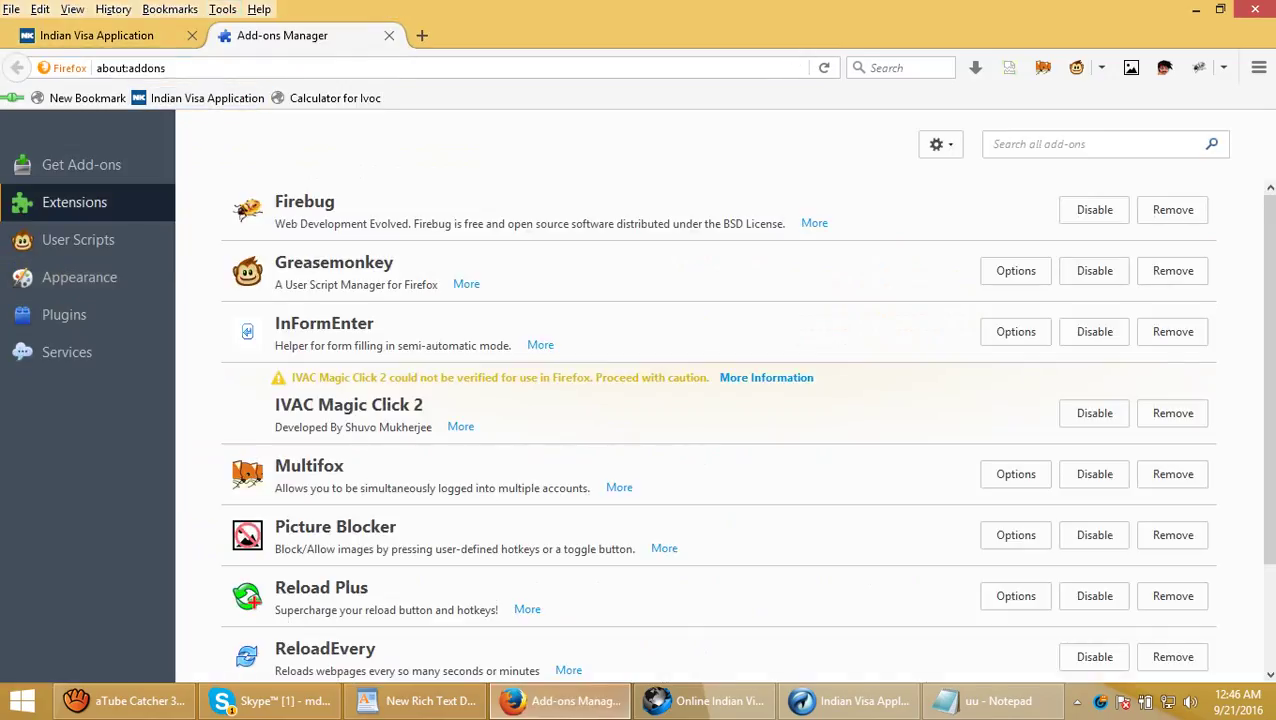
click(364, 328)
click(1015, 331)
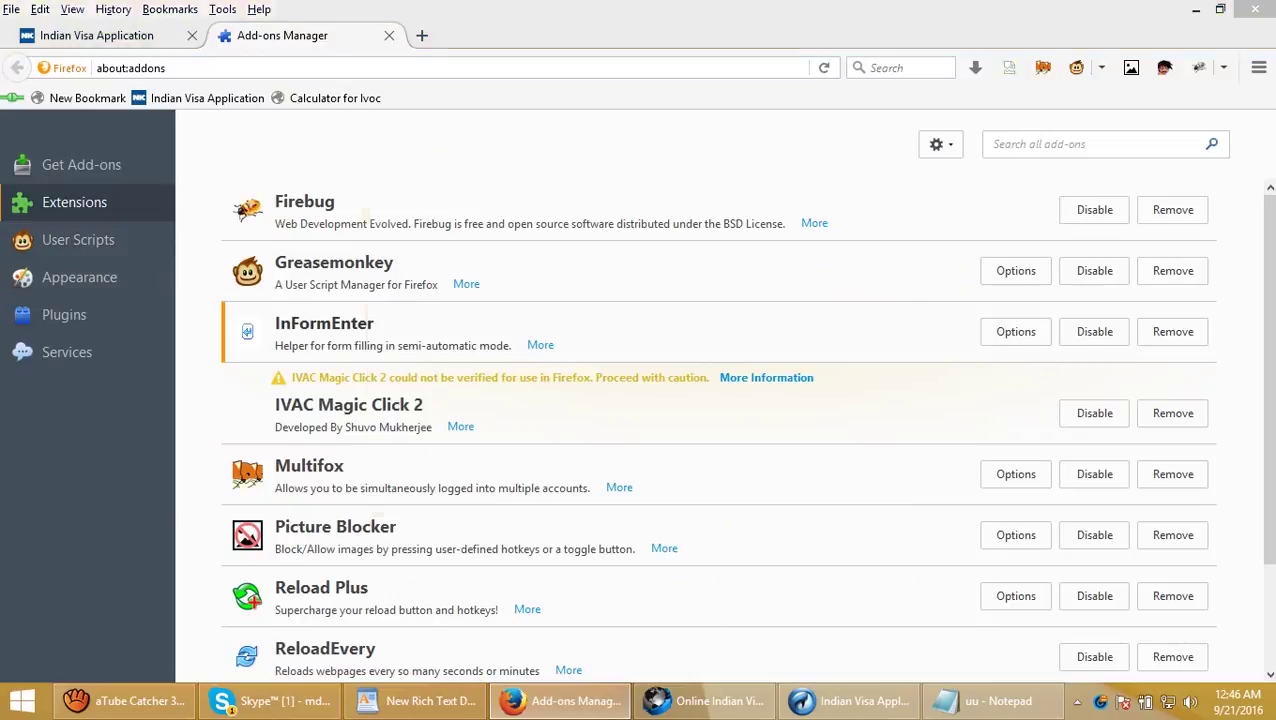
right_click(401, 303)
click(445, 382)
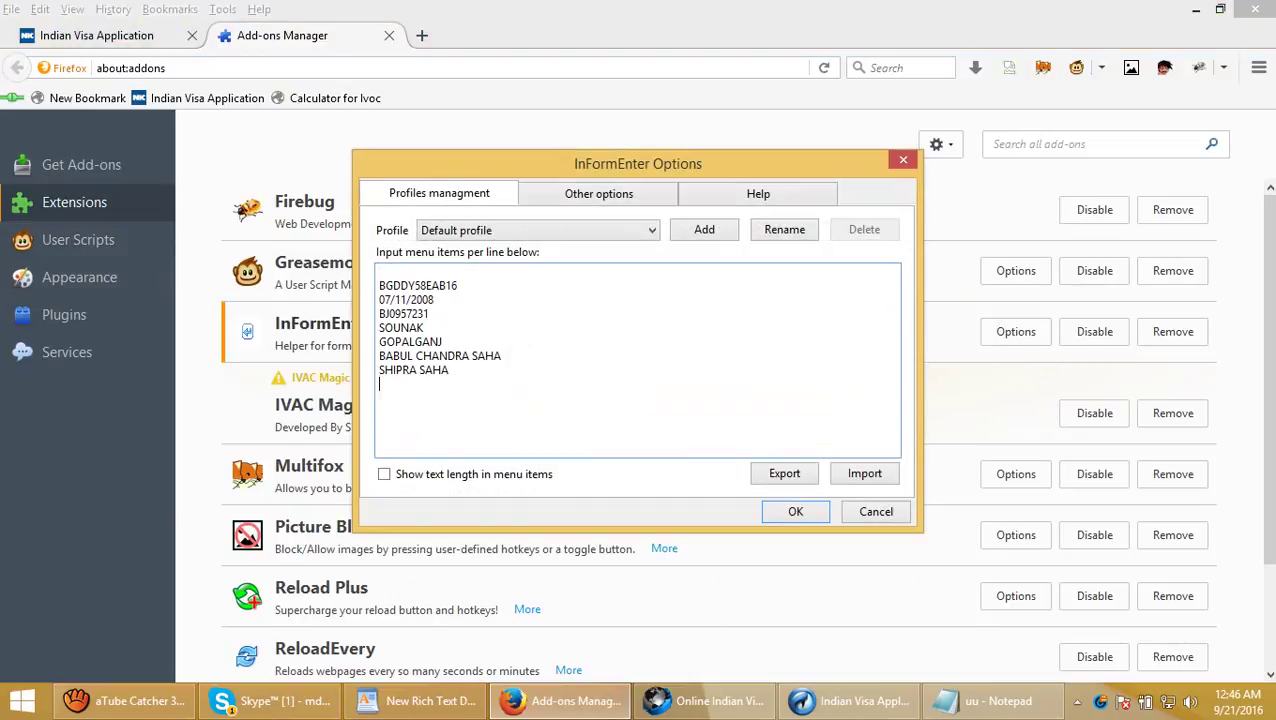
click(795, 511)
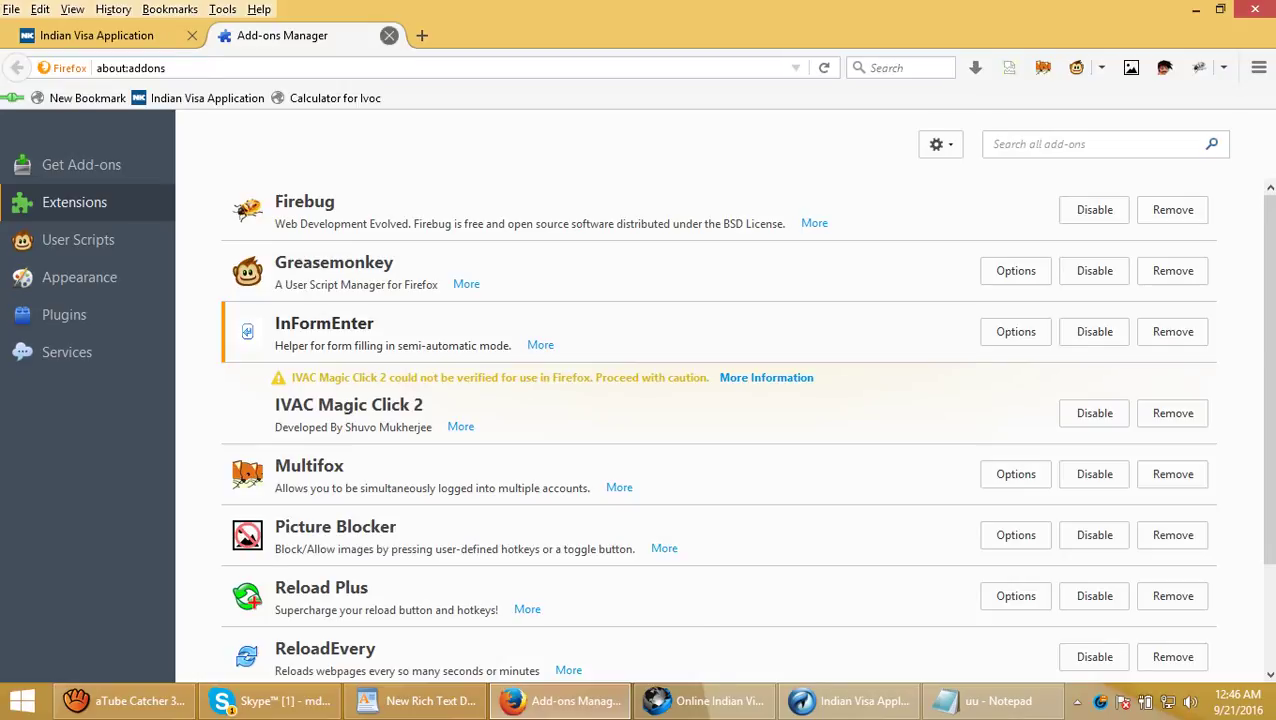
click(389, 35)
Step: Paste the same applicant details into Cyberfox's InFormEnter default profile and save it
click(705, 700)
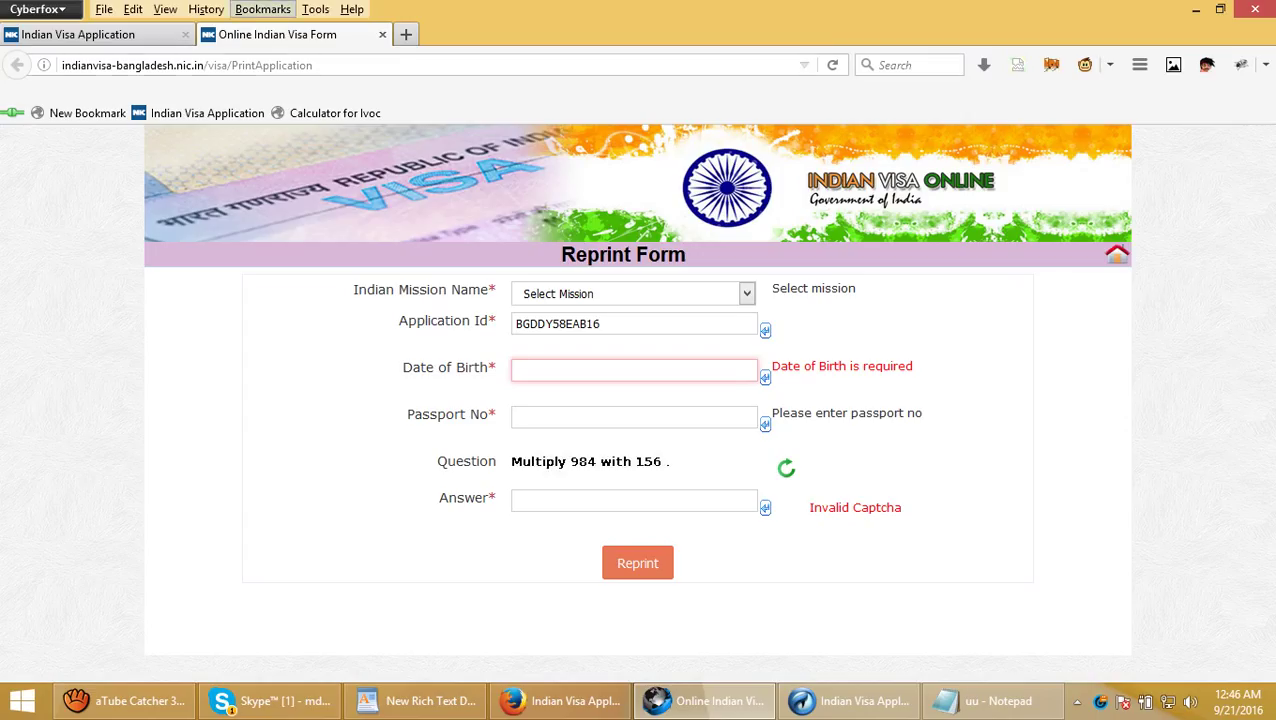
click(315, 9)
click(348, 52)
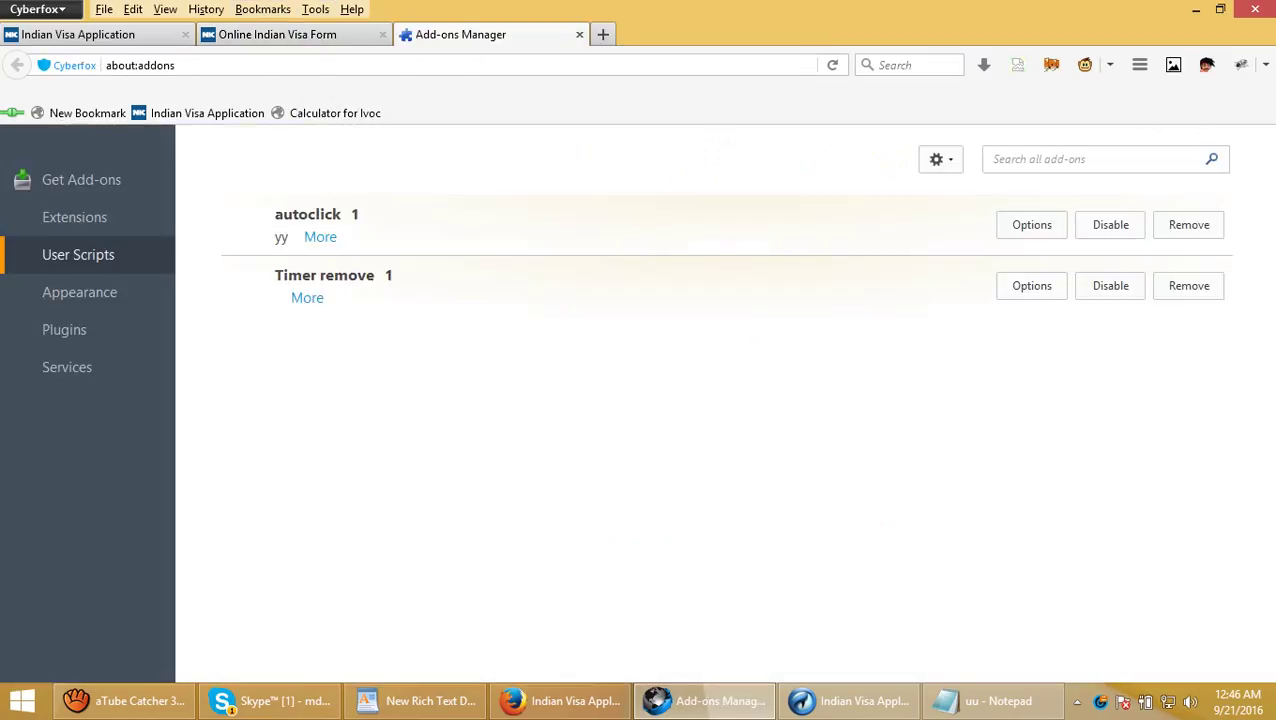
click(74, 217)
click(1016, 347)
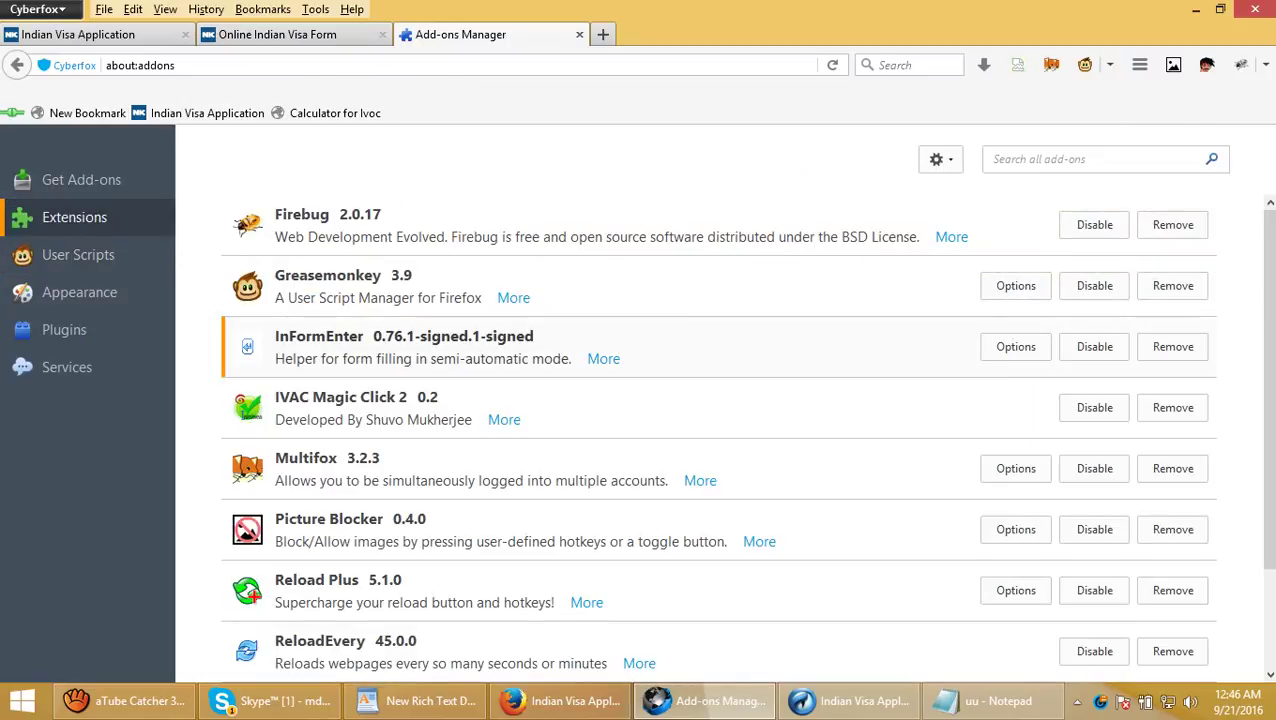
right_click(445, 316)
click(491, 396)
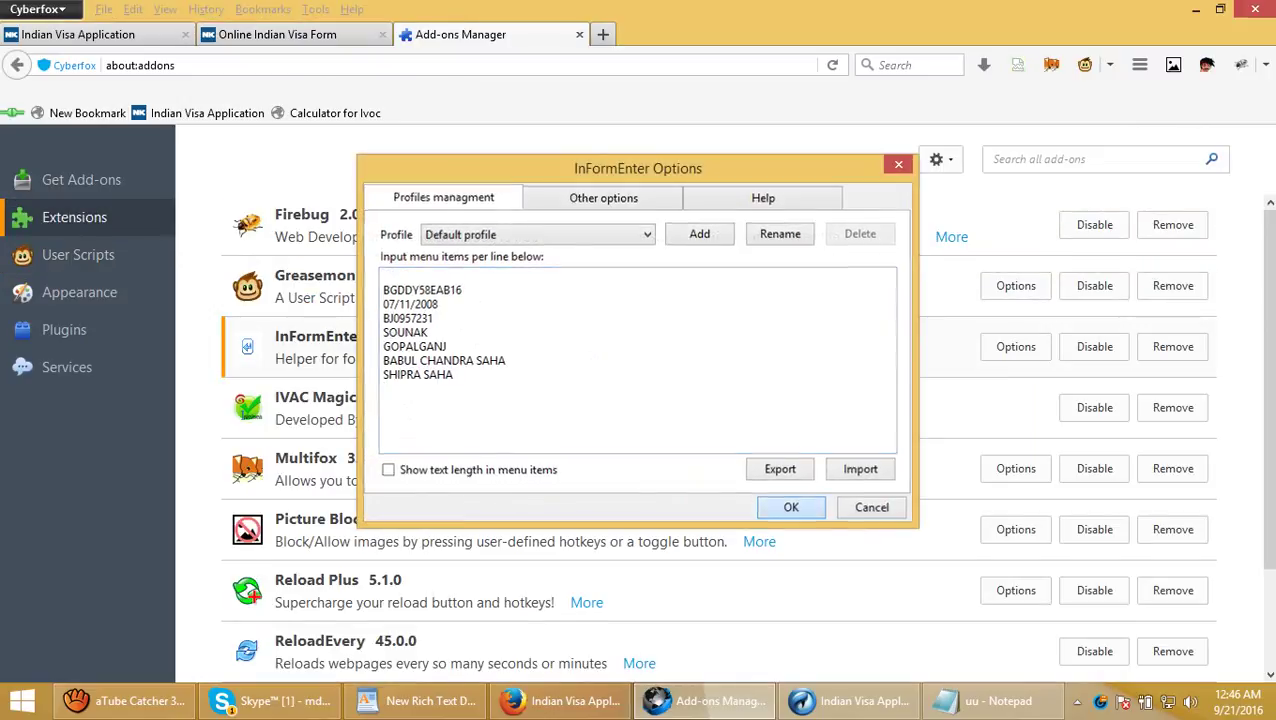
click(791, 507)
click(579, 34)
Step: Paste the applicant details into IceDragon's InFormEnter profile, save, and close the Add-ons Manager
click(790, 706)
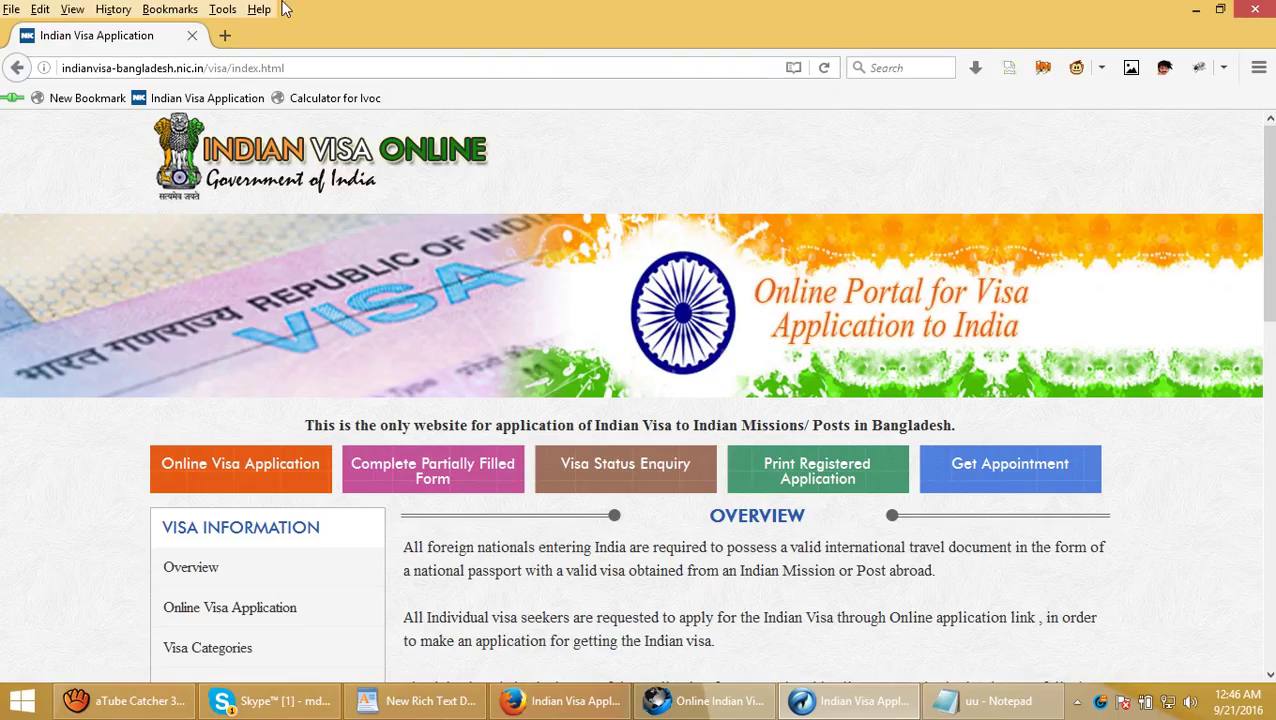
click(216, 9)
click(248, 48)
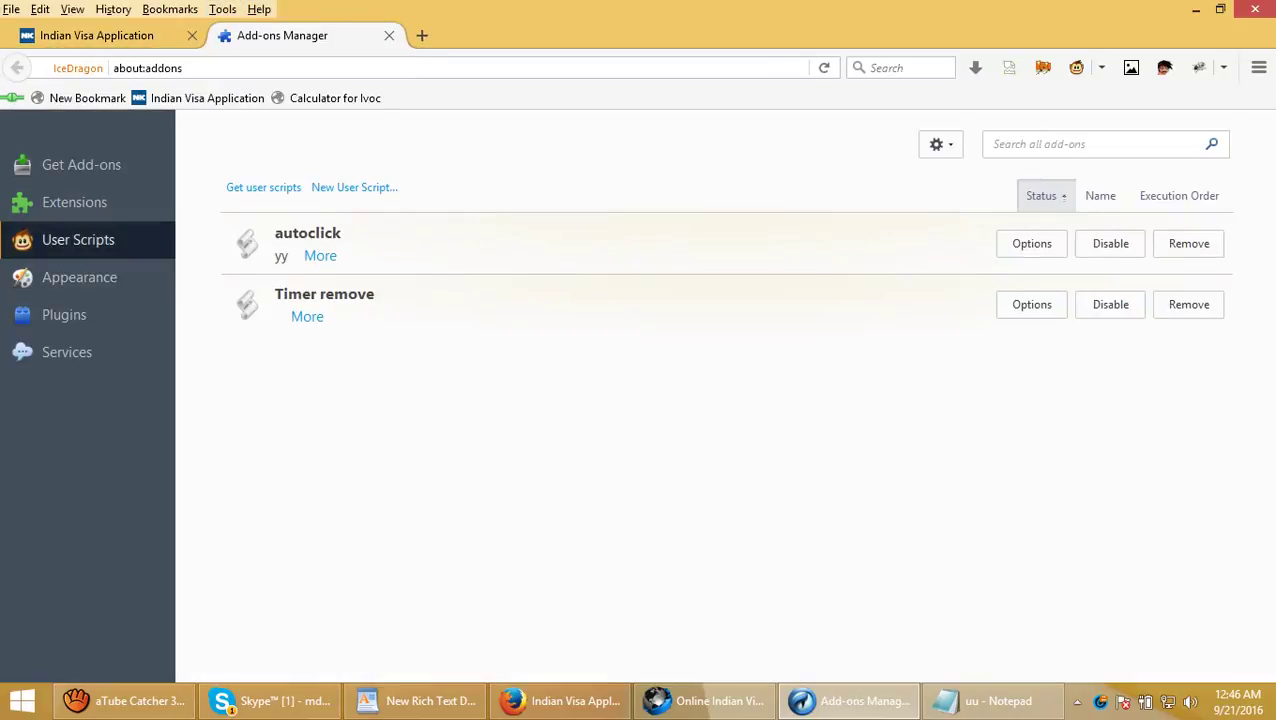
click(75, 202)
click(1016, 331)
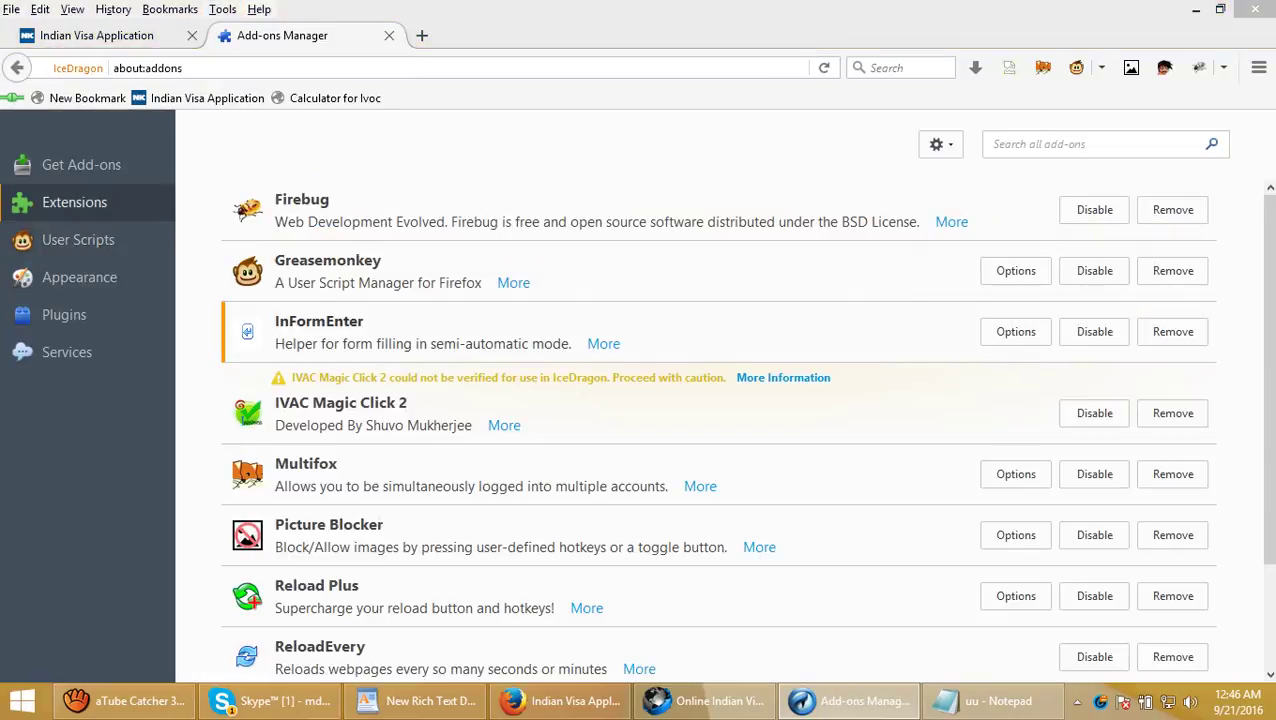
right_click(785, 327)
click(815, 404)
click(795, 511)
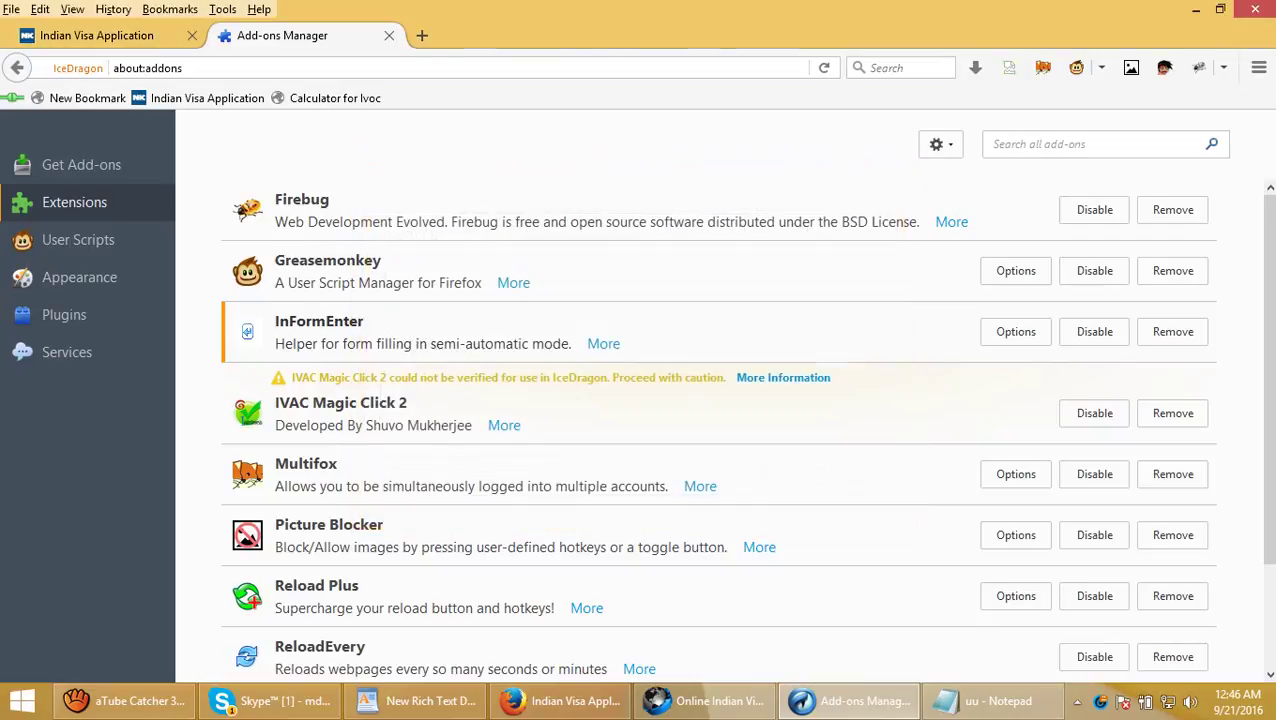
click(389, 35)
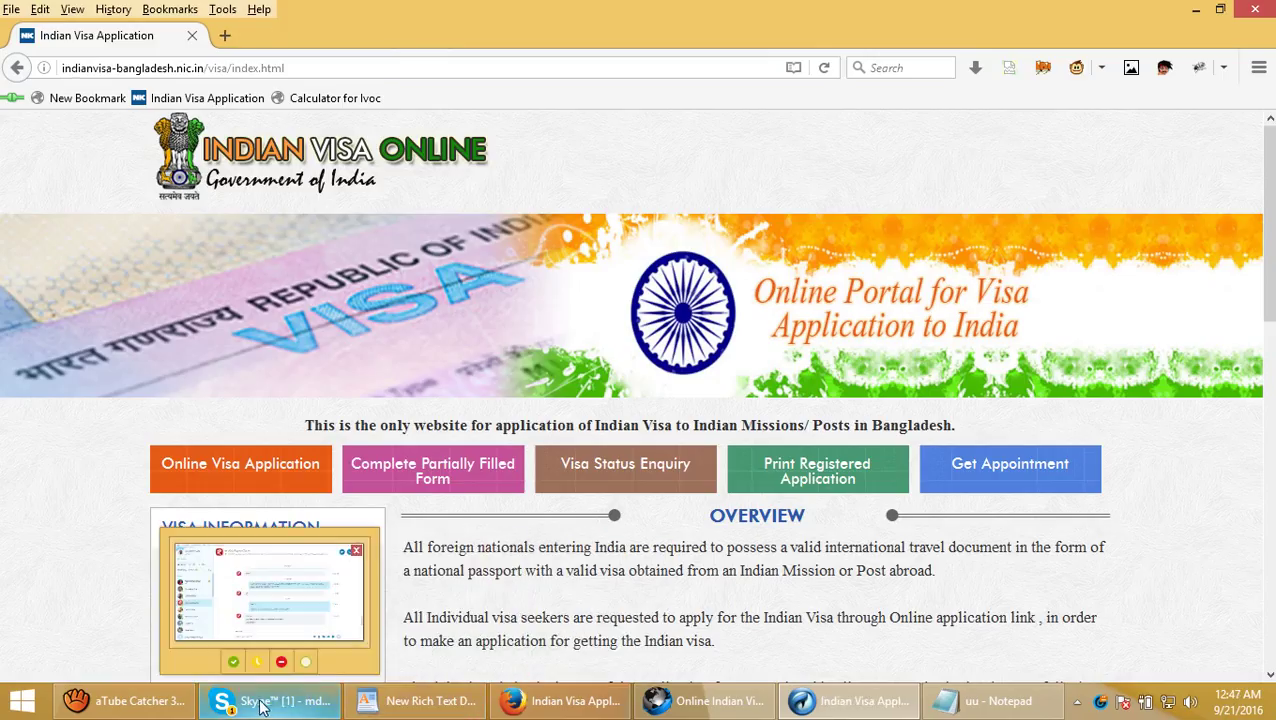
Step: Hide the aTube Catcher window and open Print Registered Application in a new Firefox tab
click(140, 705)
click(140, 705)
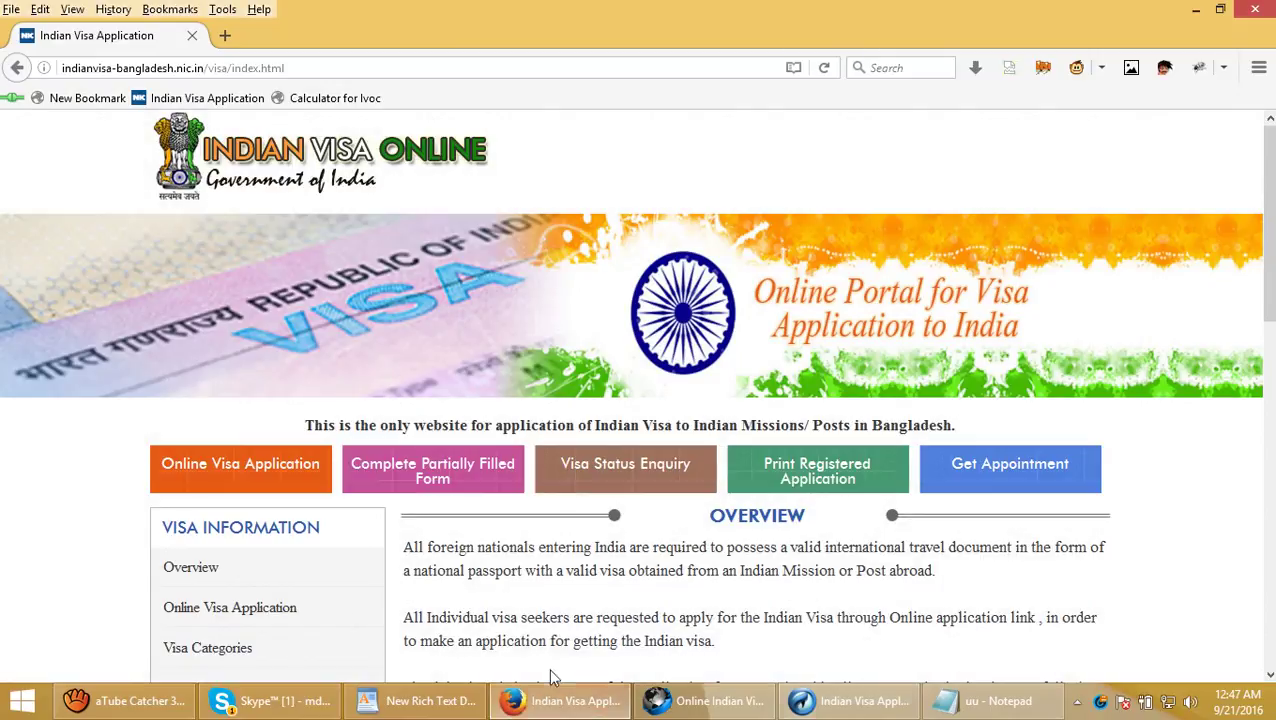
right_click(799, 467)
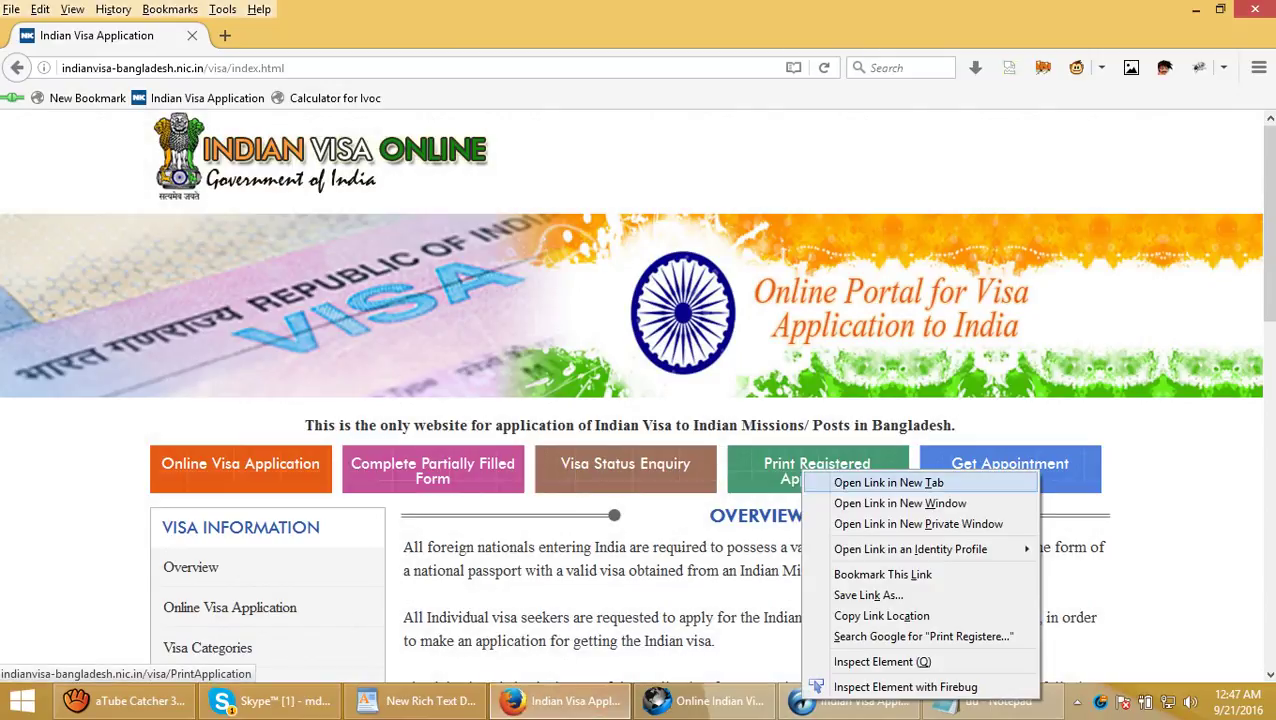
click(868, 484)
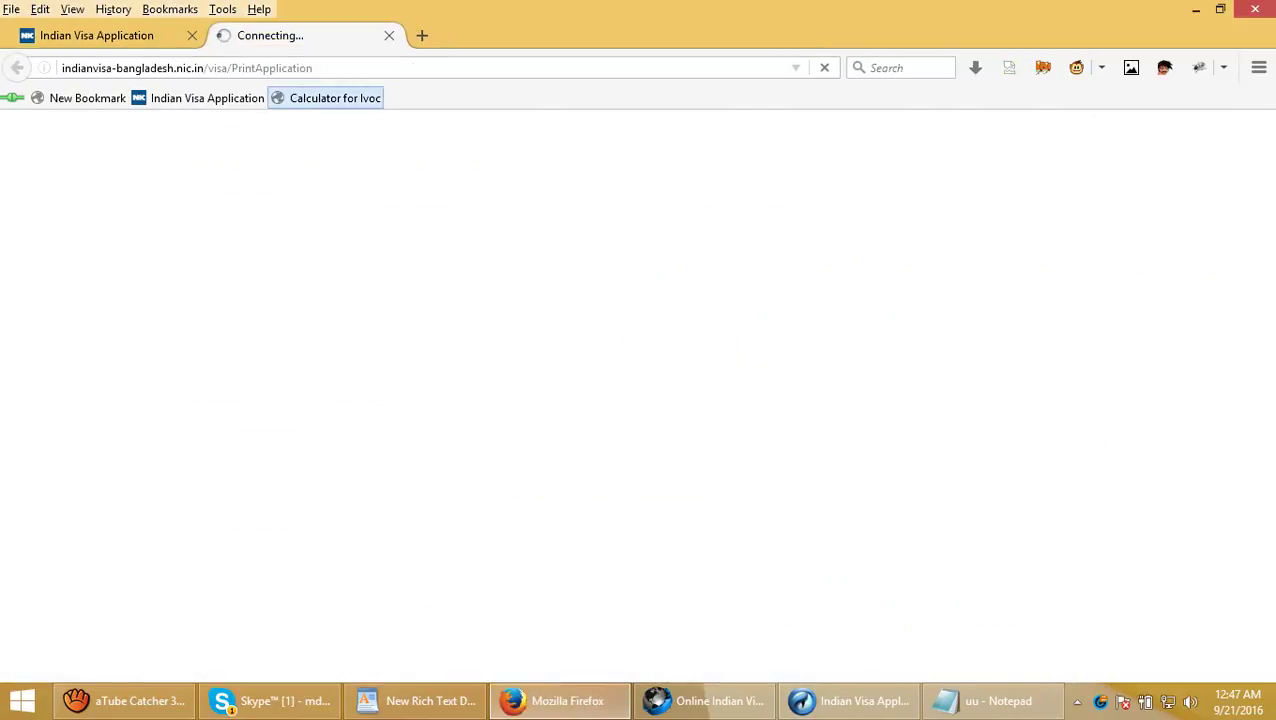
Step: In Cyberfox, clear the Application Id and reopen Print Registered Application in a new tab
click(735, 702)
double_click(558, 324)
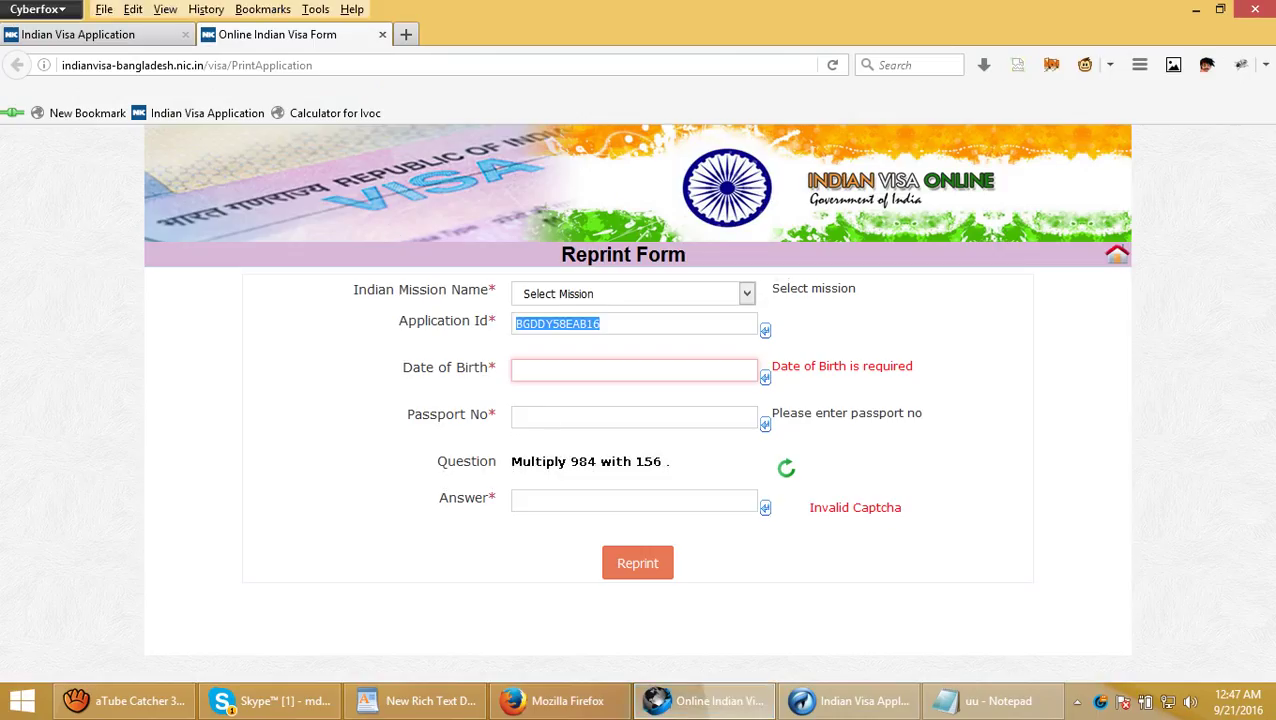
key(ctrl+x)
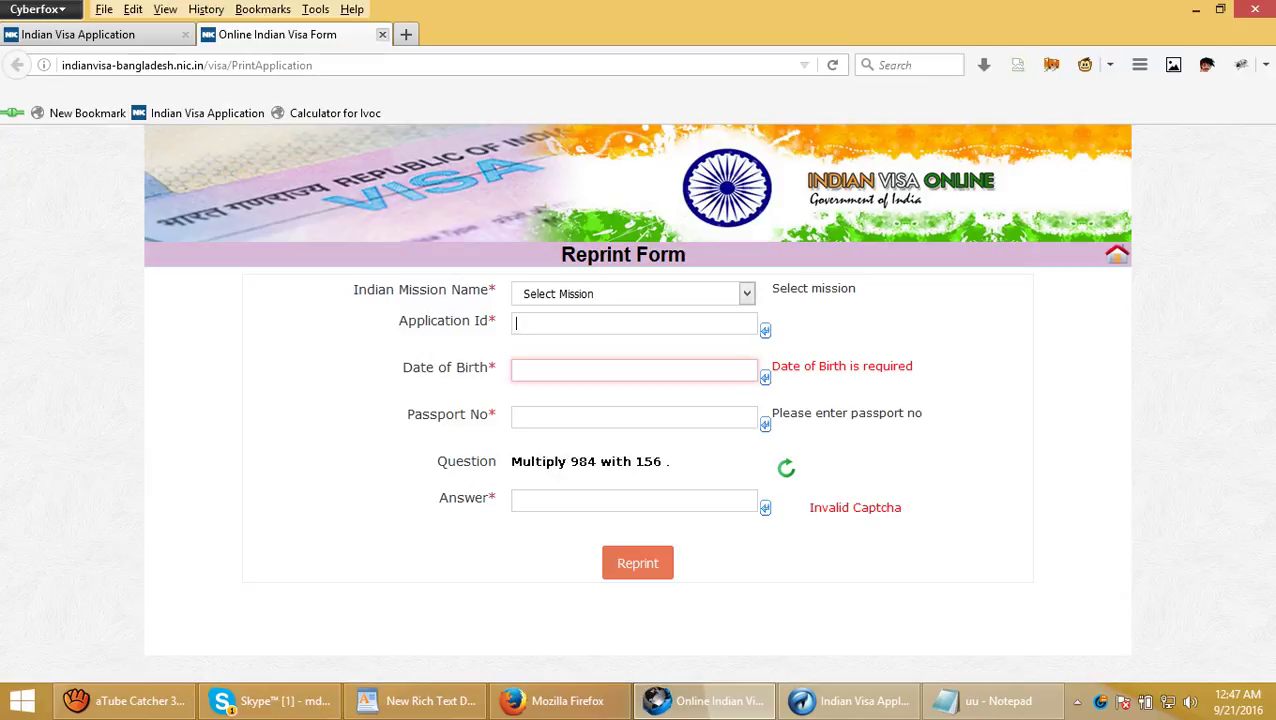
click(382, 34)
click(818, 486)
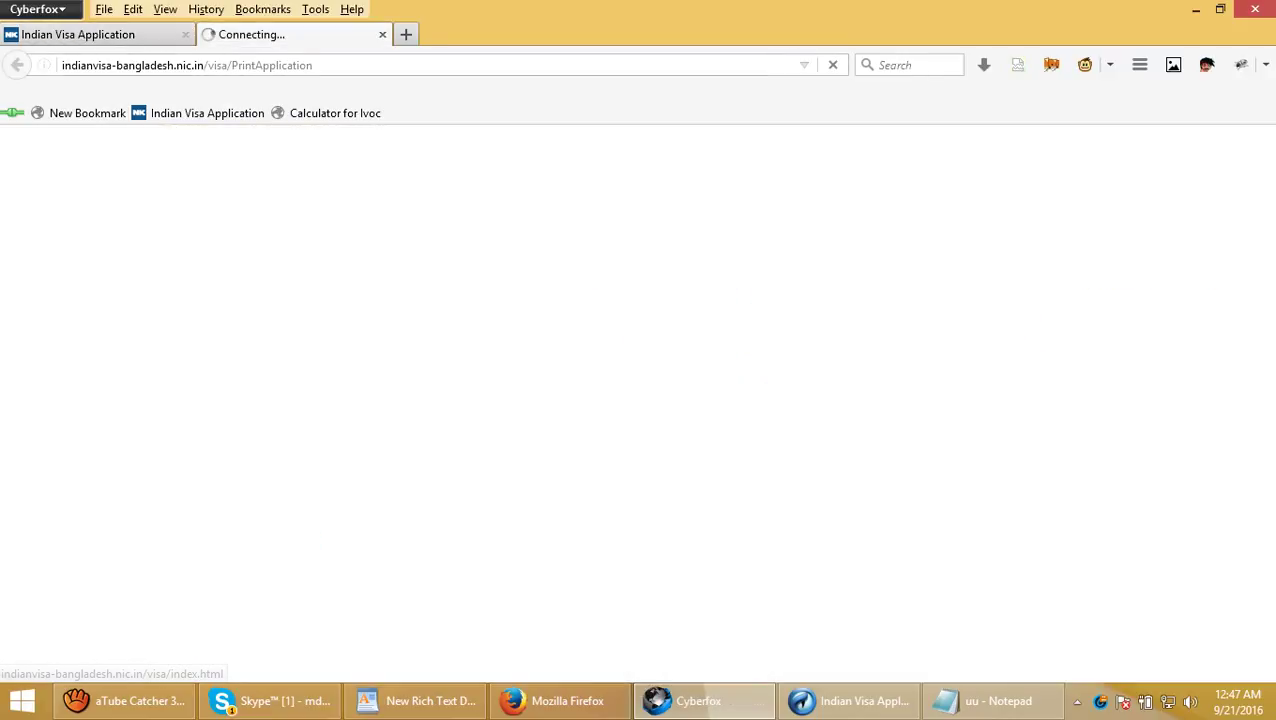
Step: Disconnect and reconnect the Banglalink-Internet connection in Teletalk 3G
click(1077, 702)
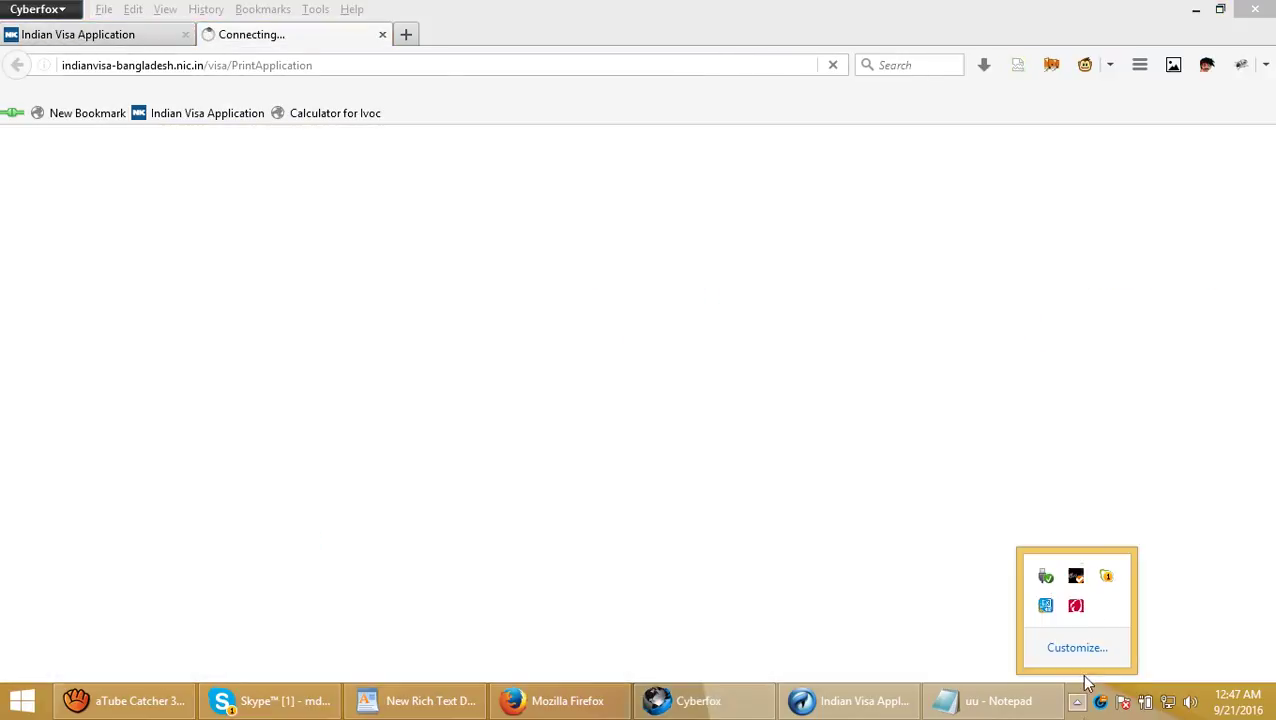
double_click(1076, 575)
click(1002, 715)
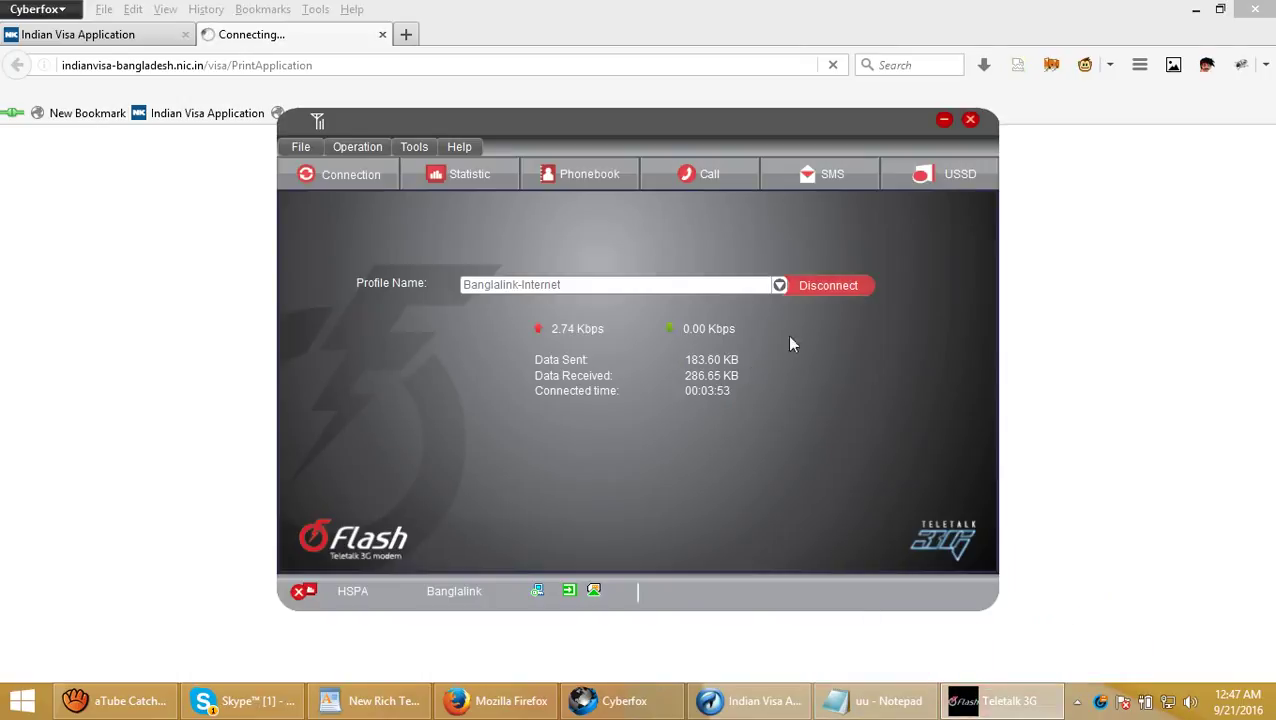
click(828, 286)
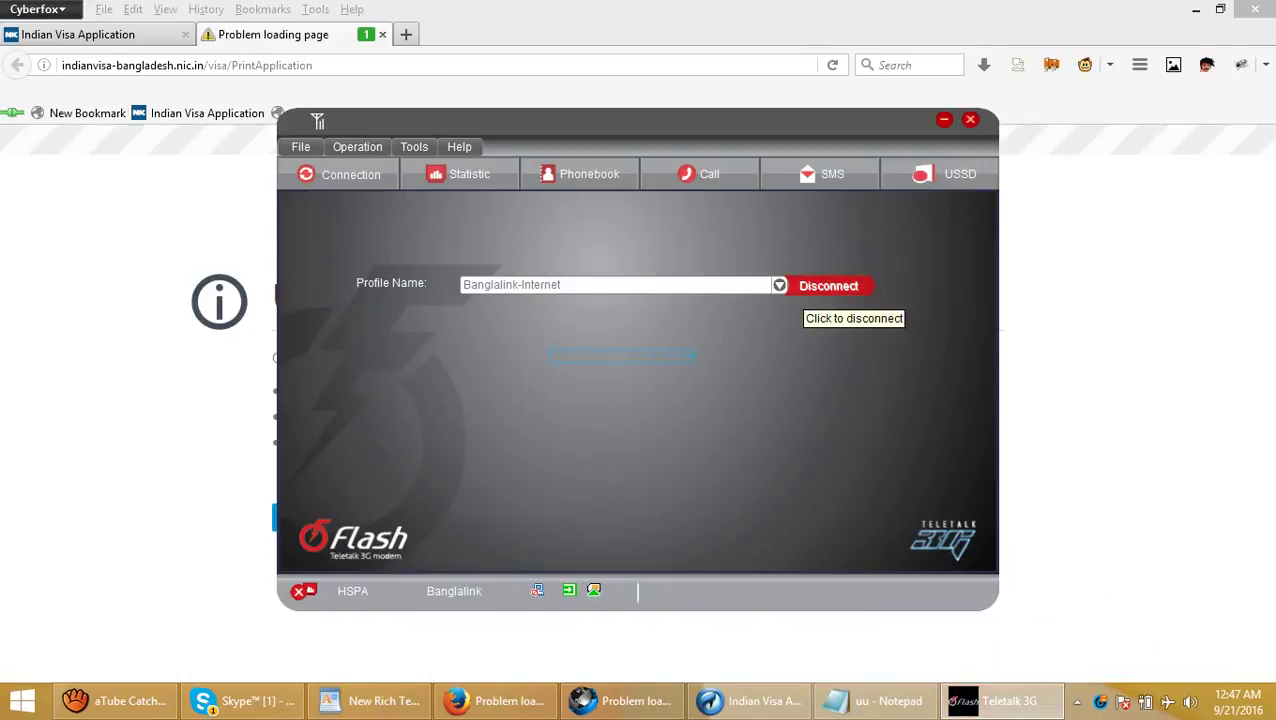
click(828, 286)
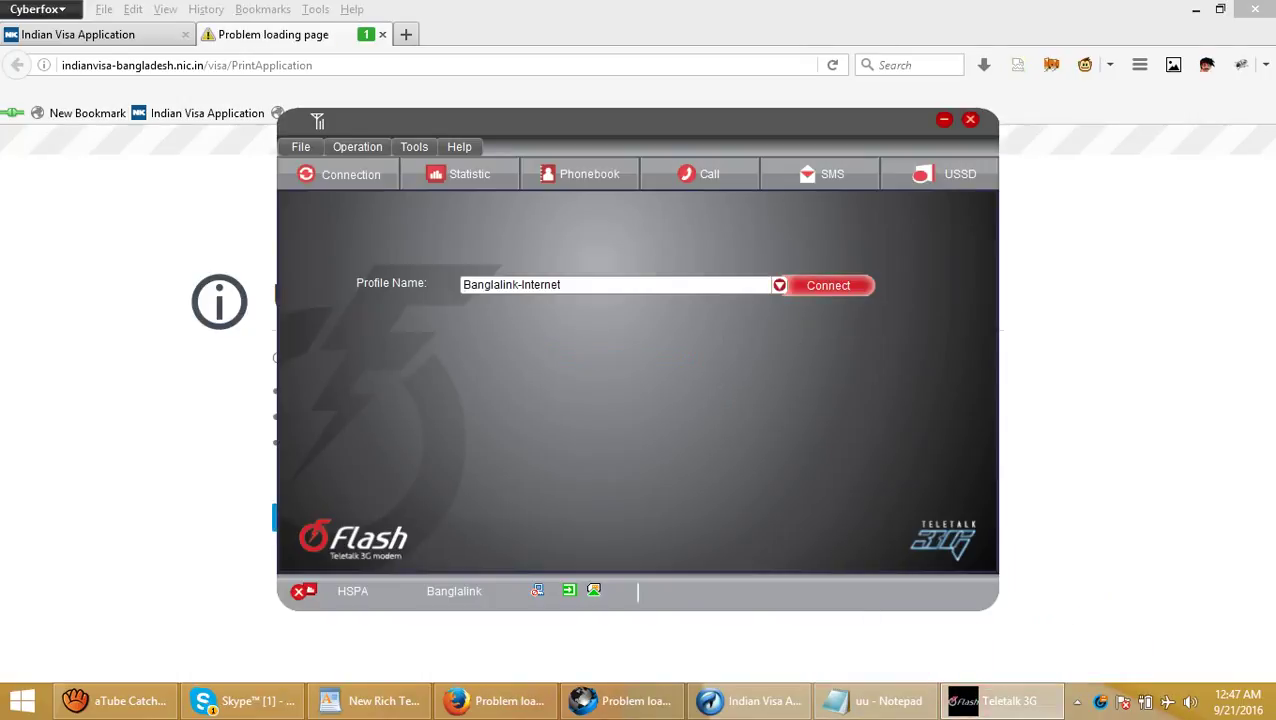
click(944, 119)
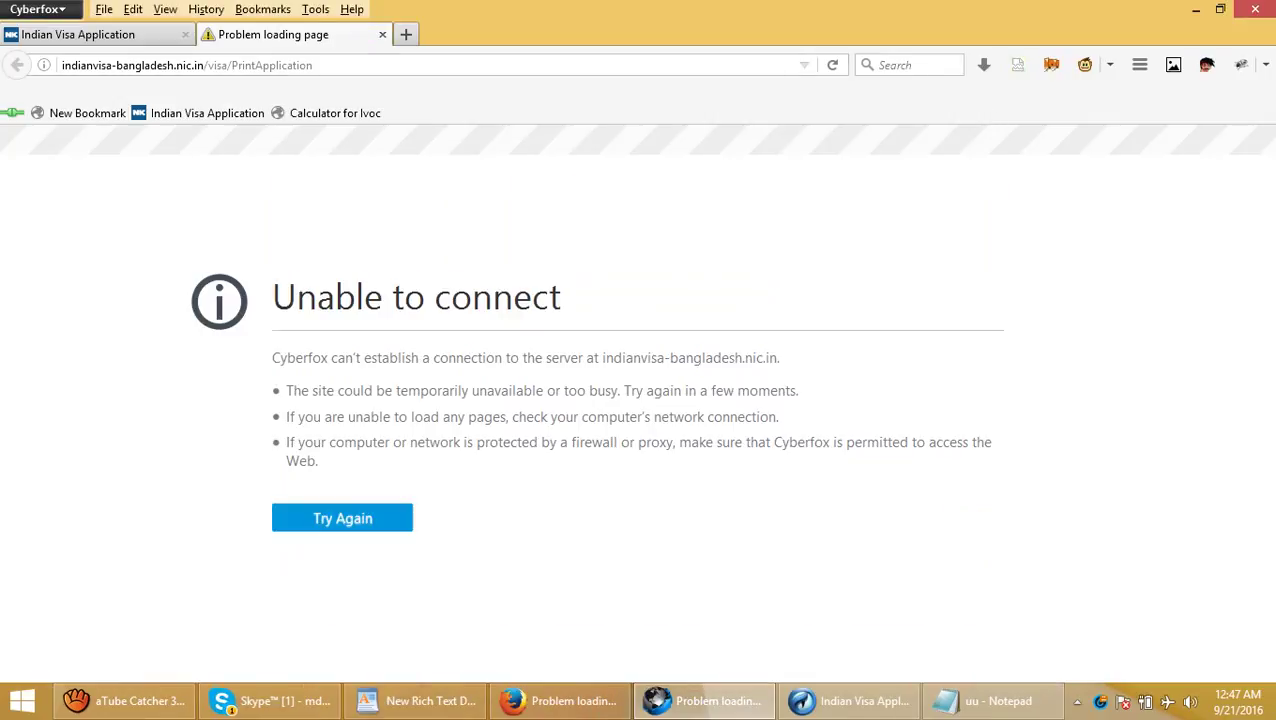
Step: Close Cyberfox's failed PrintApplication tab and confirm the modem connection before hiding it
click(382, 34)
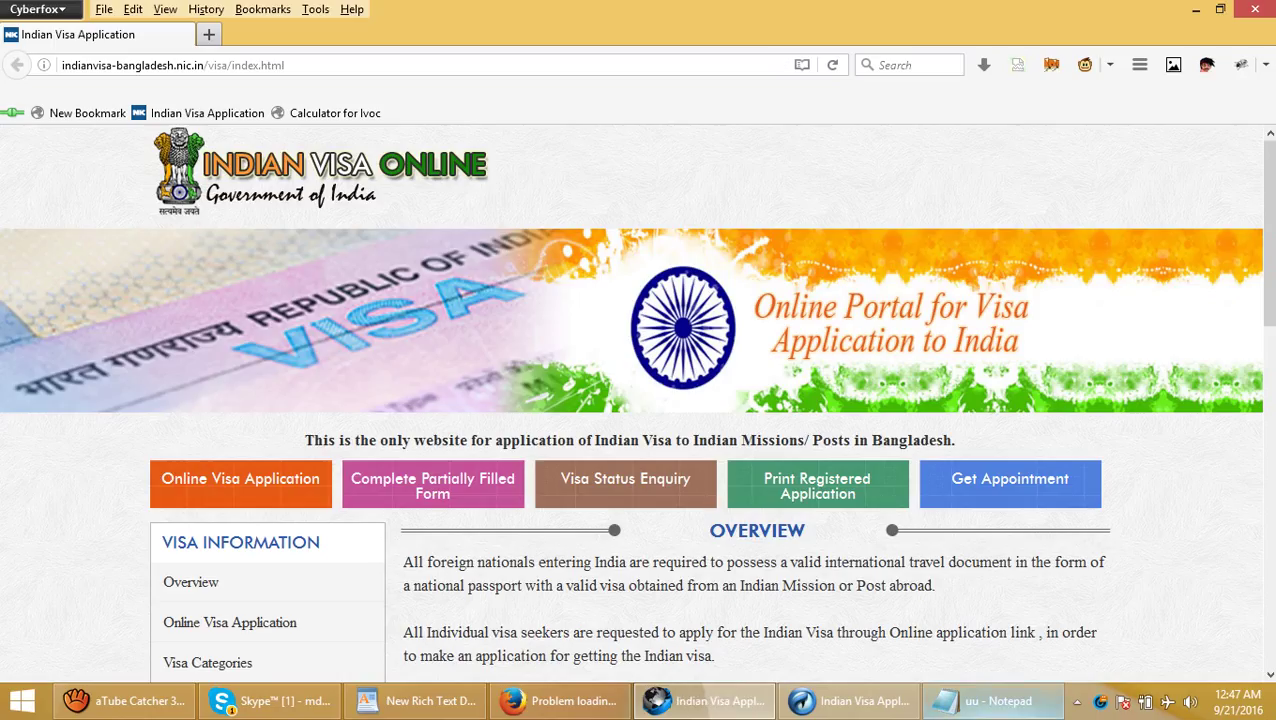
click(1077, 701)
click(1070, 574)
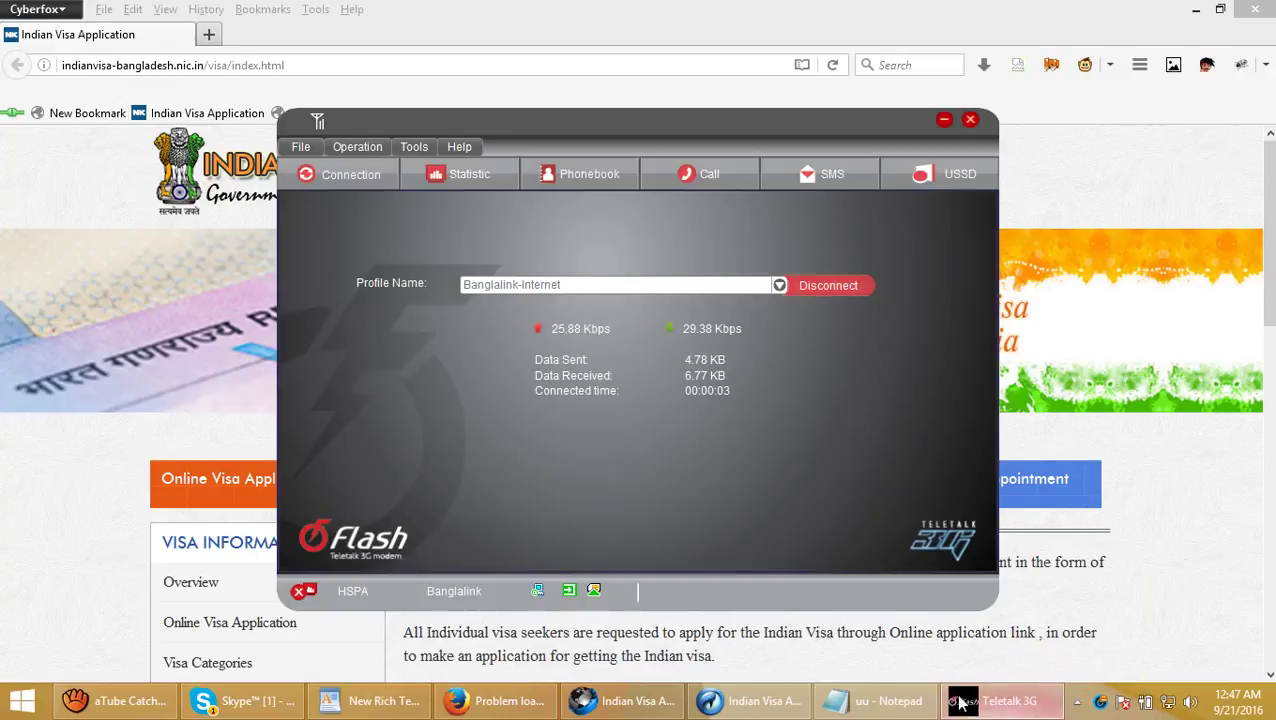
click(944, 119)
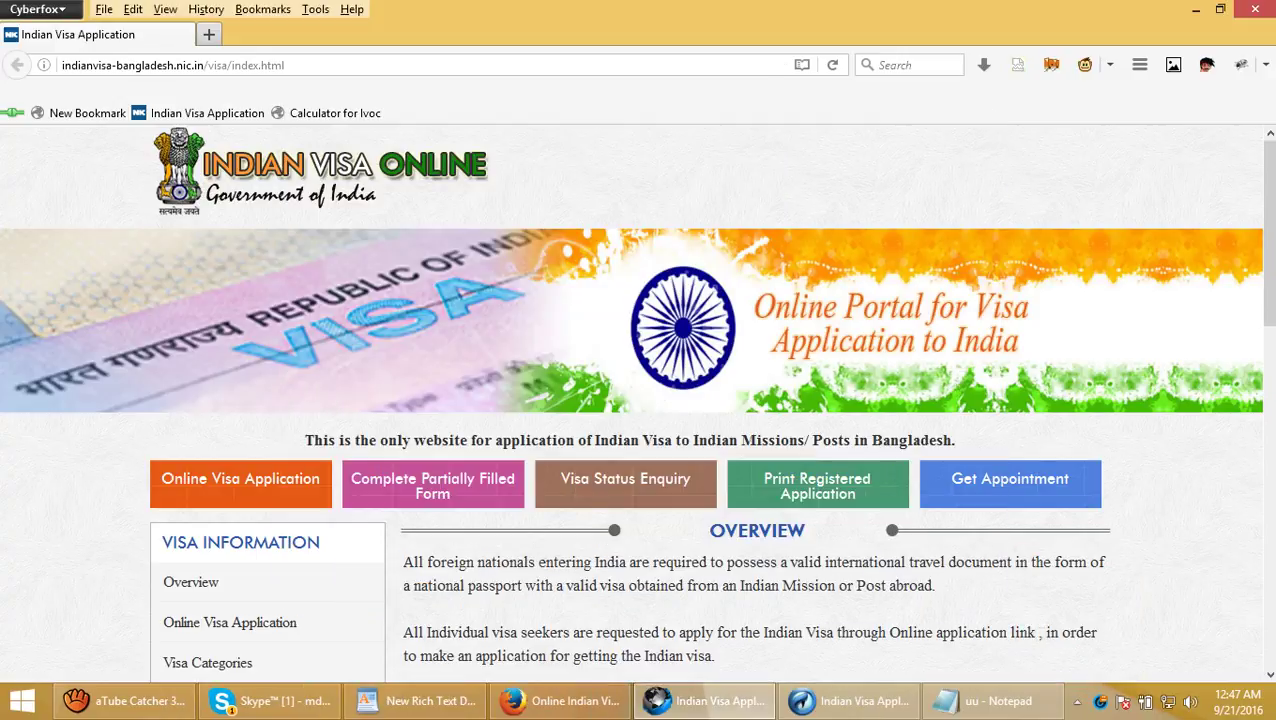
Step: Review Firefox's add-ons, including the autoclick and Timer remove user scripts, then close the manager with Ctrl+W
click(560, 701)
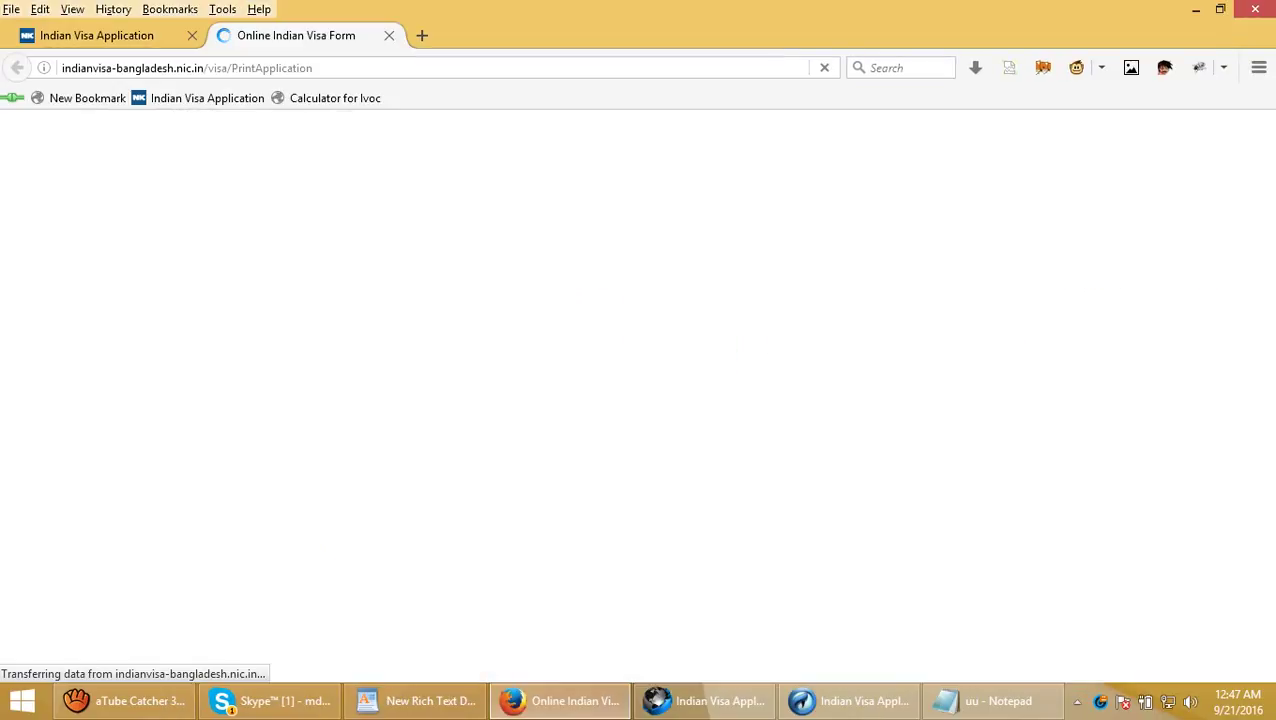
click(259, 9)
click(259, 9)
click(222, 9)
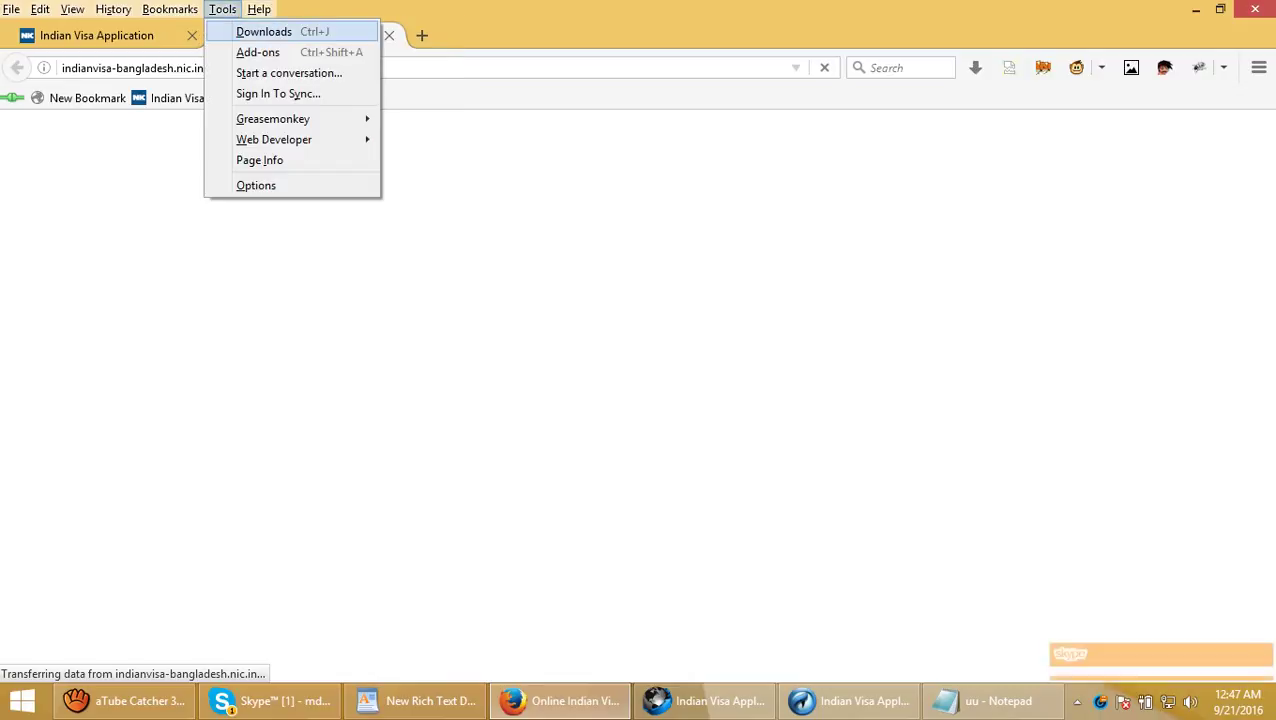
click(256, 51)
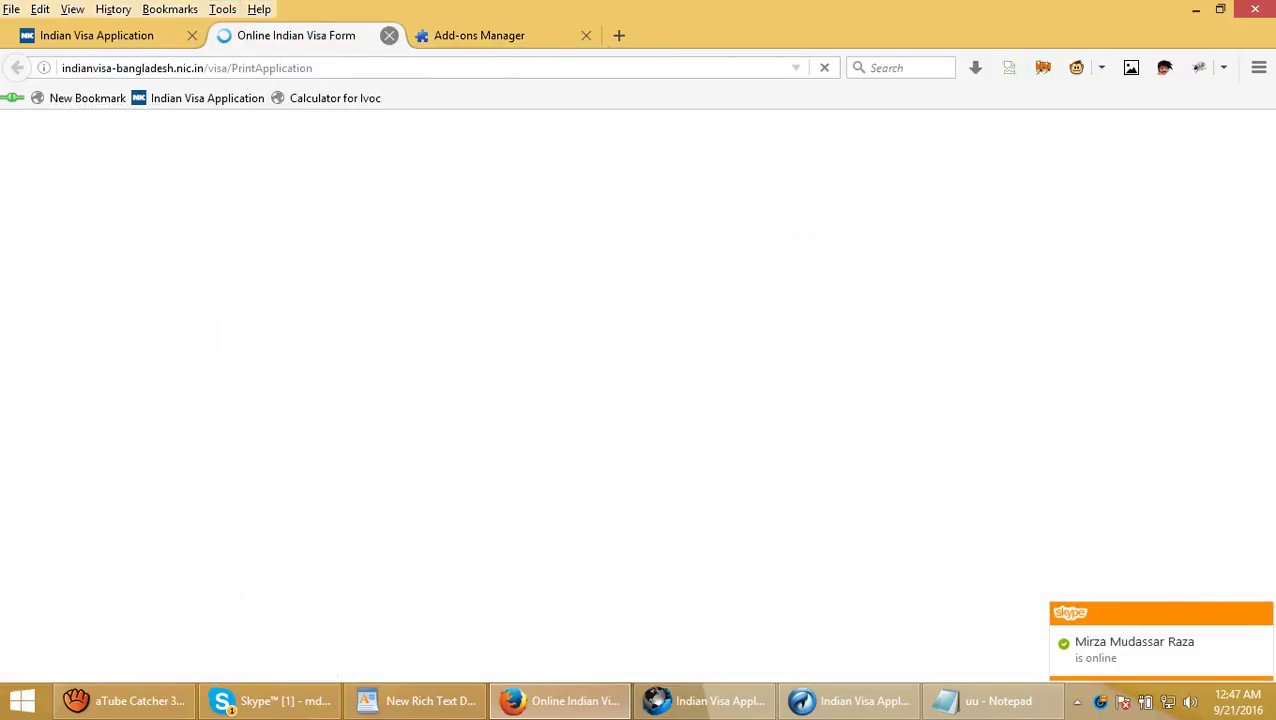
click(259, 9)
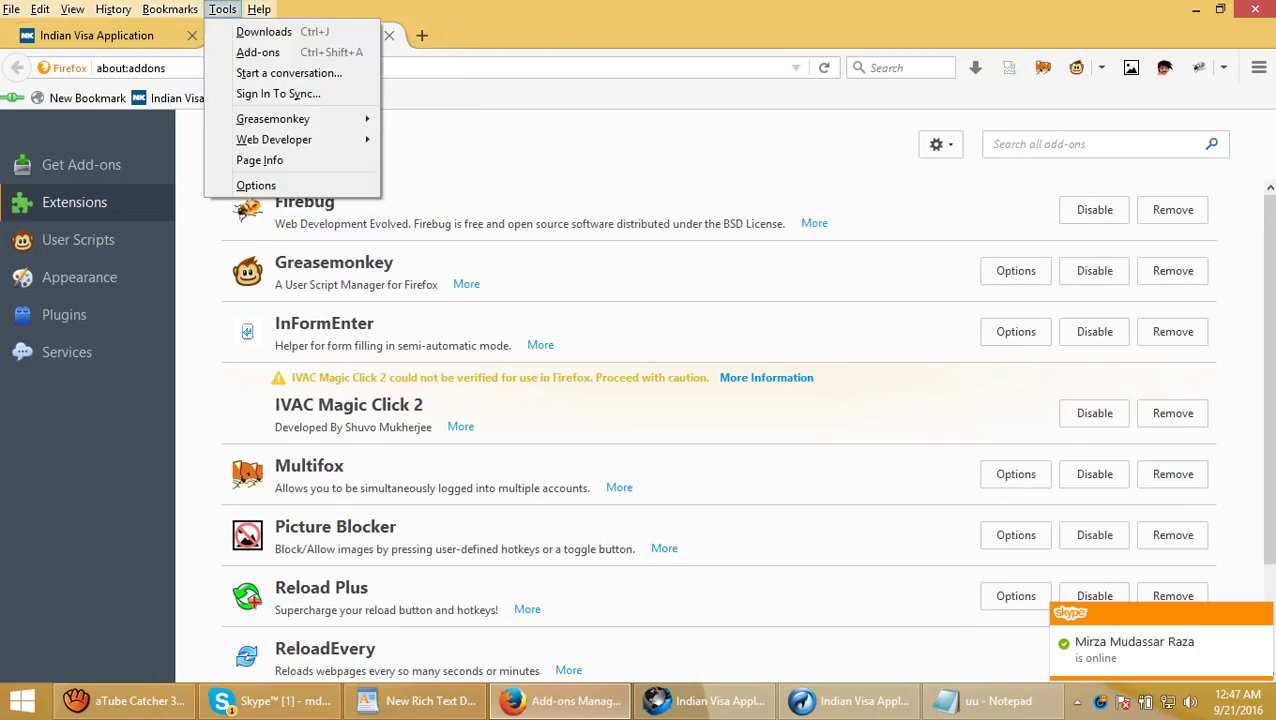
click(222, 9)
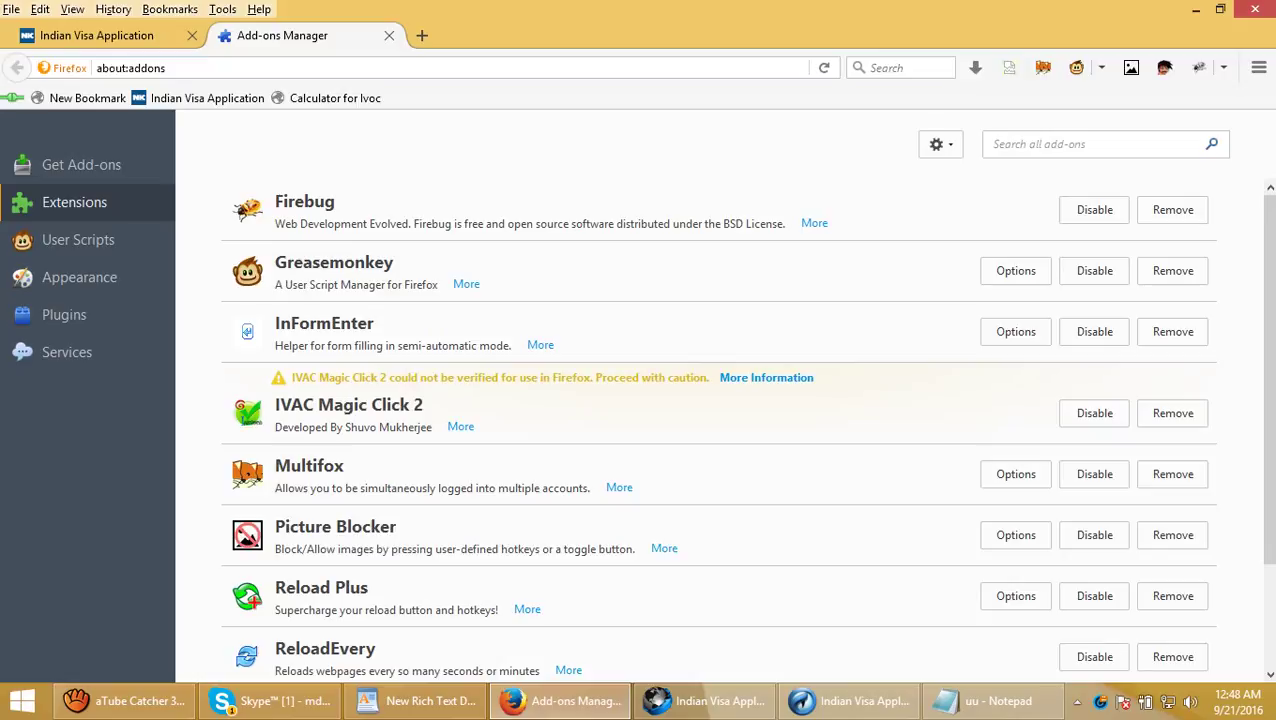
click(78, 240)
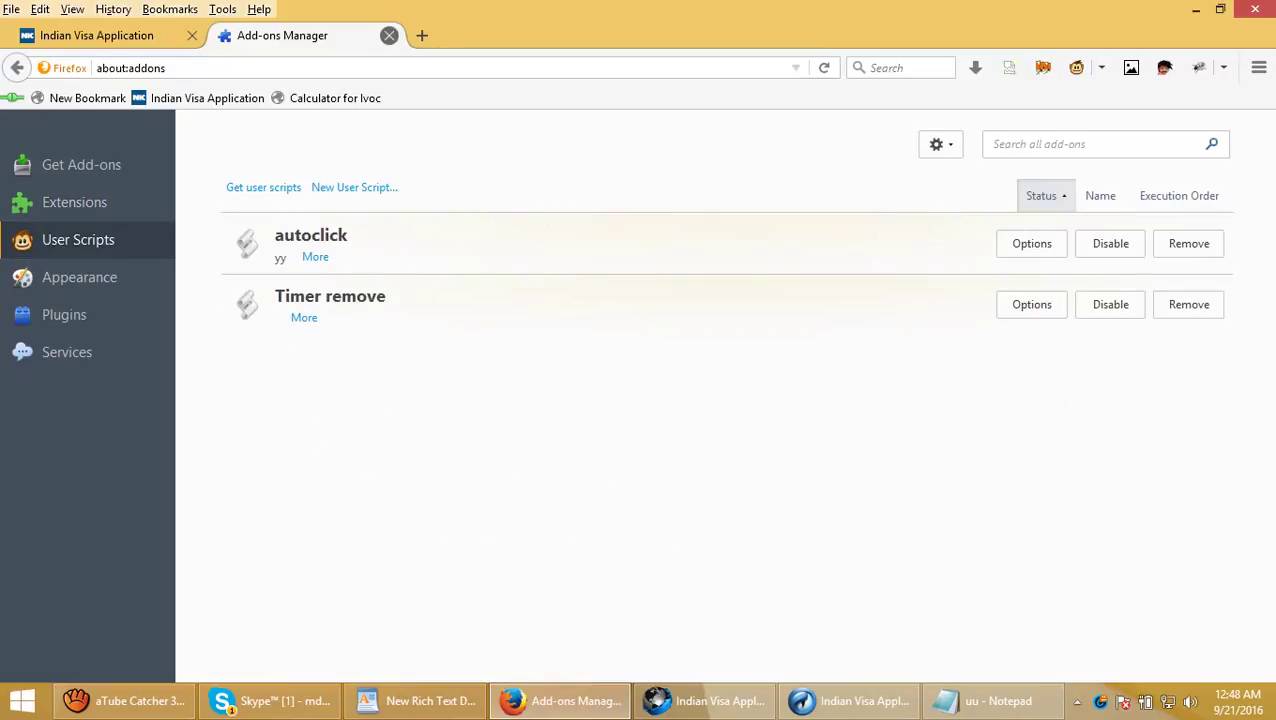
key(ctrl+w)
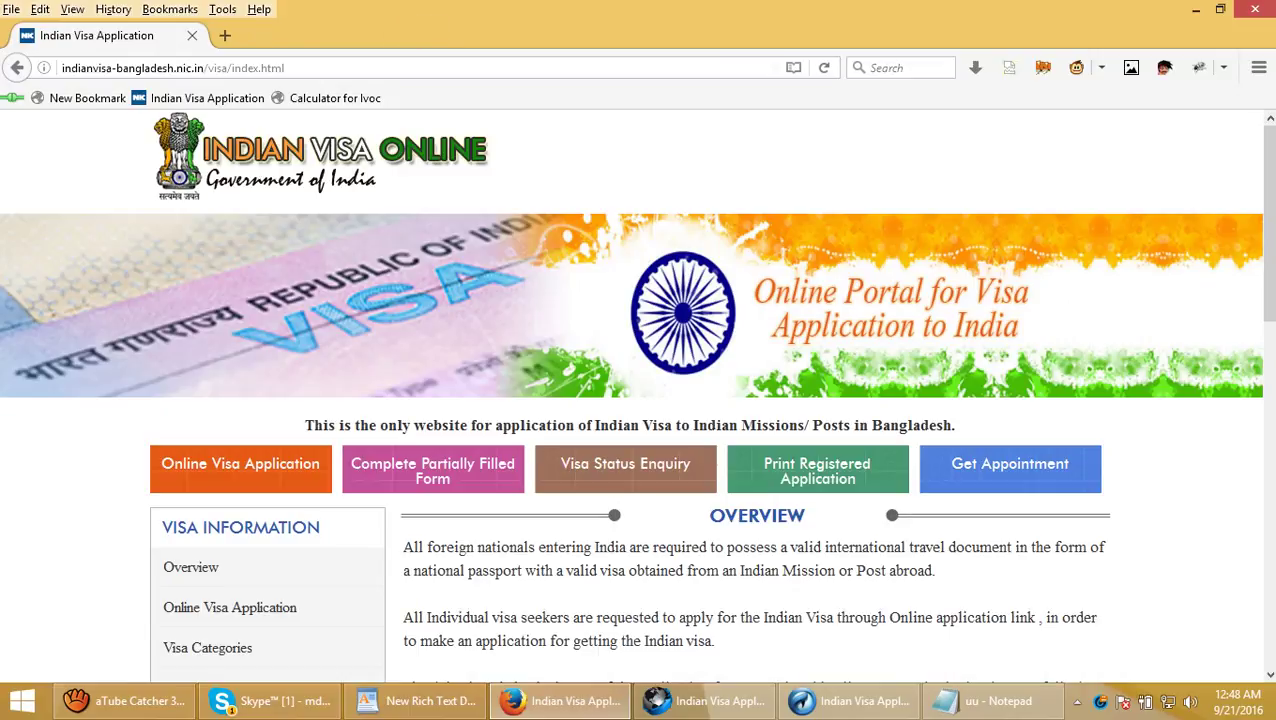
Step: Reload the visa homepage, cycle through the browser windows, and open the Print Registered Application Reprint Form
key(F5)
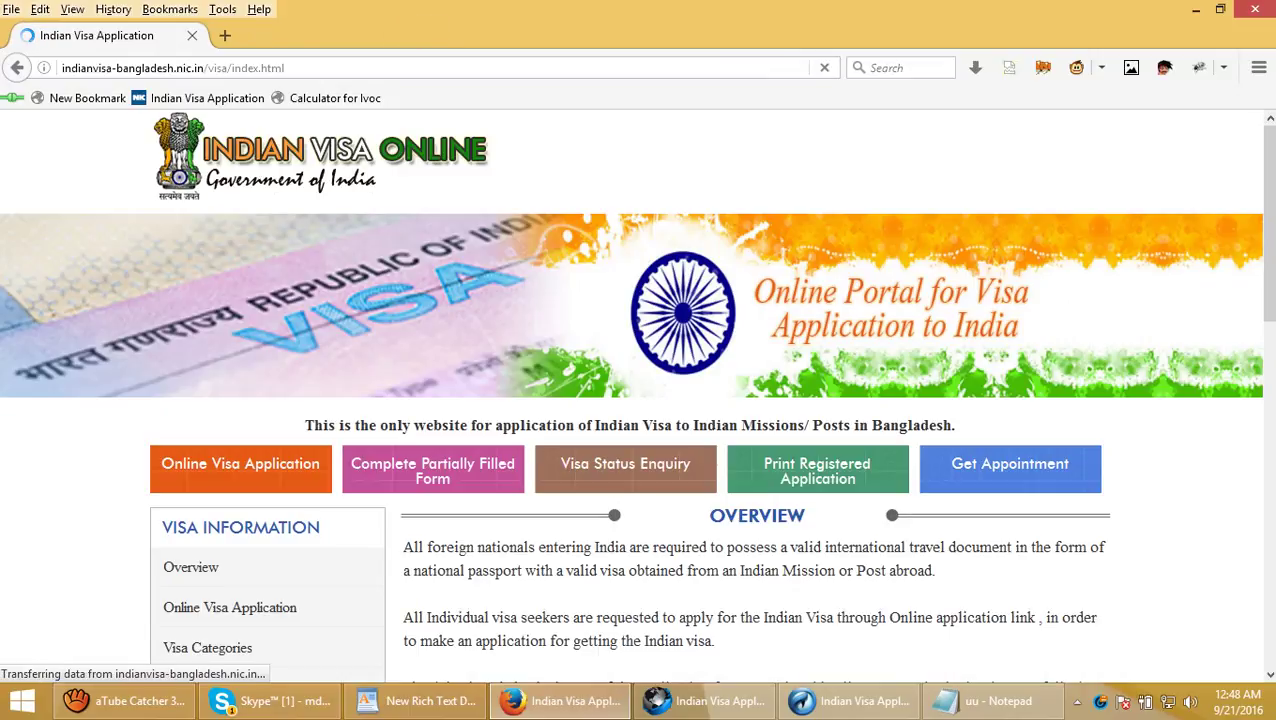
click(693, 701)
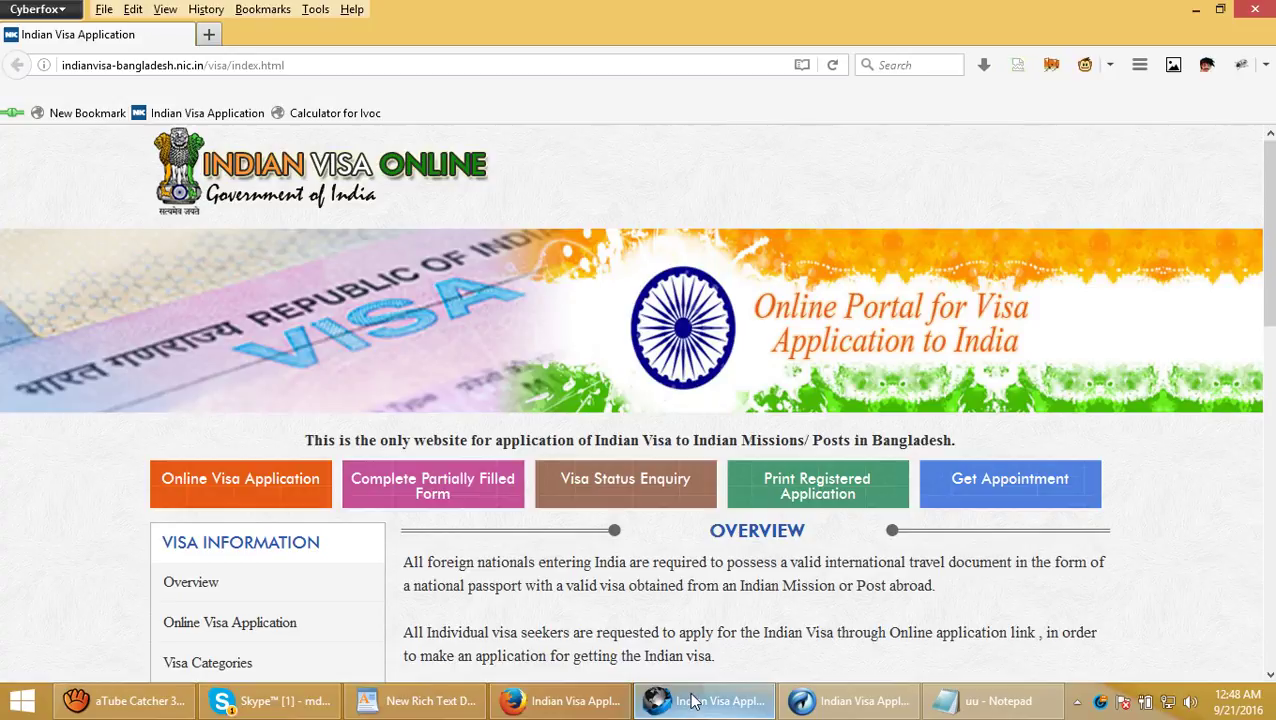
click(852, 701)
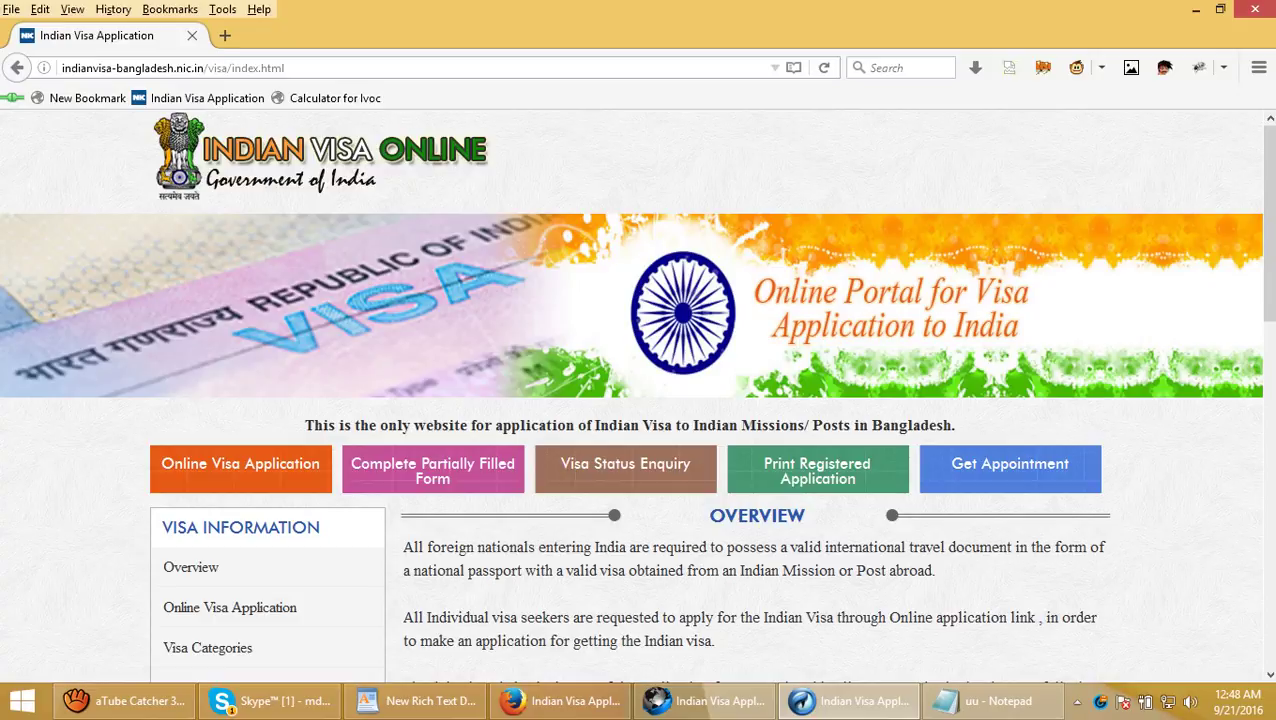
click(817, 470)
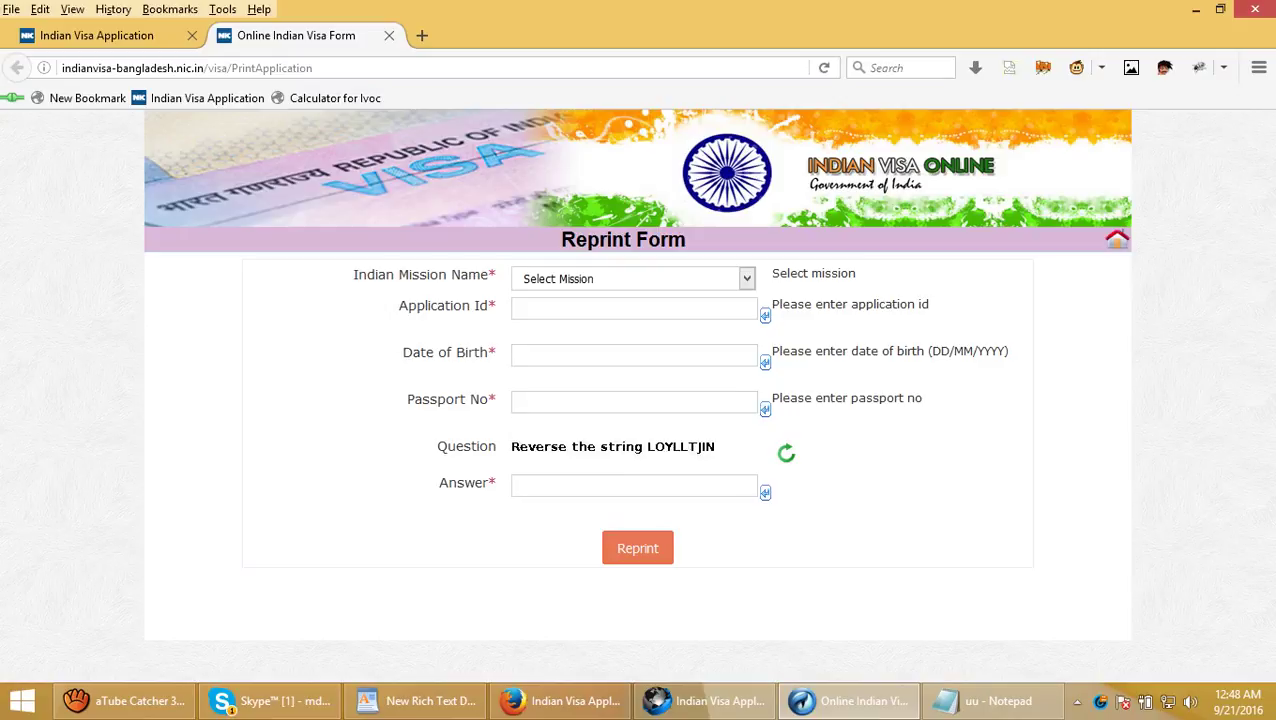
Step: Set Indian Mission Name to BANGLADESH-DHAKA and dismiss InFormEnter's list for Application Id unfilled
click(634, 279)
click(620, 325)
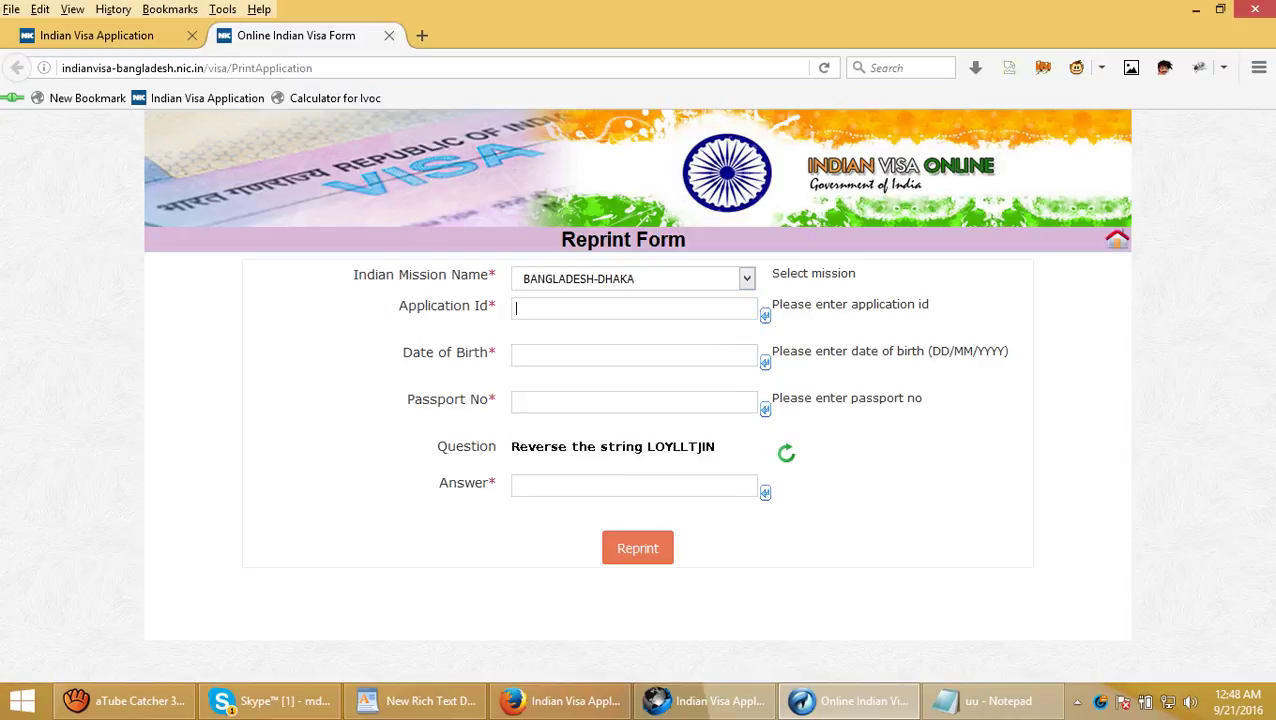
click(765, 315)
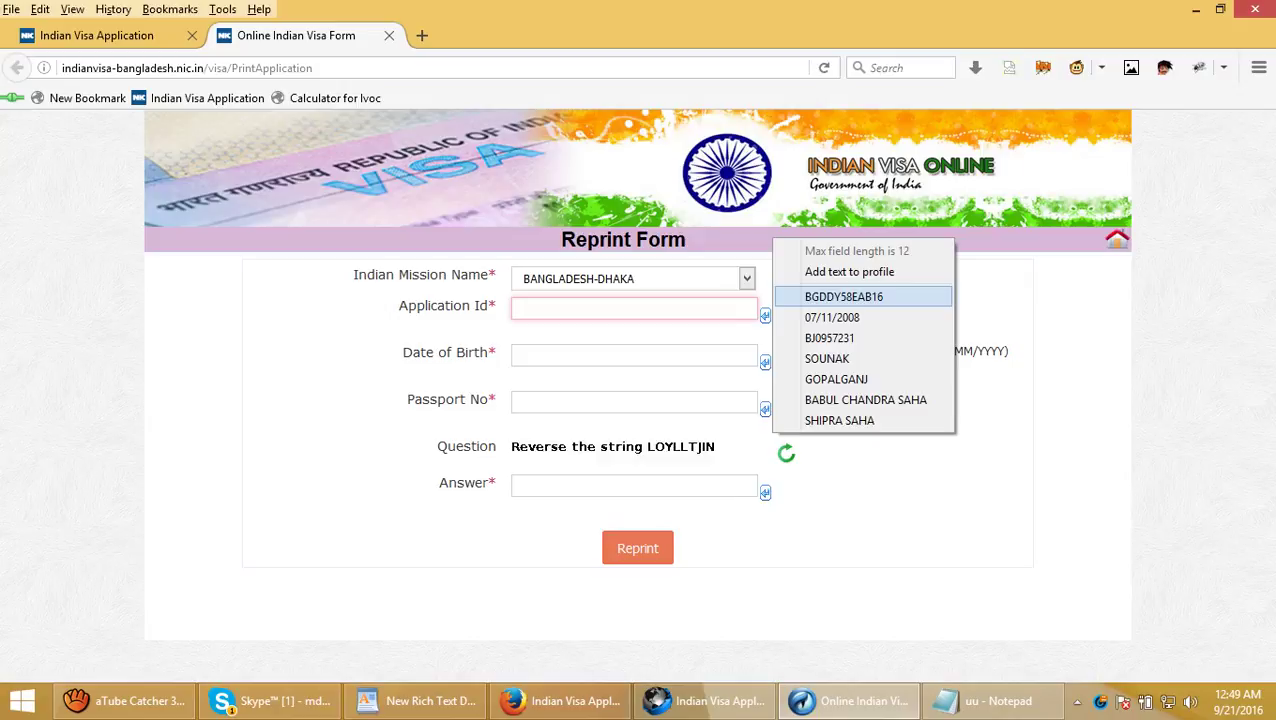
click(634, 308)
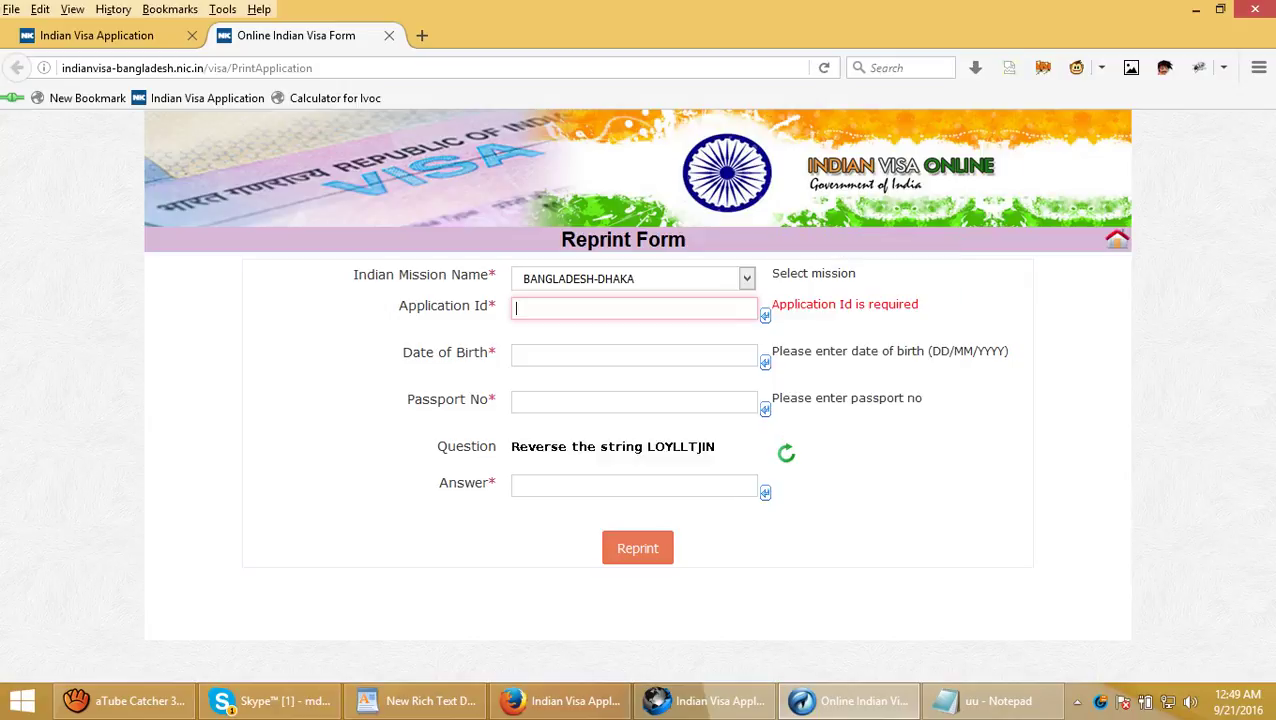
Step: Fill Application Id, Date of Birth and Passport No from InFormEnter's saved values, then close the tab
right_click(527, 310)
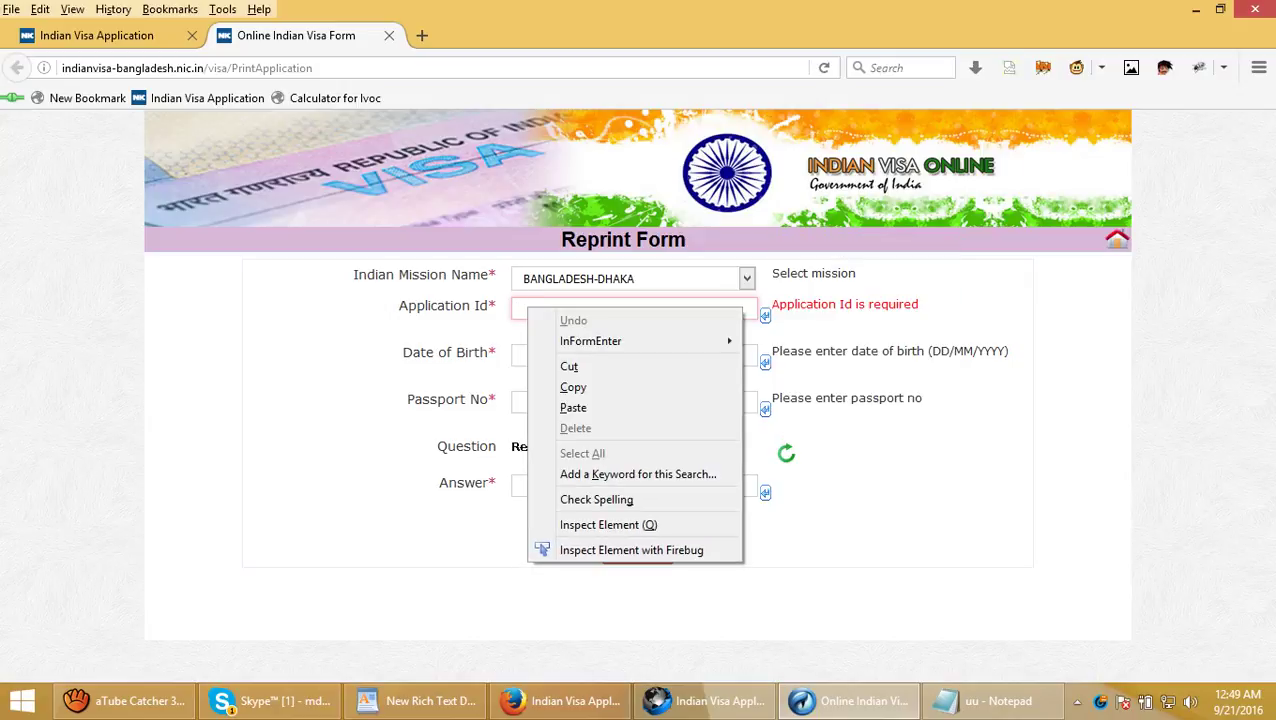
mouse_move(600, 341)
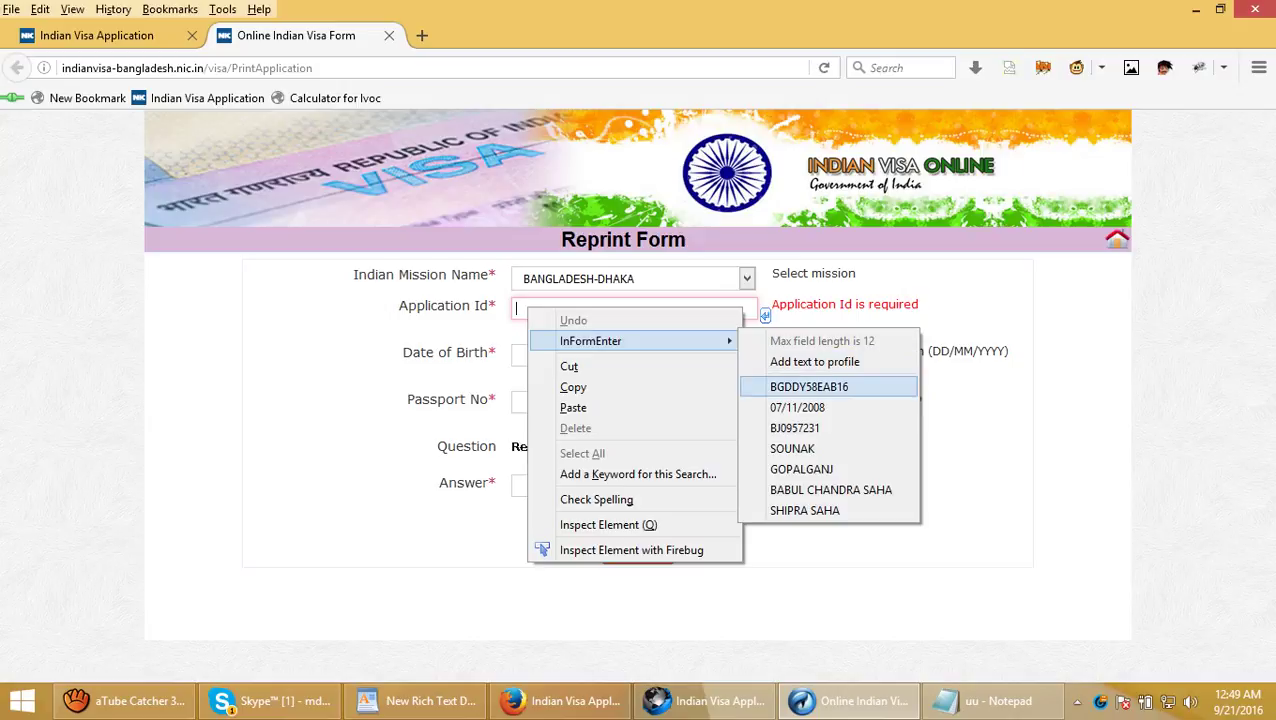
click(809, 386)
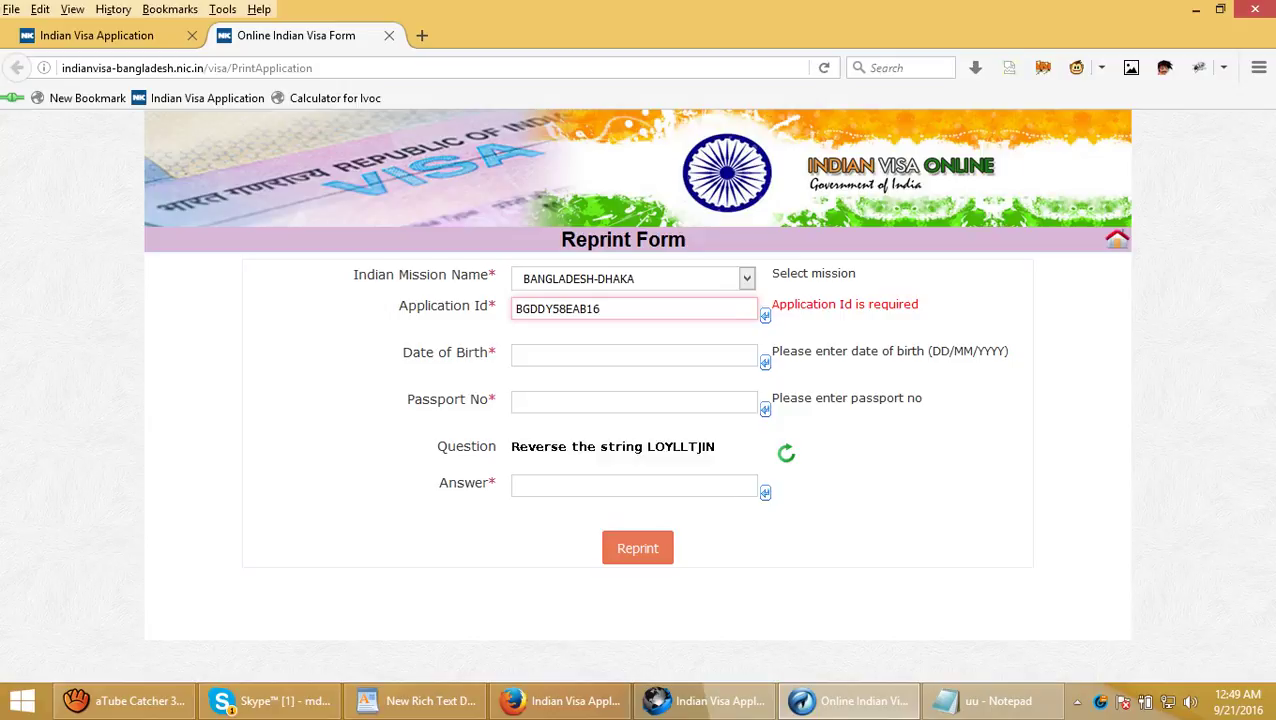
right_click(643, 362)
mouse_move(720, 396)
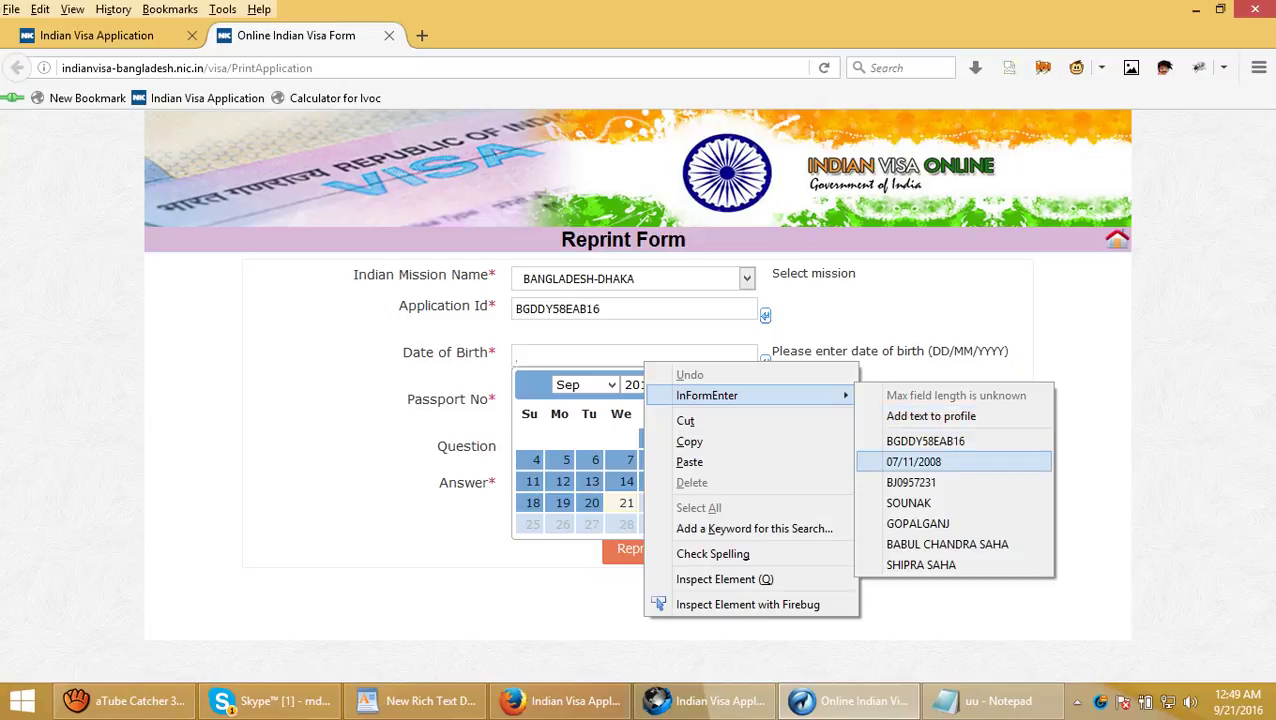
click(913, 461)
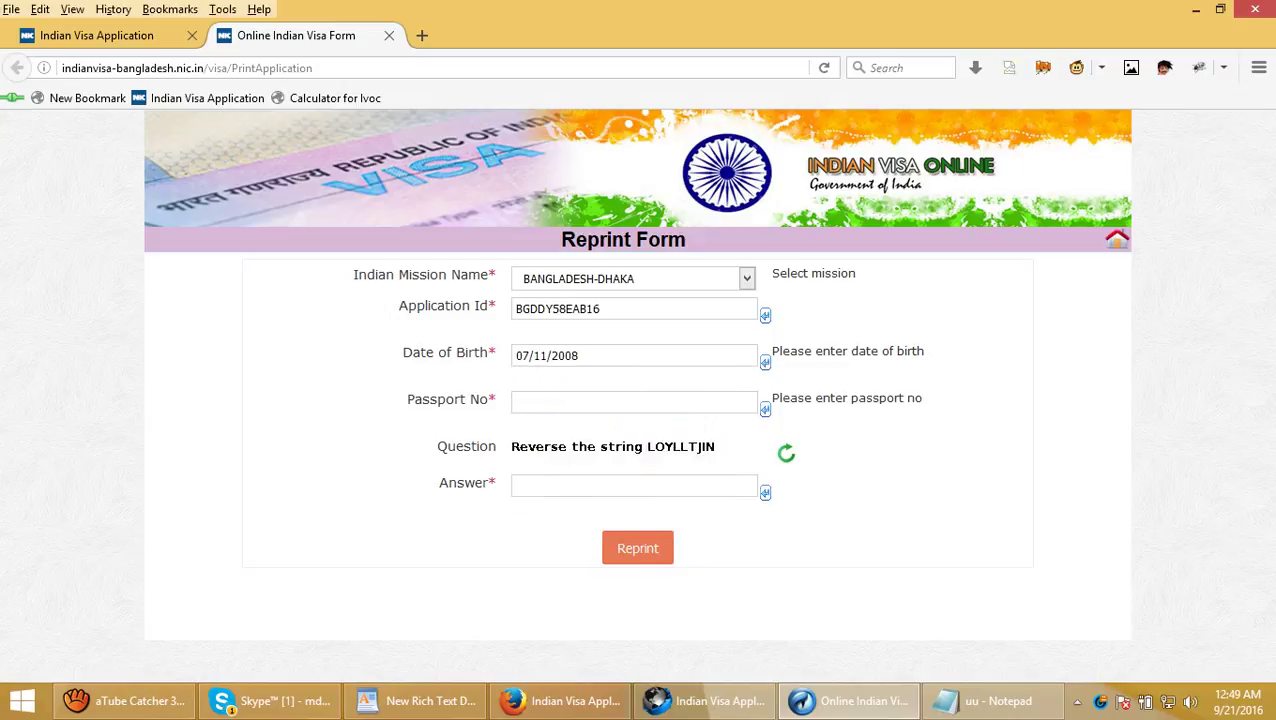
right_click(526, 396)
mouse_move(590, 429)
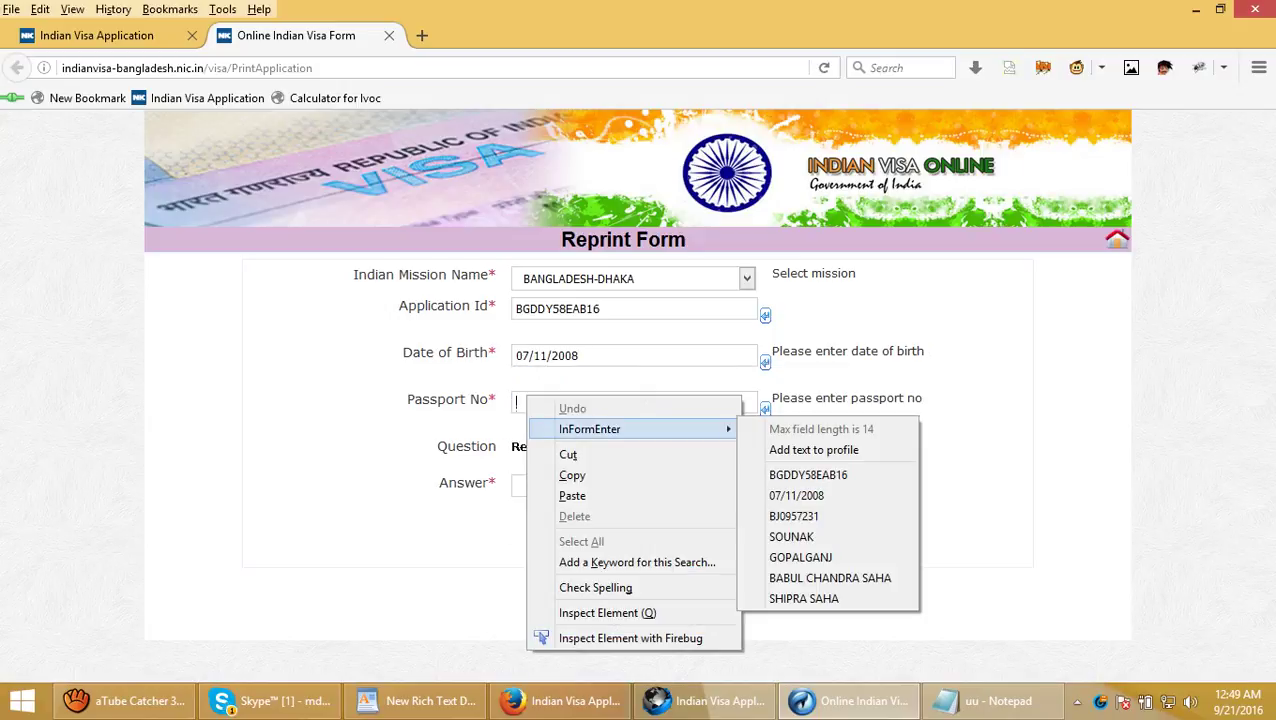
click(793, 516)
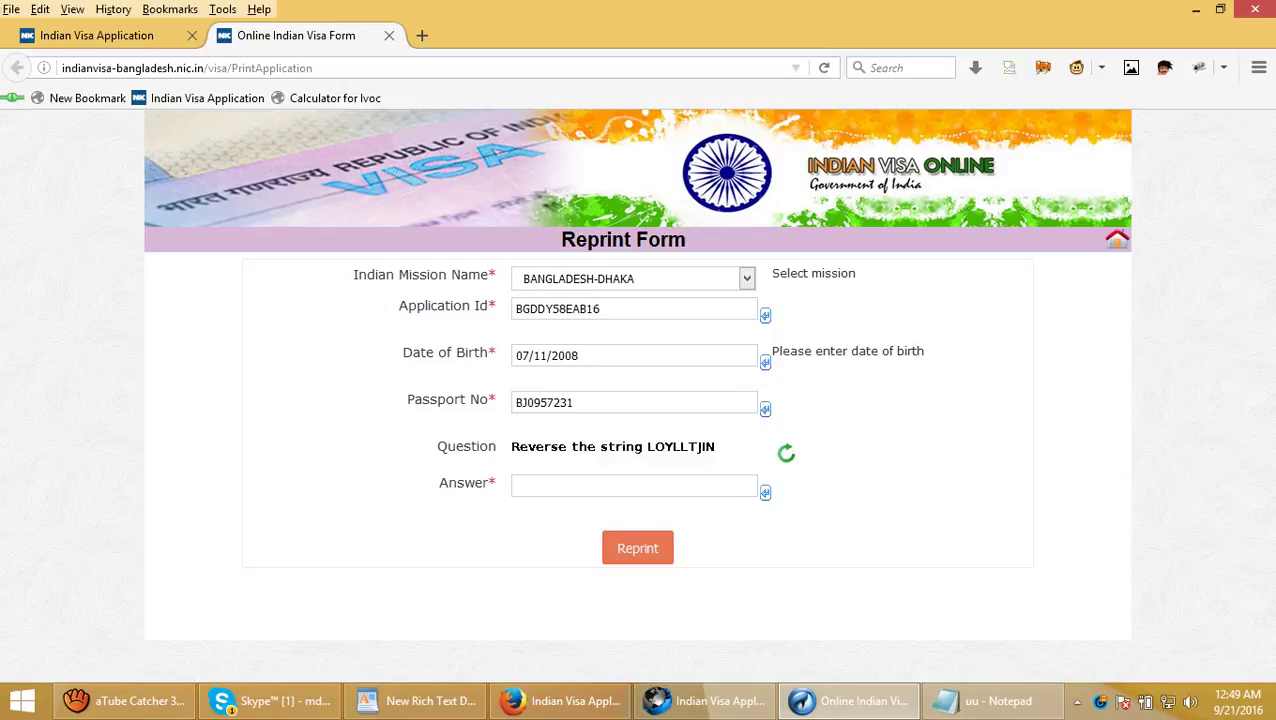
click(389, 35)
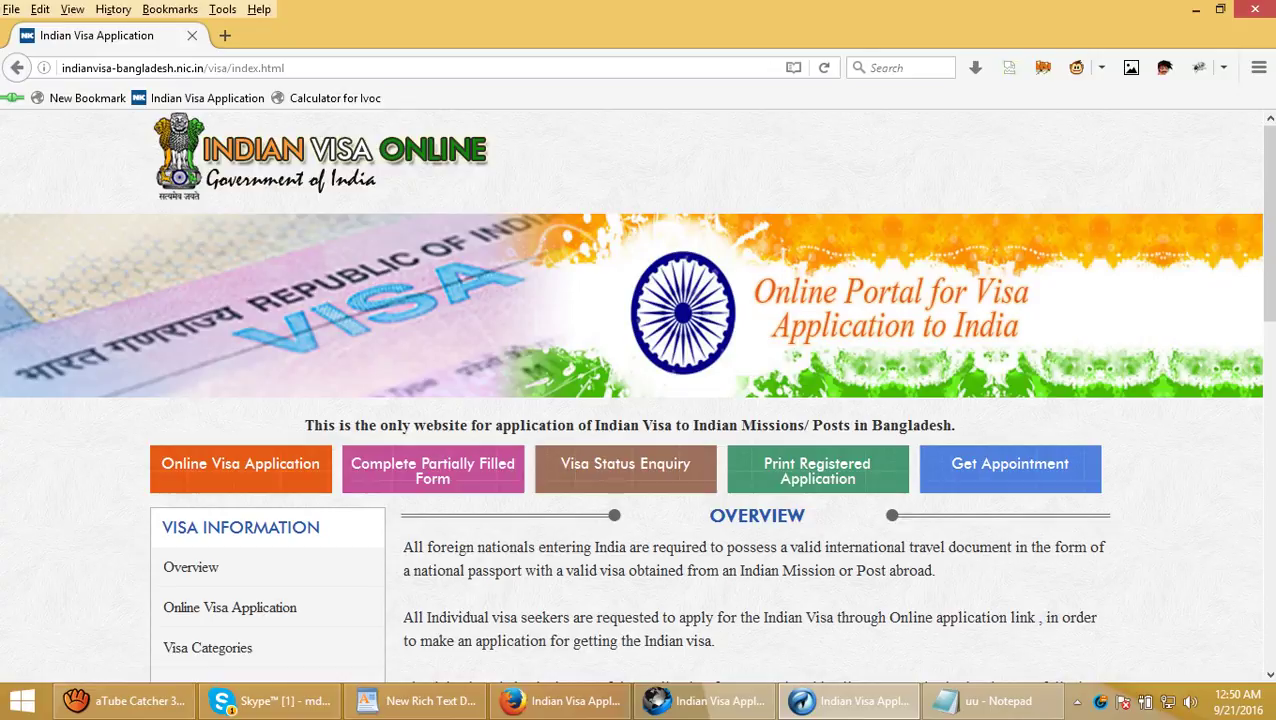
Step: Open Get Appointment in a background tab and check its loading in both browser windows
middle_click(1010, 468)
click(290, 36)
mouse_move(550, 701)
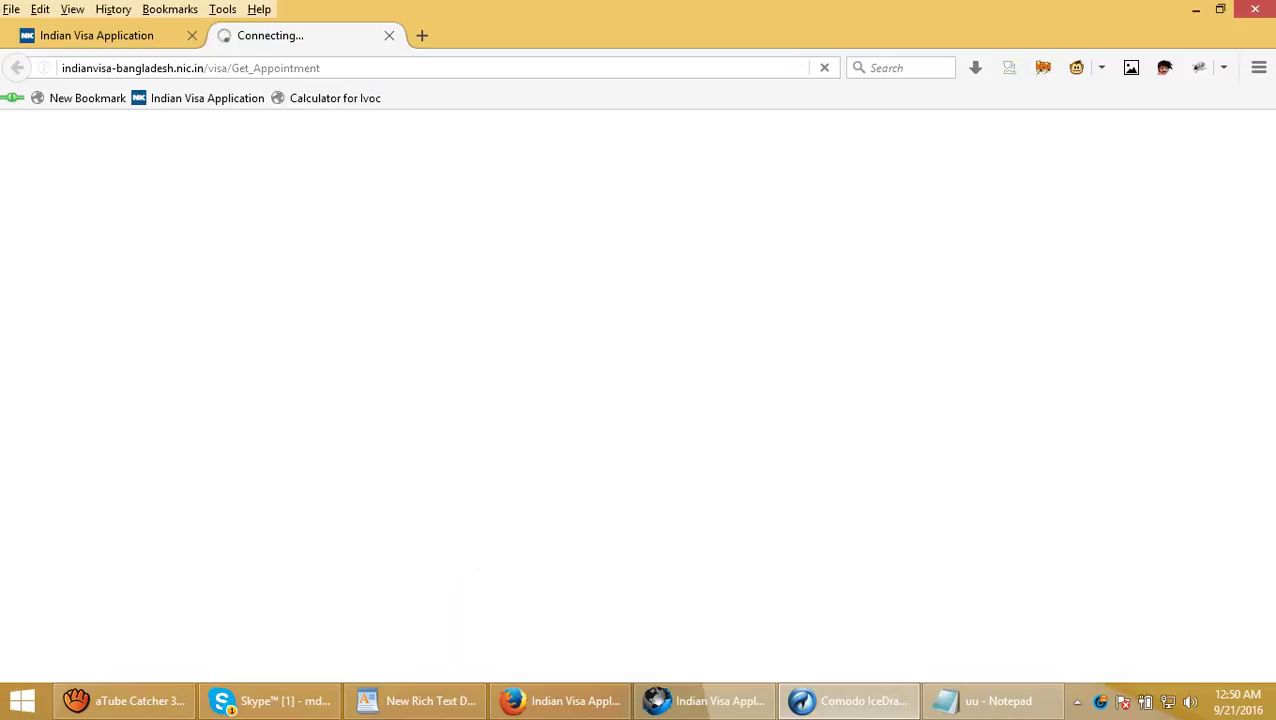
click(710, 701)
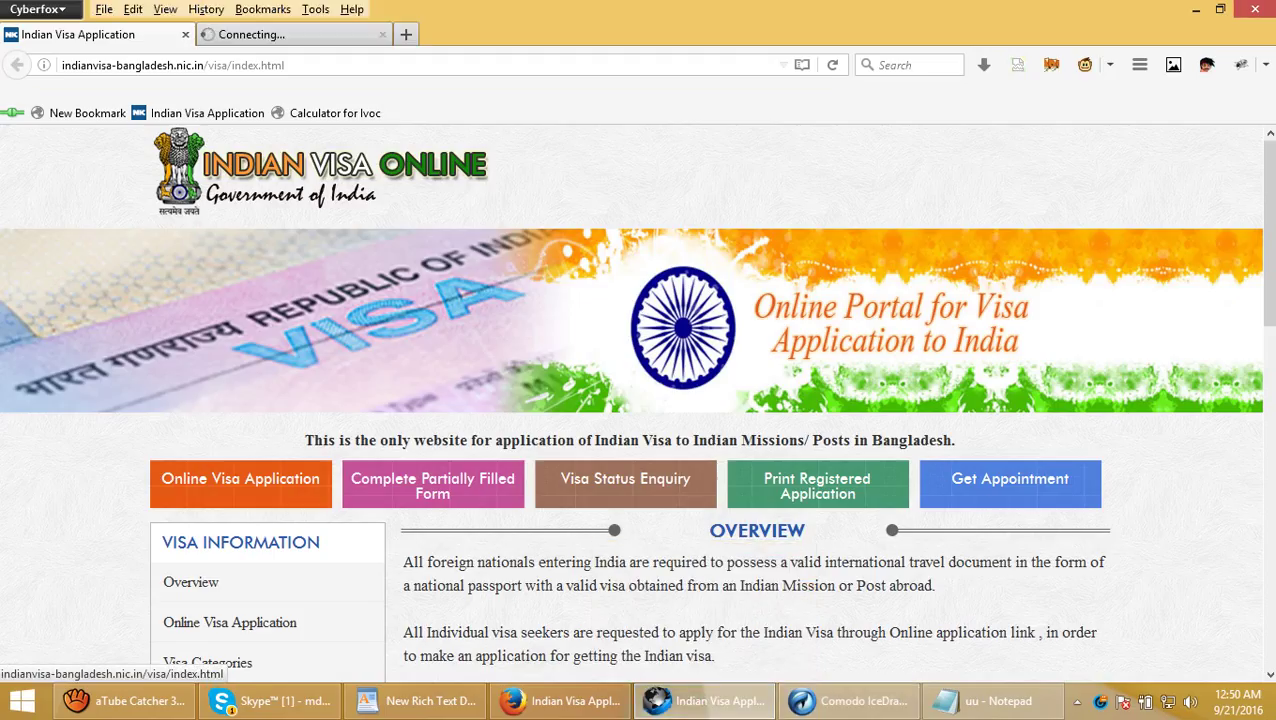
click(290, 35)
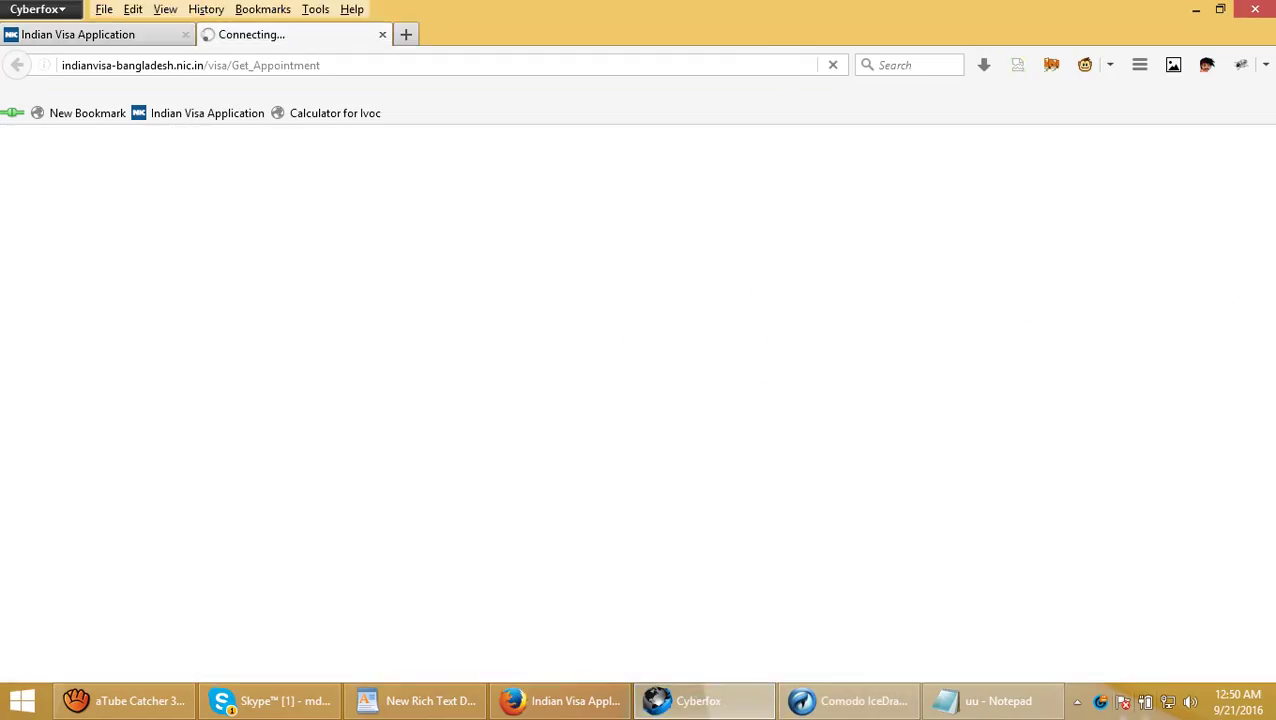
Step: Disconnect and reconnect the Teletalk 3G modem, then close Cyberfox's failed Get Appointment tab
click(1077, 701)
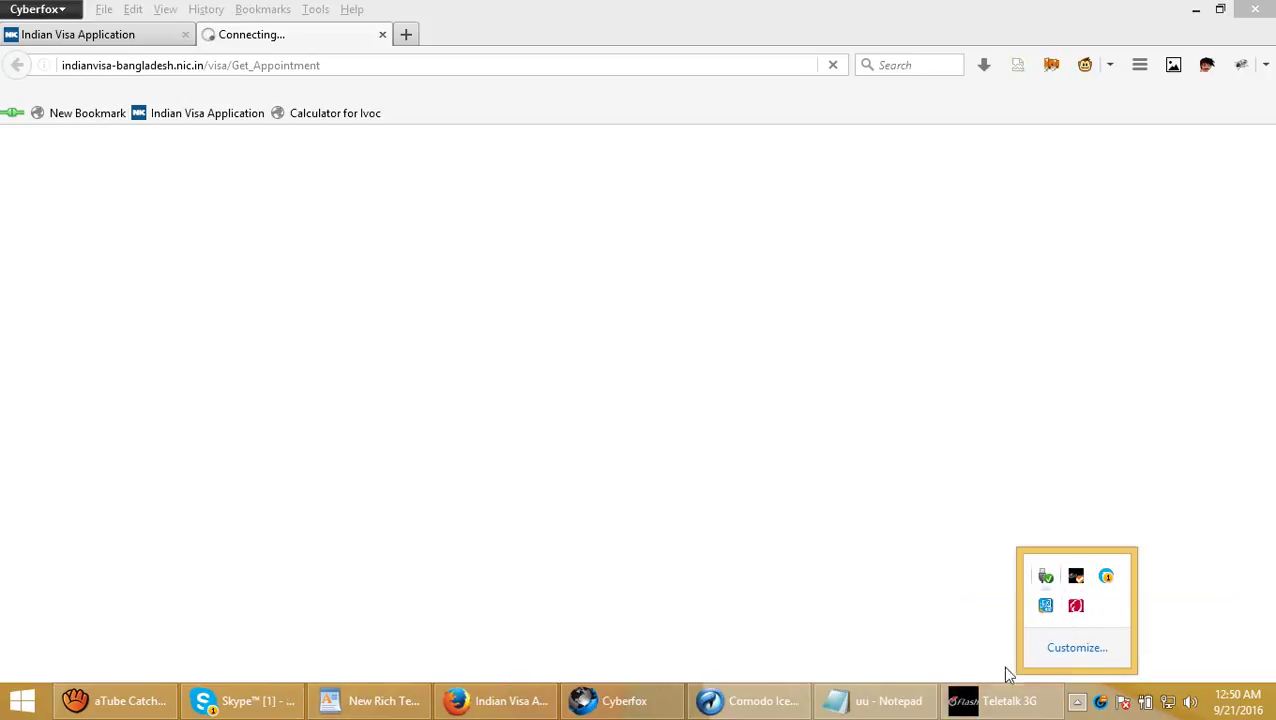
click(1000, 700)
click(828, 286)
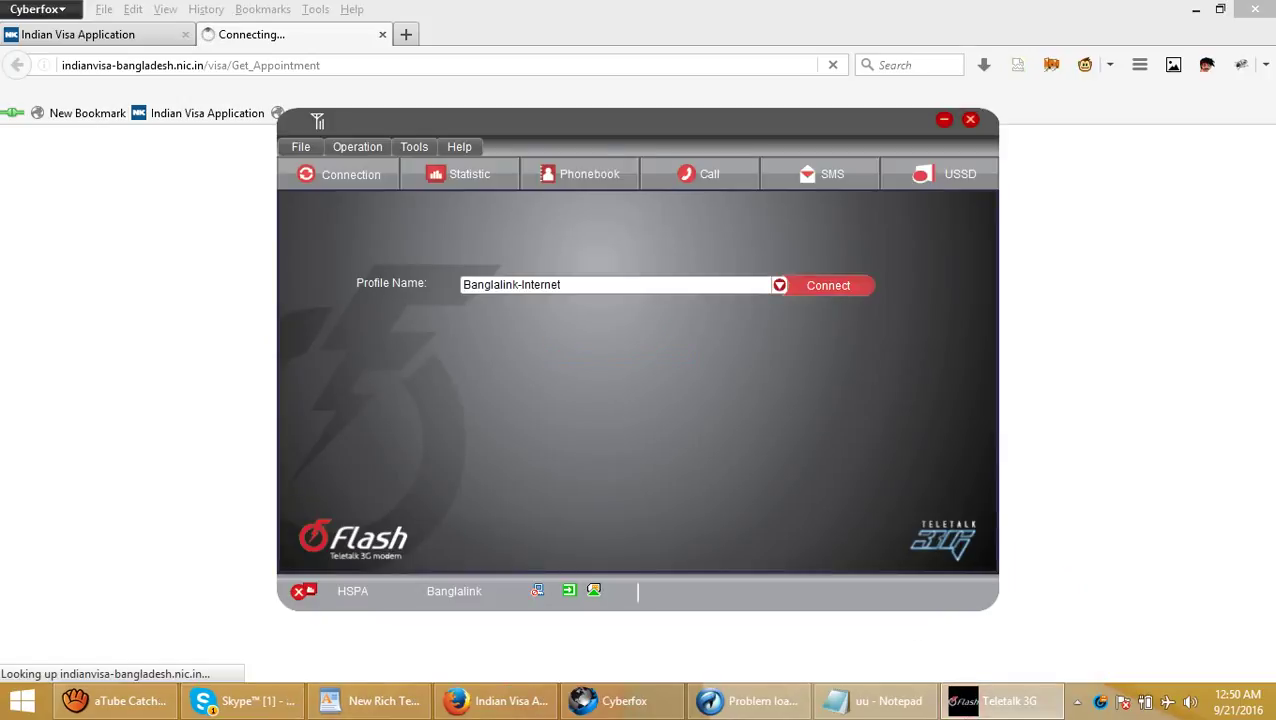
click(828, 286)
click(944, 120)
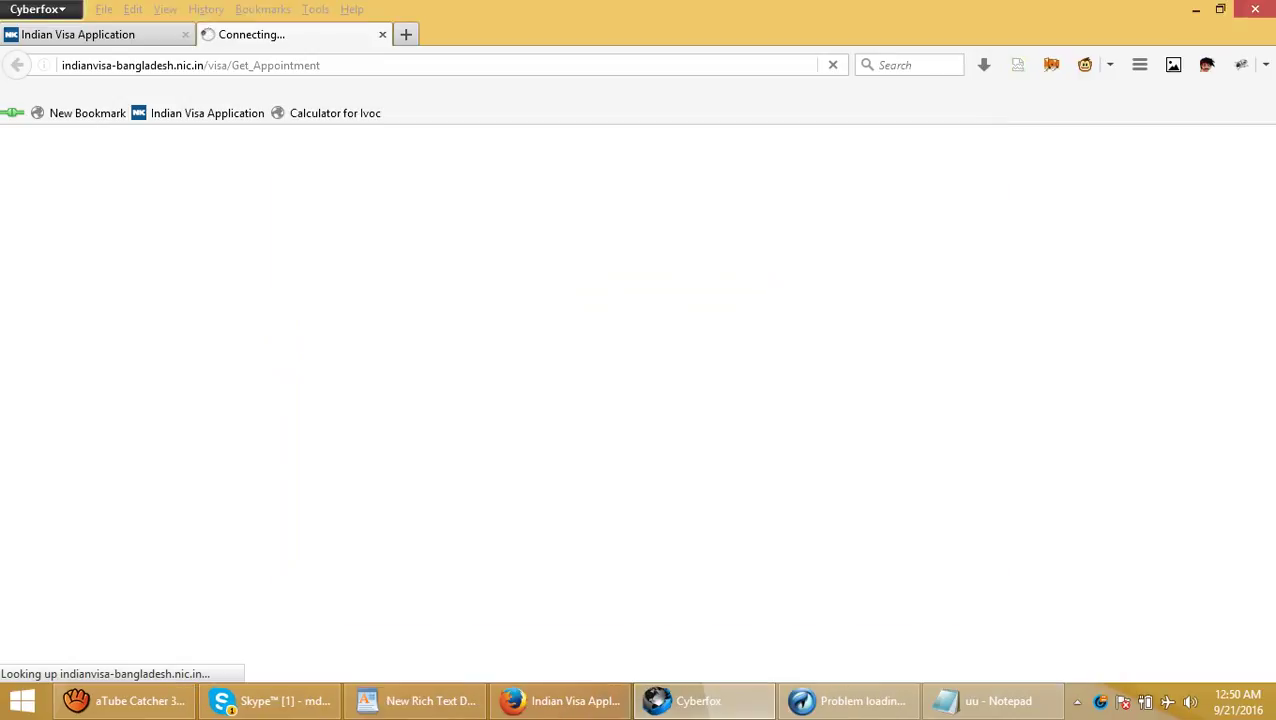
click(382, 34)
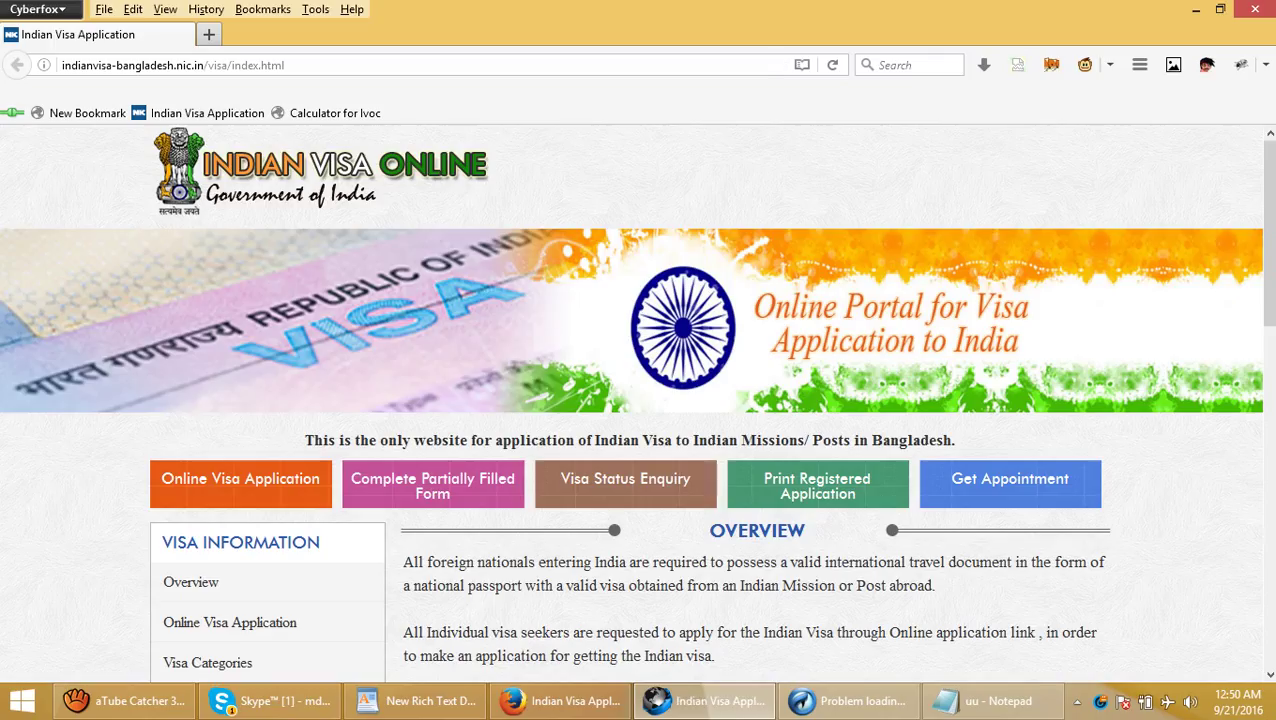
click(592, 700)
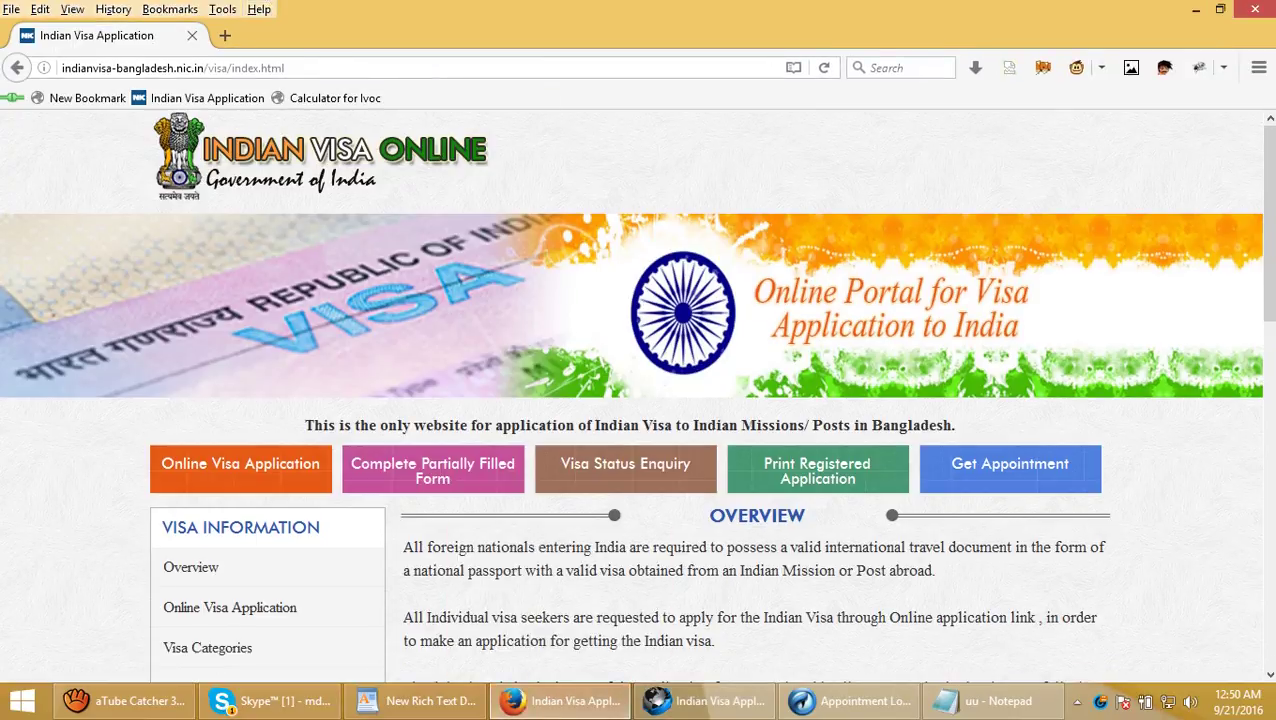
Step: In Firefox, open Get Appointment twice and close each stalled Appointment Login tab
click(1010, 468)
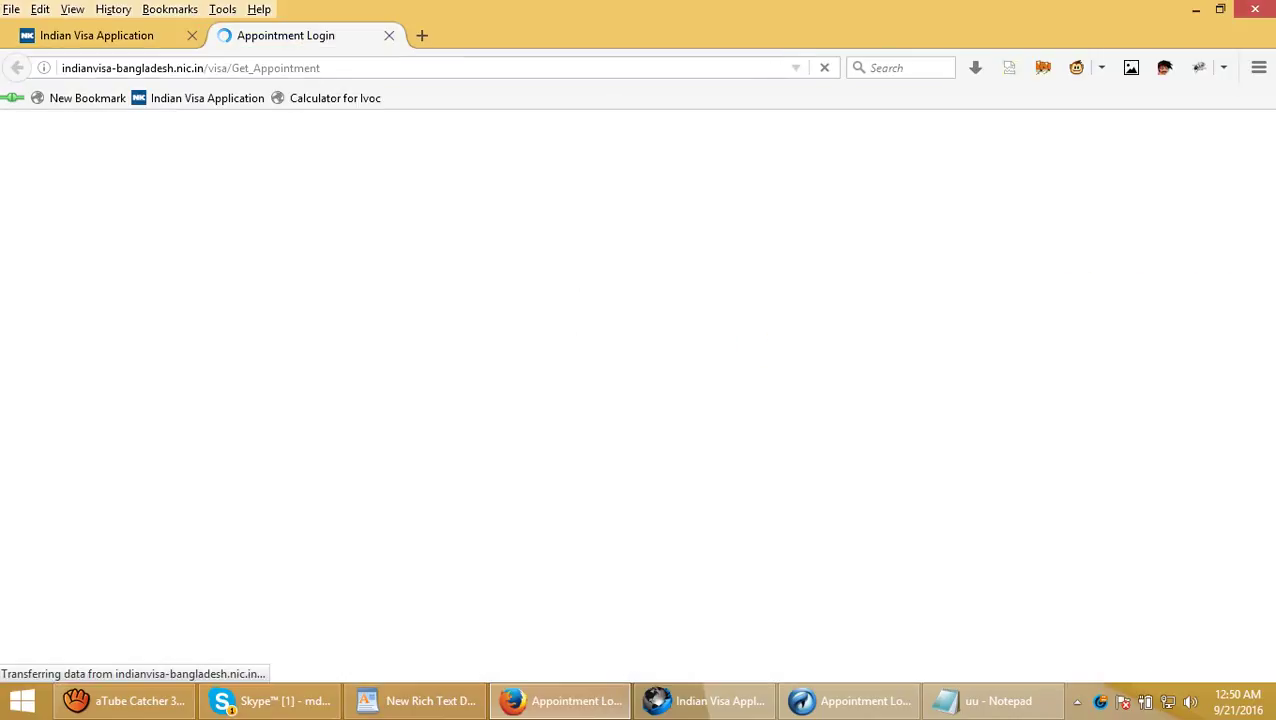
click(389, 36)
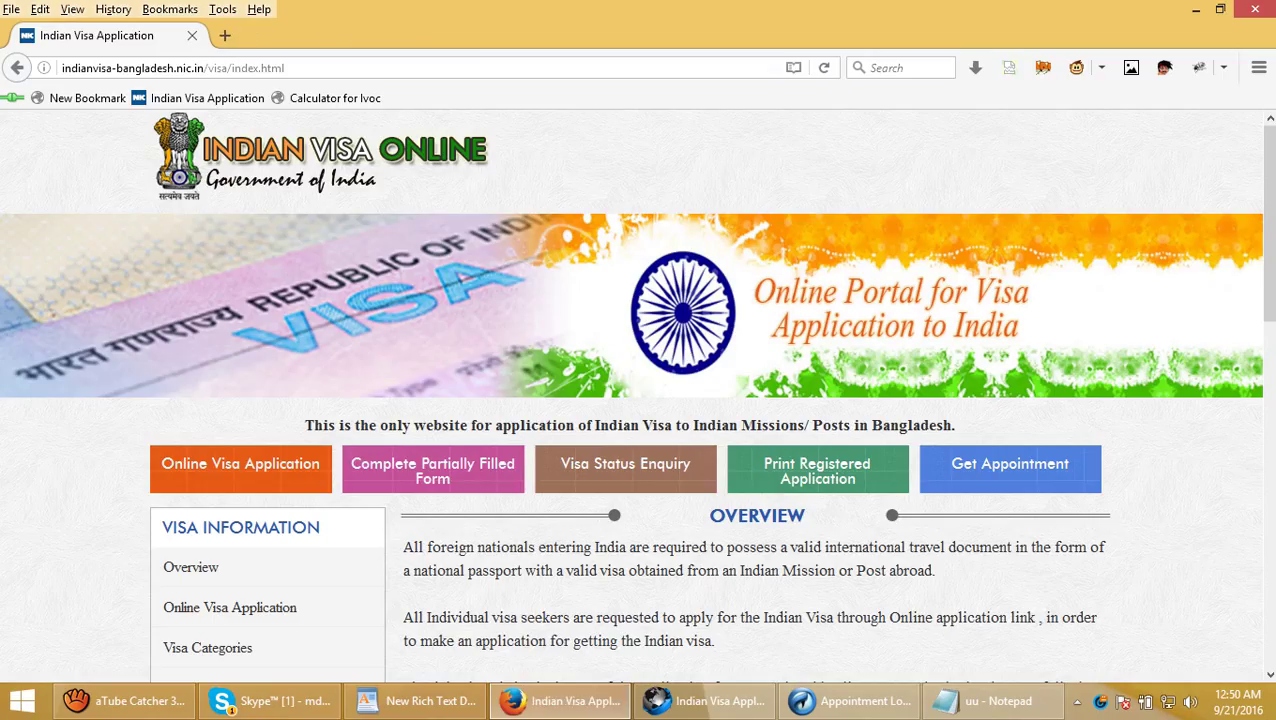
click(1010, 468)
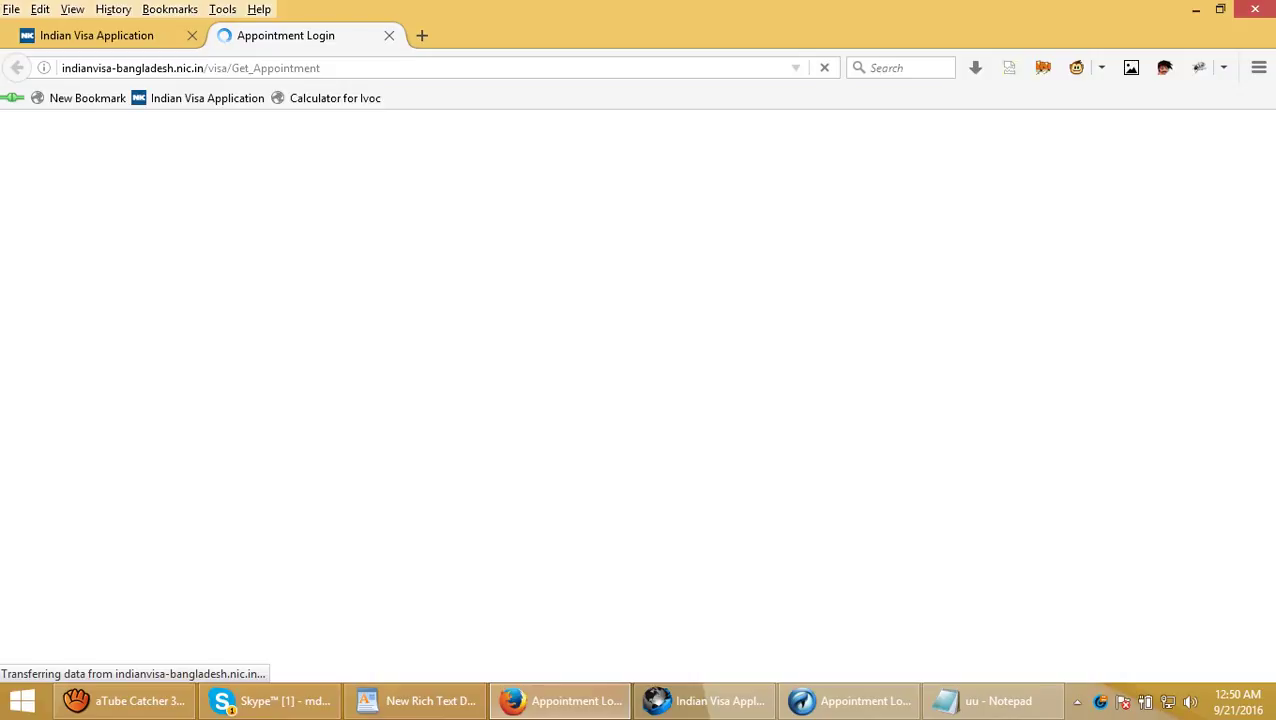
click(389, 35)
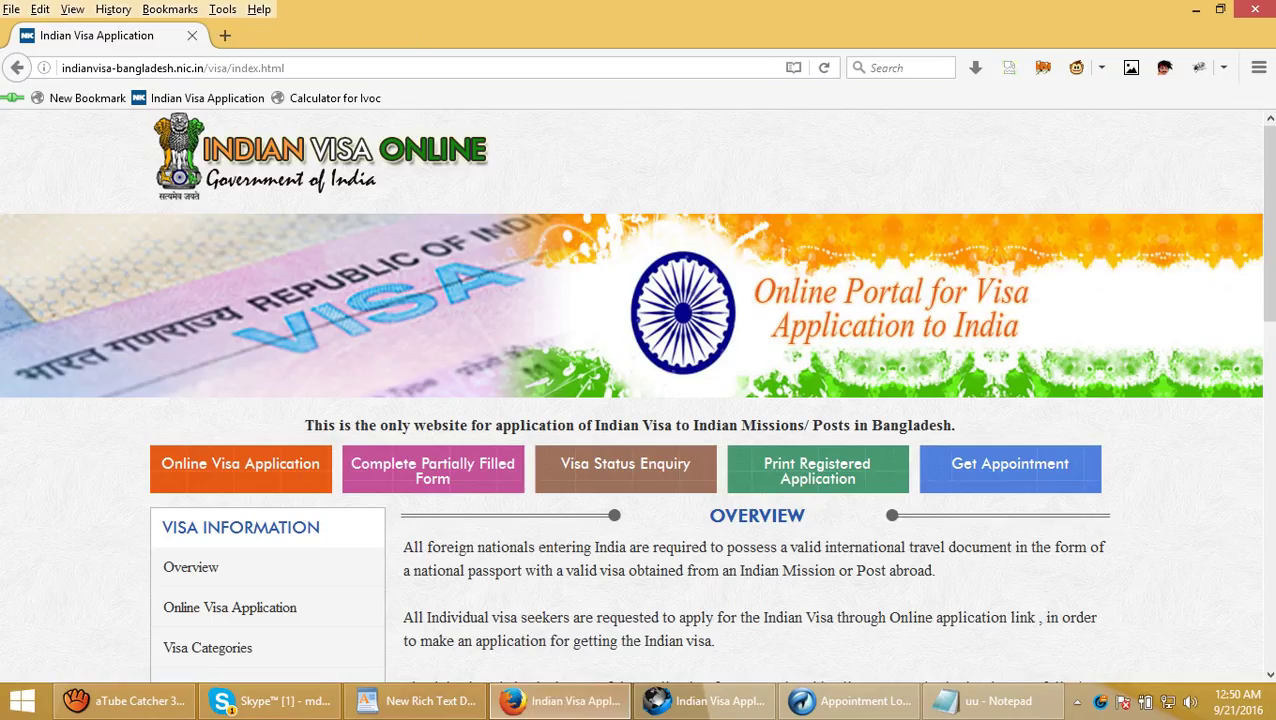
Step: In Cyberfox, open Get Appointment in a new tab, which shows 'Appointment not started'
click(706, 701)
right_click(988, 480)
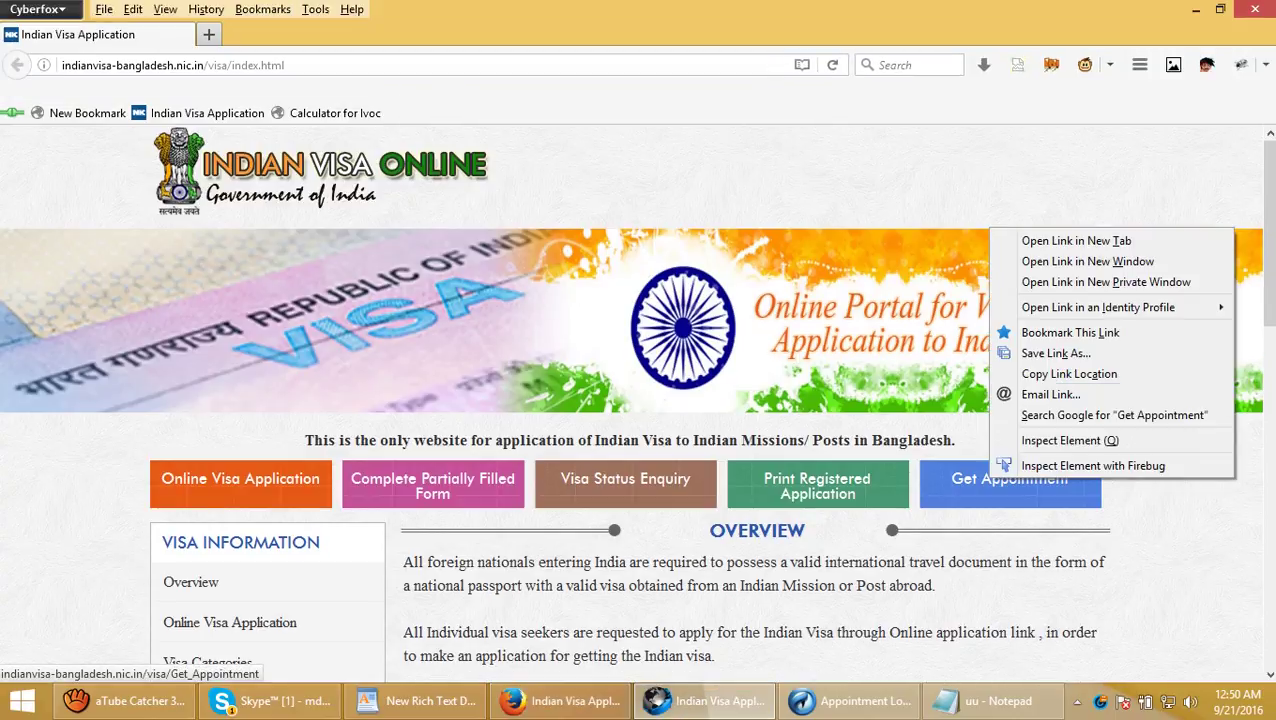
click(1030, 242)
click(330, 34)
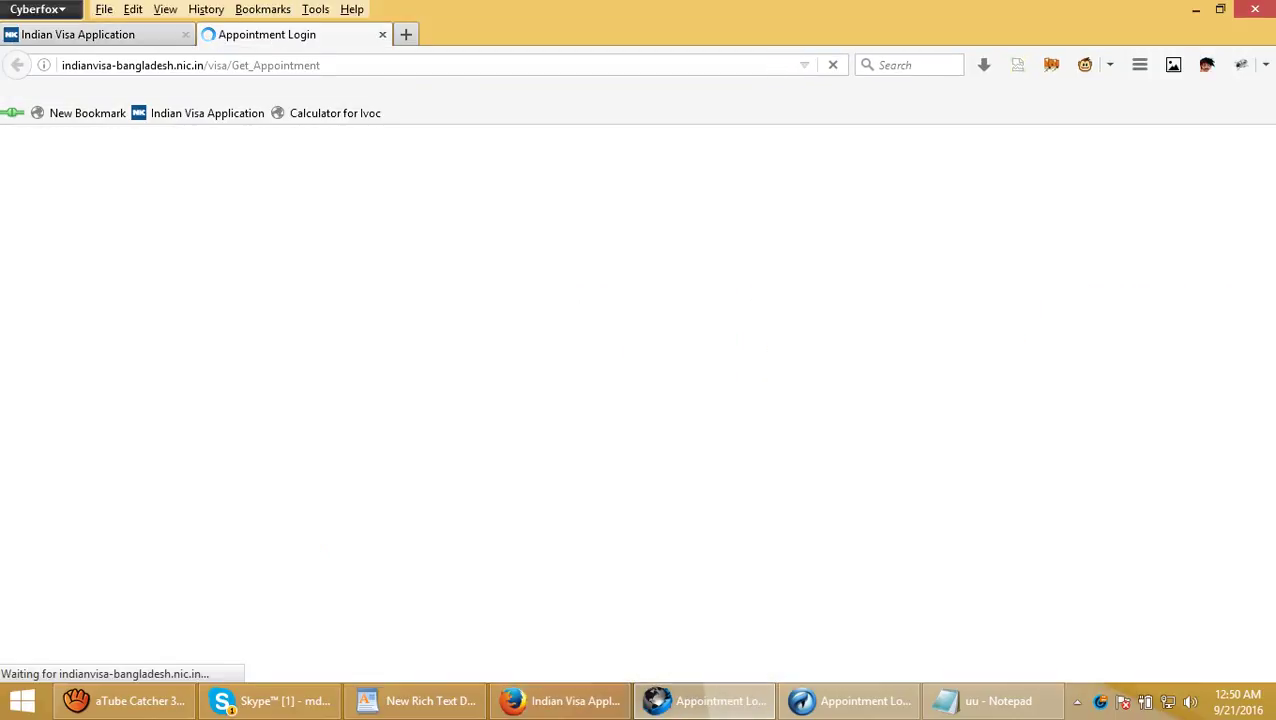
double_click(559, 307)
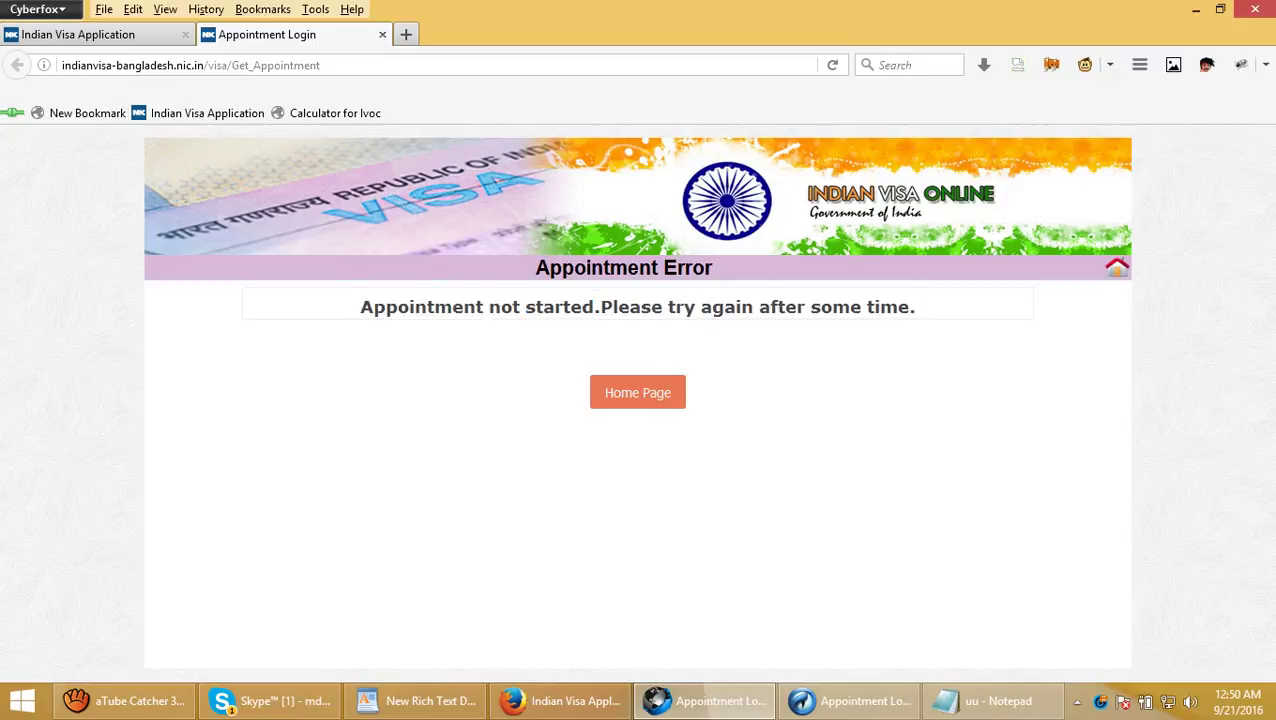
Step: Select a word in the appointment error message, then close the Appointment Login error tab
double_click(631, 307)
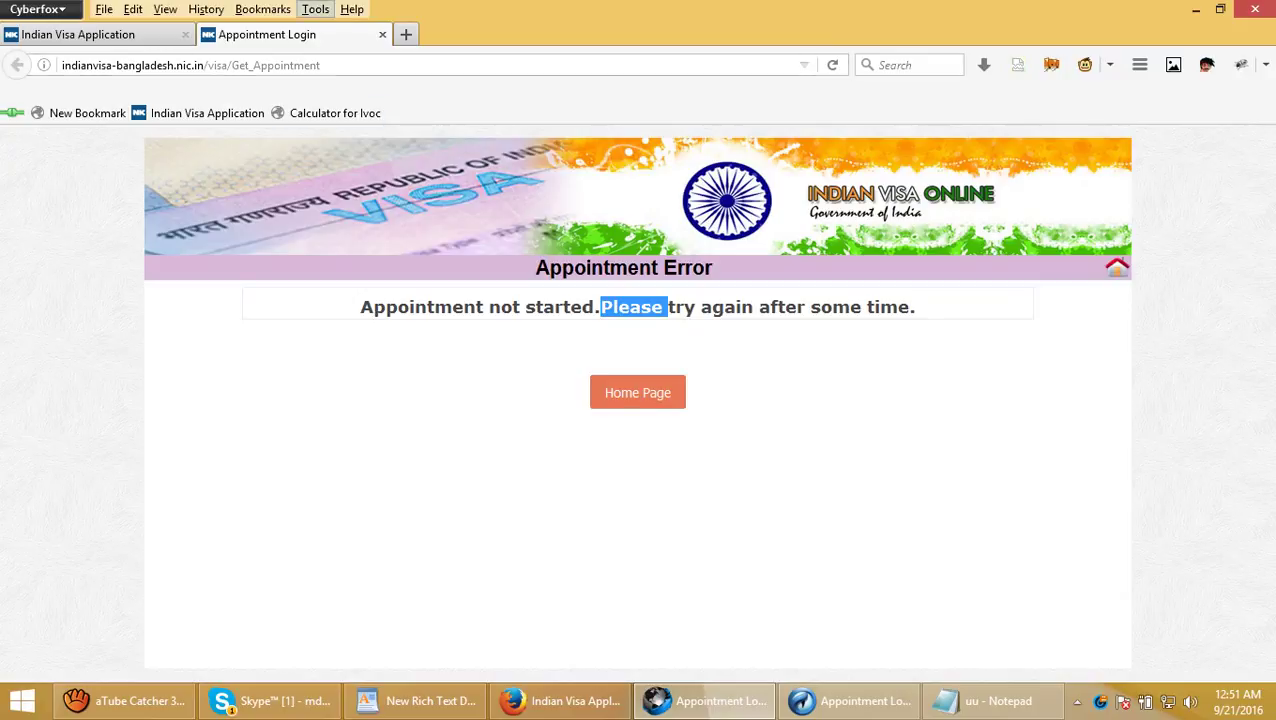
click(382, 34)
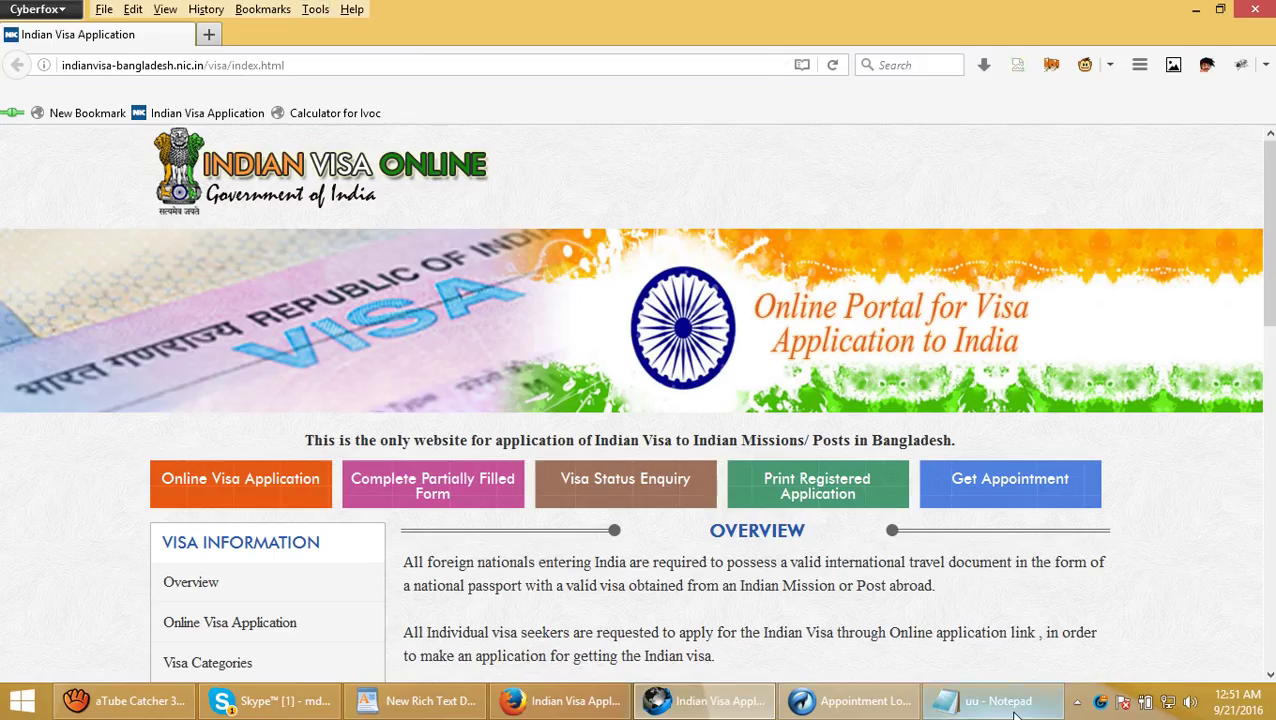
Step: Copy the selected applicant data from the Notepad notes
click(995, 700)
right_click(219, 188)
click(265, 246)
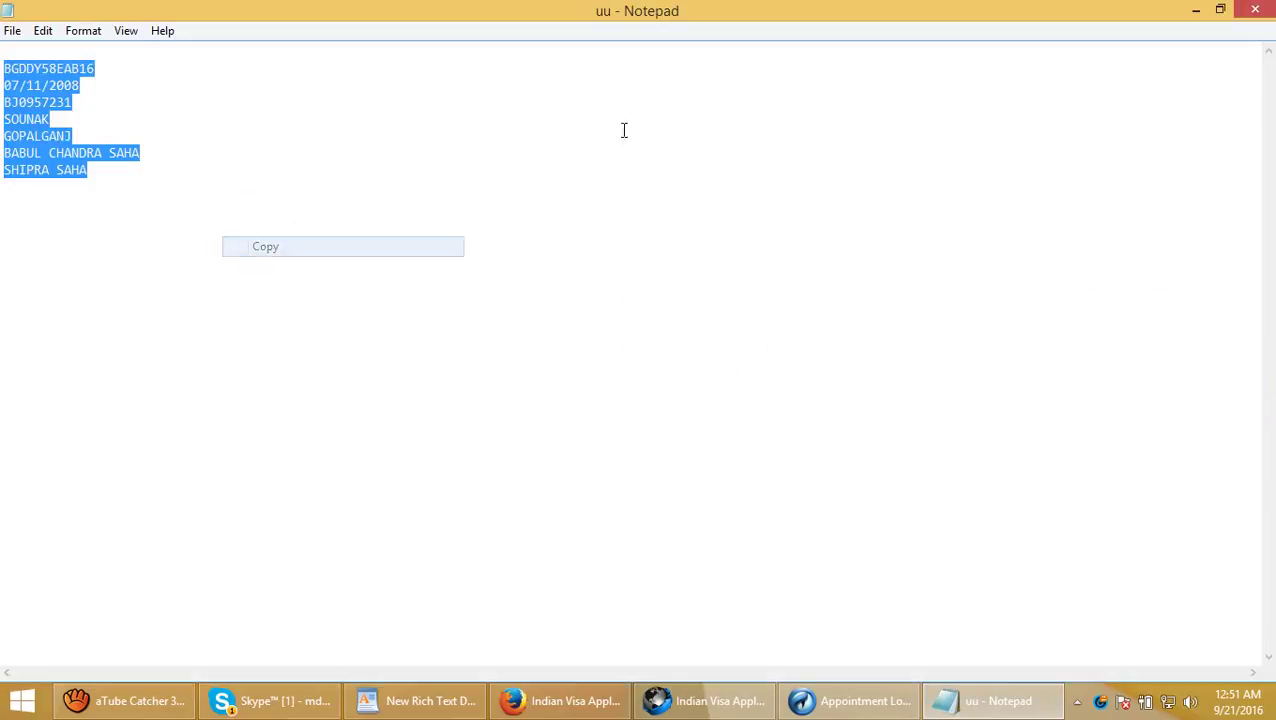
click(1196, 9)
Step: Open InFormEnter's options from Tools > Add-ons and delete all old profile lines
click(315, 9)
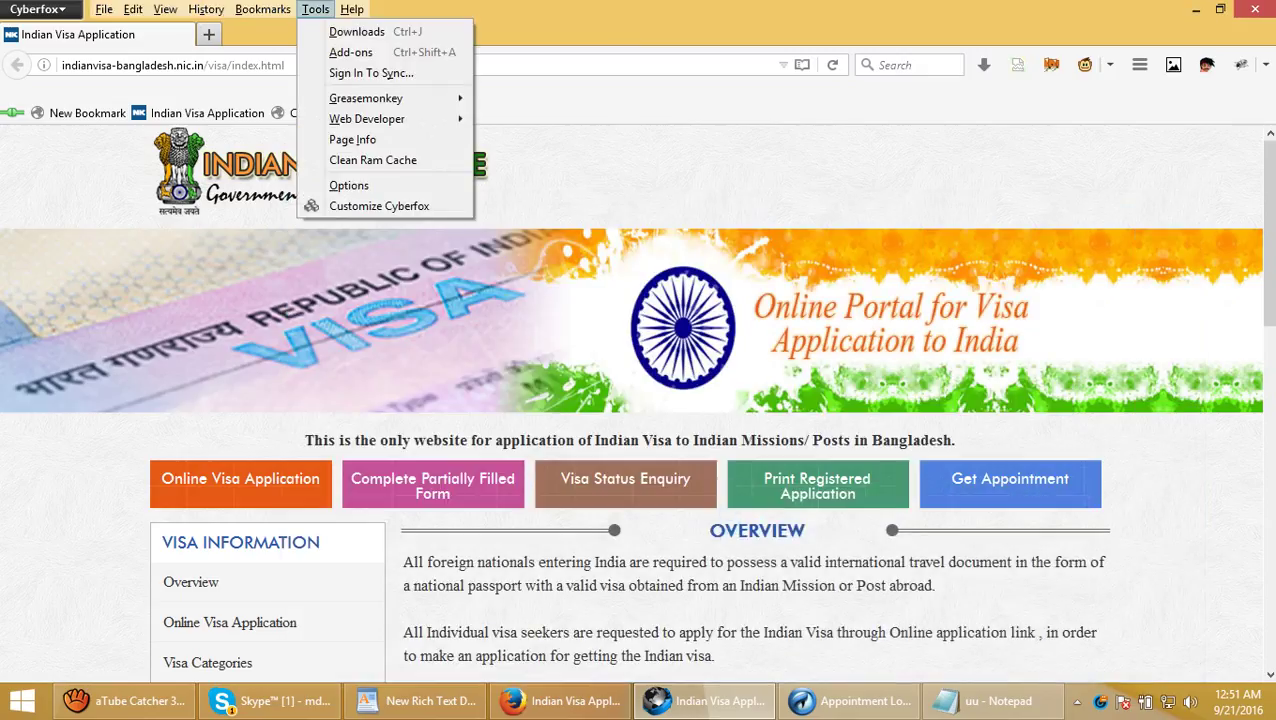
click(356, 53)
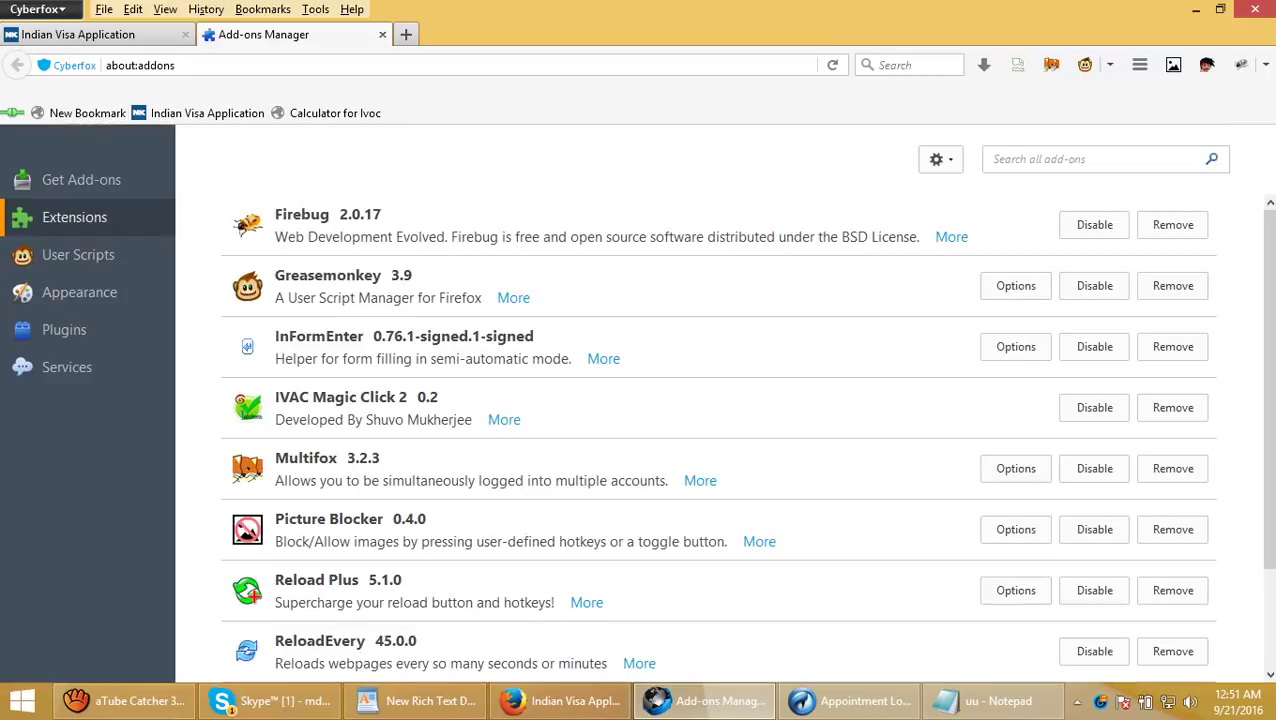
click(718, 347)
click(1015, 346)
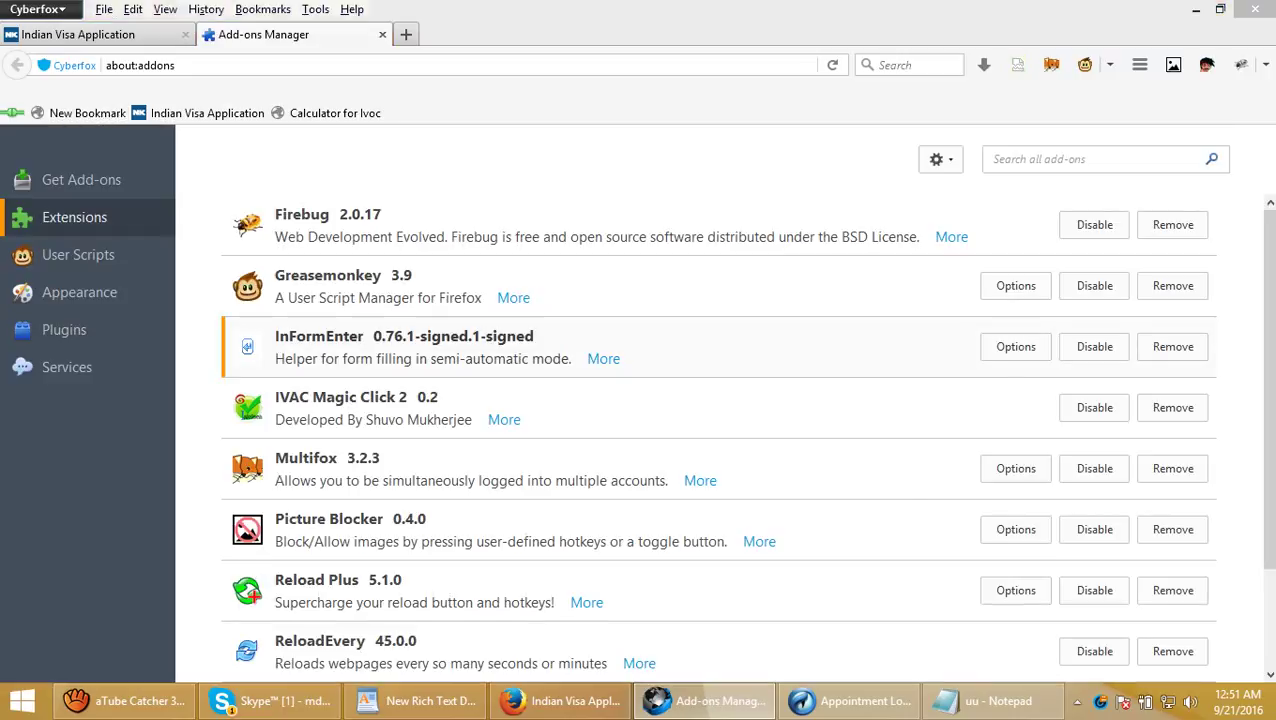
right_click(575, 335)
click(628, 459)
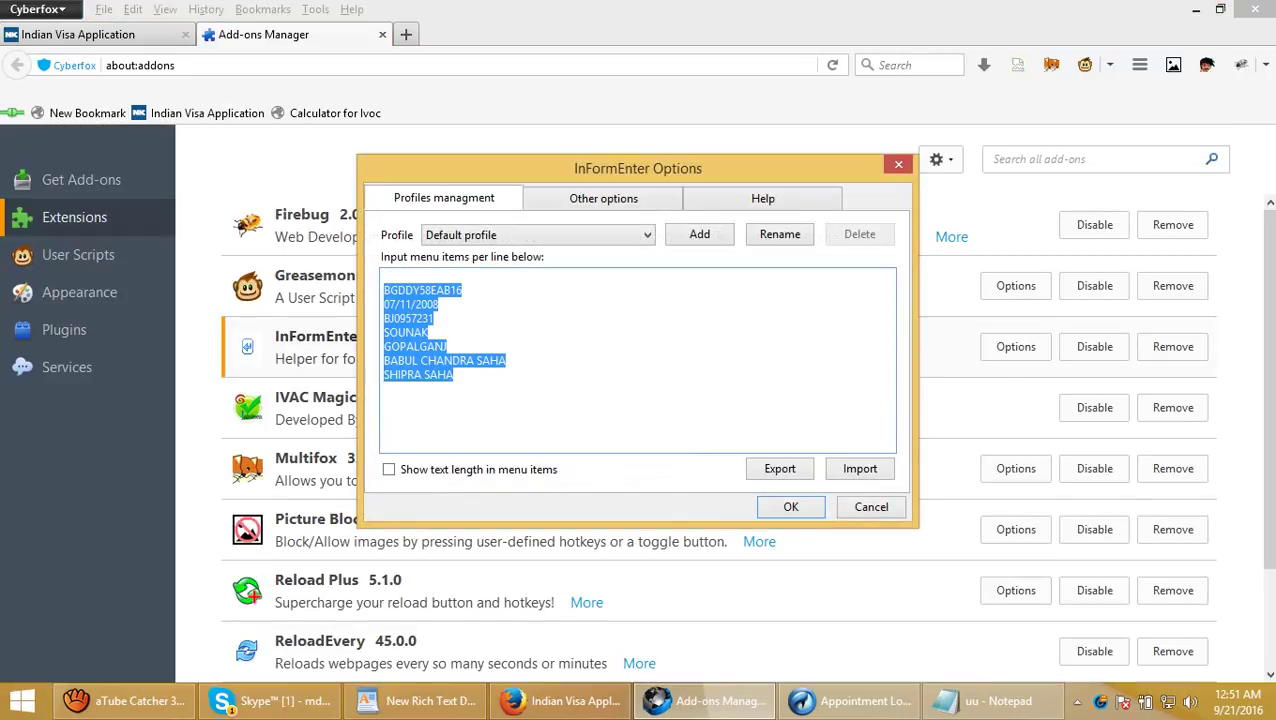
right_click(479, 297)
key(Escape)
right_click(527, 281)
key(Escape)
key(Delete)
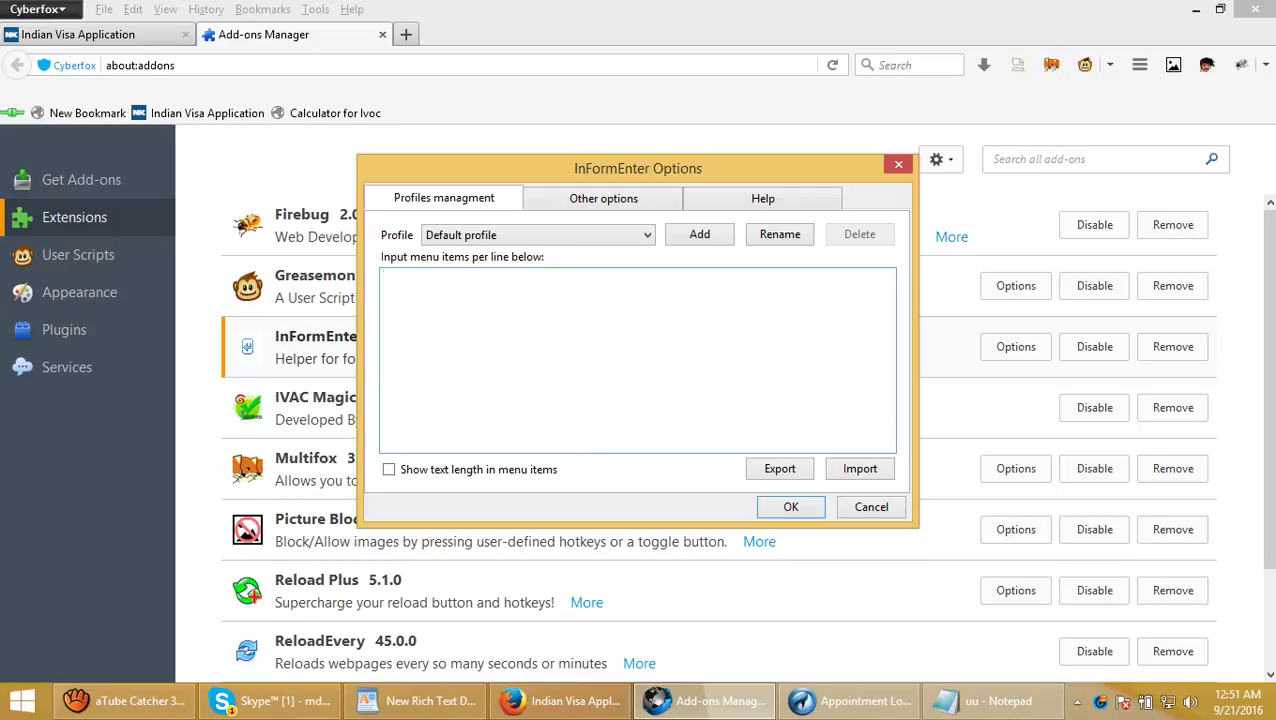
Step: Paste the seven applicant lines into the default profile, save with OK, and close Add-ons Manager
right_click(484, 369)
click(522, 451)
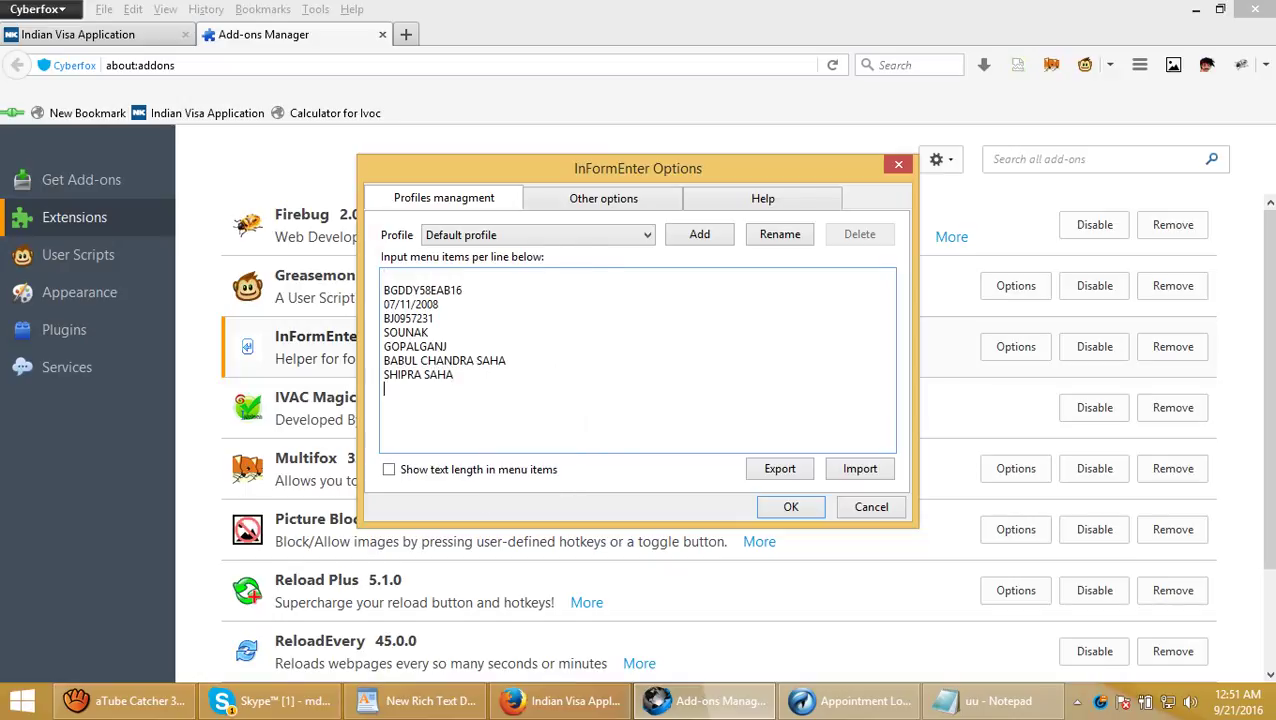
click(790, 507)
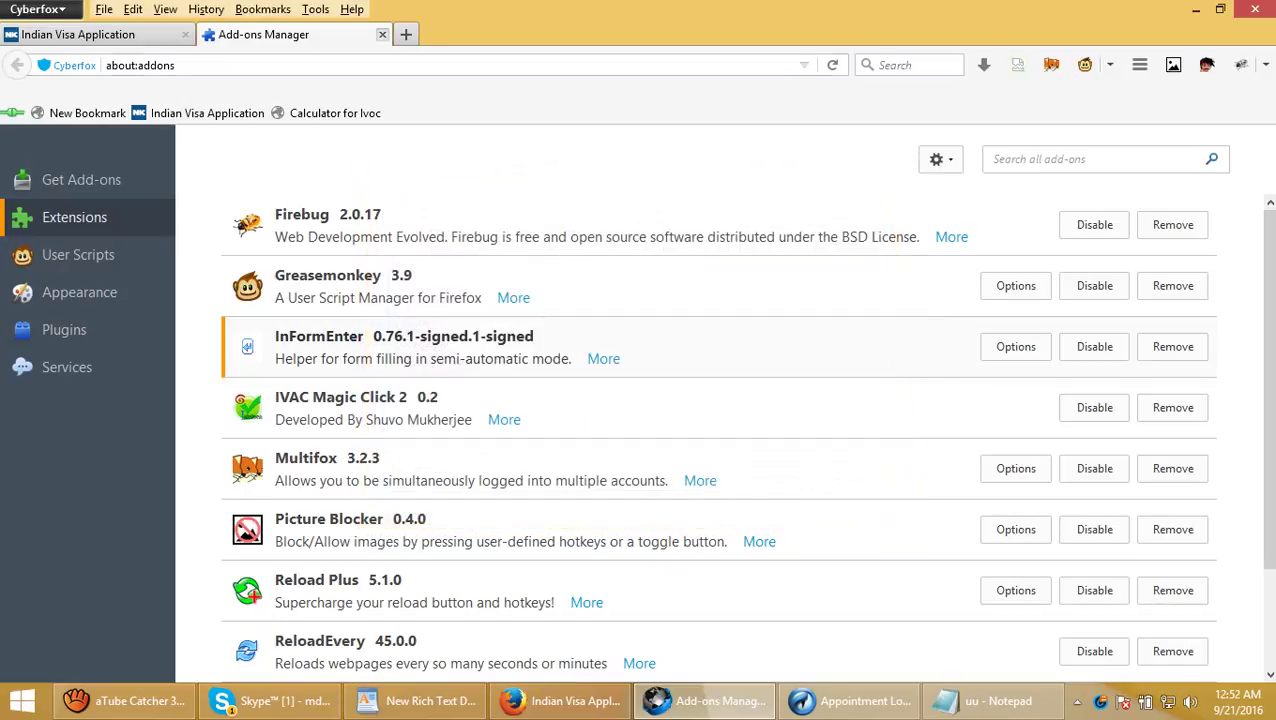
key(ctrl+w)
click(575, 701)
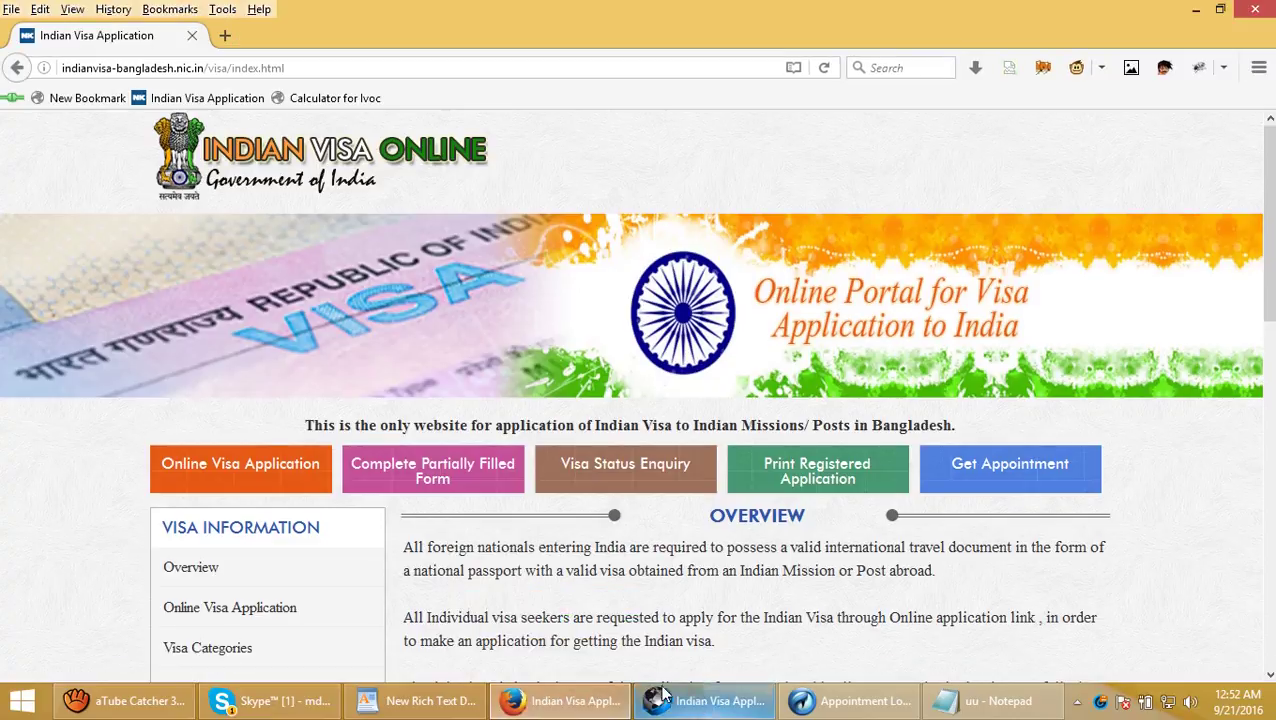
click(797, 709)
Step: Bring Firefox to the front and reload the Indian Visa home page with F5
click(389, 35)
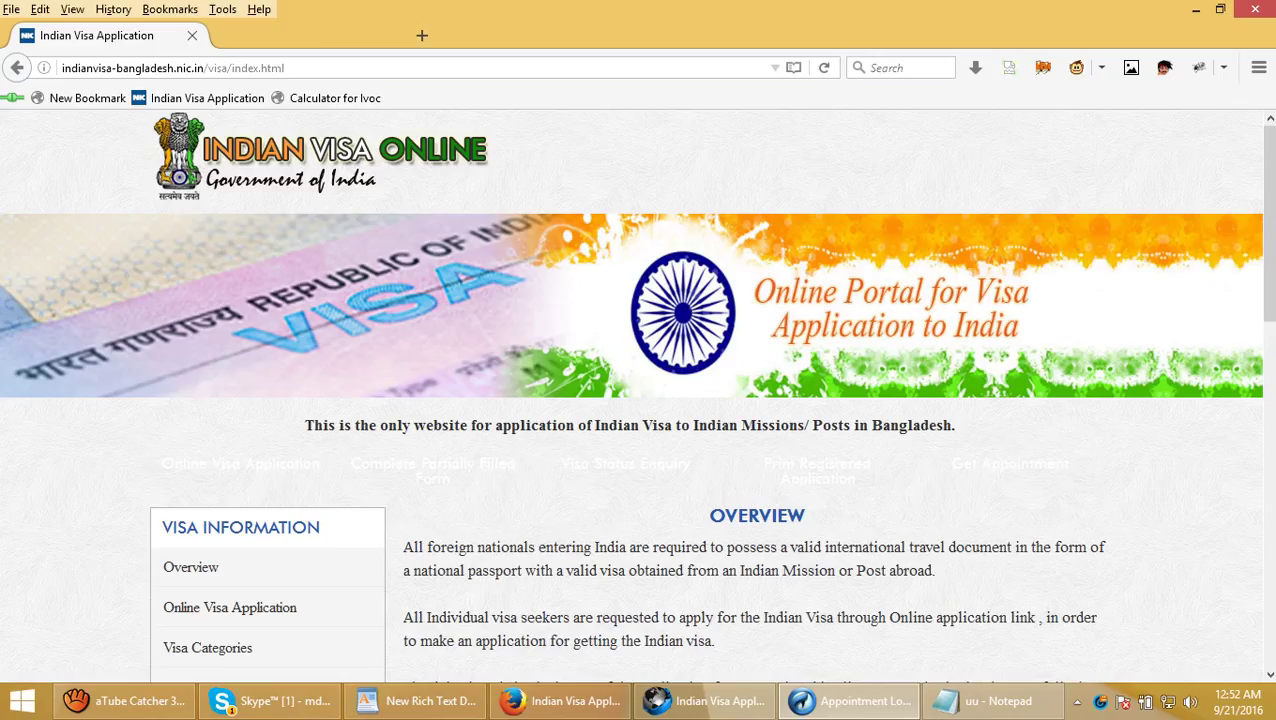
click(222, 9)
click(222, 9)
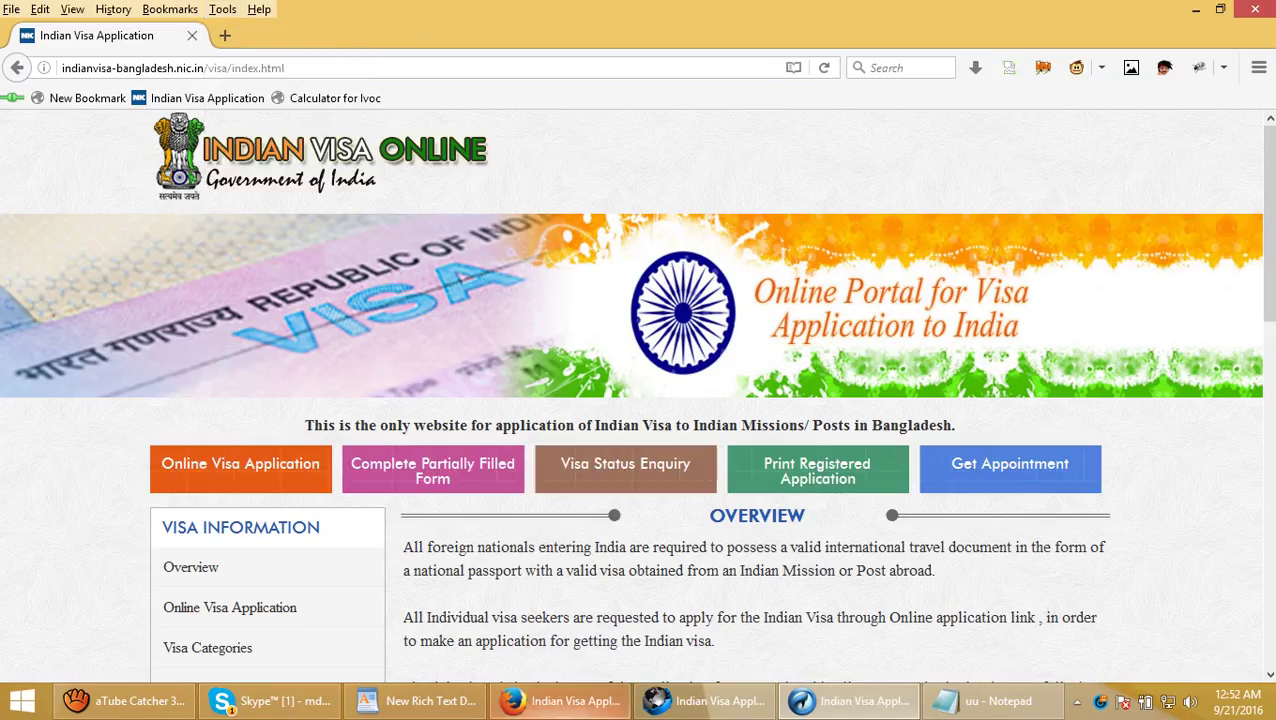
click(560, 711)
click(431, 4)
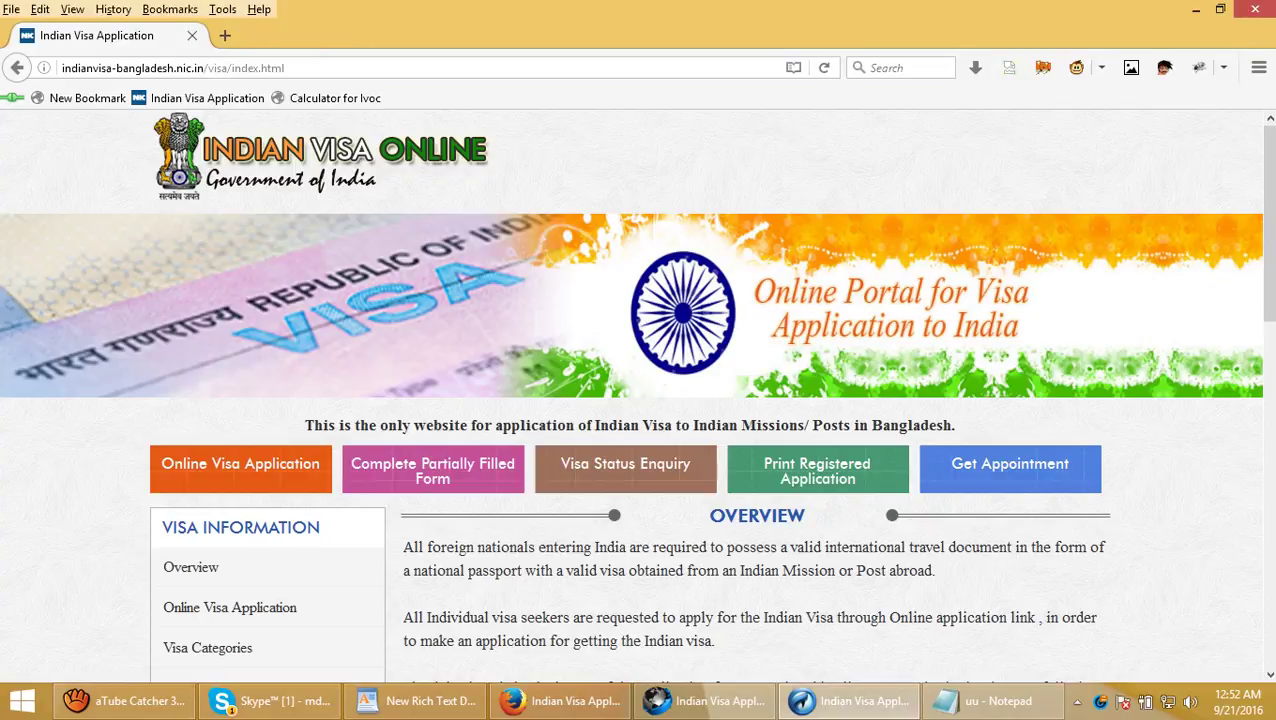
click(562, 704)
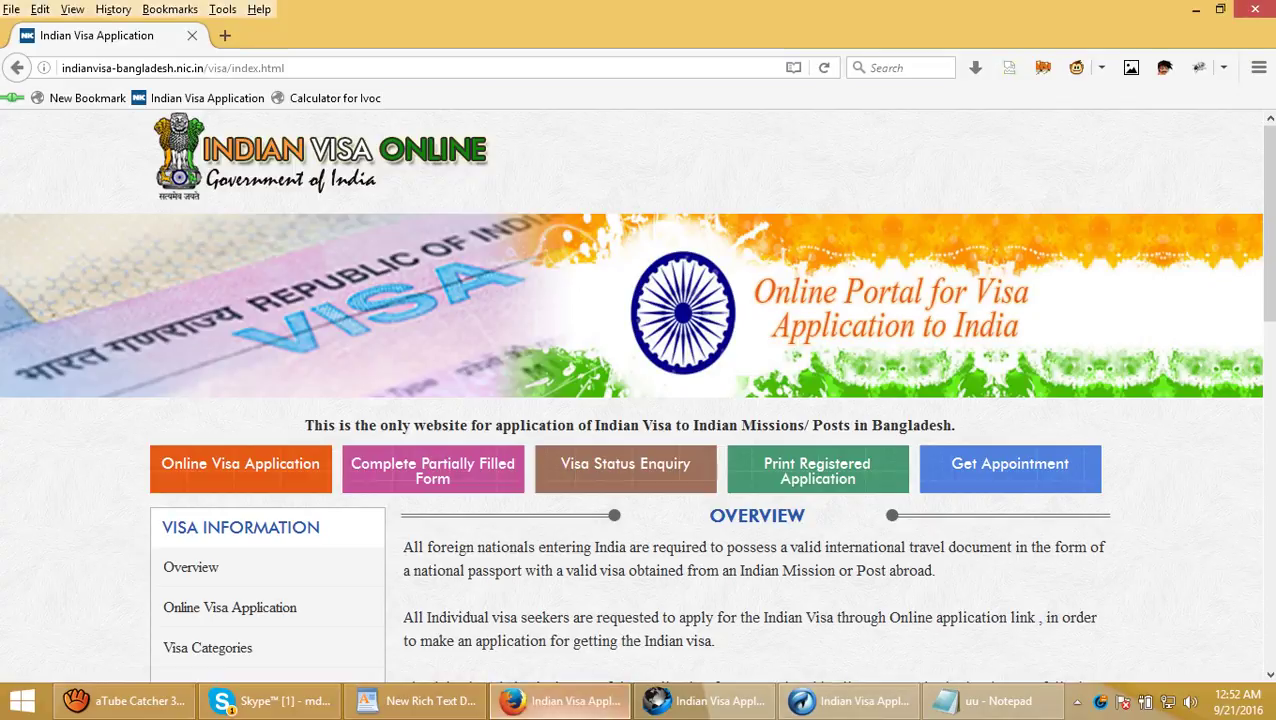
key(F5)
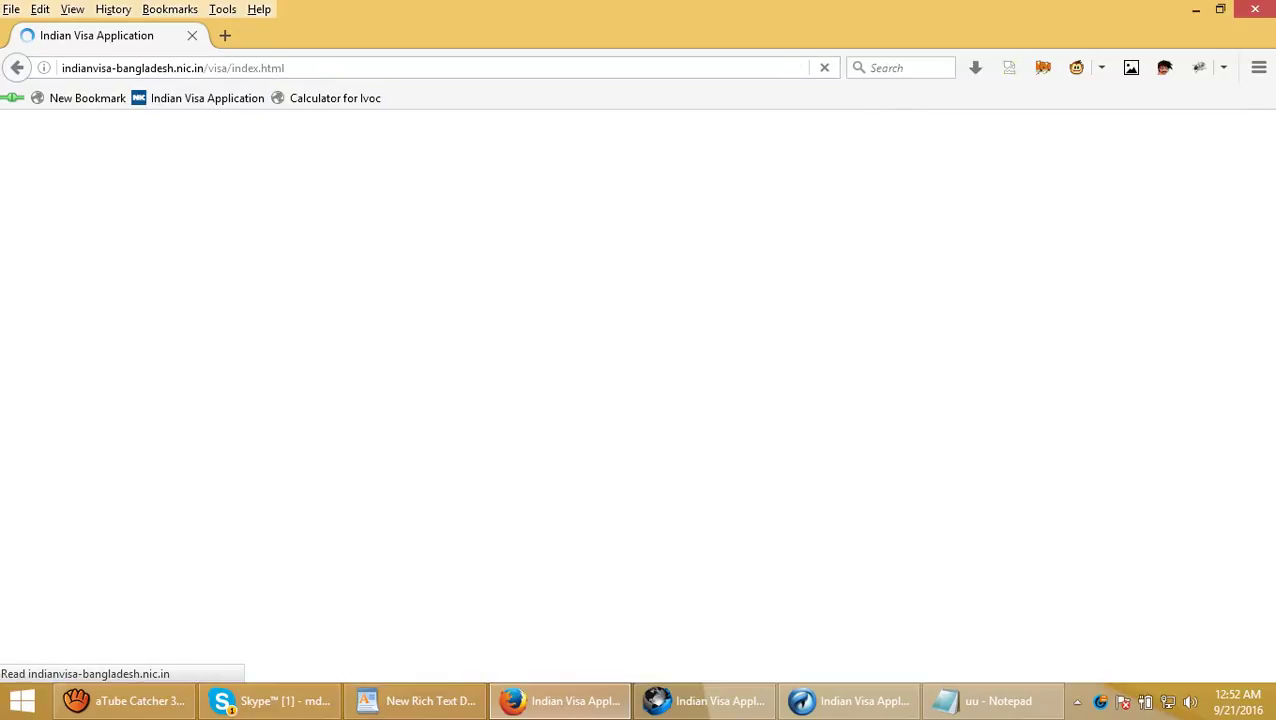
Step: Revisit the Indian Visa Application page in Cyberfox and launch Teletalk 3G from the tray
click(708, 700)
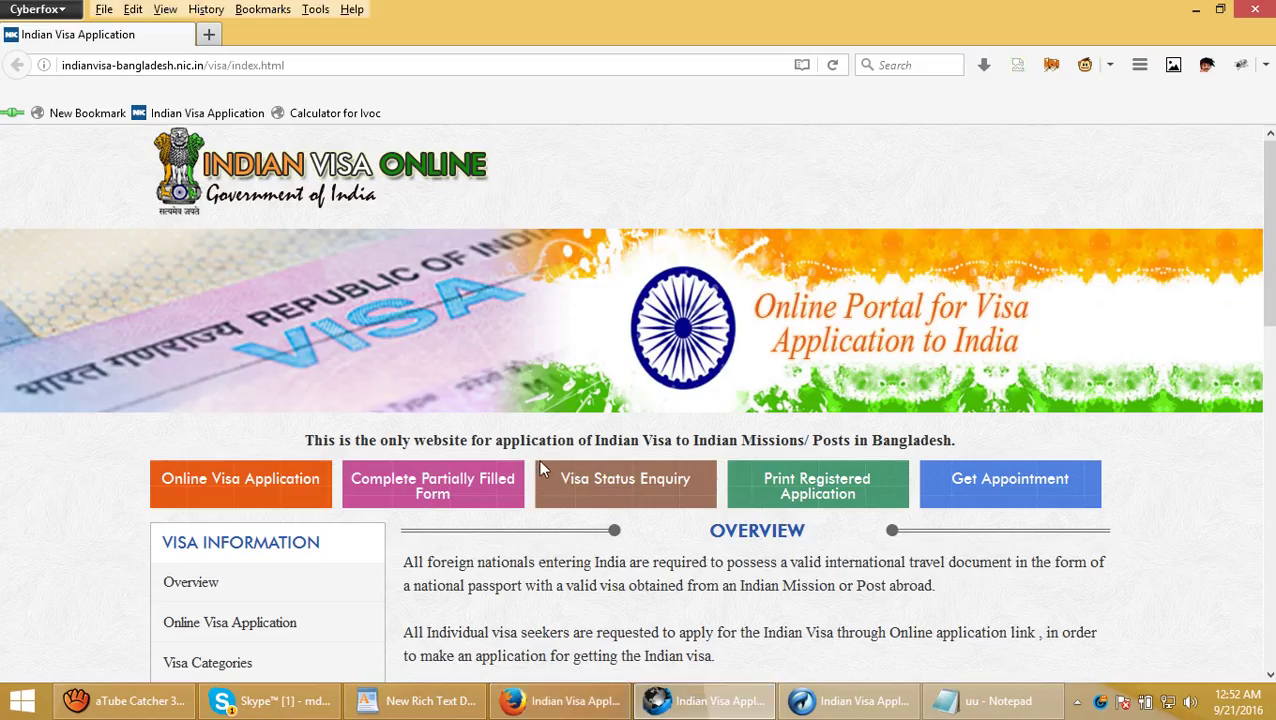
click(433, 486)
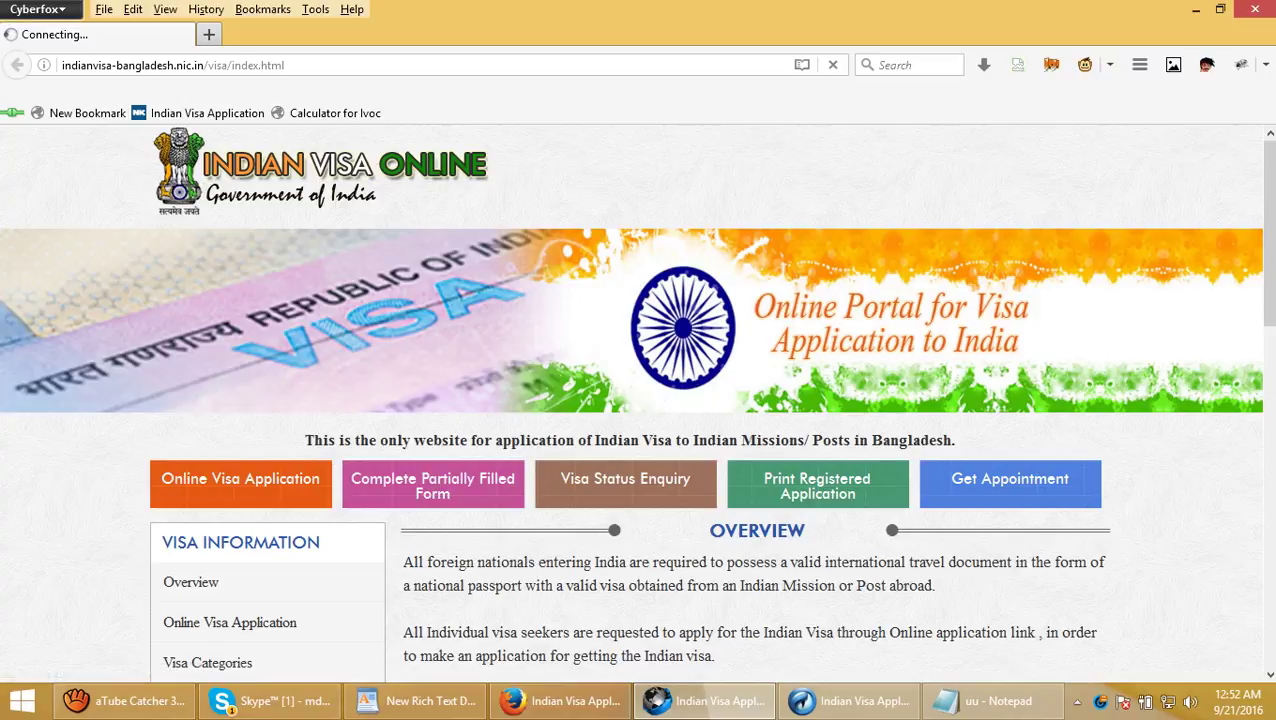
click(199, 113)
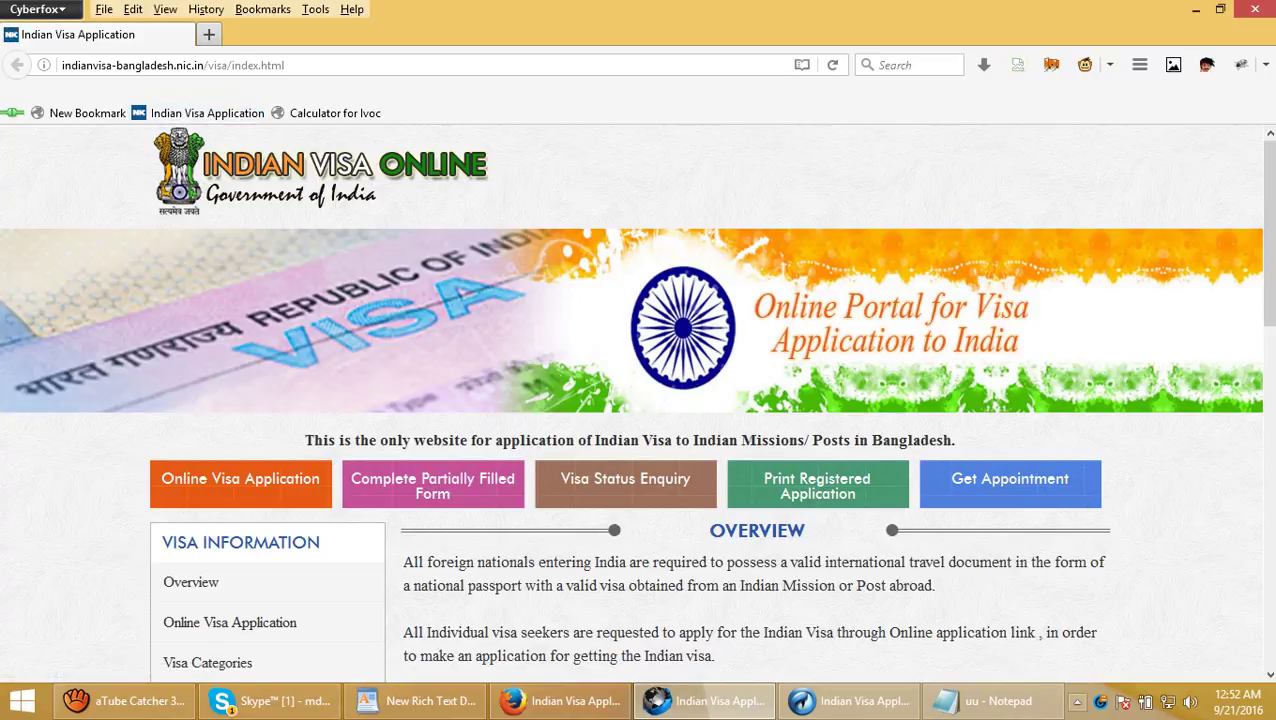
click(1077, 701)
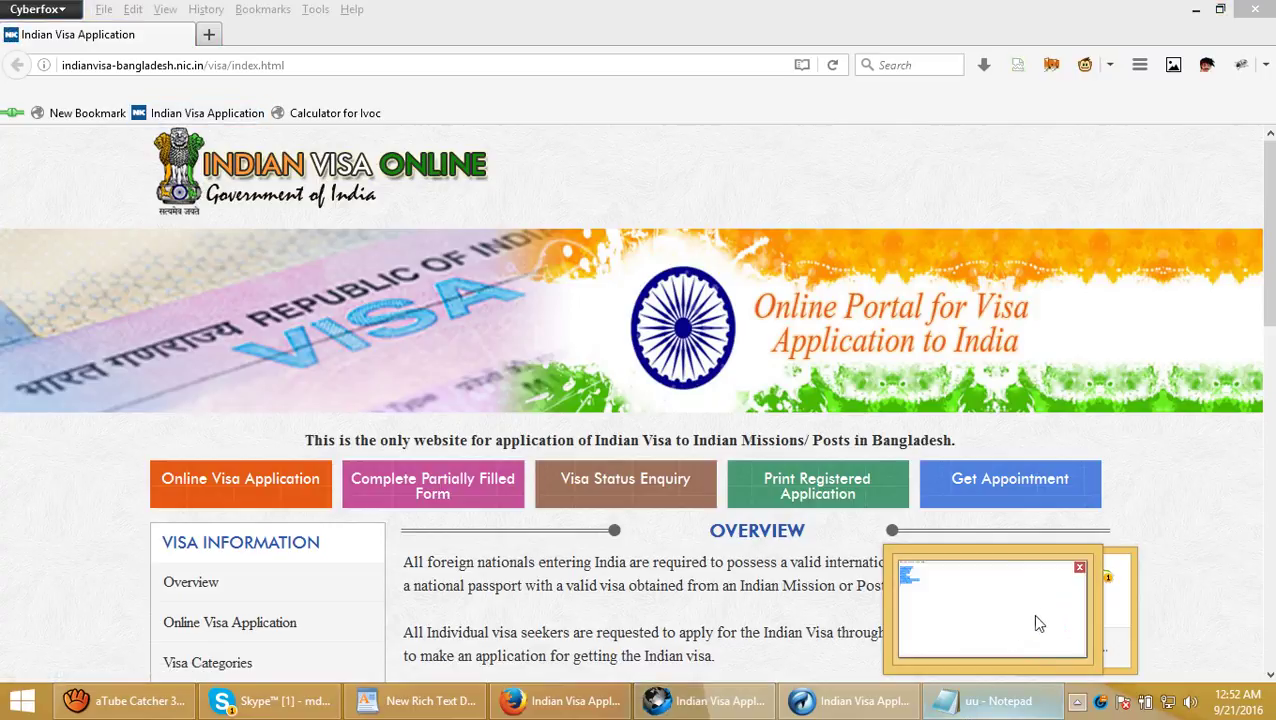
click(1075, 580)
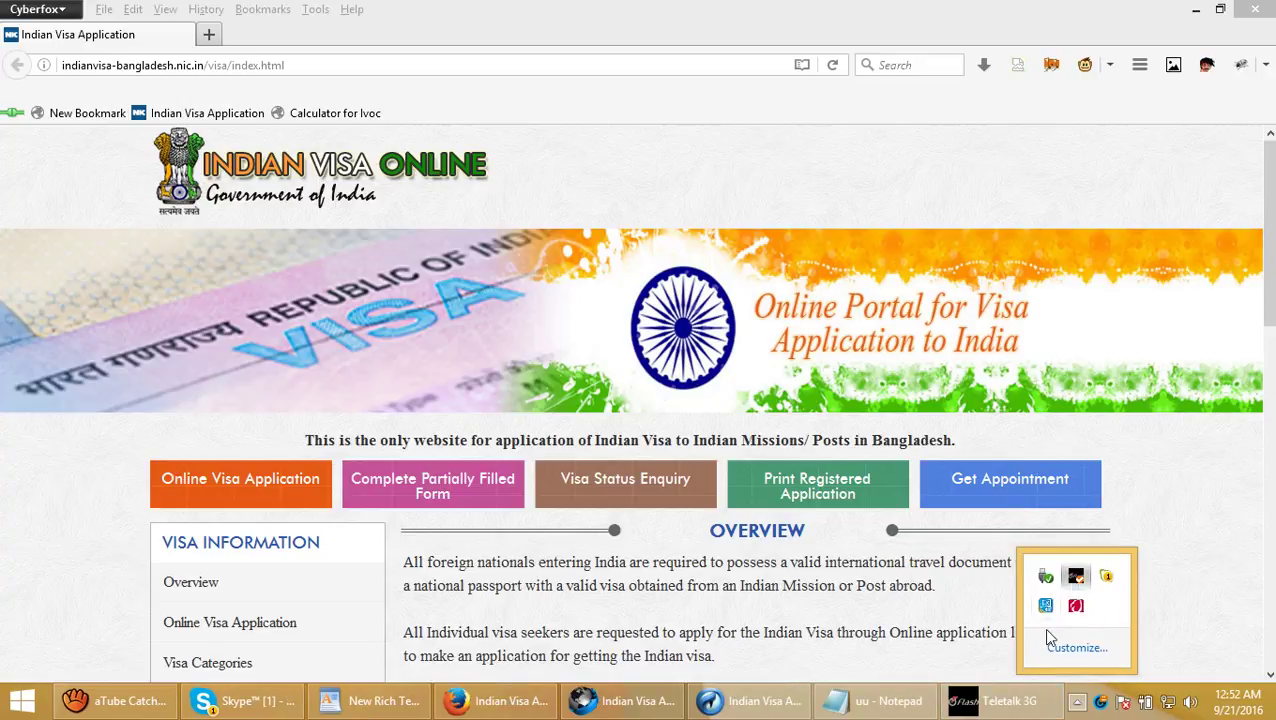
Step: Reconnect the modem's mobile internet, hide its window, and reload the Indian Visa home page
click(838, 286)
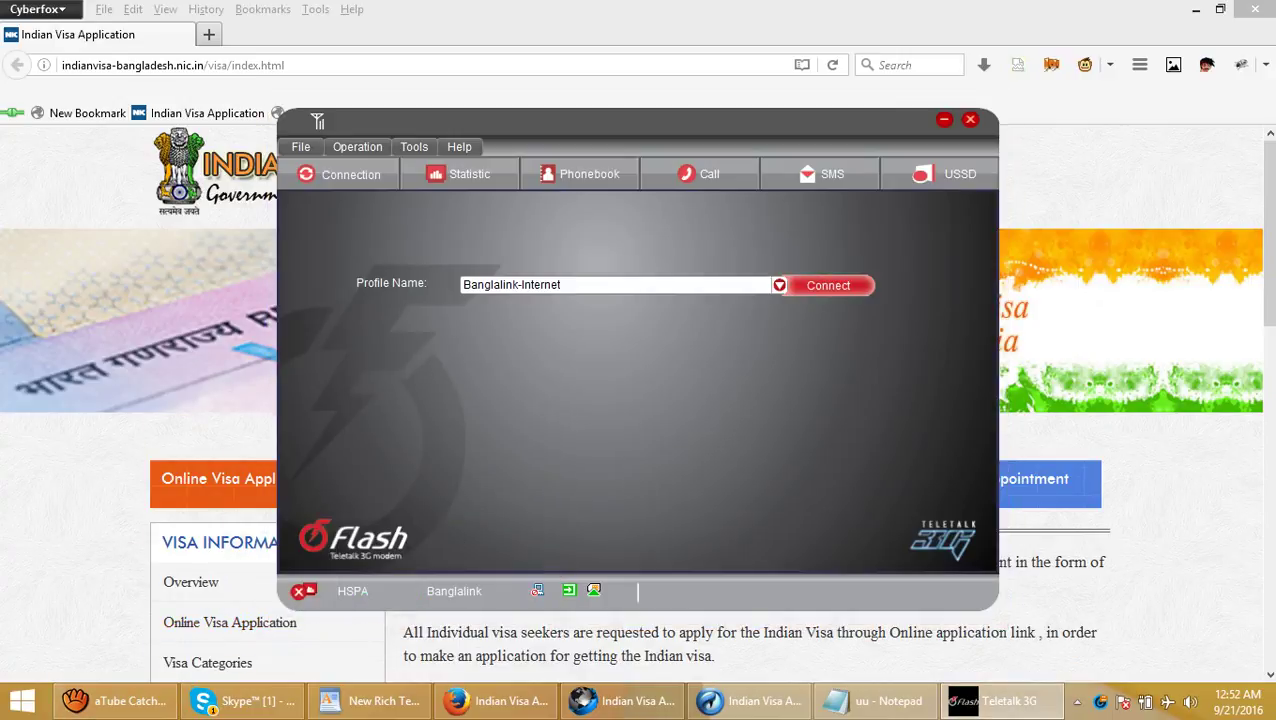
click(828, 286)
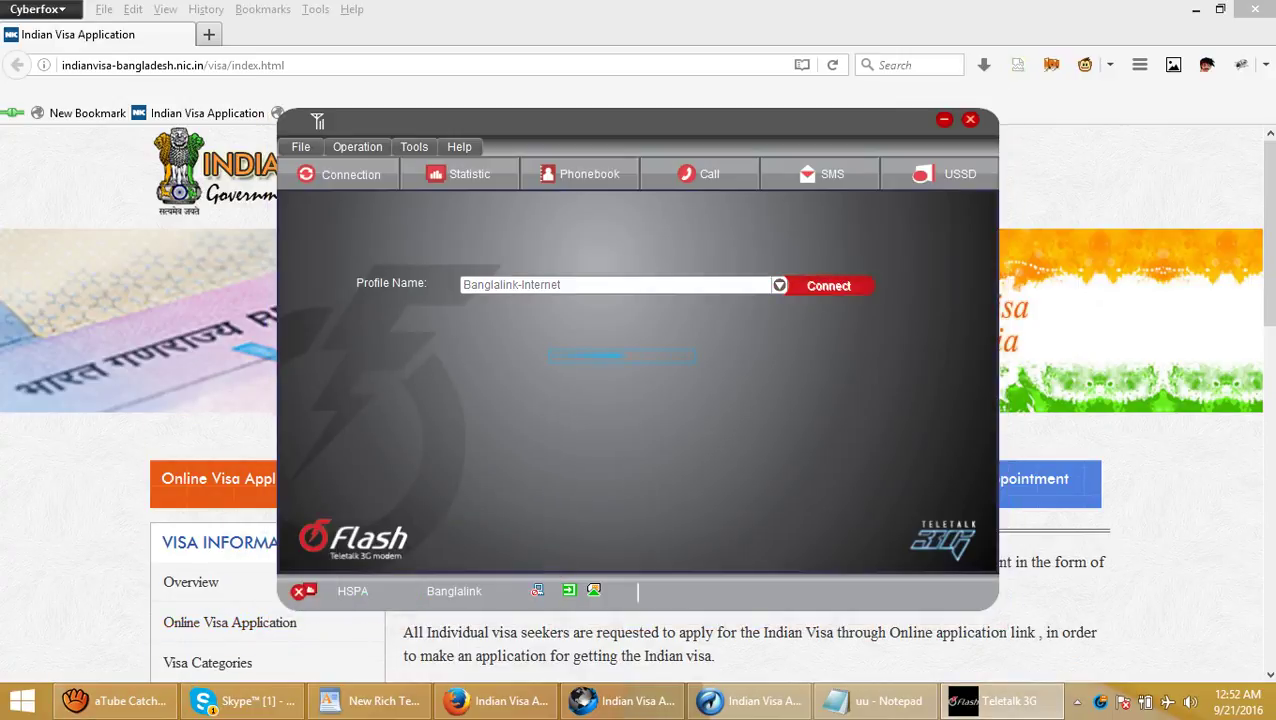
click(944, 119)
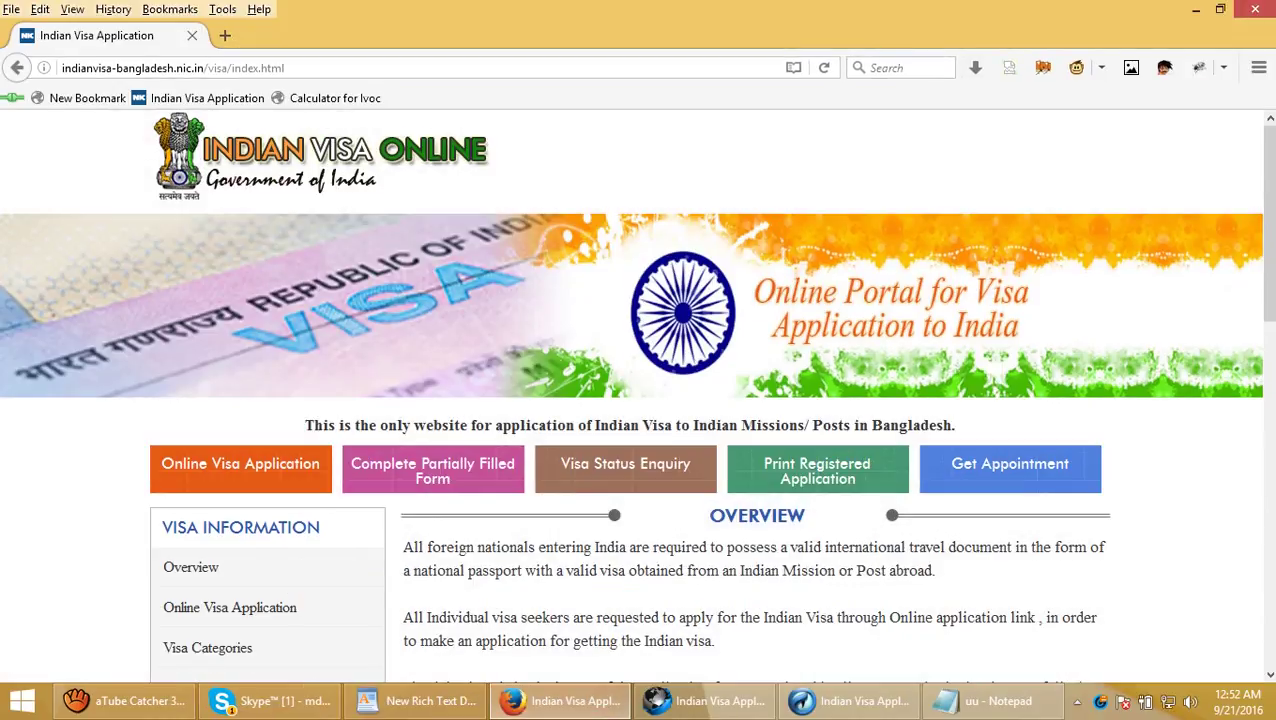
click(275, 162)
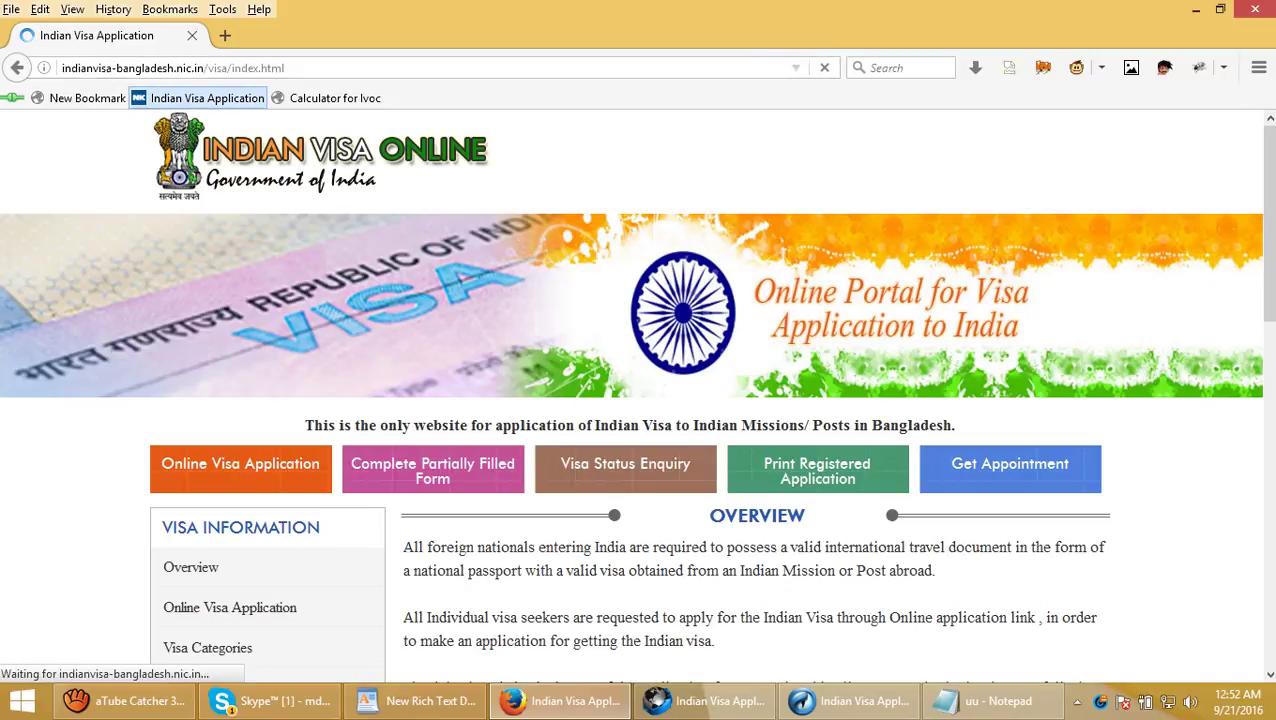
Step: Hide the modem window and open the Complete Partially Filled Form page in Cyberfox
click(1077, 702)
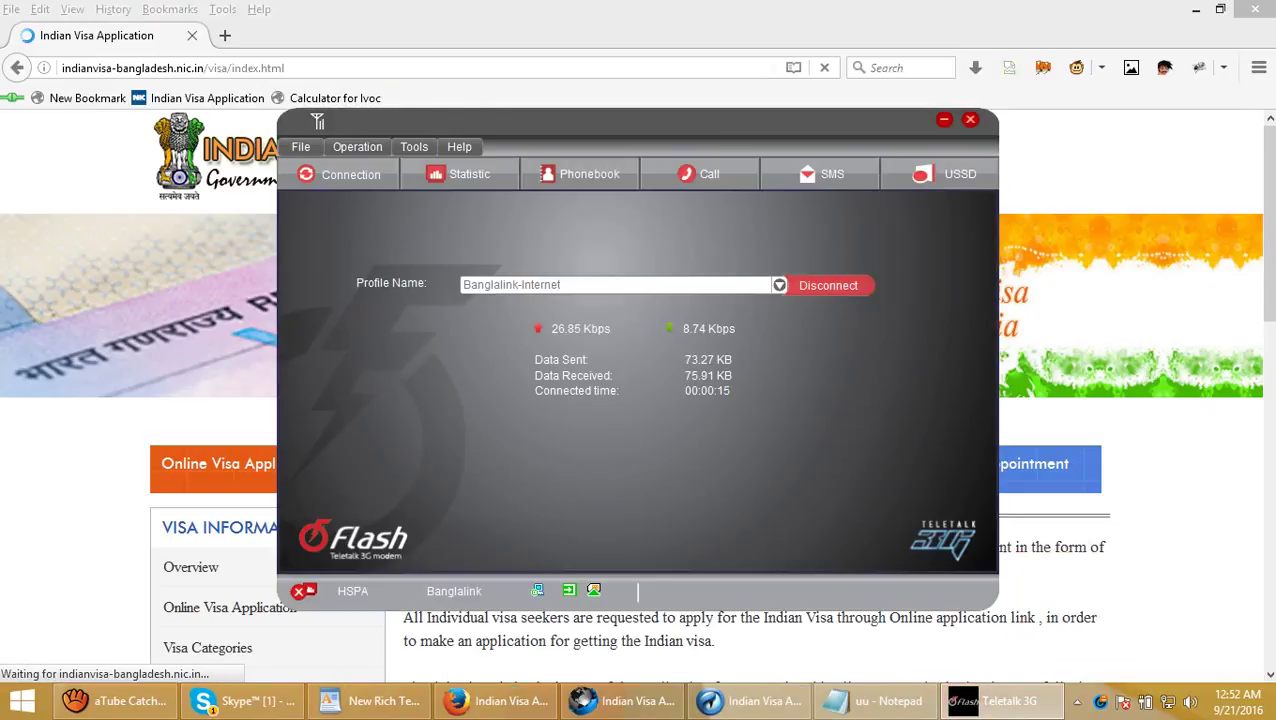
click(944, 120)
click(622, 701)
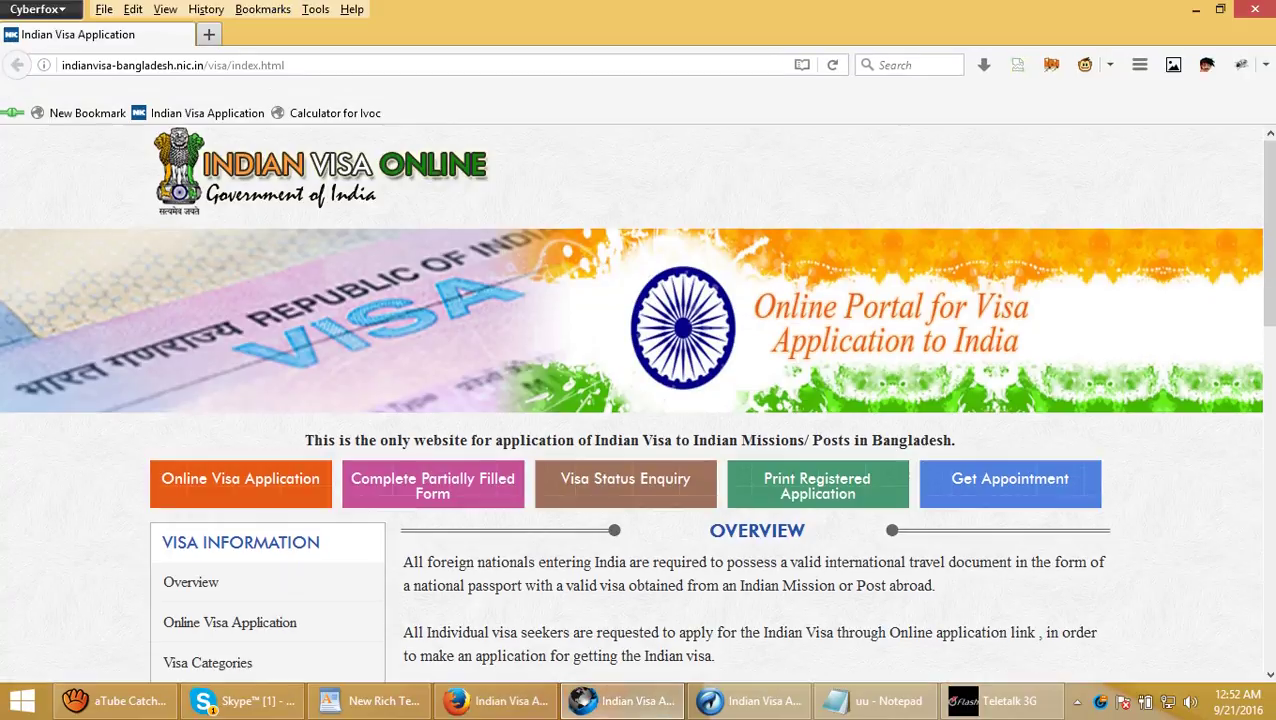
click(433, 486)
mouse_move(1110, 697)
triple_click(870, 585)
click(870, 586)
Step: Locate the Teletalk 3G modem among background apps, bring up its window, then hide it
click(458, 703)
click(1049, 703)
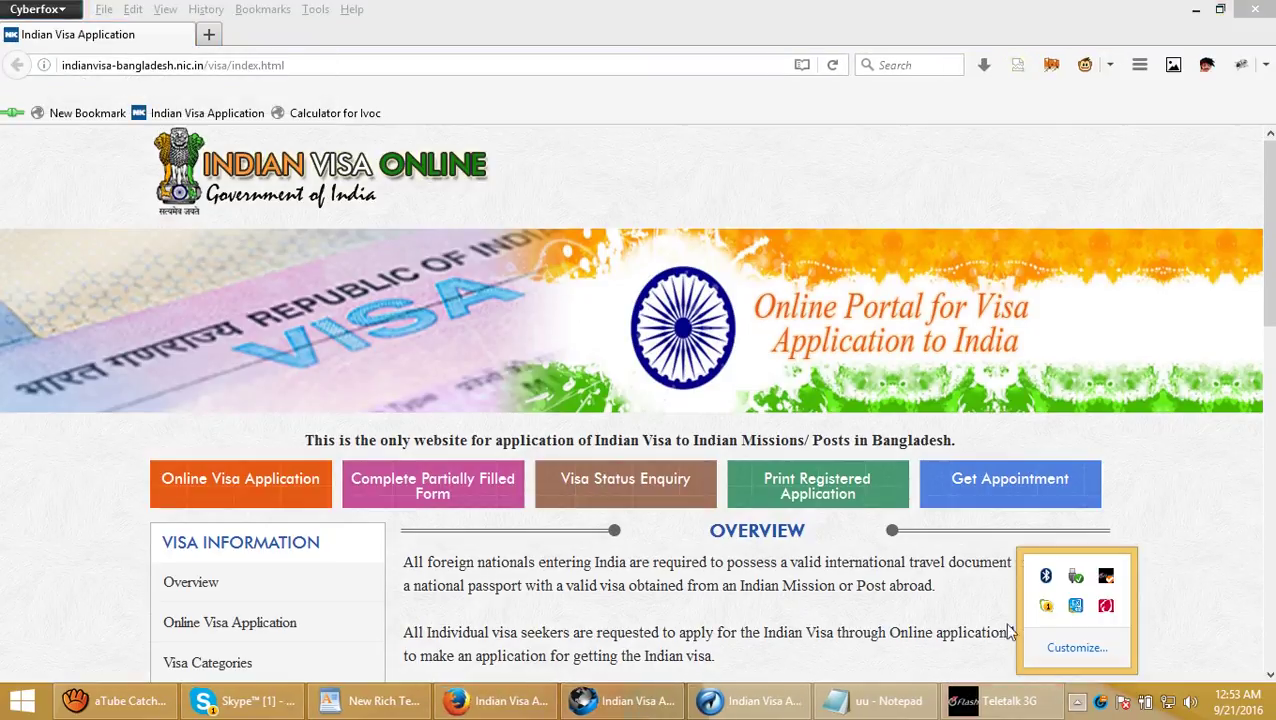
click(970, 592)
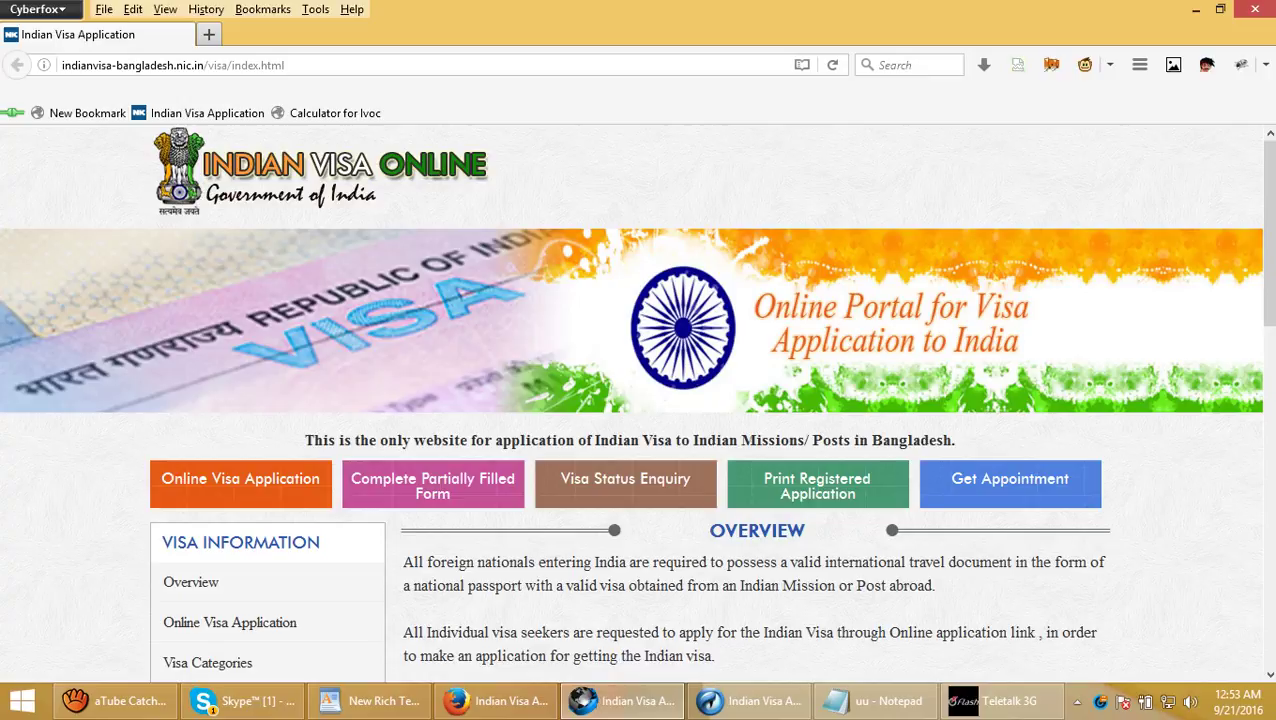
click(995, 701)
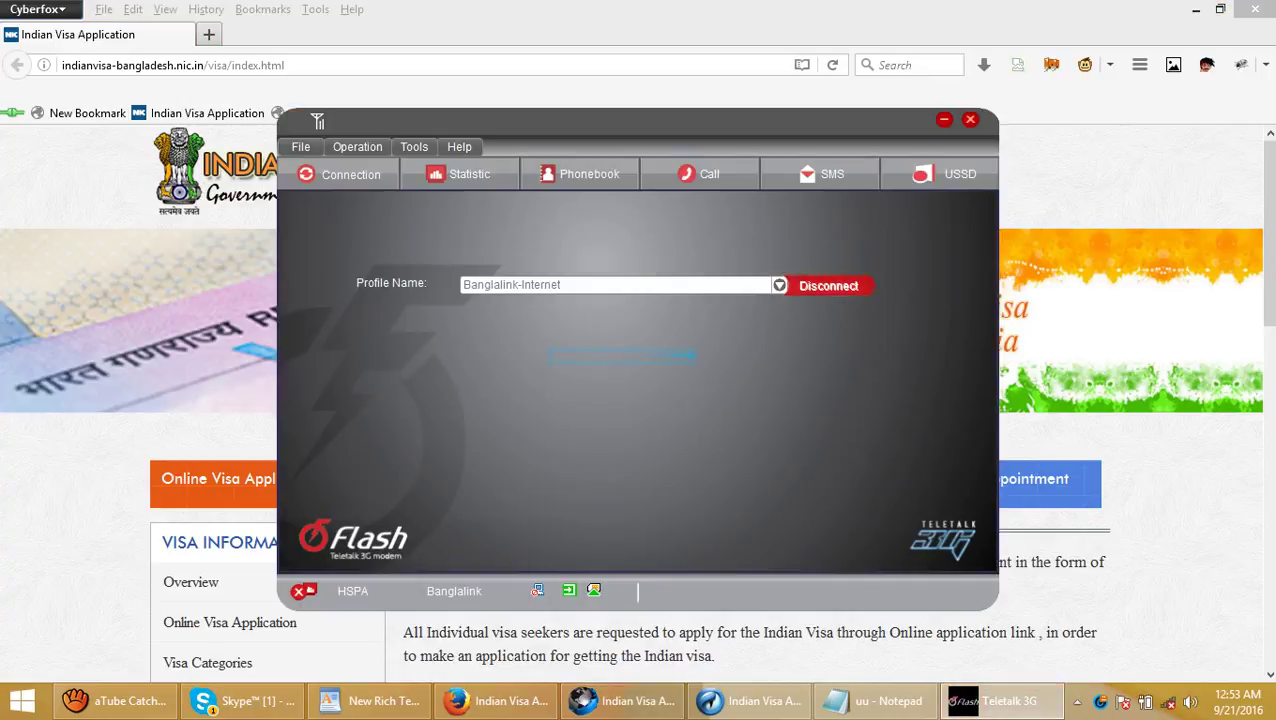
click(944, 119)
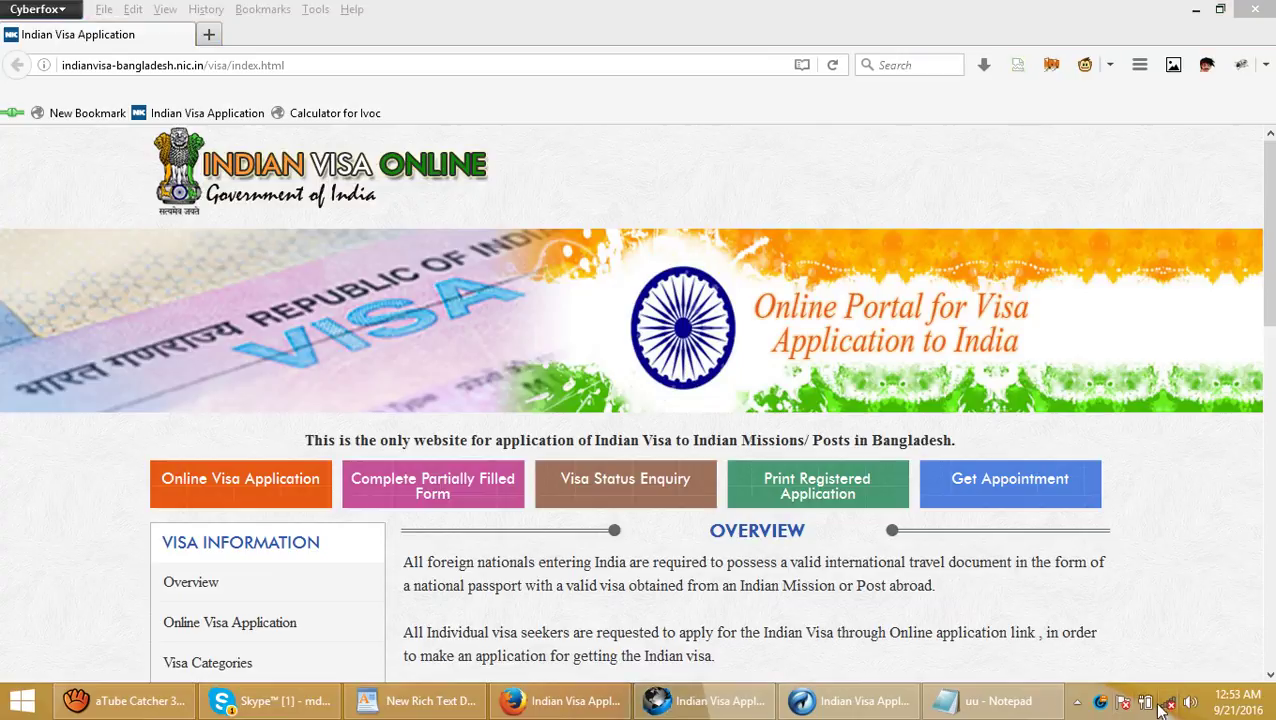
Step: Connect to the mHotspot Wi-Fi network from the tray networks list, then close the panel
click(1160, 707)
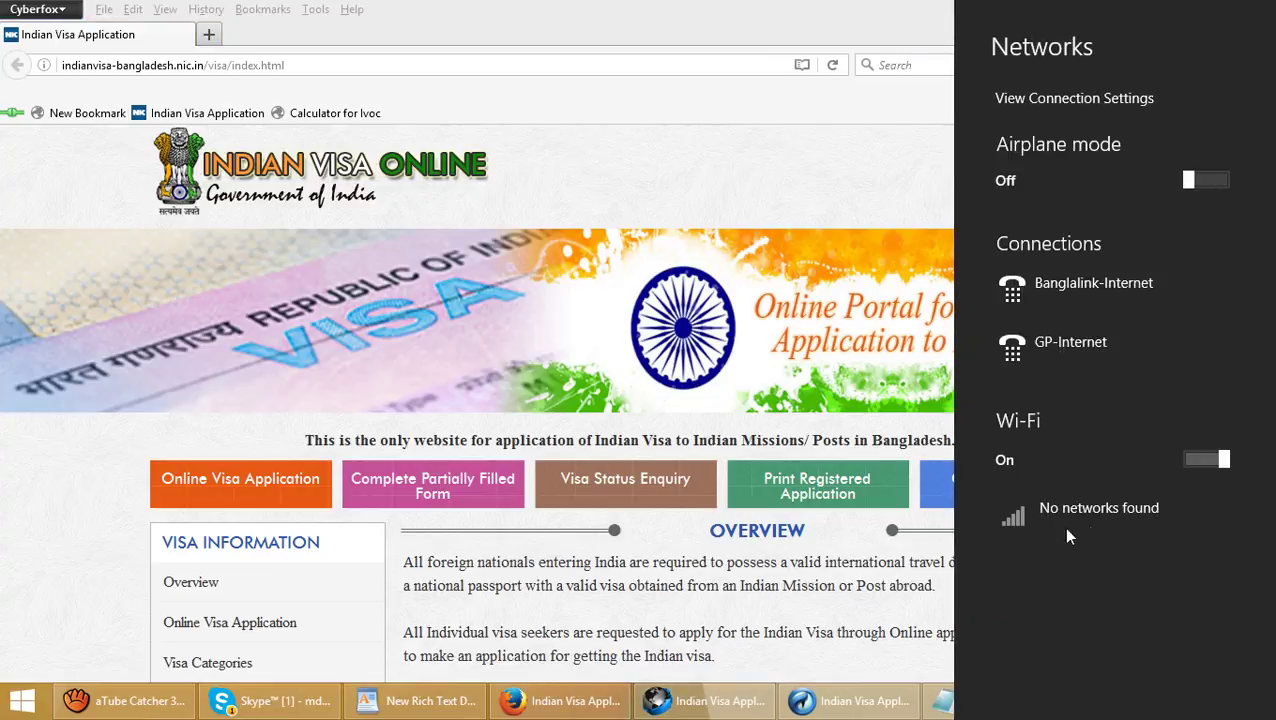
click(1064, 510)
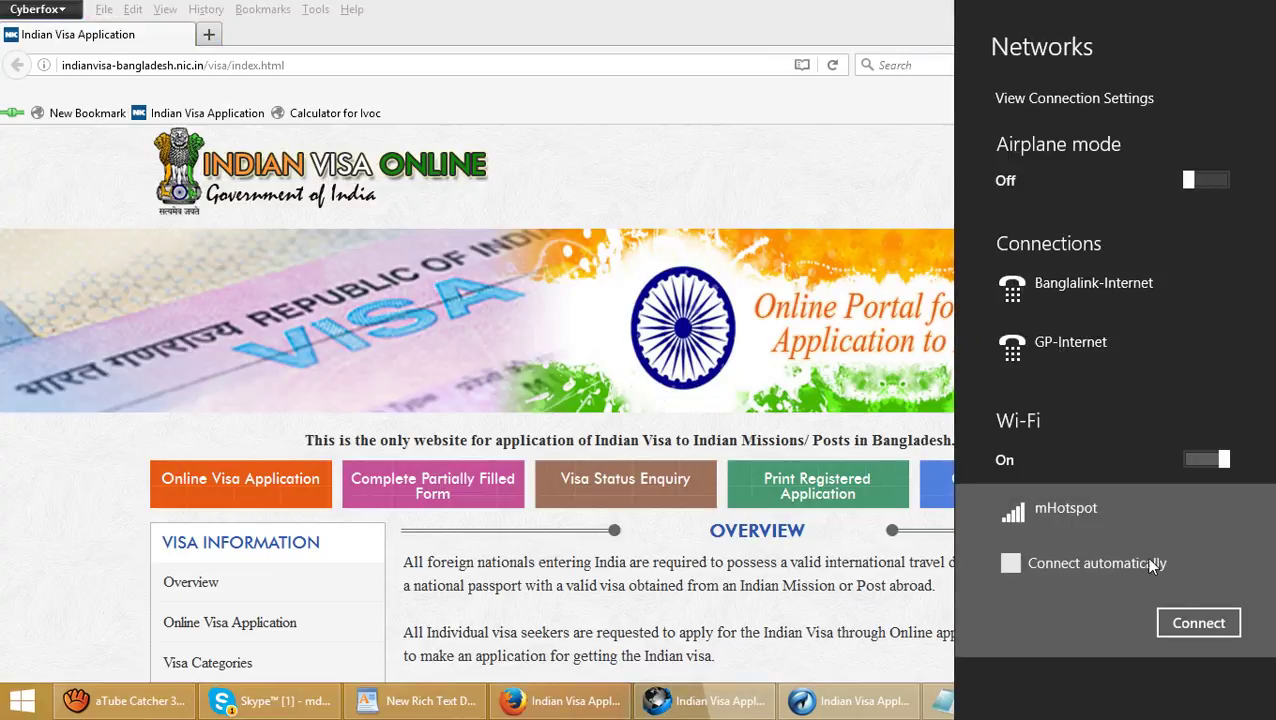
click(1192, 622)
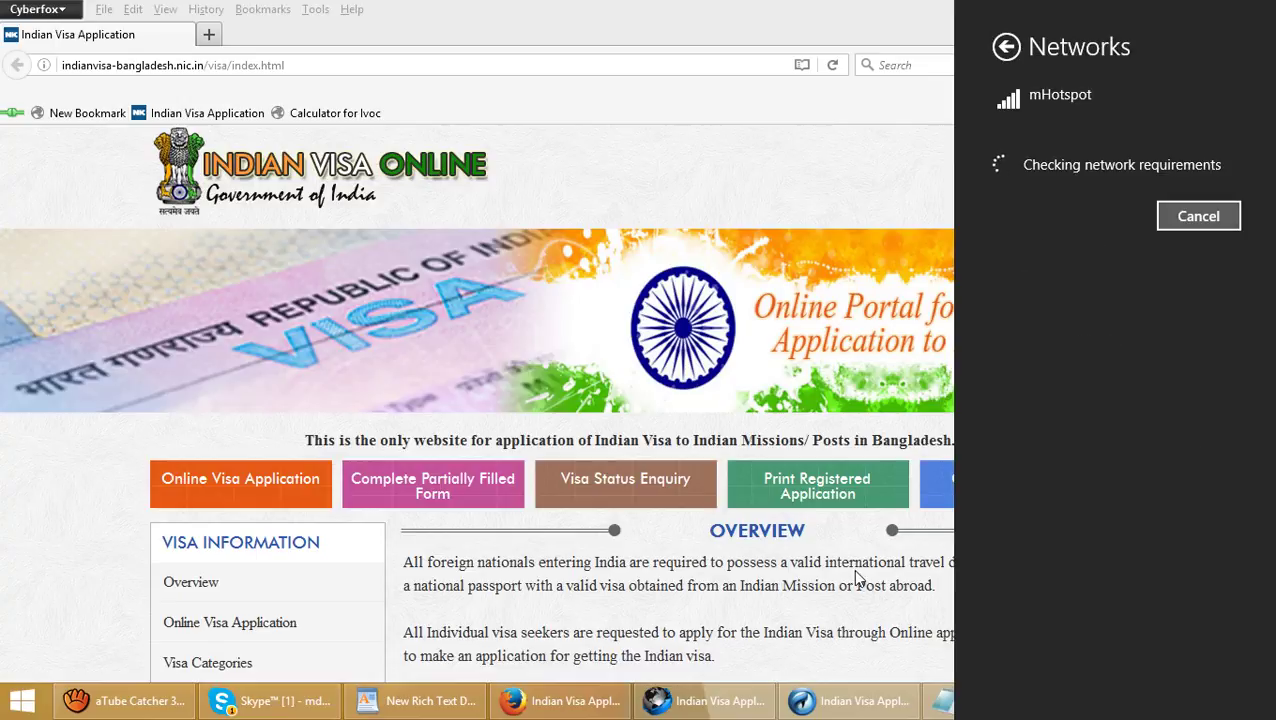
click(840, 545)
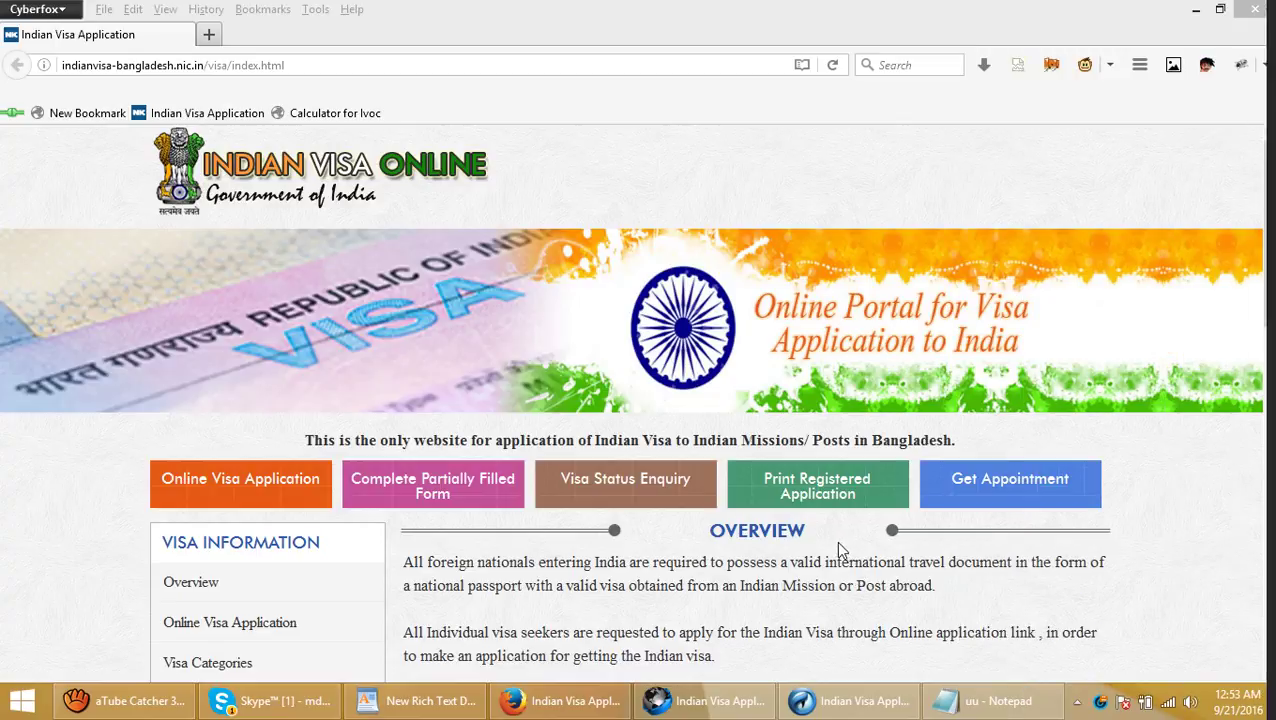
Step: Reload the visa page in Firefox and close Cyberfox's stalled connecting and Get Appointment tabs
click(548, 701)
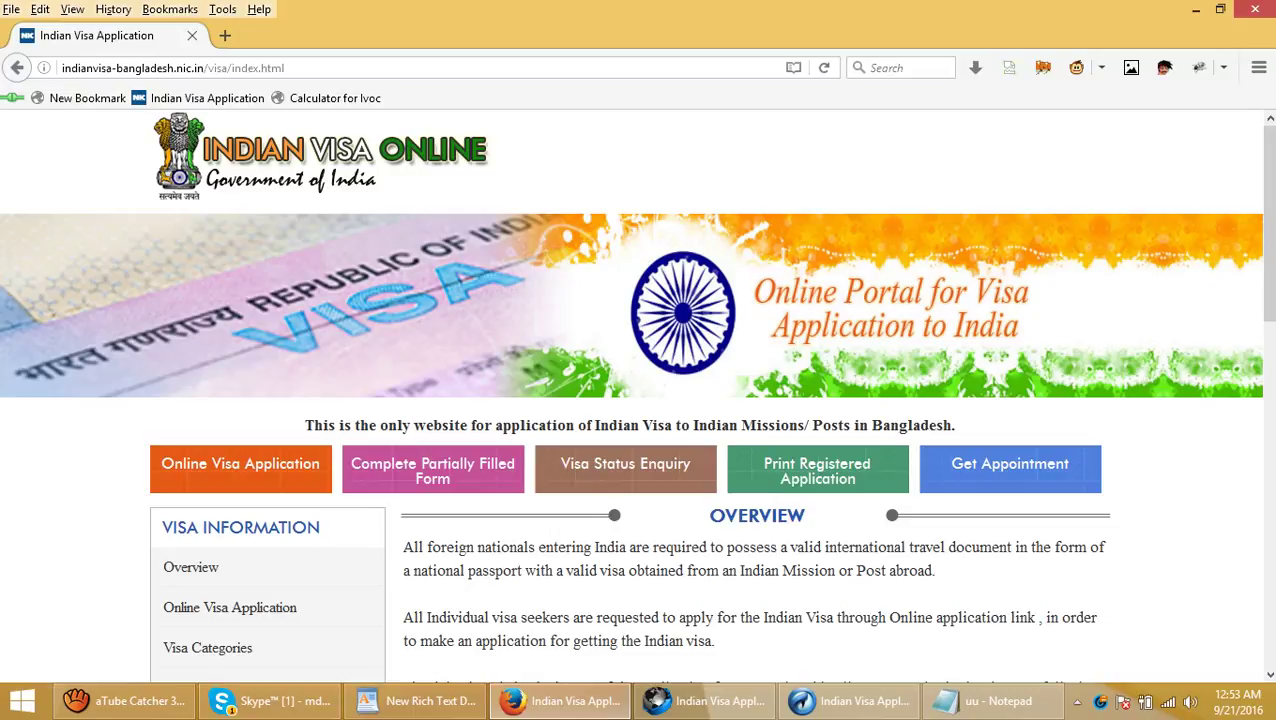
click(207, 98)
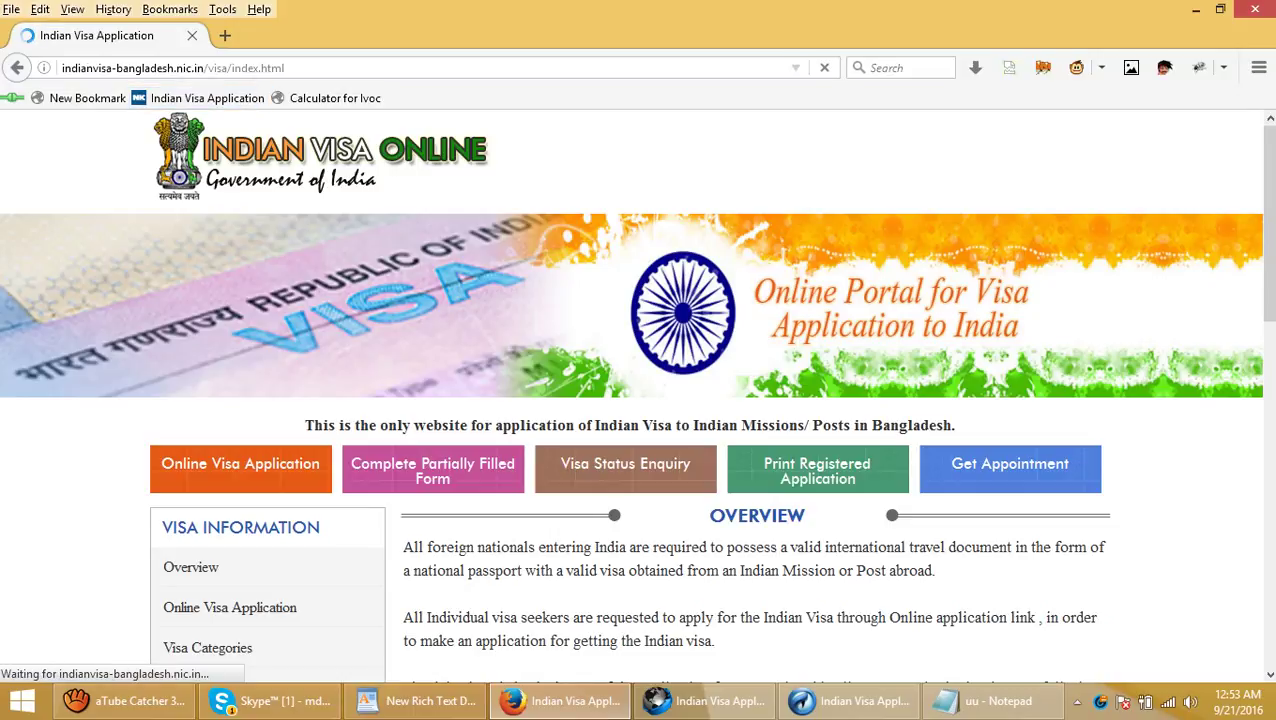
click(705, 701)
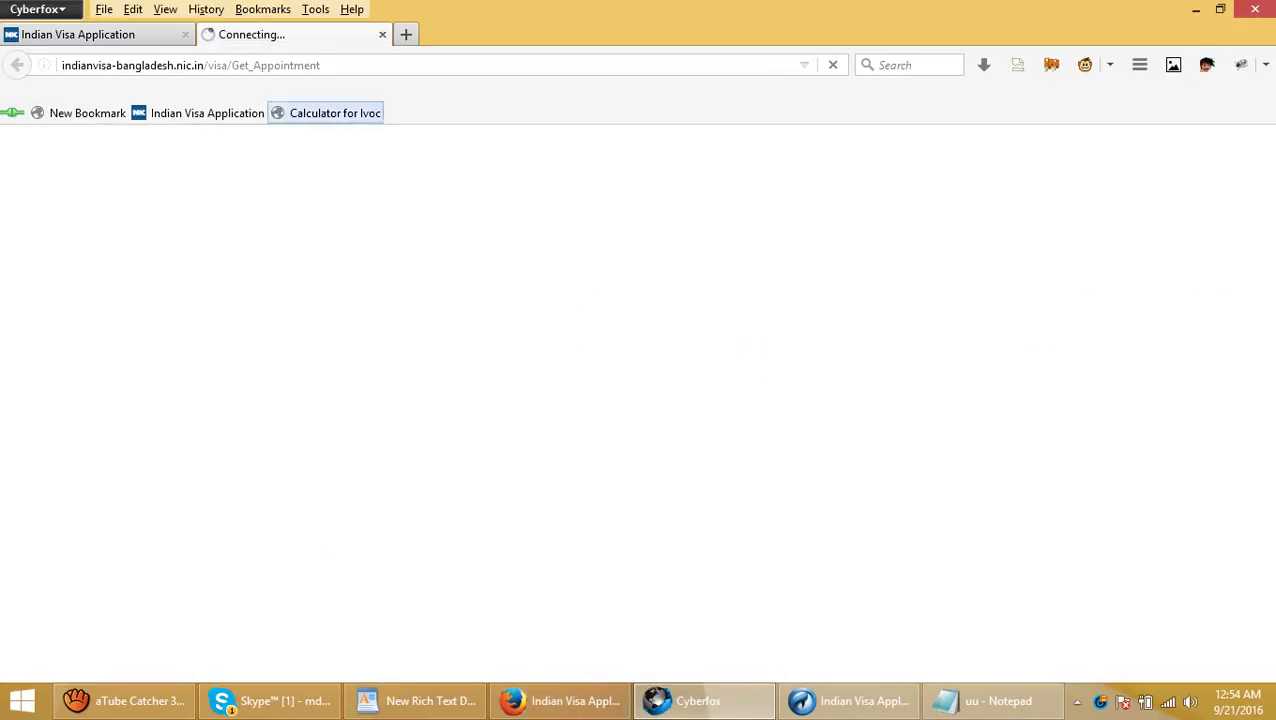
key(ctrl+w)
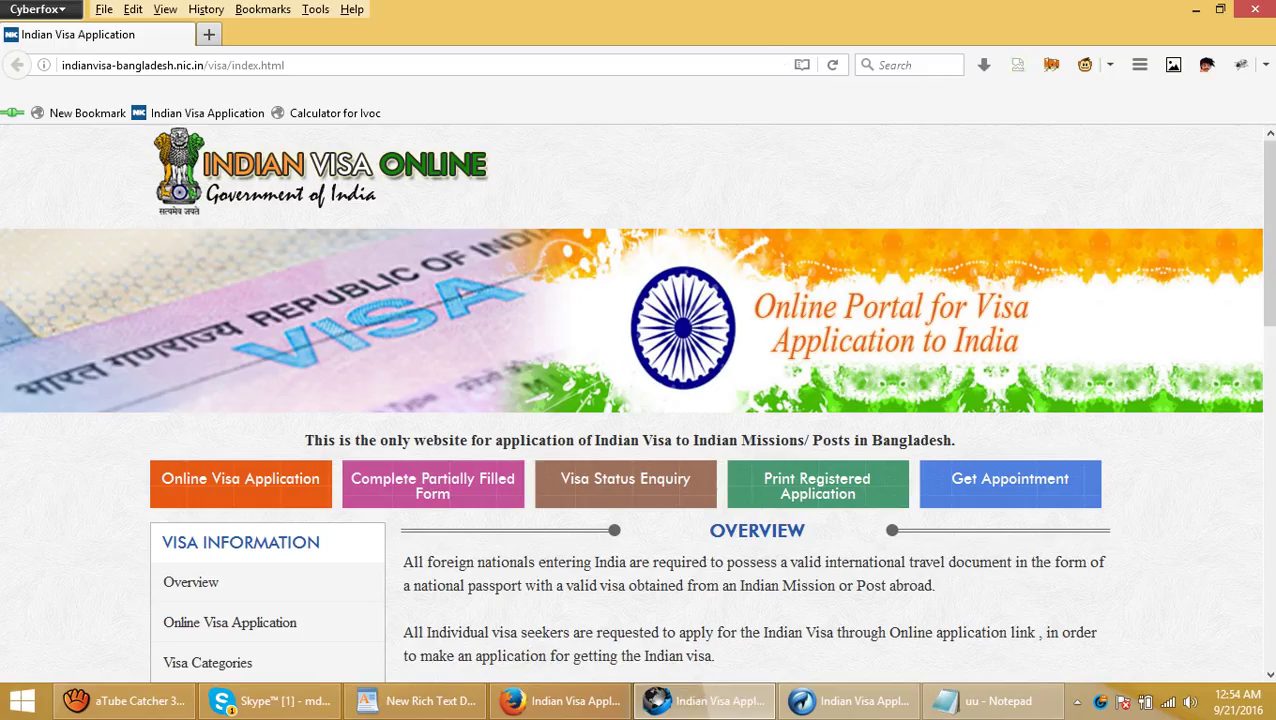
click(1010, 483)
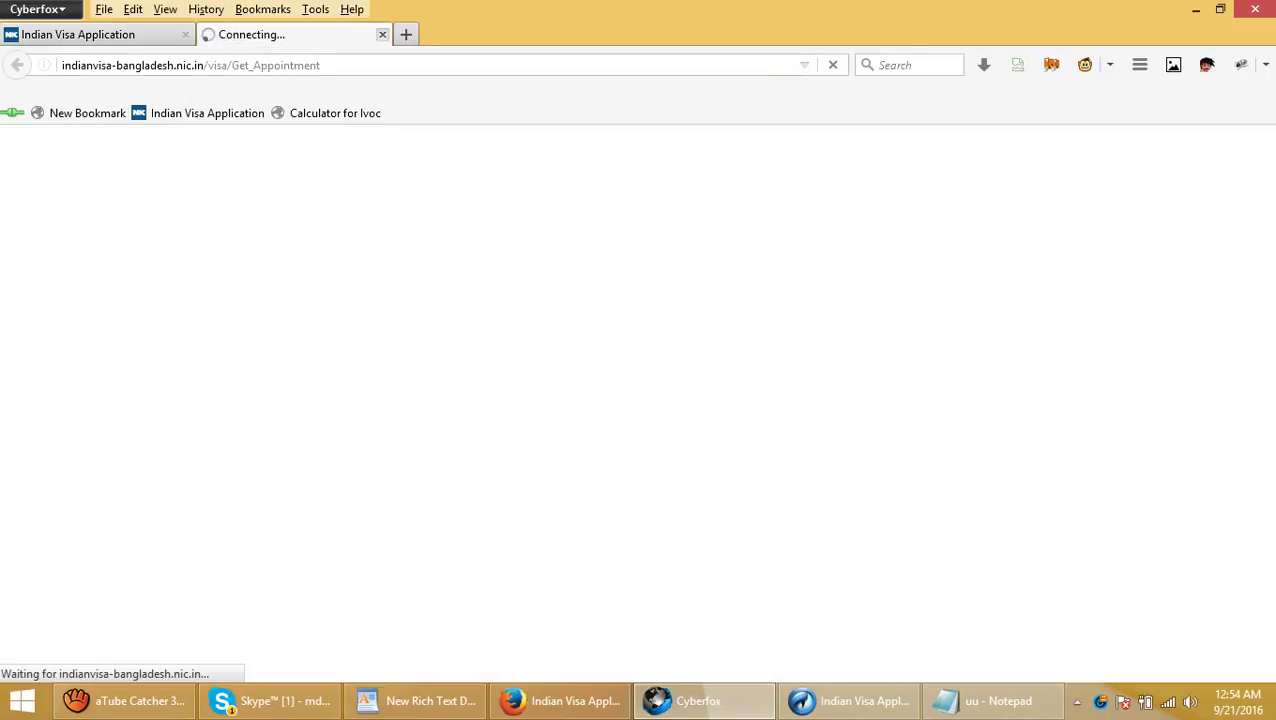
key(ctrl+w)
Step: Pause and minimise the screen recorder, then reload the visa portal page
click(125, 700)
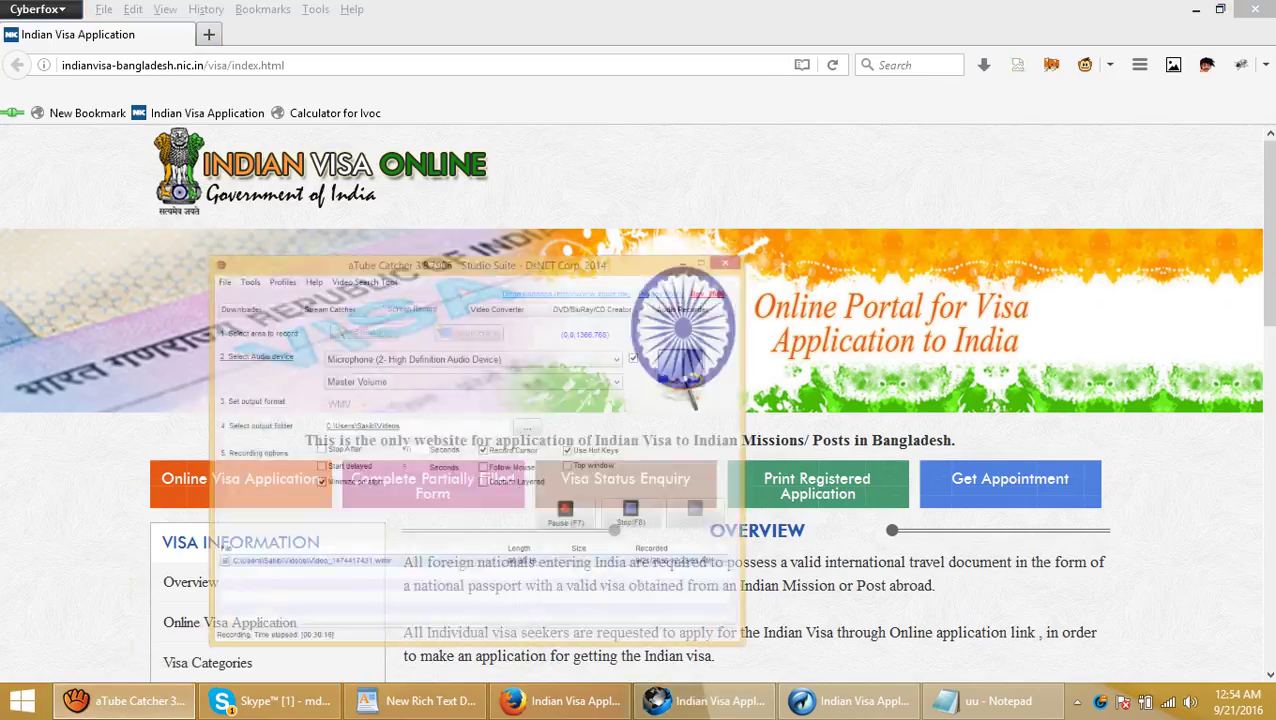
click(755, 450)
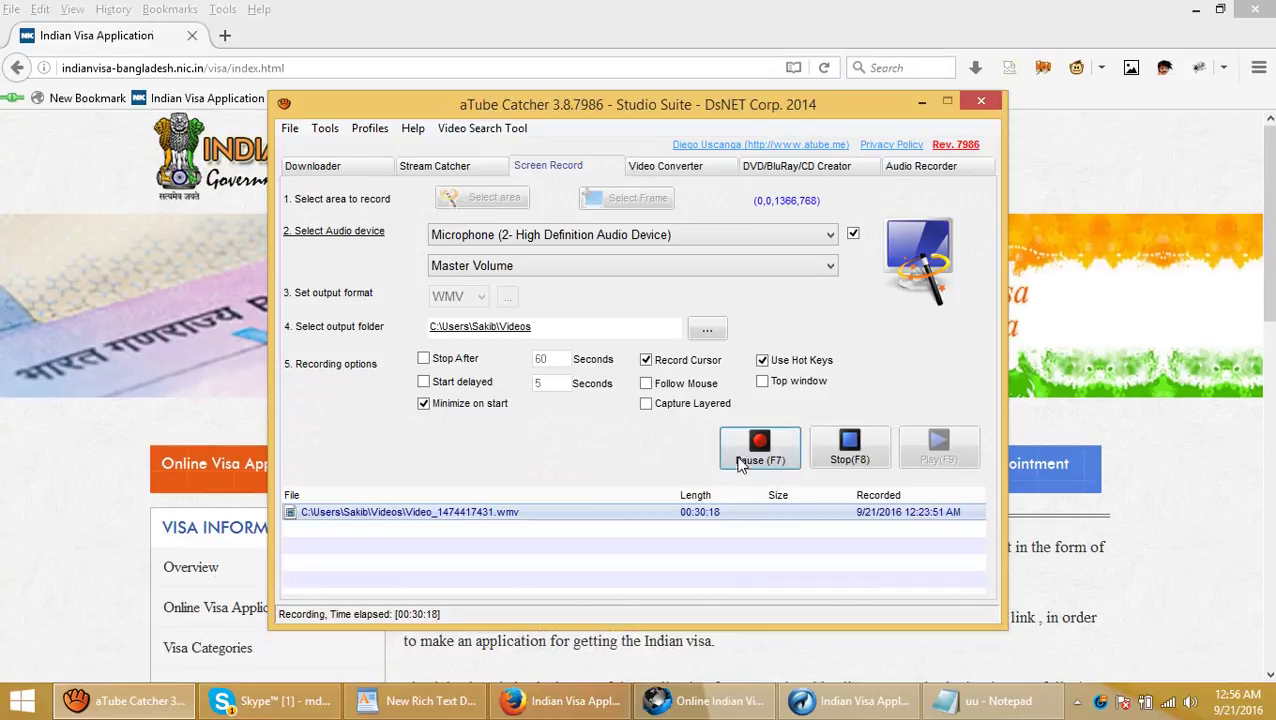
click(920, 103)
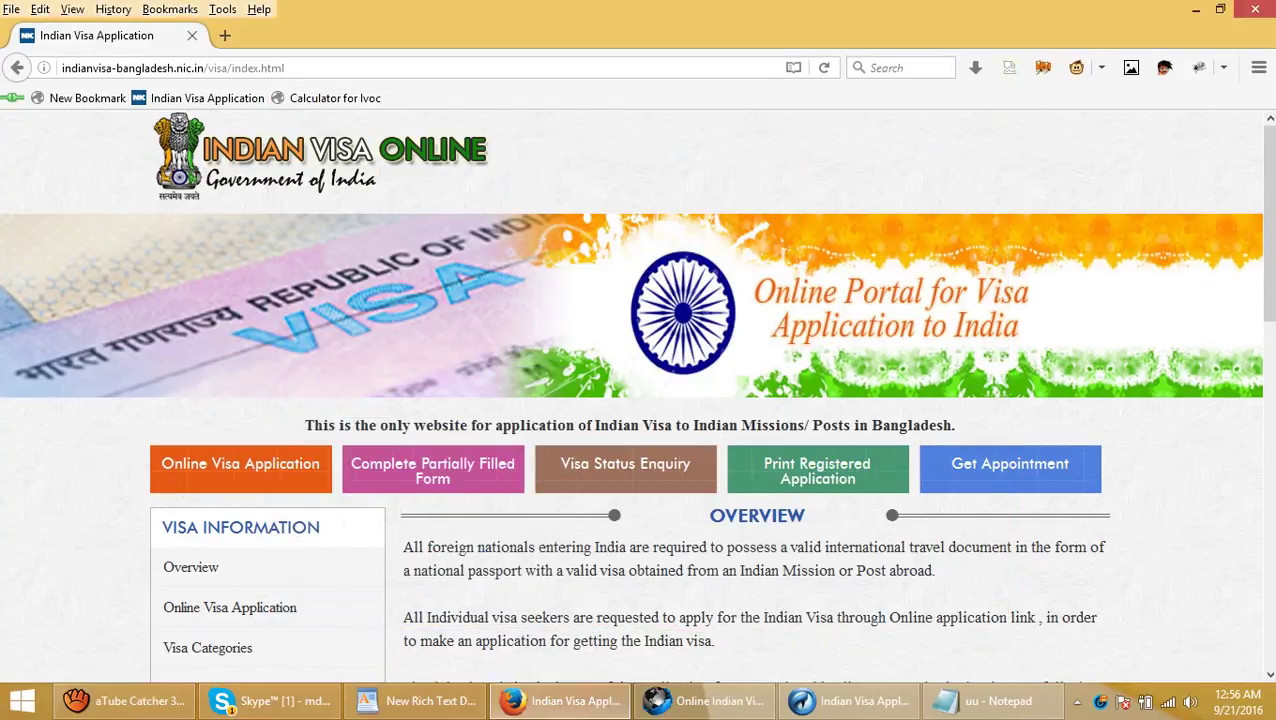
key(F5)
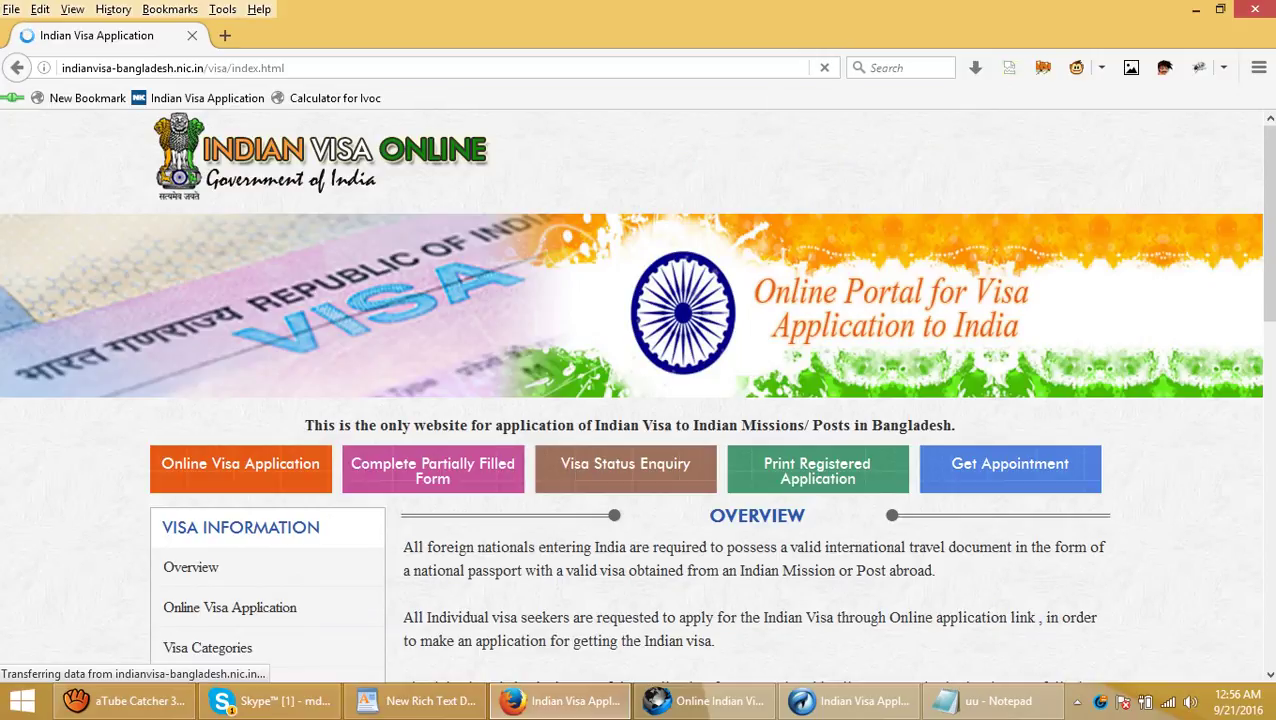
Step: Close Cyberfox's Online Indian Visa Form tab and reload the visa portal in Firefox
click(705, 700)
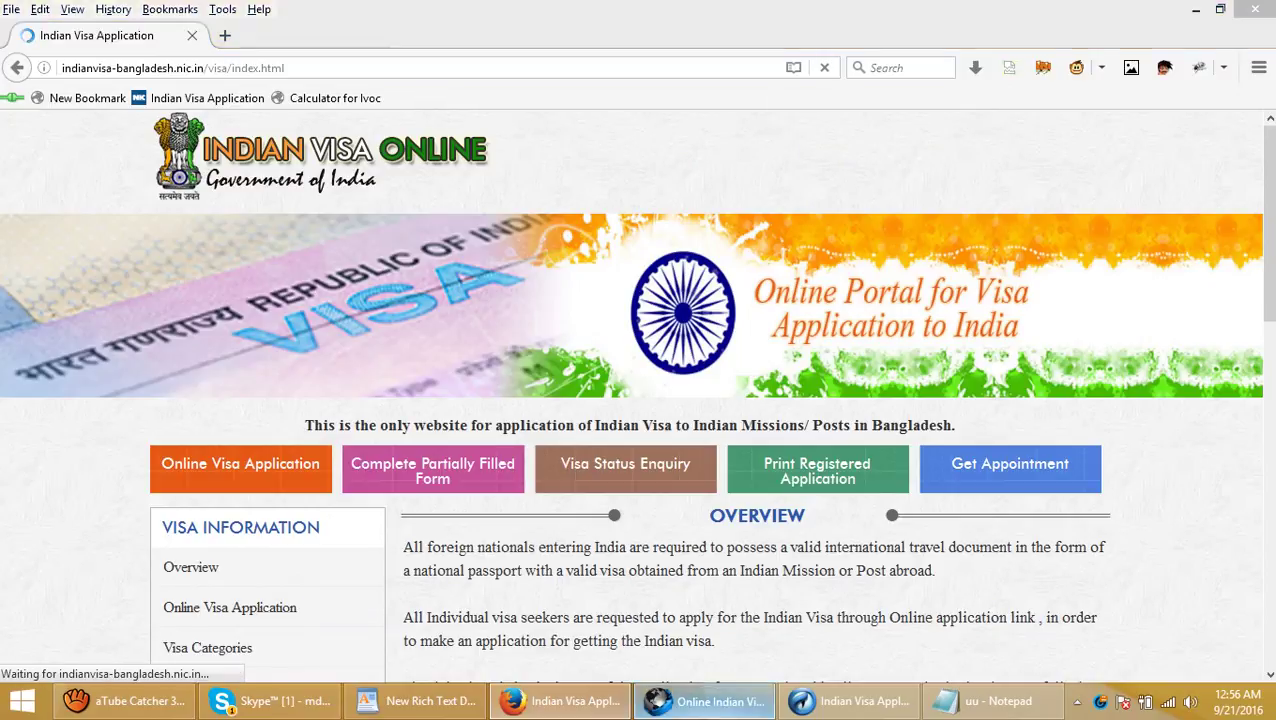
click(382, 34)
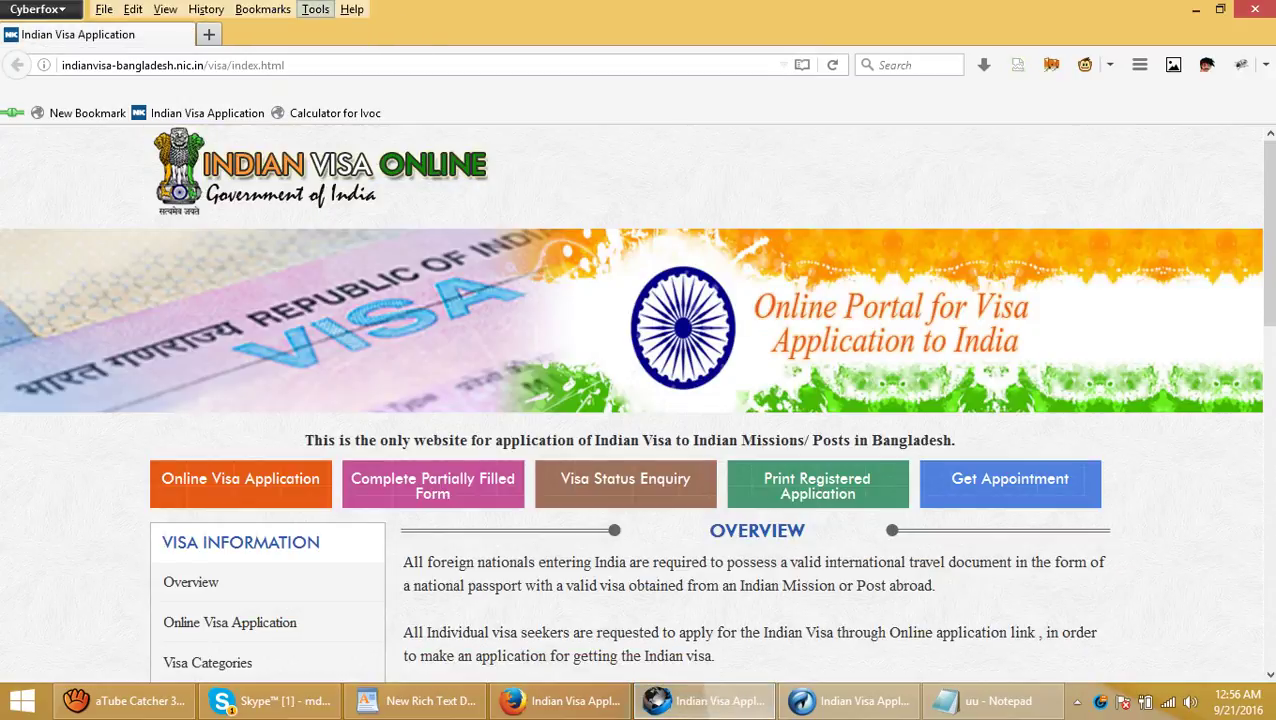
click(315, 9)
click(315, 9)
click(565, 700)
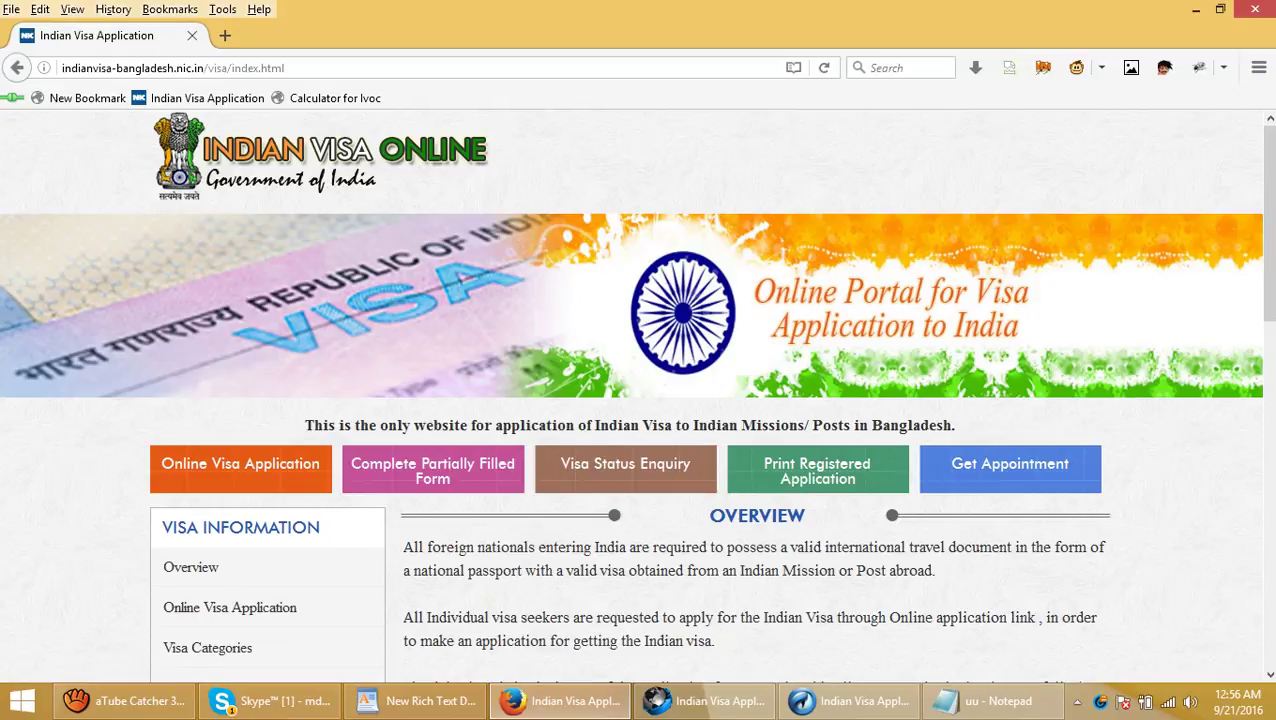
key(F5)
Step: In Firefox and Cyberfox, load the Verify Passport Details form via the bookmarklet and submit Get Appointment
click(87, 98)
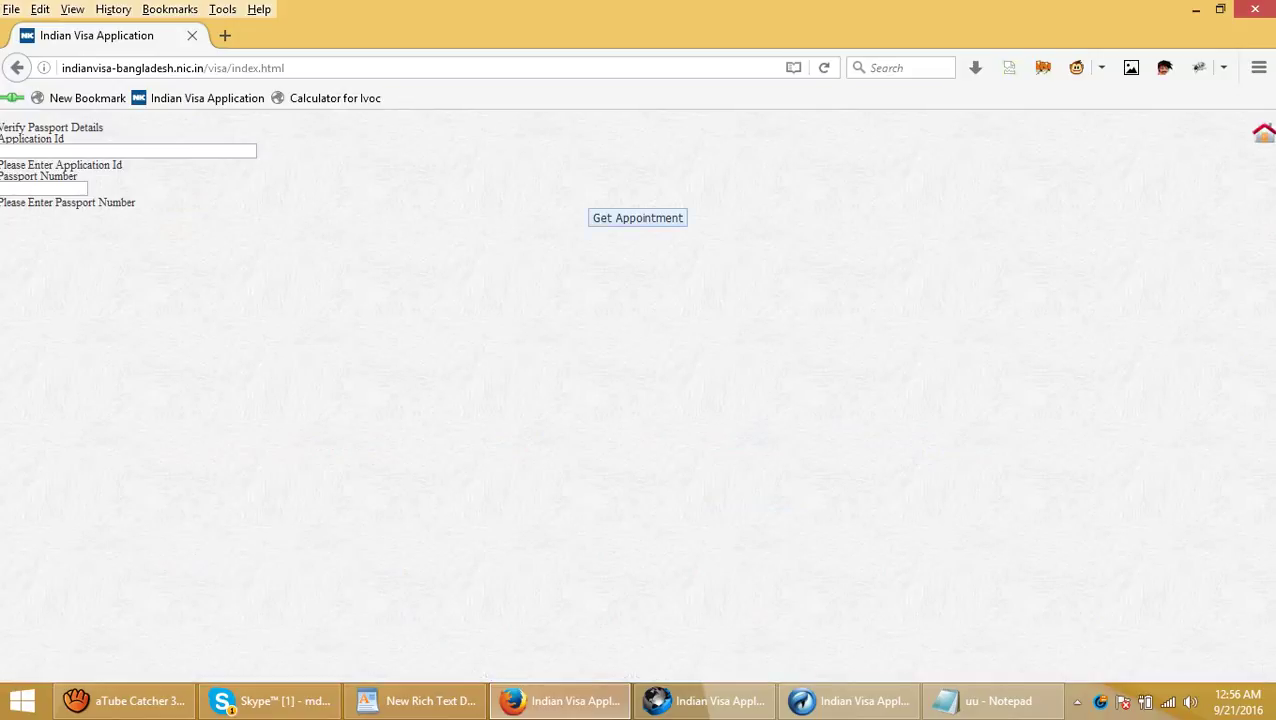
click(638, 218)
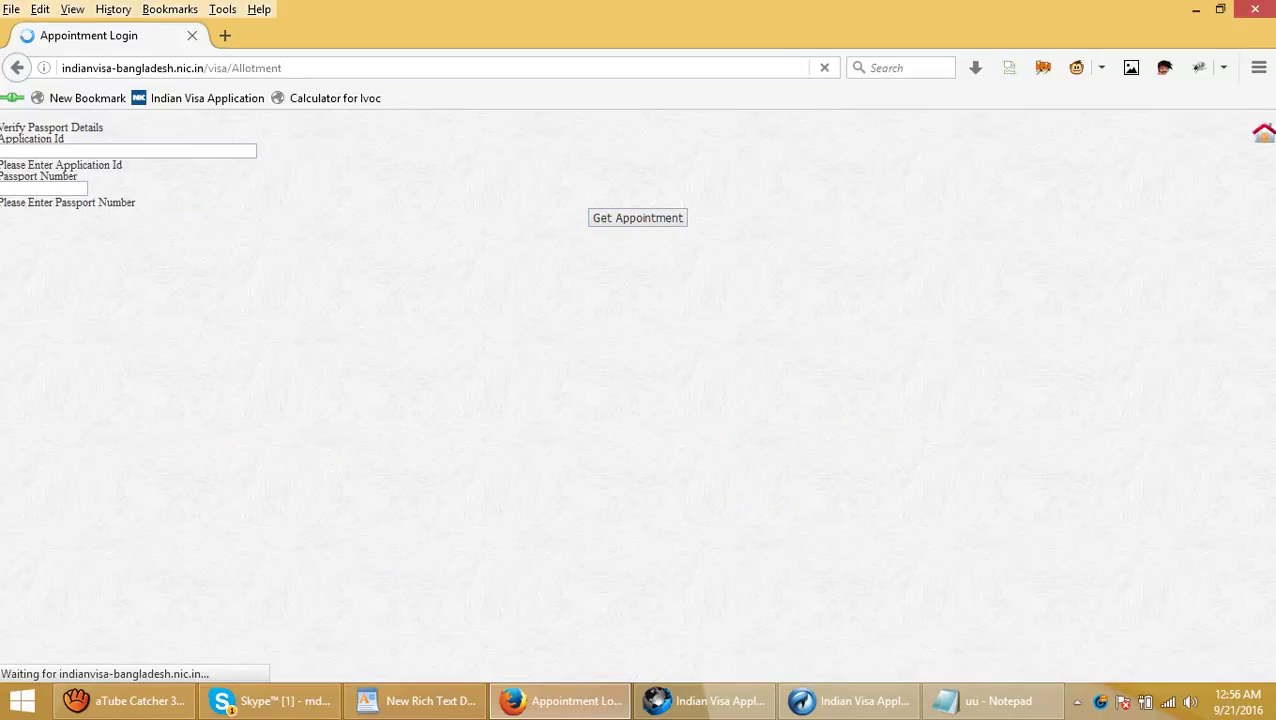
click(720, 701)
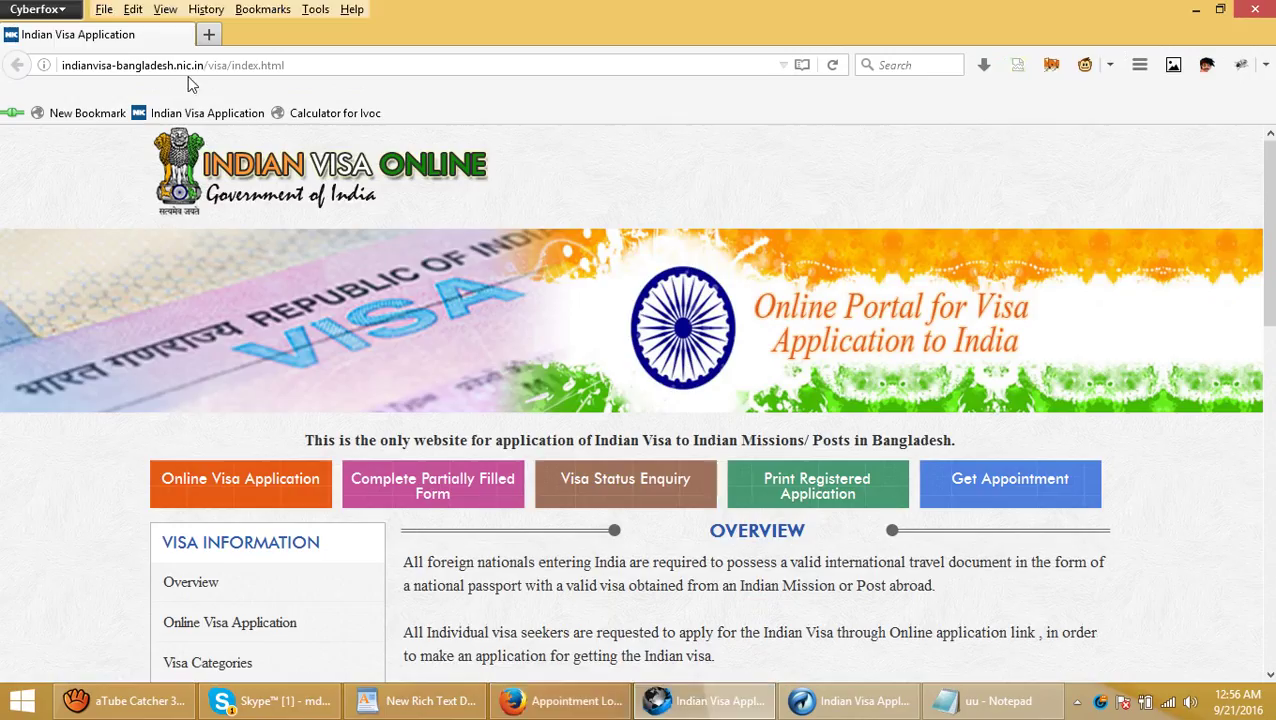
click(85, 113)
click(638, 233)
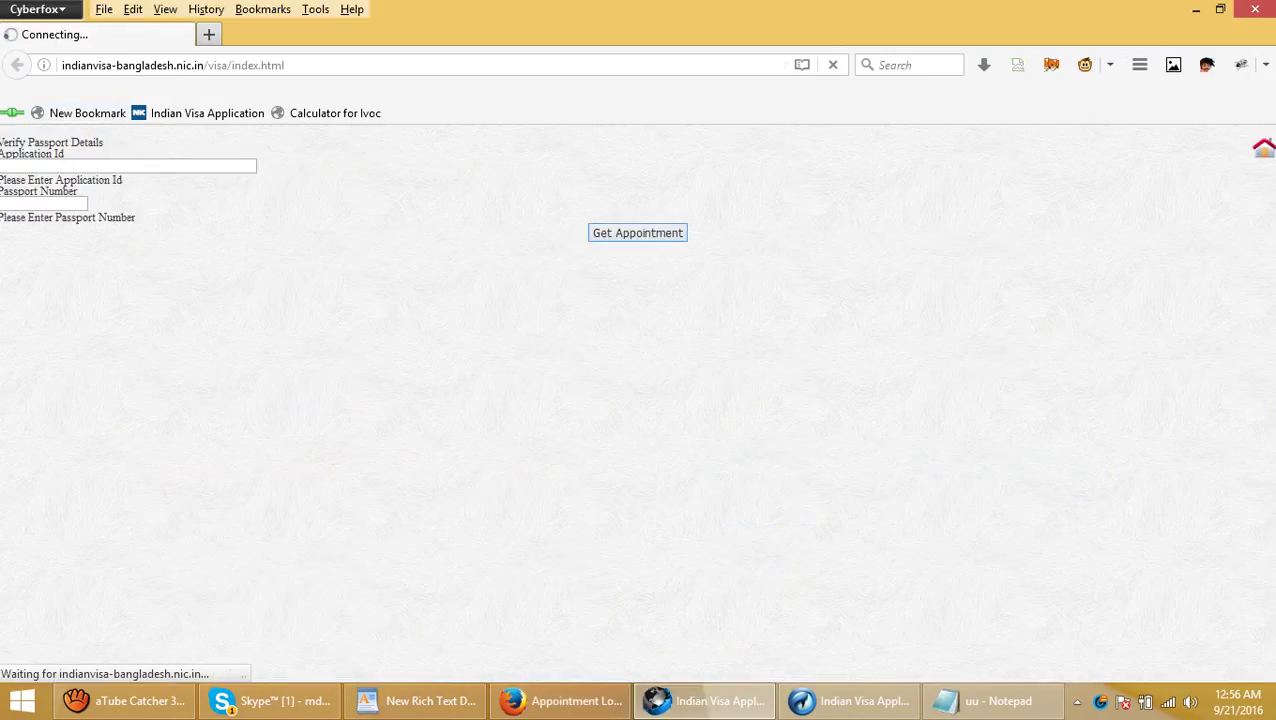
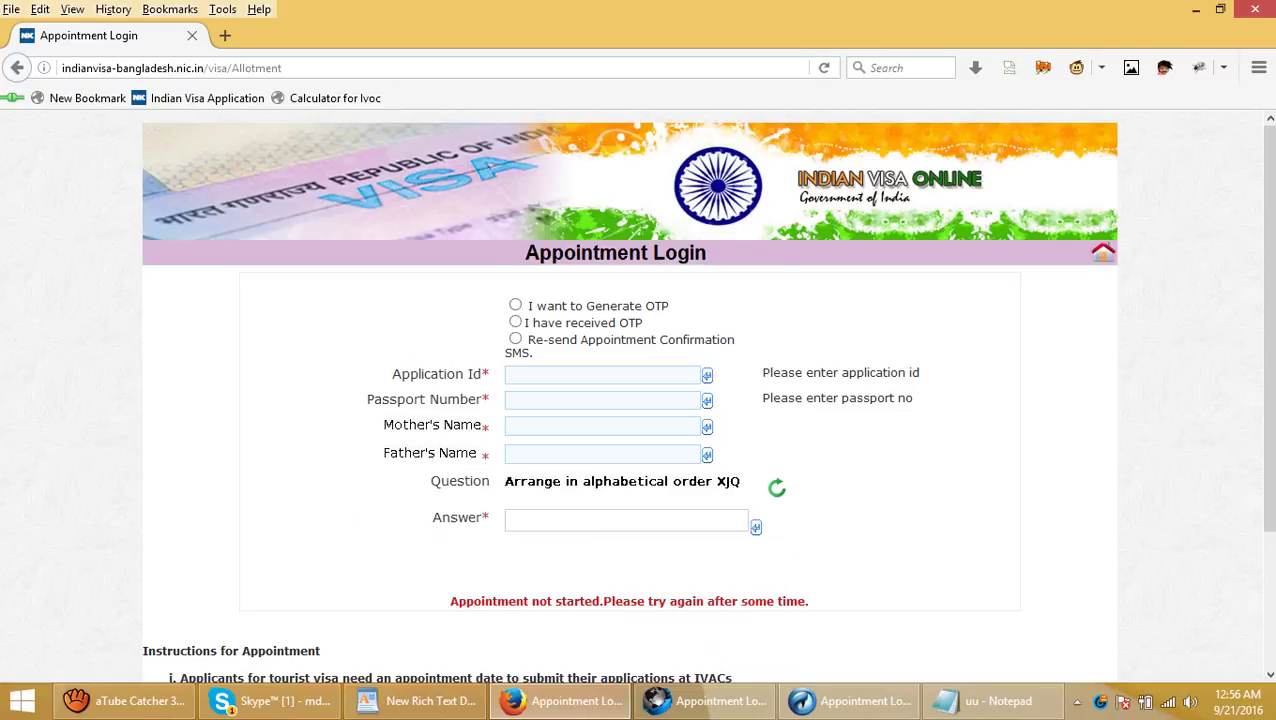
Step: Open a blank new tab next to Appointment Login and toggle the browser profile list twice
scroll(638, 400, down, 2)
scroll(638, 400, up, 2)
click(225, 35)
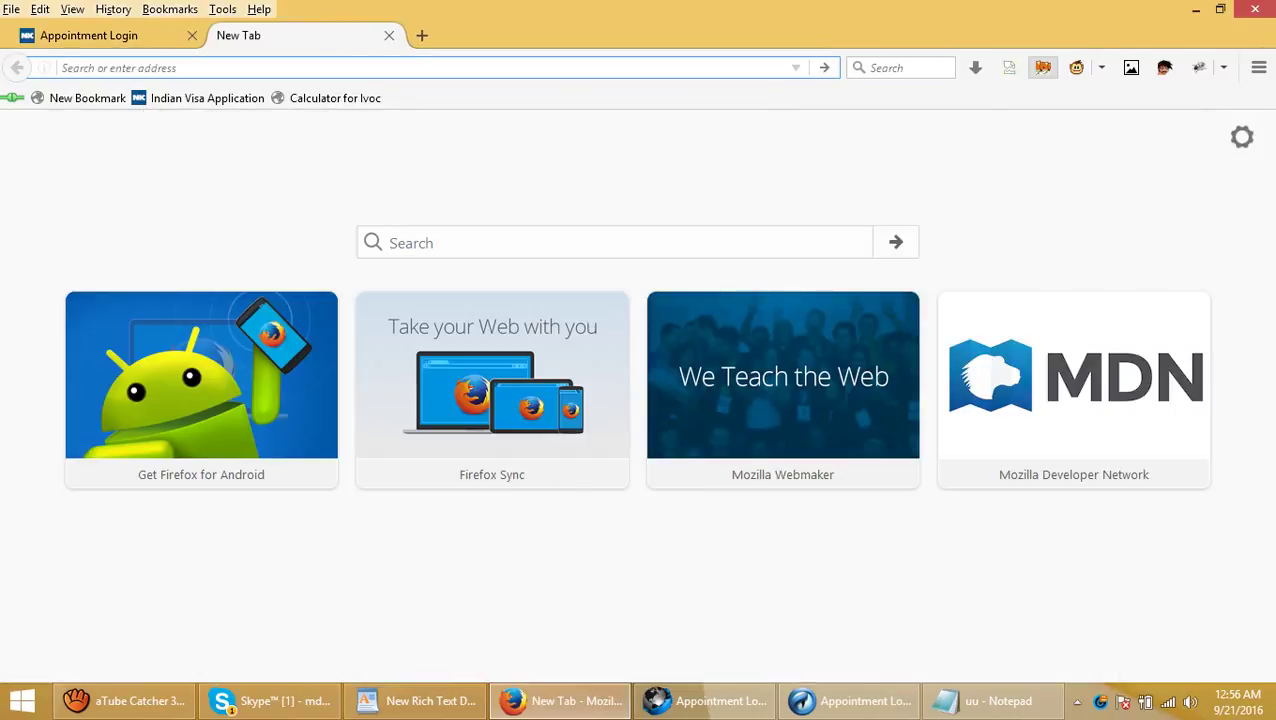
click(1043, 67)
click(1043, 67)
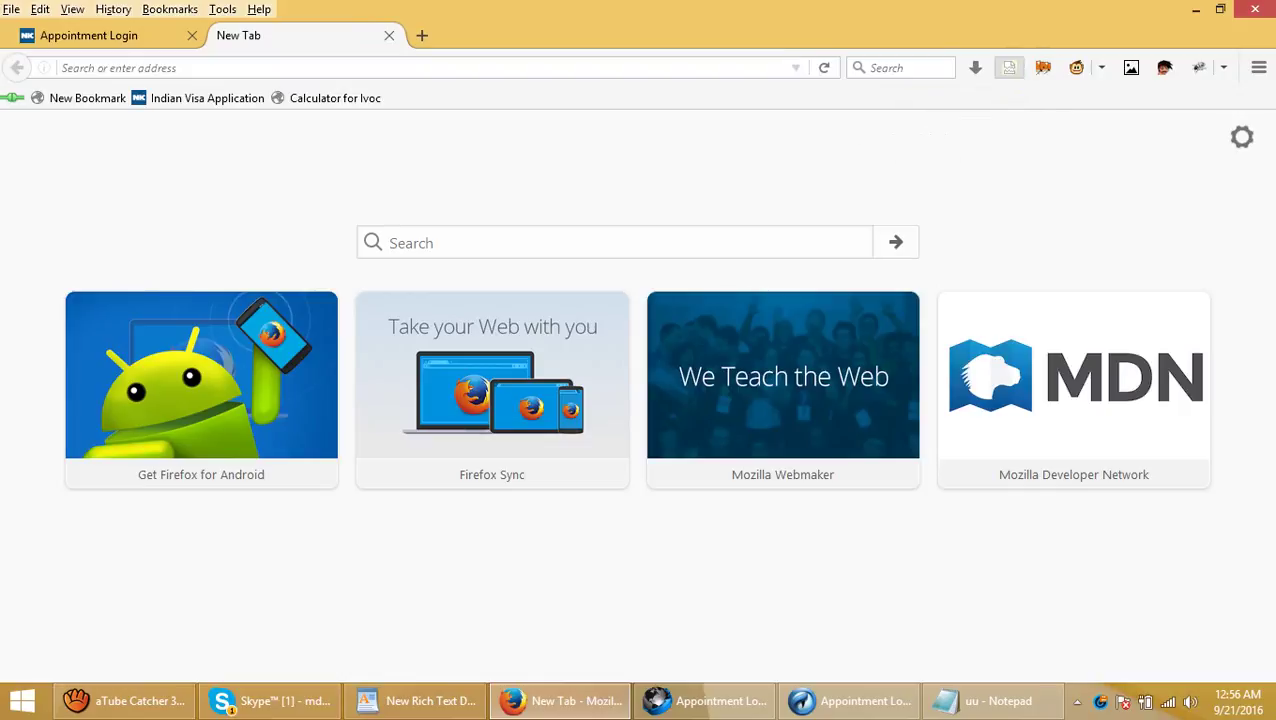
click(1043, 67)
click(1043, 67)
Step: Open and close a second blank tab, toggle the profile list, then focus the search and address bars
click(11, 9)
click(259, 9)
click(421, 35)
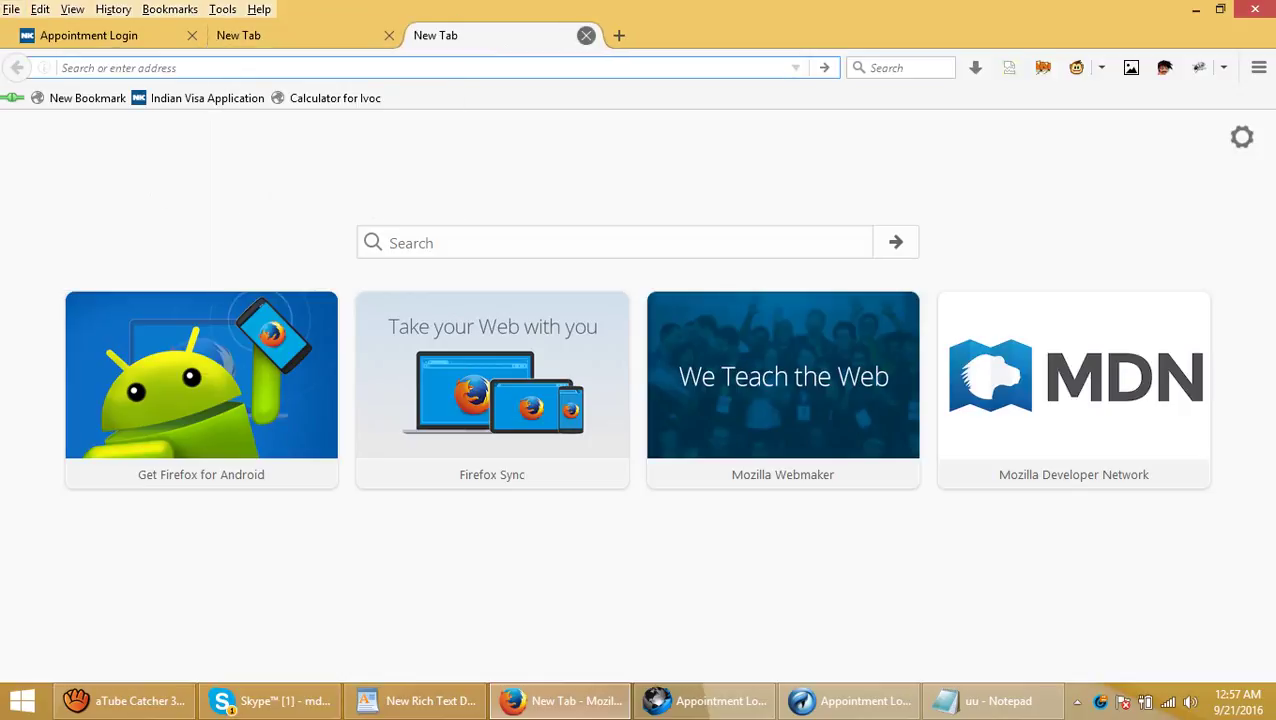
click(586, 35)
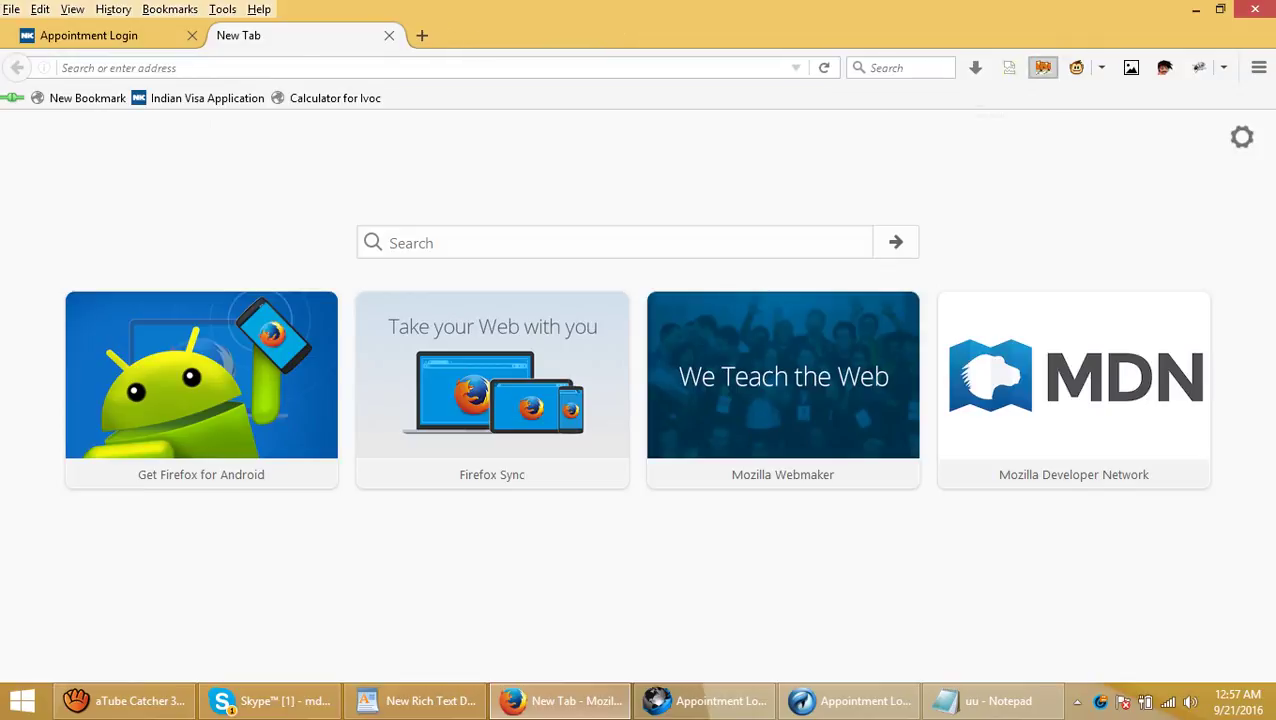
click(1043, 68)
click(905, 68)
click(905, 68)
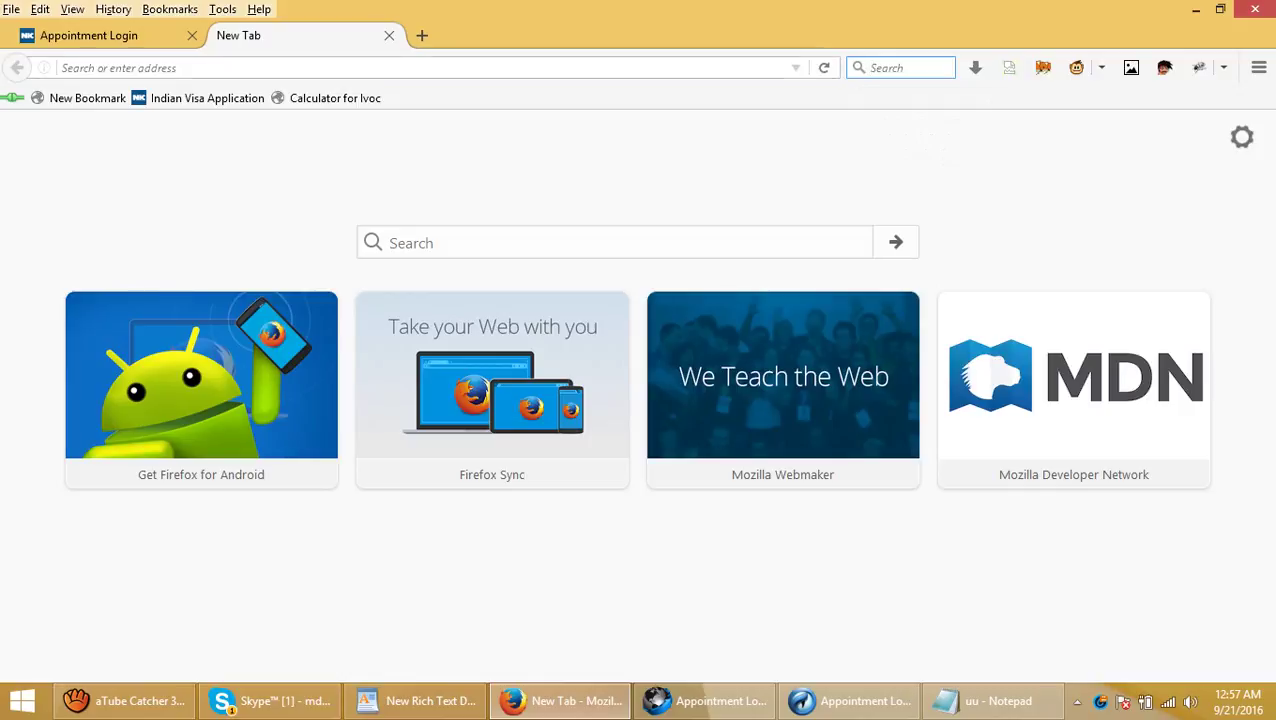
click(420, 68)
Step: Switch back and forth between the blank tab and Appointment Login, ending on Appointment Login
click(100, 35)
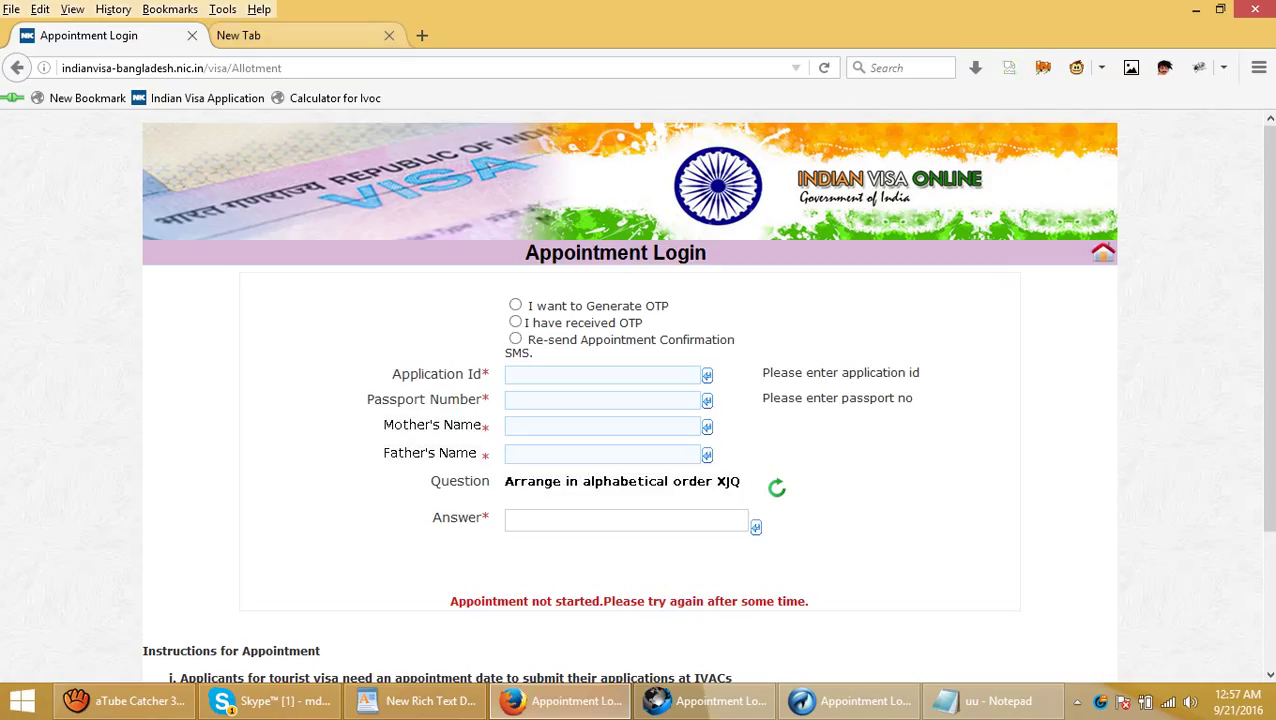
click(290, 35)
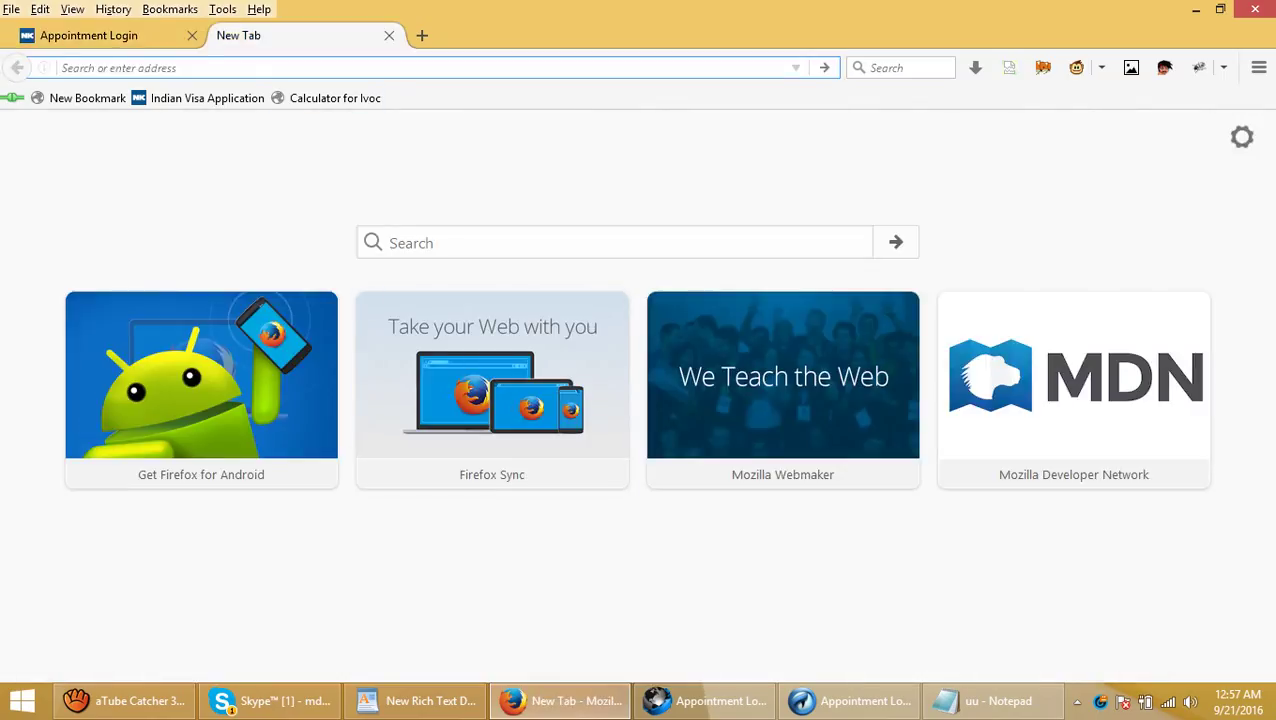
click(72, 9)
click(100, 35)
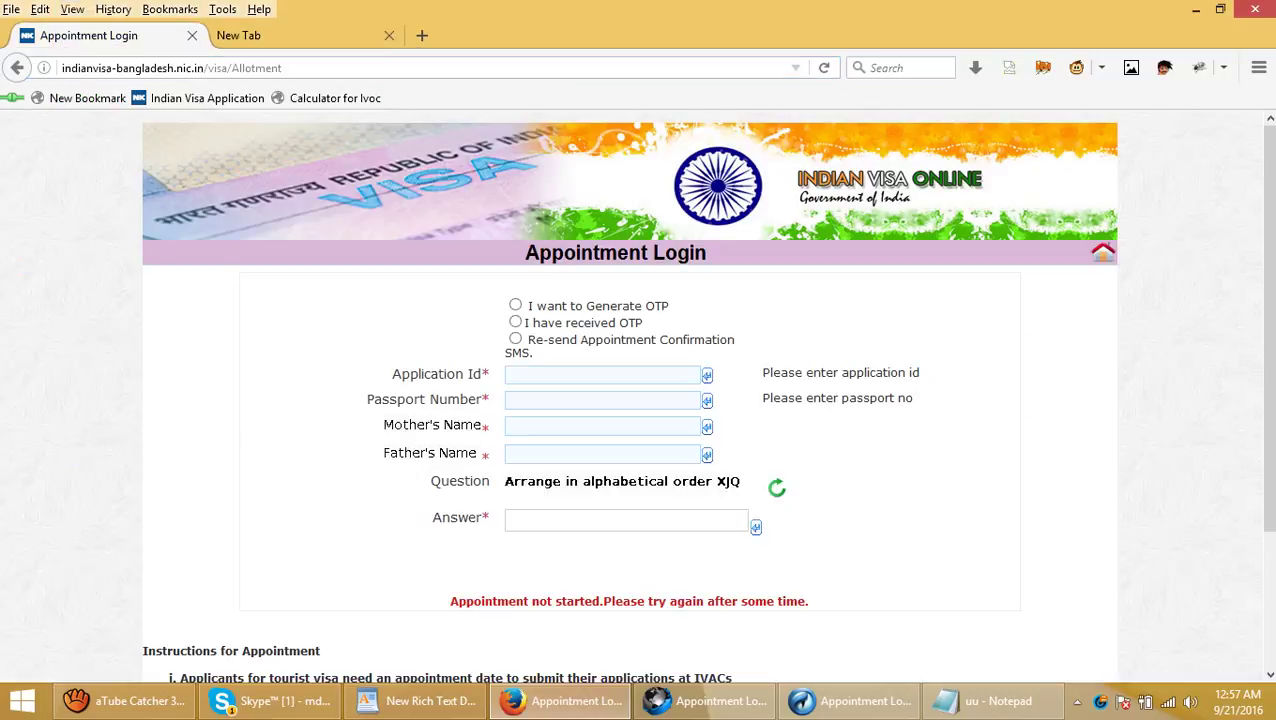
click(290, 35)
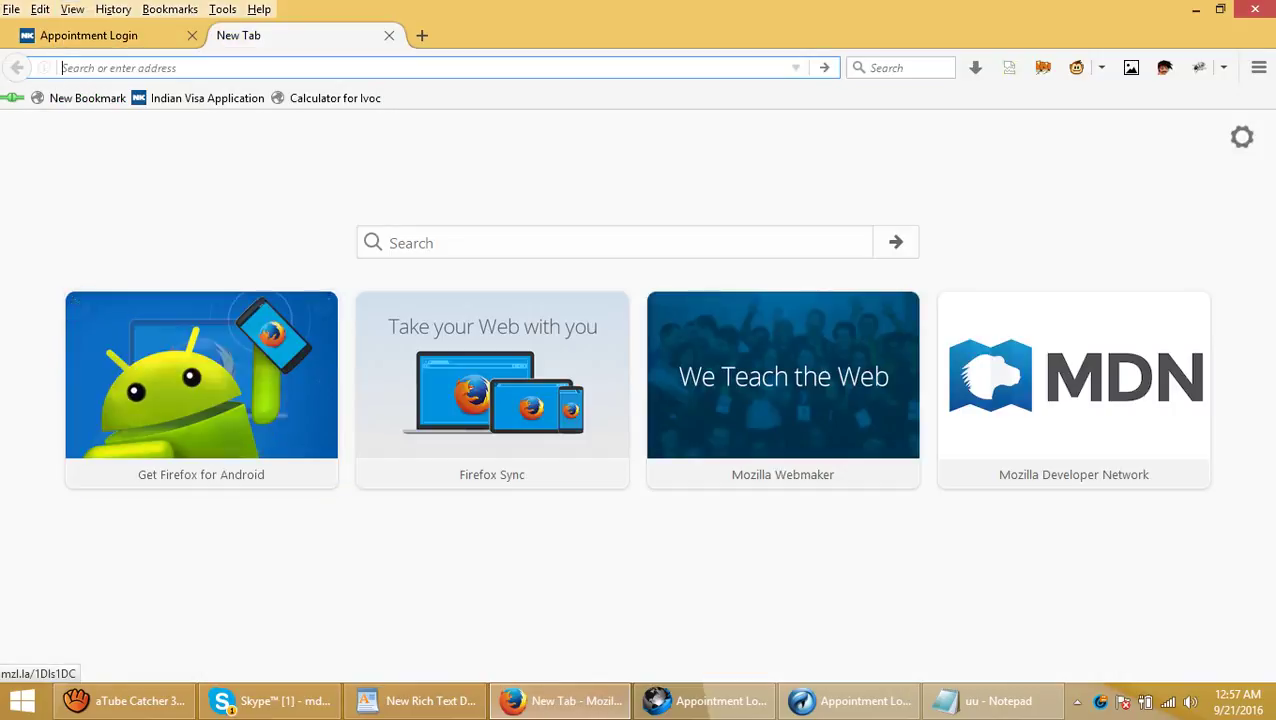
click(100, 35)
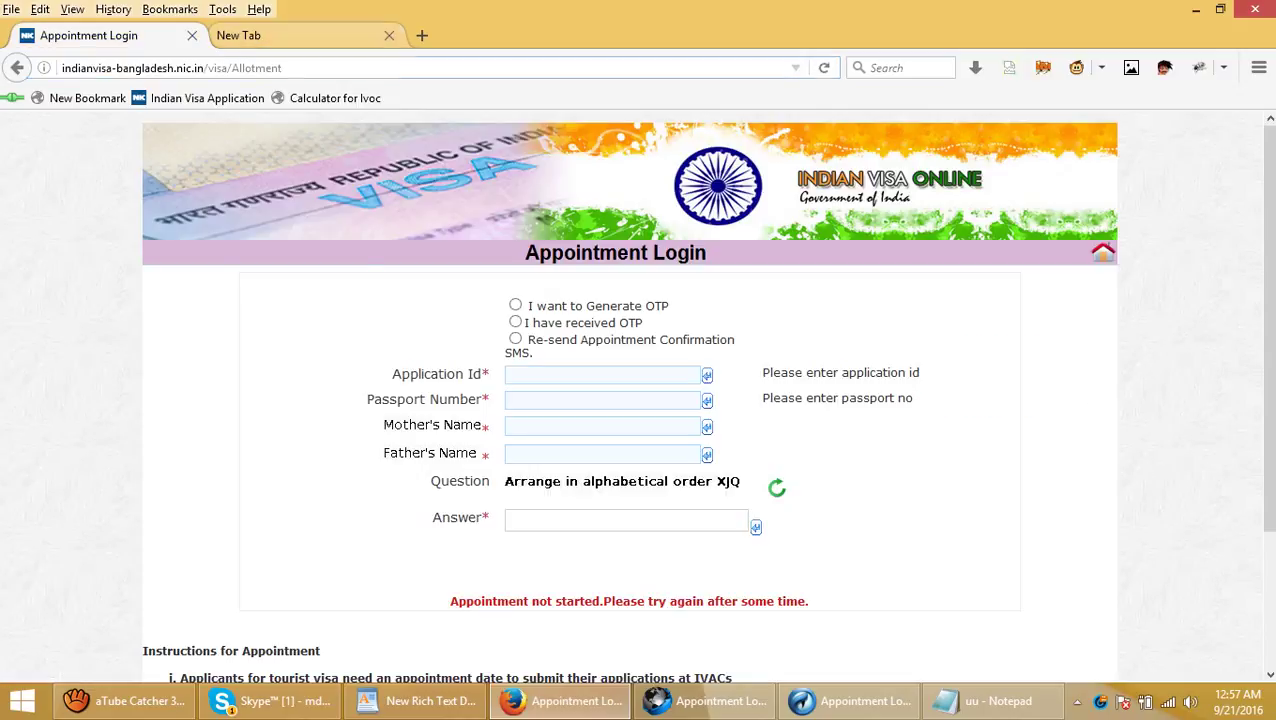
click(290, 35)
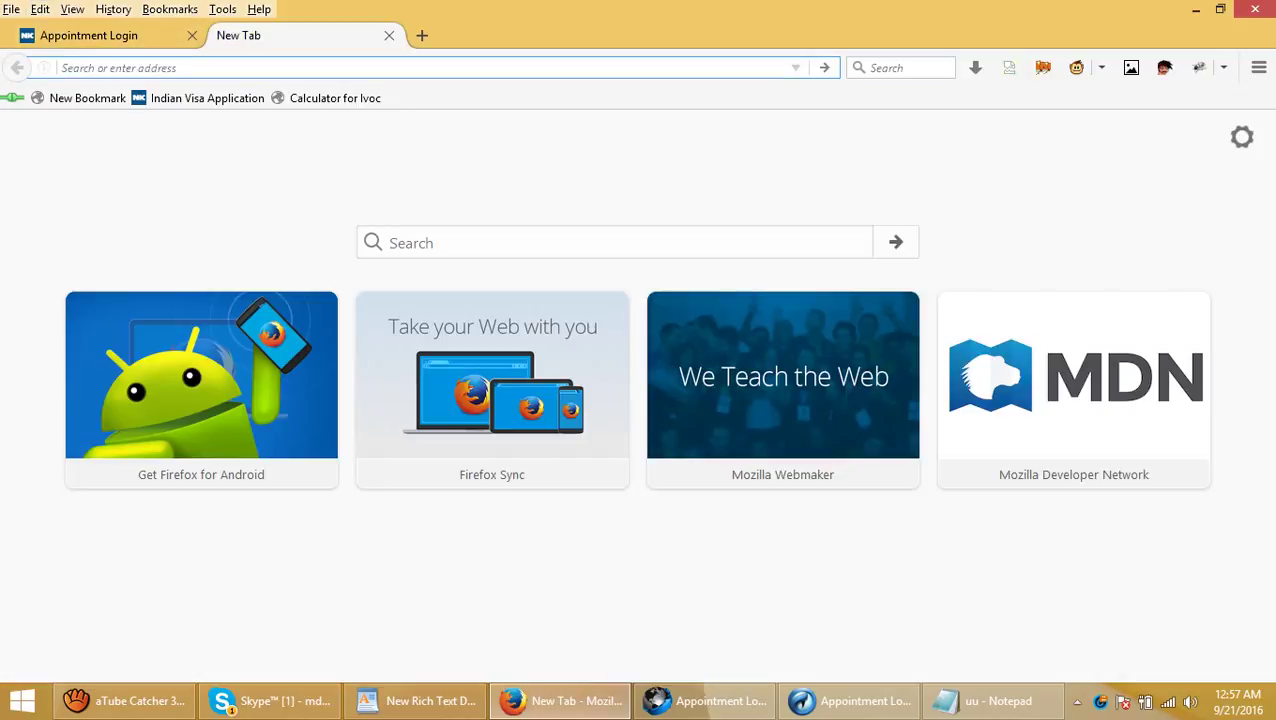
click(100, 35)
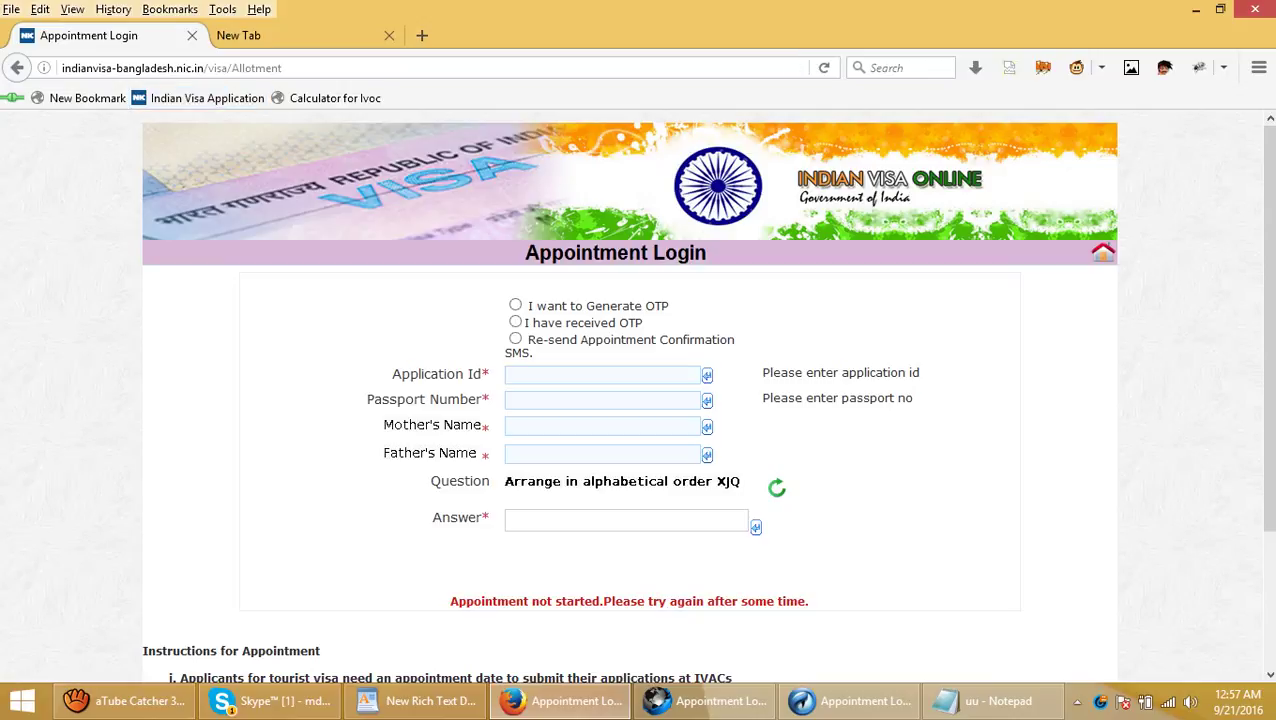
click(290, 35)
click(100, 35)
Step: Load the Indian Visa Application site in the blank tab through a new profile session
click(290, 35)
click(1043, 67)
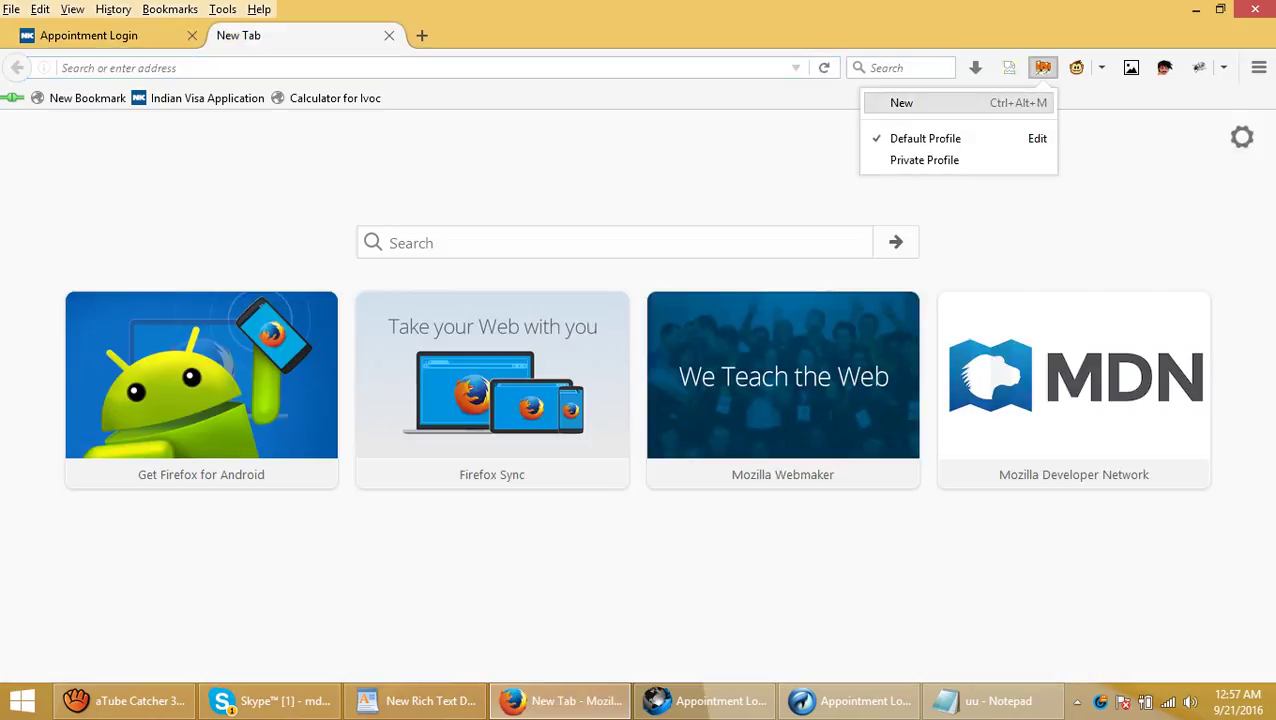
click(895, 101)
click(208, 98)
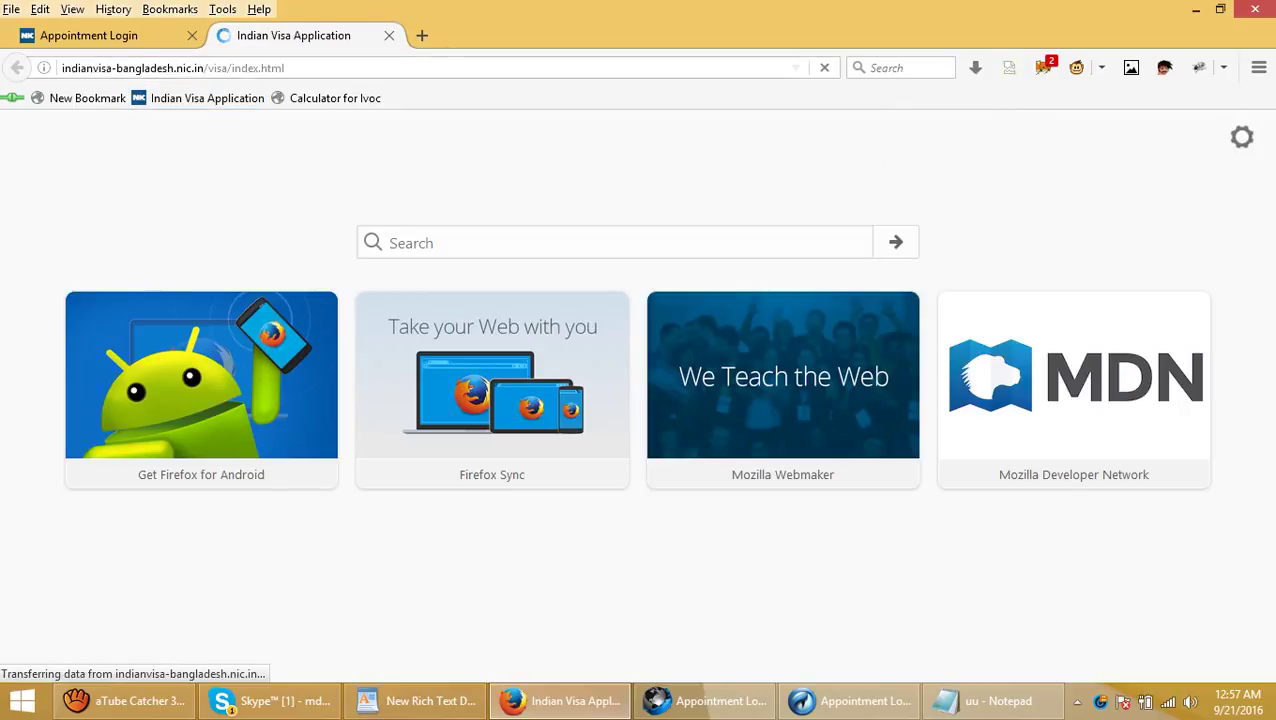
Step: Load the Indian Visa Application site in a third tab and cycle through the Firefox tabs
click(421, 35)
click(1043, 67)
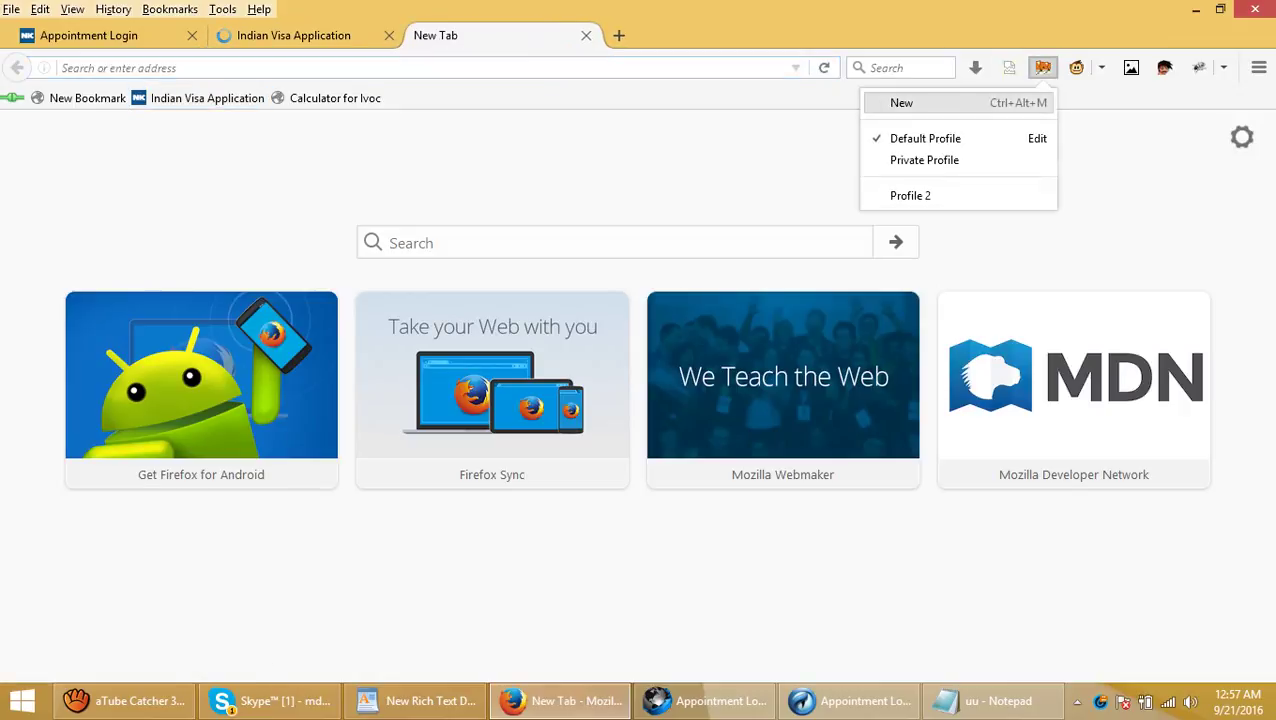
click(895, 101)
click(208, 98)
click(89, 35)
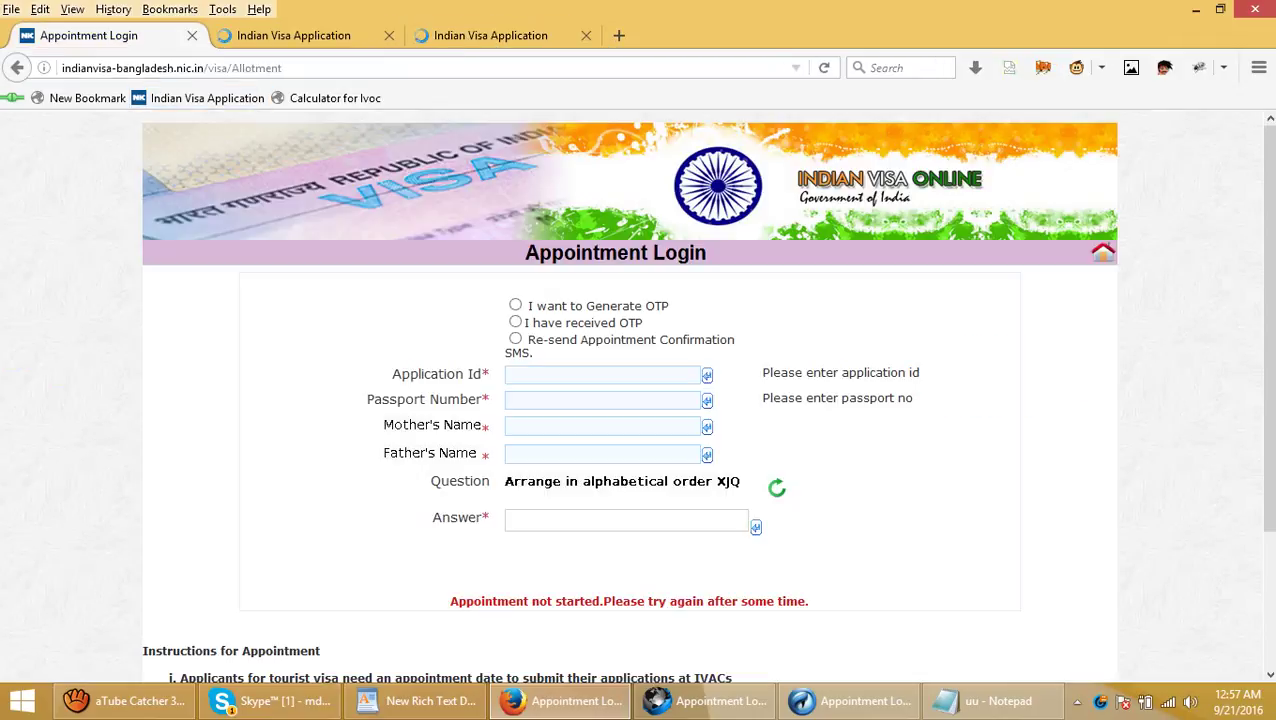
key(ctrl+Tab)
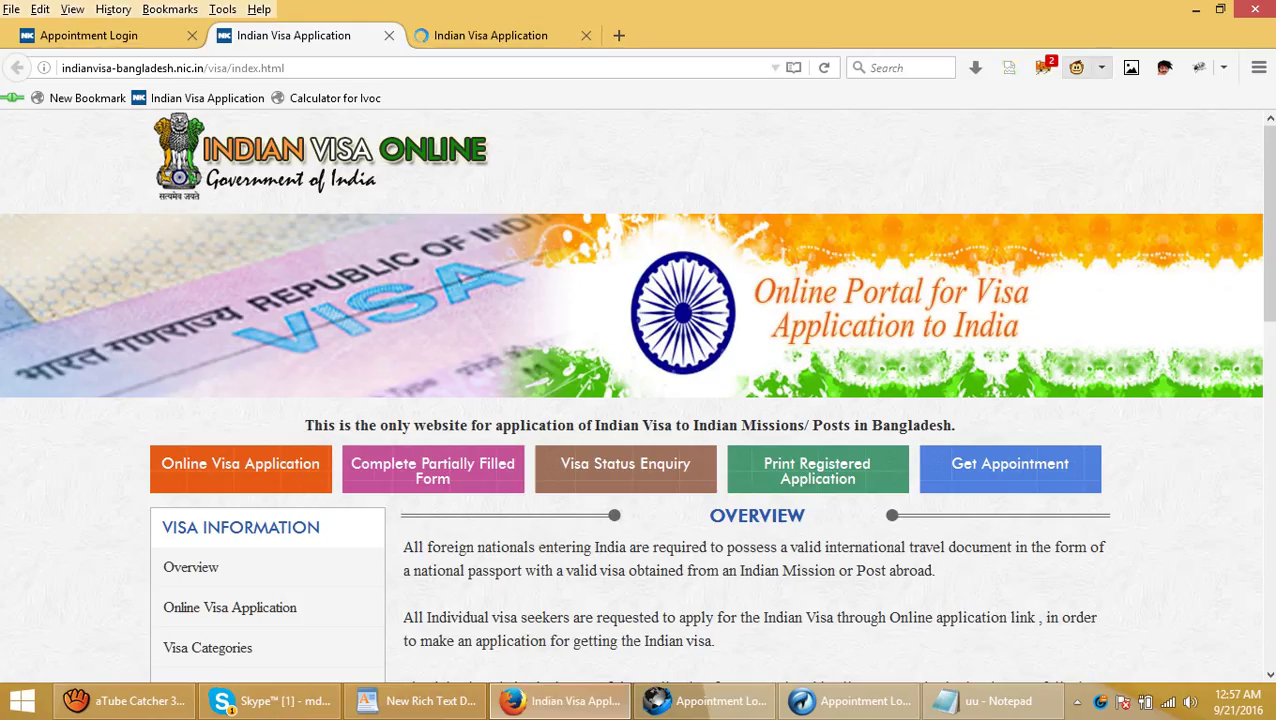
key(ctrl+Tab)
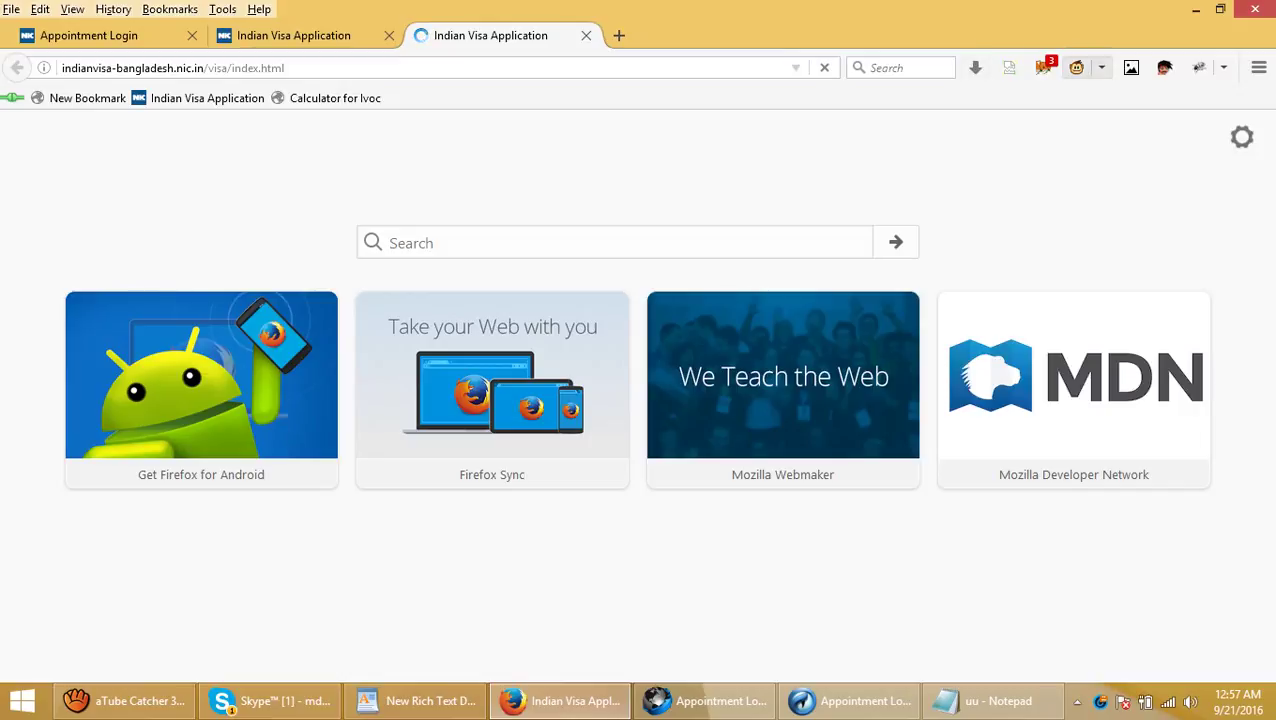
Step: In Cyberfox, load the Indian Visa Application site in two new tabs
click(712, 700)
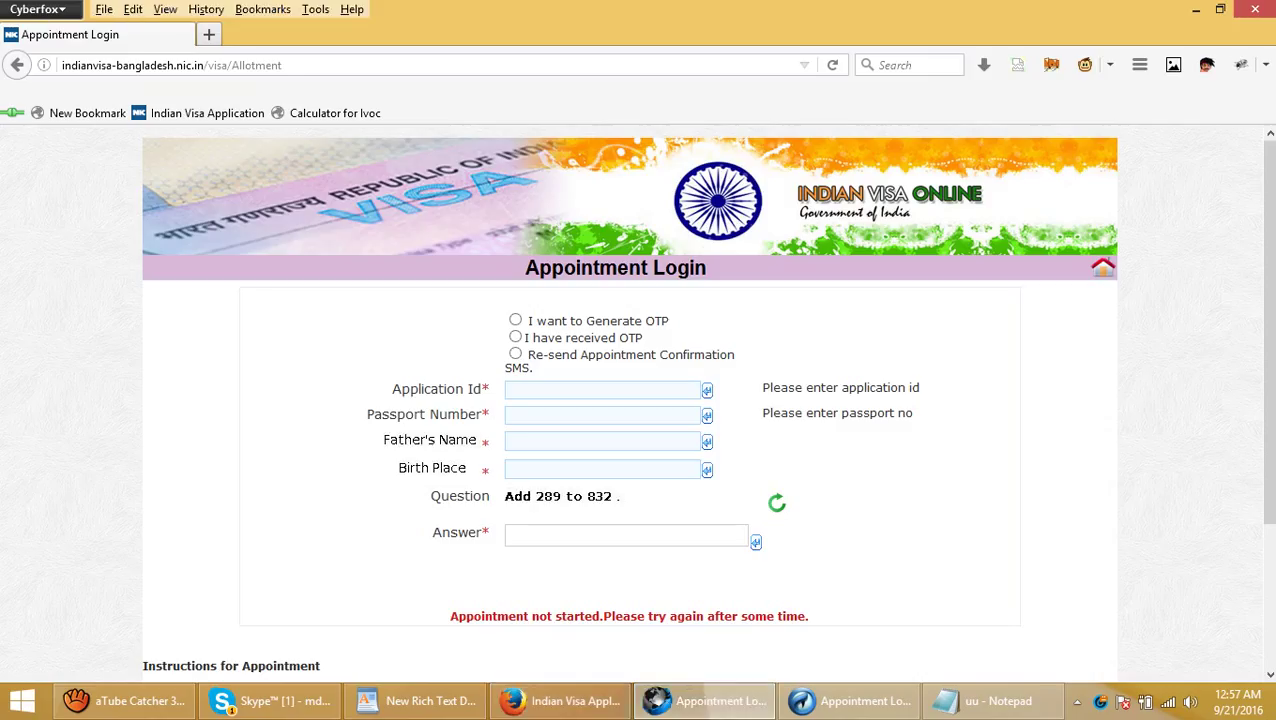
click(209, 34)
click(1050, 64)
click(1050, 64)
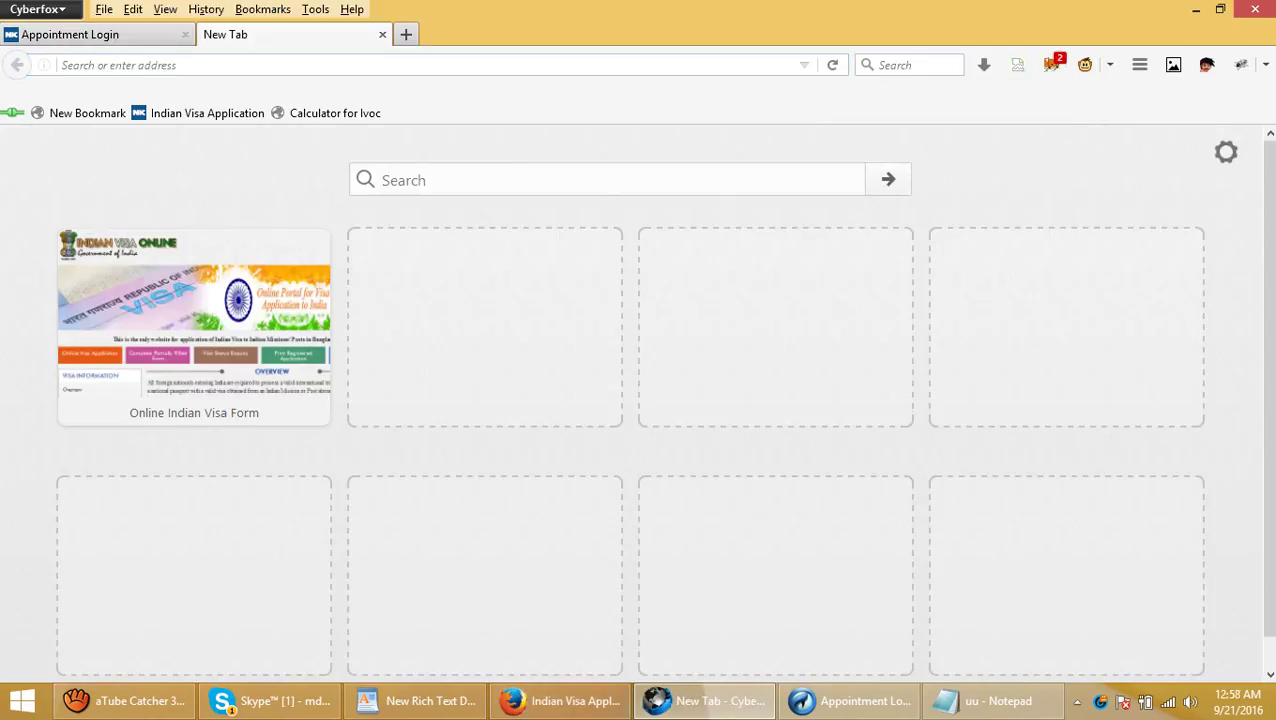
click(200, 113)
key(ctrl+t)
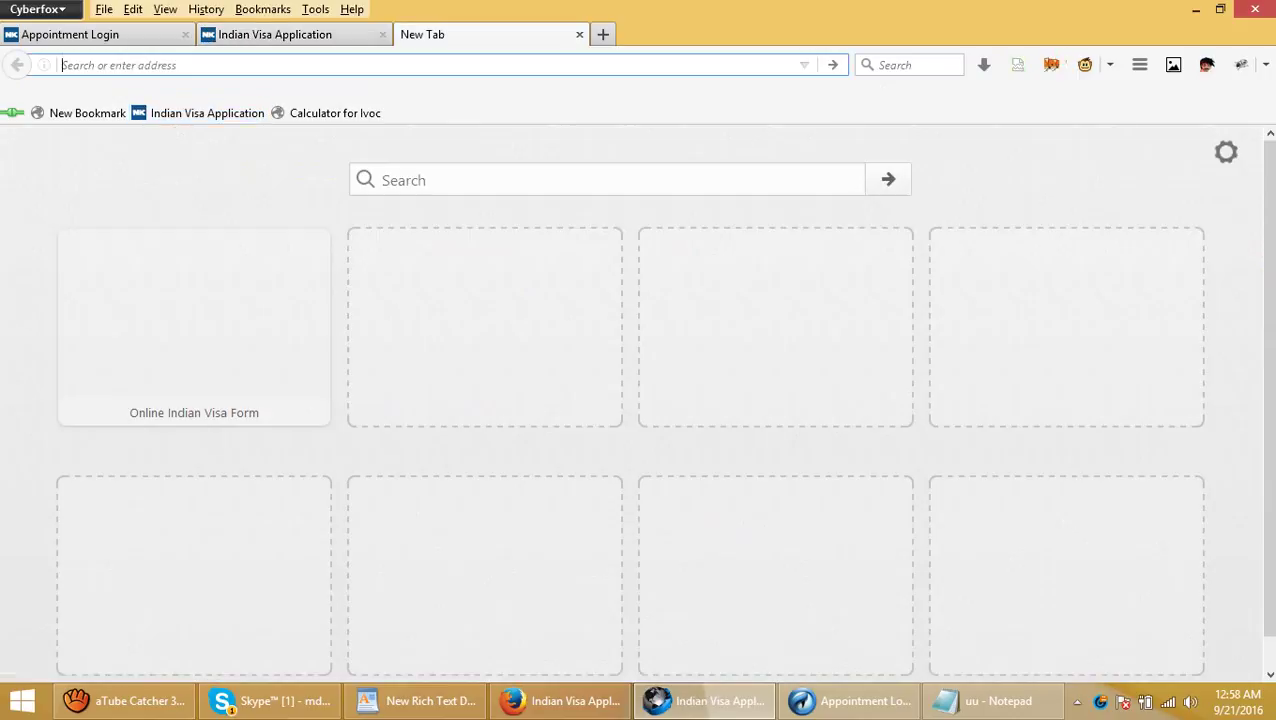
click(1050, 64)
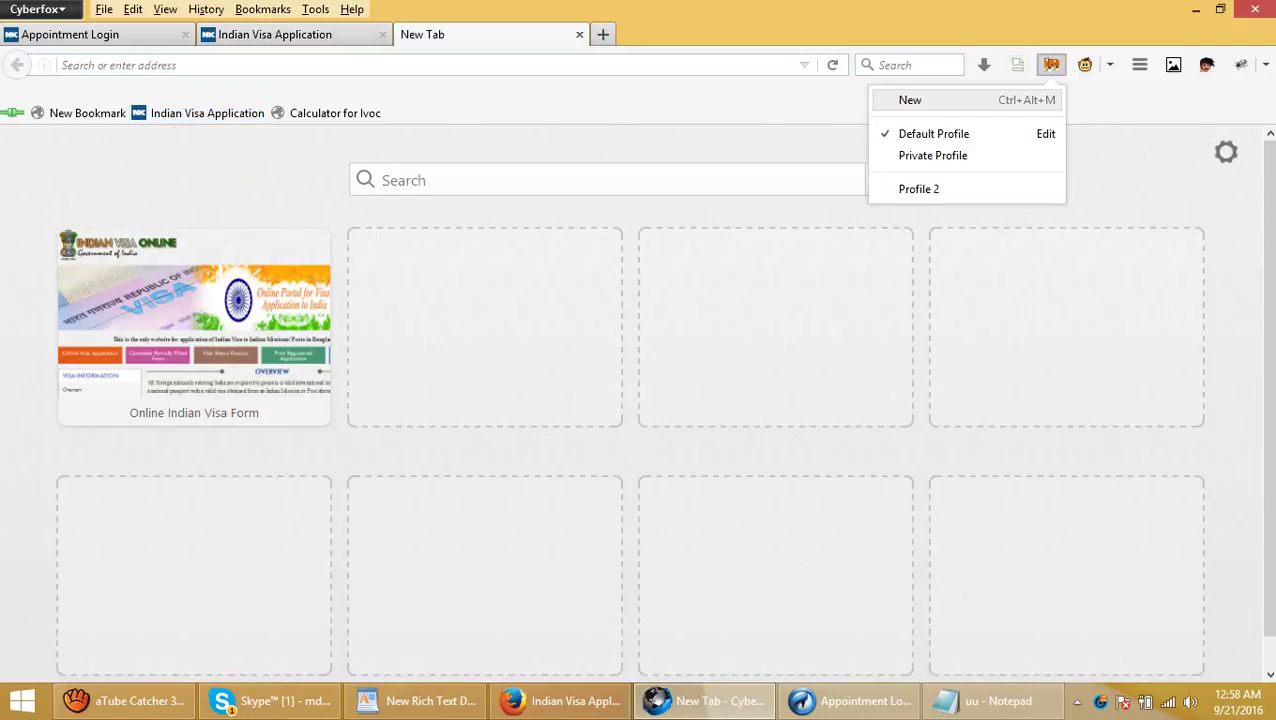
click(1050, 64)
click(200, 113)
Step: In the other Appointment Login window, load the Indian Visa Application site in two new tabs
click(855, 700)
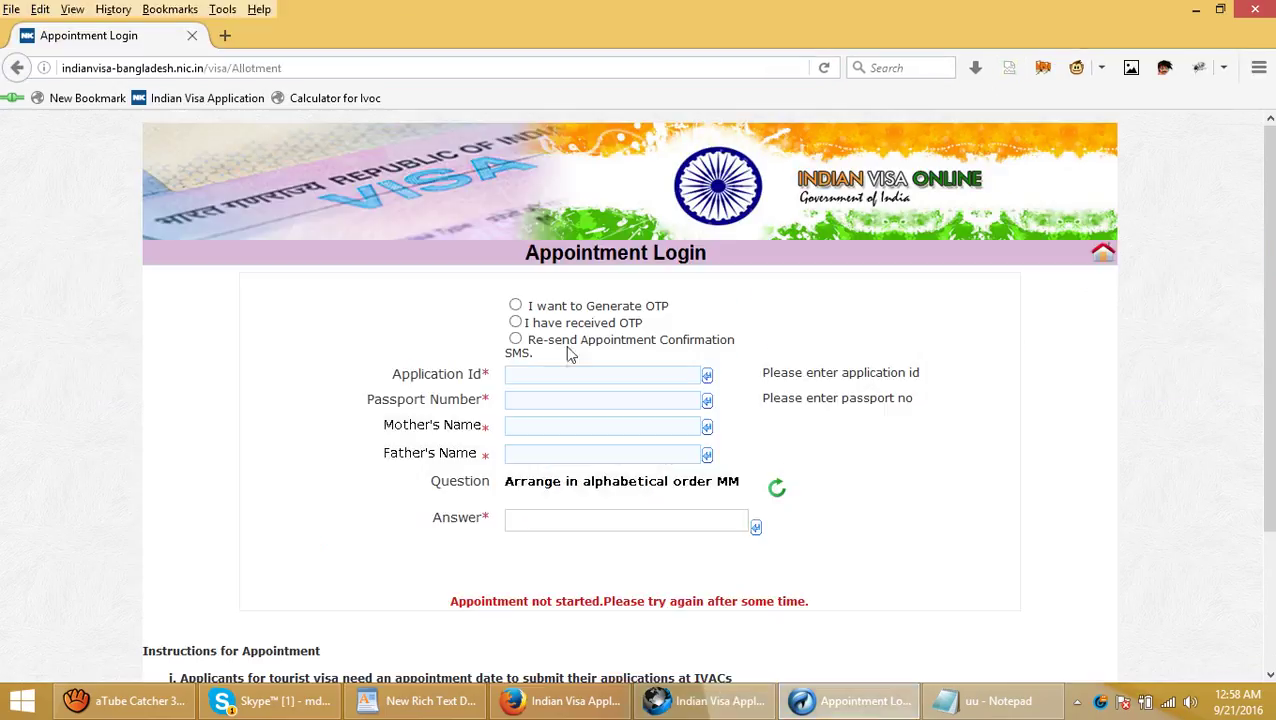
key(ctrl+t)
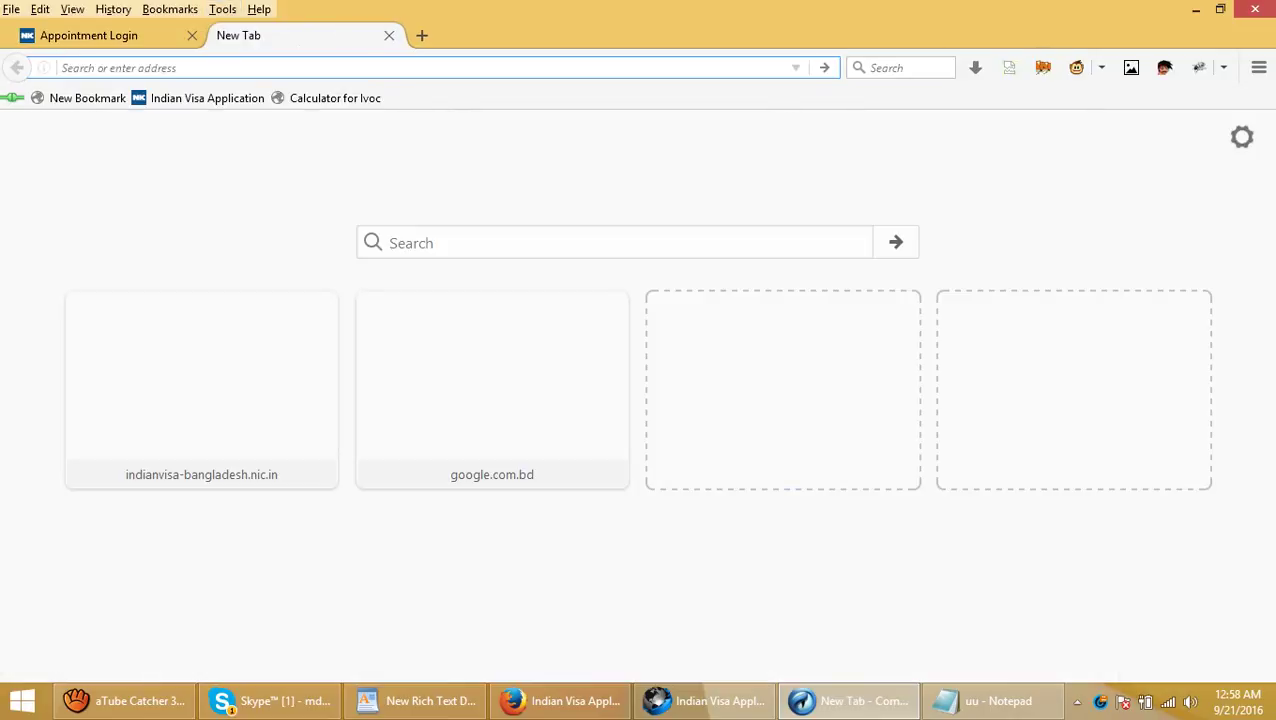
click(1043, 68)
click(960, 103)
click(200, 98)
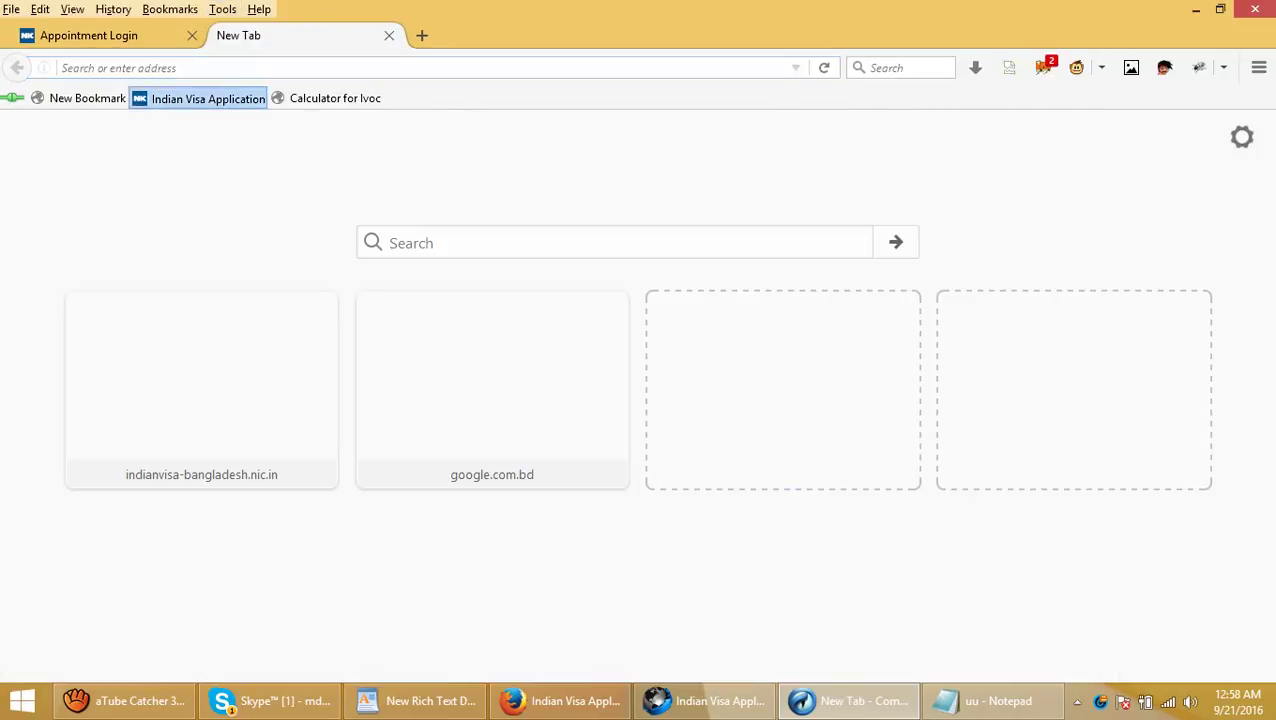
key(ctrl+t)
click(1043, 68)
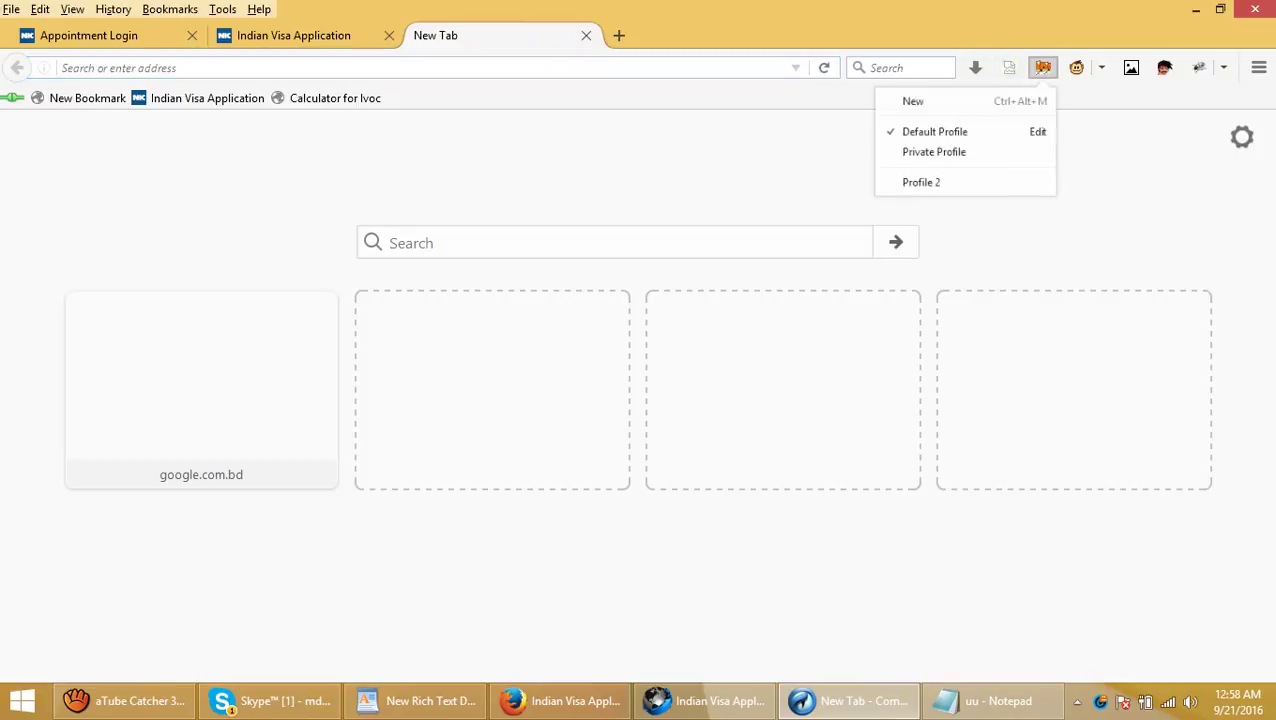
click(913, 101)
click(200, 98)
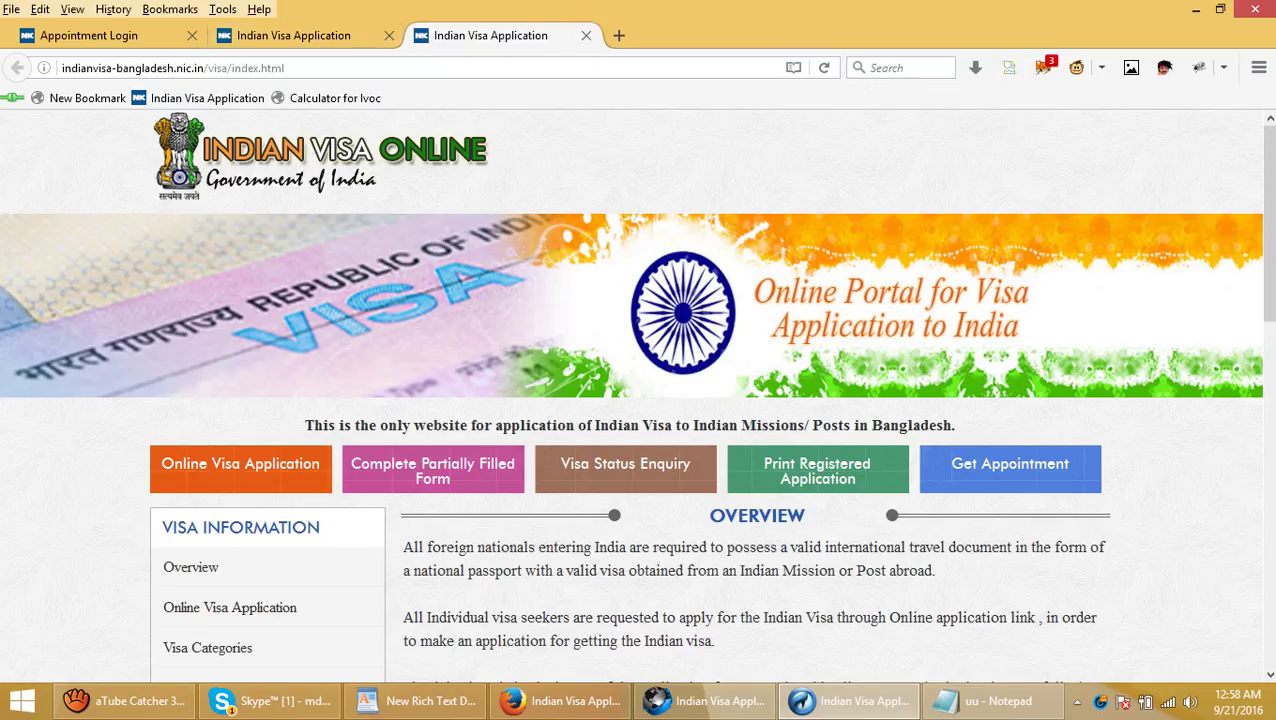
Step: Switch between the Firefox and Cyberfox windows, leaving the visa home page tab in front
click(158, 41)
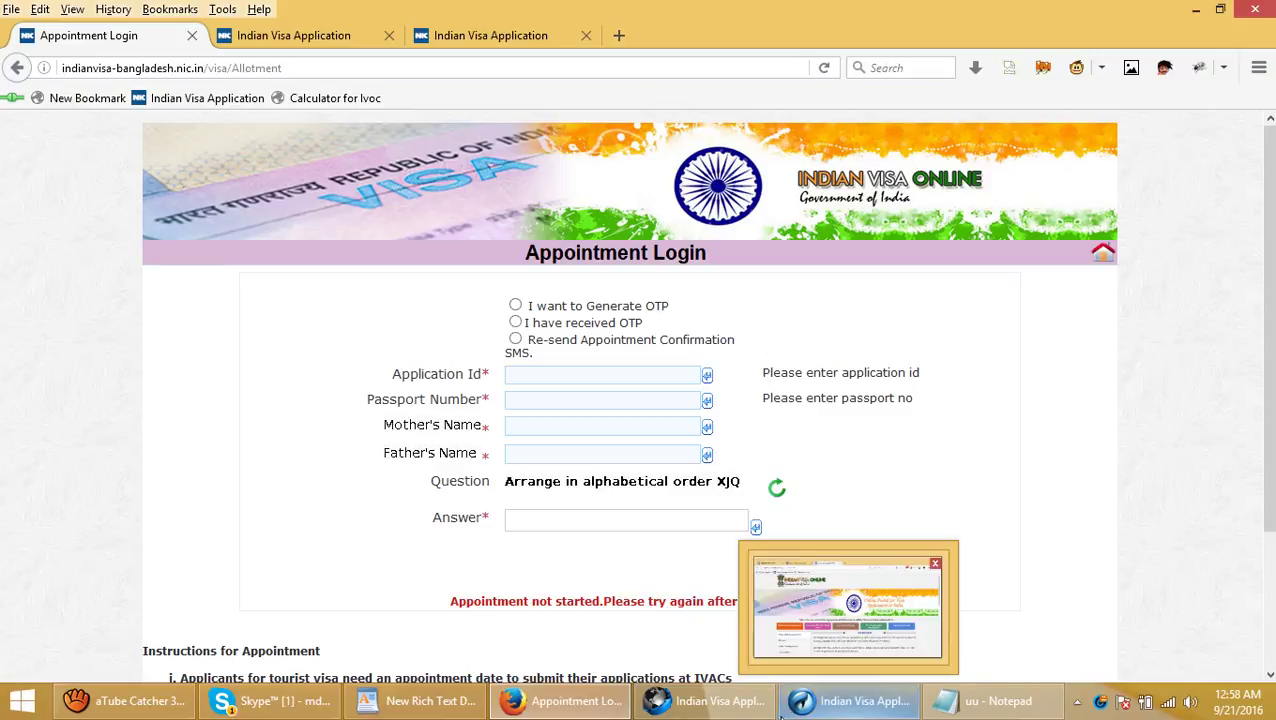
click(705, 700)
click(80, 34)
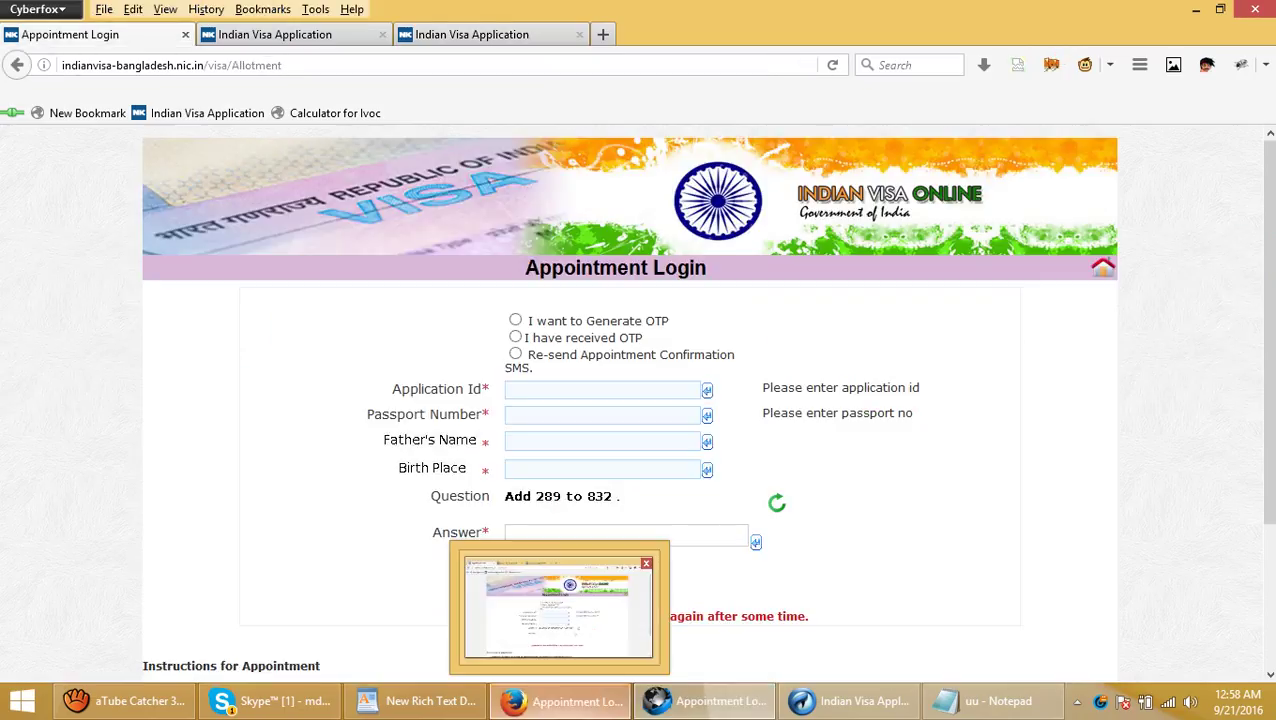
click(560, 700)
click(290, 35)
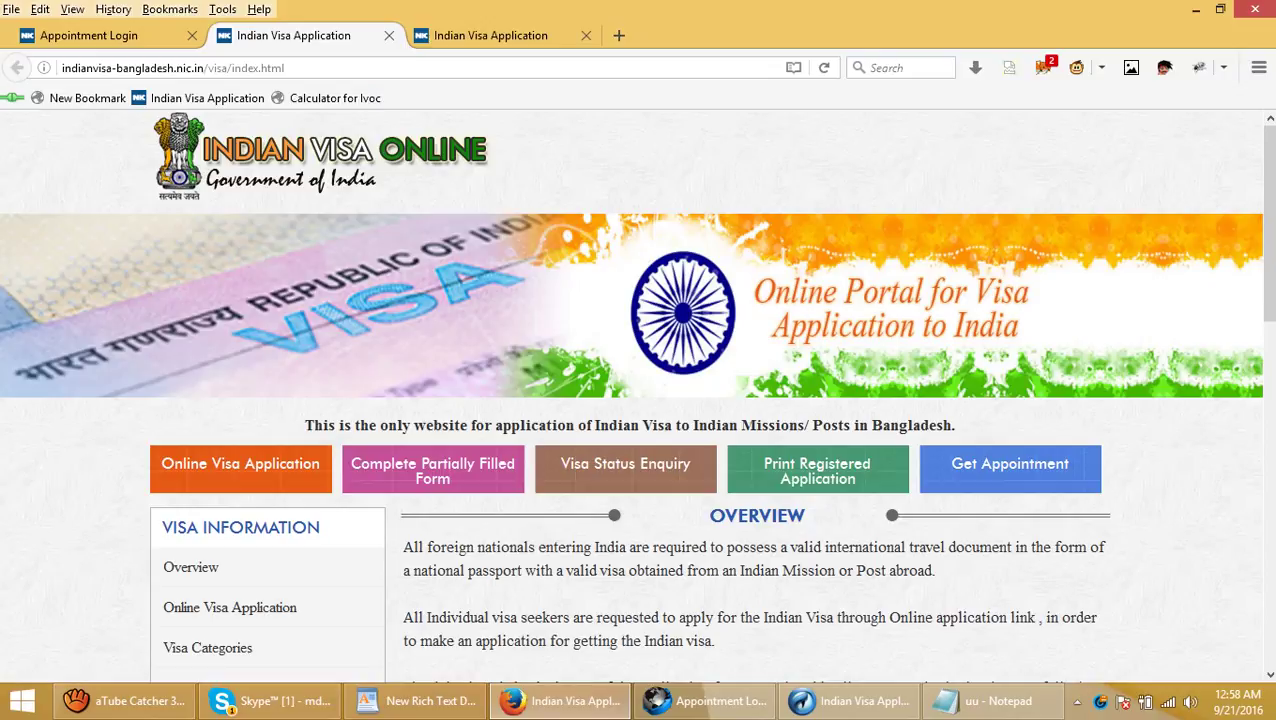
click(705, 700)
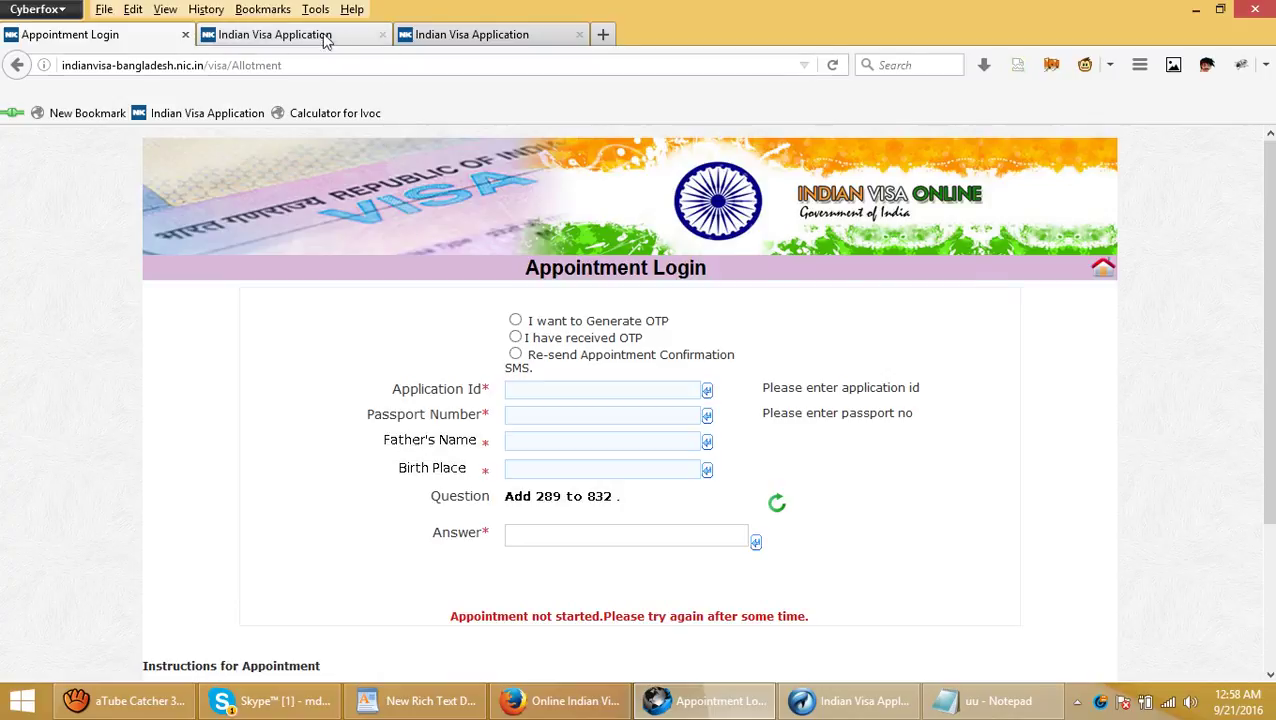
click(322, 37)
click(850, 700)
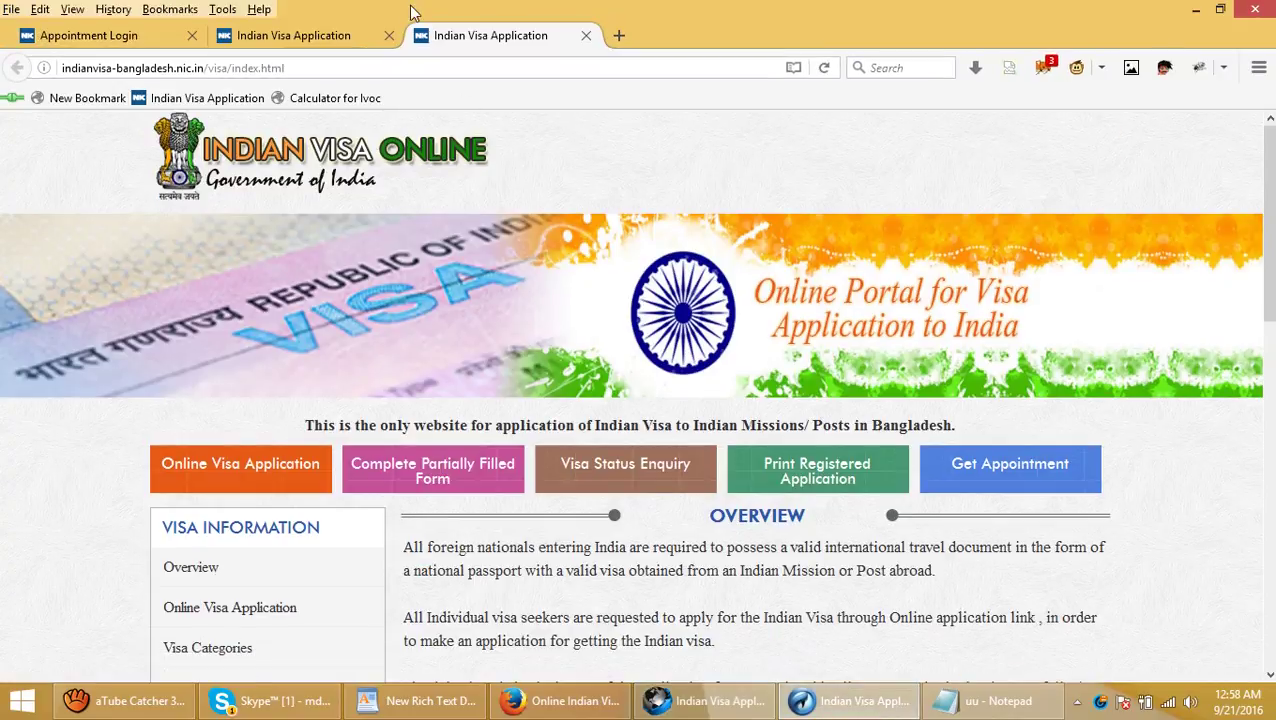
Step: Open the Print Registered Application reprint form and return to it after checking the login tab
click(817, 470)
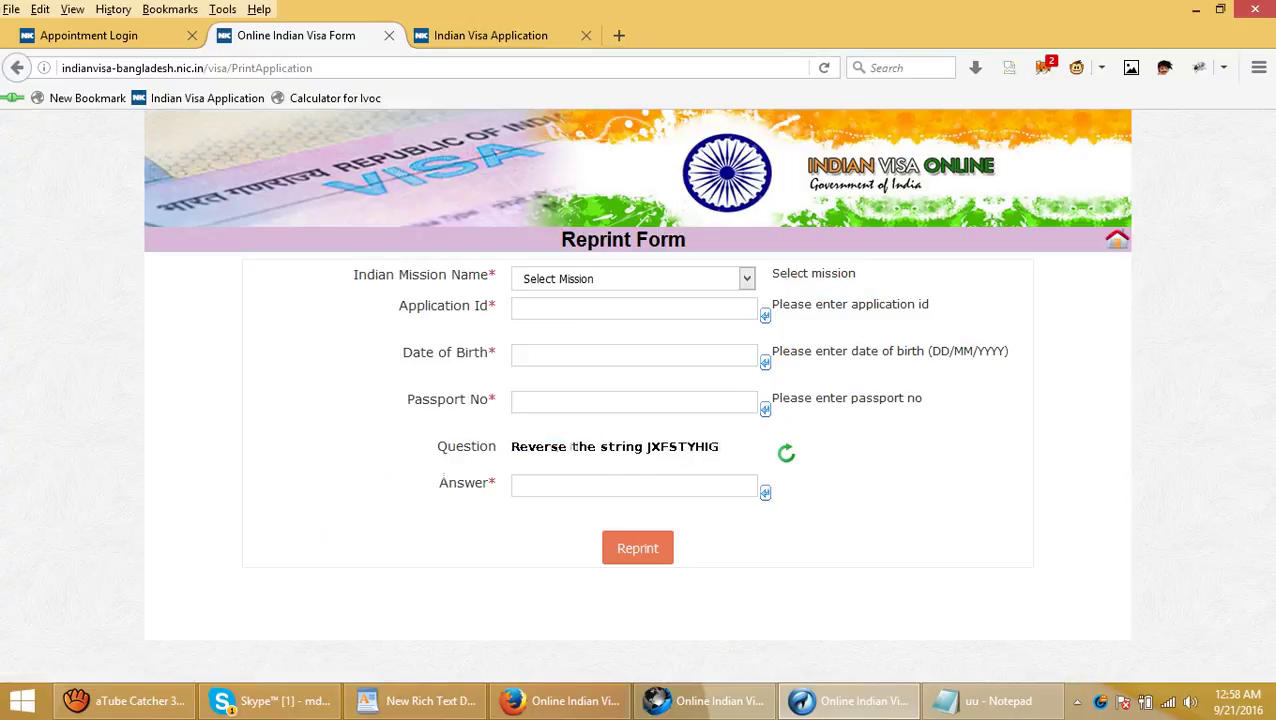
click(560, 700)
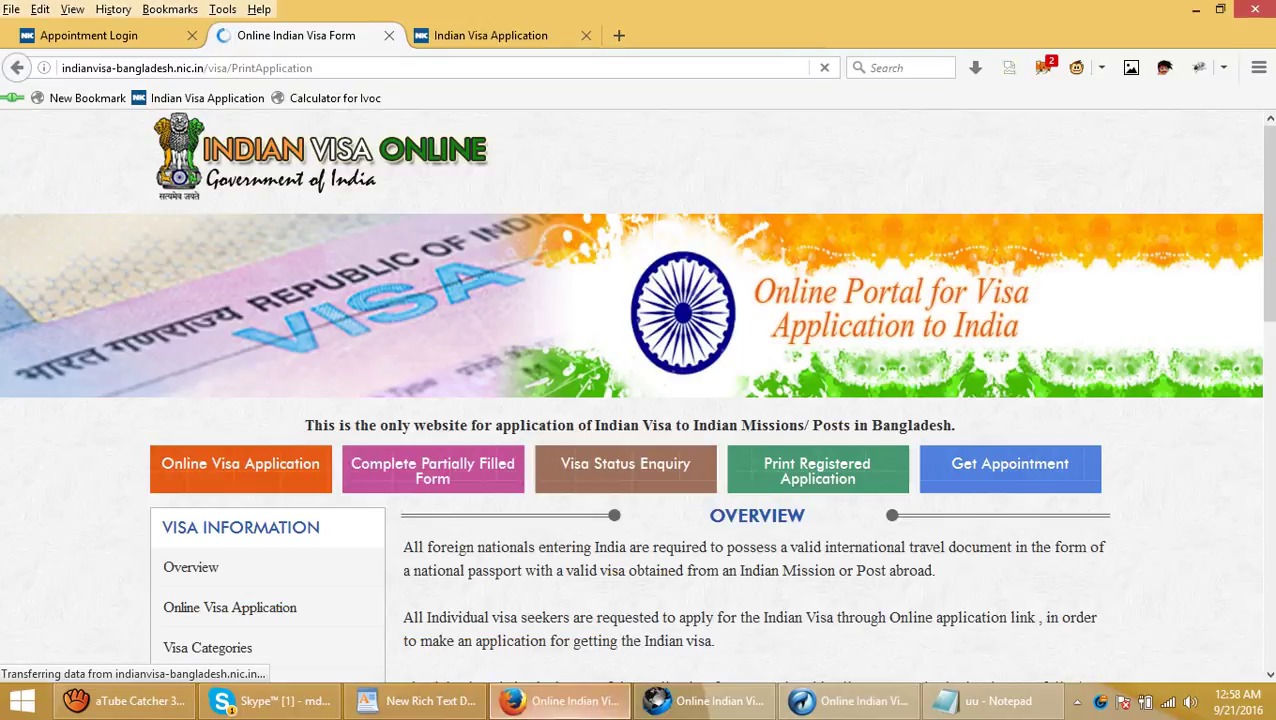
click(100, 36)
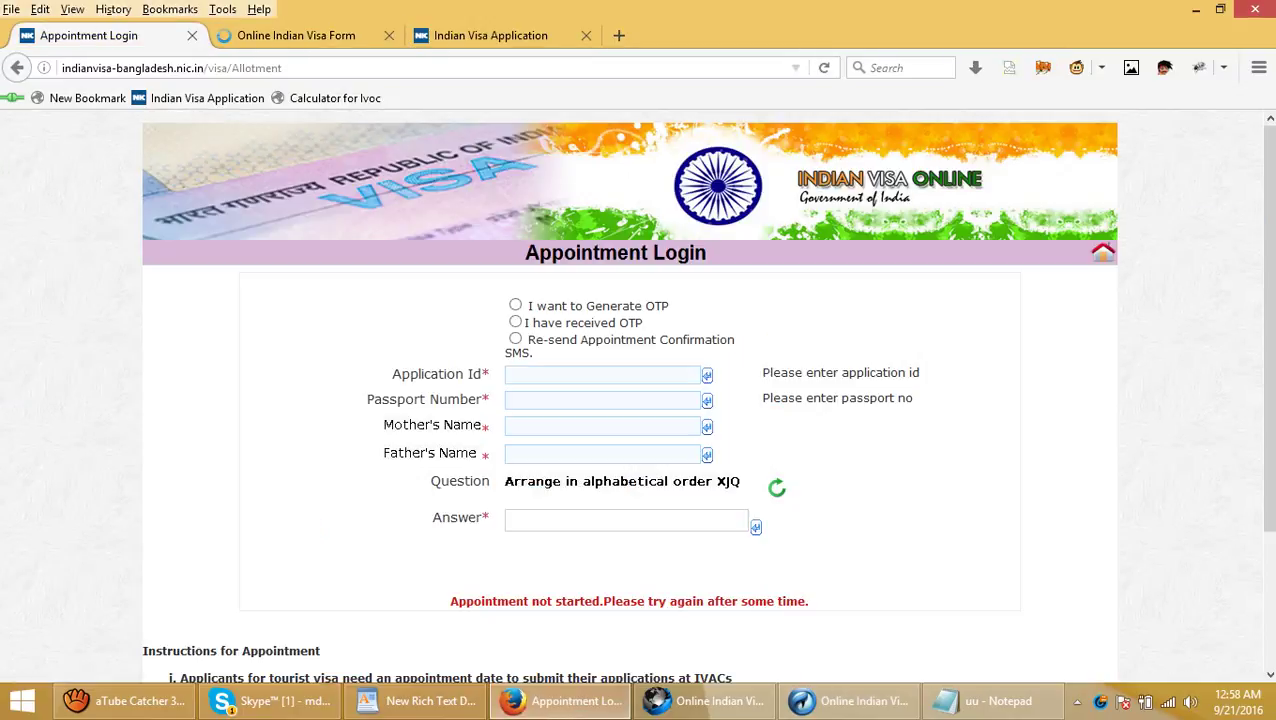
click(296, 36)
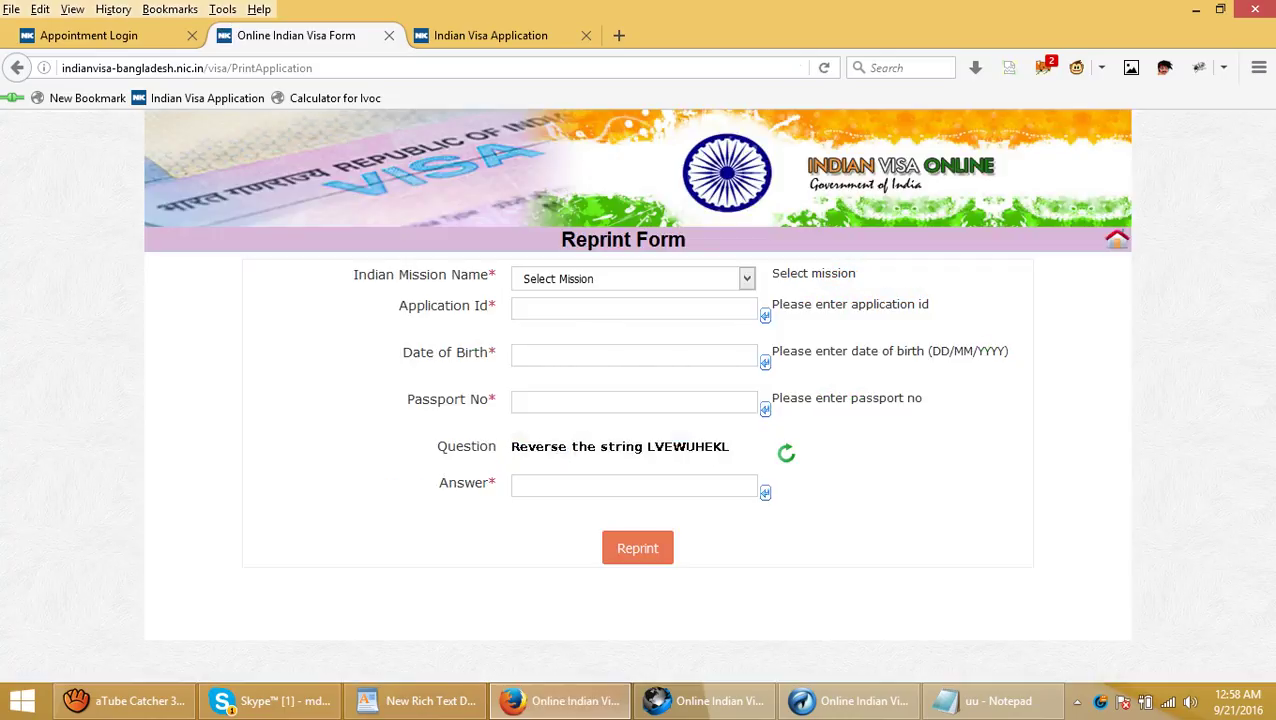
Step: Make the Firefox reprint form page reload every 30 seconds via Reload Every
right_click(191, 175)
right_click(99, 190)
mouse_move(180, 376)
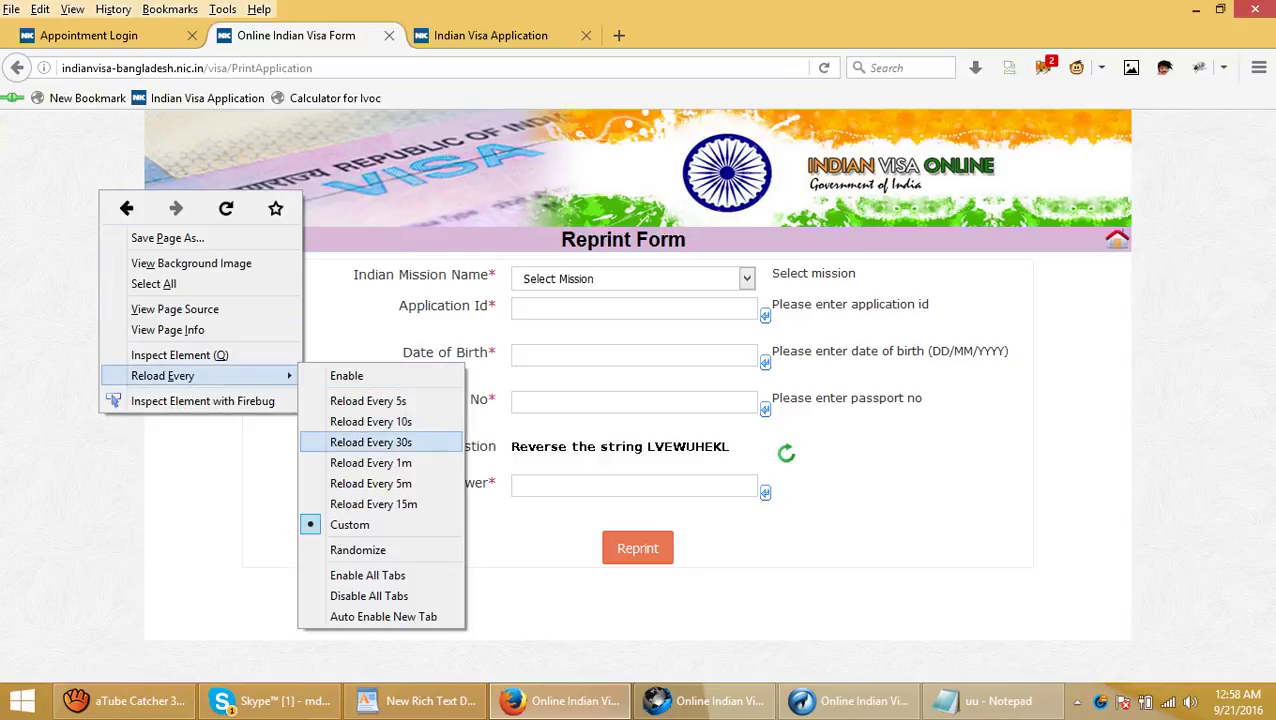
click(370, 442)
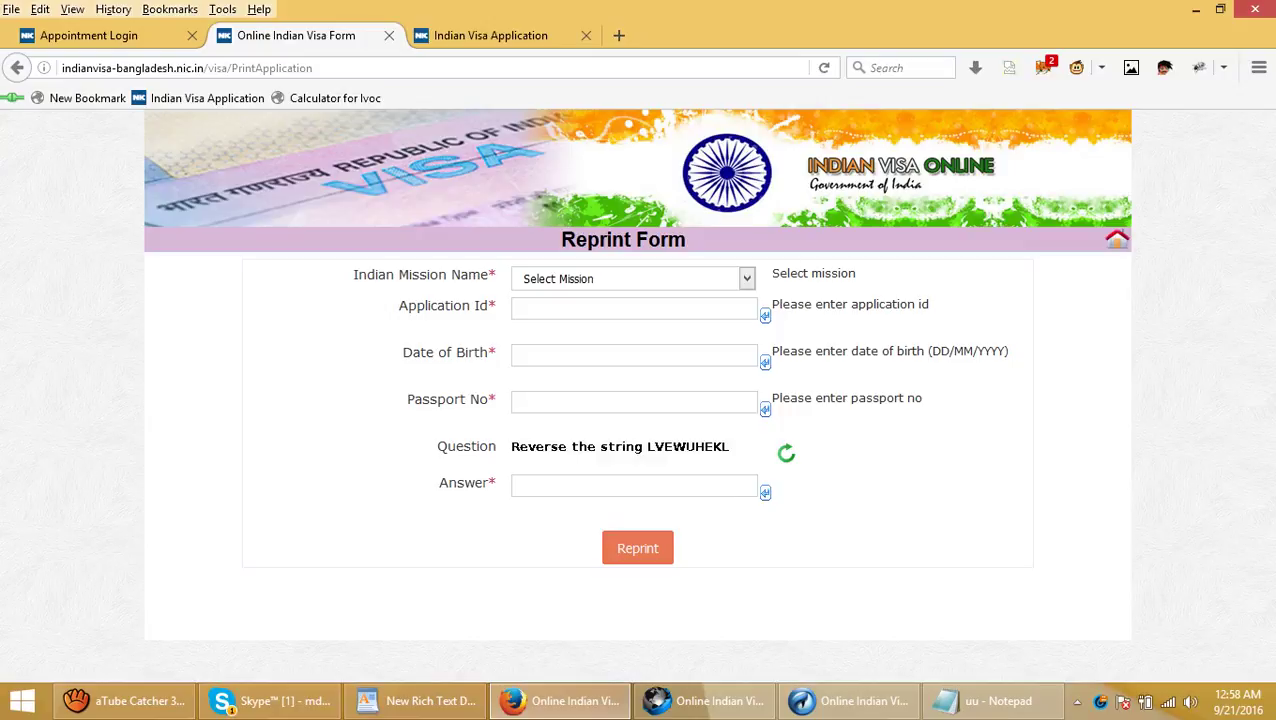
right_click(323, 323)
mouse_move(386, 507)
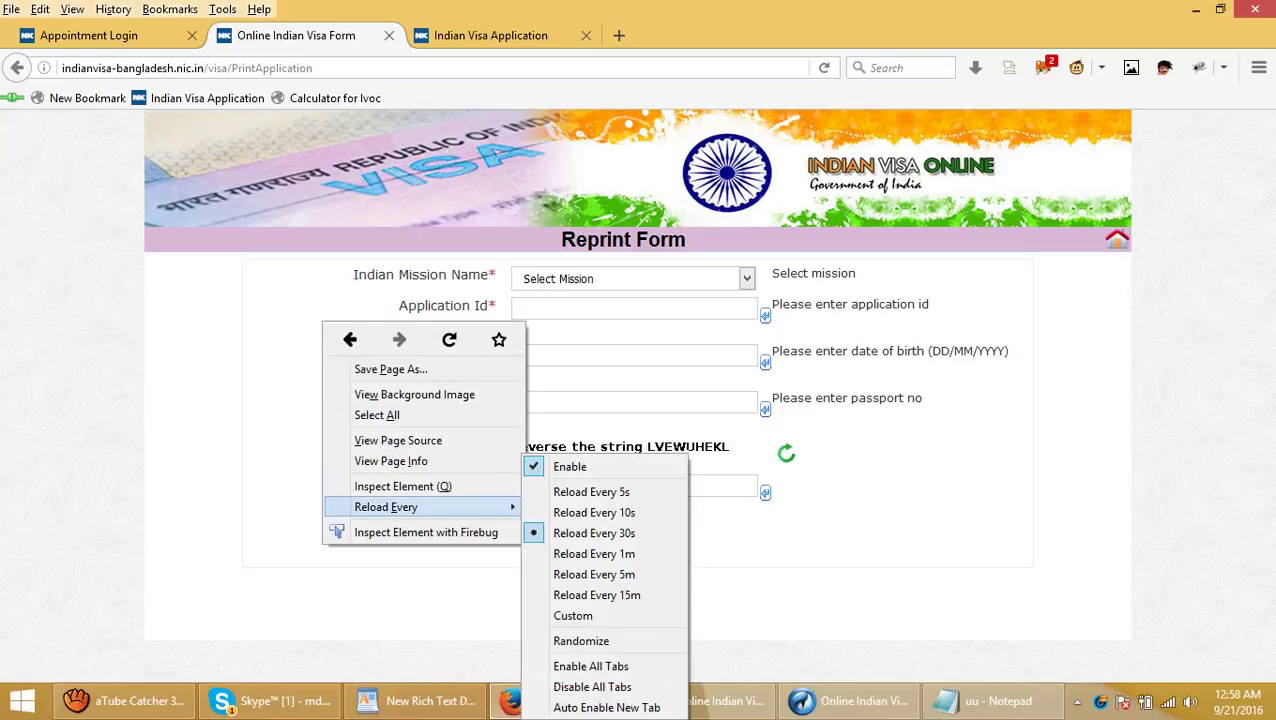
click(594, 533)
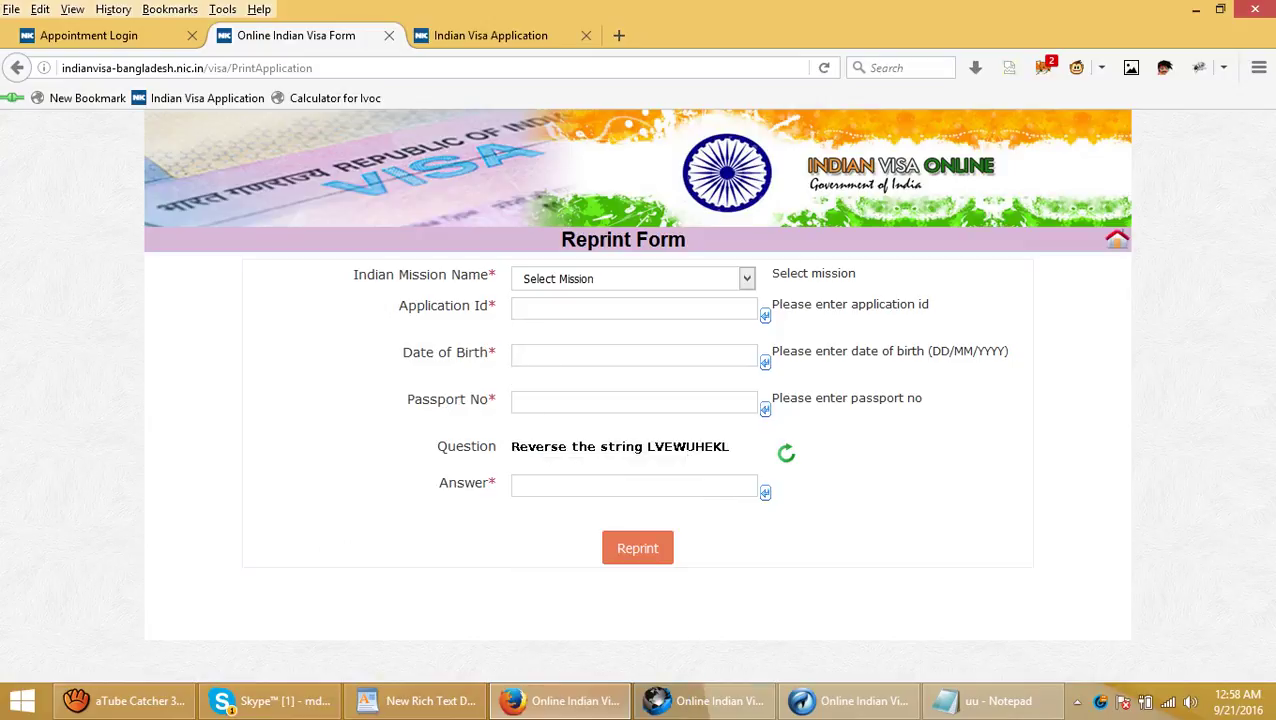
Step: Enable 30-second auto-reload in Cyberfox too, then confirm the 30s reload on Firefox's reprint form
click(716, 700)
right_click(220, 276)
mouse_move(300, 528)
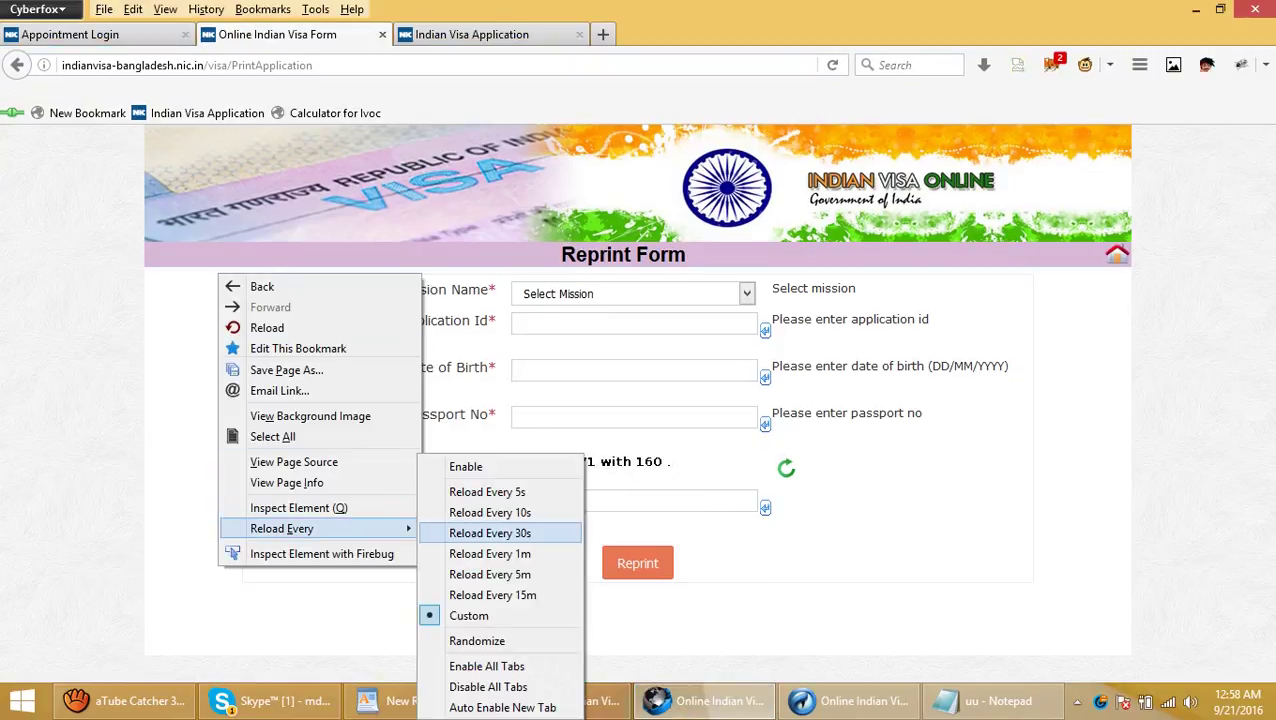
click(500, 533)
click(850, 700)
right_click(308, 208)
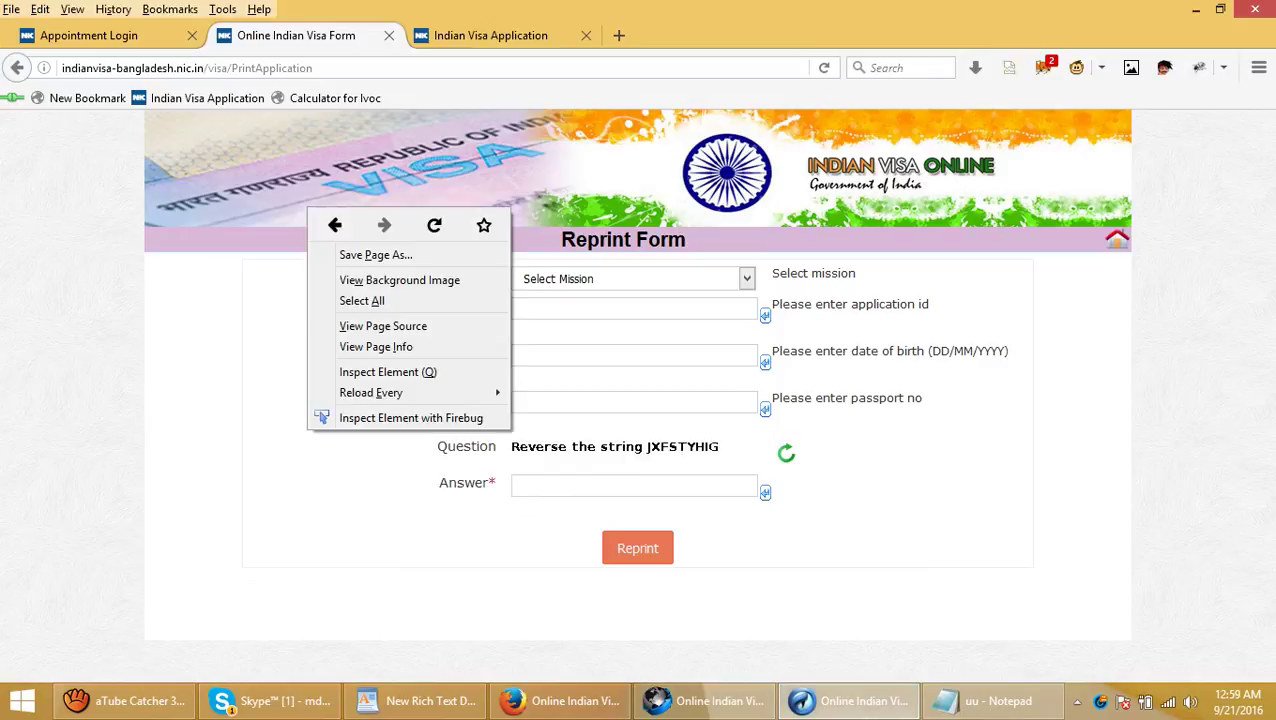
mouse_move(400, 392)
click(590, 458)
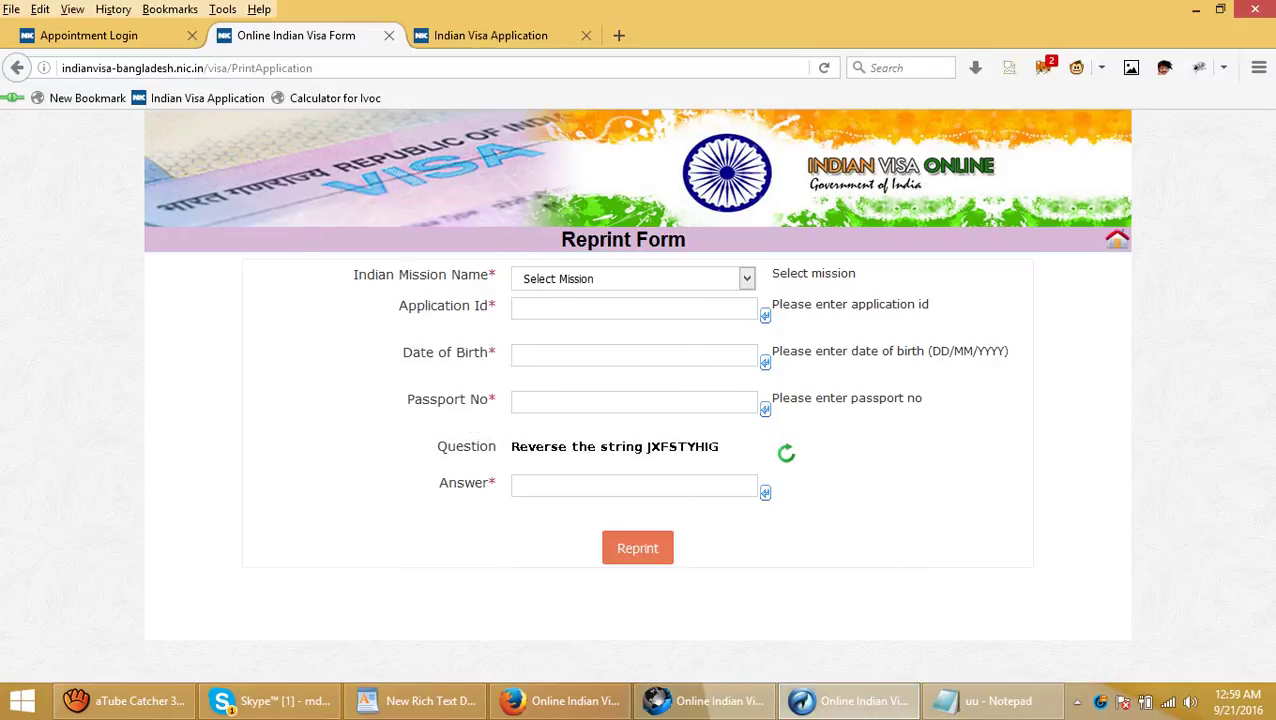
Step: Cycle through the browser windows to Firefox's Appointment Login tab, then bring up the uu Notepad note
click(490, 36)
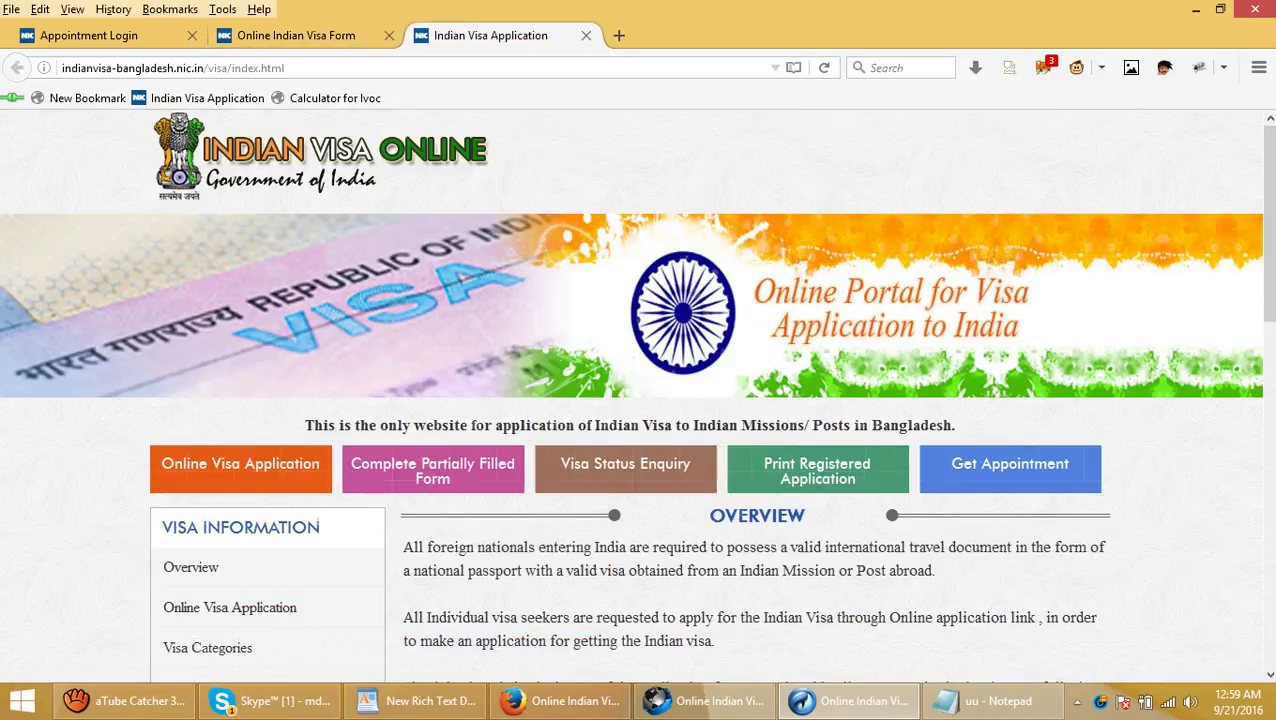
click(568, 712)
click(484, 37)
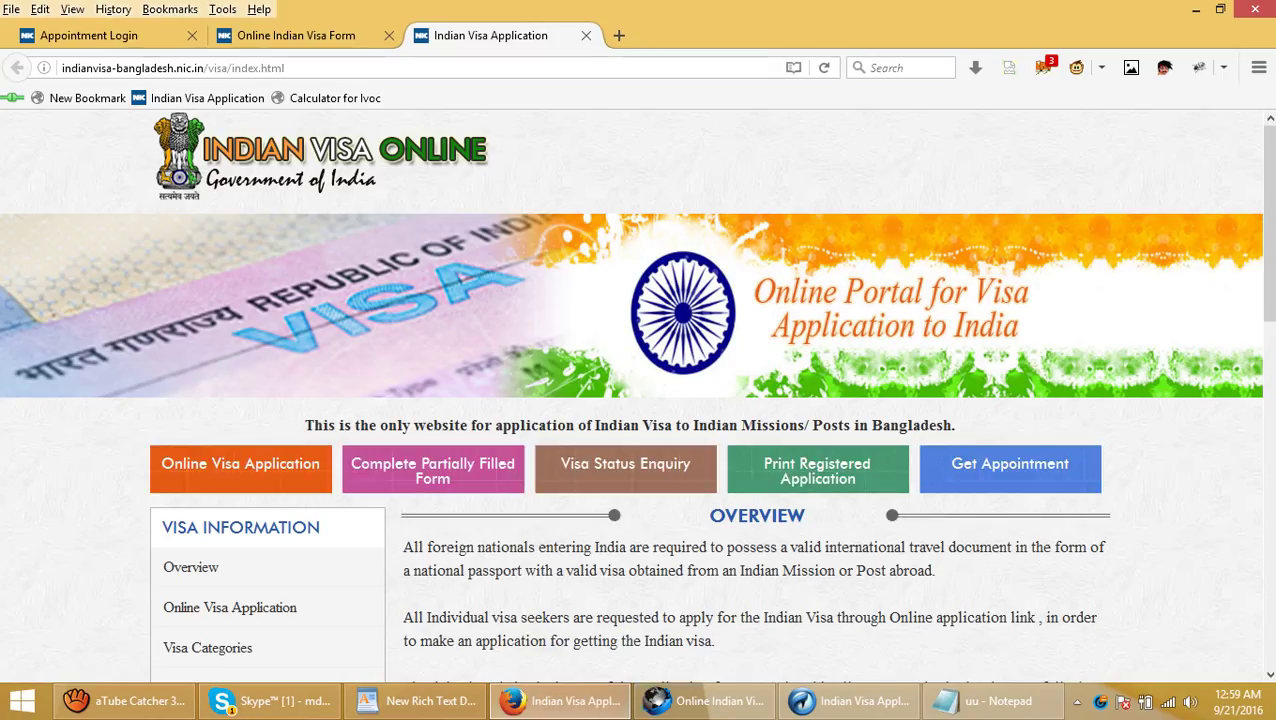
click(706, 706)
click(488, 37)
click(846, 708)
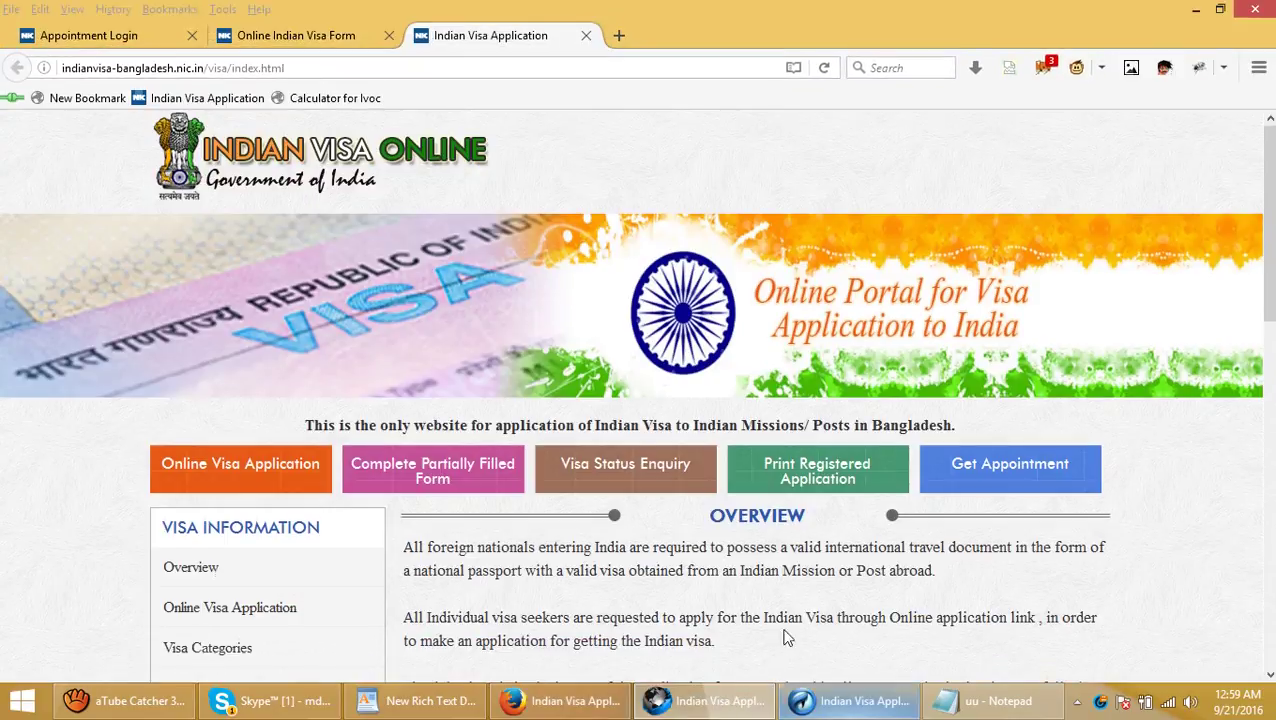
click(90, 36)
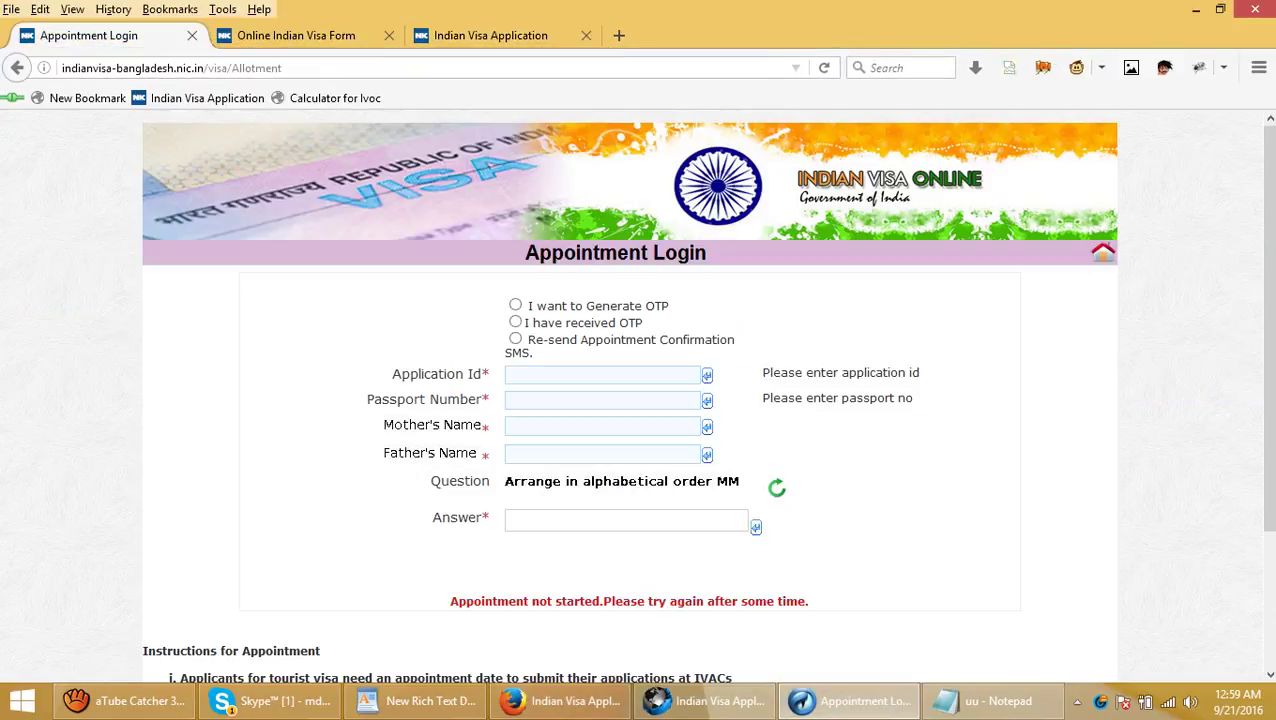
click(560, 701)
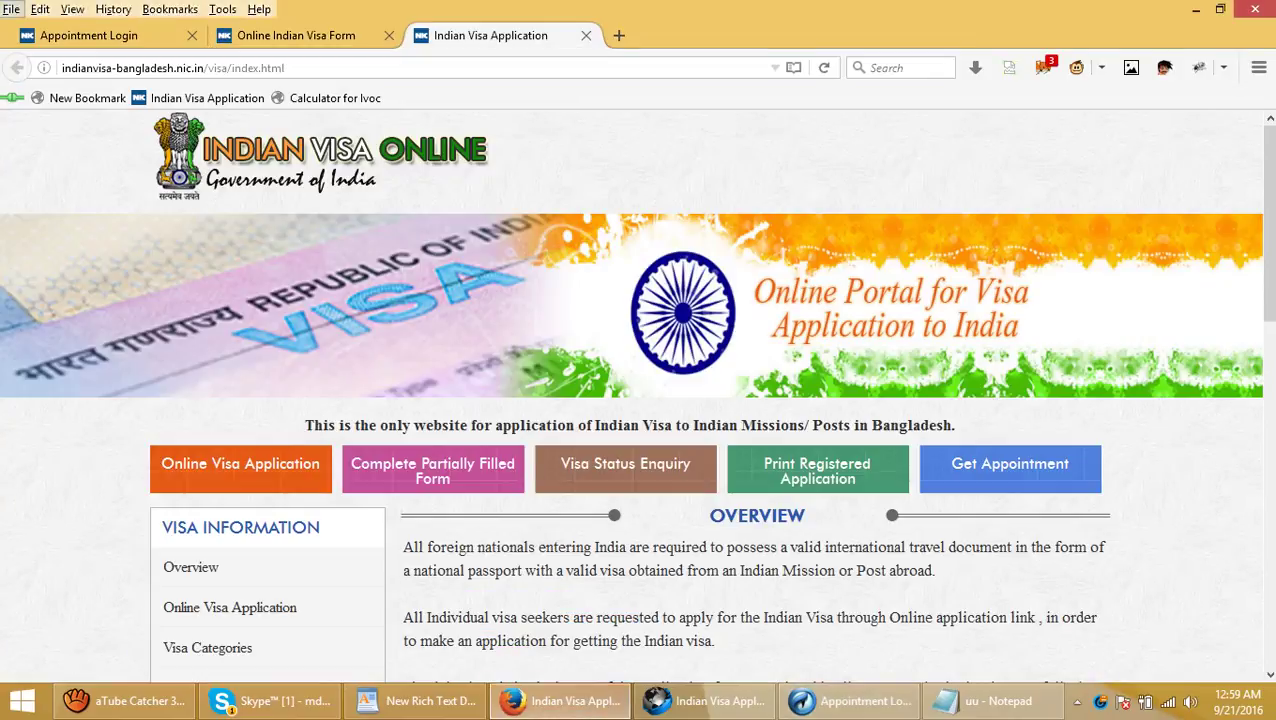
click(88, 36)
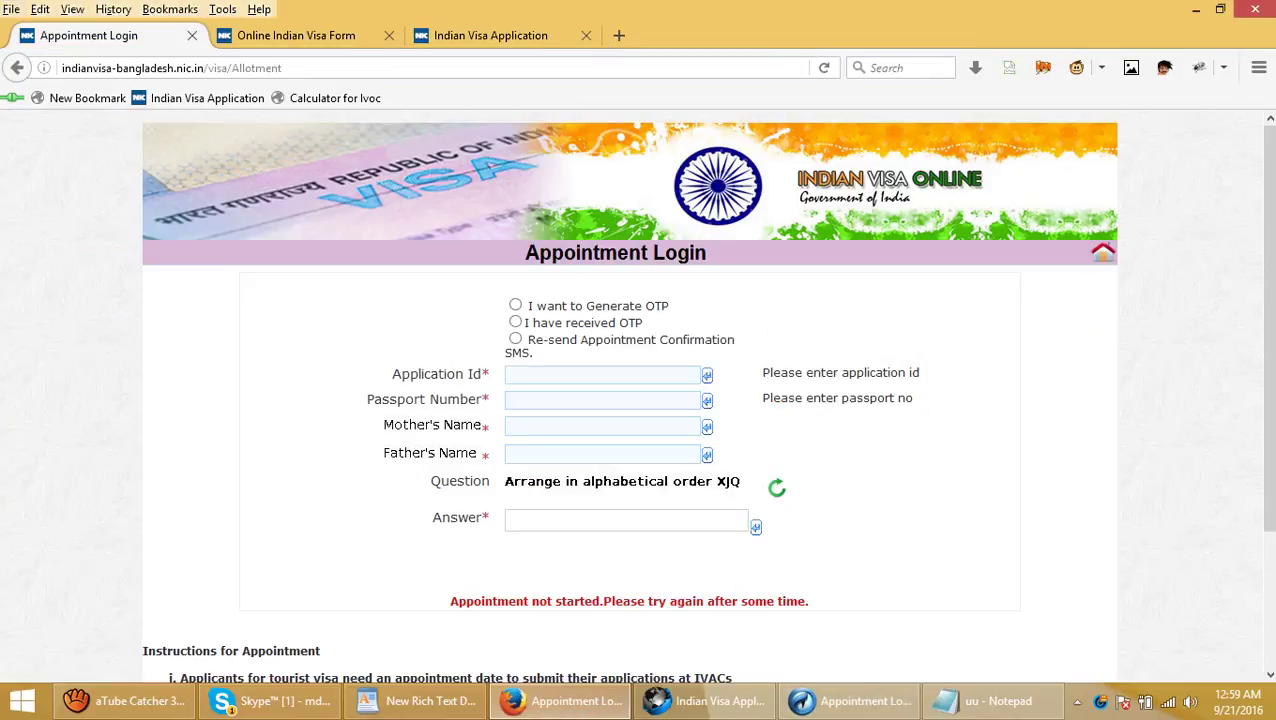
click(993, 701)
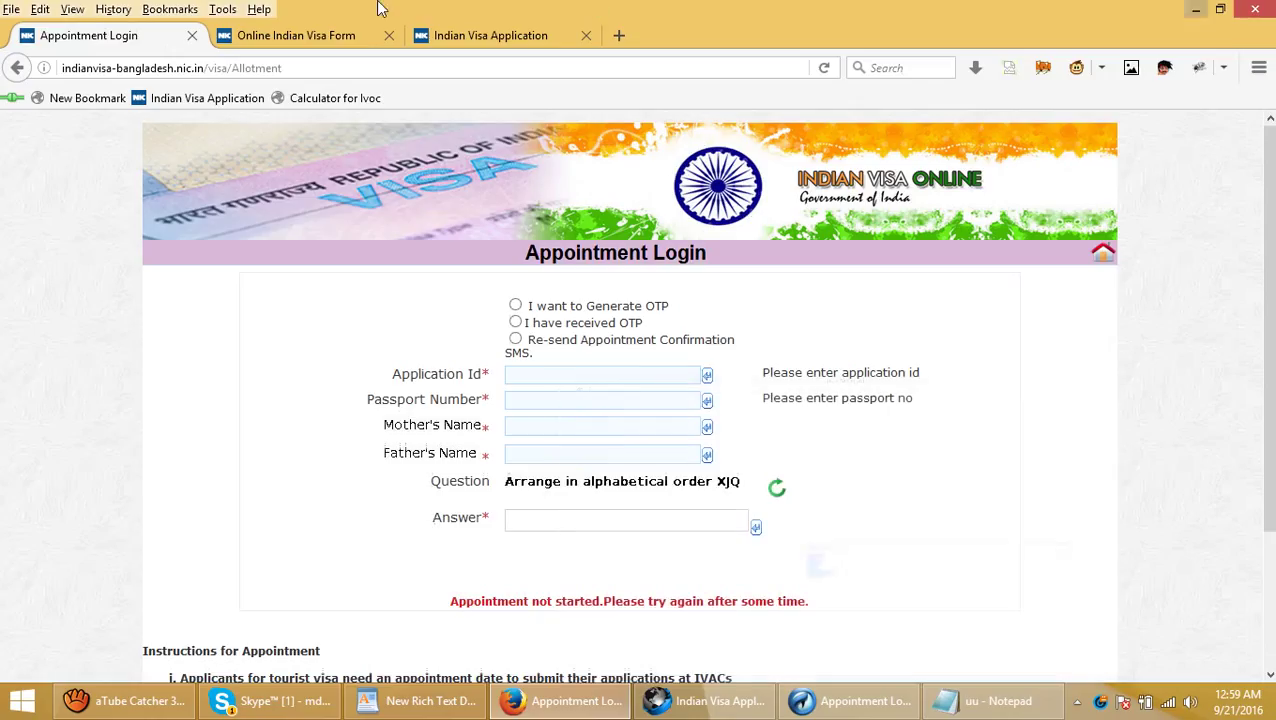
Step: Minimise the uu note to reveal Firefox's Appointment Login page
click(1195, 10)
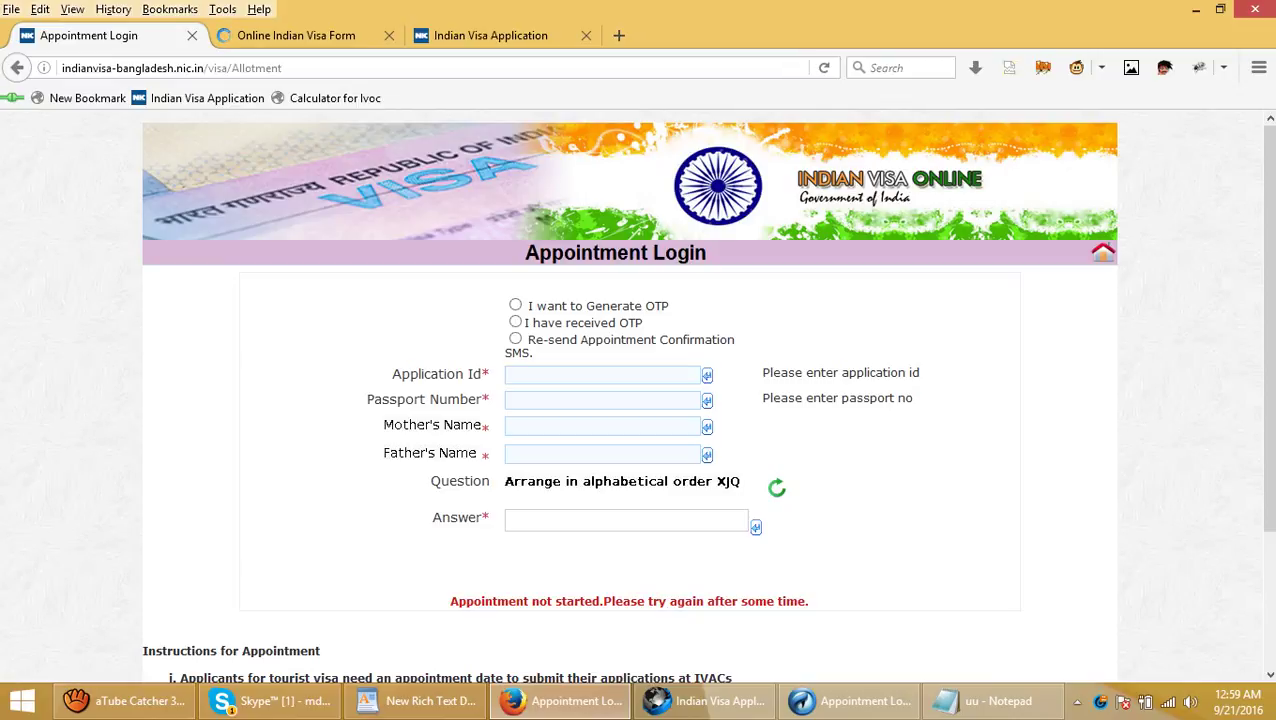
Step: Fill Application Id and Passport Number with the saved values from the InFormEnter menu
double_click(429, 374)
click(602, 375)
click(707, 376)
click(602, 375)
right_click(553, 376)
mouse_move(650, 410)
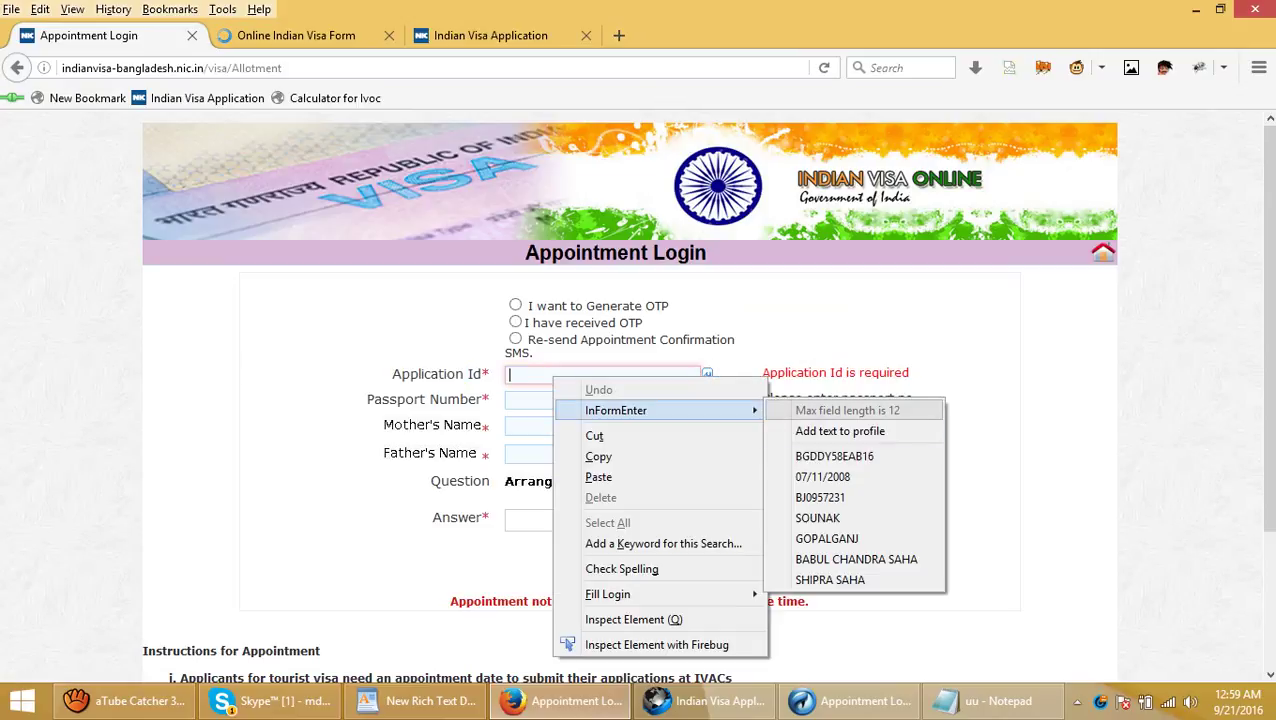
click(834, 456)
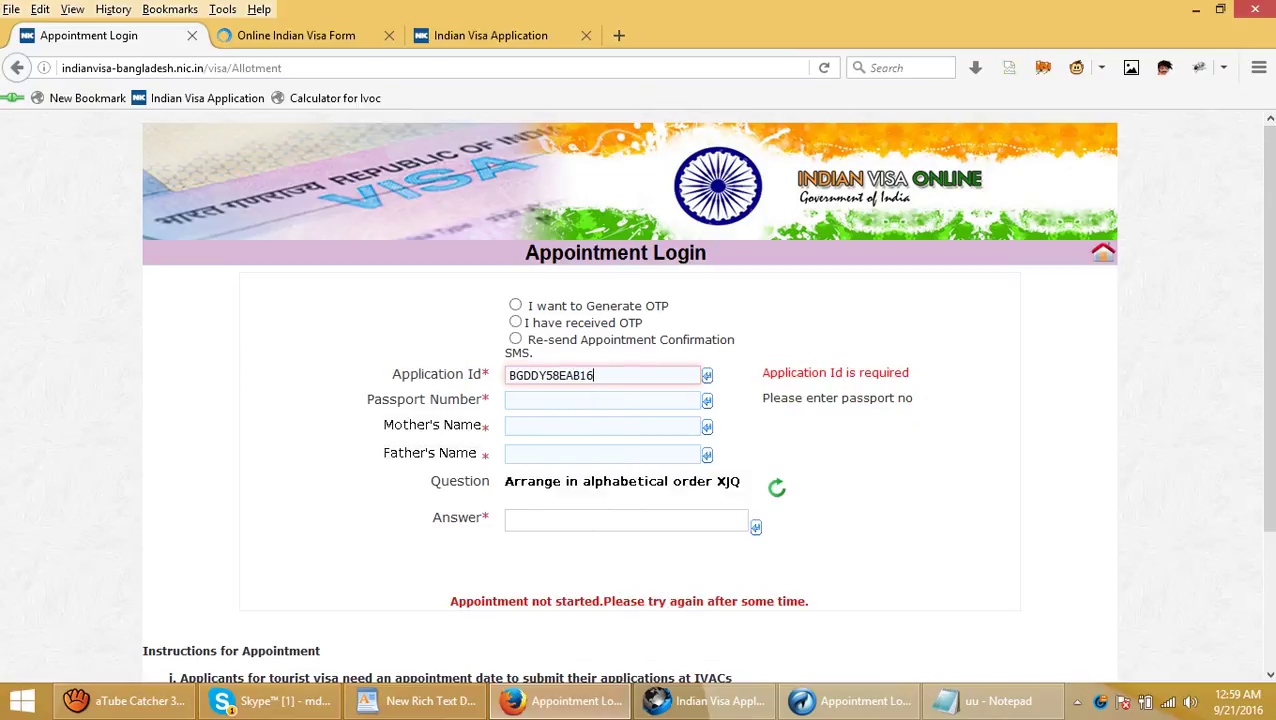
click(526, 400)
right_click(527, 400)
mouse_move(600, 434)
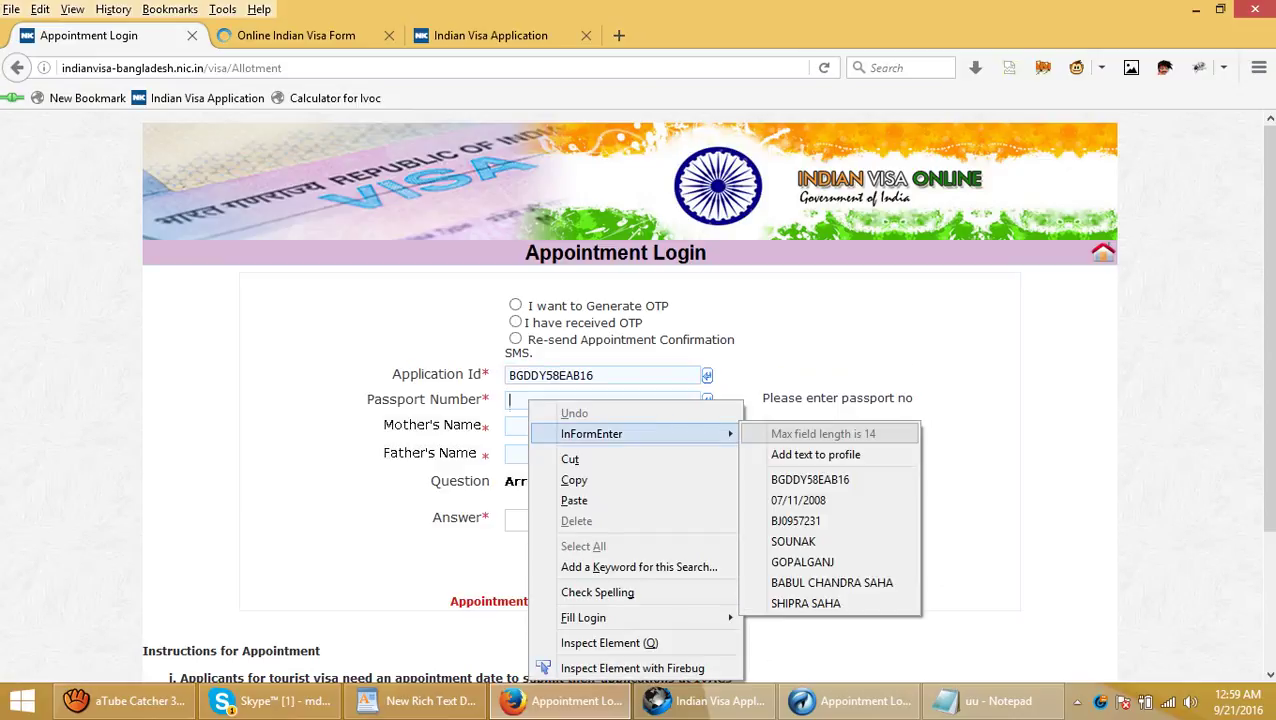
click(795, 520)
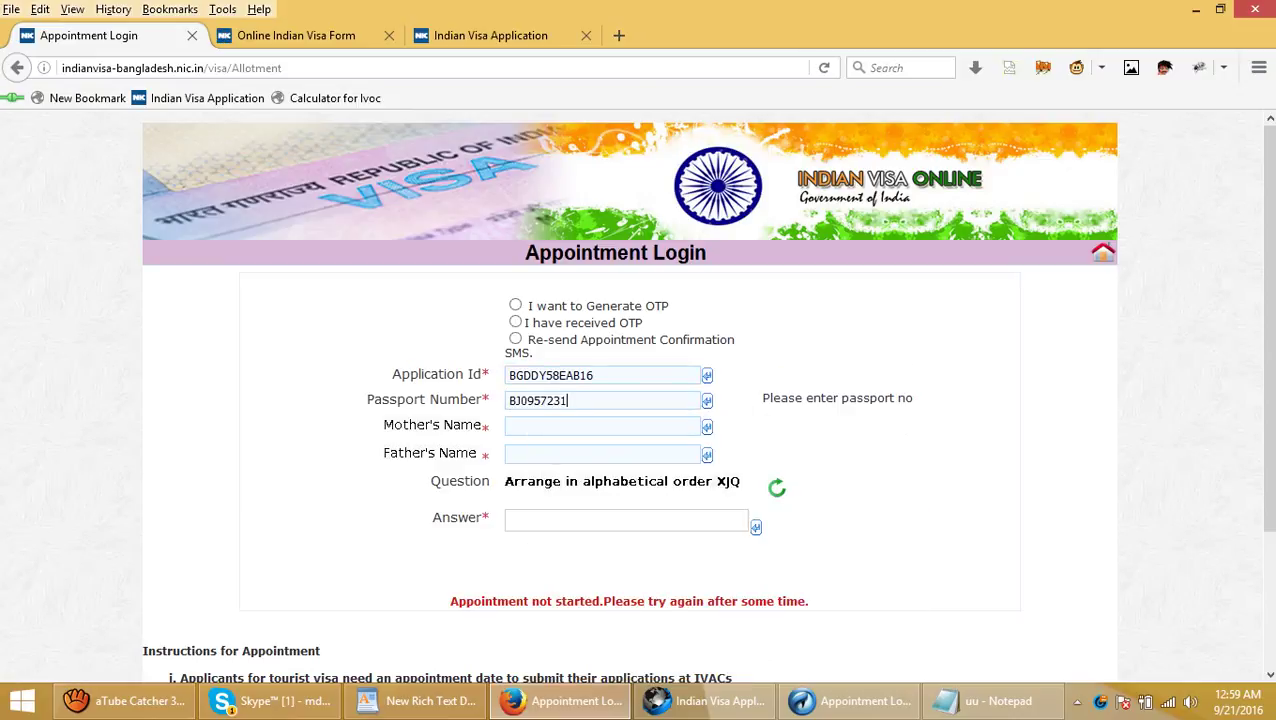
Step: Fill Mother's Name and Father's Name with the saved names from InFormEnter
click(516, 427)
right_click(516, 428)
mouse_move(600, 465)
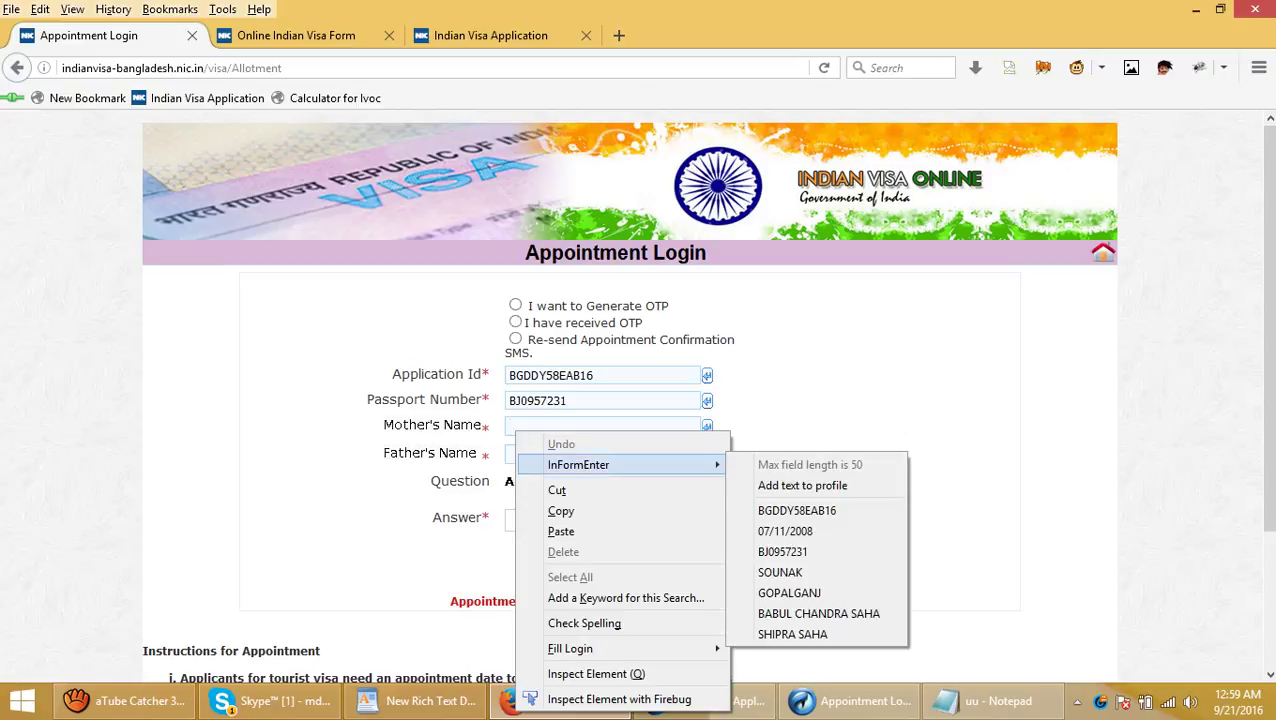
click(792, 634)
click(548, 454)
right_click(548, 454)
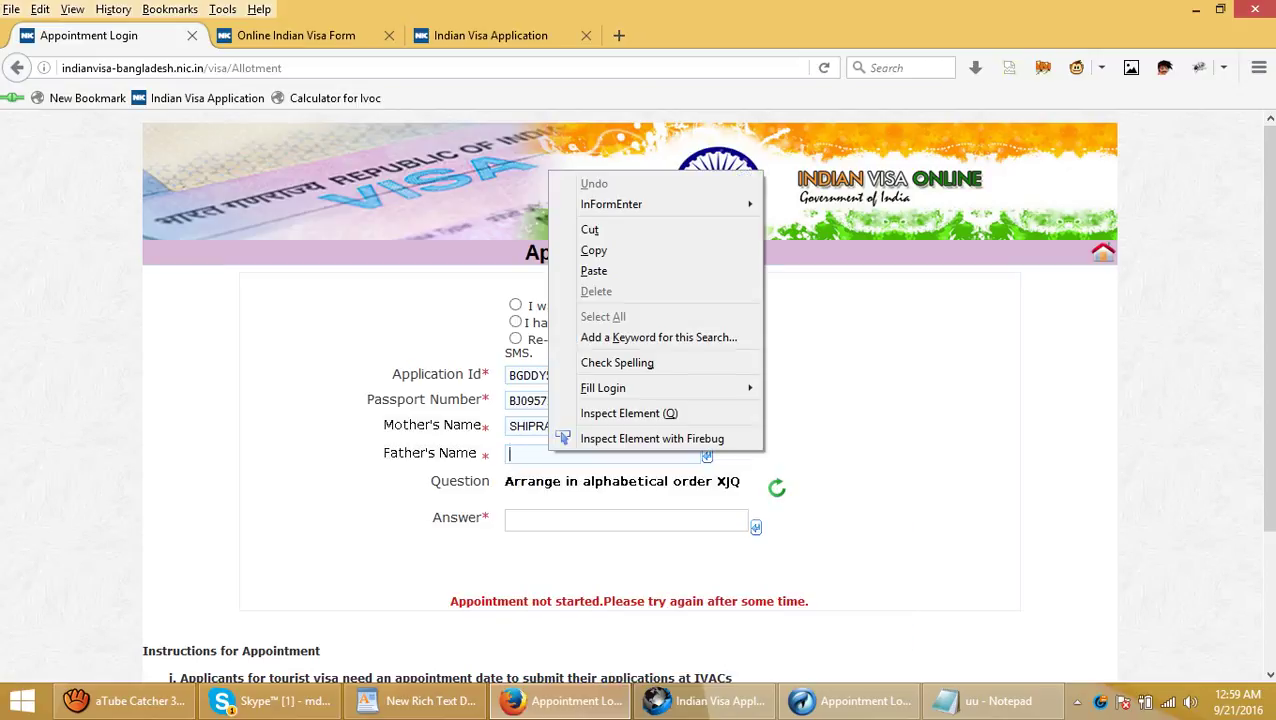
mouse_move(611, 204)
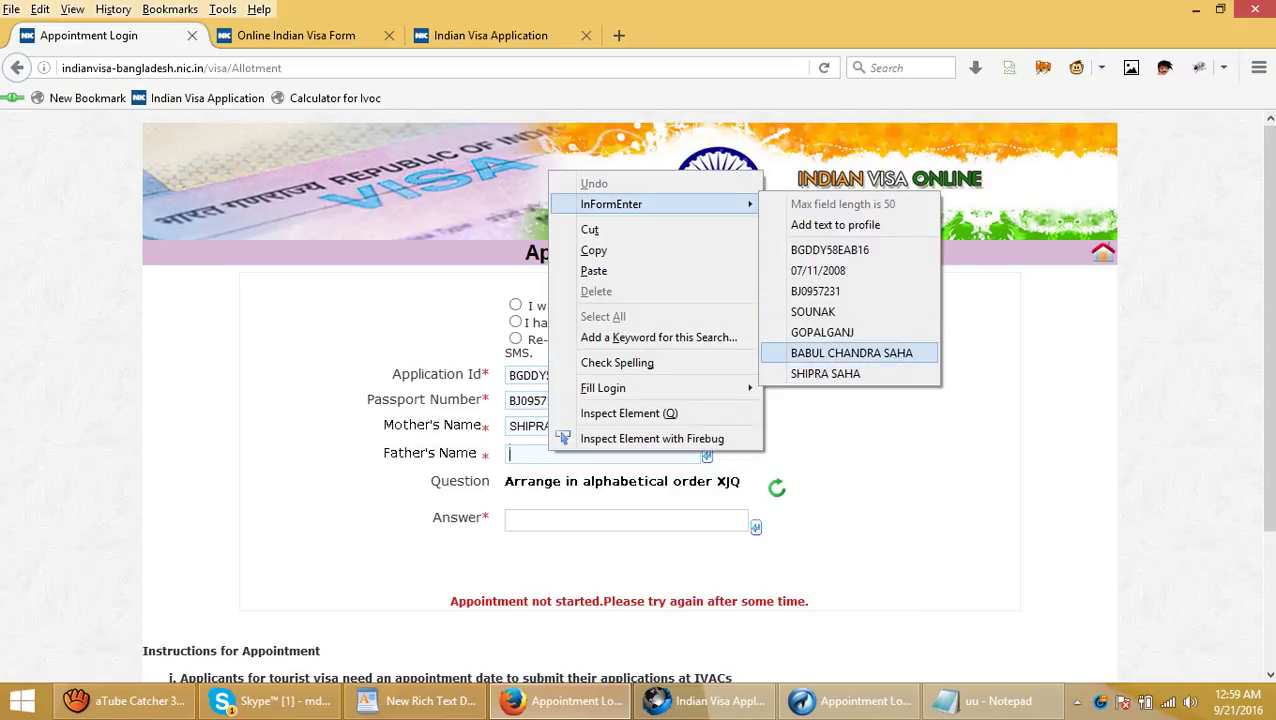
click(851, 353)
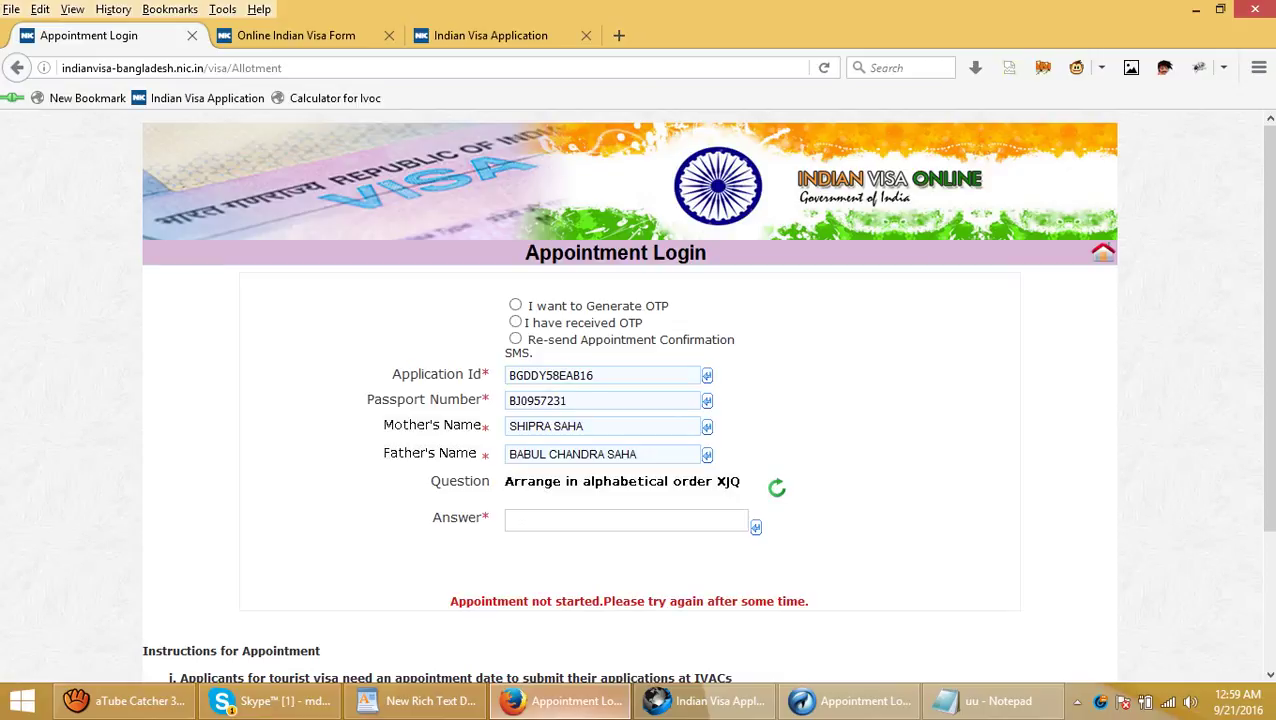
click(705, 701)
Step: On Cyberfox's Appointment Login tab, fill Application Id and Passport Number from InFormEnter
key(ctrl+Tab)
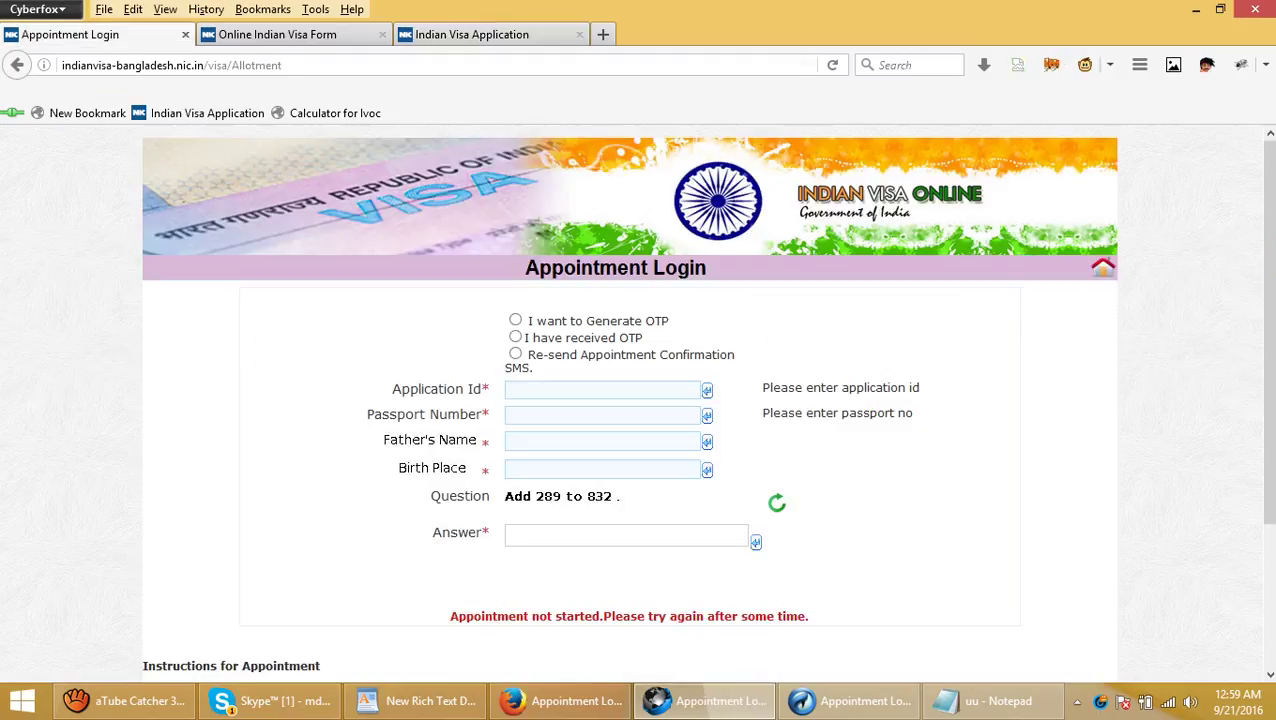
right_click(550, 389)
mouse_move(700, 443)
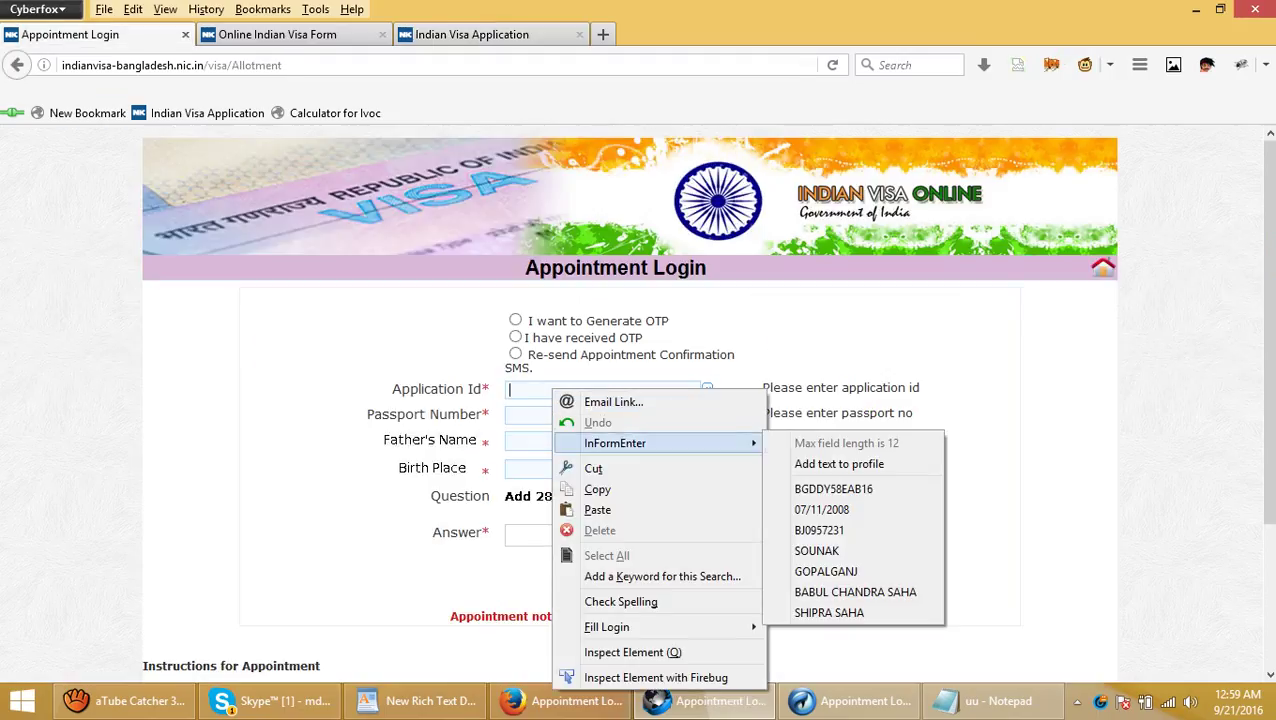
click(833, 489)
key(Tab)
right_click(552, 416)
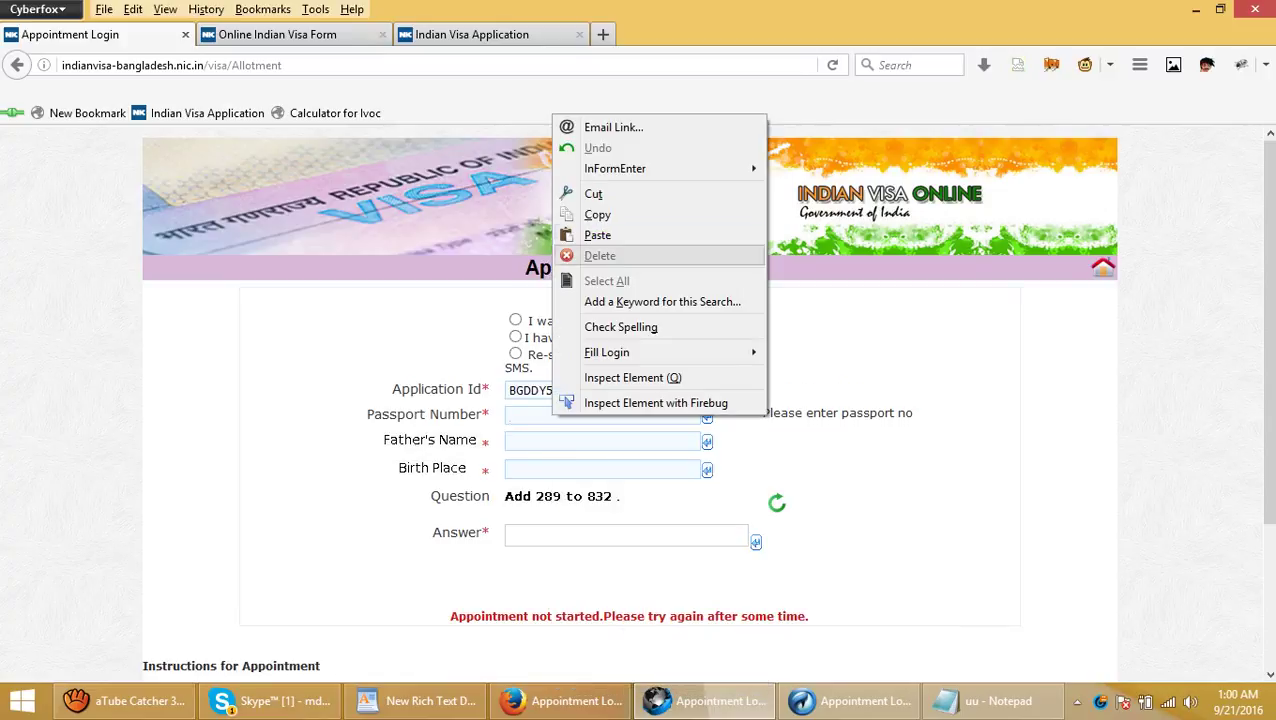
mouse_move(700, 168)
click(819, 255)
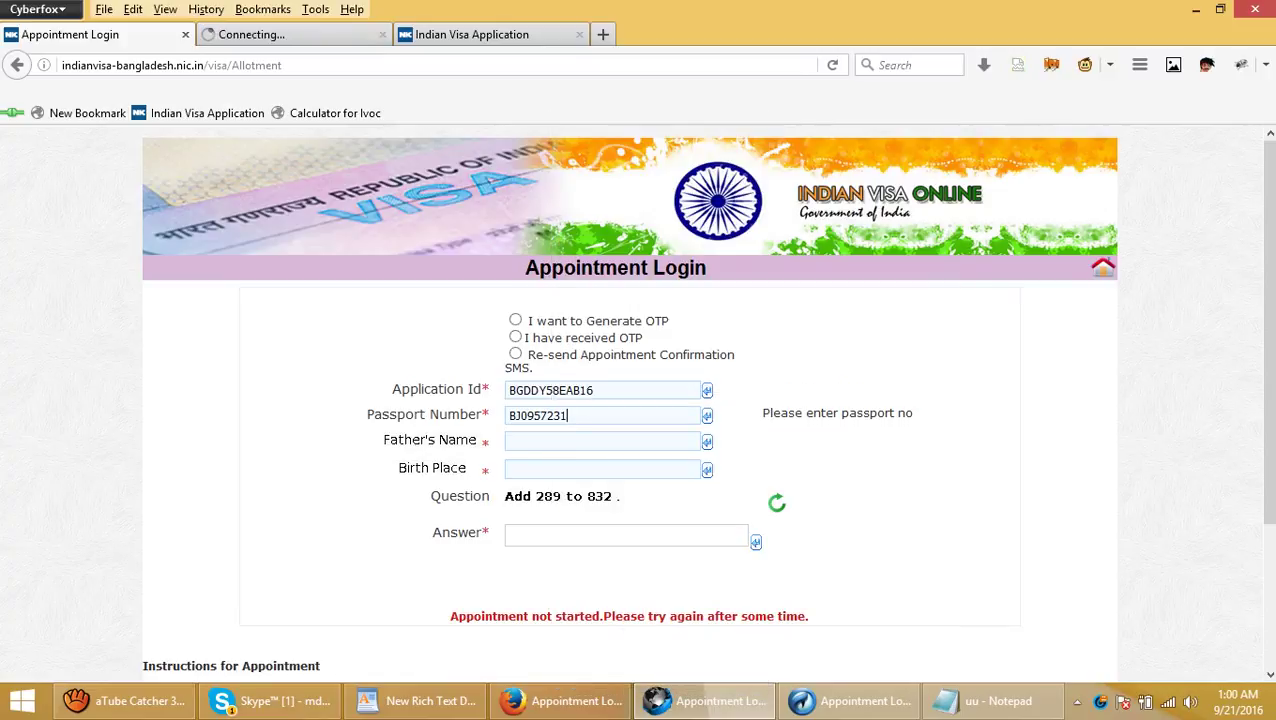
Step: Fill Father's Name and Birth Place with the saved InFormEnter entries
right_click(556, 438)
mouse_move(660, 188)
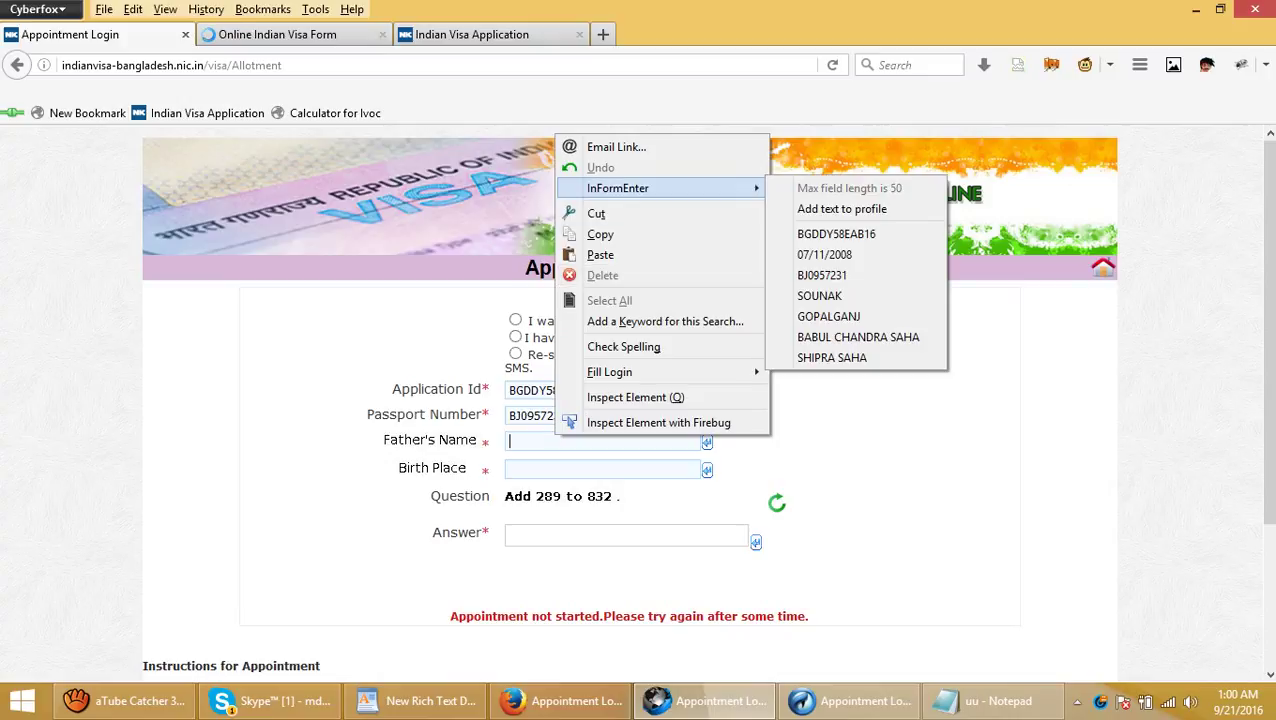
click(858, 337)
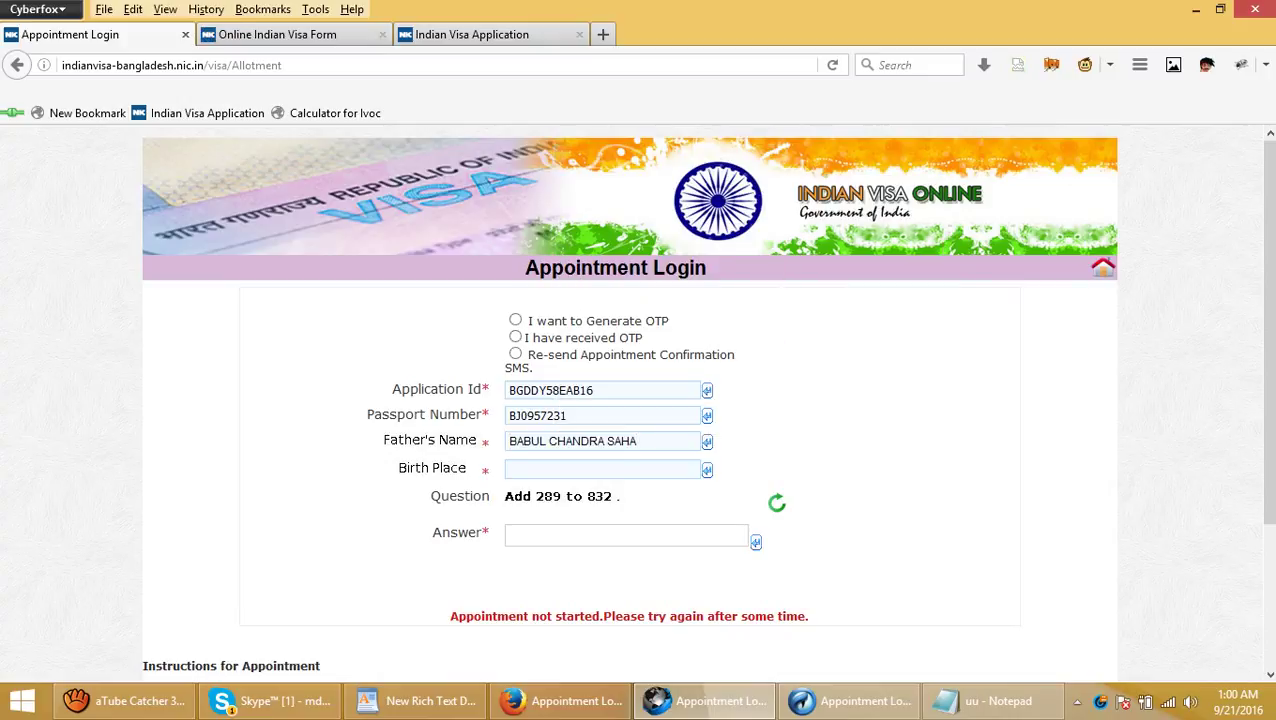
right_click(540, 468)
mouse_move(601, 218)
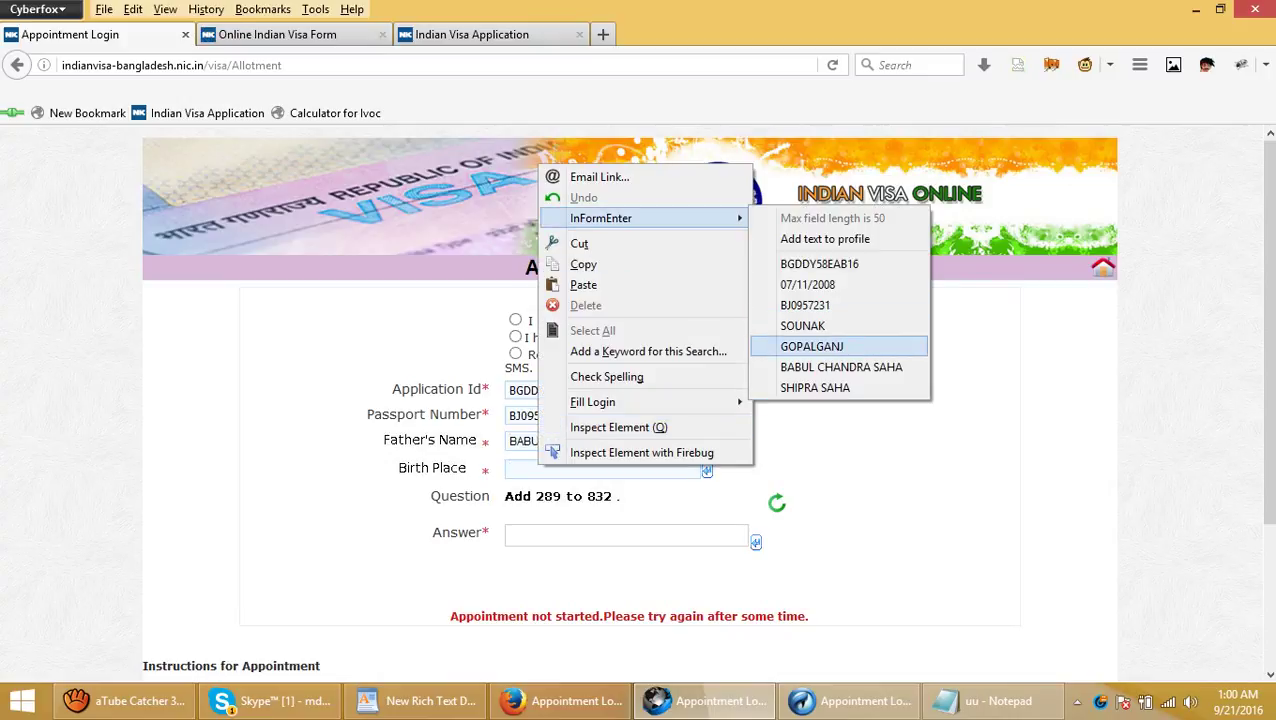
click(840, 346)
Step: In the Firefox login form, fill Application Id and Passport Number from InFormEnter
click(850, 701)
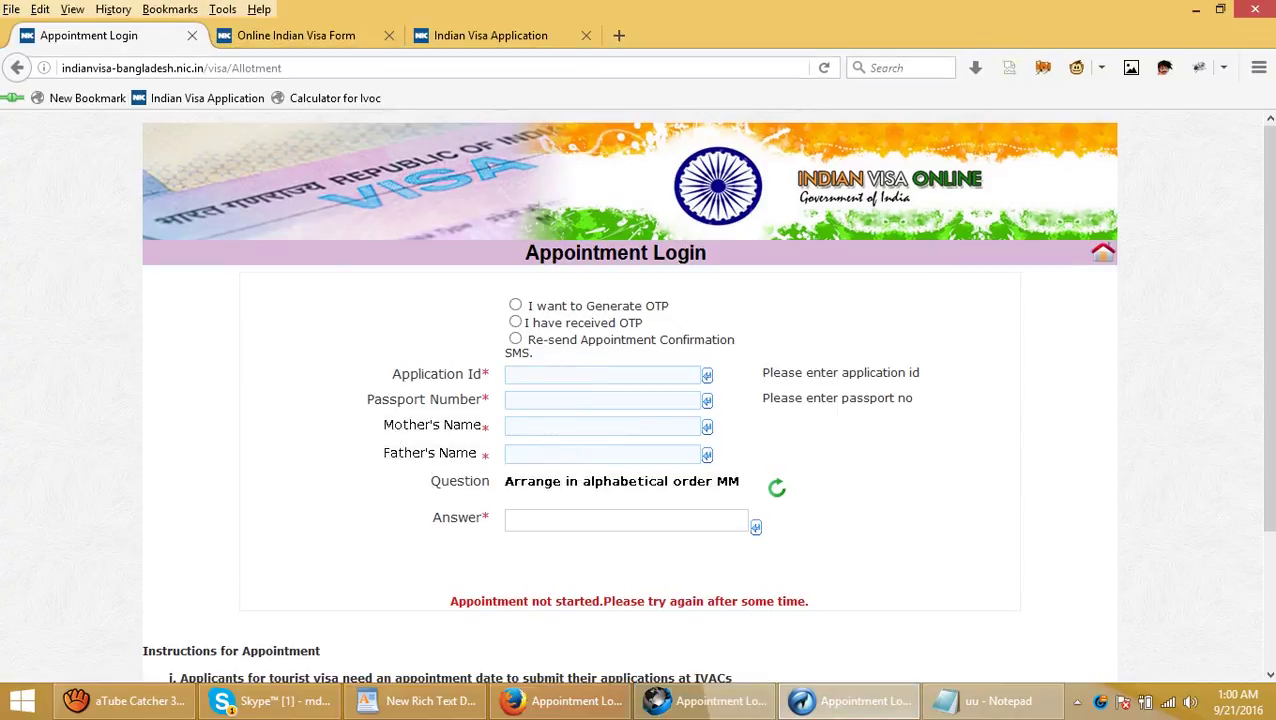
right_click(566, 377)
mouse_move(629, 406)
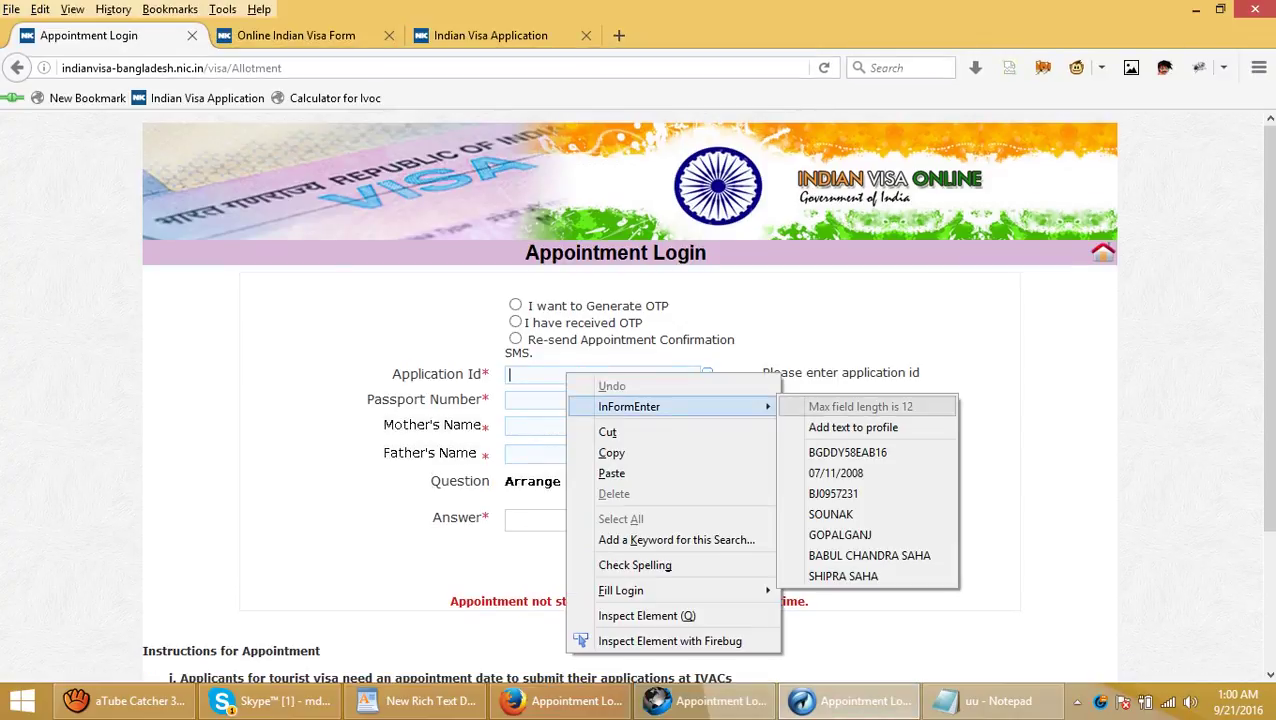
click(847, 452)
right_click(558, 401)
mouse_move(620, 434)
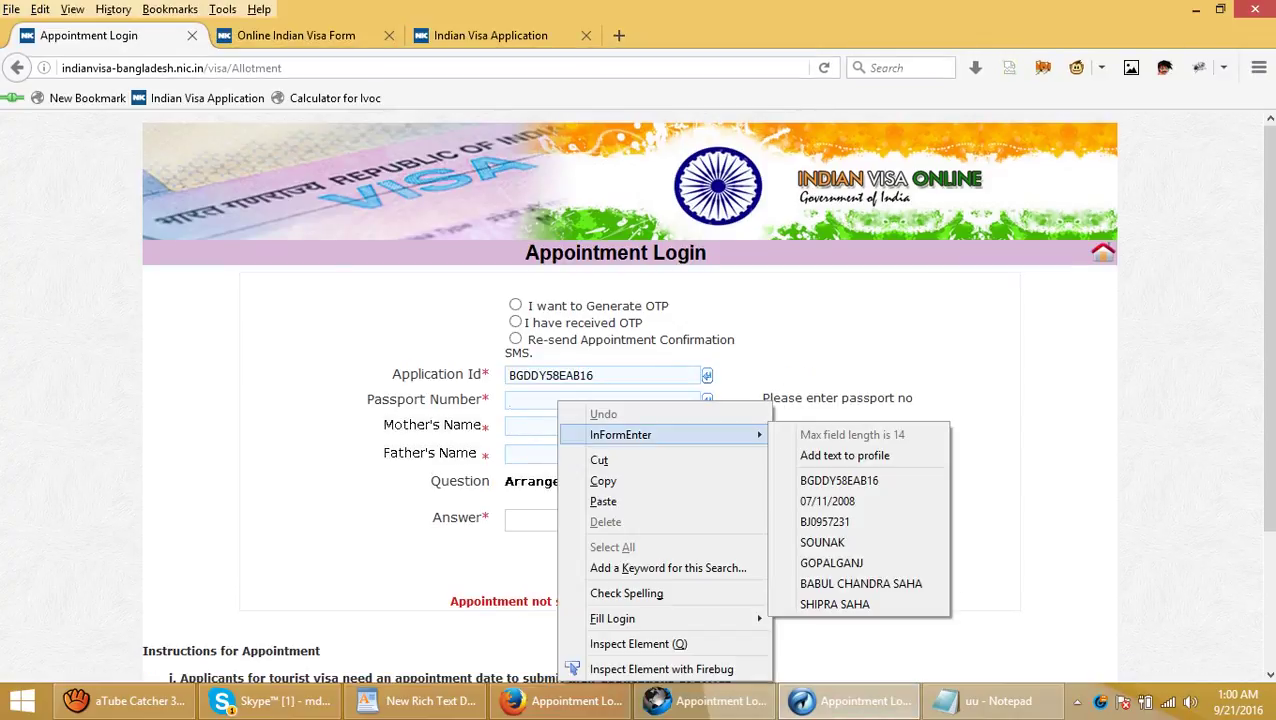
click(824, 521)
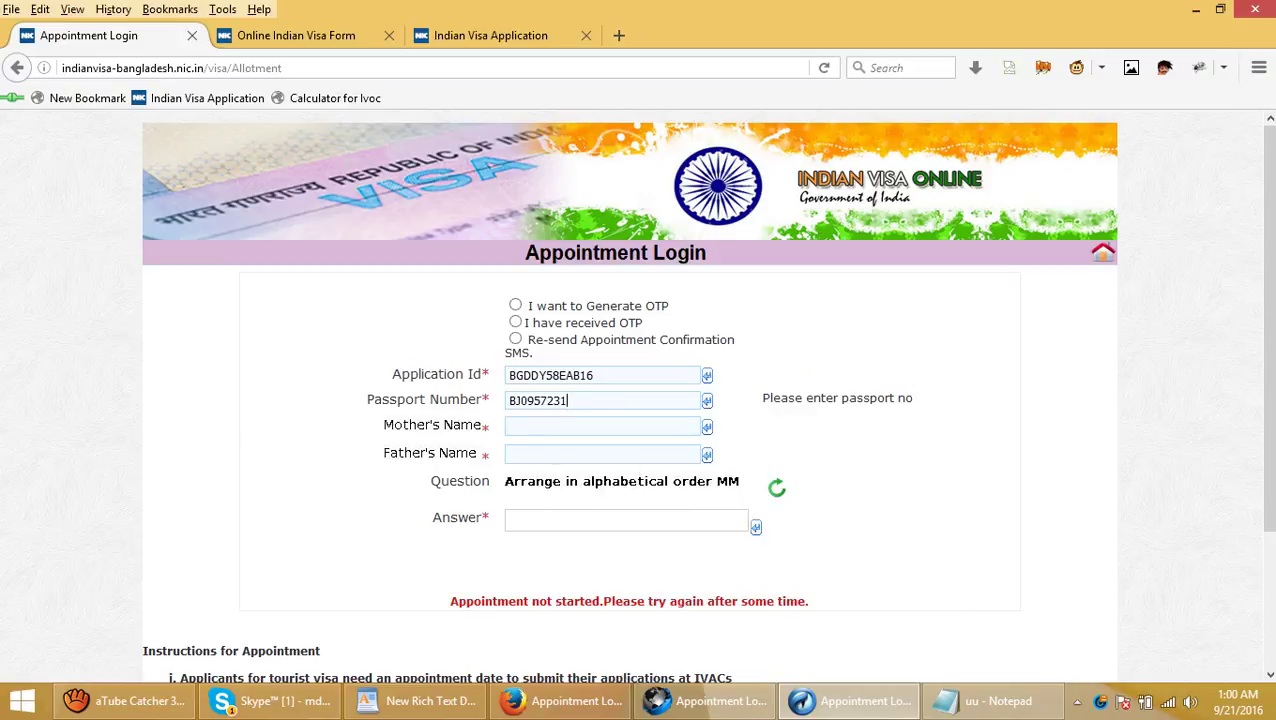
Step: Fill Mother's Name and Father's Name with the saved InFormEnter names
right_click(536, 427)
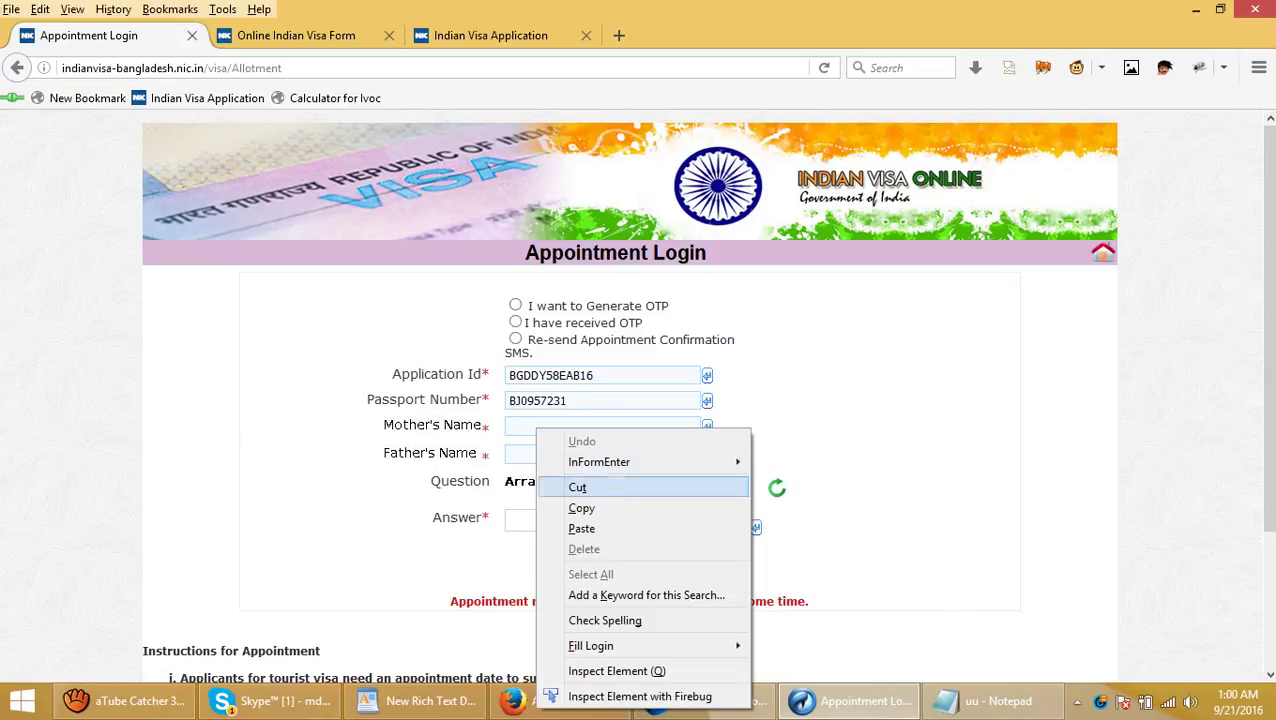
mouse_move(600, 462)
click(800, 629)
right_click(540, 454)
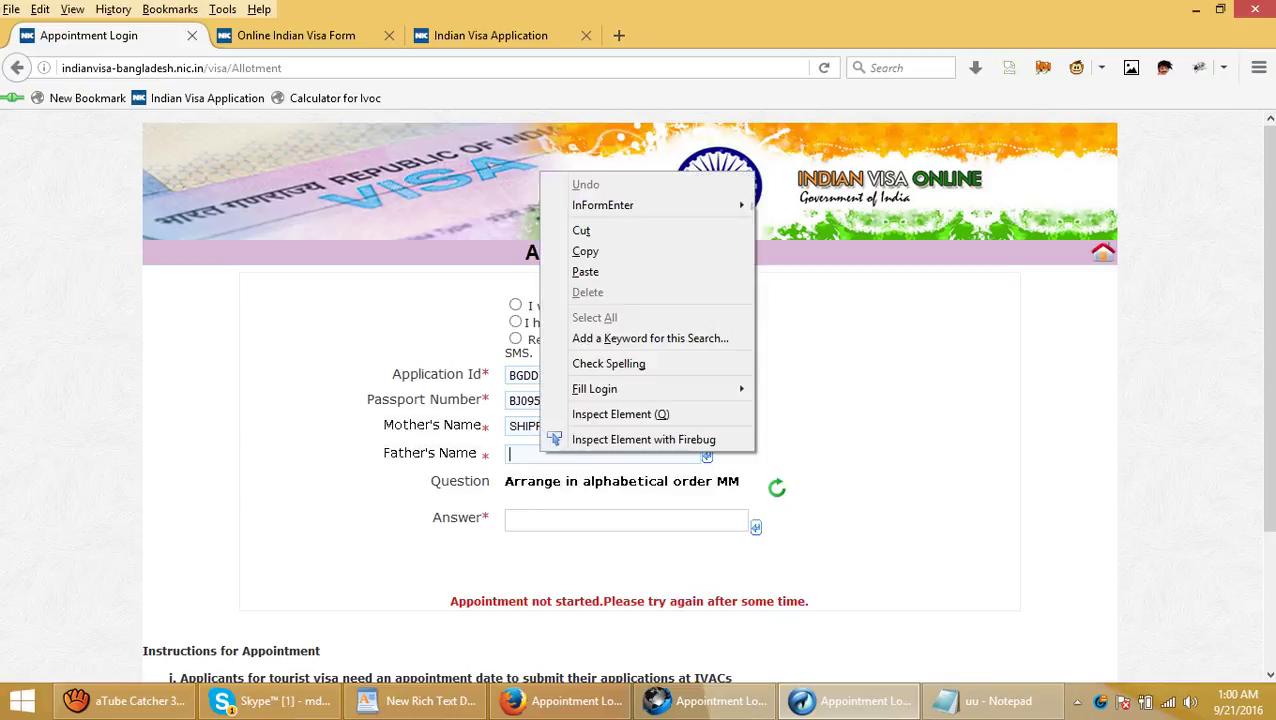
mouse_move(603, 205)
click(810, 373)
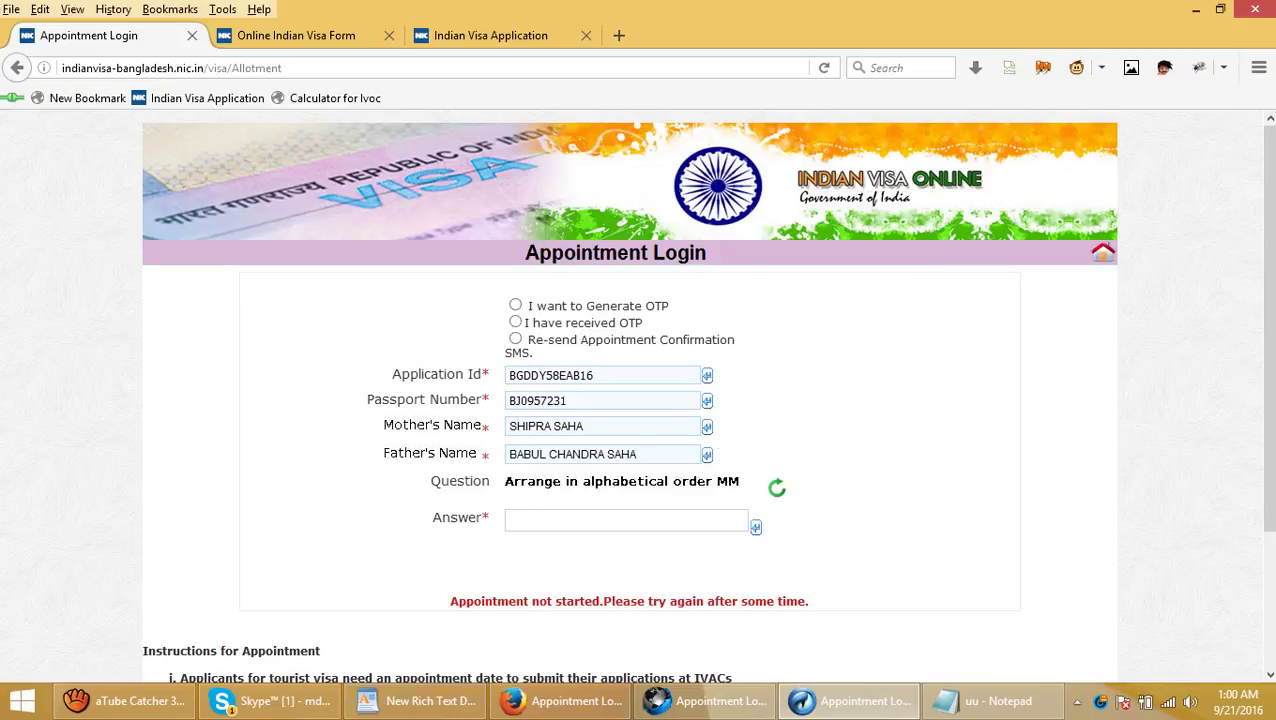
click(560, 701)
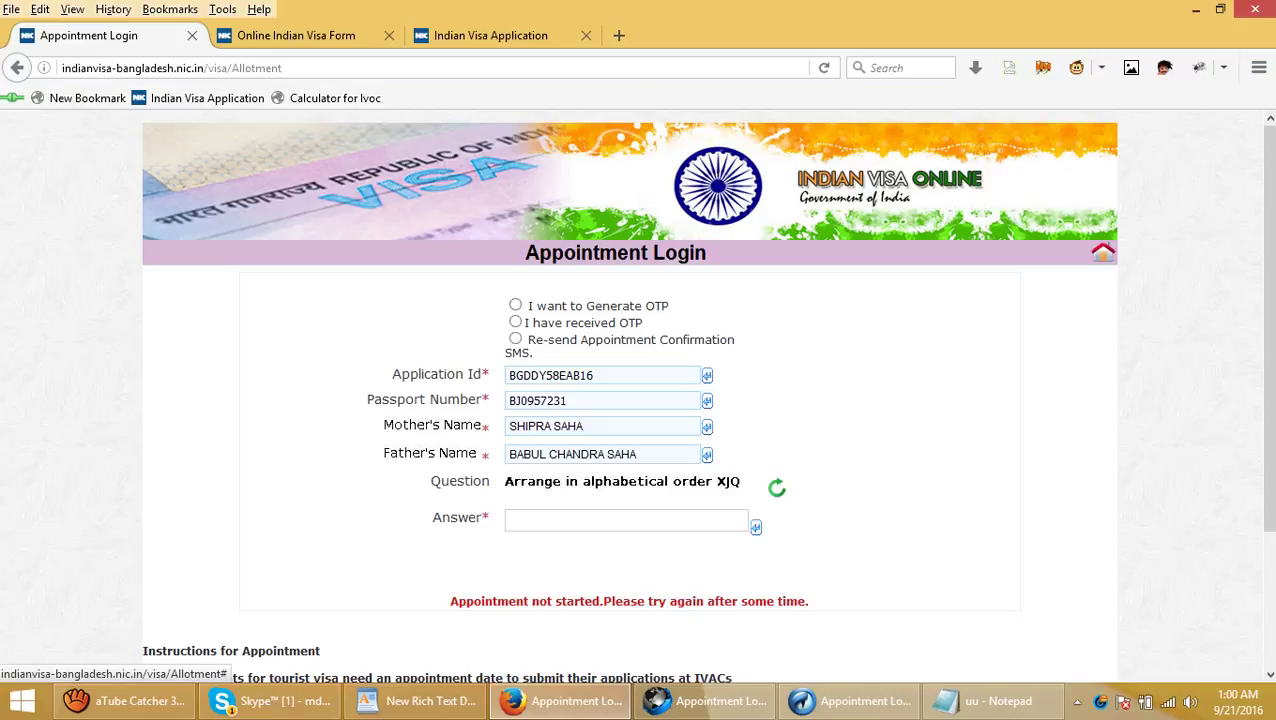
Step: Refresh the login captcha twice and focus the empty Answer field
click(777, 487)
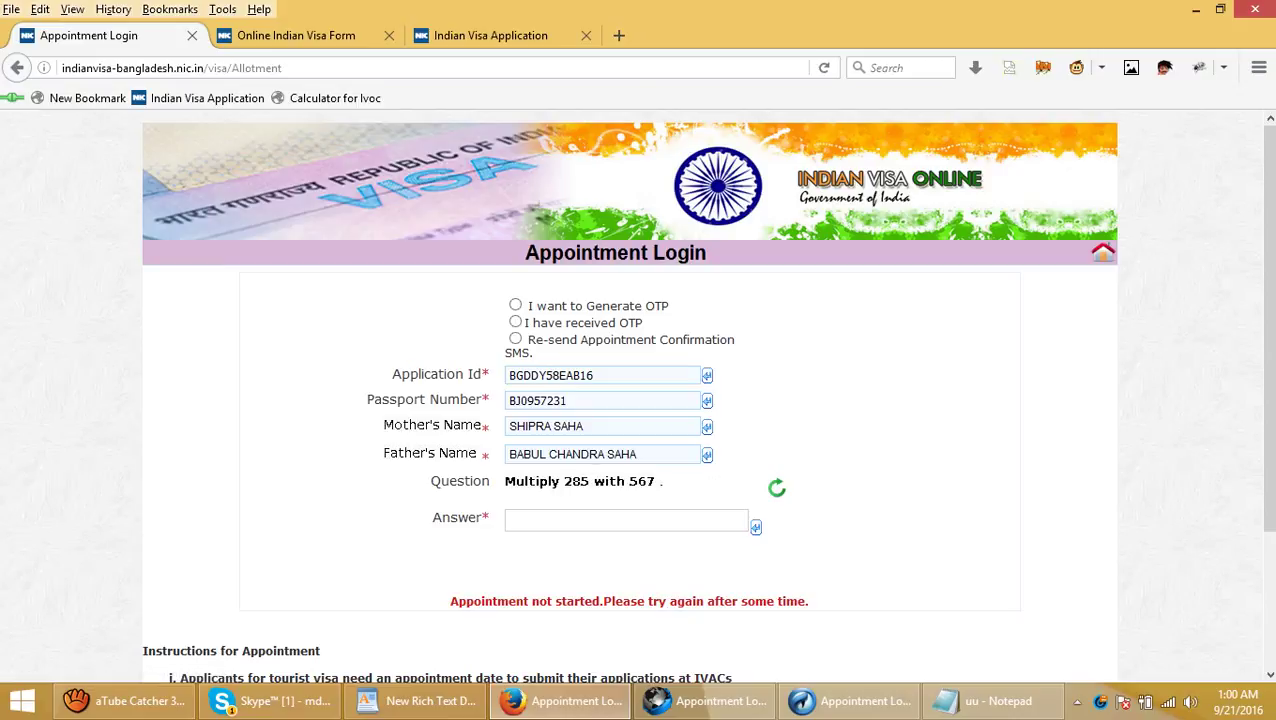
click(777, 487)
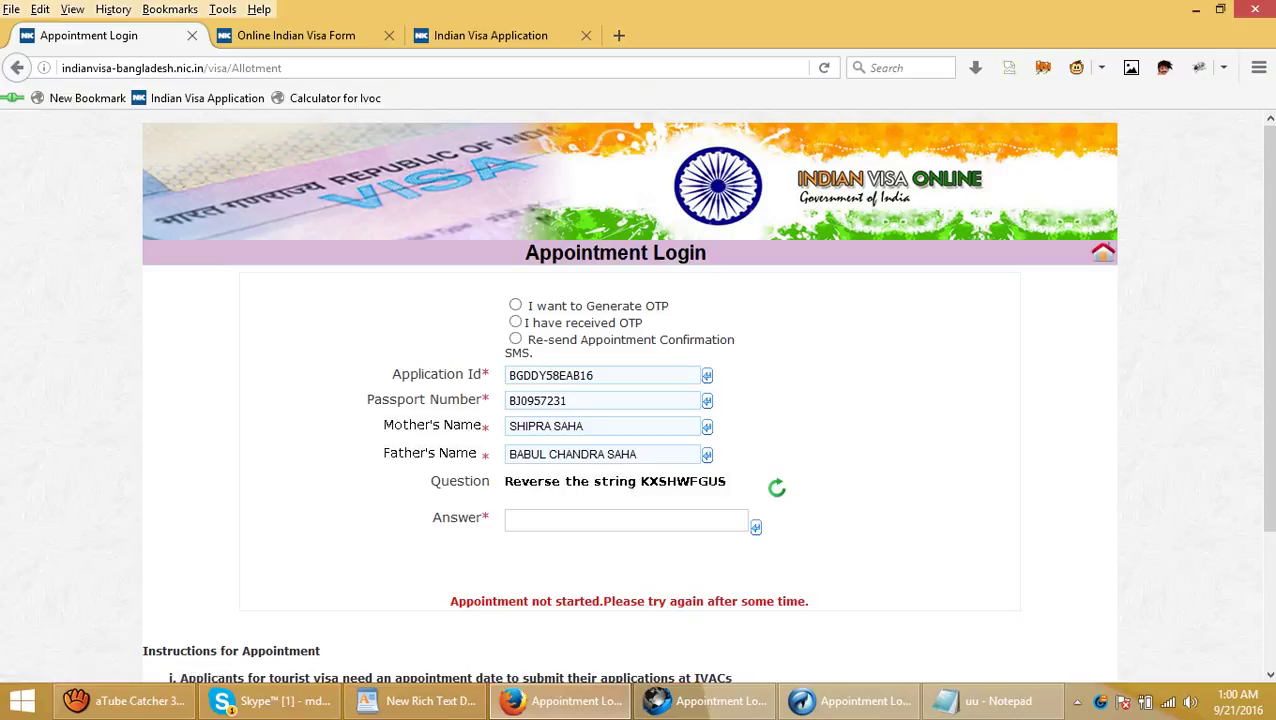
click(626, 520)
key(Tab)
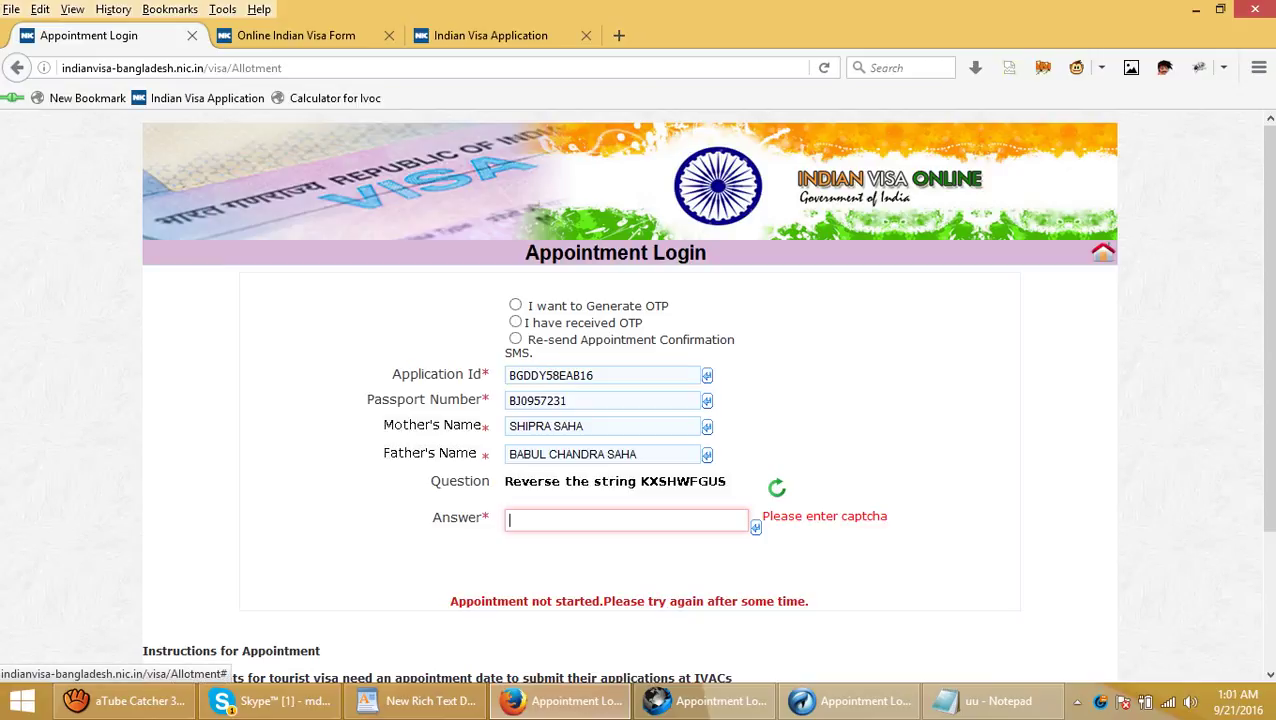
Step: Keep refreshing the captcha until it asks to arrange letters in alphabetical order
click(777, 488)
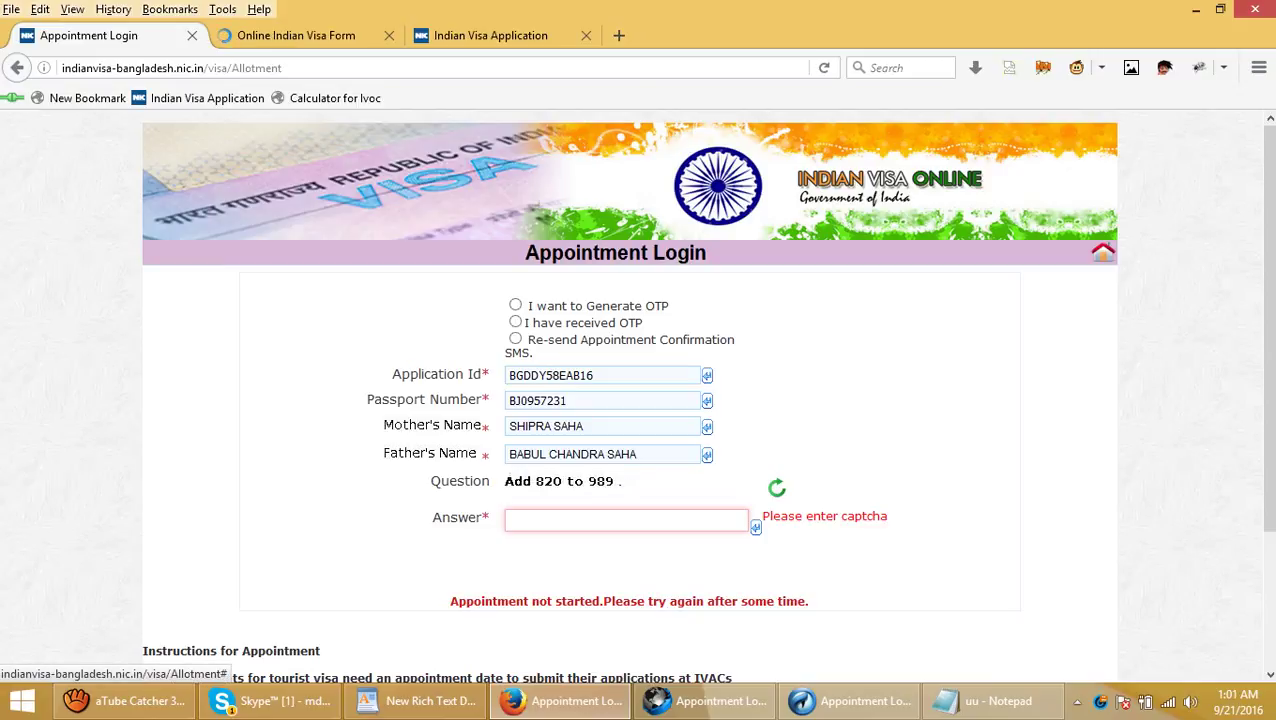
click(777, 488)
click(777, 488)
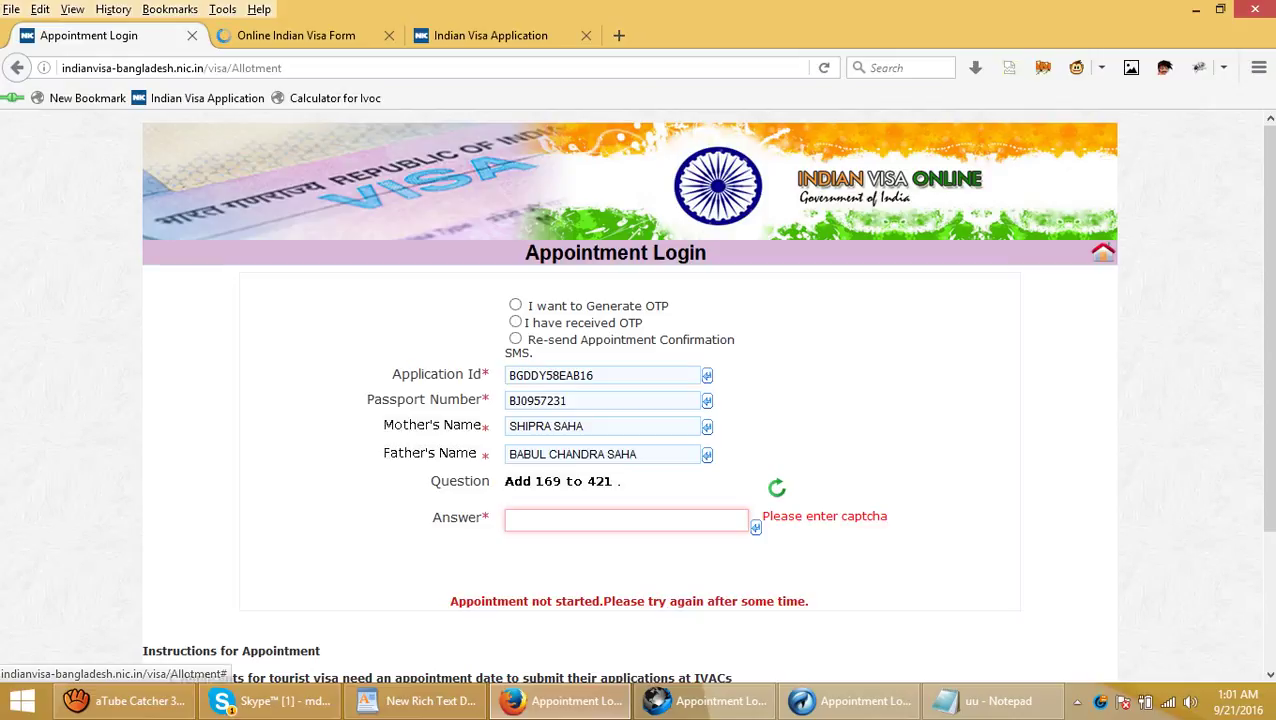
click(777, 488)
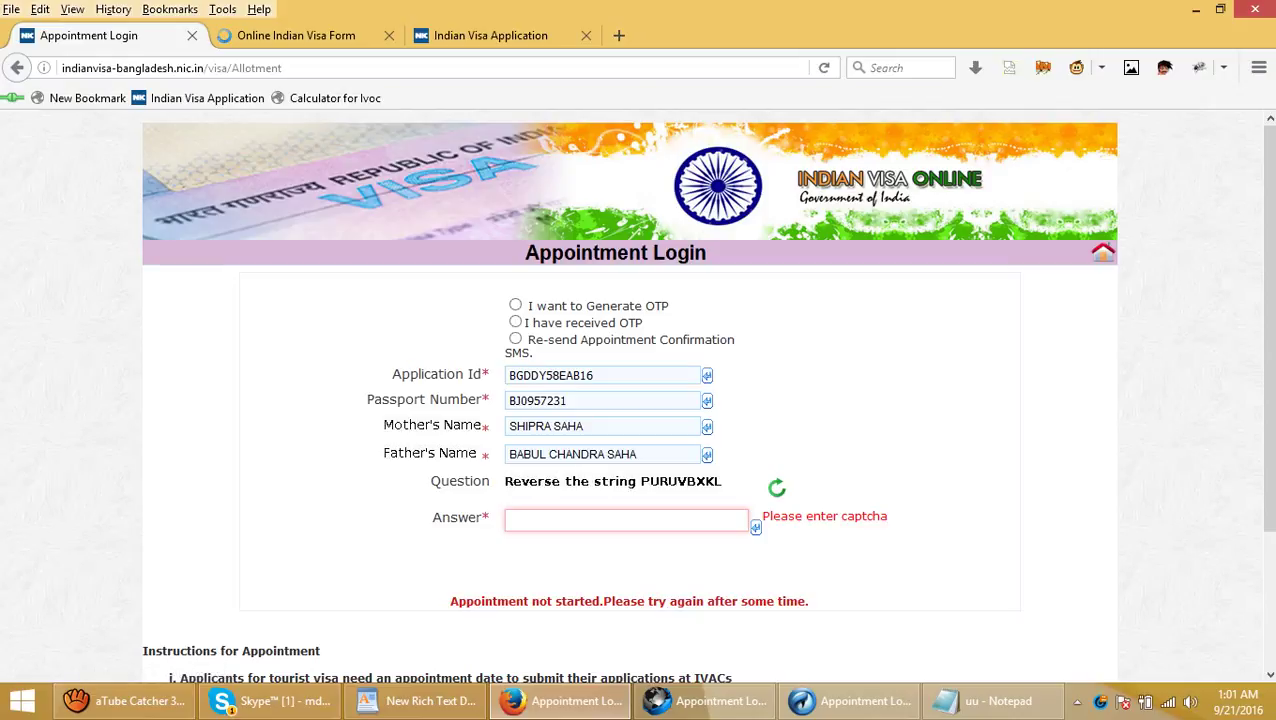
click(777, 488)
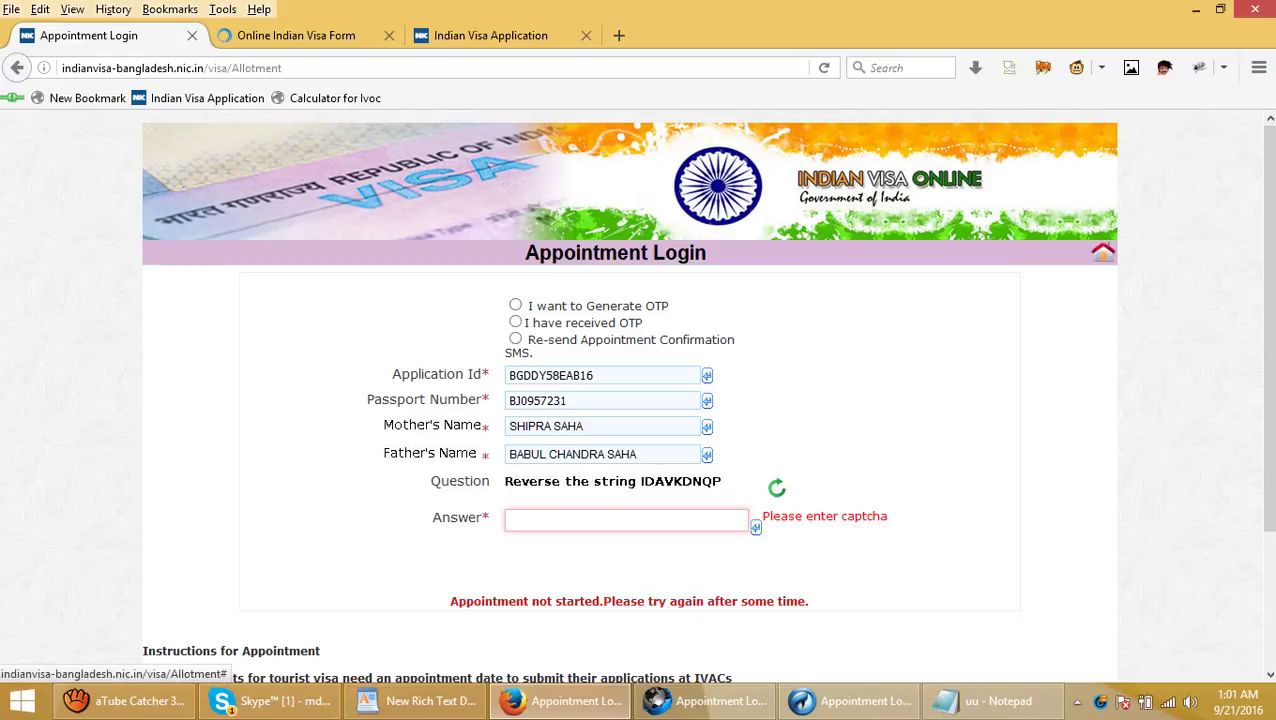
click(777, 488)
click(777, 488)
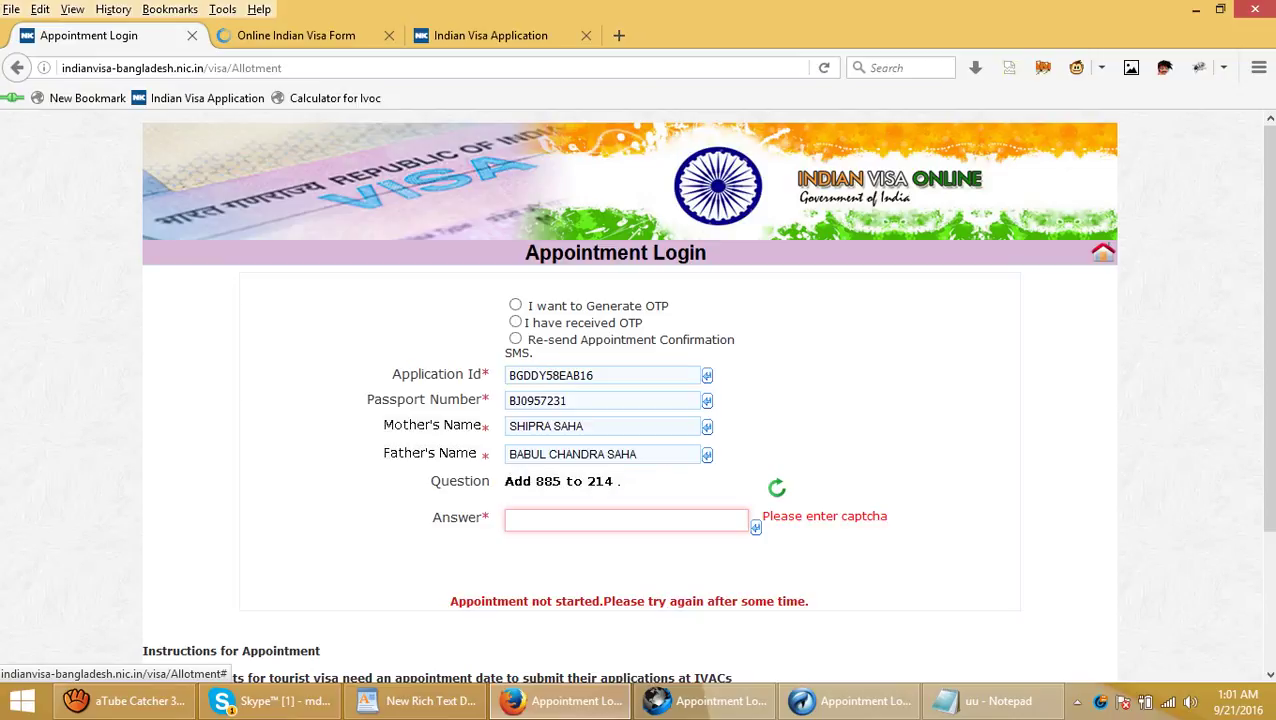
click(777, 488)
click(777, 488)
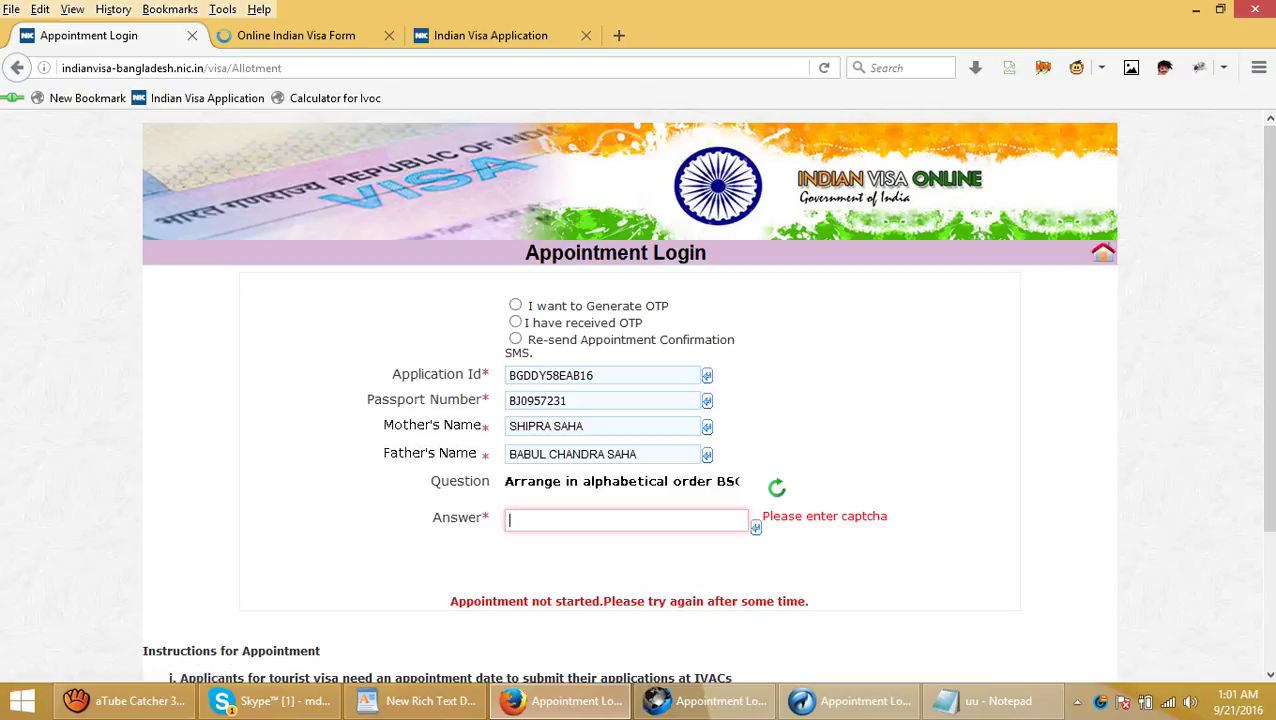
Step: Add the captcha solver helpers to the login forms in all three browser windows
click(330, 98)
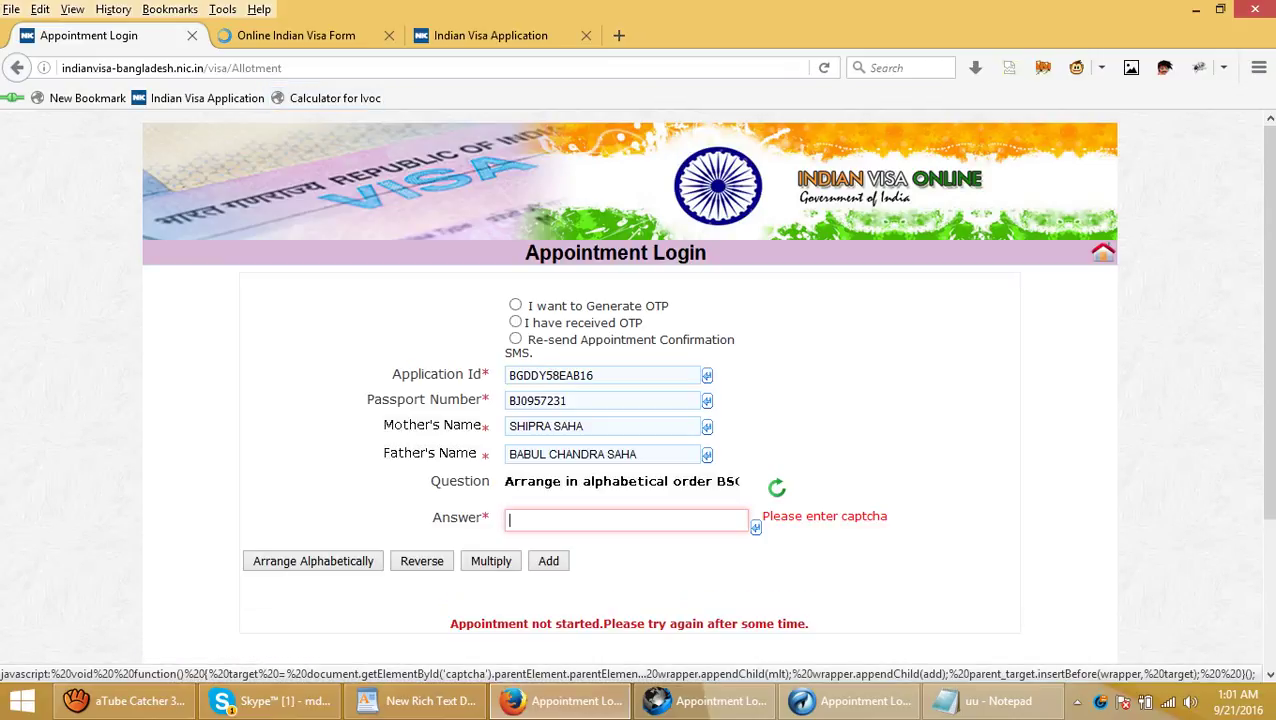
click(705, 700)
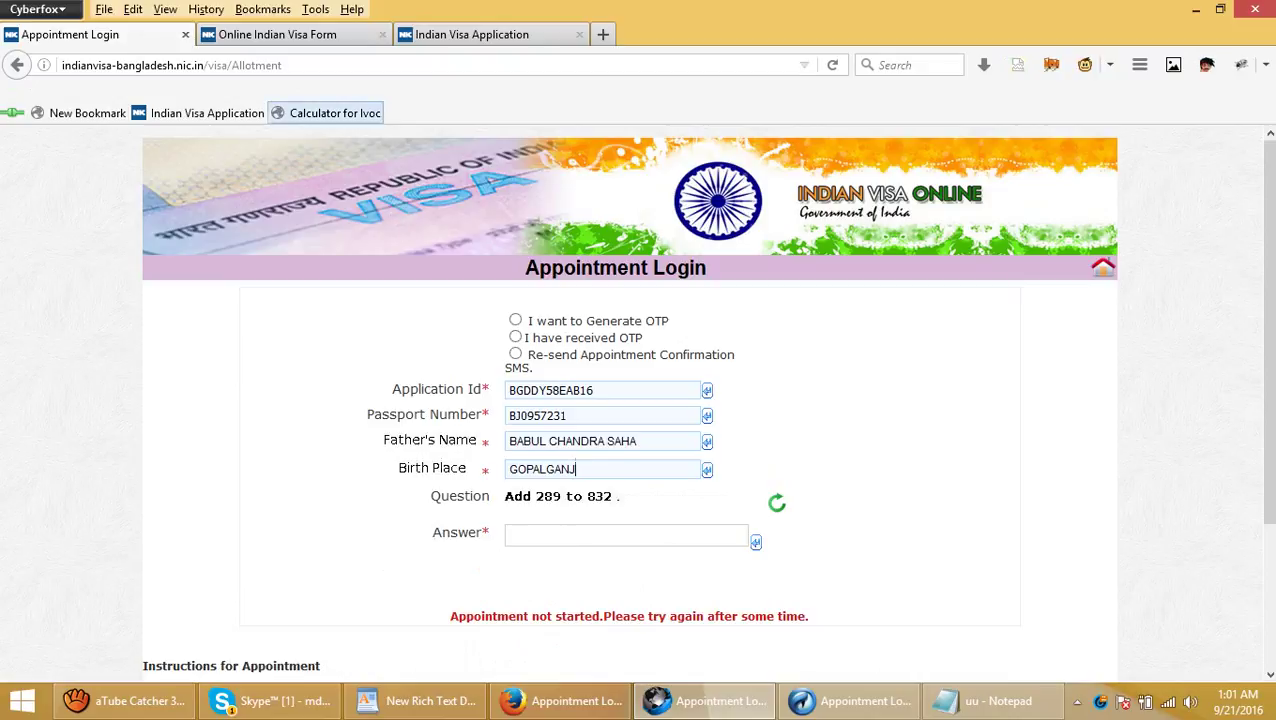
click(330, 113)
click(850, 700)
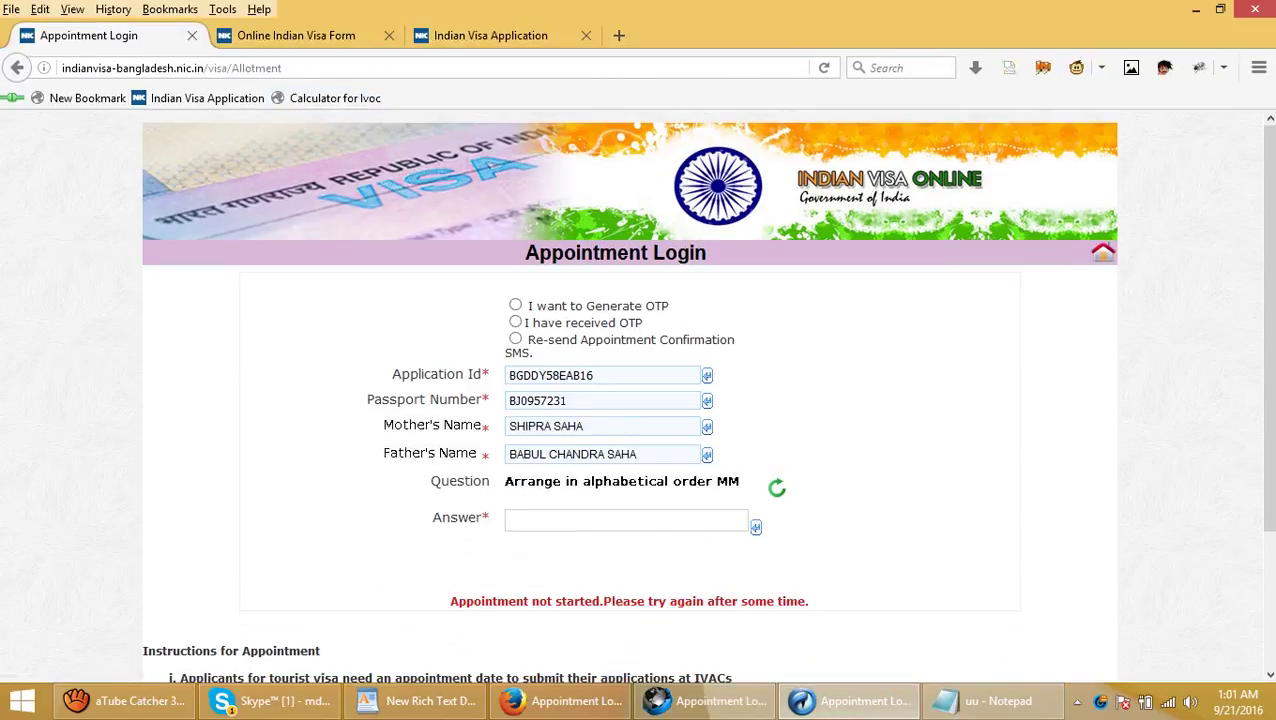
click(330, 98)
click(560, 700)
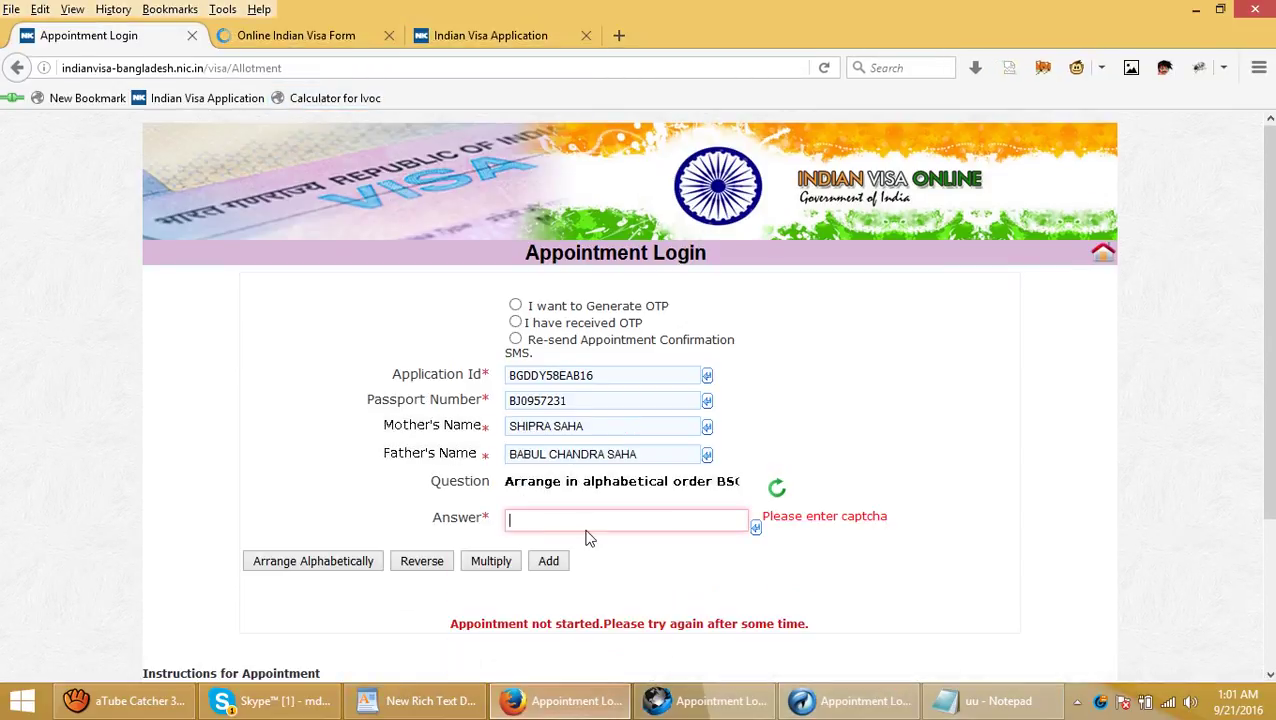
Step: In Firefox, answer the 'Multiply 620 with 837' captcha with its product, 518940
click(777, 488)
click(777, 488)
click(777, 488)
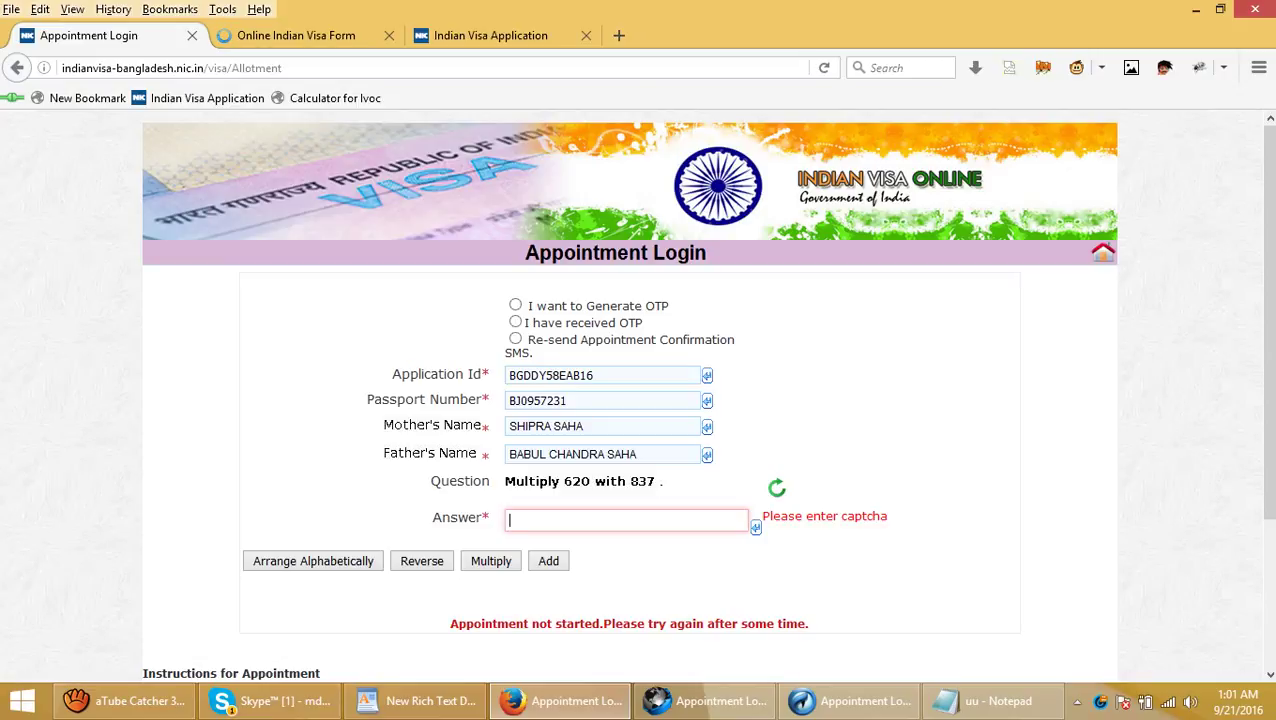
text(620837)
click(491, 561)
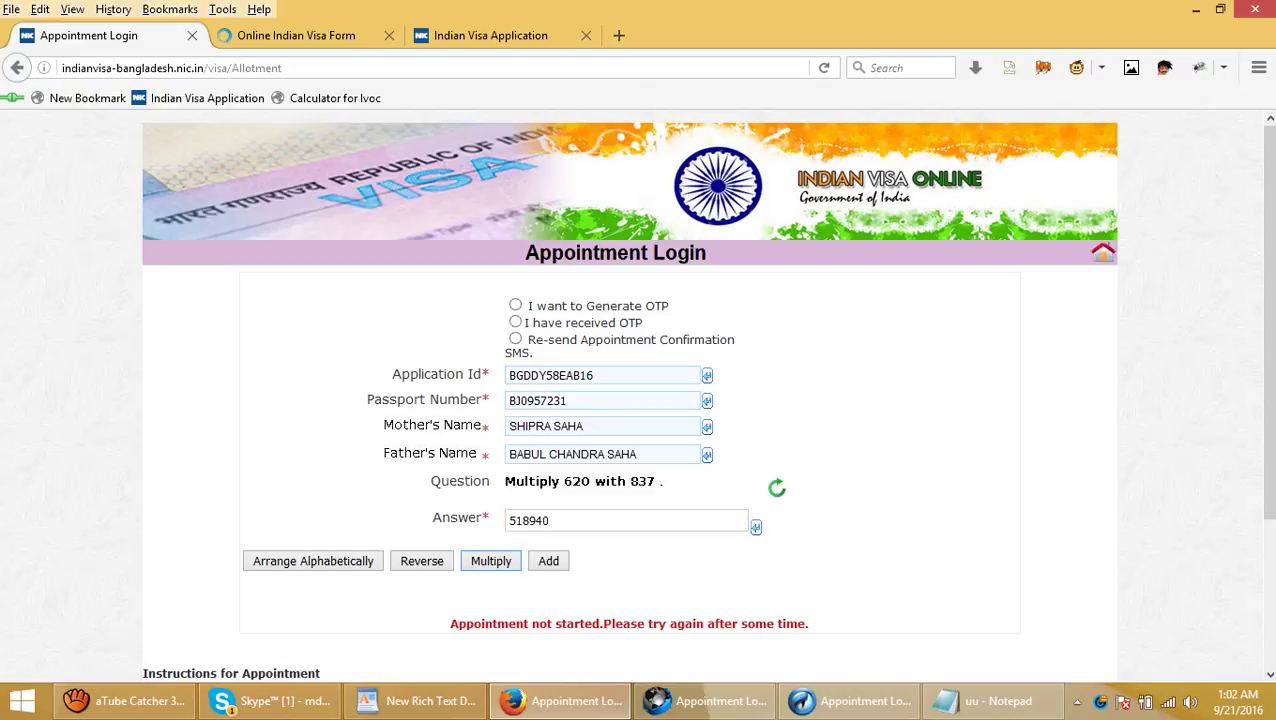
Step: In Cyberfox, get a new captcha and answer it by reversing 'OGFREDFIG'
click(712, 700)
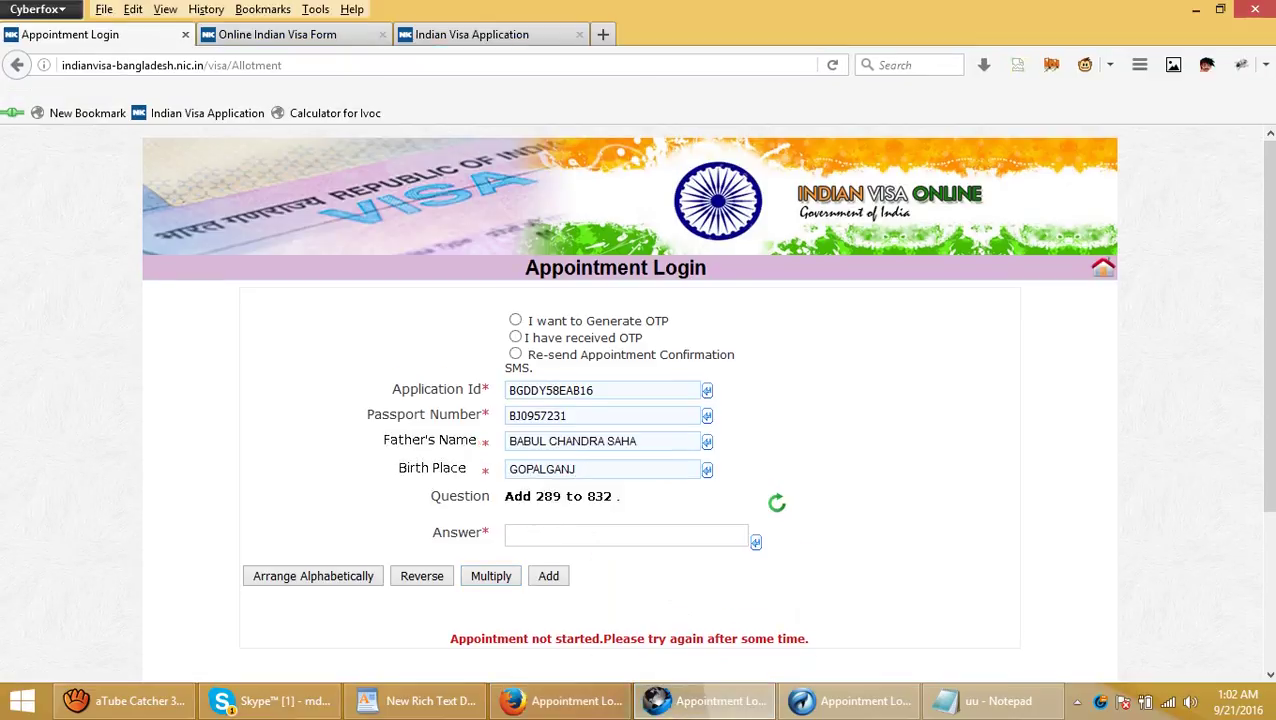
click(777, 503)
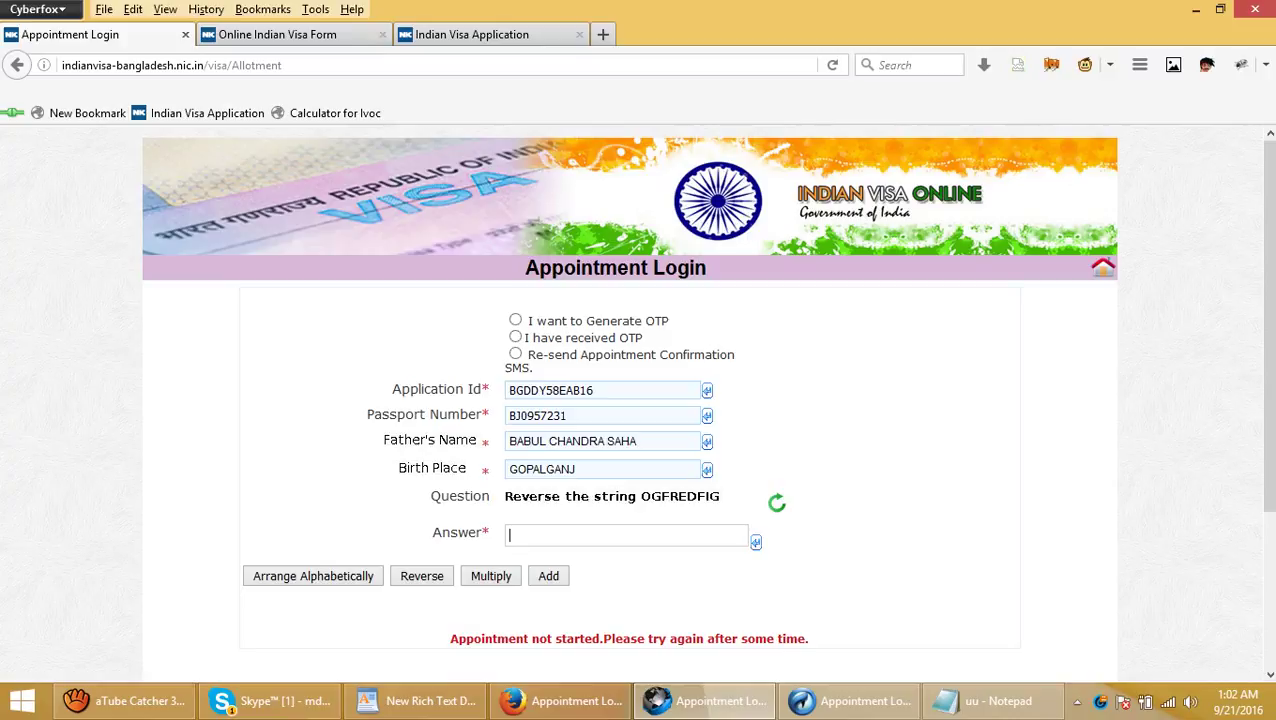
text(OGFREDFIG)
click(421, 576)
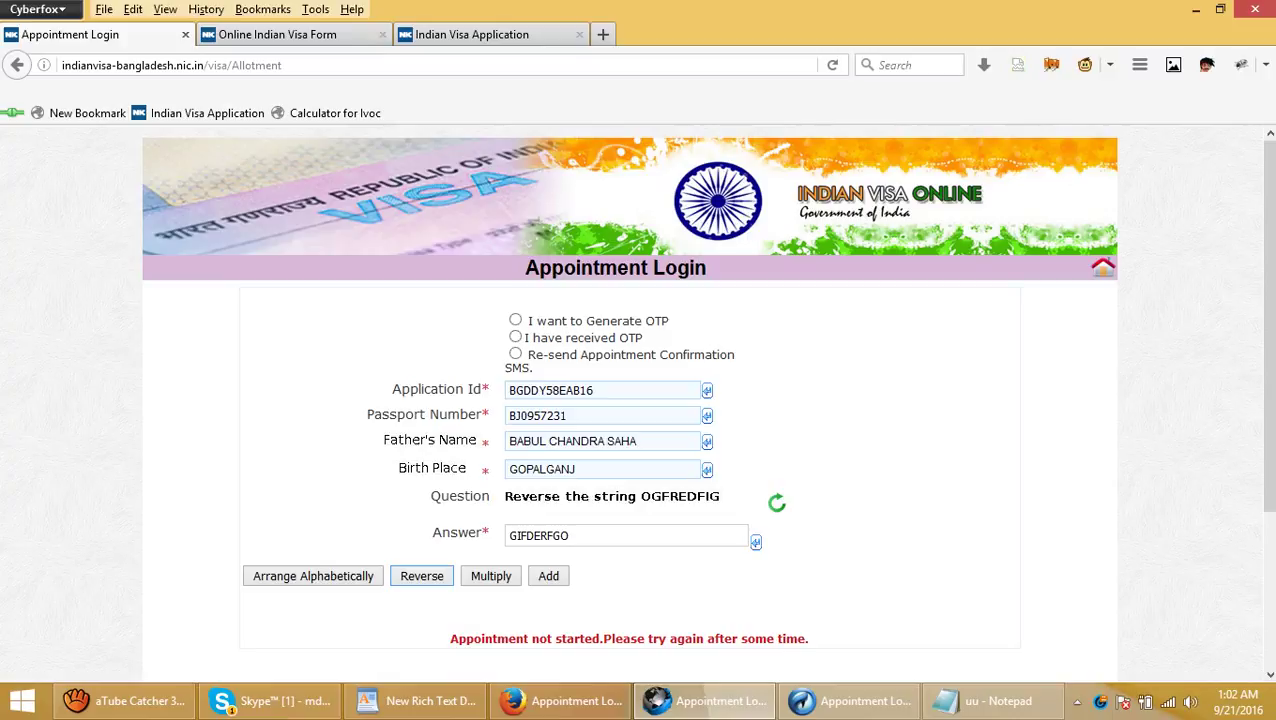
Step: In the other browser, refresh to 'Add 798 to 463' and start answering with 798
click(808, 702)
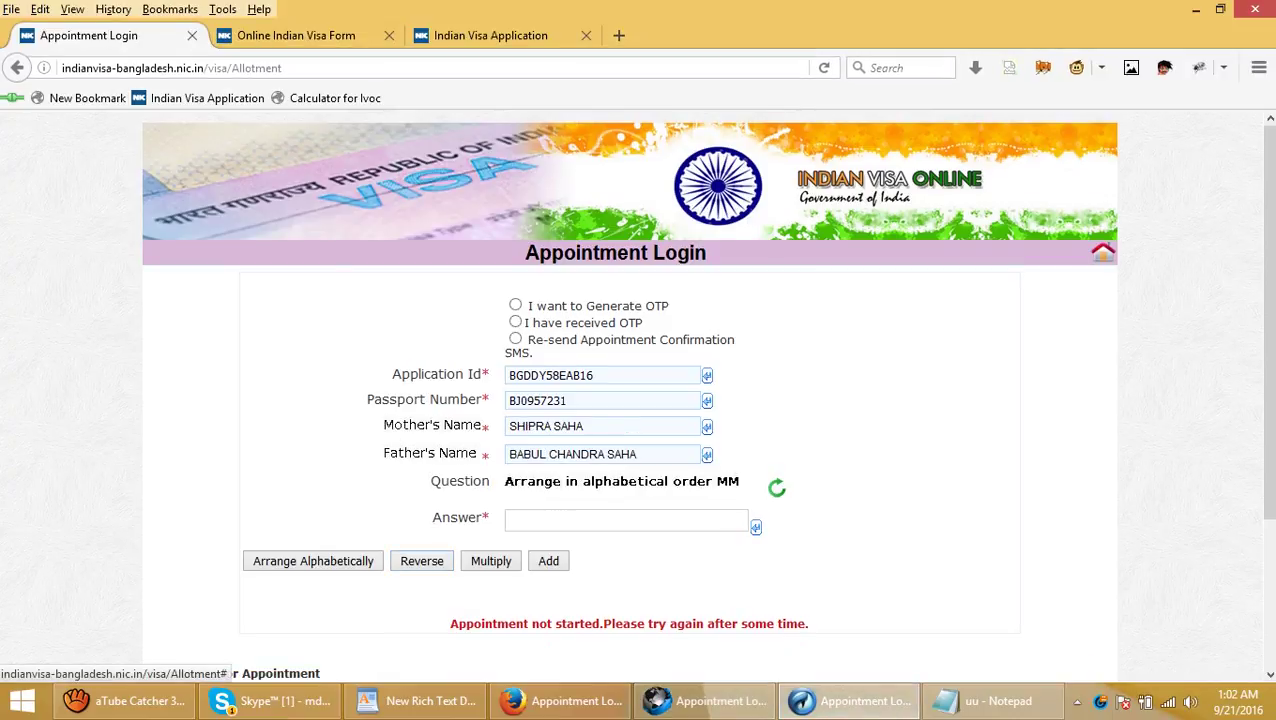
click(777, 488)
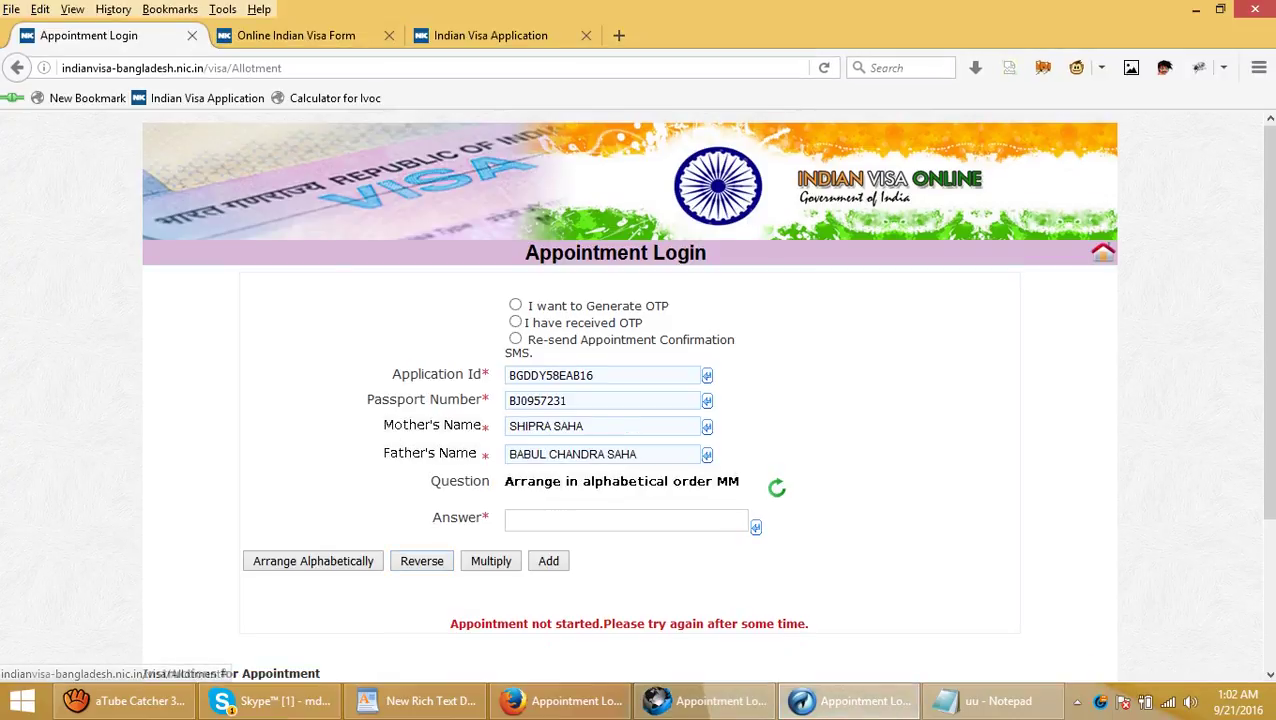
click(626, 520)
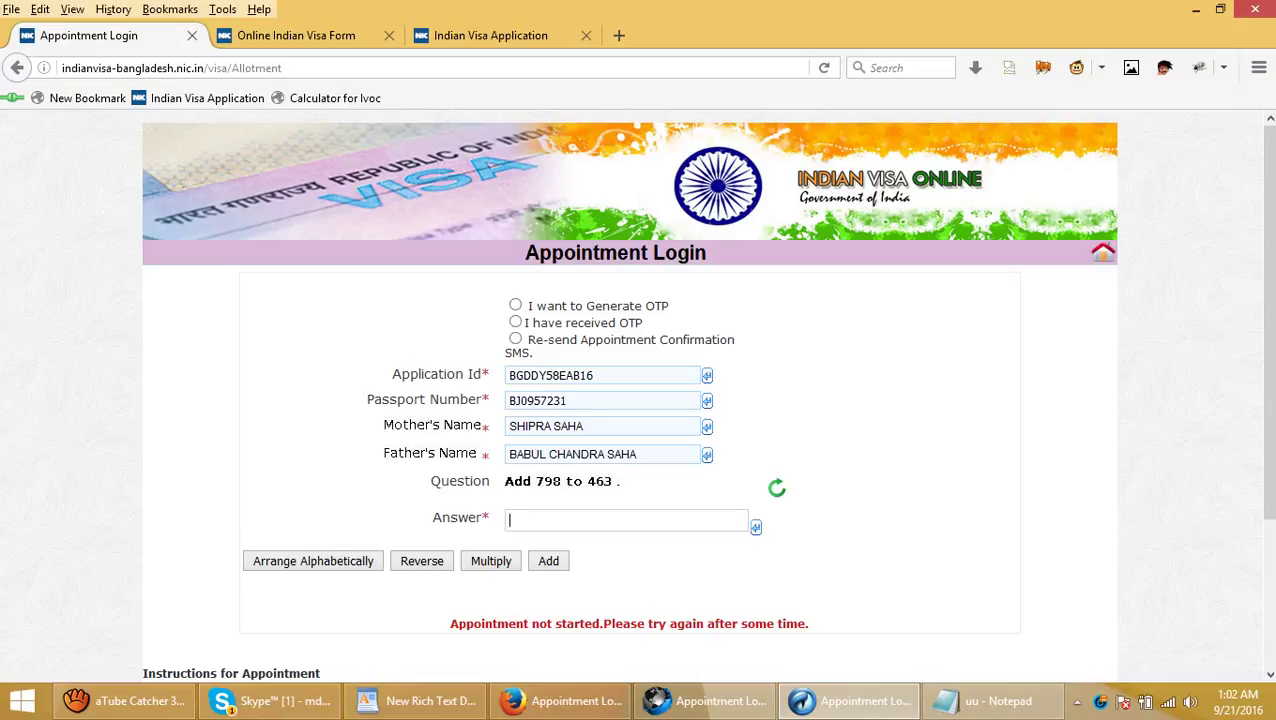
text(798)
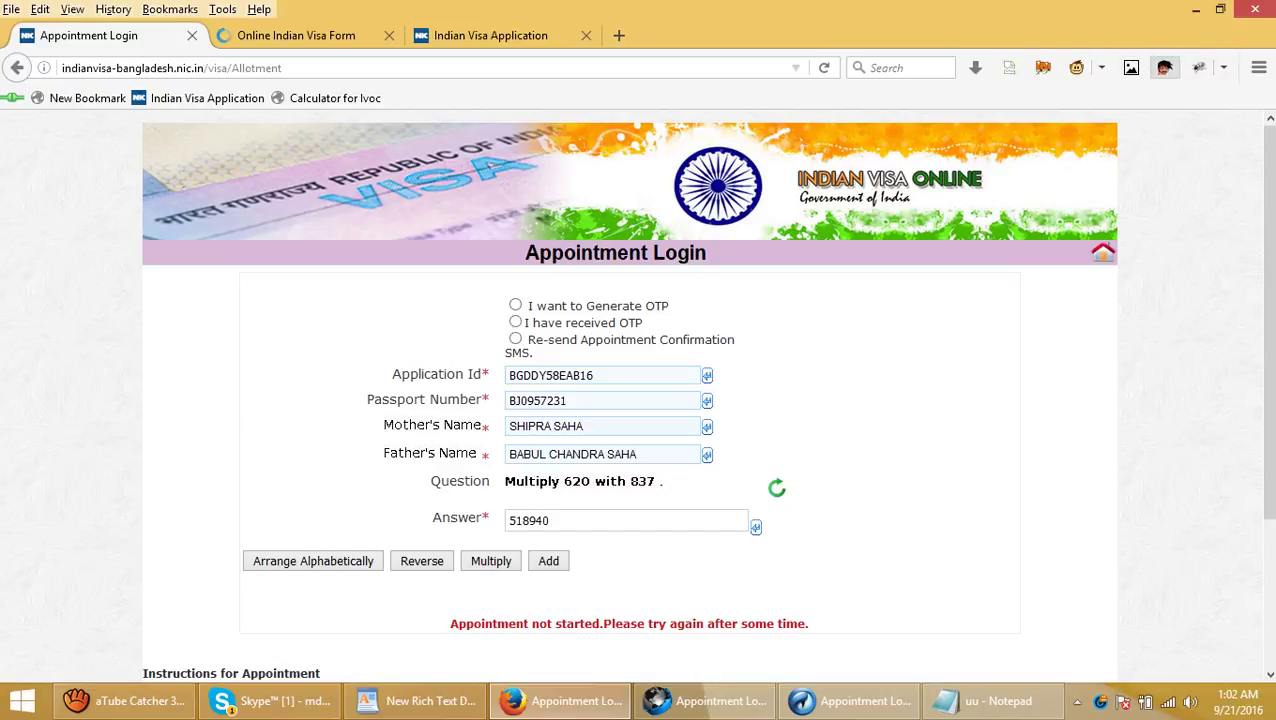
Step: Show the calculator bar on the Firefox and Cyberfox appointment pages
click(1164, 67)
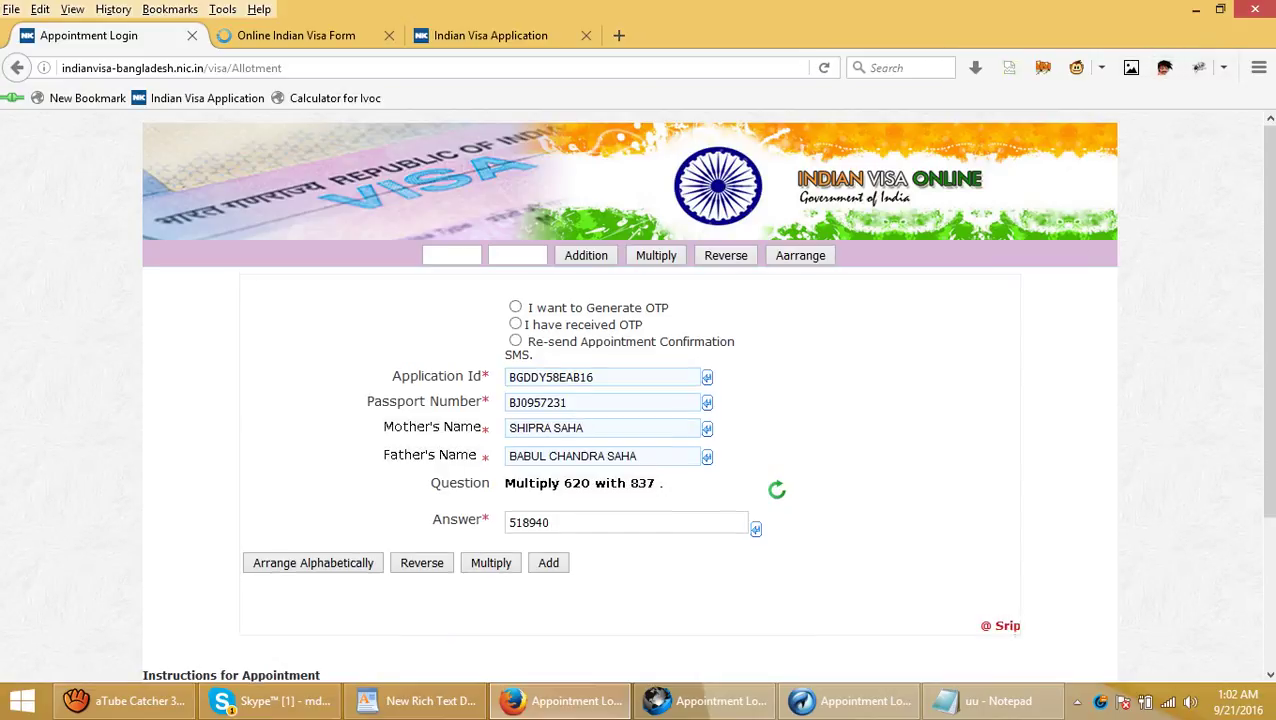
click(712, 700)
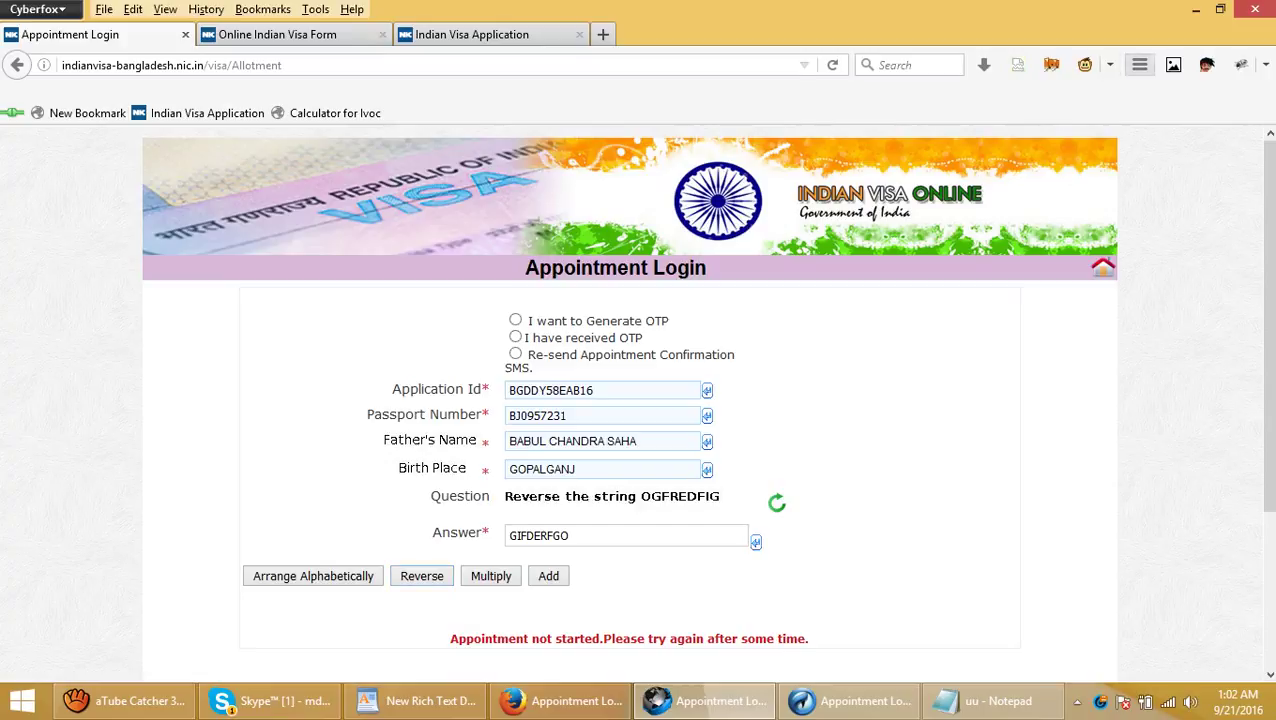
key(alt+Tab)
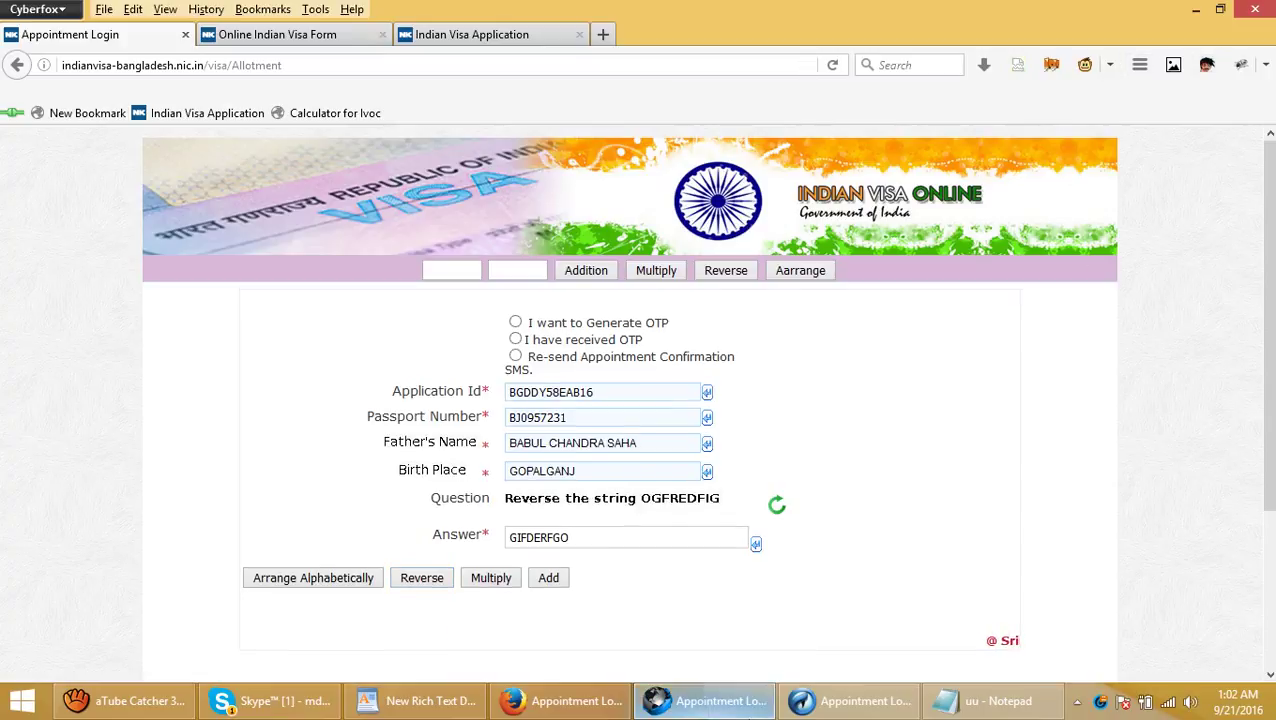
click(1164, 67)
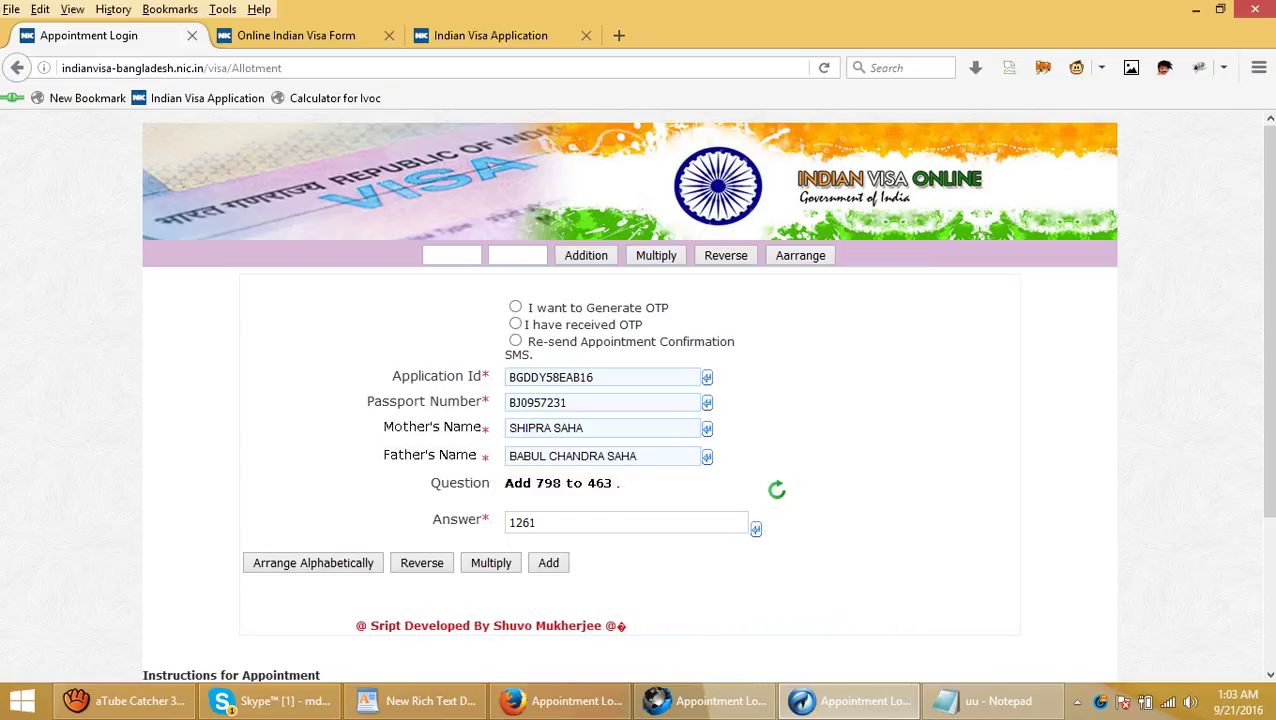
Step: Bring the Firefox appointment window forward and open Teletalk 3G from the hidden tray icons
click(565, 700)
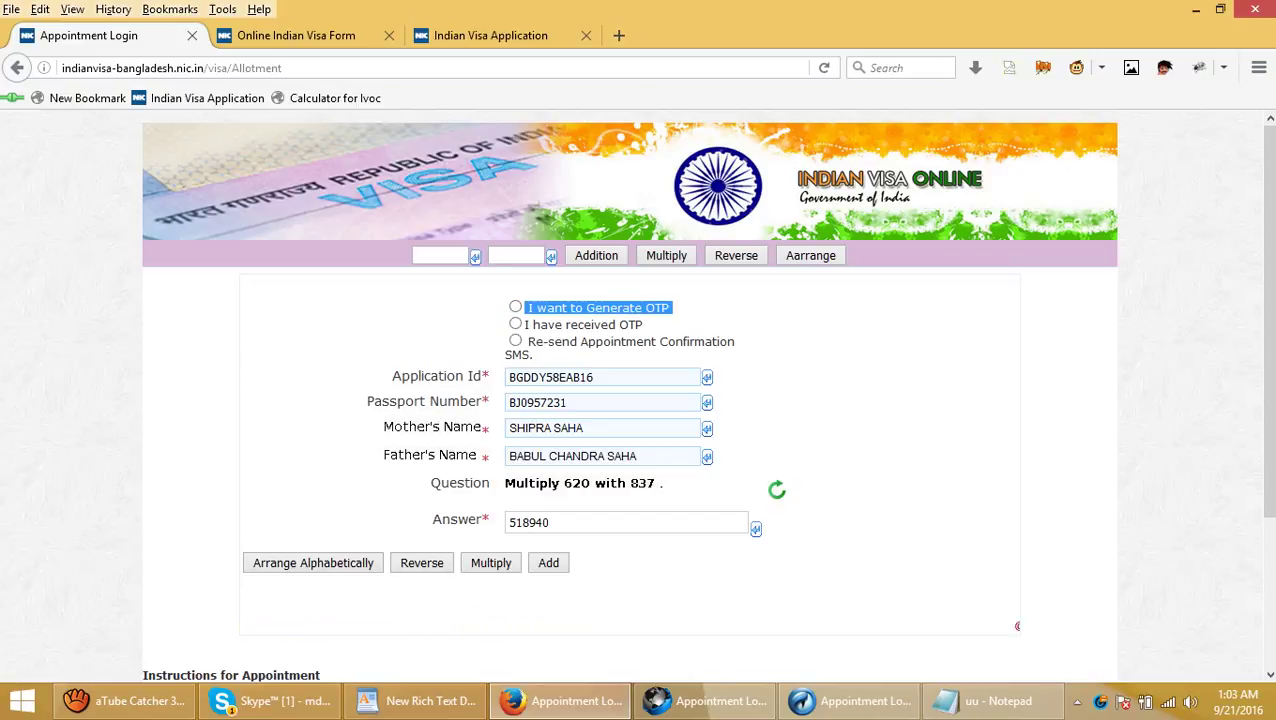
double_click(658, 308)
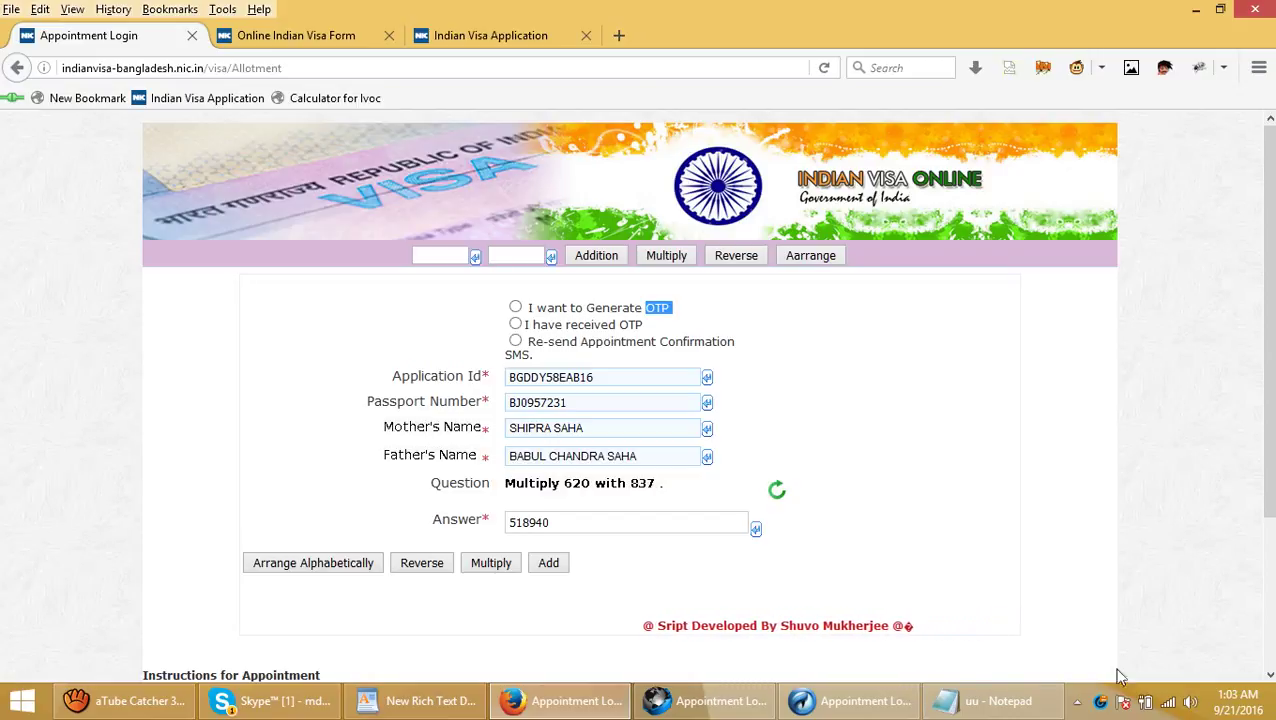
click(1077, 701)
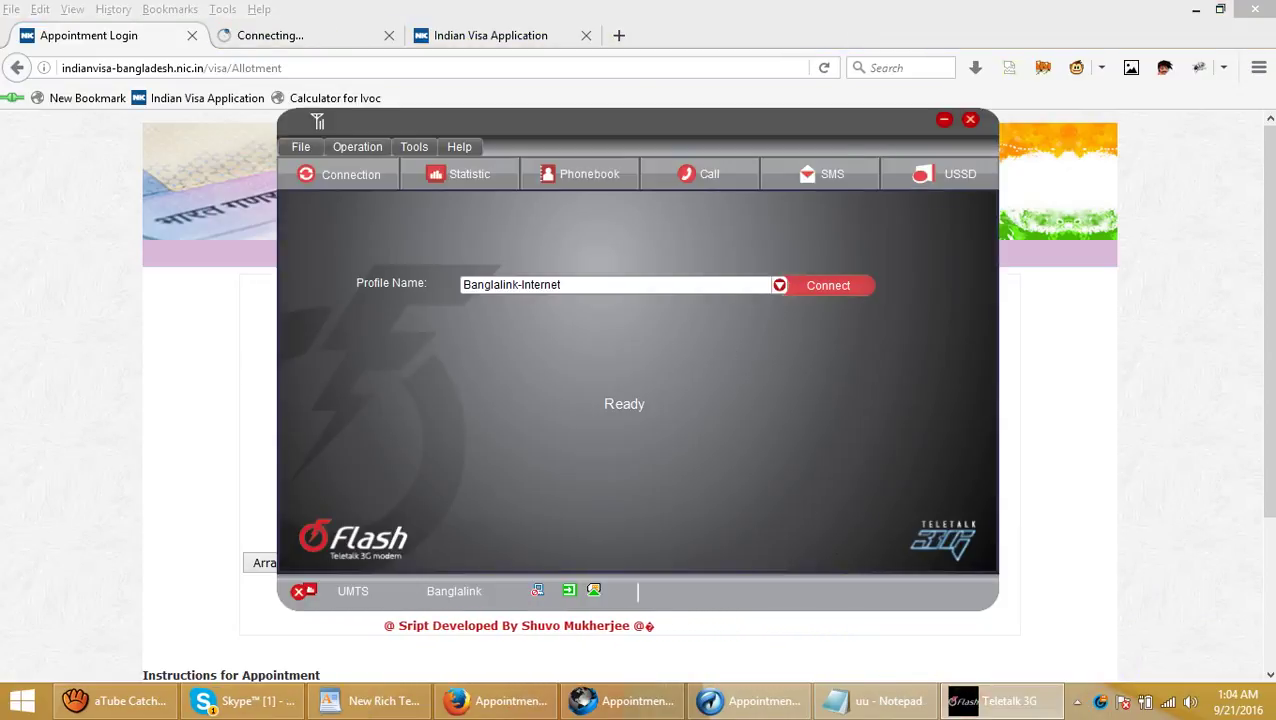
Step: Send the *511# USSD query, then return to Connection and move the modem window right
click(943, 174)
double_click(495, 463)
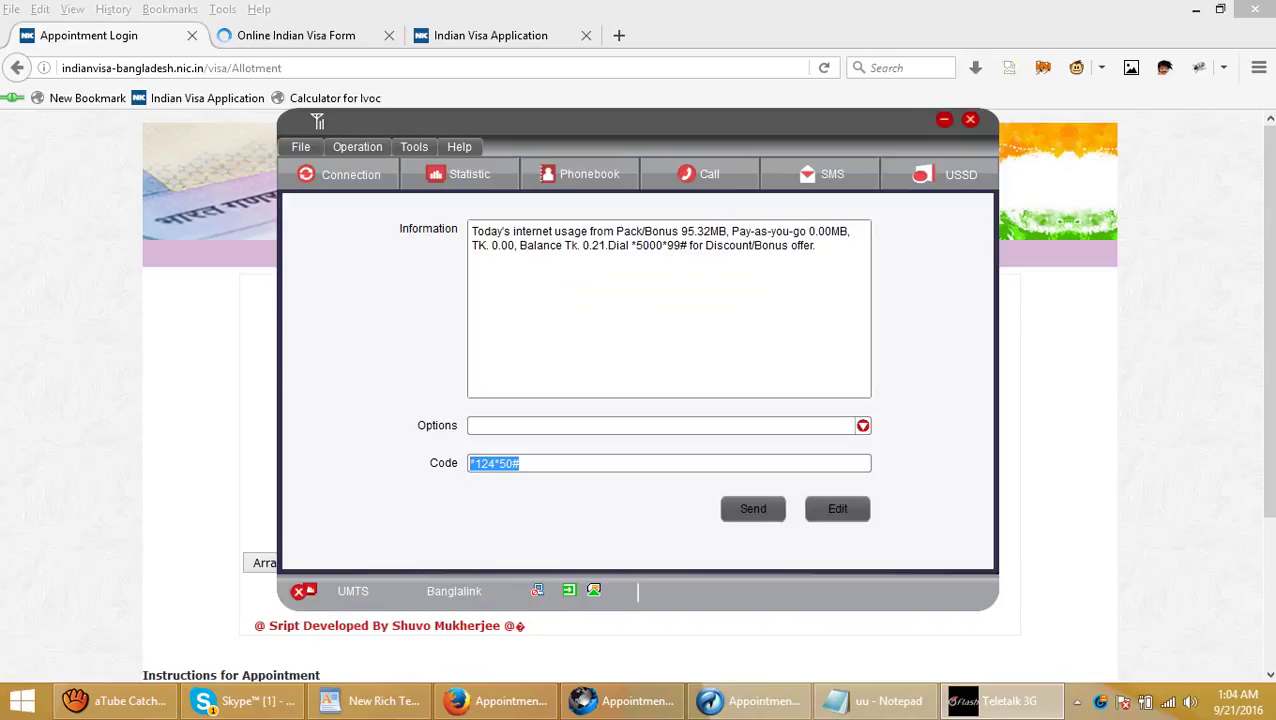
text(*)
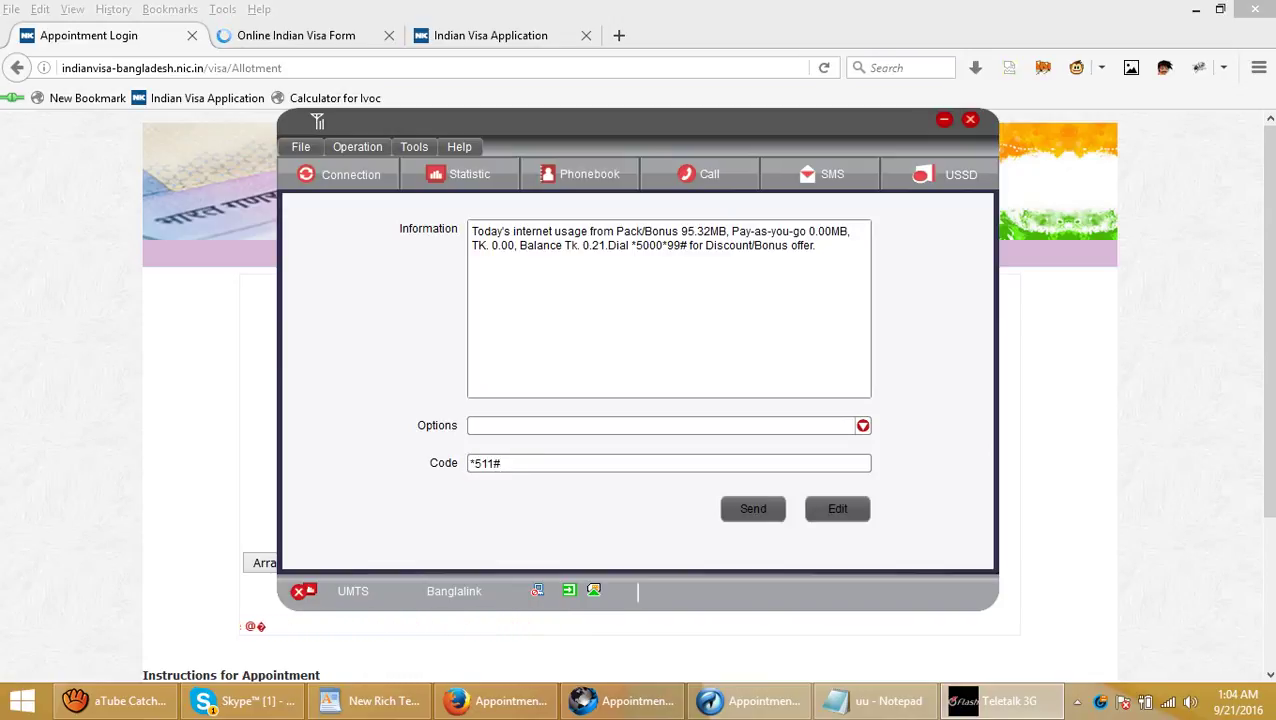
key(Return)
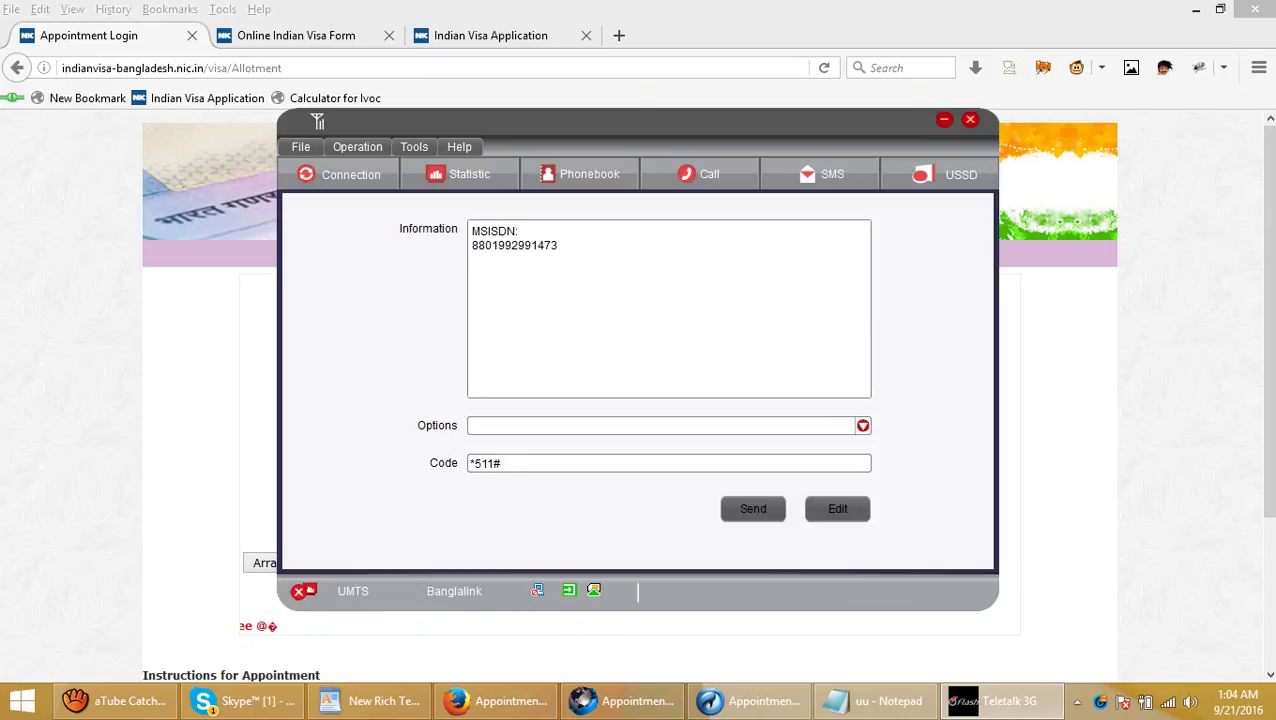
click(340, 174)
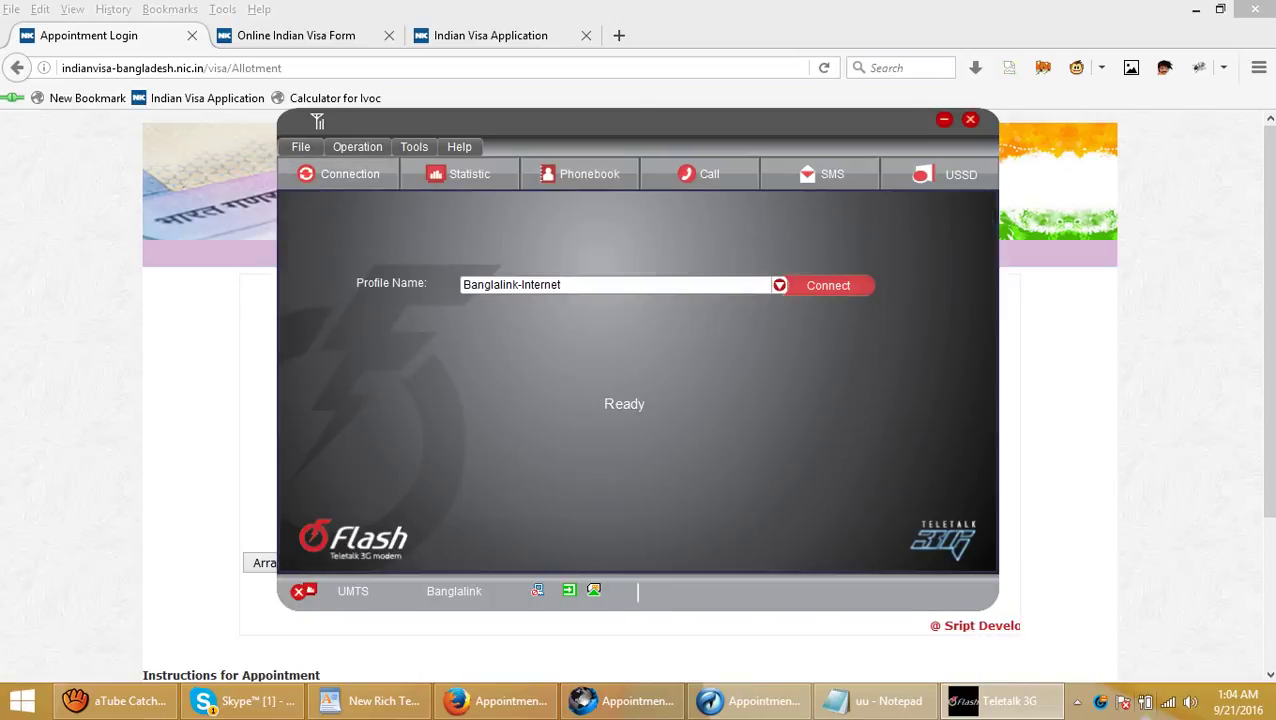
drag(622, 121, 879, 119)
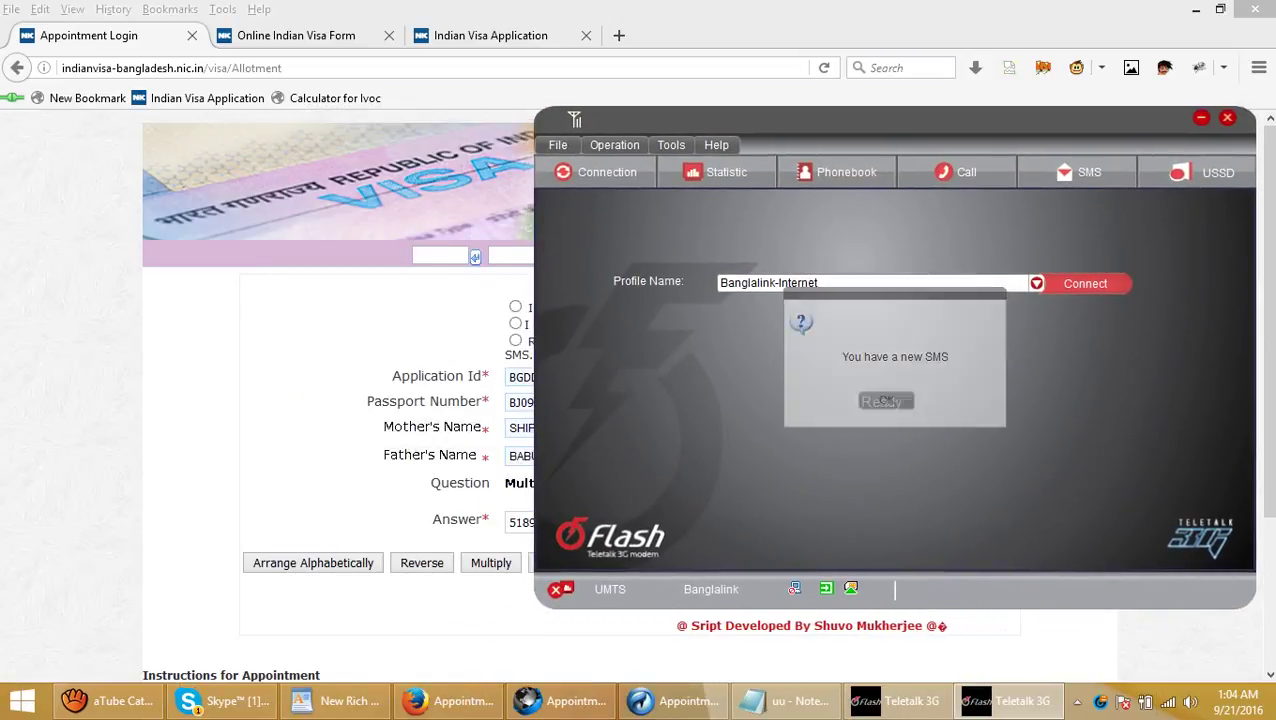
Step: Open the OTP message in the modem's SMS inbox and read it
click(1079, 173)
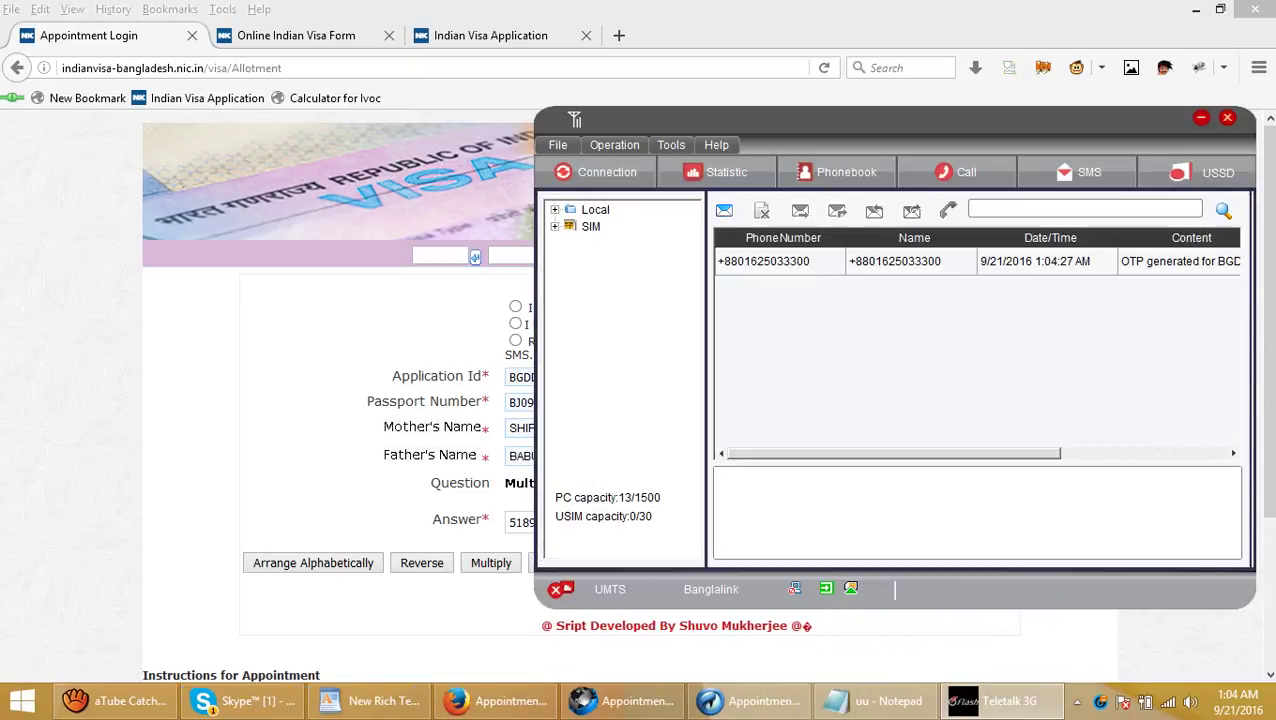
click(900, 262)
drag(860, 123, 708, 4)
triple_click(577, 359)
double_click(577, 359)
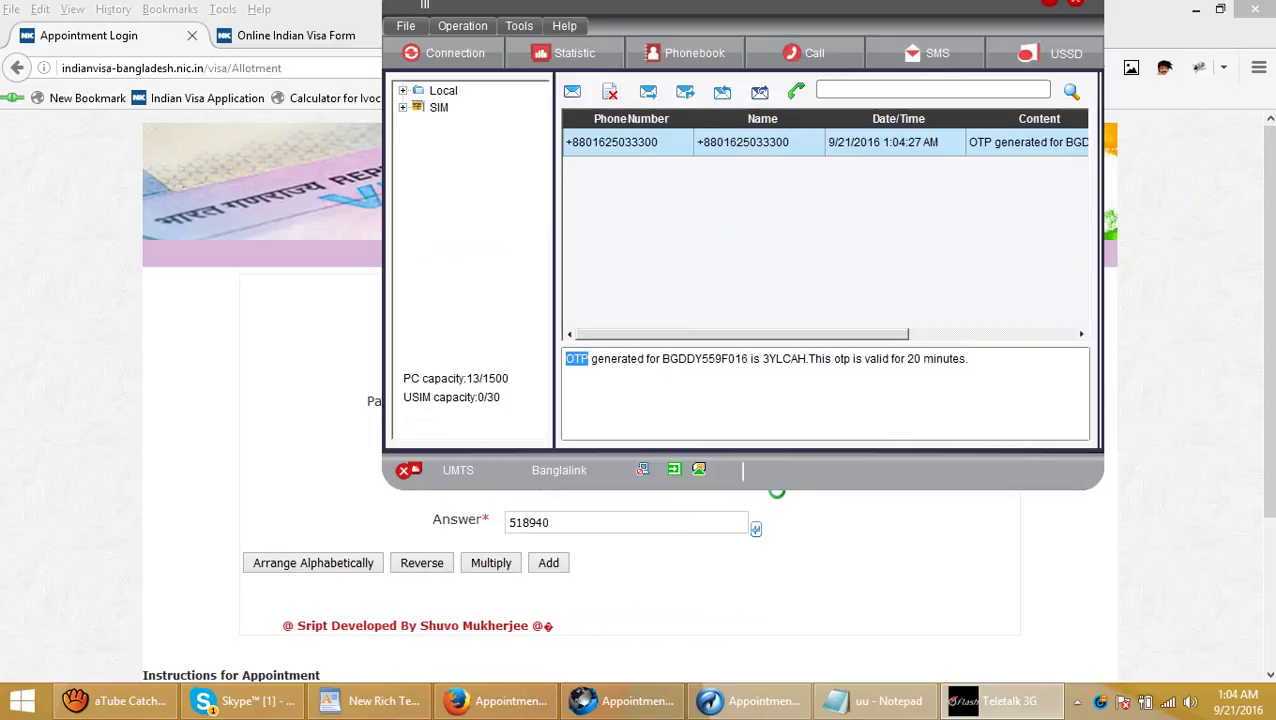
click(764, 359)
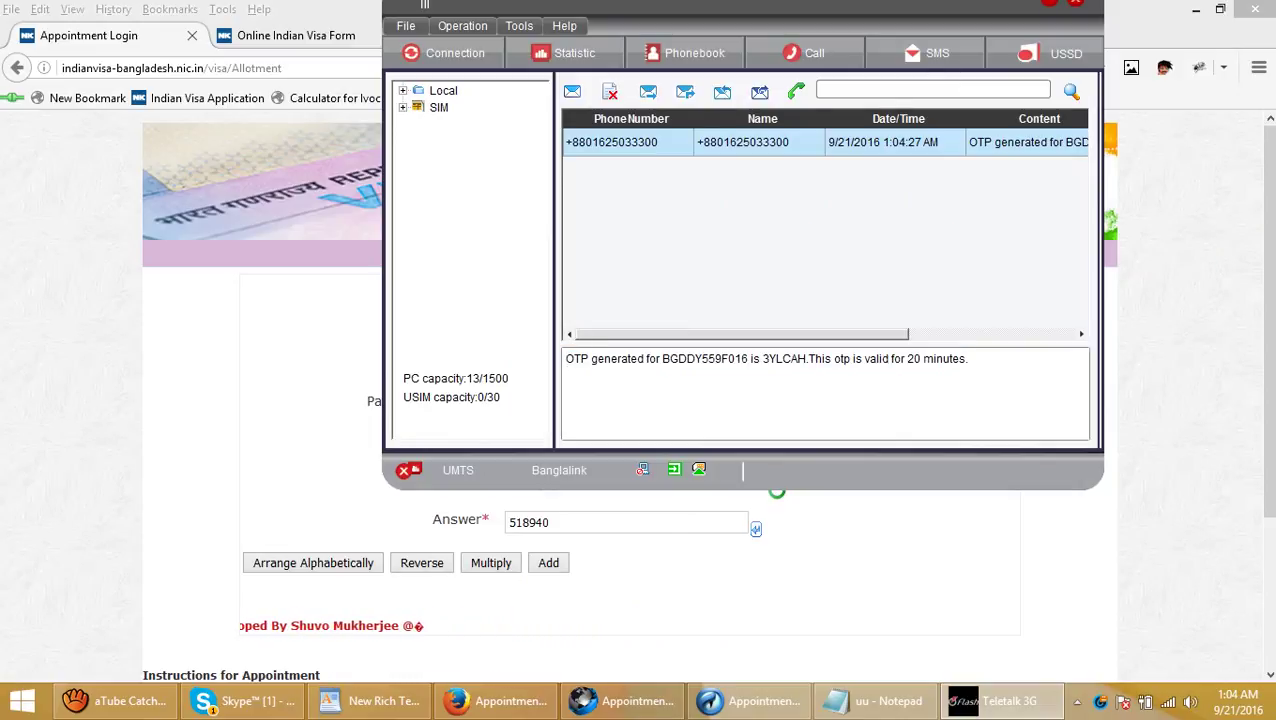
key(alt+Tab)
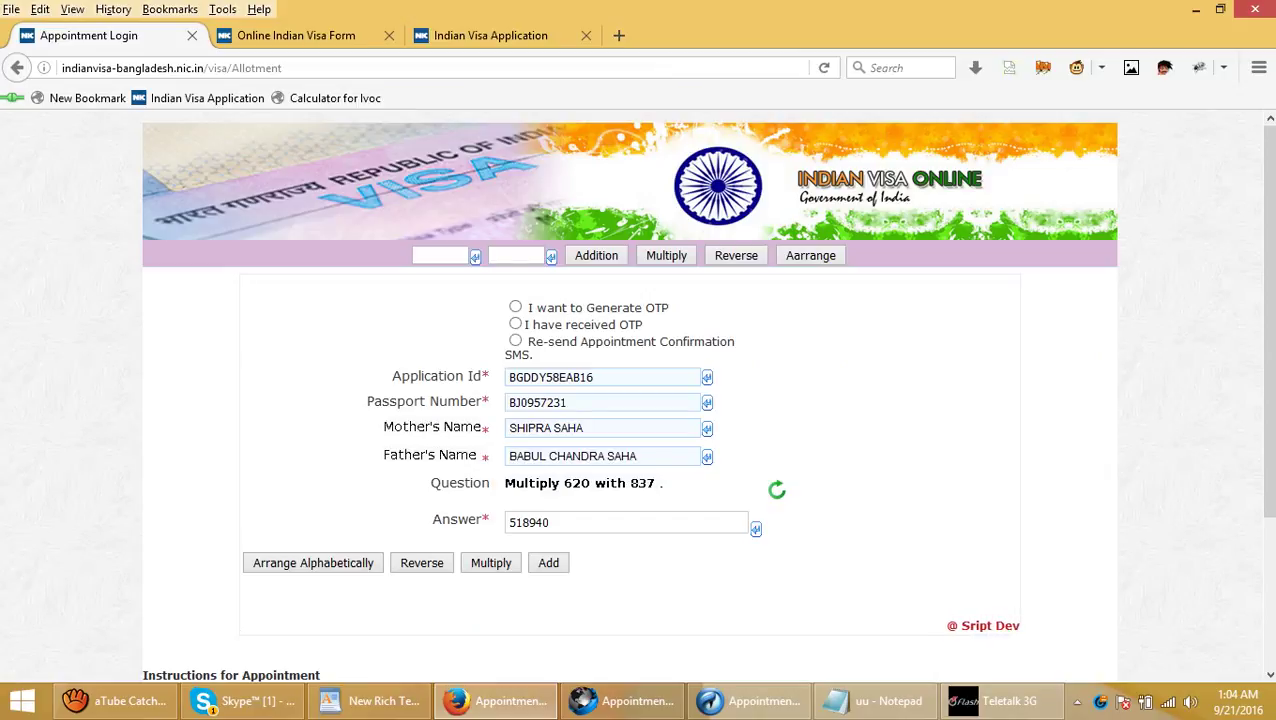
Step: Compare the Application Id on the Firefox form with the number in the OTP message
click(612, 377)
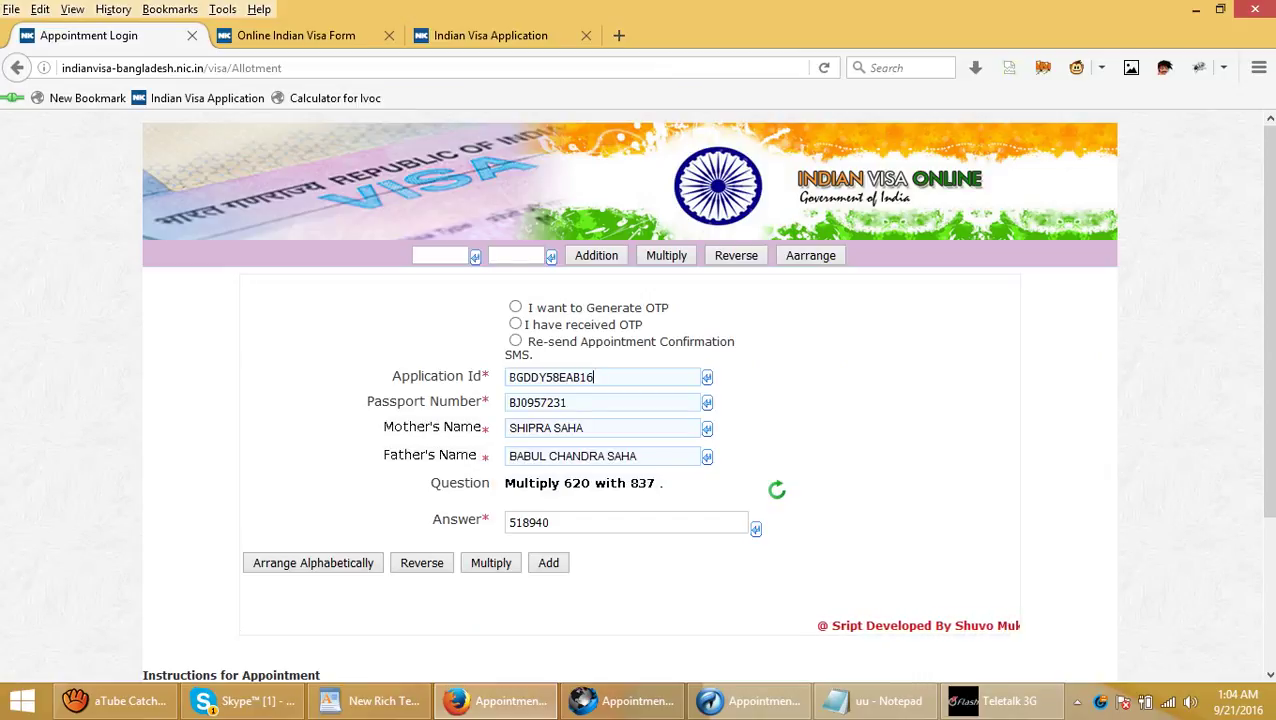
drag(538, 377, 580, 377)
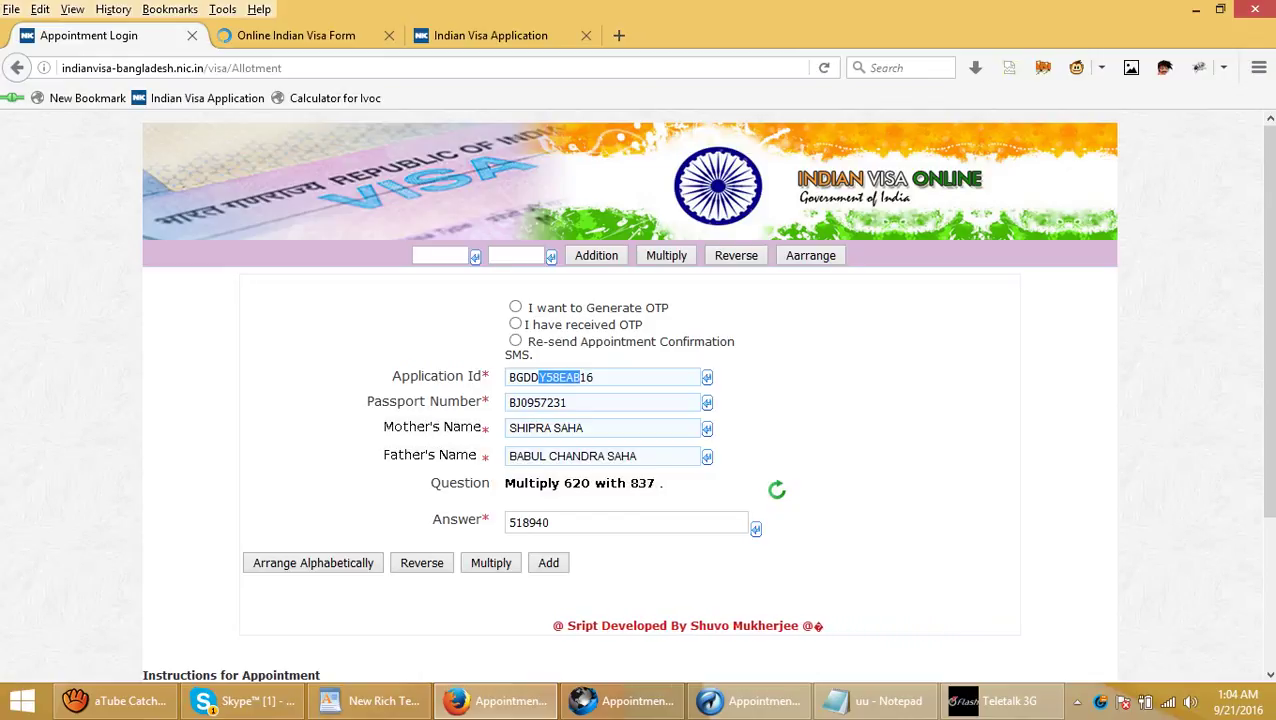
click(995, 700)
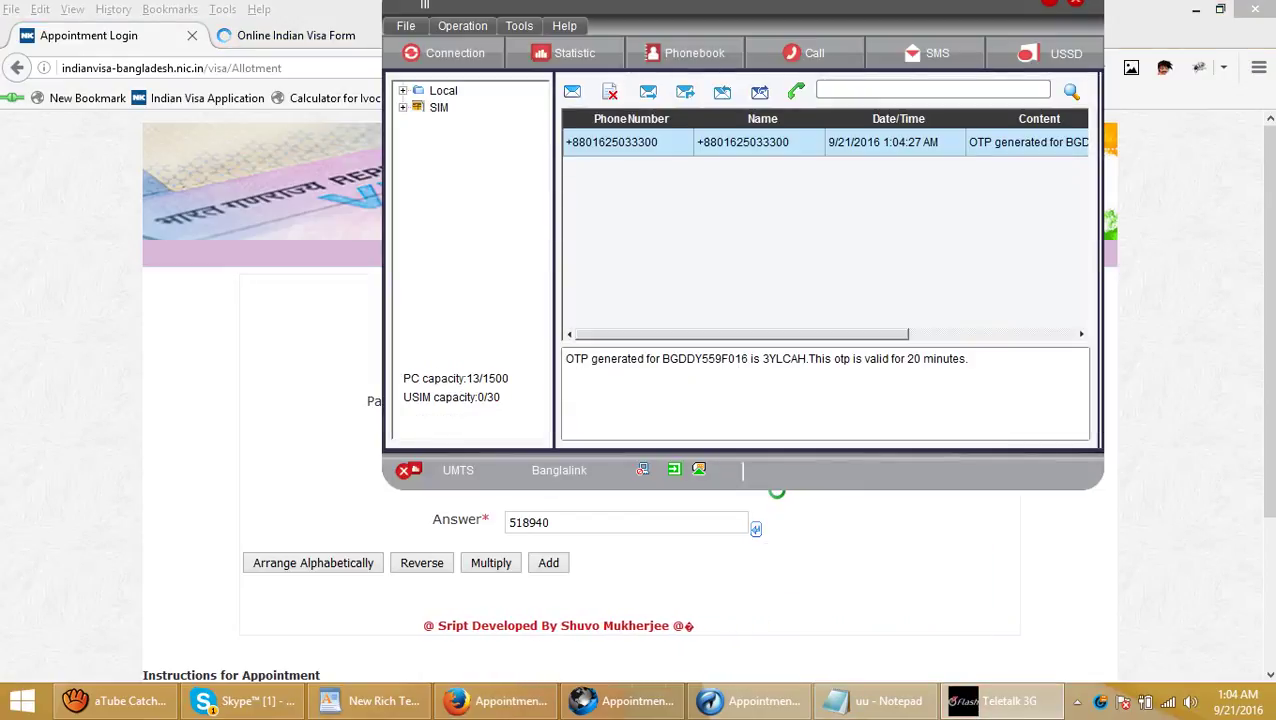
double_click(705, 359)
click(770, 359)
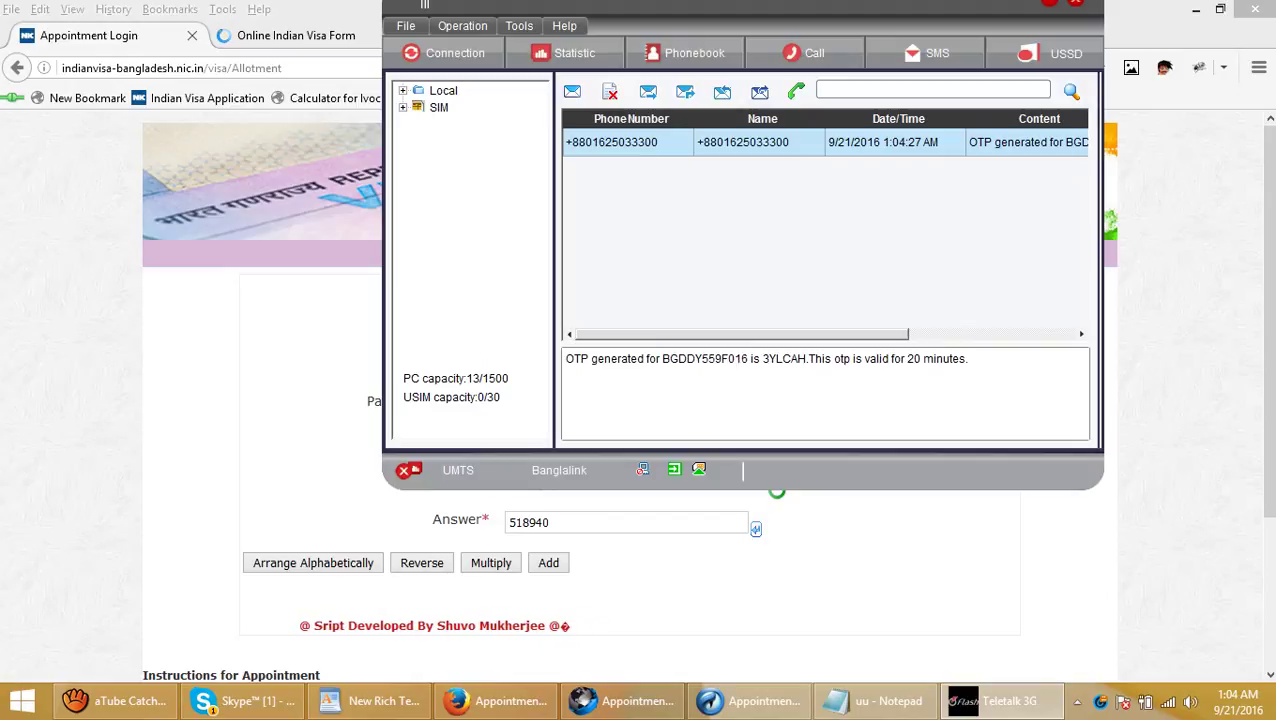
key(ctrl+a)
key(alt+Tab)
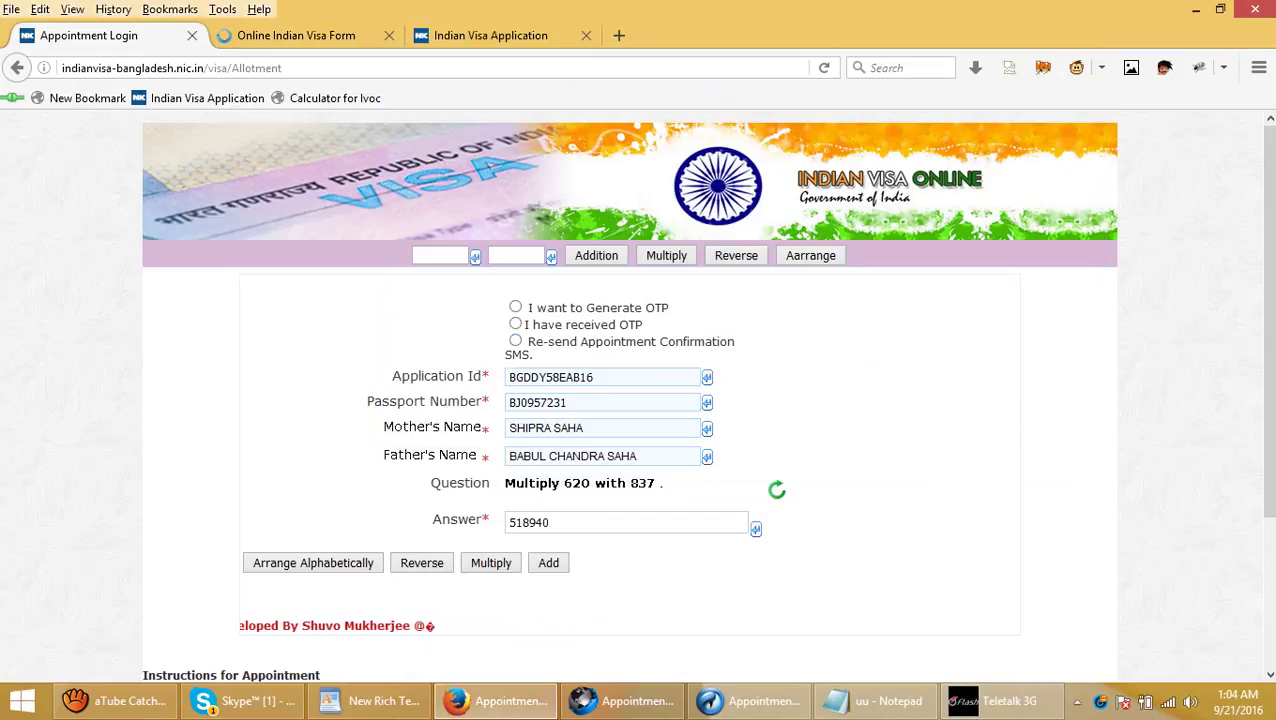
key(alt+Tab)
Step: Select the one-time code in the OTP message, then return to the Firefox appointment form
click(828, 396)
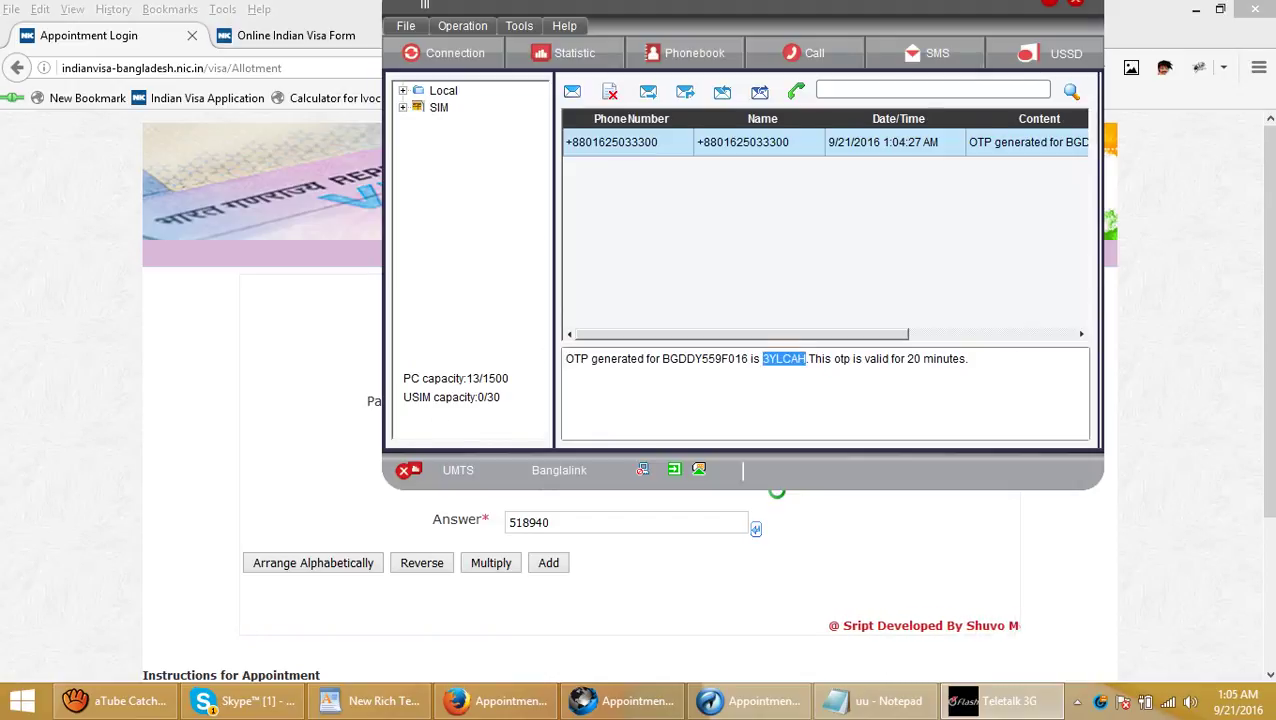
triple_click(895, 359)
click(895, 359)
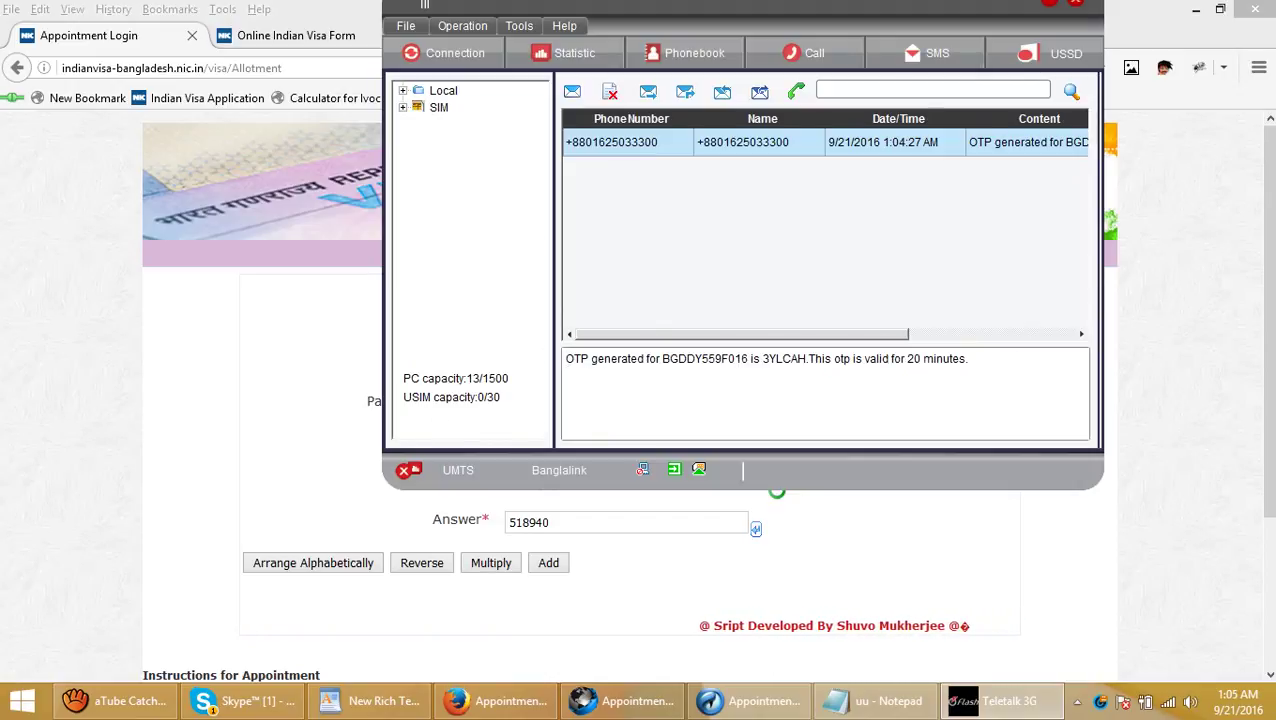
triple_click(616, 359)
click(616, 359)
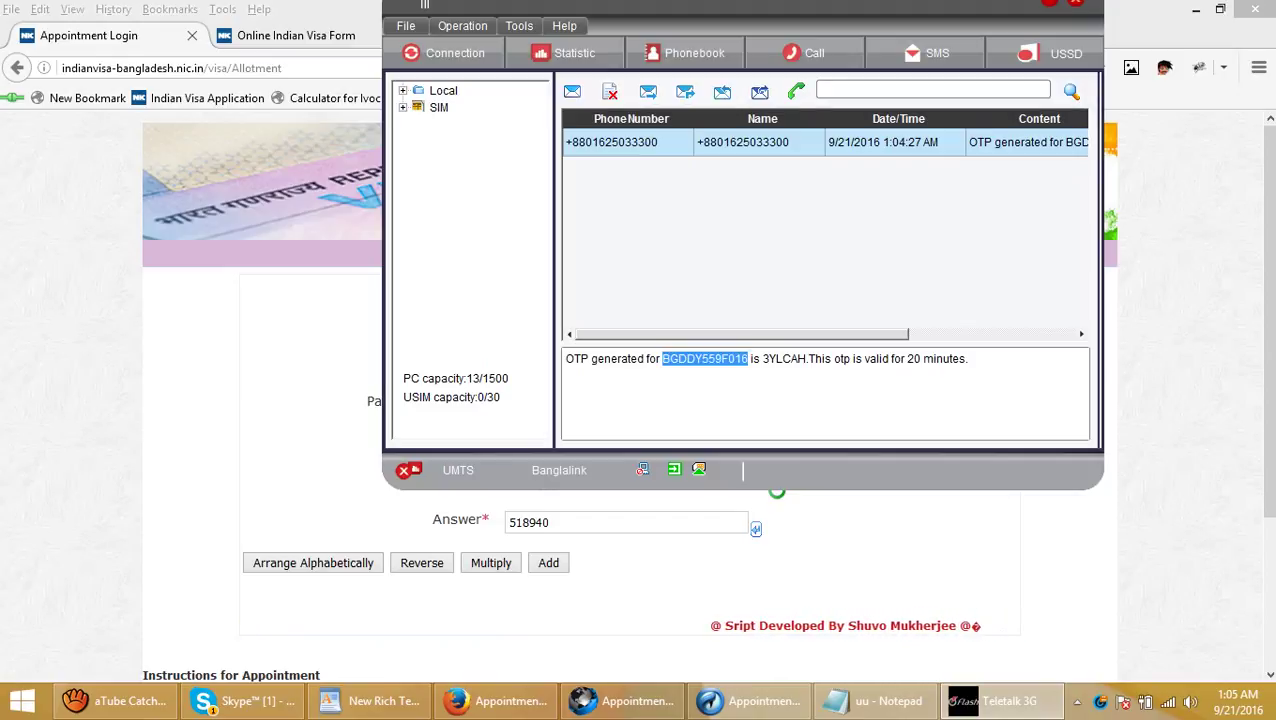
double_click(784, 359)
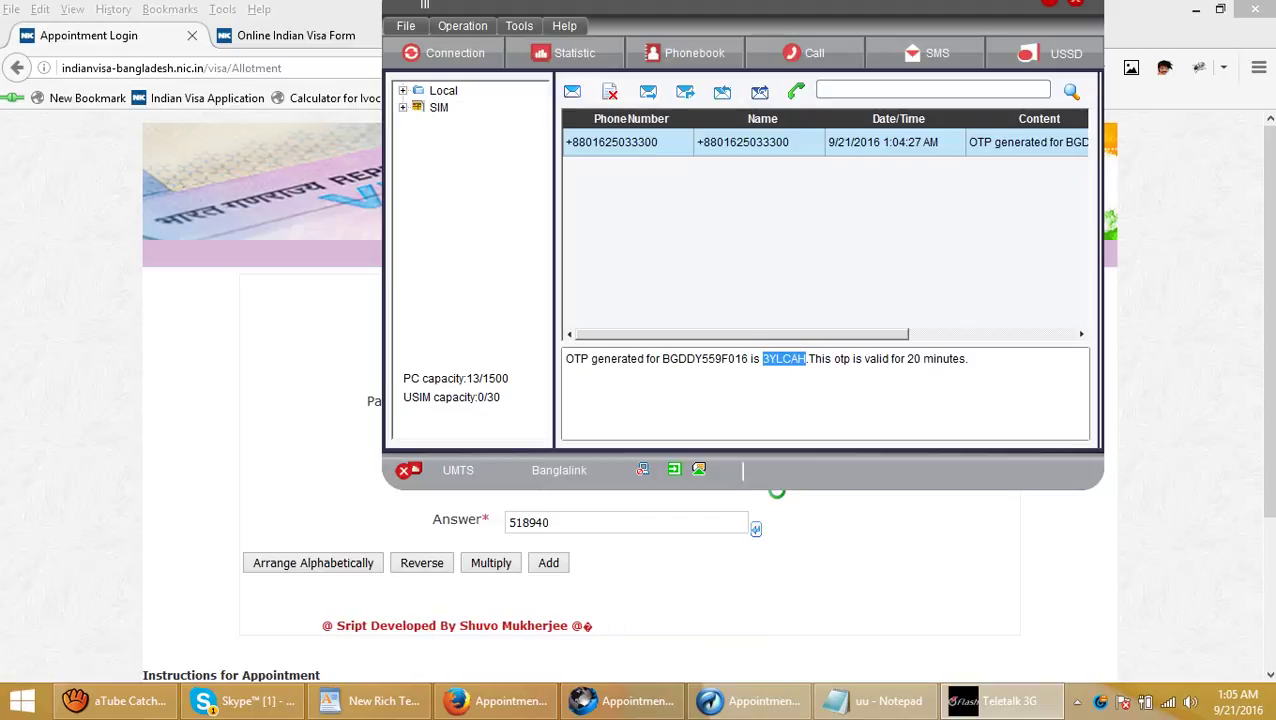
click(784, 359)
double_click(784, 359)
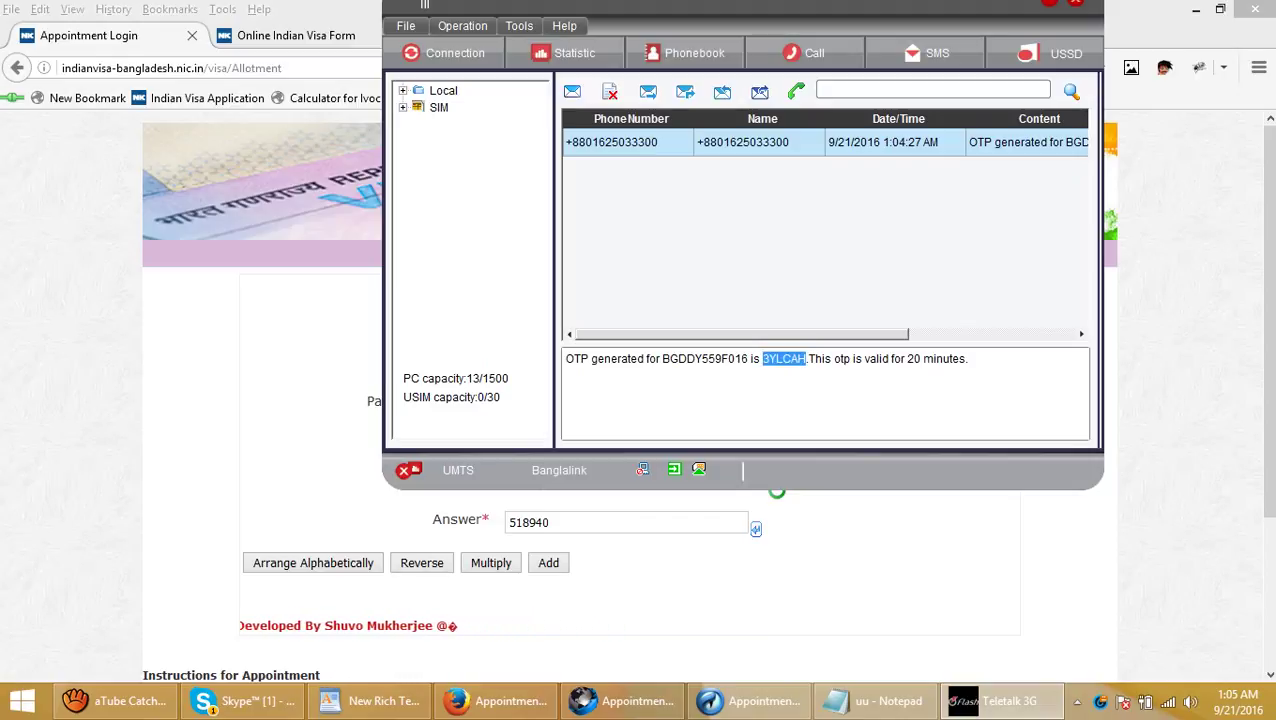
triple_click(784, 359)
click(784, 359)
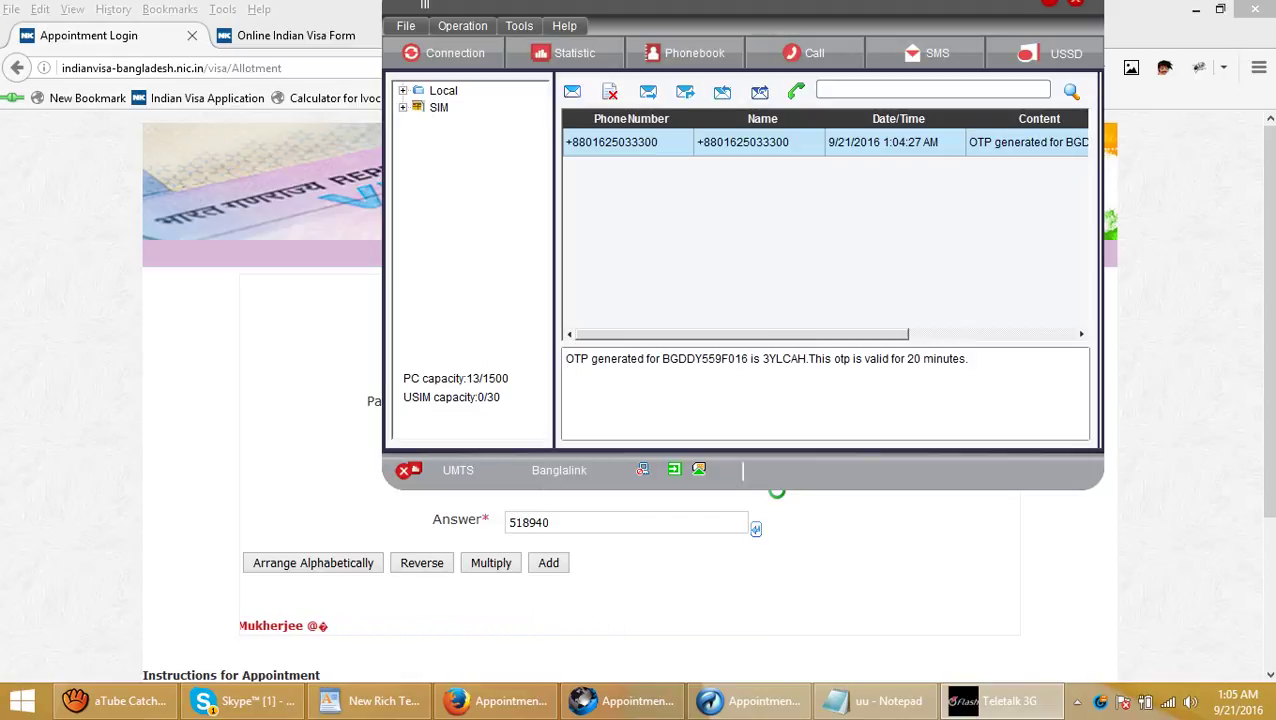
key(alt+Tab)
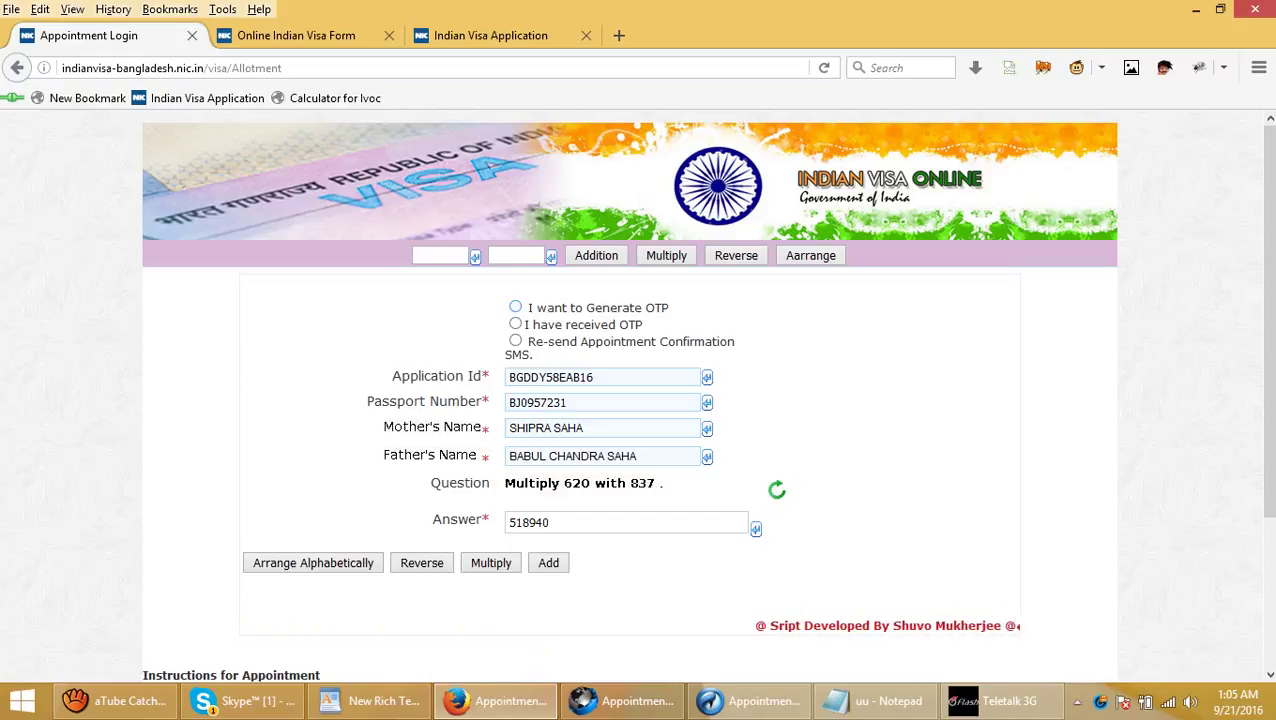
Step: Pause the screen recording and minimize Skype to uncover the visa forms
click(622, 701)
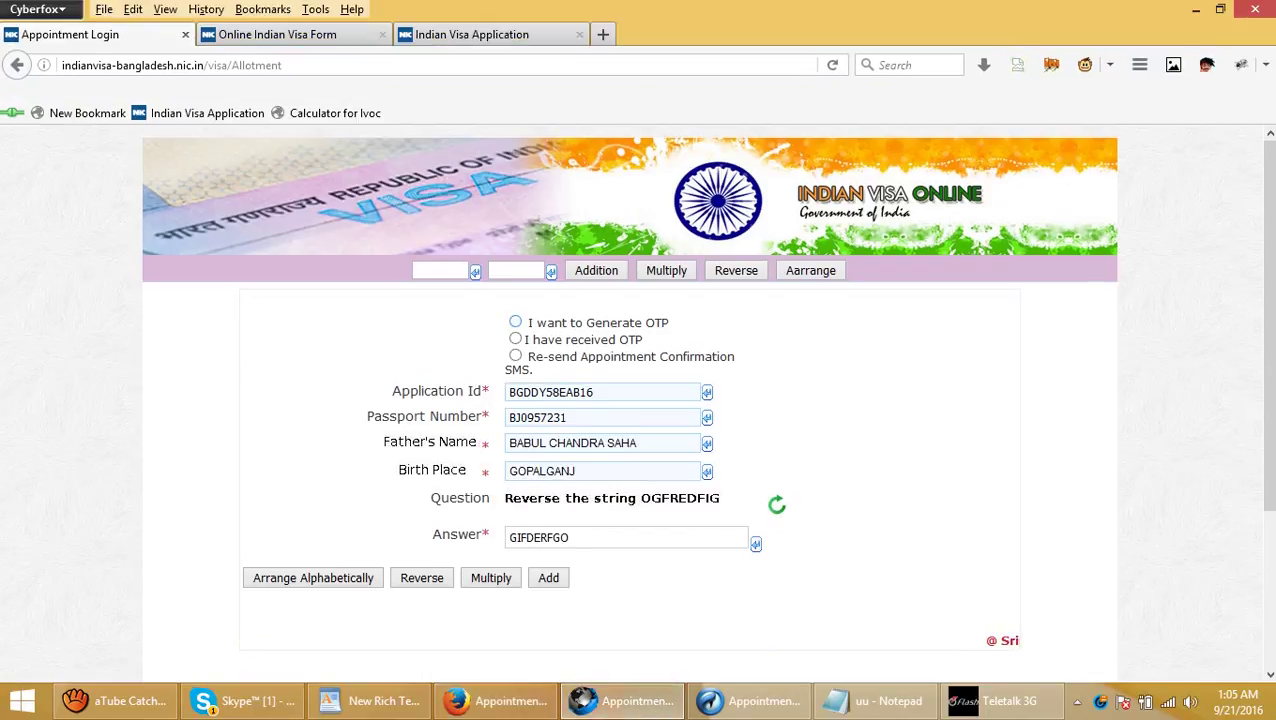
click(750, 701)
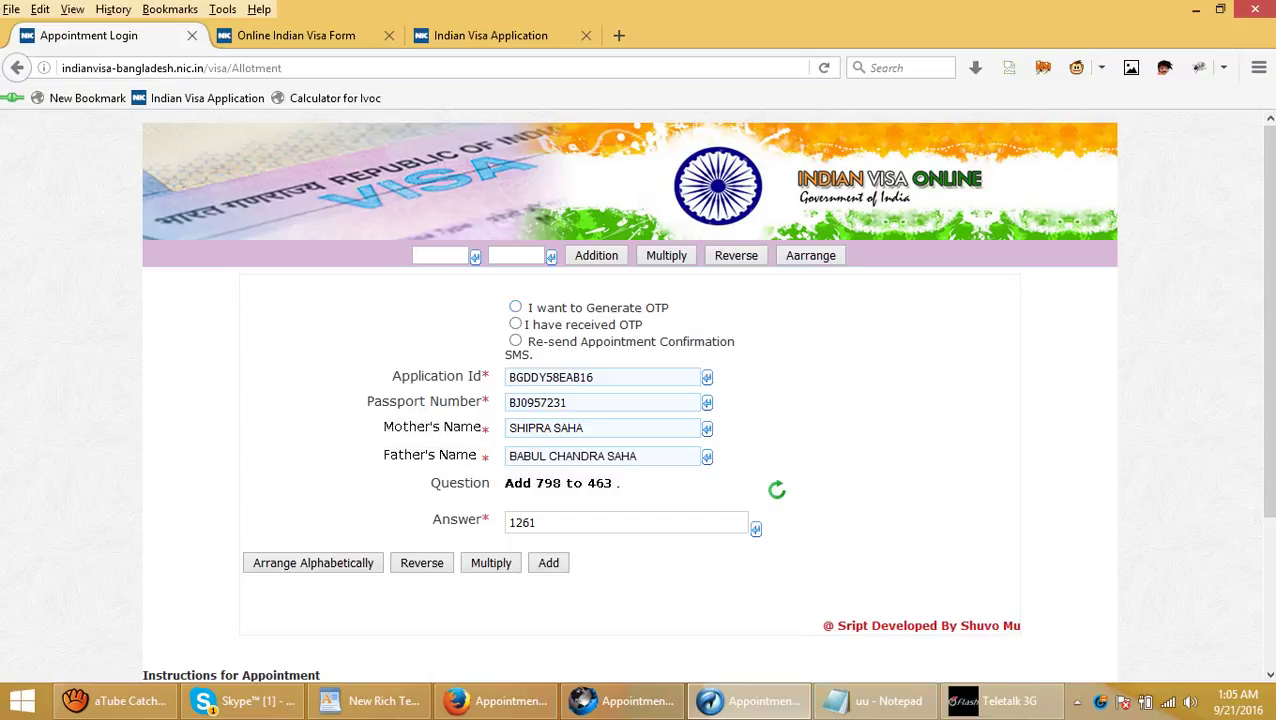
click(115, 700)
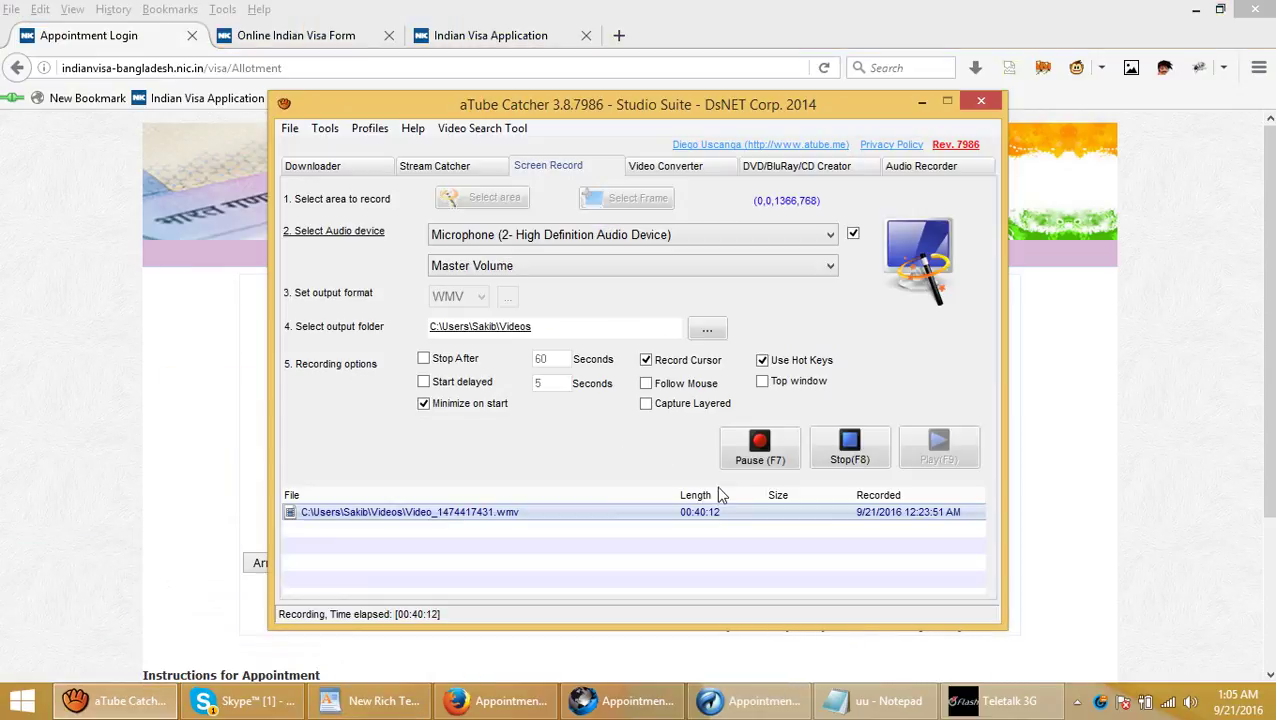
click(746, 450)
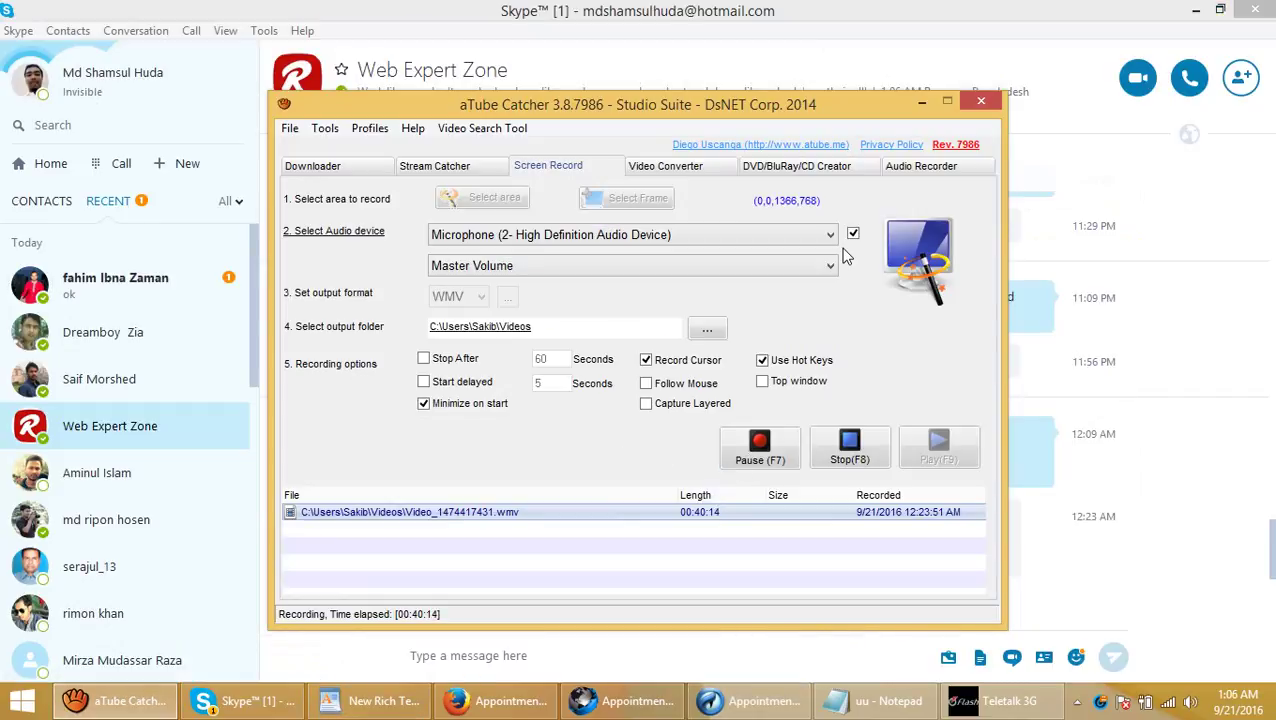
click(921, 101)
click(1203, 9)
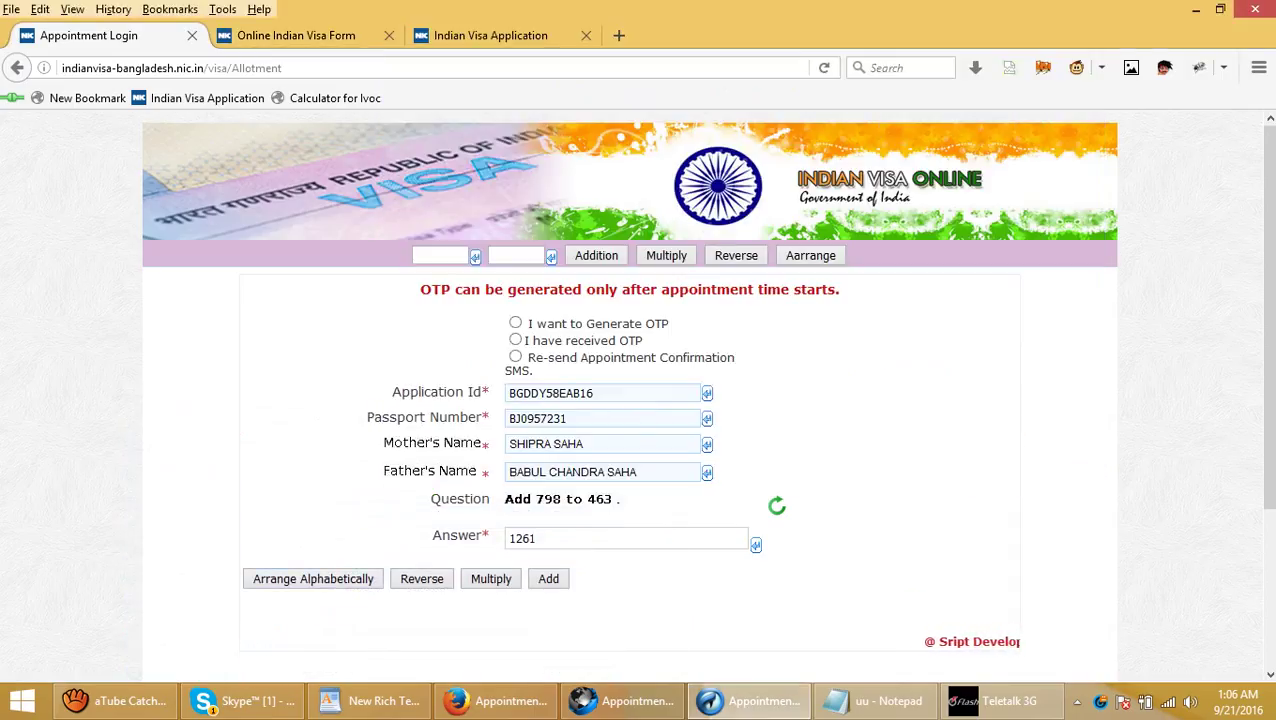
Step: Tick 'I want to Generate OTP' in each browser window and read the refusal alert
click(497, 700)
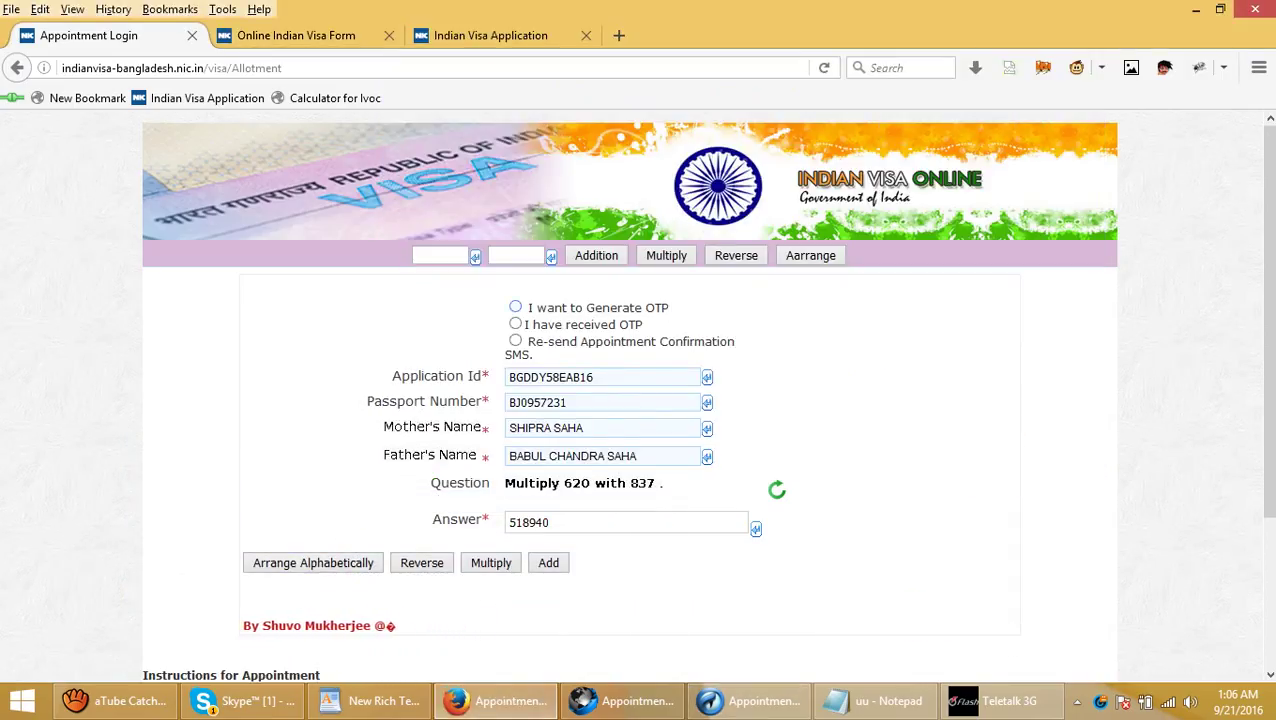
click(625, 700)
click(515, 322)
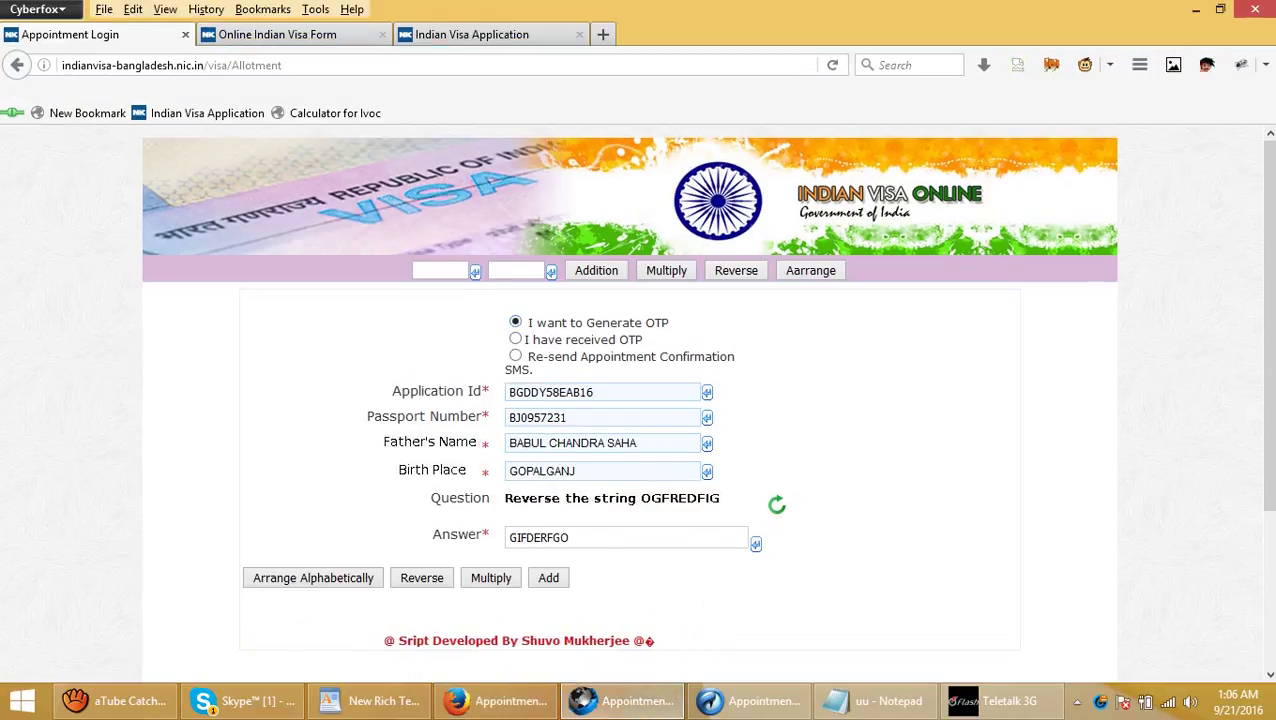
click(749, 700)
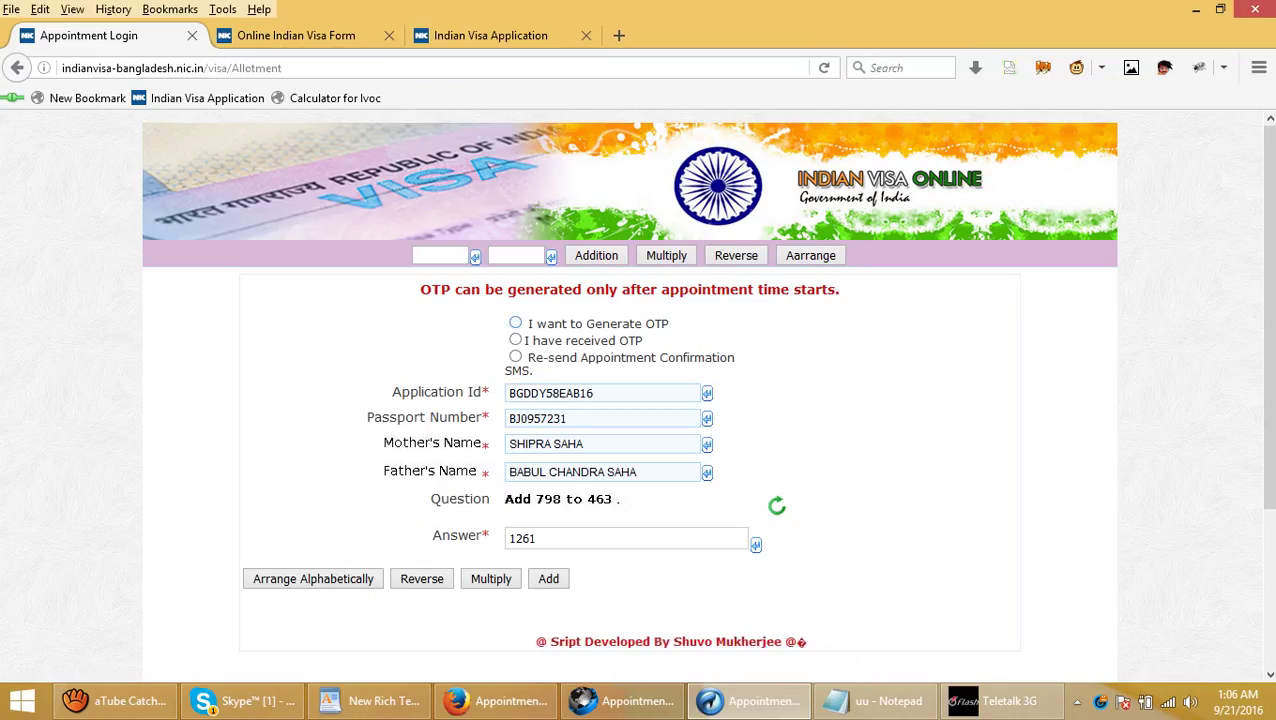
click(515, 322)
click(495, 700)
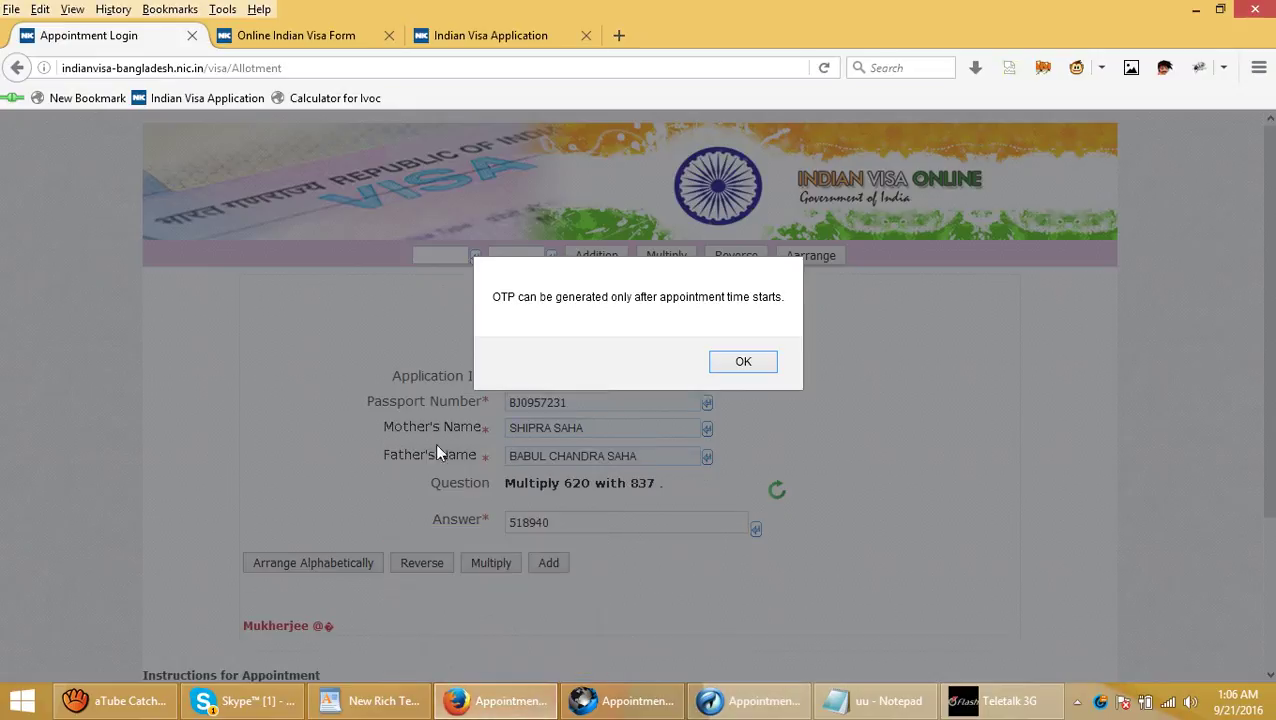
click(743, 361)
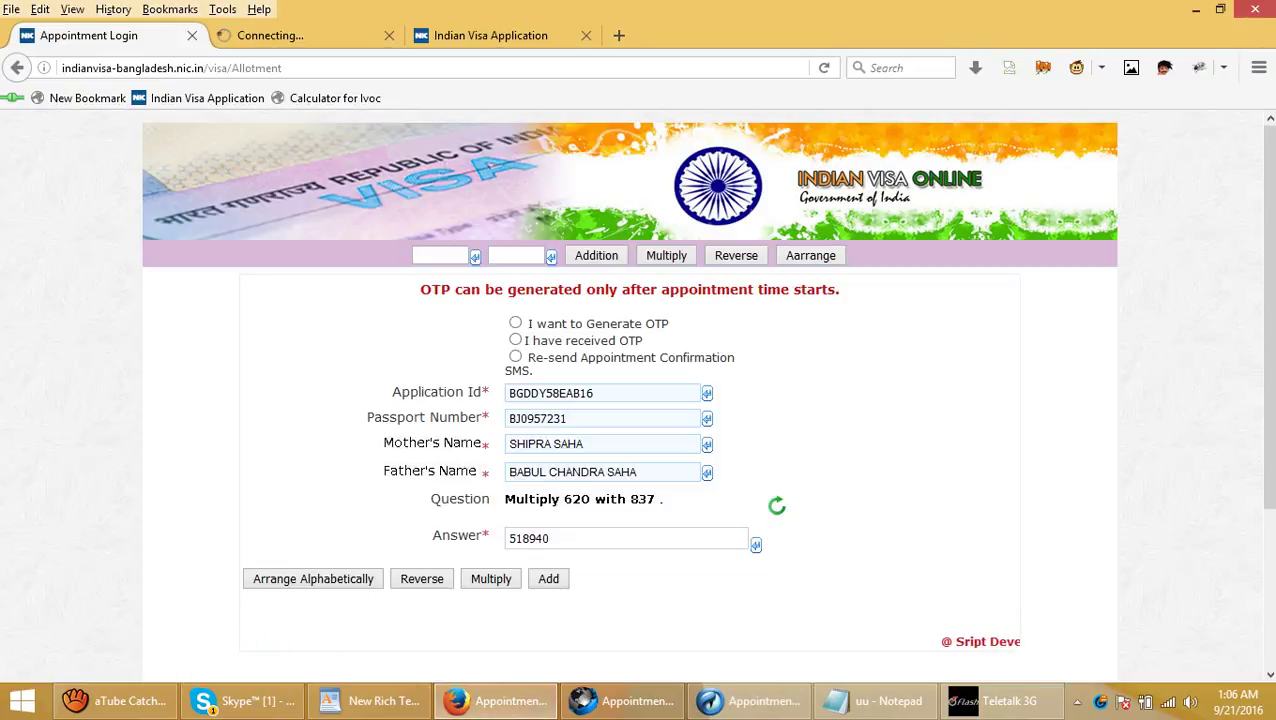
double_click(814, 290)
triple_click(814, 290)
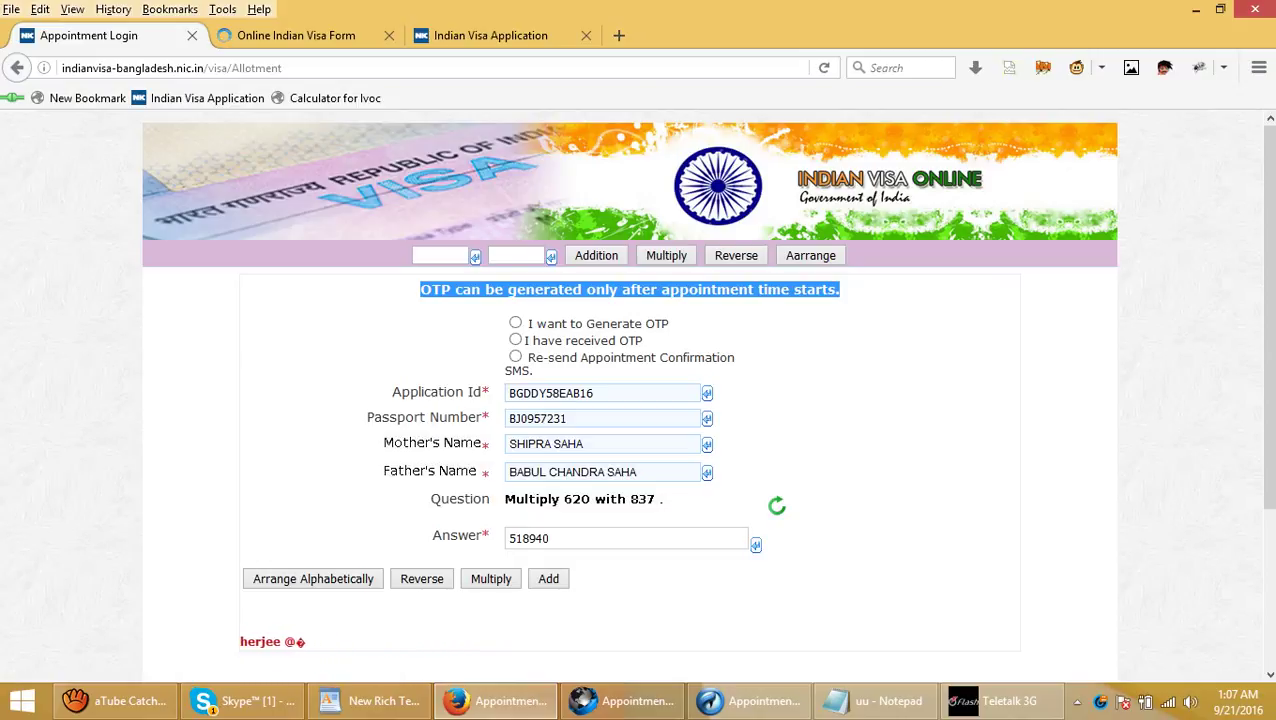
Step: Request the OTP again in each window, dismiss the alerts, and open the Indian Visa Application tab
click(515, 323)
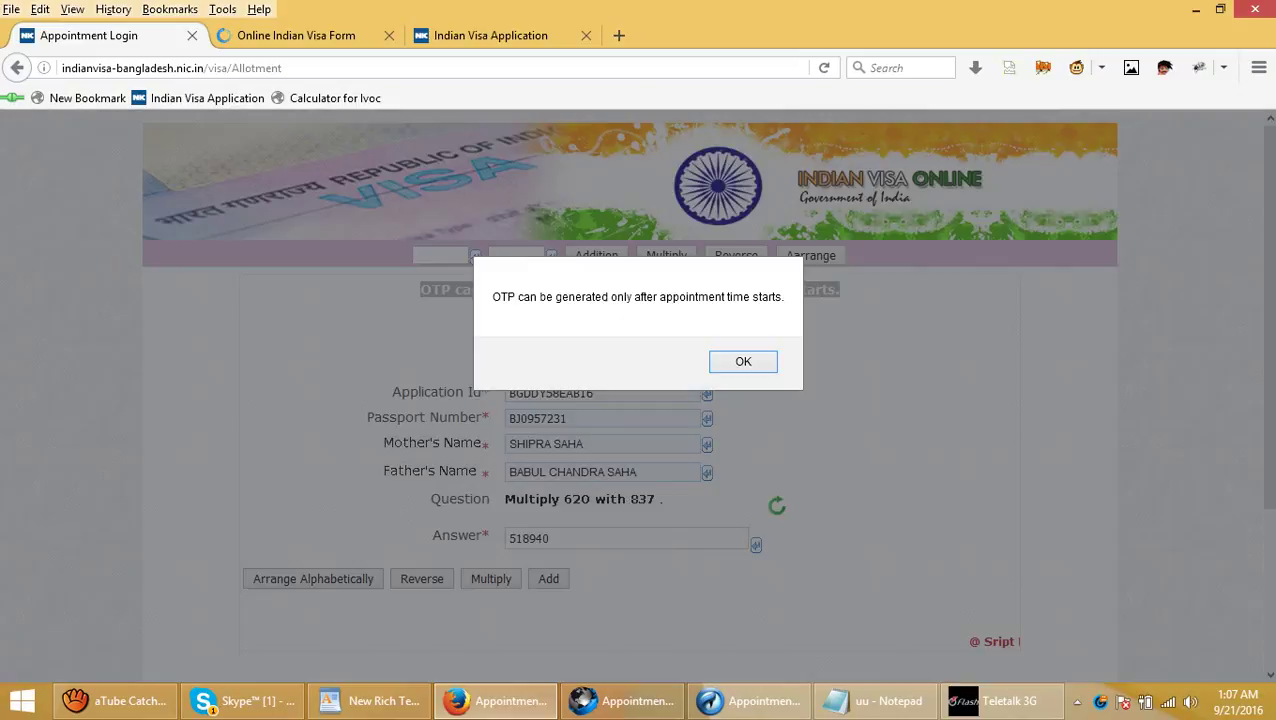
click(623, 702)
click(743, 370)
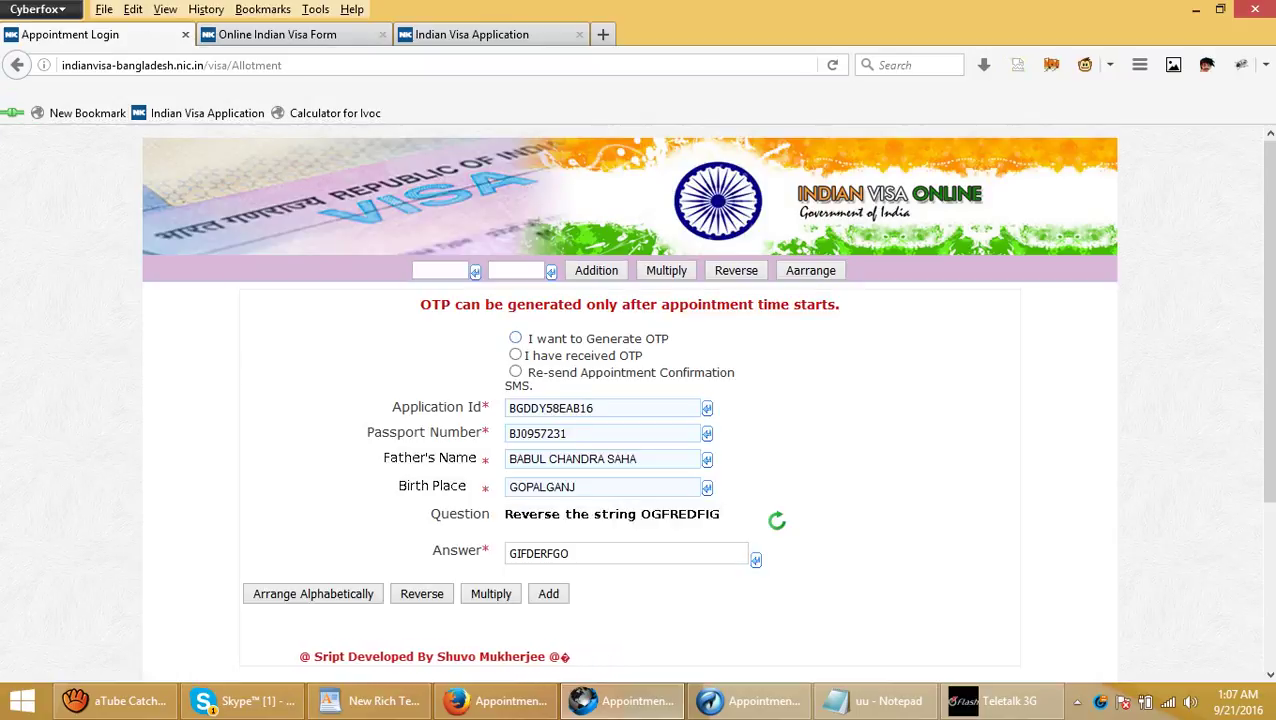
click(515, 338)
click(750, 702)
click(743, 363)
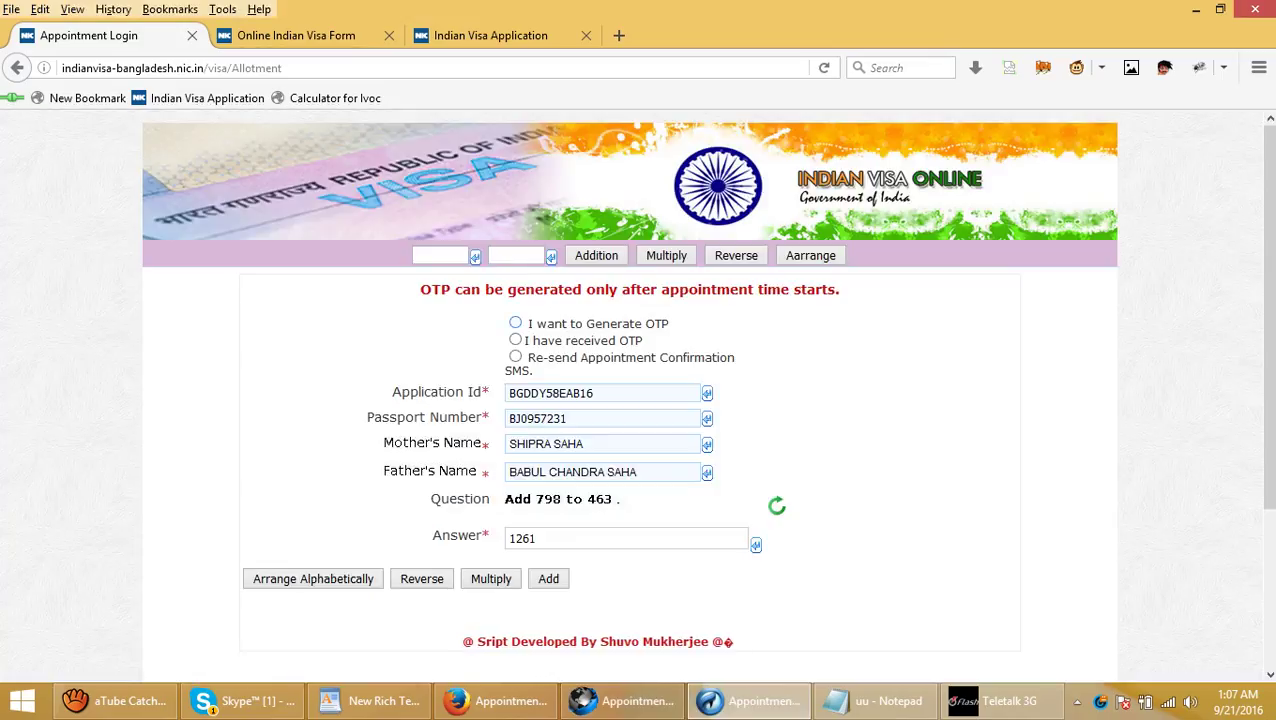
click(515, 323)
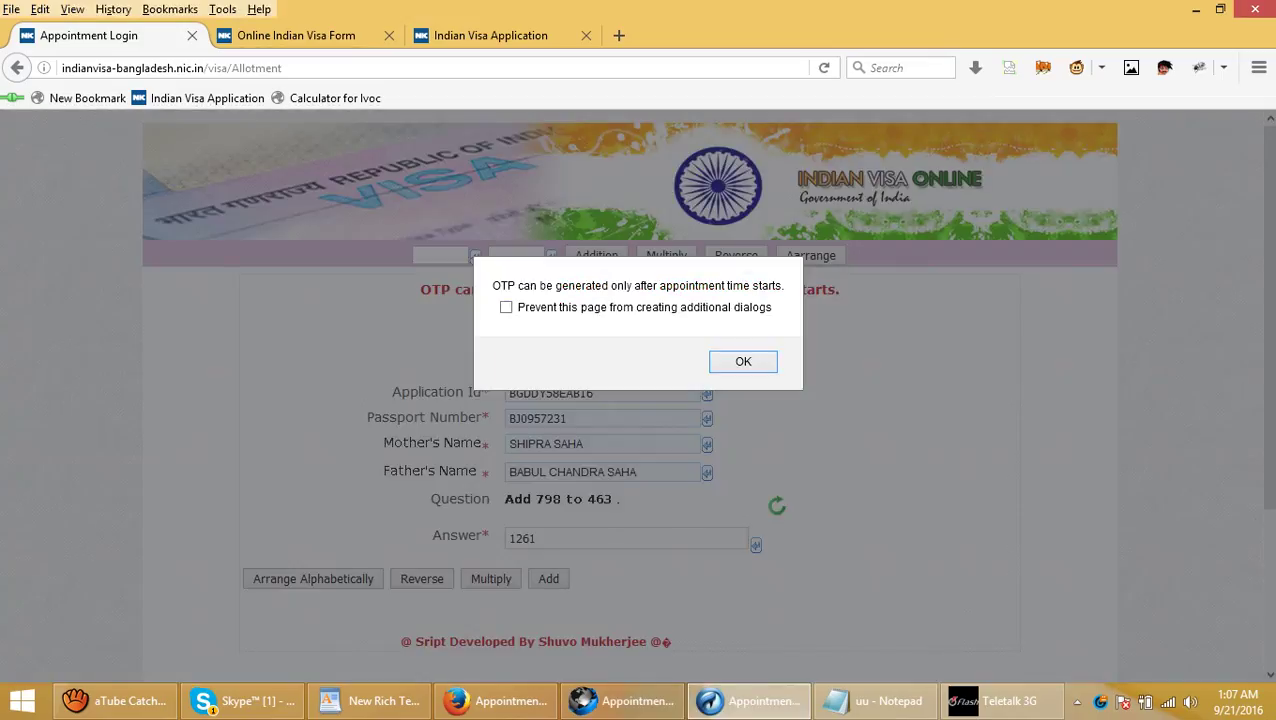
click(743, 361)
click(490, 35)
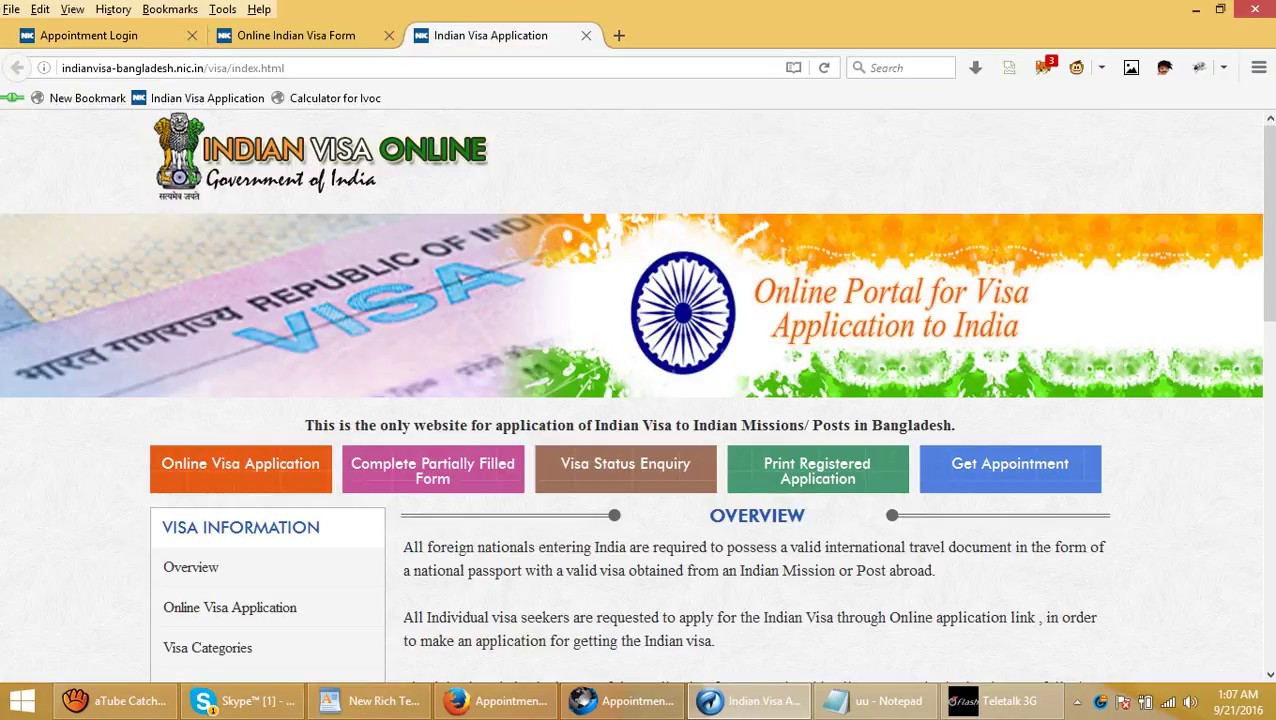
Step: Read the OTP in the modem's SMS, then hide the modem window to show Firefox
mouse_move(622, 702)
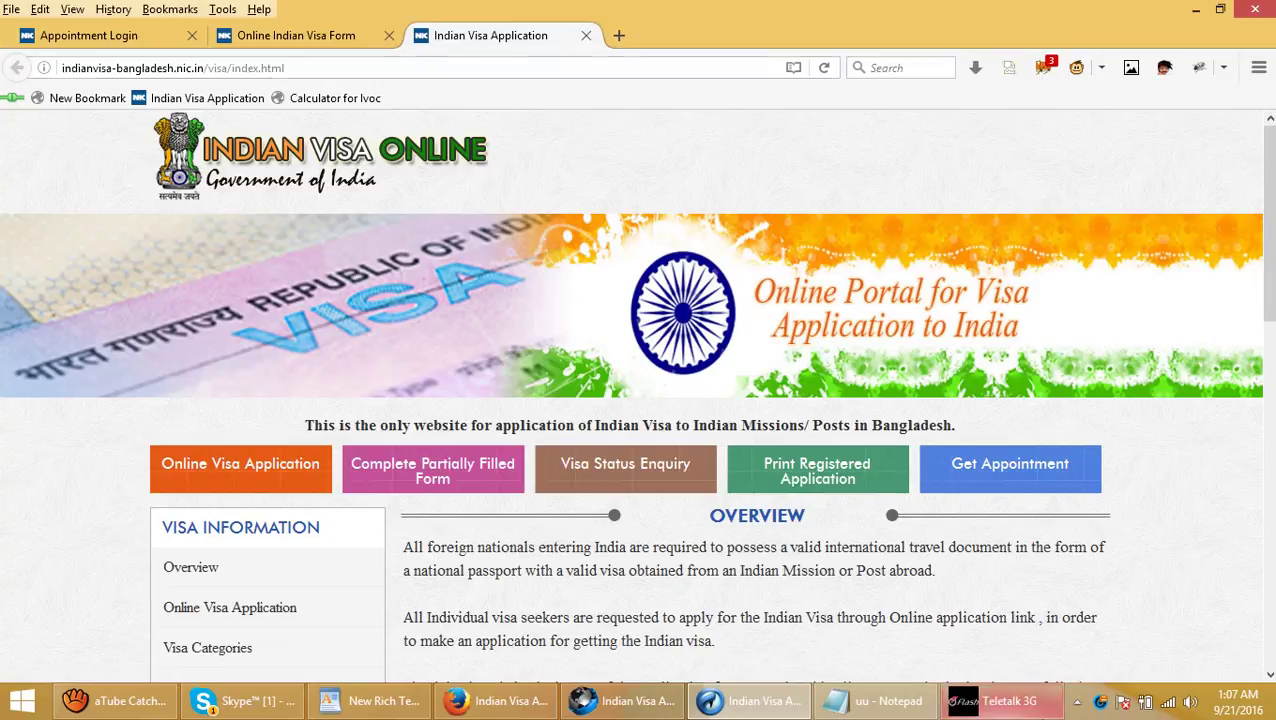
click(998, 701)
click(806, 359)
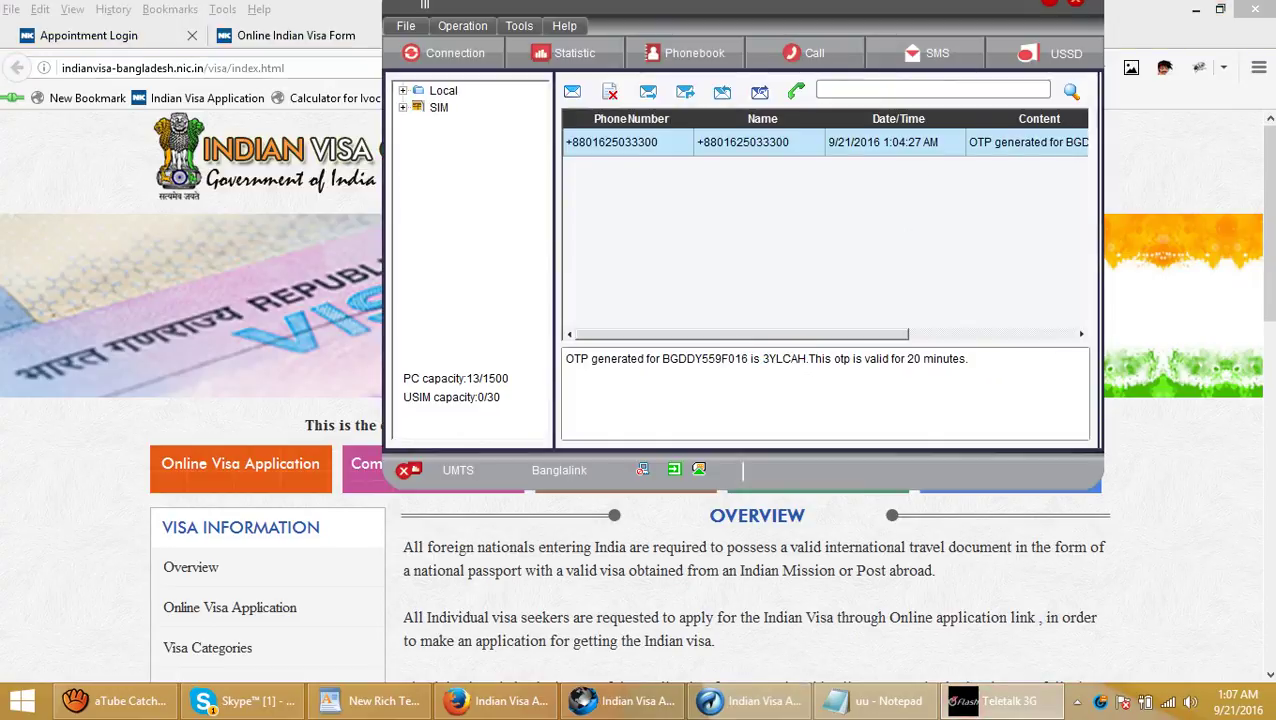
click(752, 701)
click(905, 68)
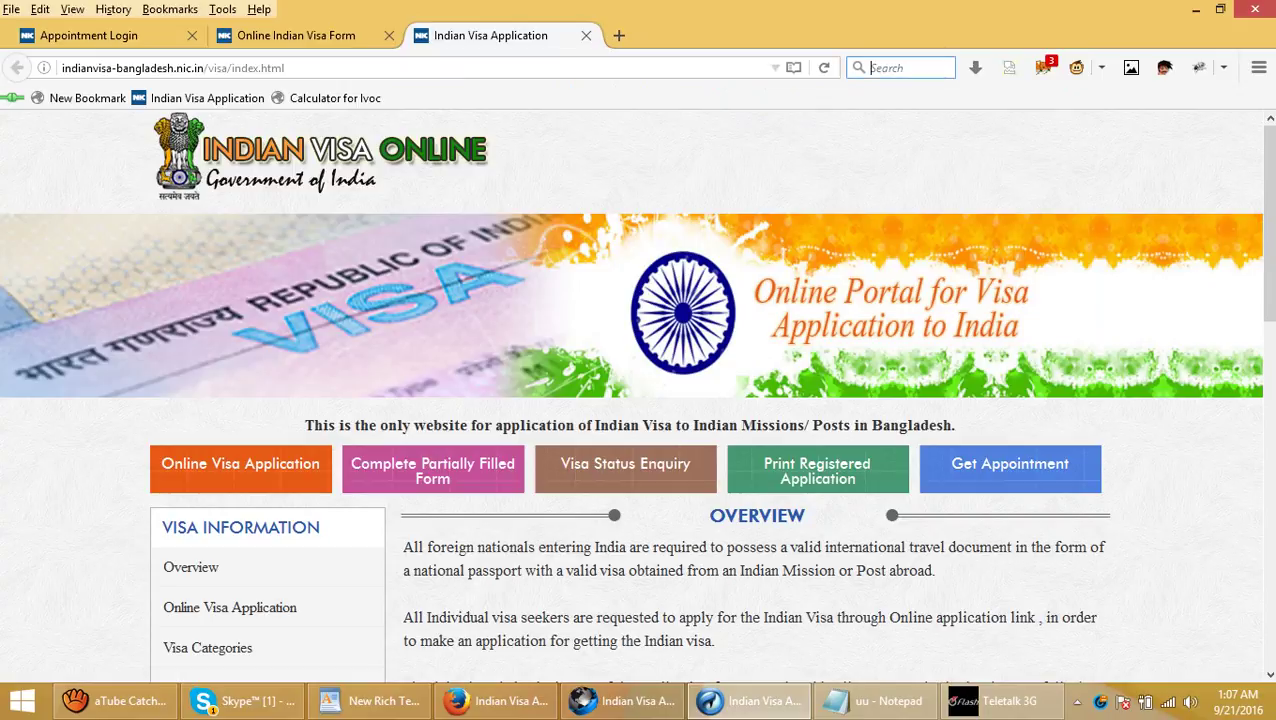
click(1040, 712)
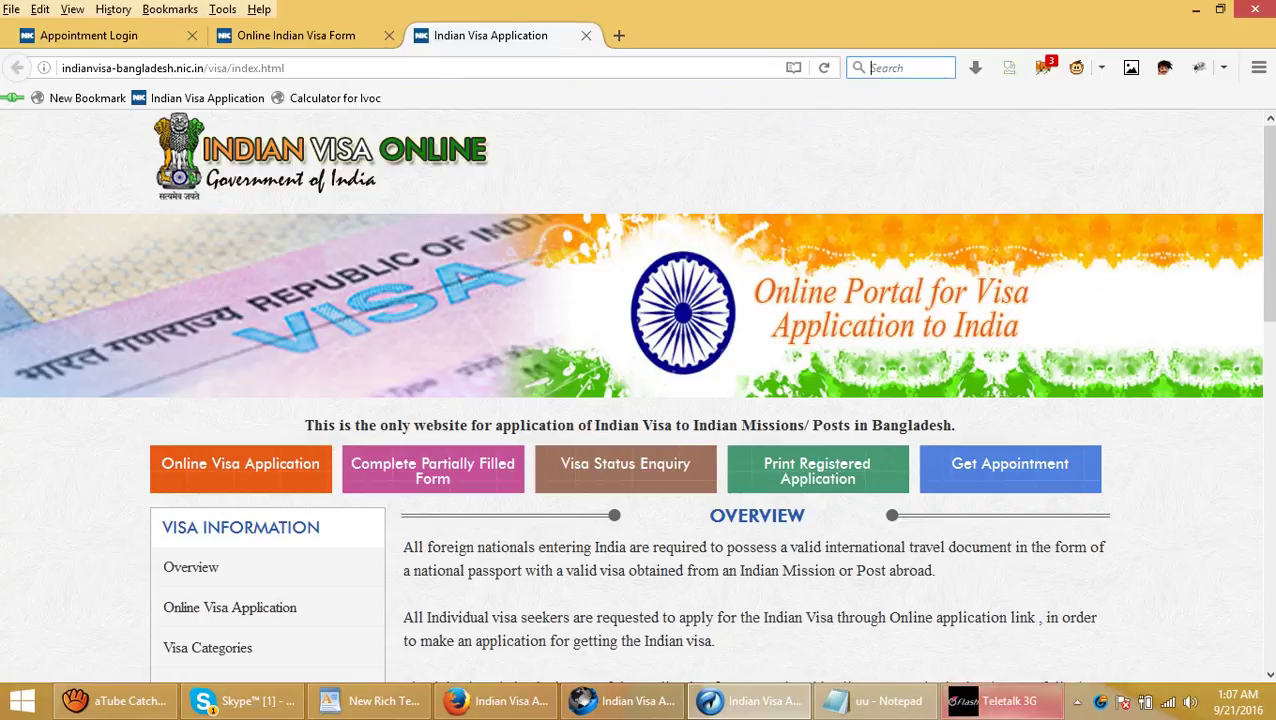
click(1040, 712)
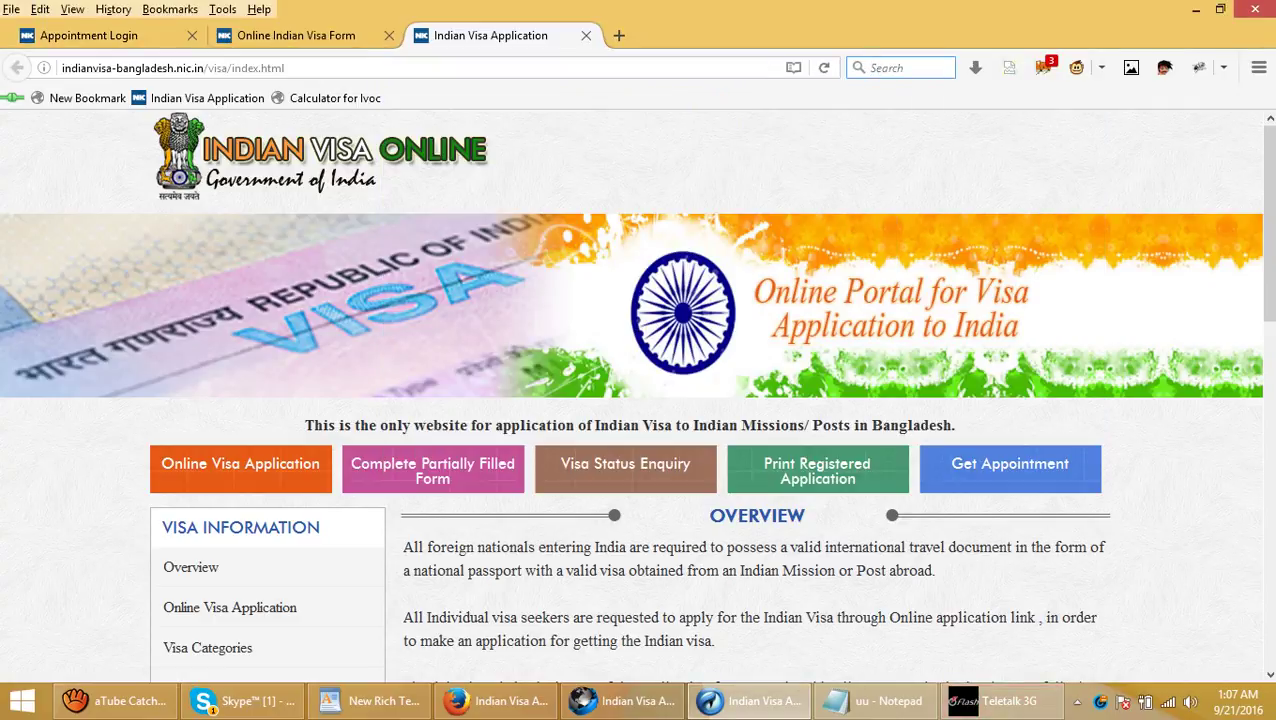
Step: Check the 'uu' notes in Notepad, then close Notepad and return to the visa portal
click(1000, 705)
click(875, 701)
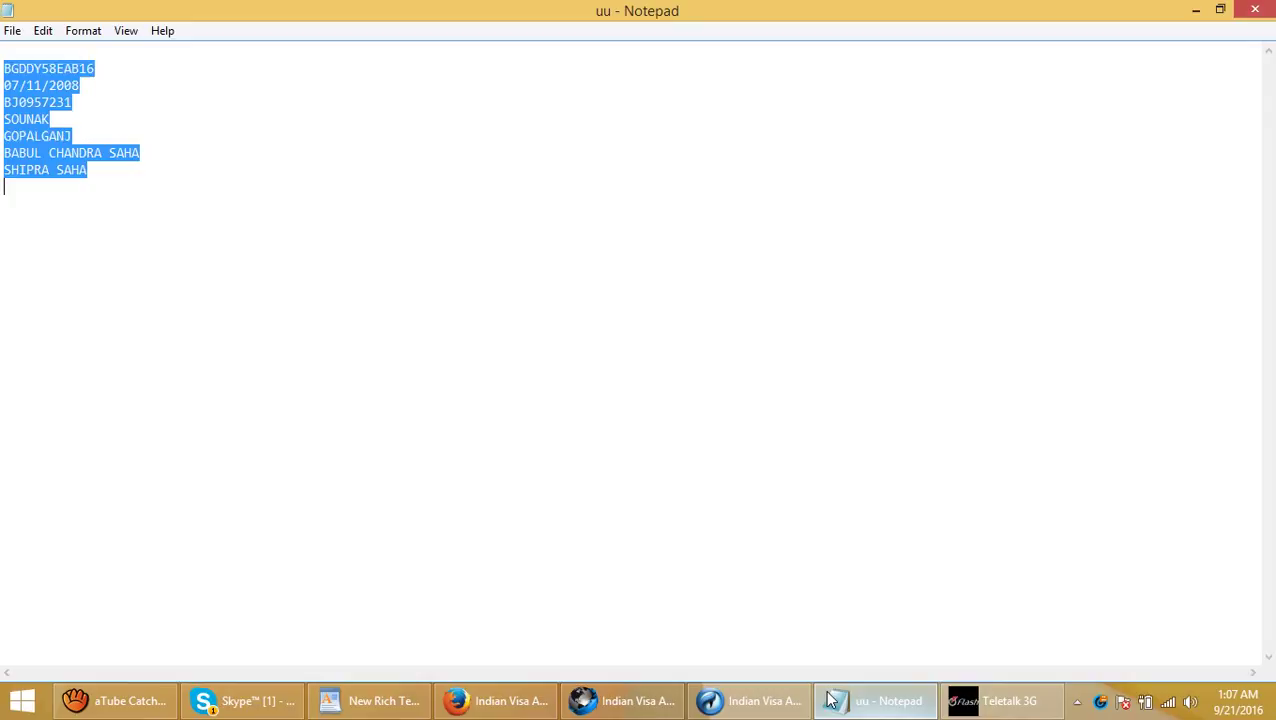
click(212, 228)
click(1196, 10)
mouse_move(1031, 697)
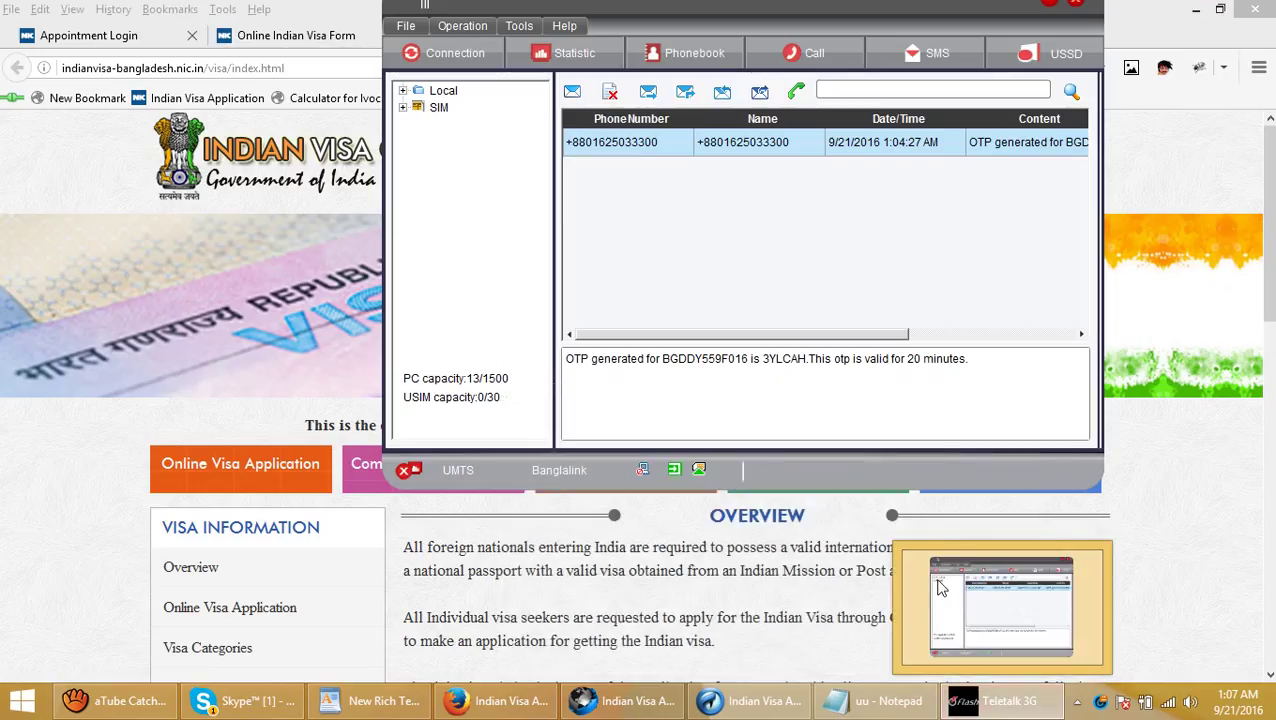
click(1049, 3)
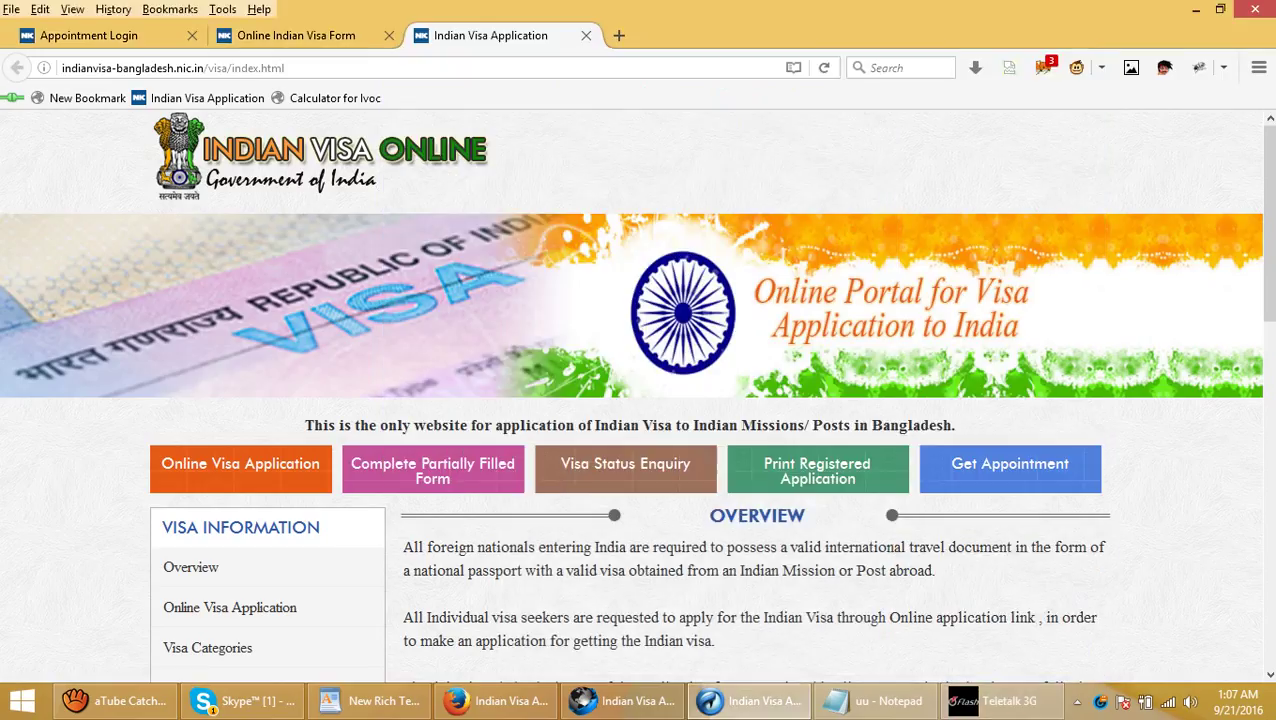
Step: Enter the OTP code into Firefox's search box and dismiss the suggestions
click(905, 68)
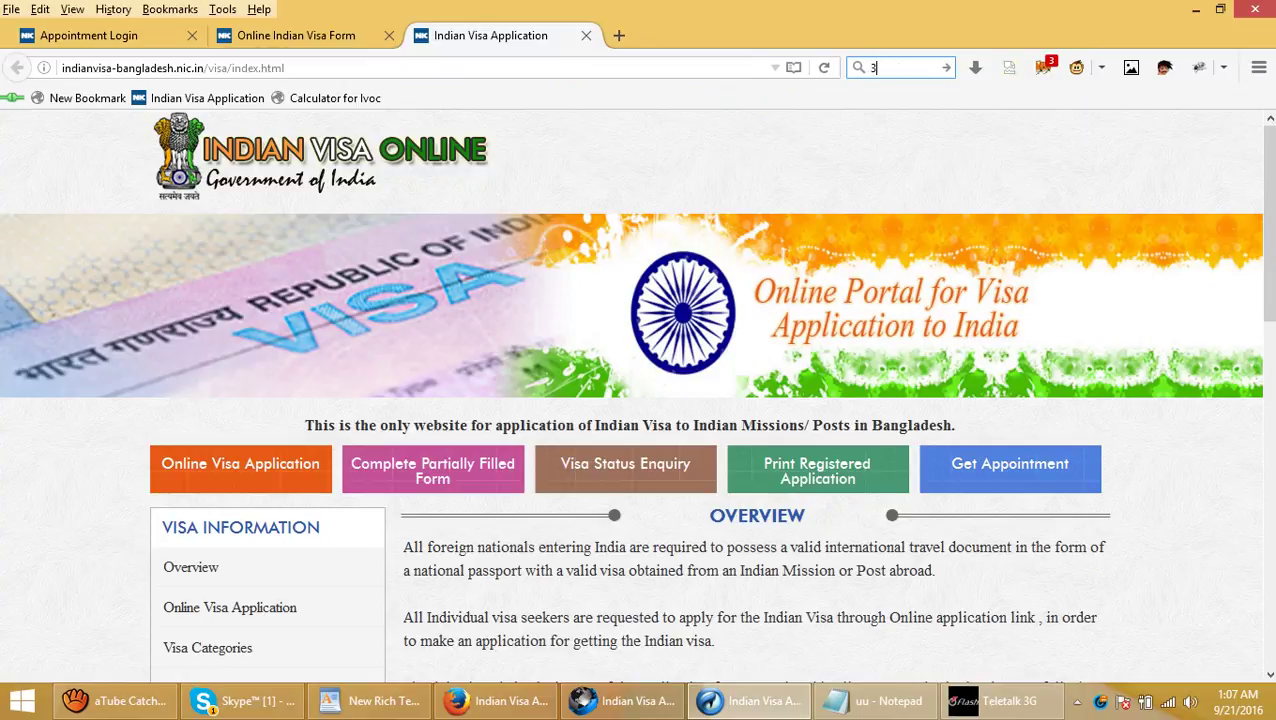
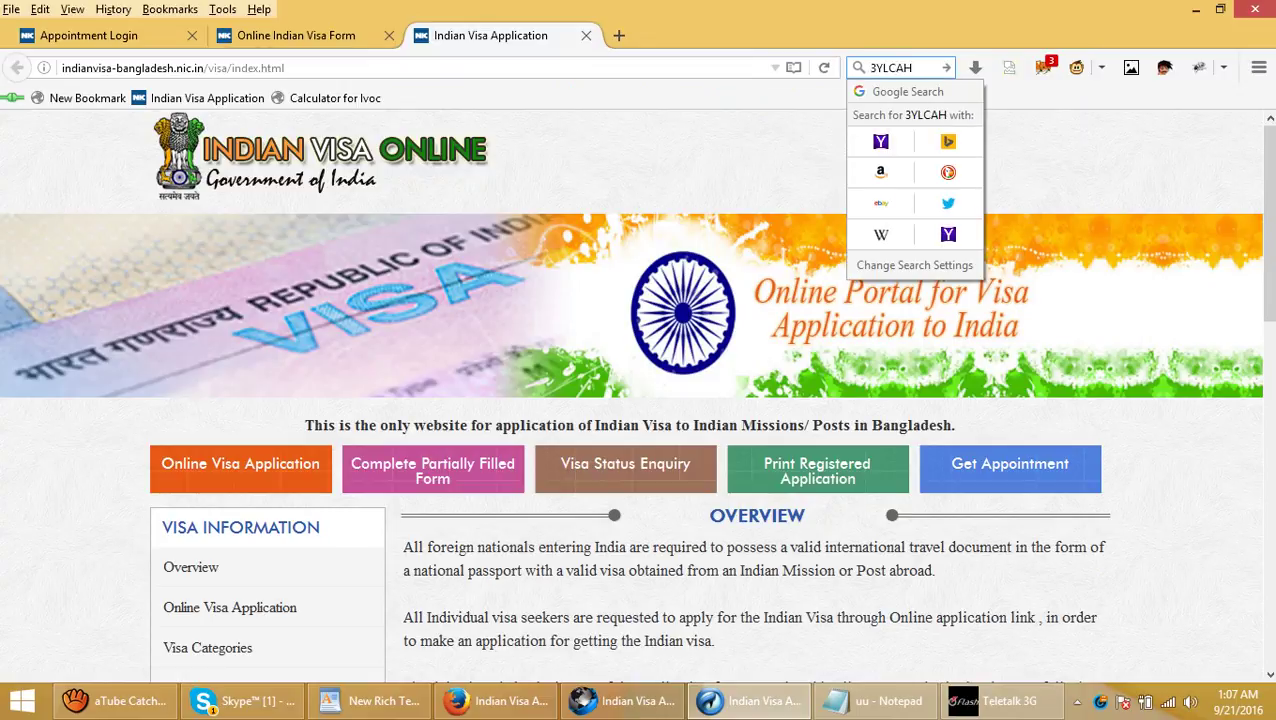
key(Escape)
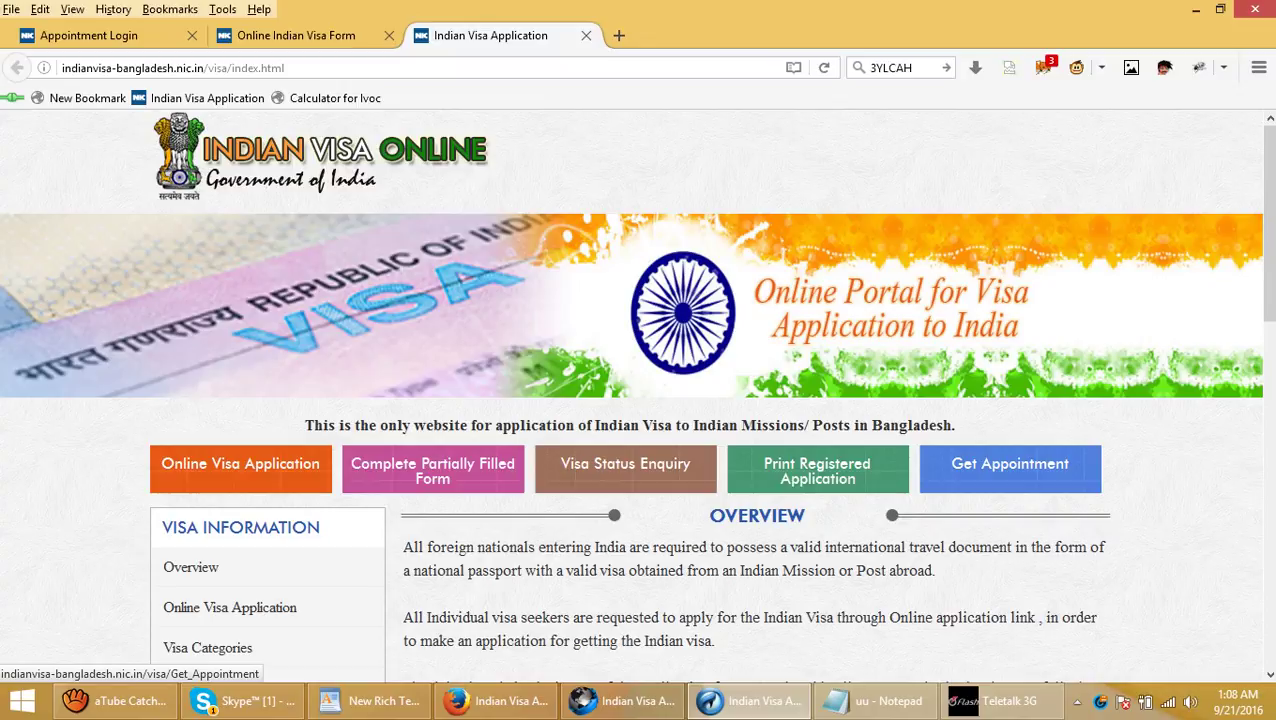
Step: Try Get Appointment twice, closing each 'appointment not started' error tab
click(1010, 468)
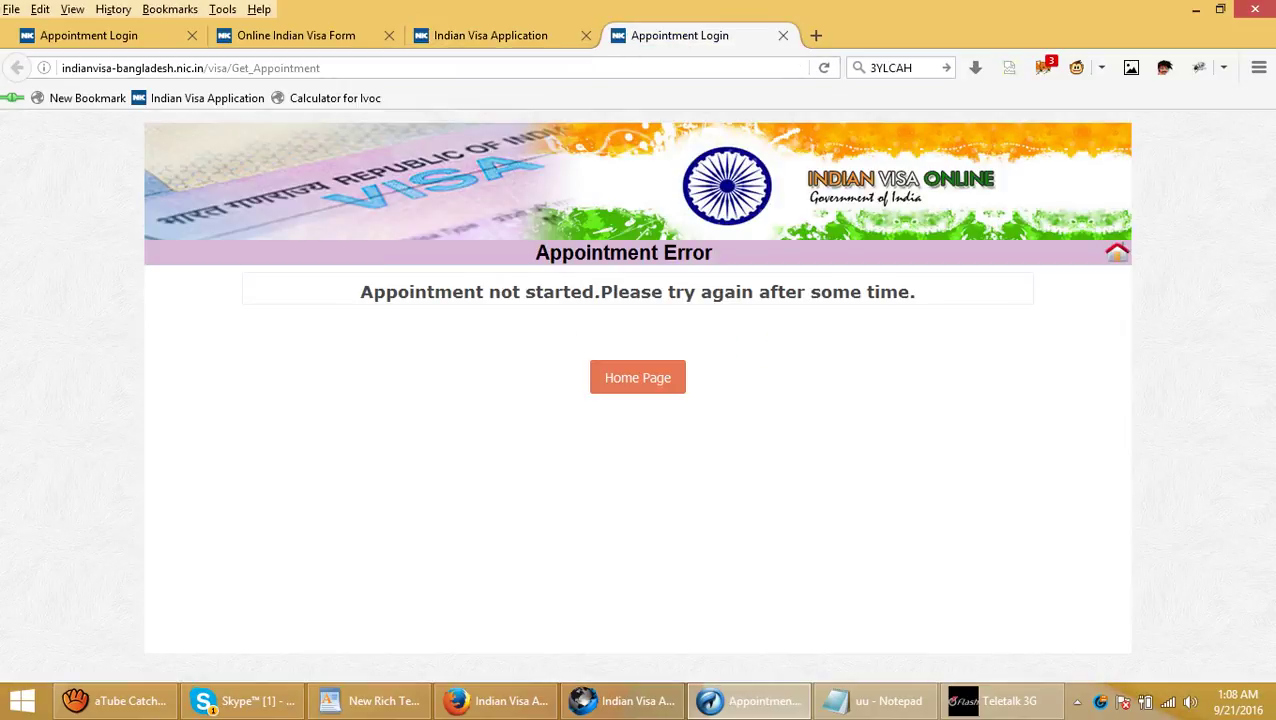
click(783, 35)
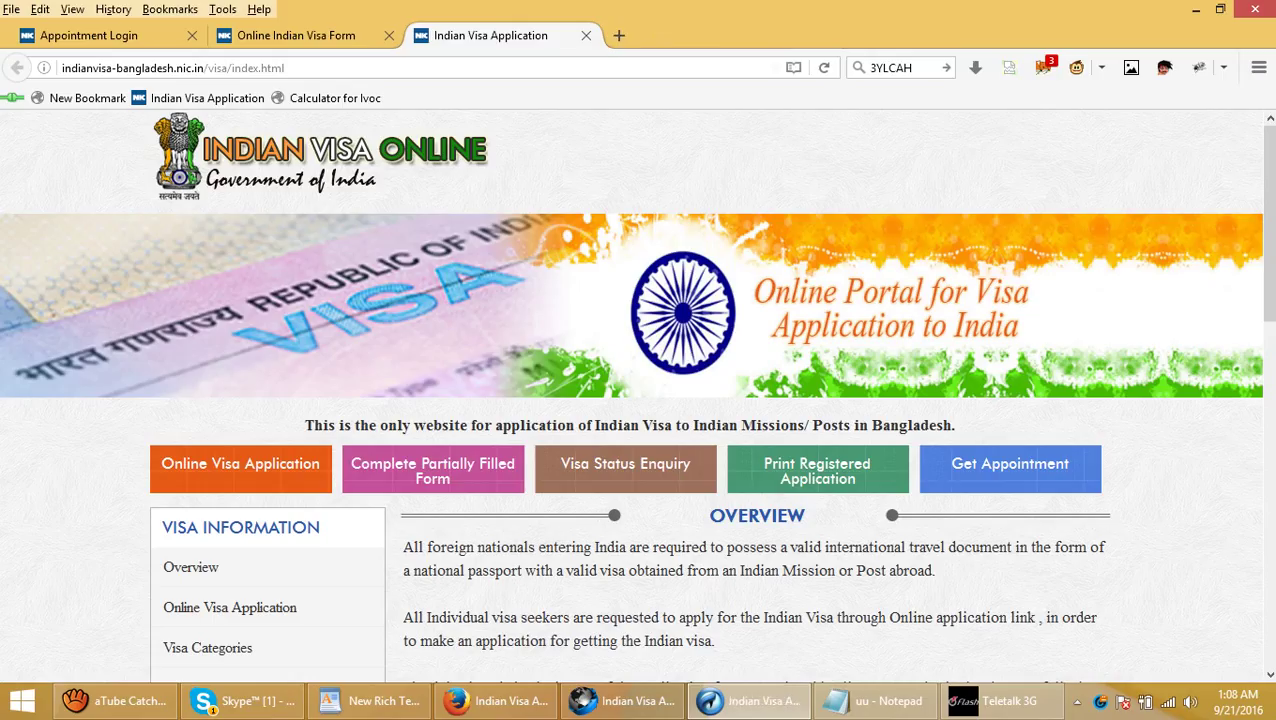
click(1010, 468)
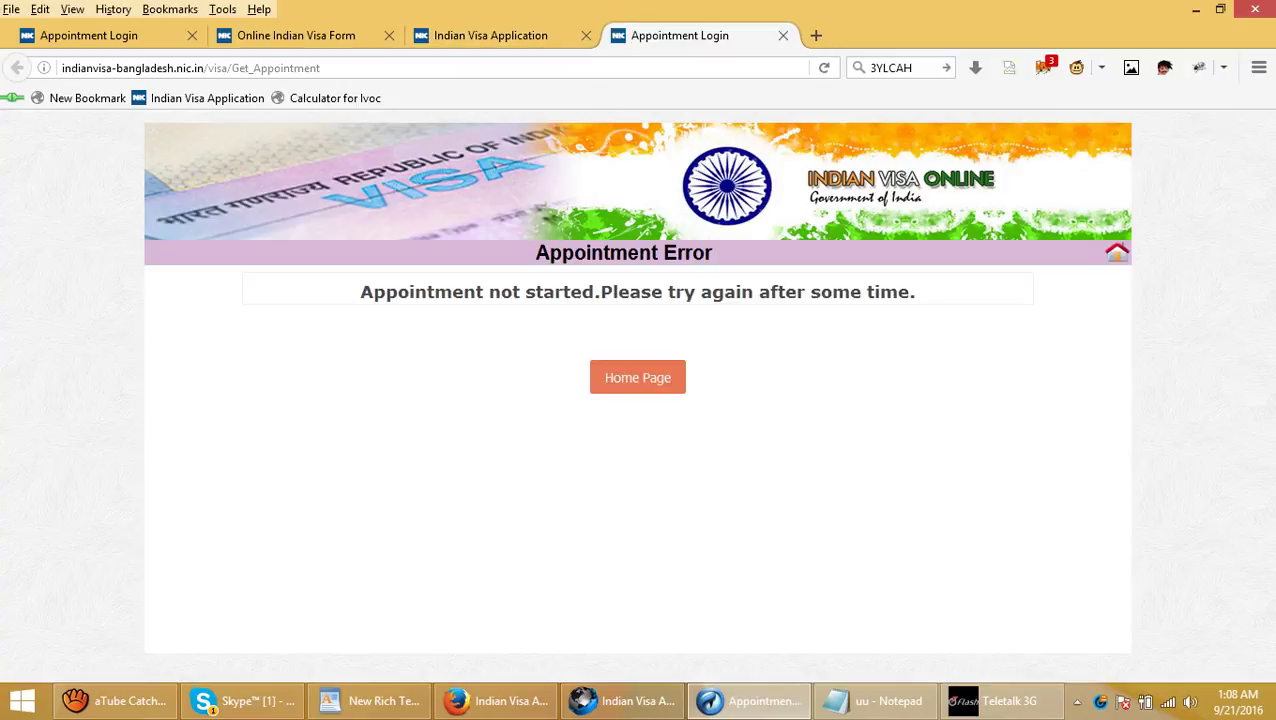
triple_click(683, 292)
double_click(689, 253)
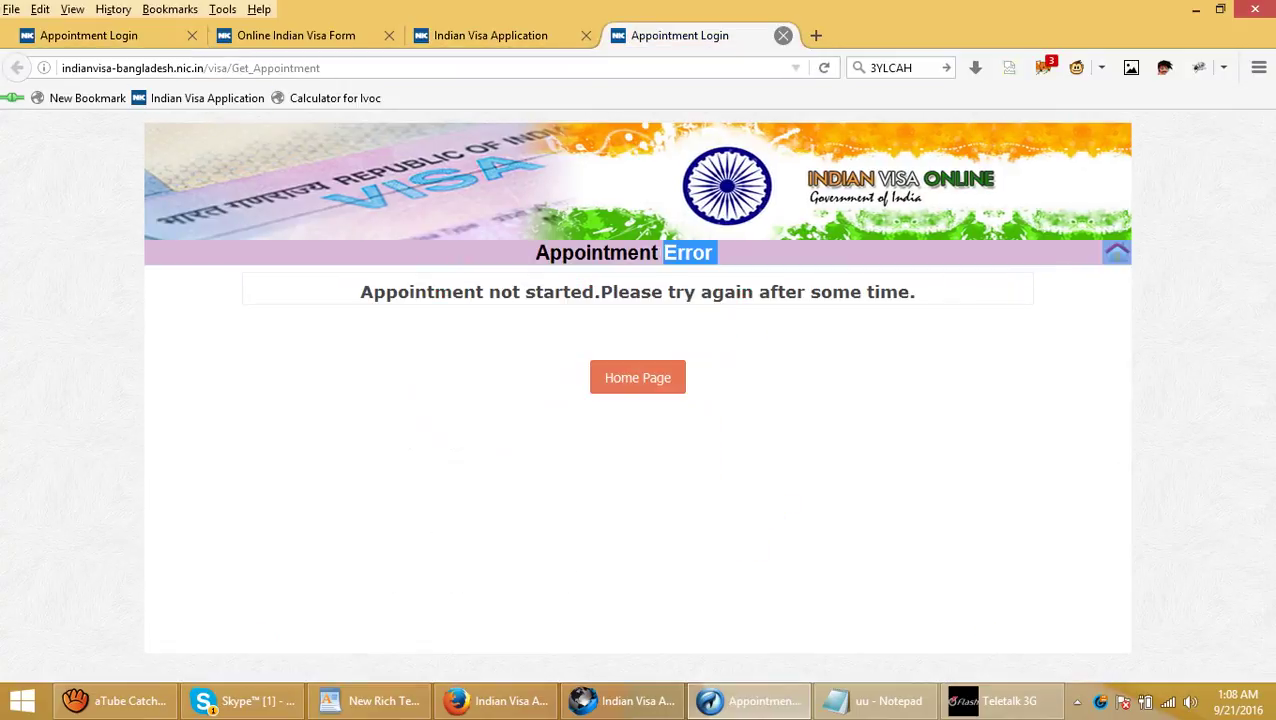
click(783, 35)
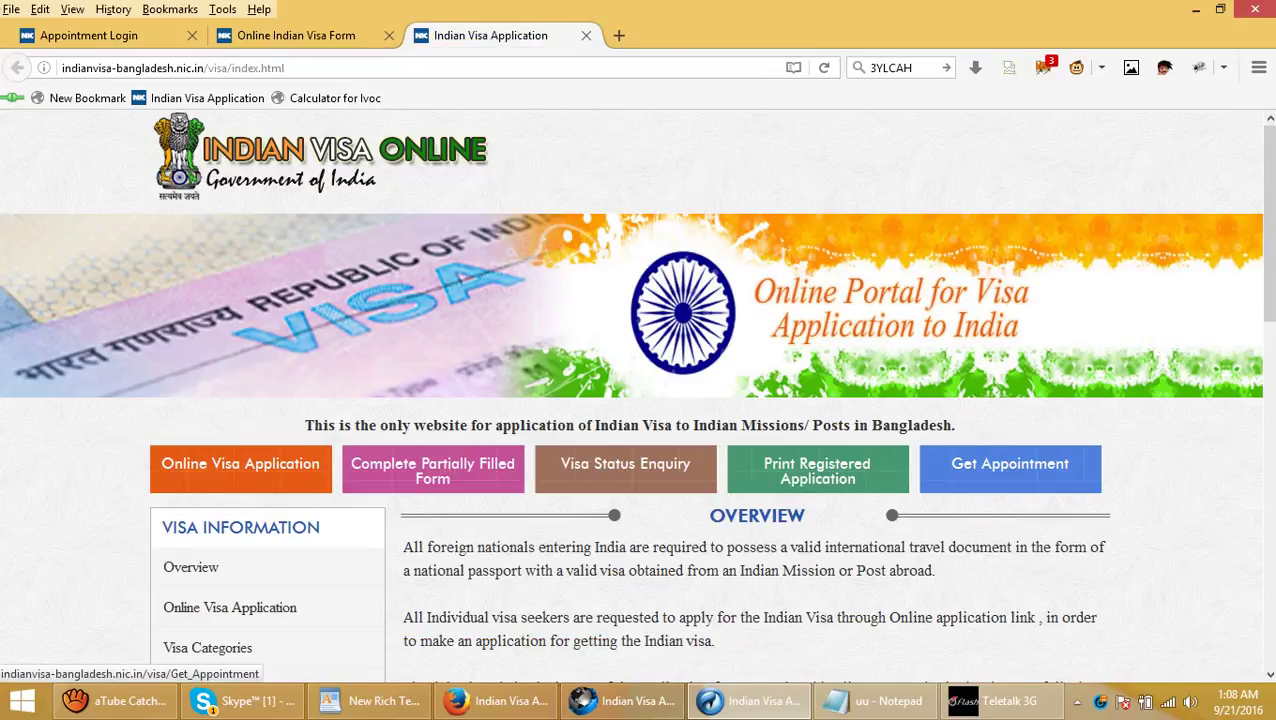
Step: Hide the screen recorder and switch to the new Appointment Login tab
click(116, 701)
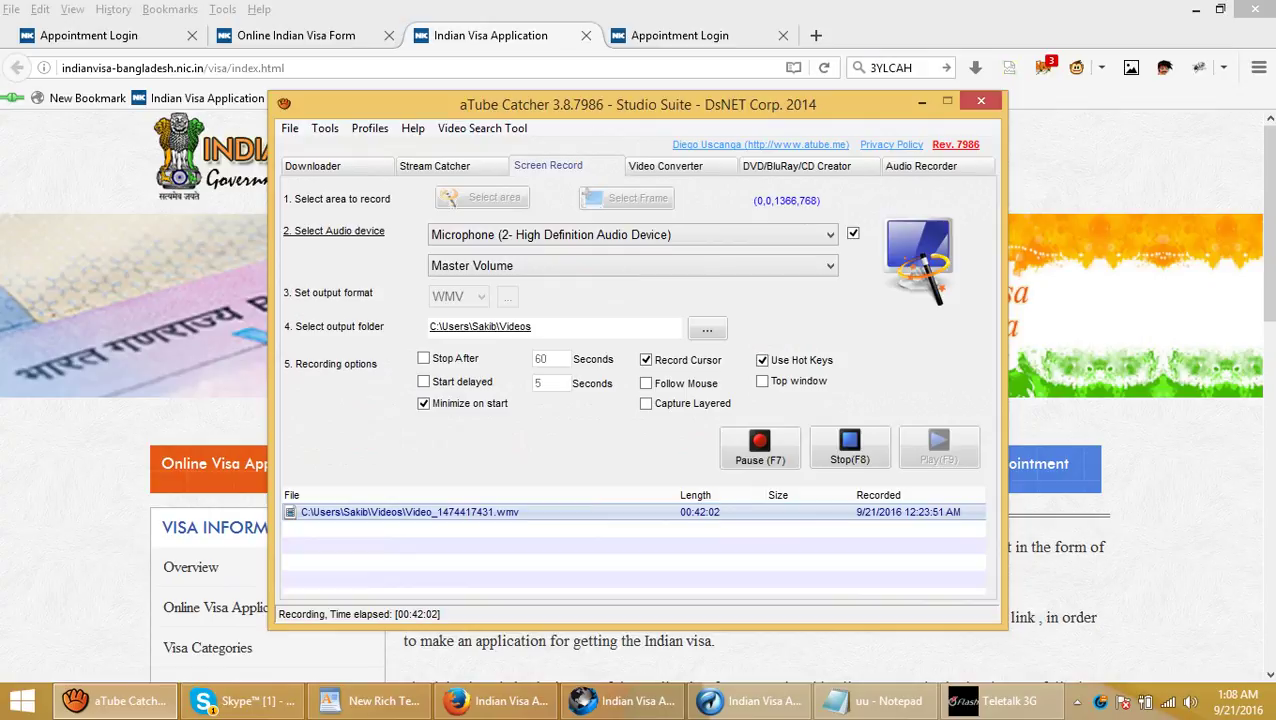
click(922, 102)
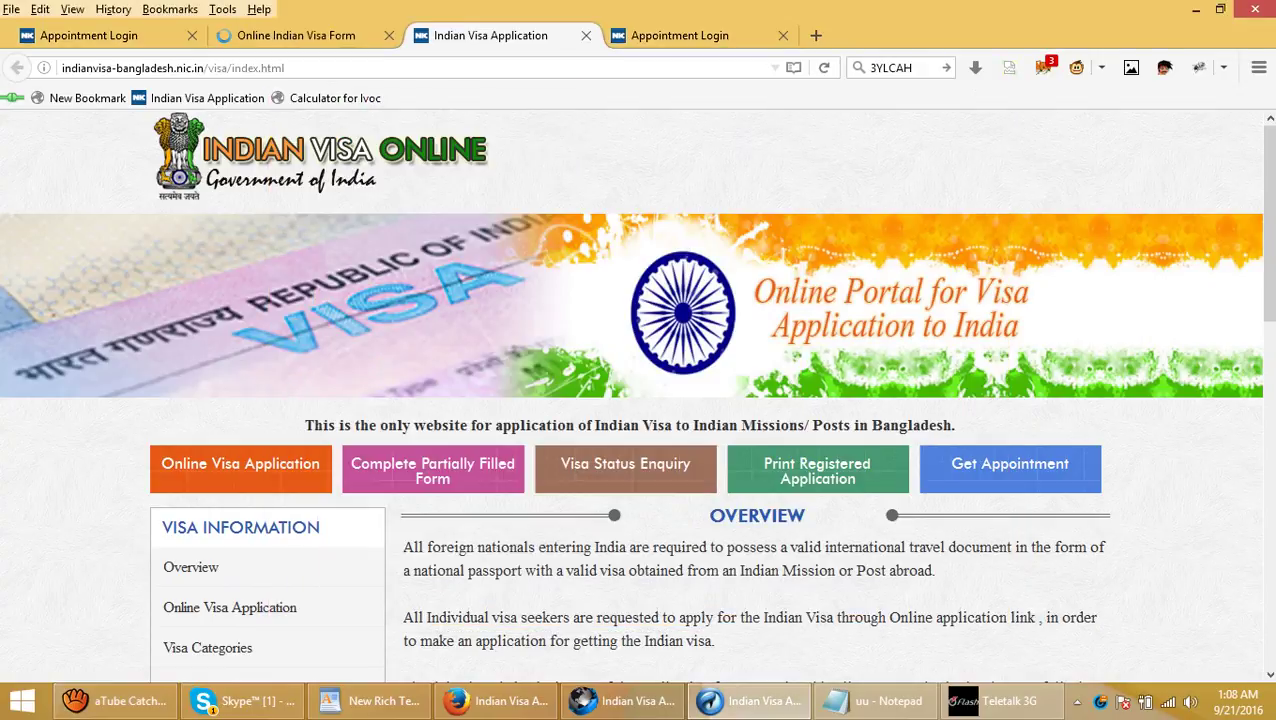
click(690, 36)
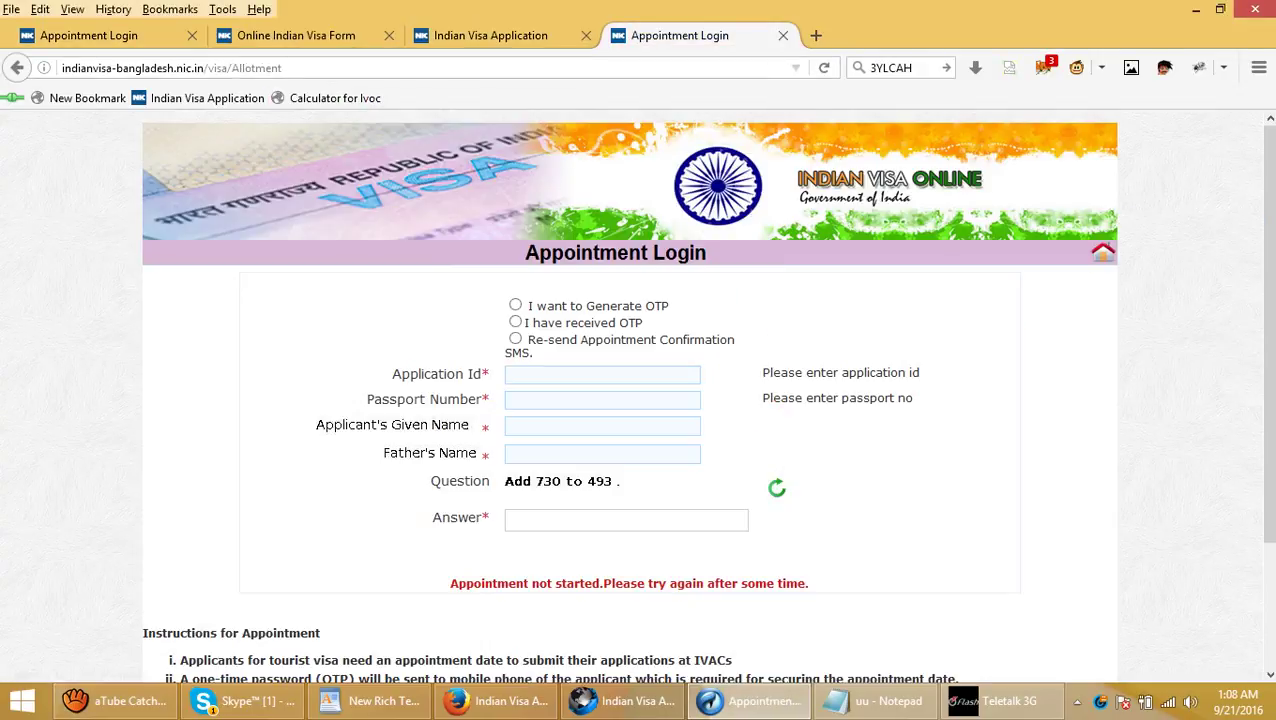
Step: On the Appointment Login page, choose the 'I have received OTP' option
click(492, 36)
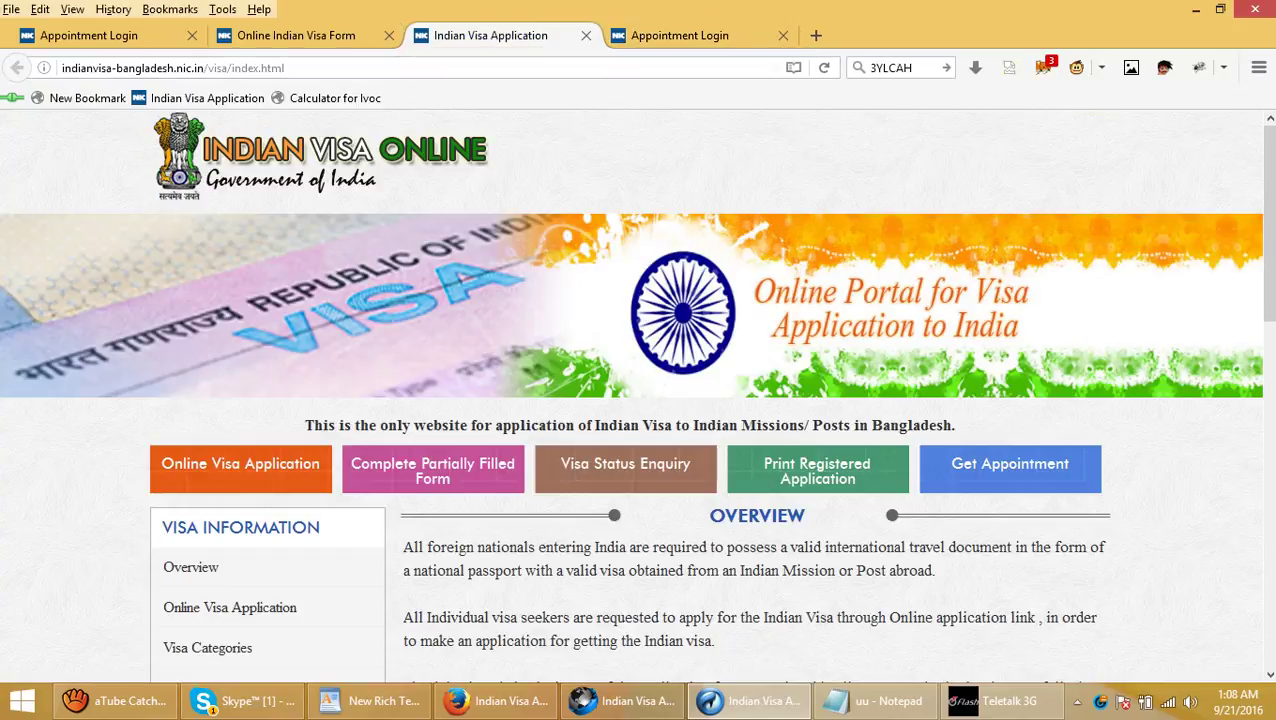
click(690, 36)
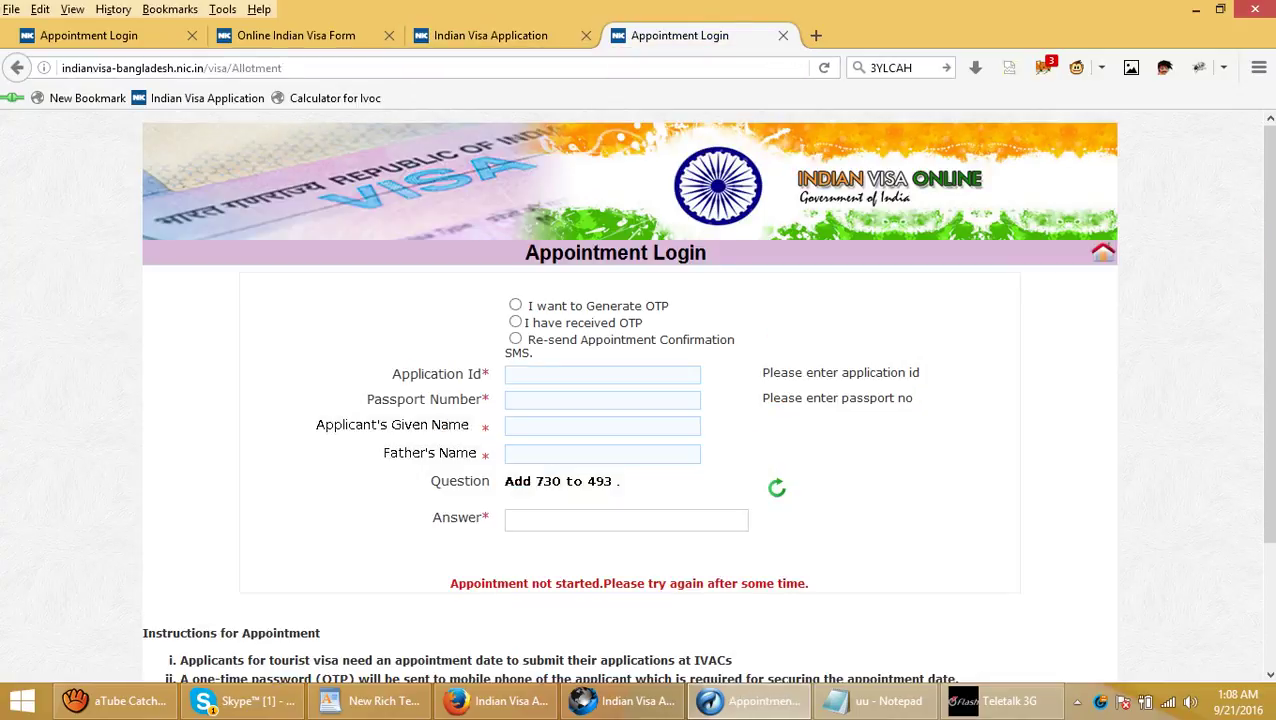
double_click(588, 253)
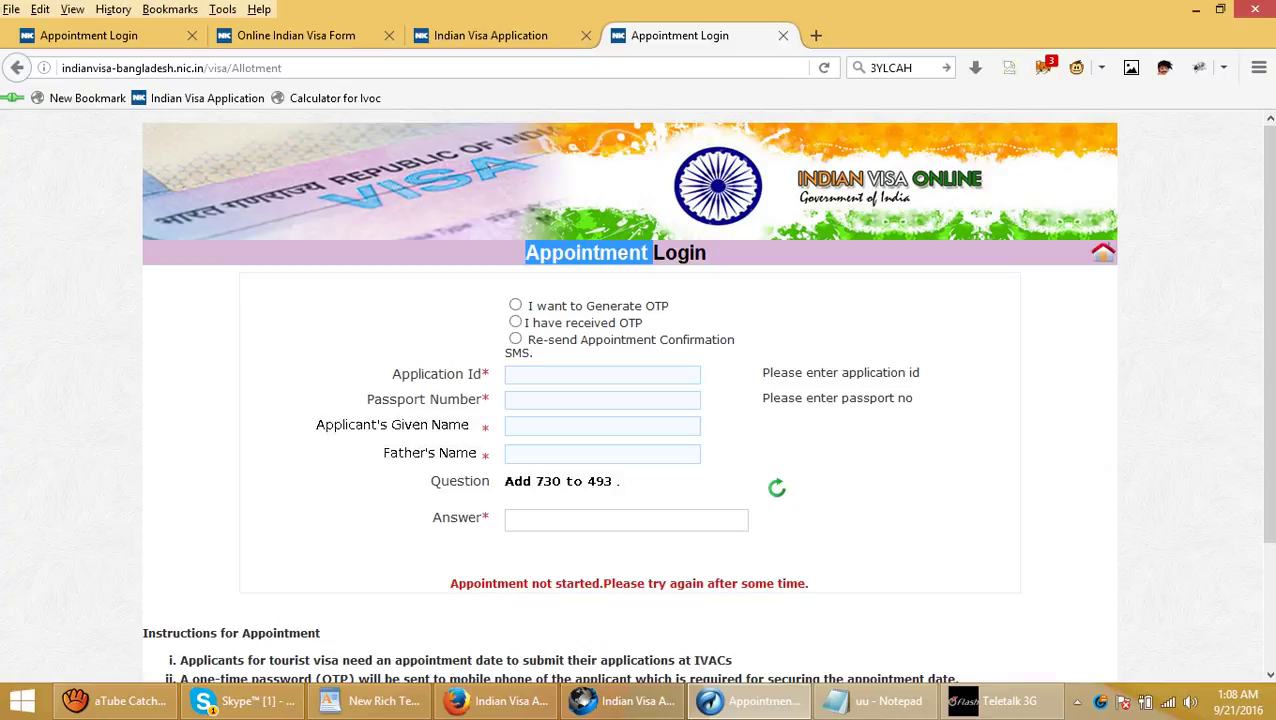
click(588, 253)
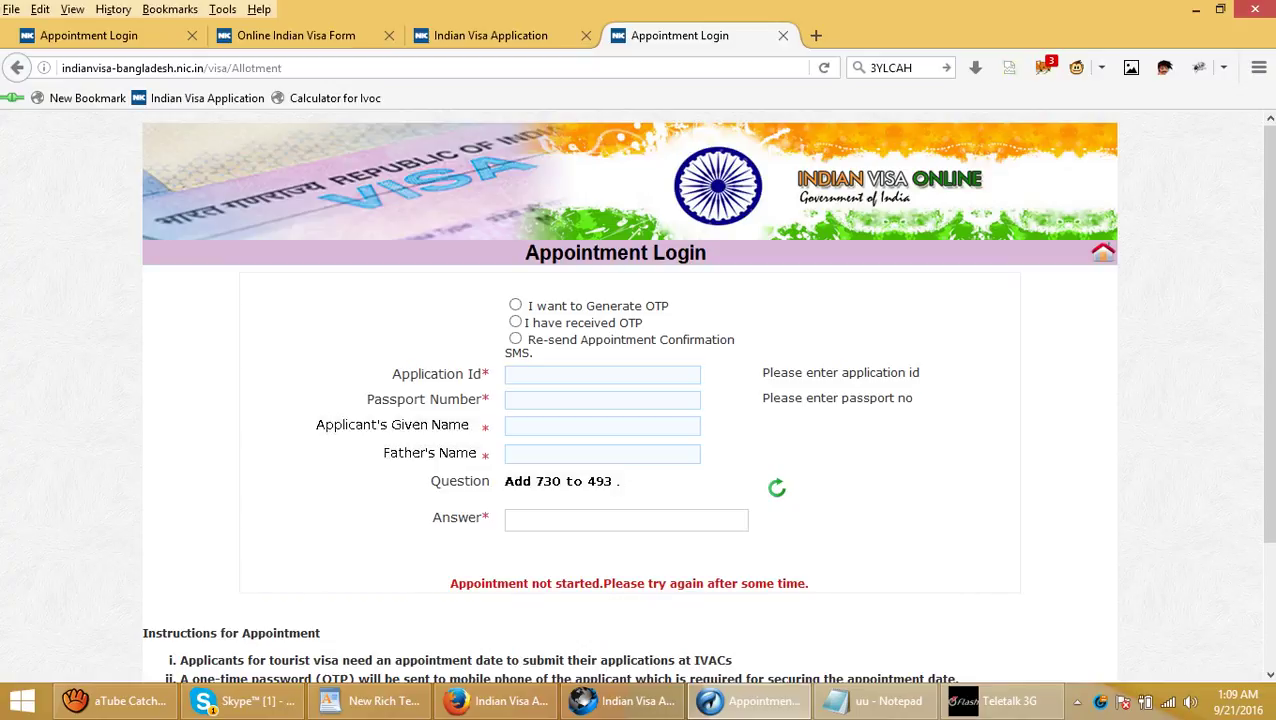
click(515, 322)
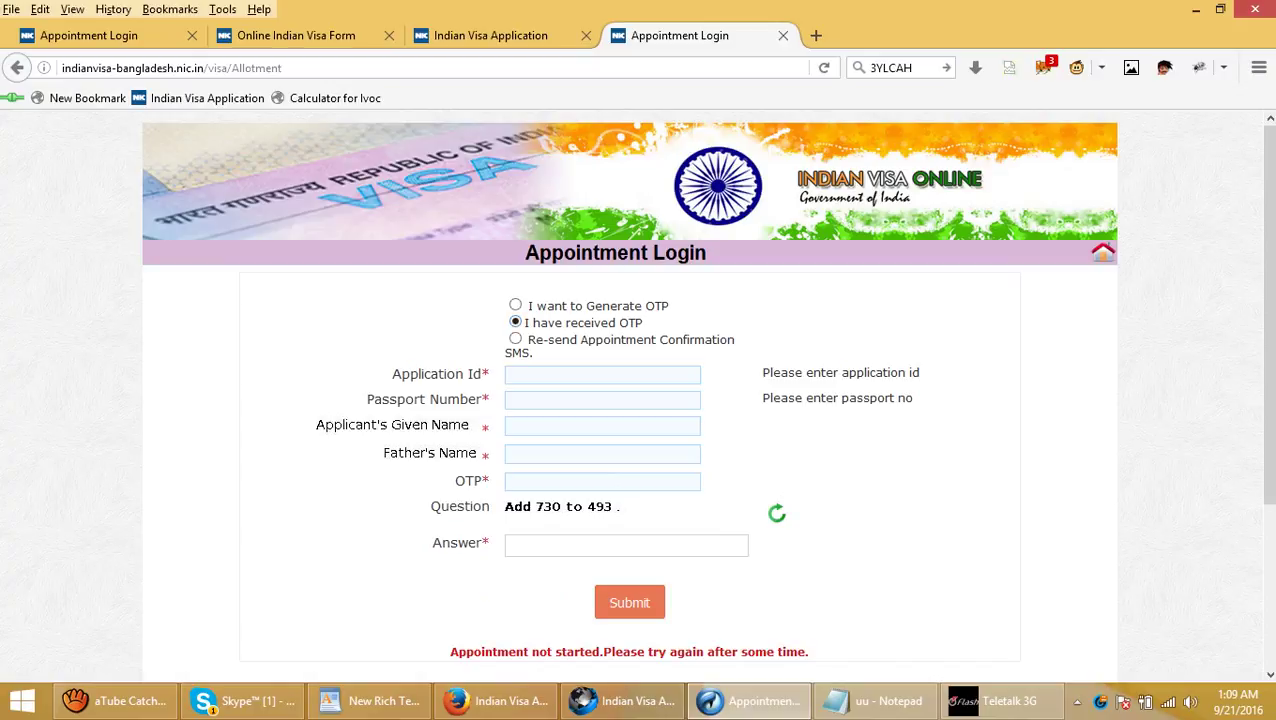
Step: Autofill the Application Id, passport number, given name and father's name with InFormEnter
right_click(537, 375)
key(Escape)
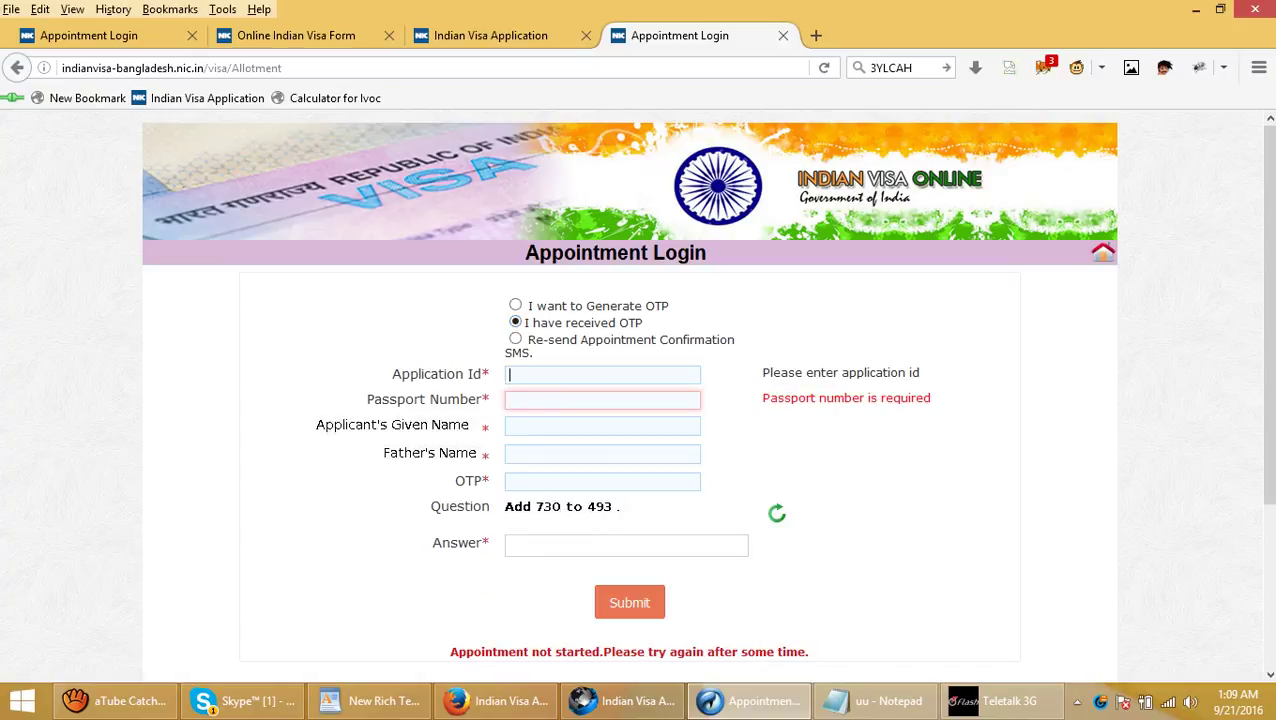
right_click(519, 401)
mouse_move(585, 436)
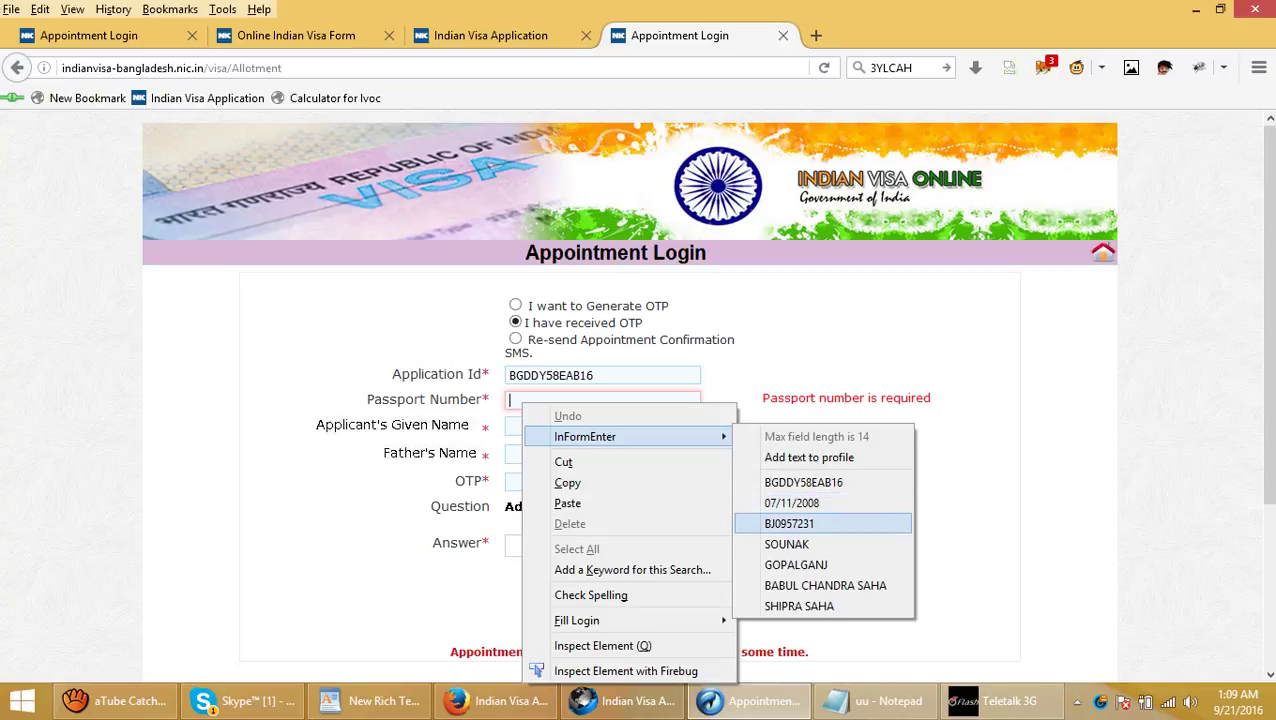
click(789, 523)
right_click(547, 431)
mouse_move(610, 470)
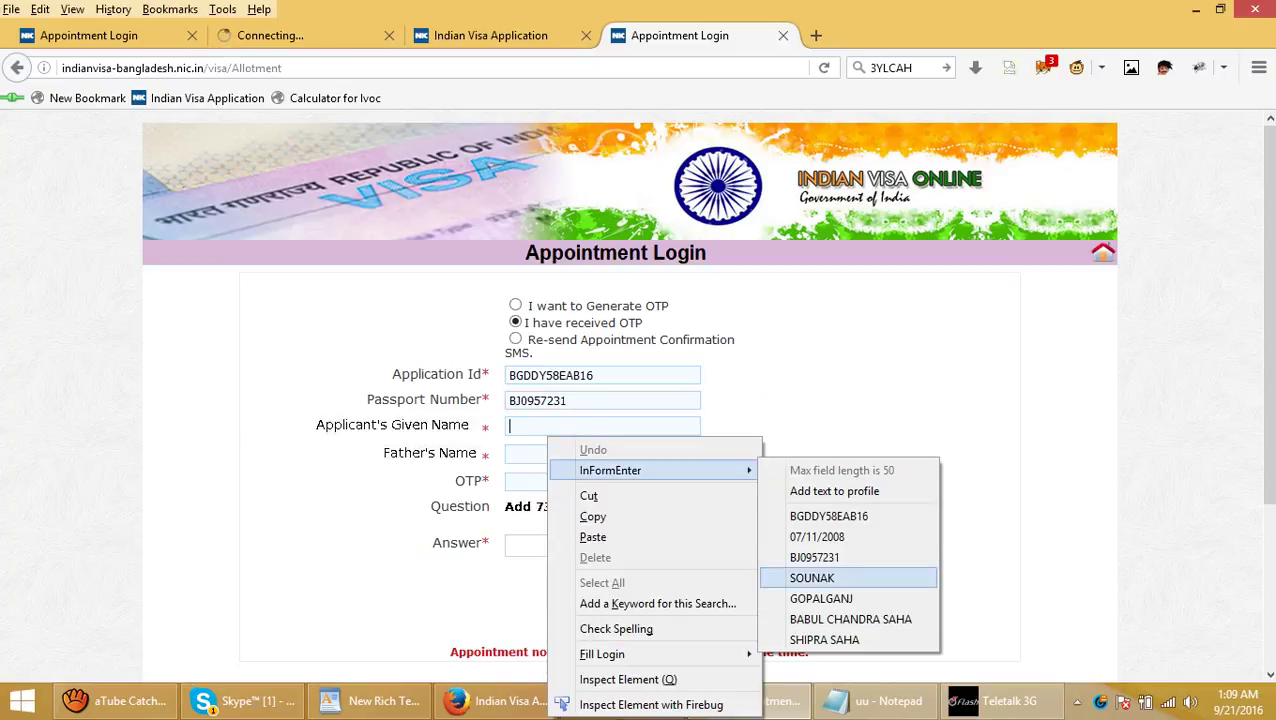
click(811, 578)
right_click(566, 452)
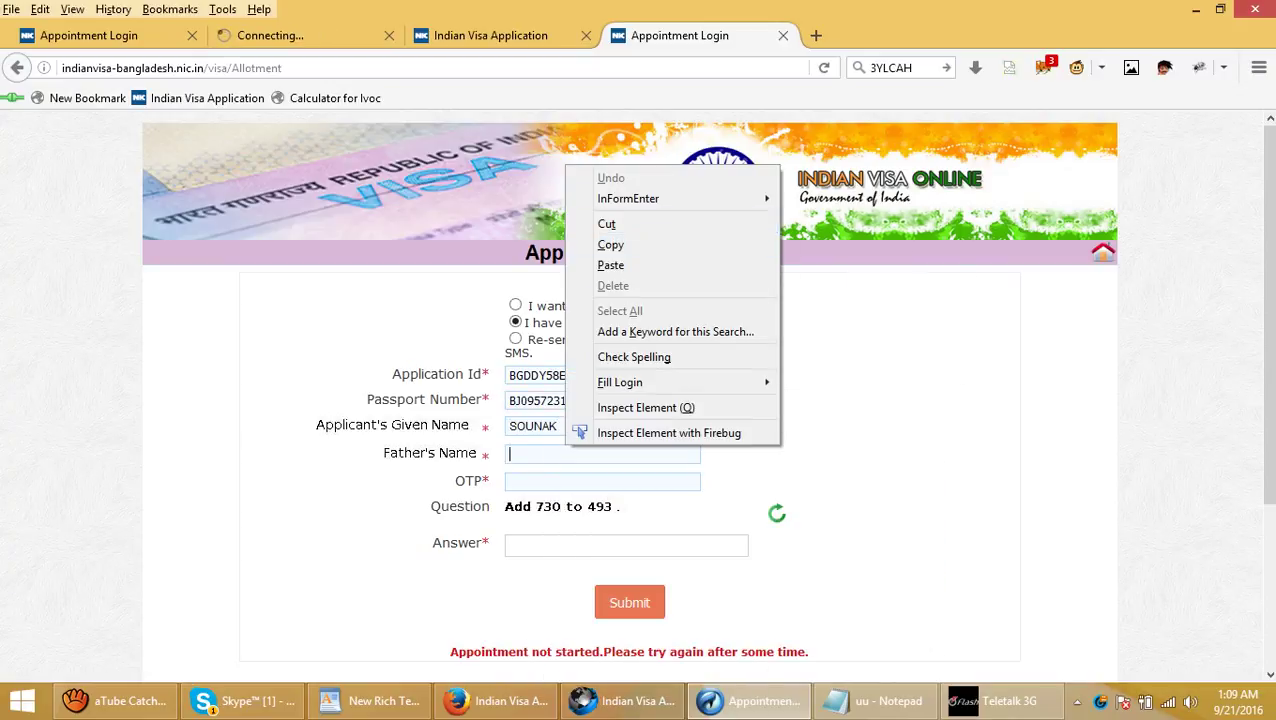
mouse_move(660, 198)
click(830, 345)
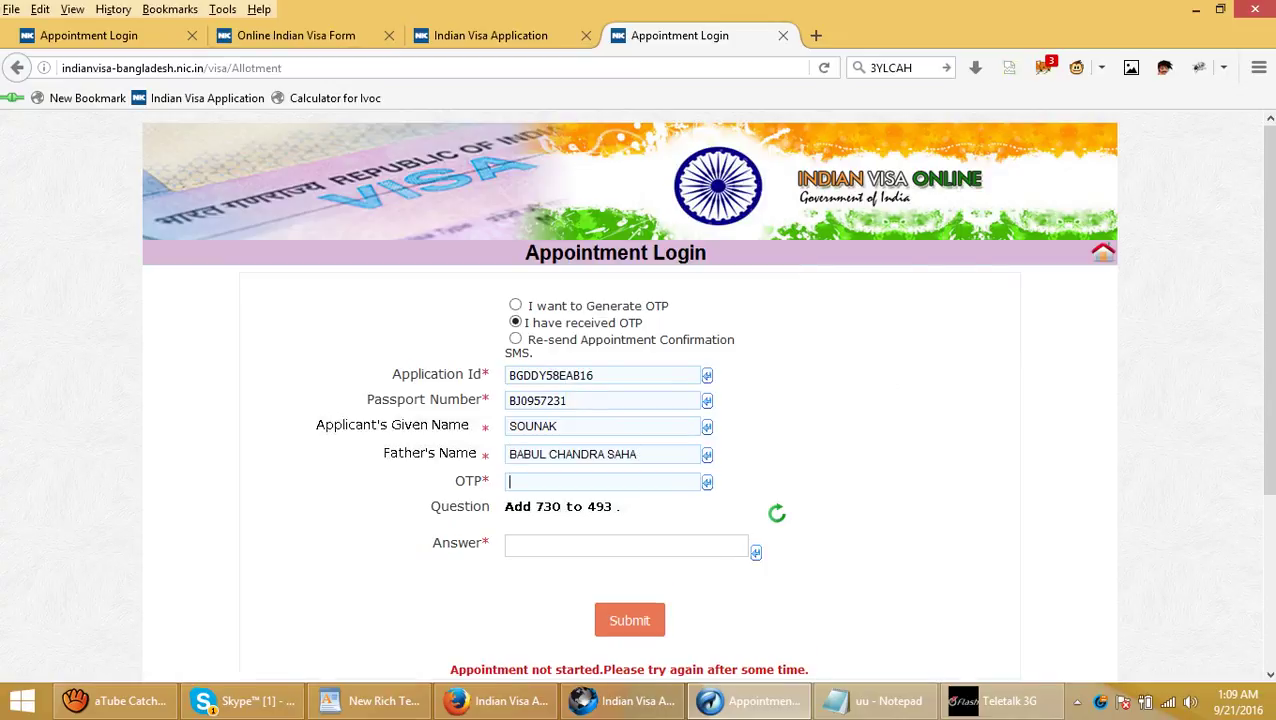
Step: Copy the OTP code from the search box and paste it into the OTP field
click(890, 67)
right_click(900, 70)
click(930, 127)
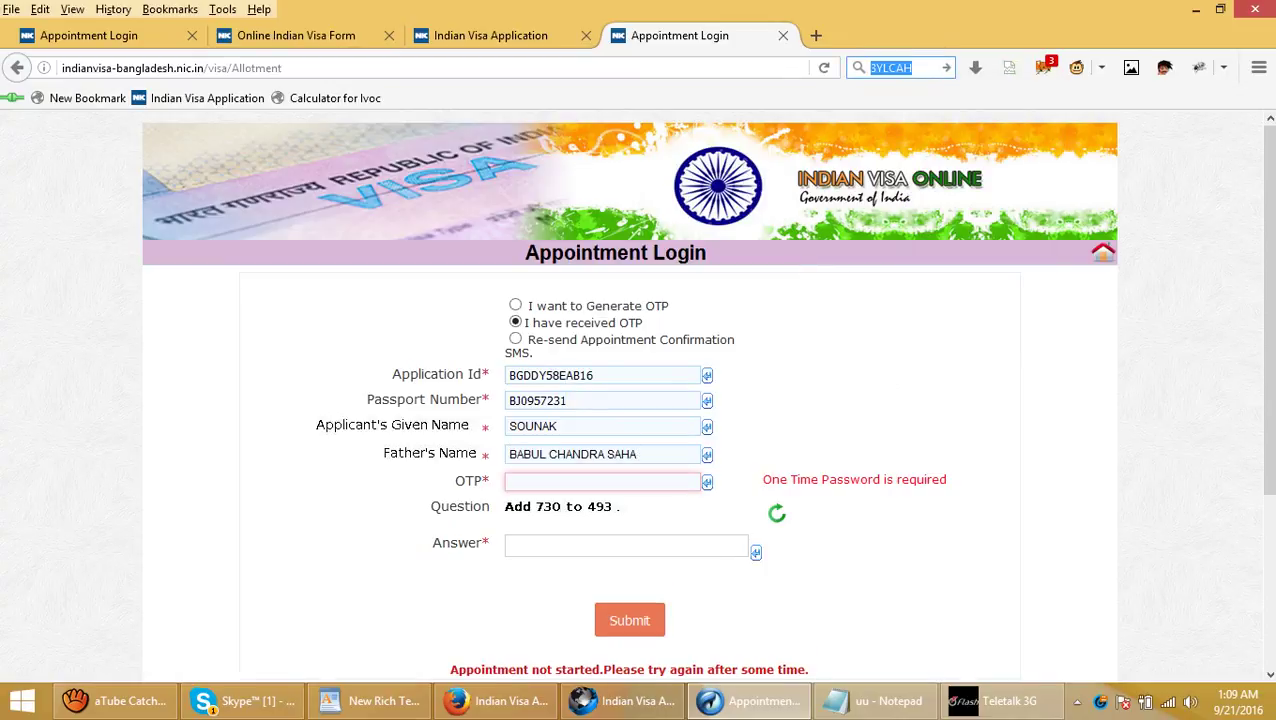
right_click(624, 482)
click(682, 347)
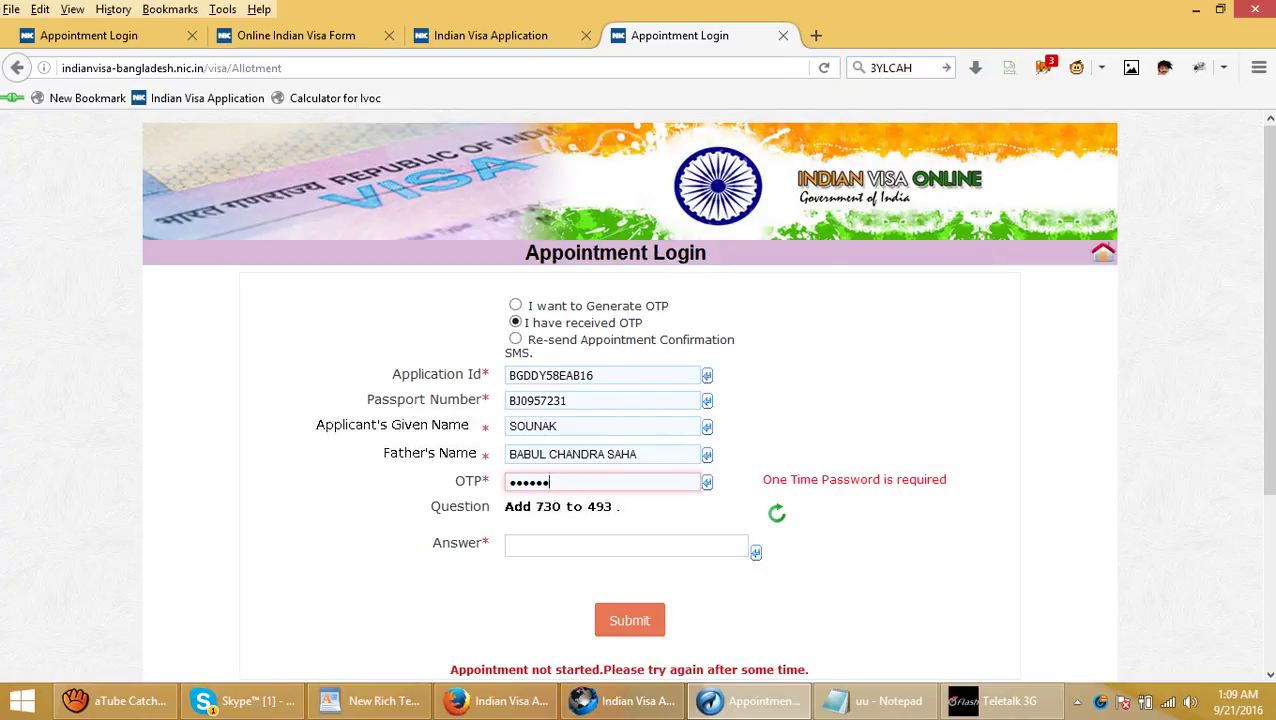
Step: Refresh the captcha to 'Add 440 to 296', enter 440296 and add them to get 736
click(777, 513)
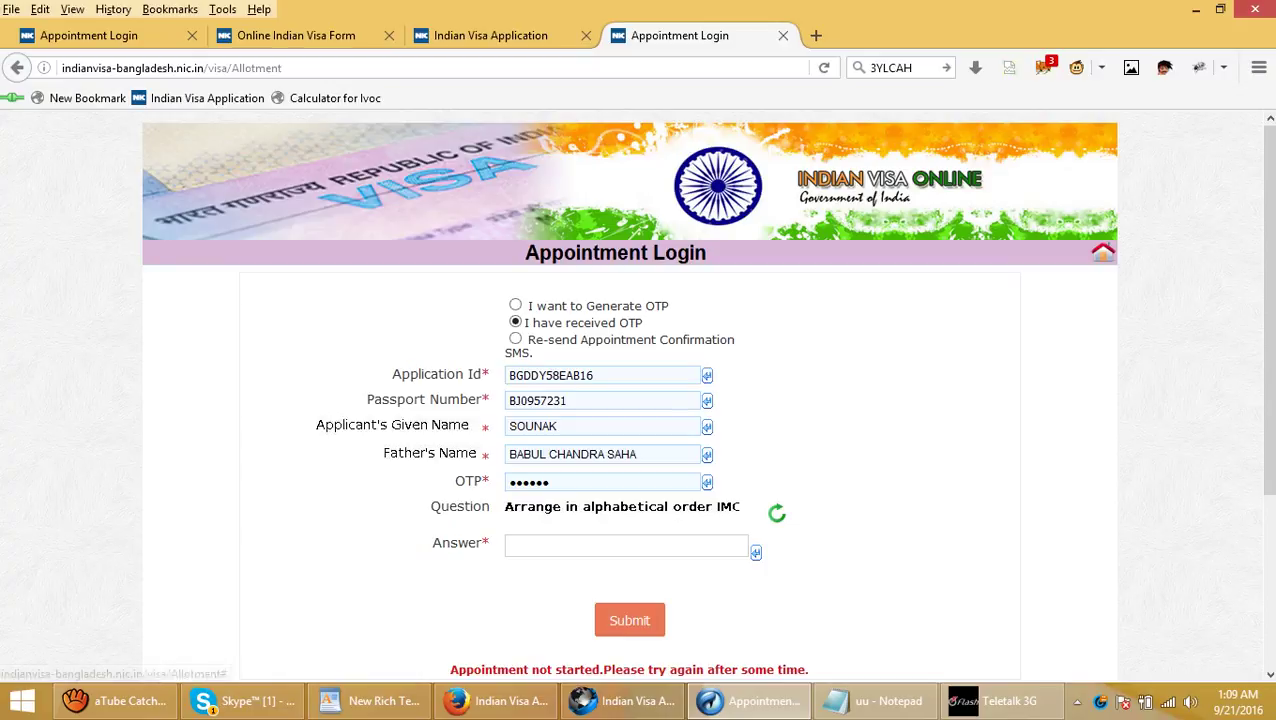
click(777, 513)
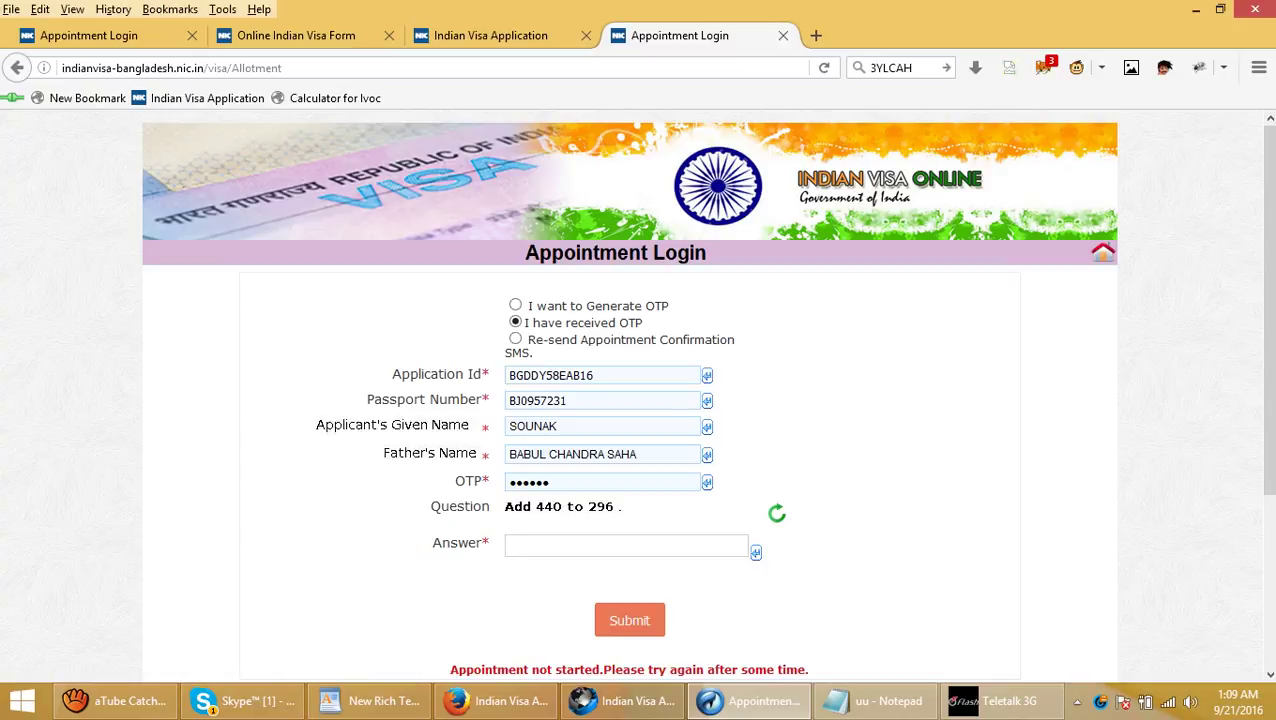
text(440296)
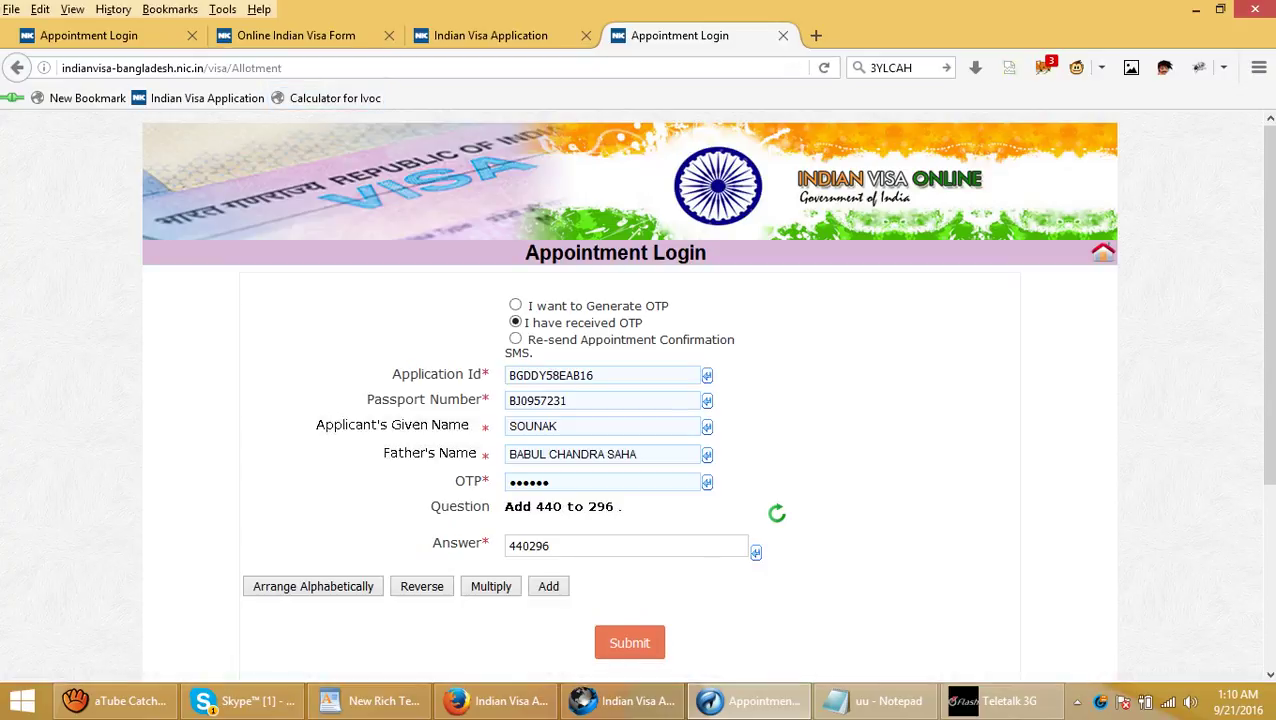
click(548, 586)
Step: Copy the 736 answer and paste it into the Indian Visa Application tab's address bar to check it
double_click(519, 546)
click(650, 588)
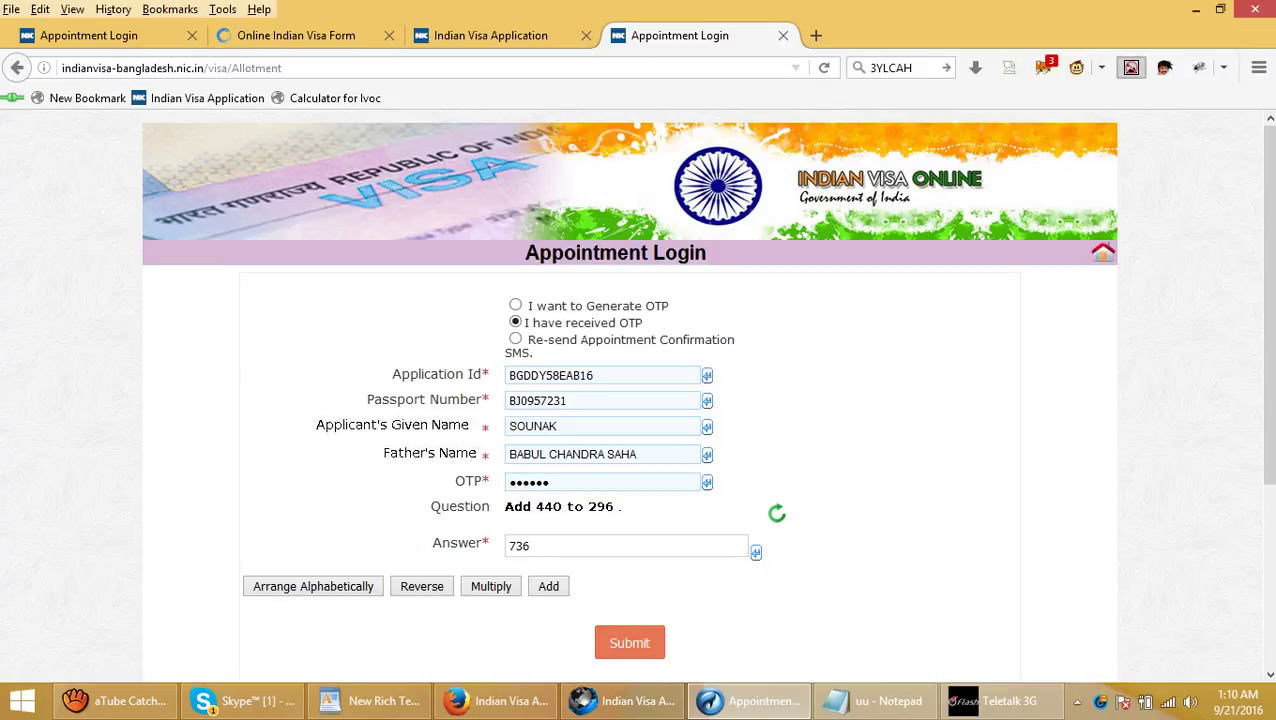
key(ctrl+a)
right_click(614, 546)
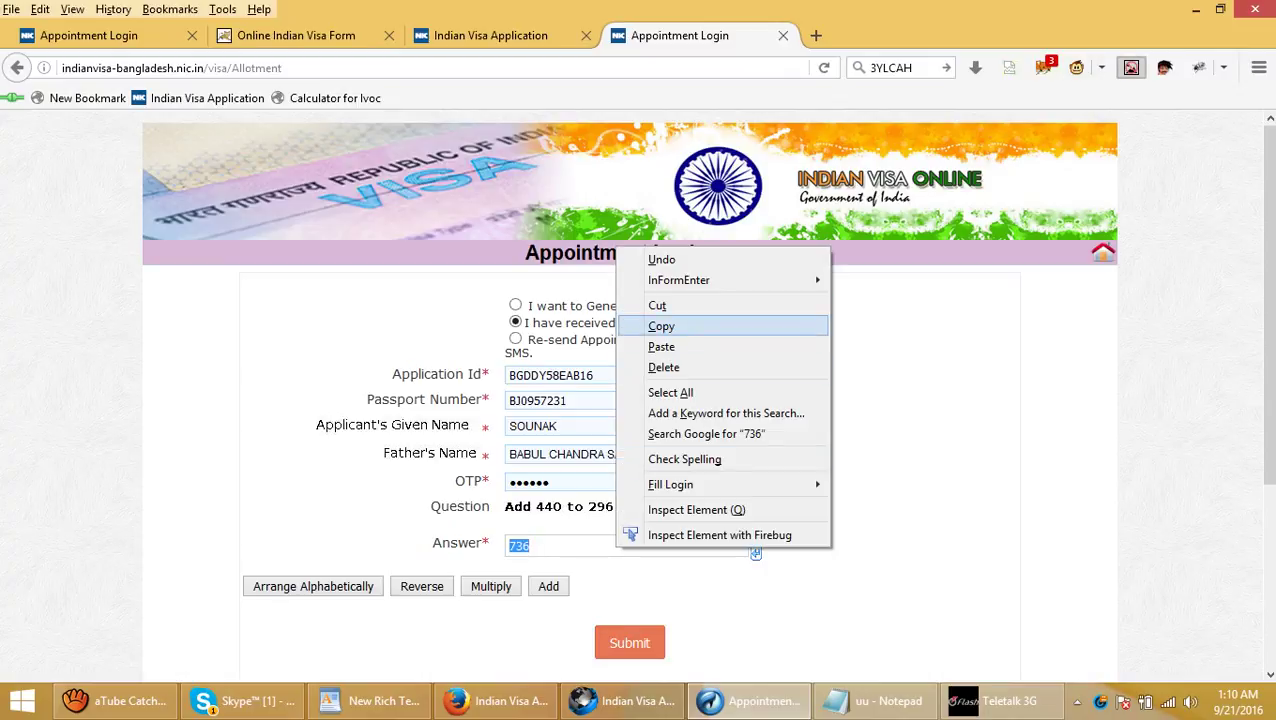
click(665, 324)
click(490, 35)
click(505, 68)
right_click(506, 72)
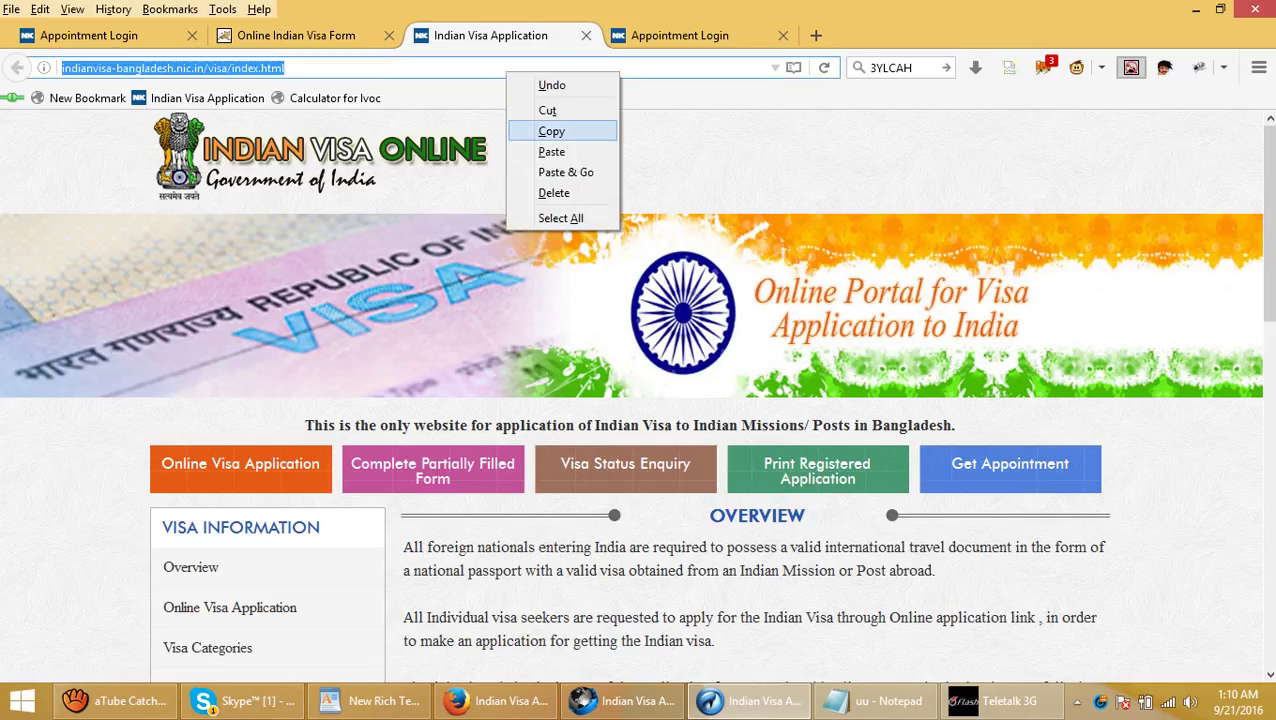
click(551, 151)
Step: Go back to the filled Appointment Login form and submit it
click(680, 35)
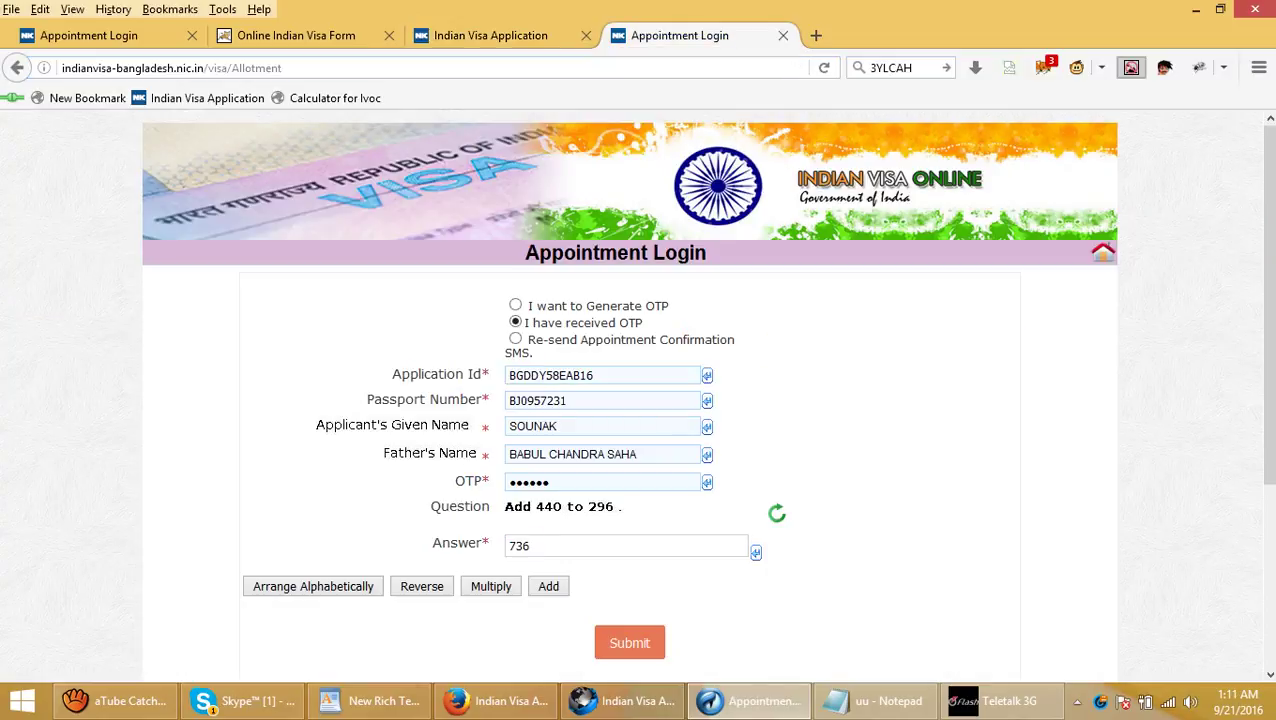
click(492, 35)
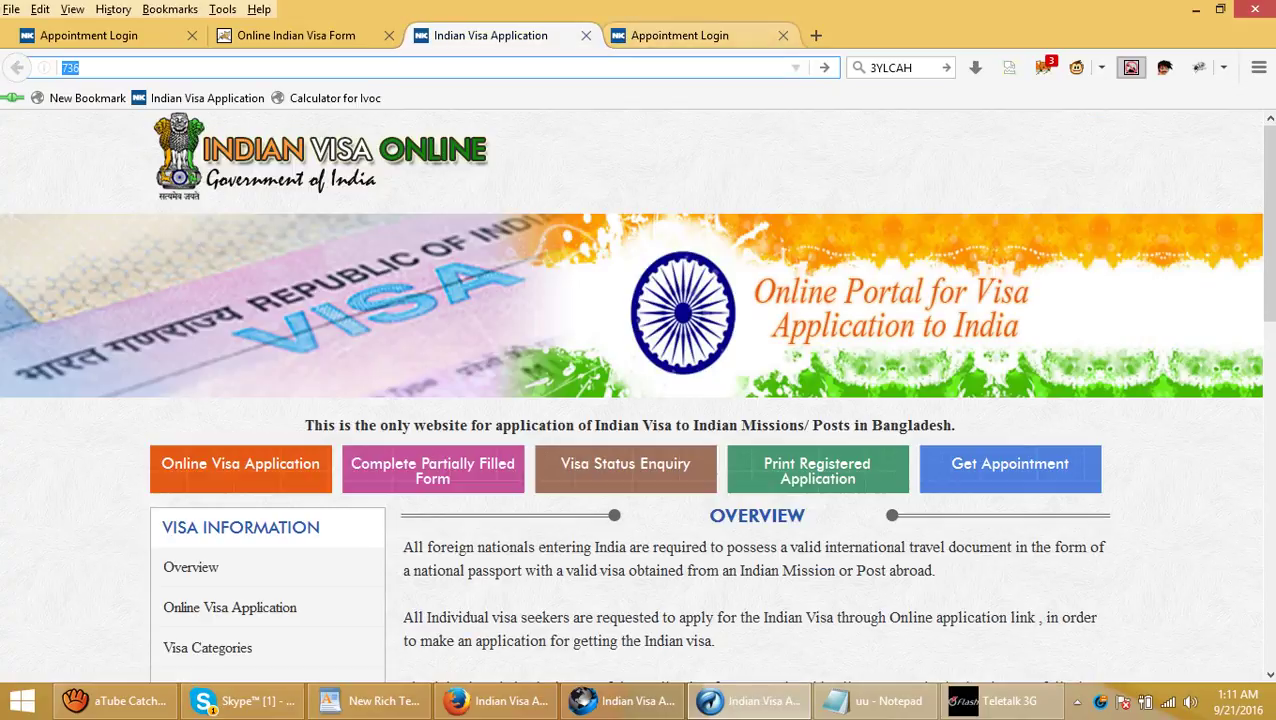
click(600, 68)
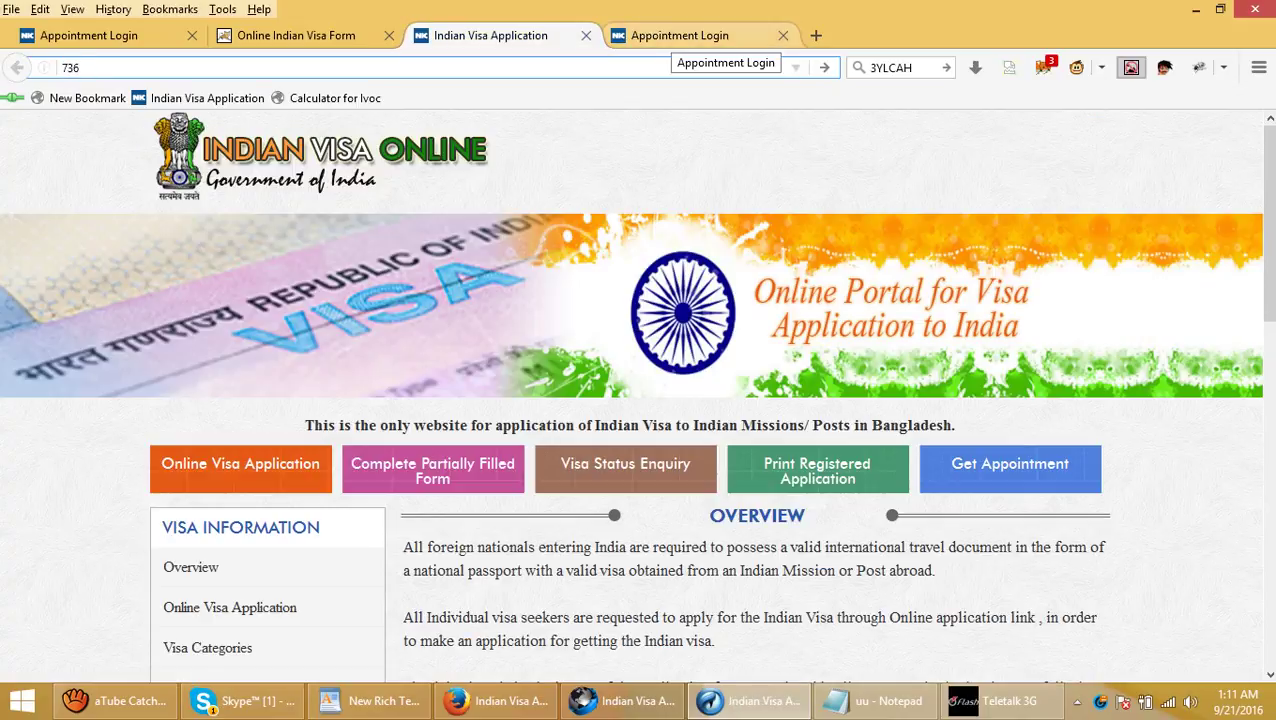
click(672, 36)
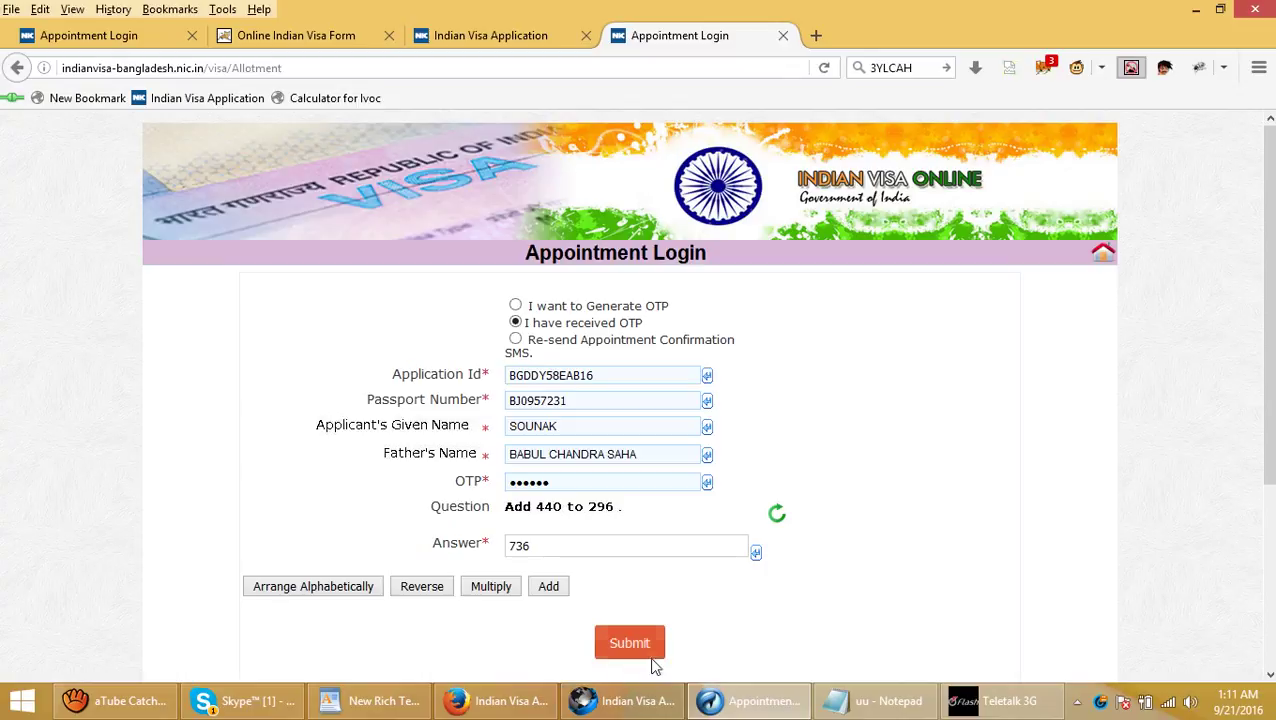
mouse_move(270, 700)
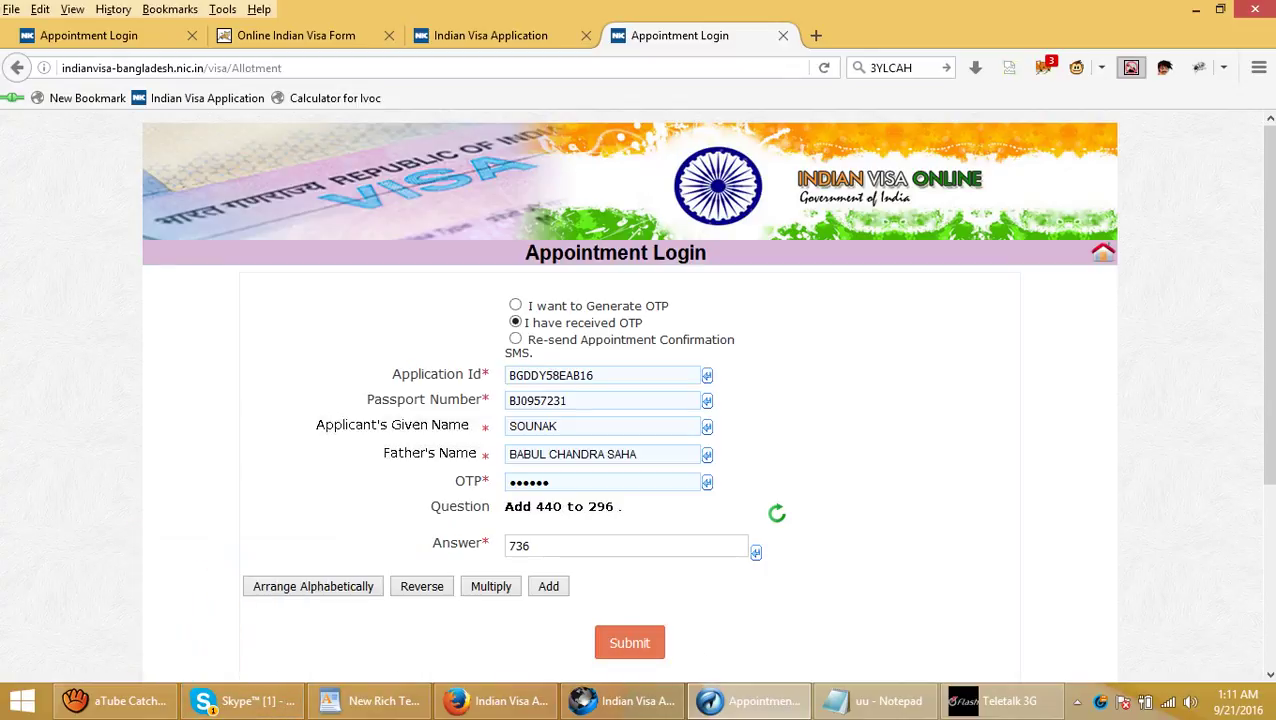
click(124, 708)
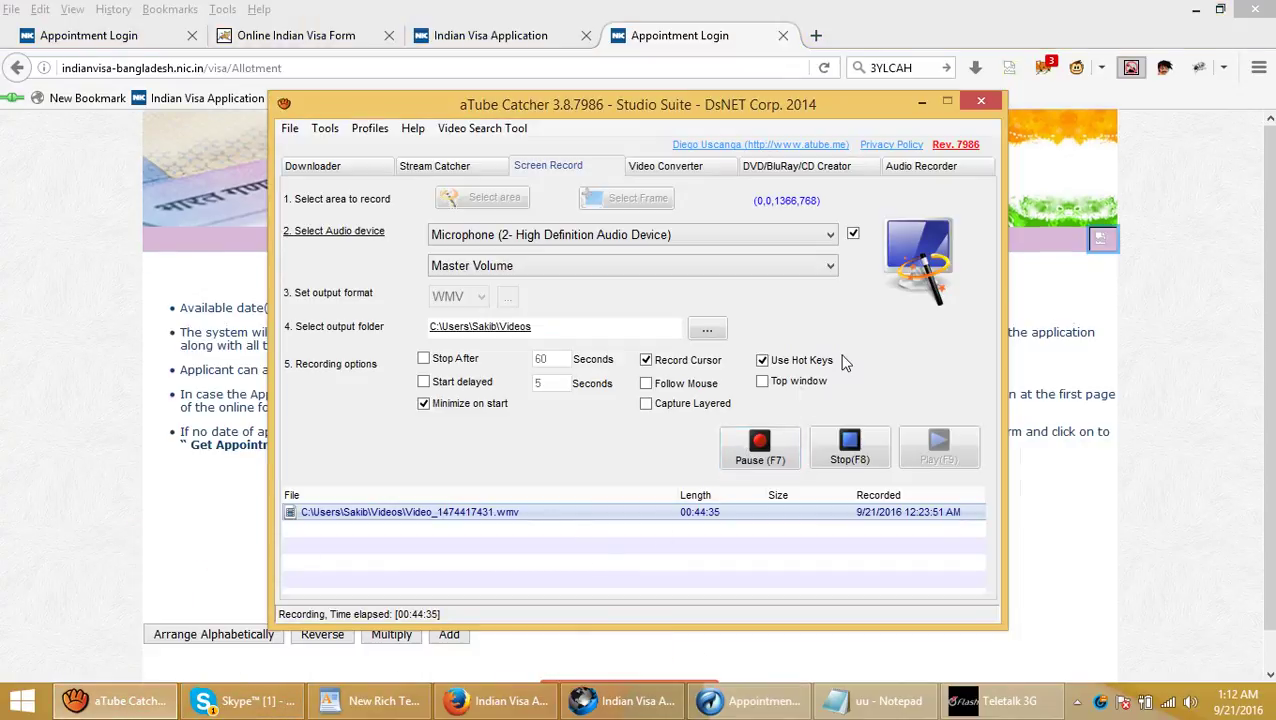
Step: Pick 27/09/2016 as the appointment date
click(921, 103)
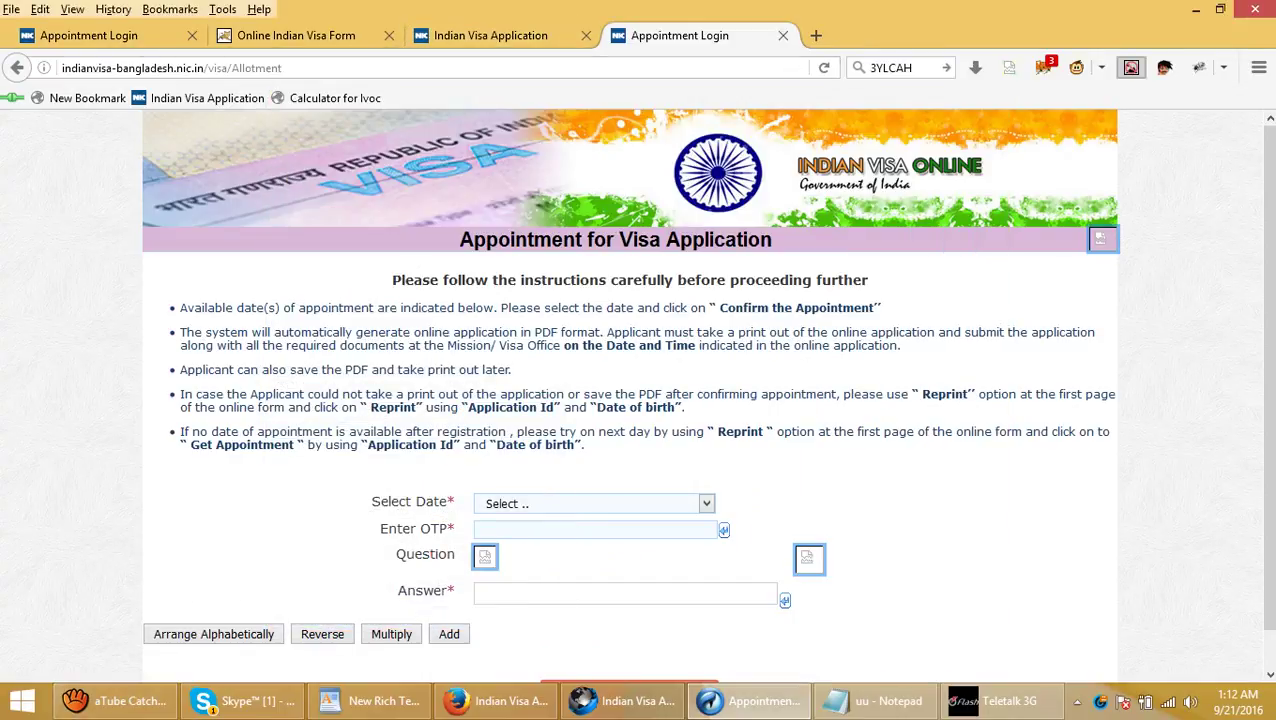
scroll(707, 394, down, 1)
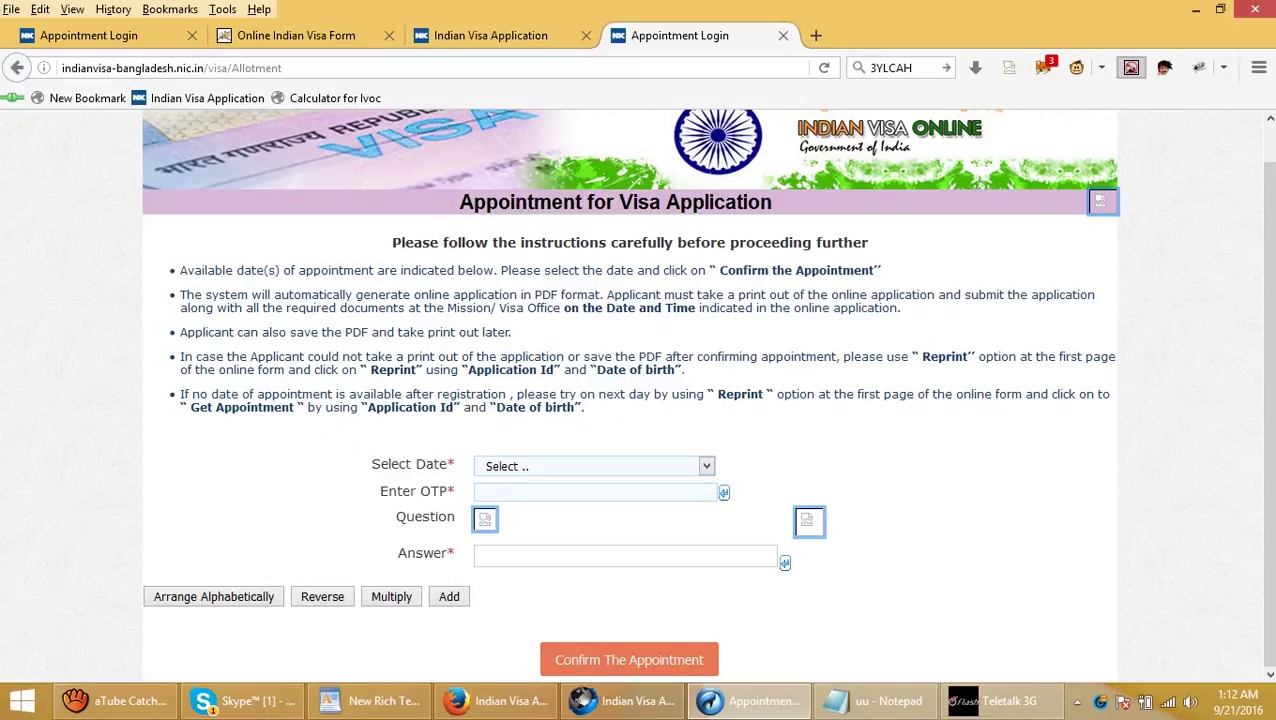
scroll(707, 394, up, 1)
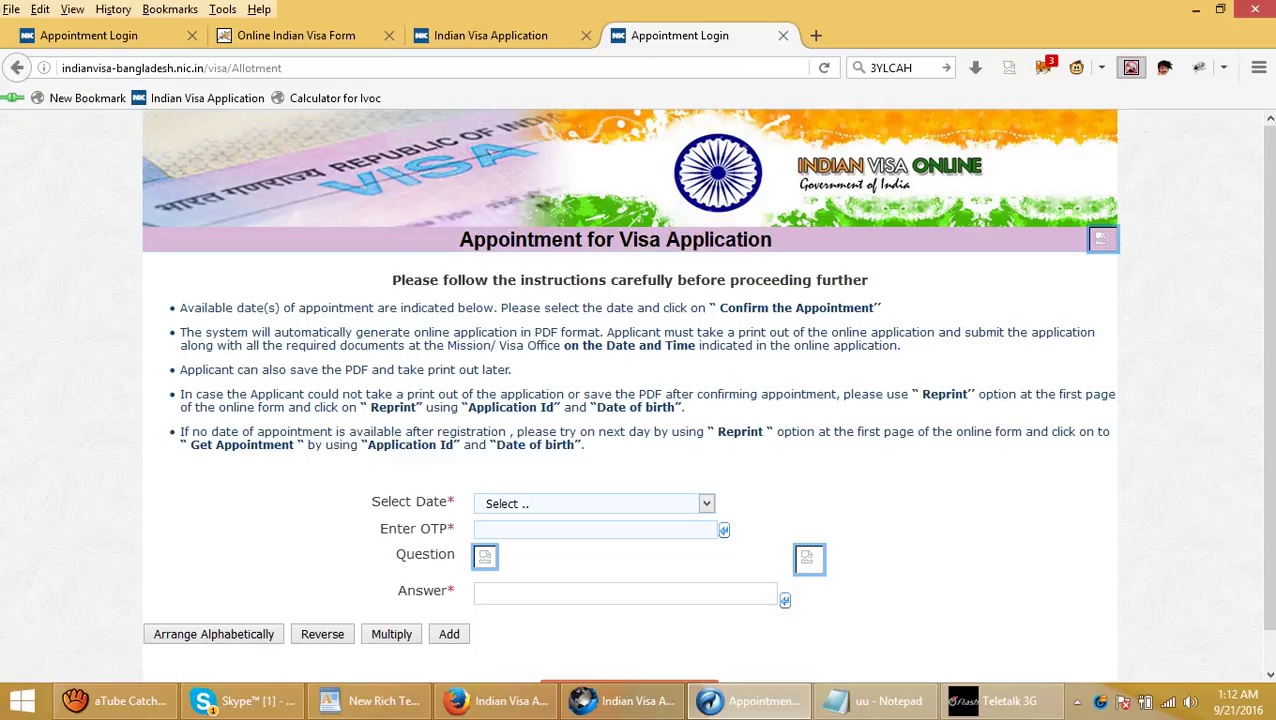
drag(371, 501, 447, 501)
click(447, 501)
click(706, 504)
click(706, 504)
click(706, 504)
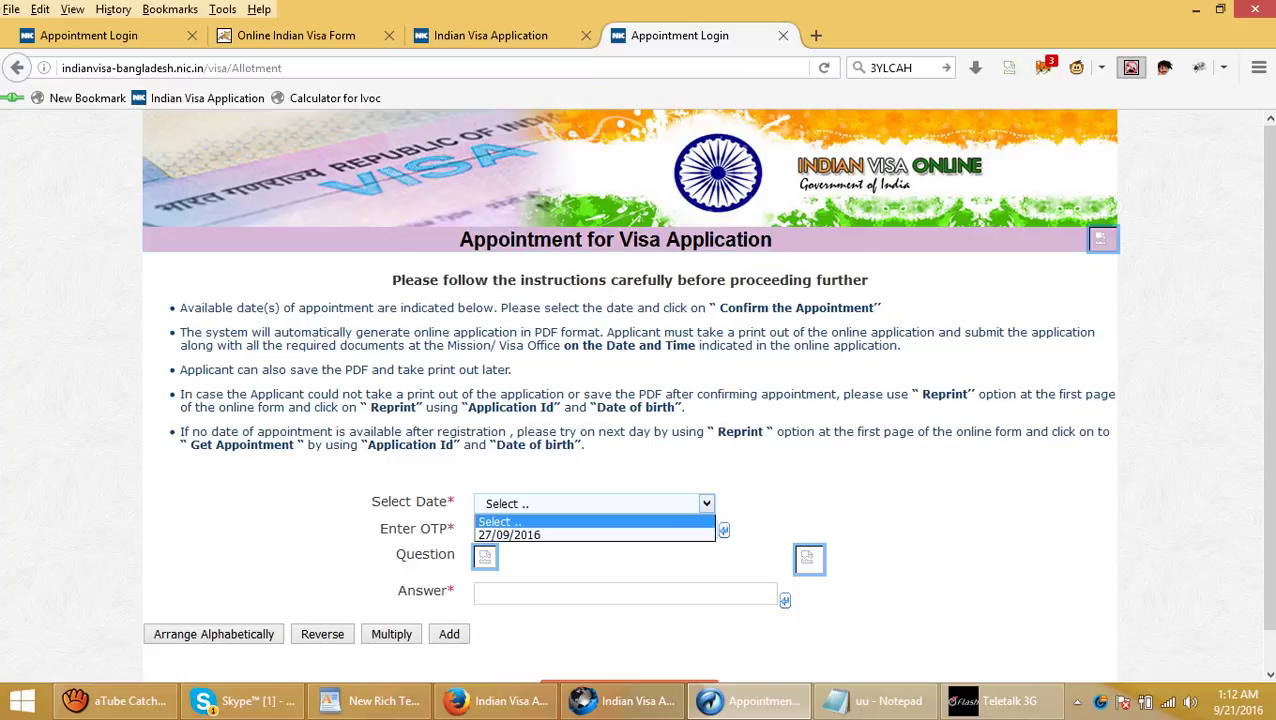
click(510, 535)
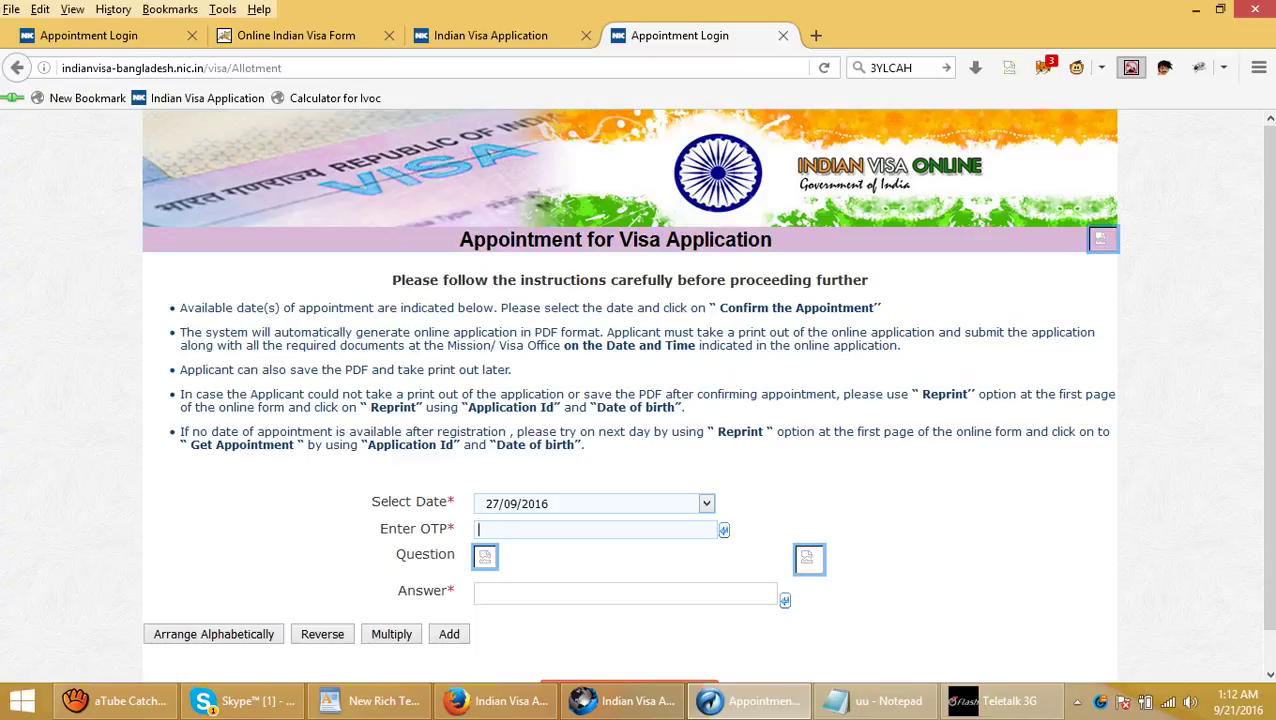
Step: Copy the six-character code from the search box into the Enter OTP field
drag(448, 529, 379, 529)
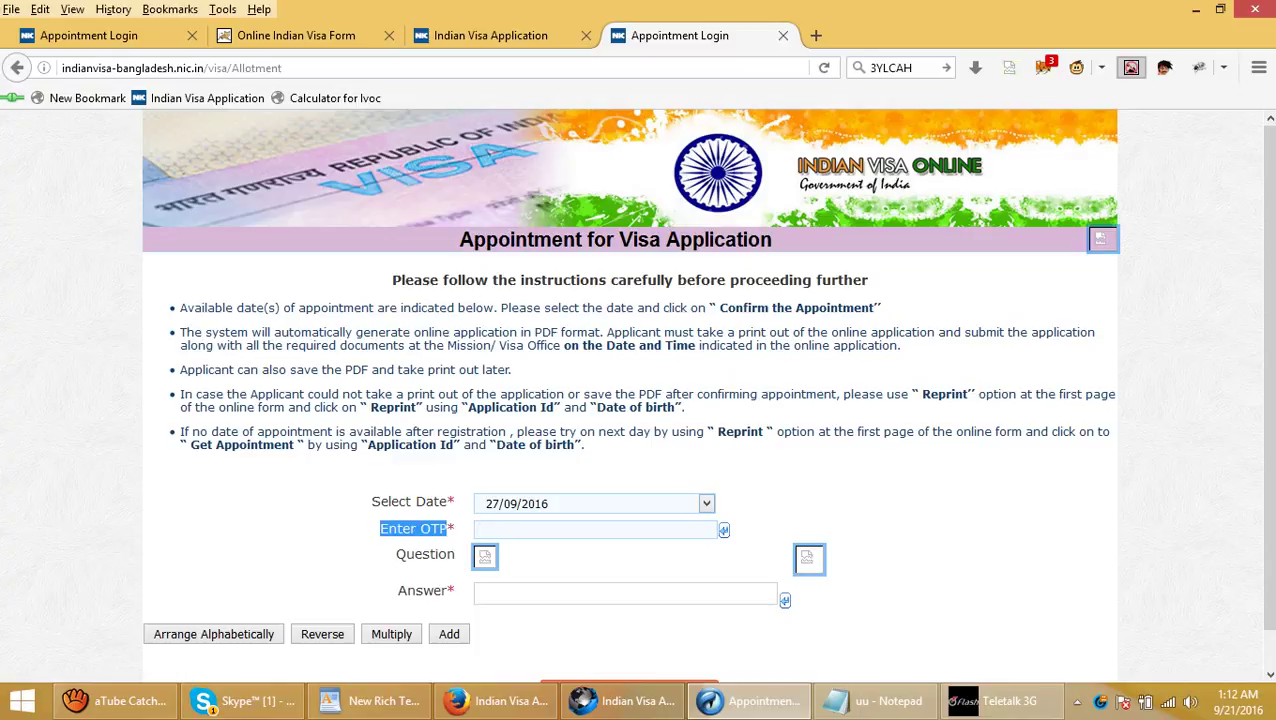
click(490, 530)
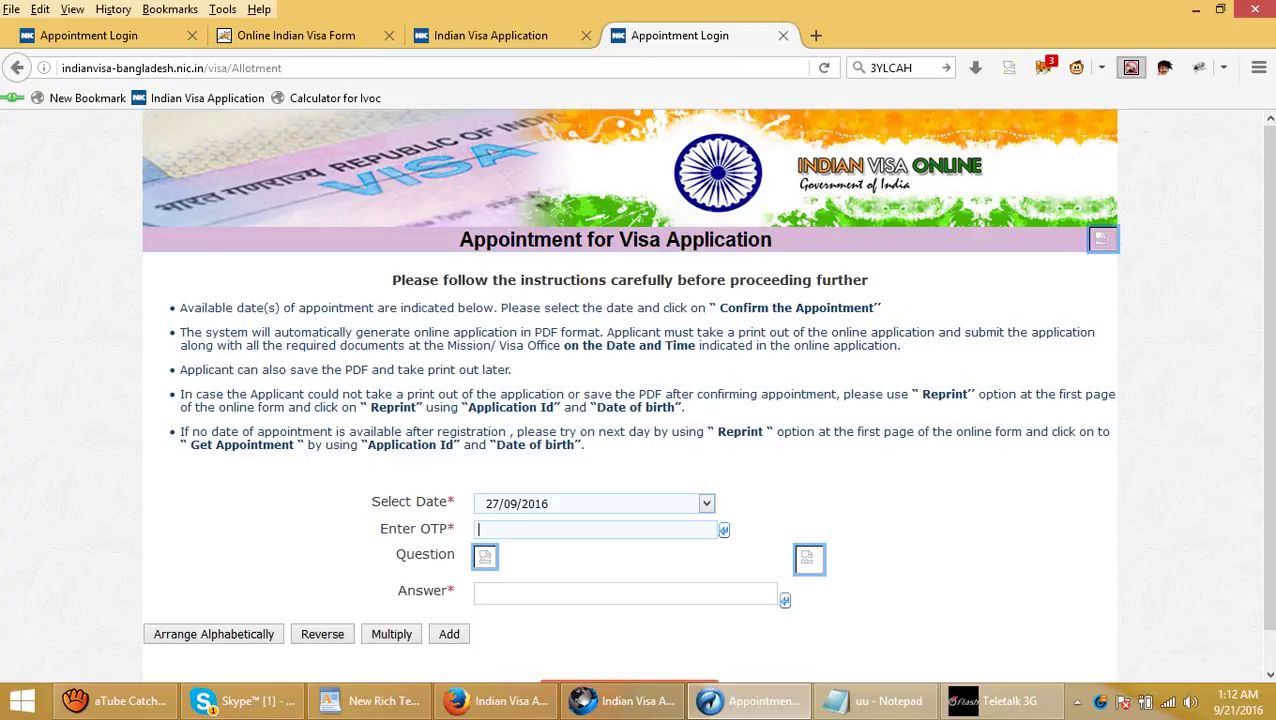
right_click(894, 67)
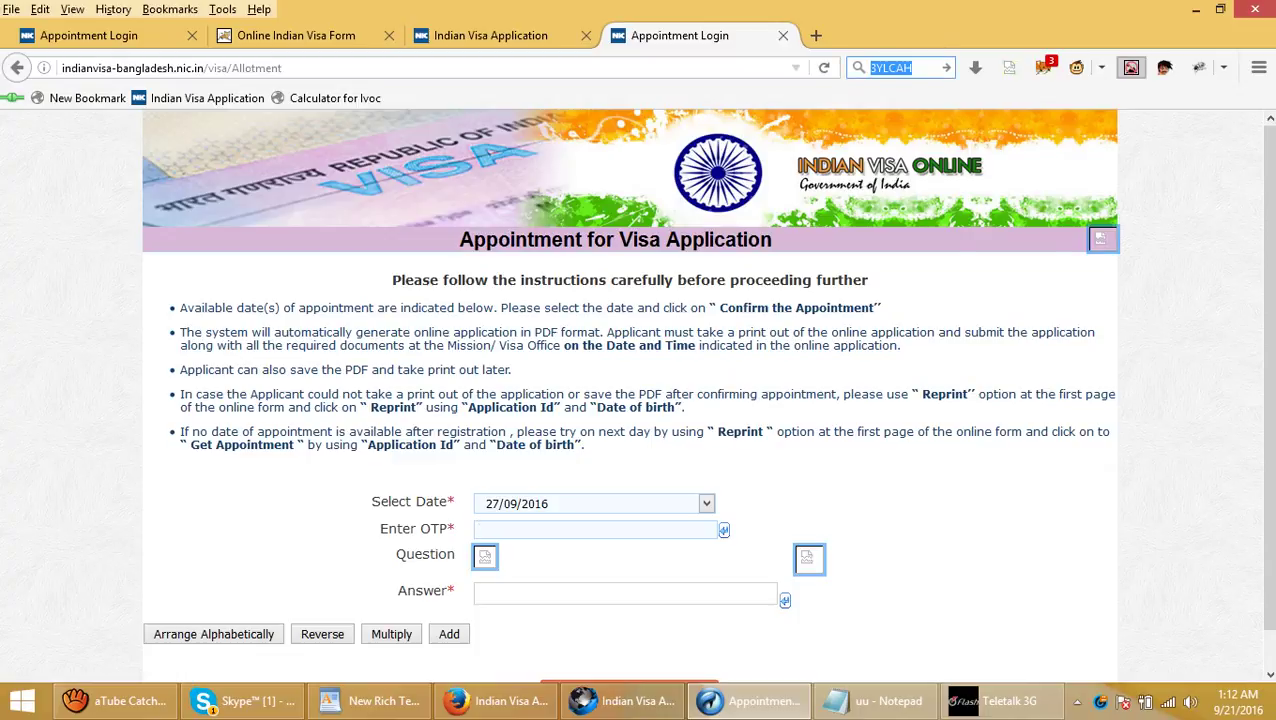
click(1000, 146)
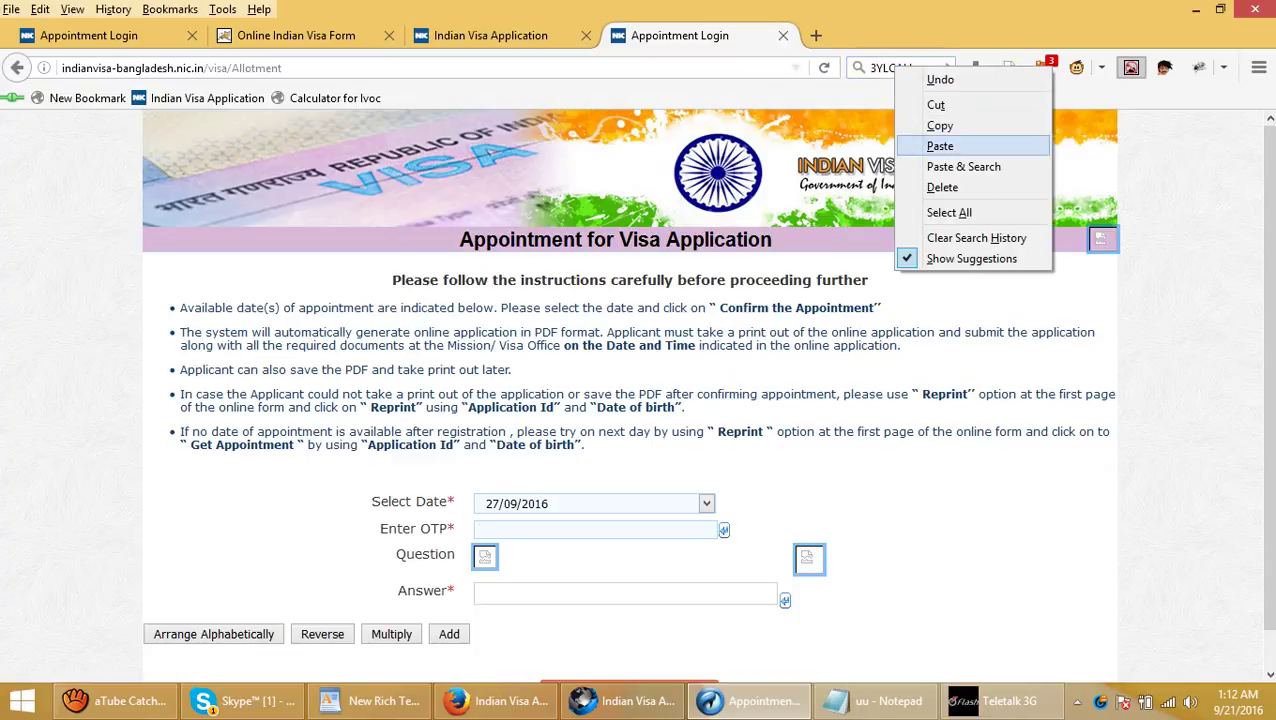
click(890, 67)
right_click(879, 72)
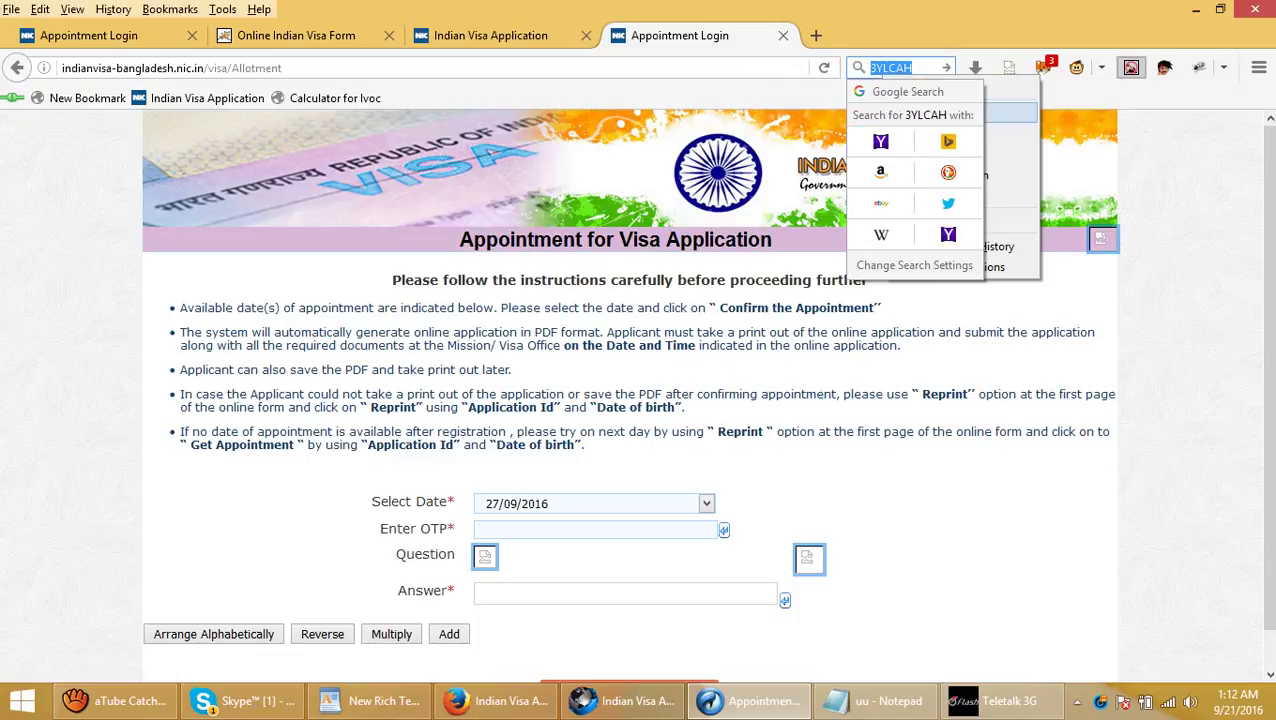
click(1004, 135)
click(484, 528)
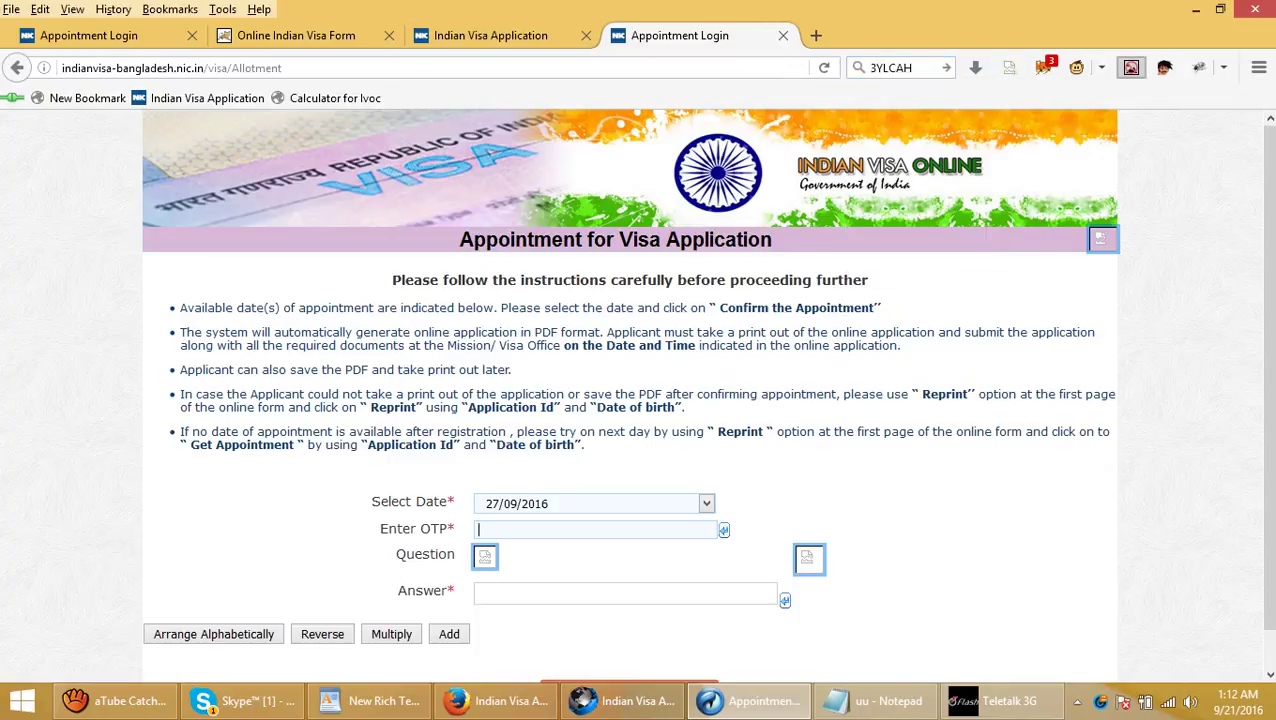
right_click(494, 527)
click(560, 391)
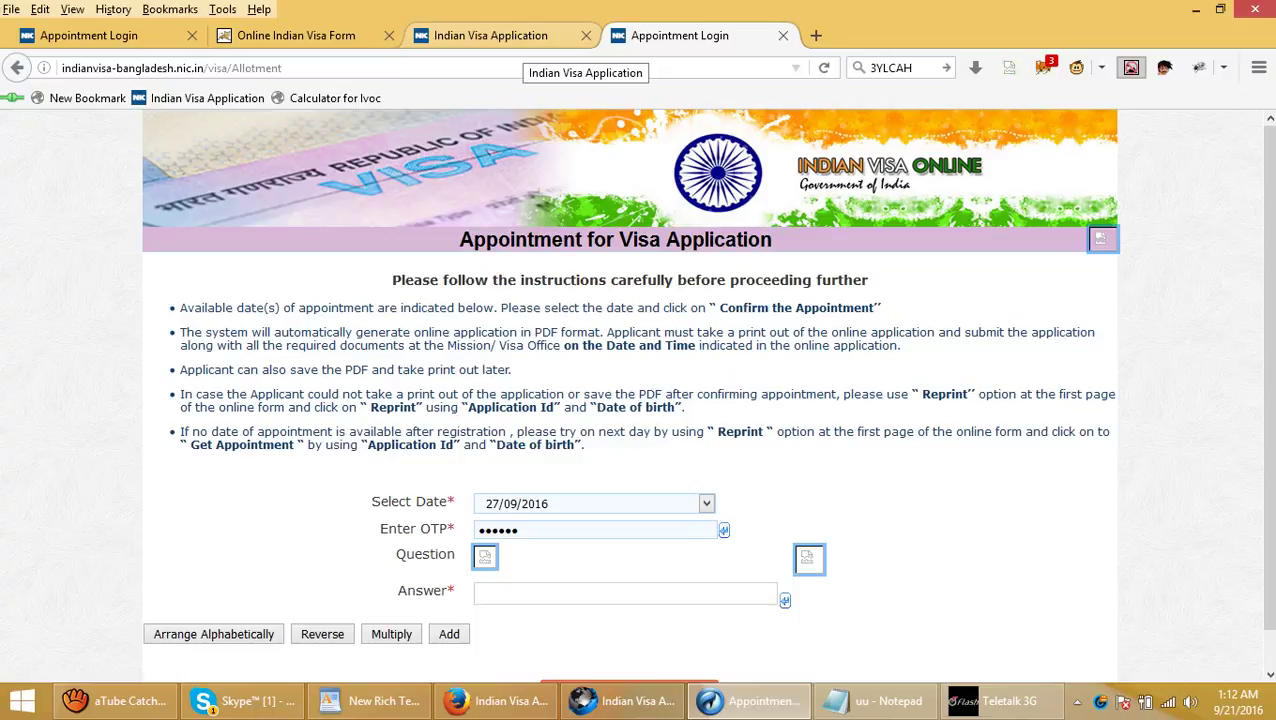
click(525, 42)
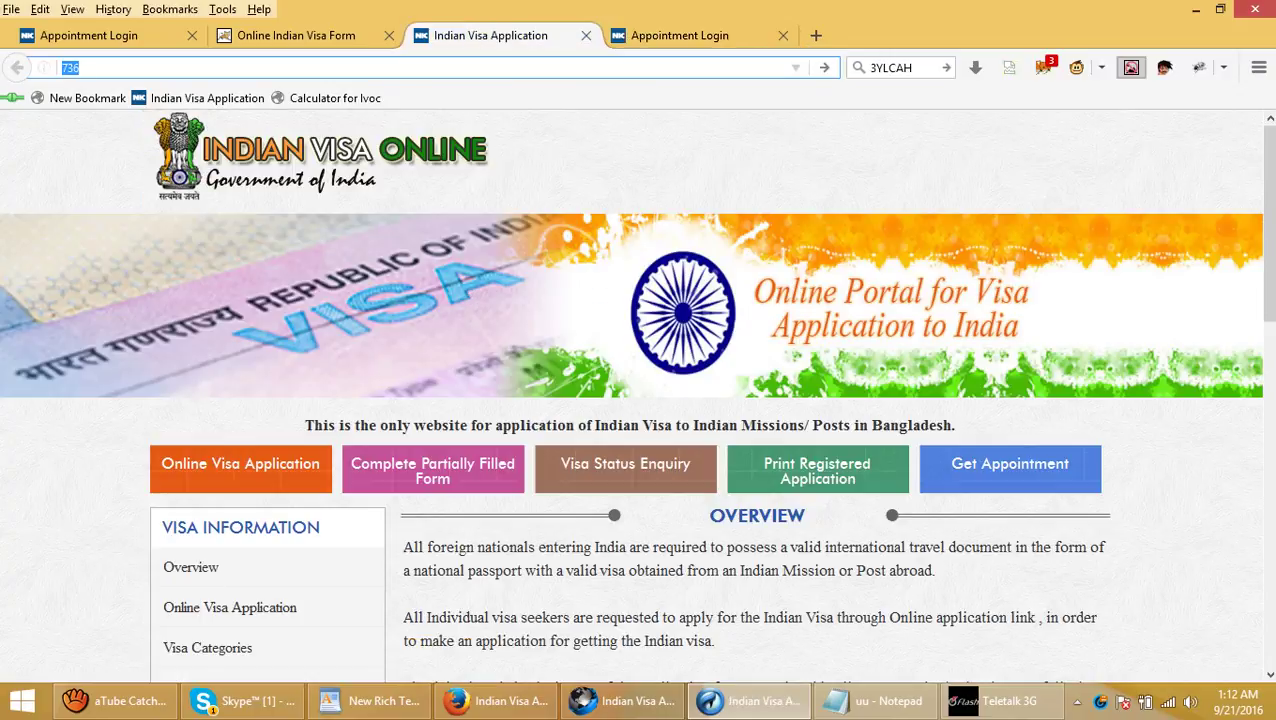
click(680, 36)
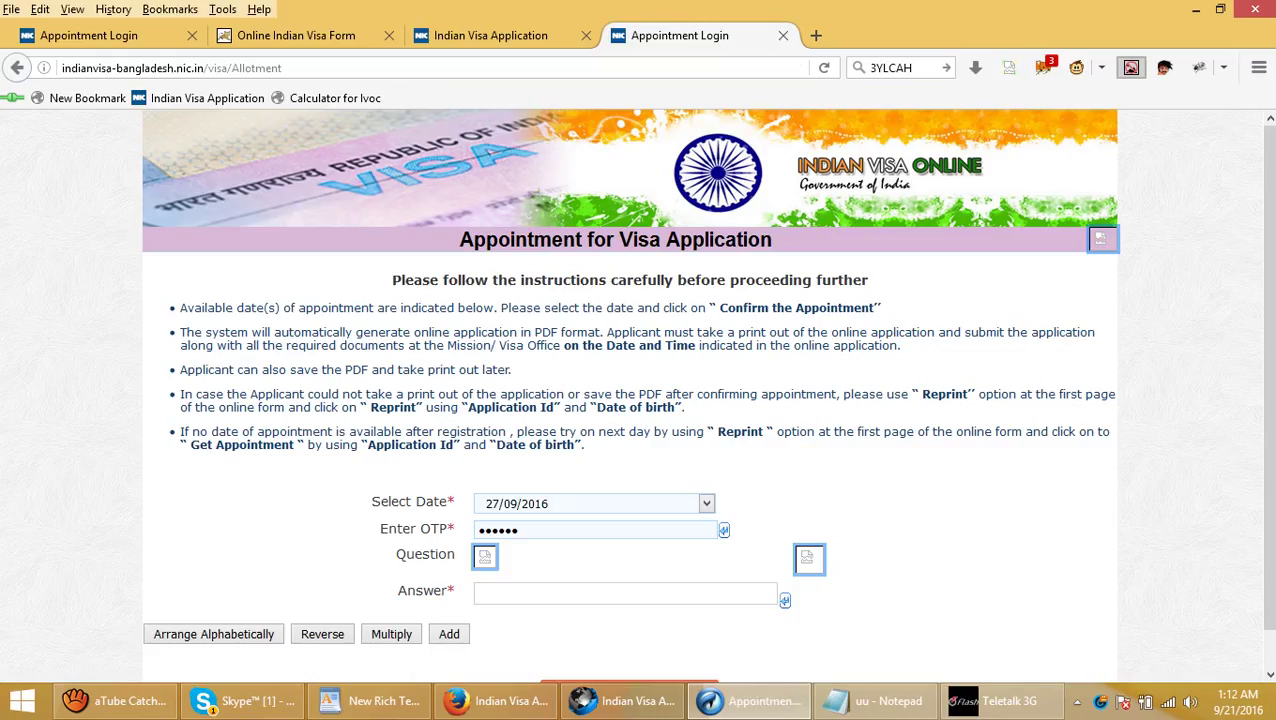
Step: Enter 736 as the captcha answer and click Confirm The Appointment
text(736)
scroll(707, 396, down, 1)
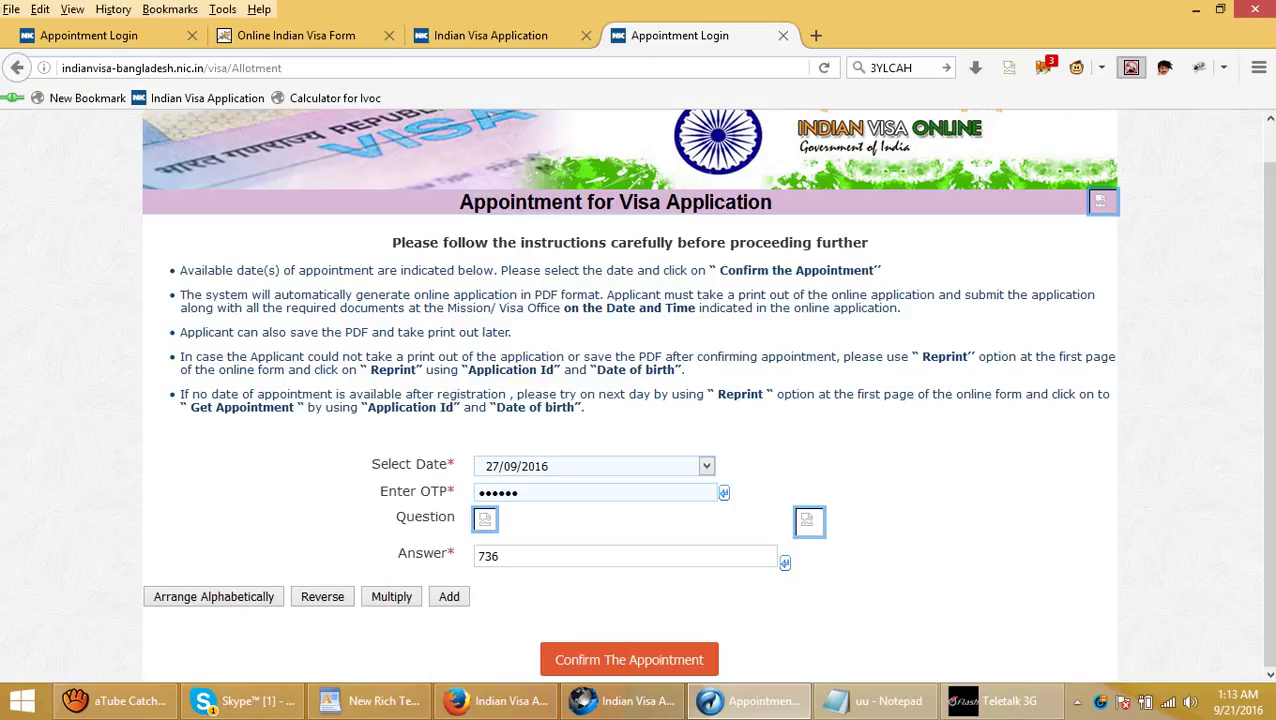
click(97, 705)
click(97, 705)
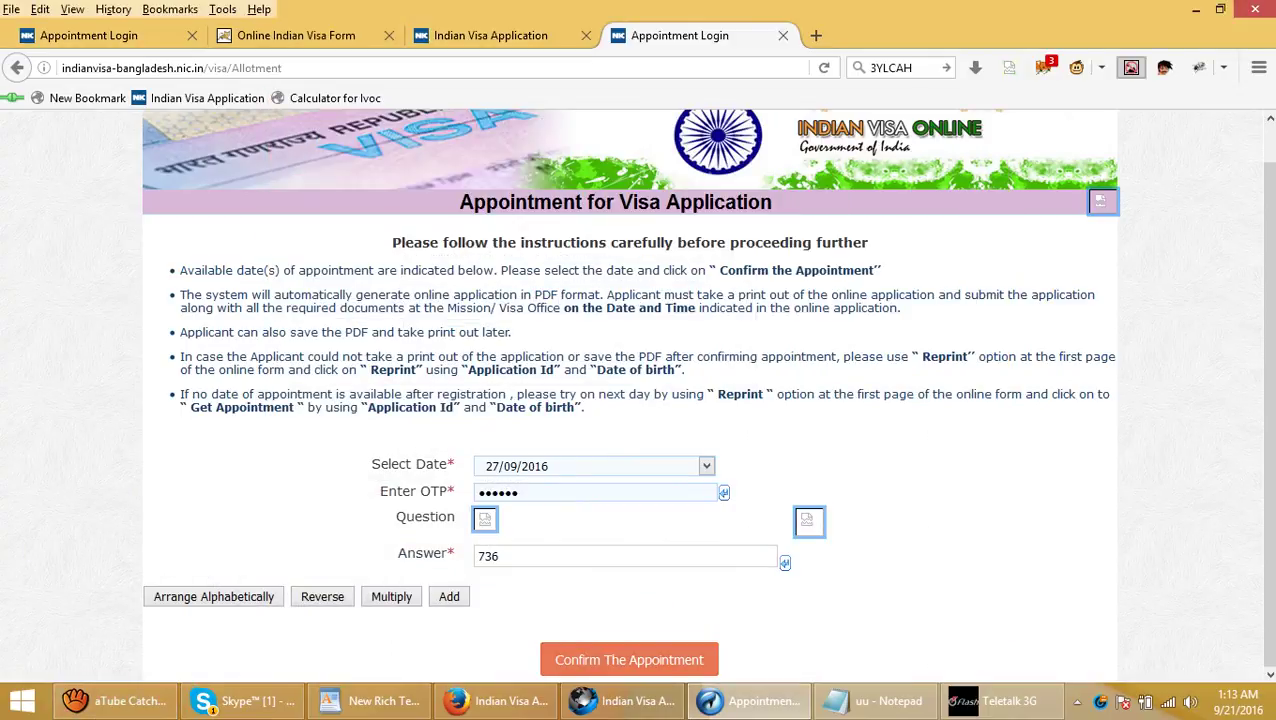
click(157, 706)
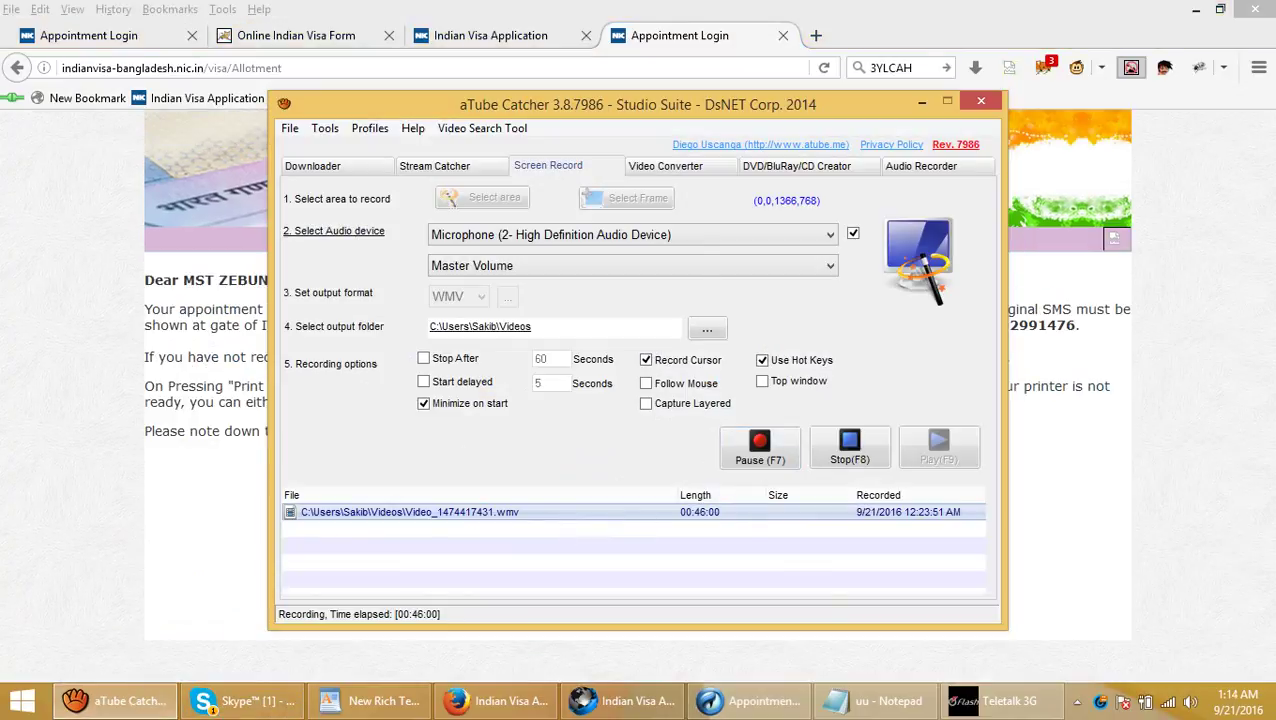
Step: Highlight the greeting, Application Id and 'successful' in the confirmation message
click(200, 366)
double_click(700, 310)
click(700, 310)
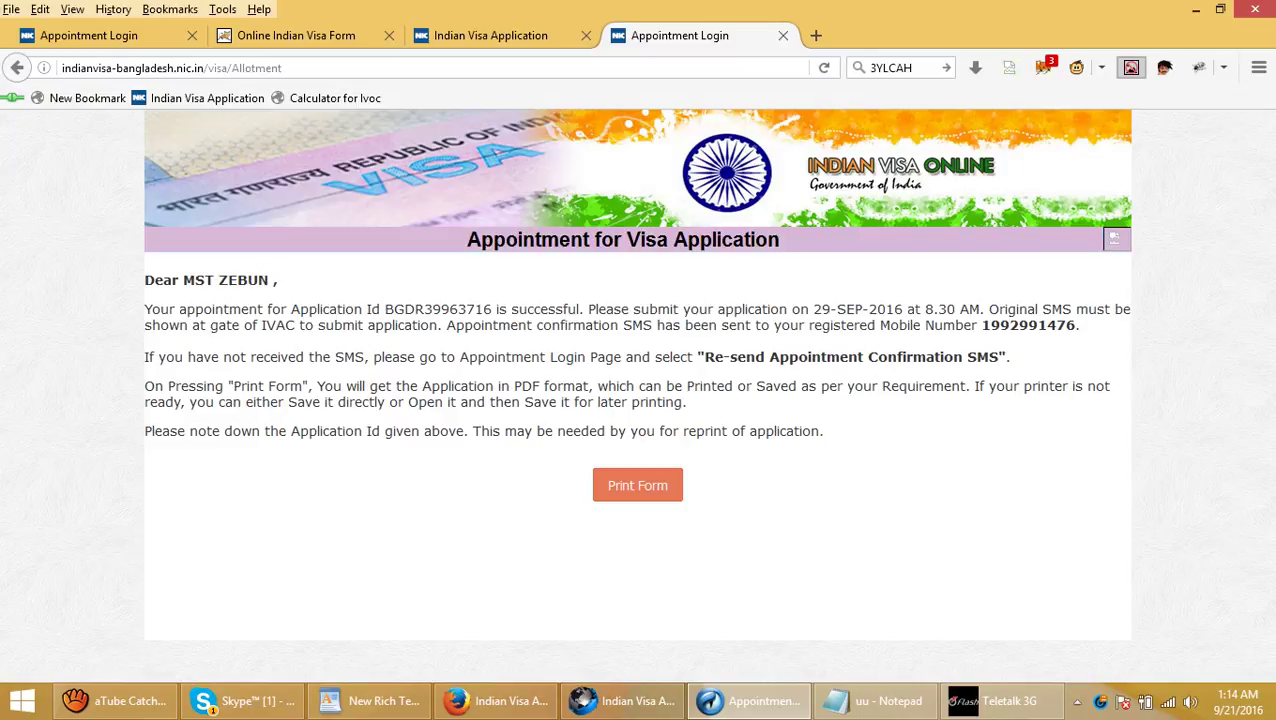
drag(145, 281, 279, 281)
click(276, 281)
double_click(277, 310)
double_click(438, 310)
double_click(545, 310)
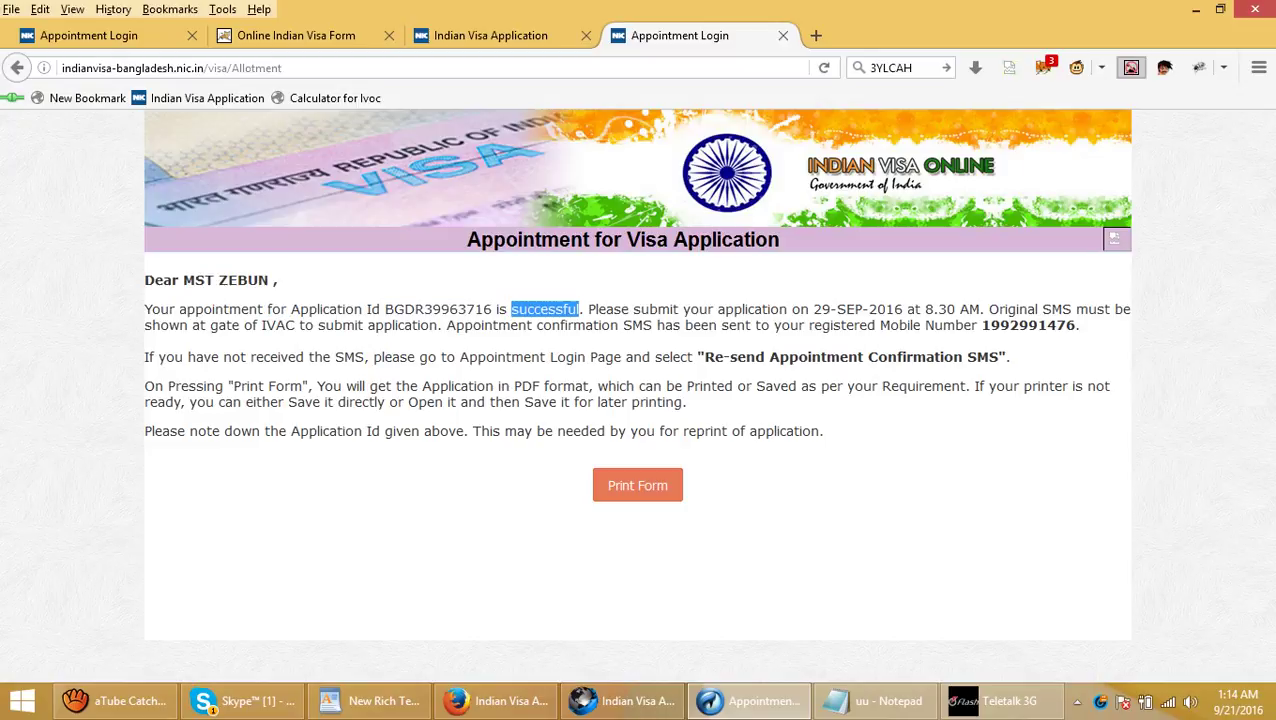
double_click(608, 310)
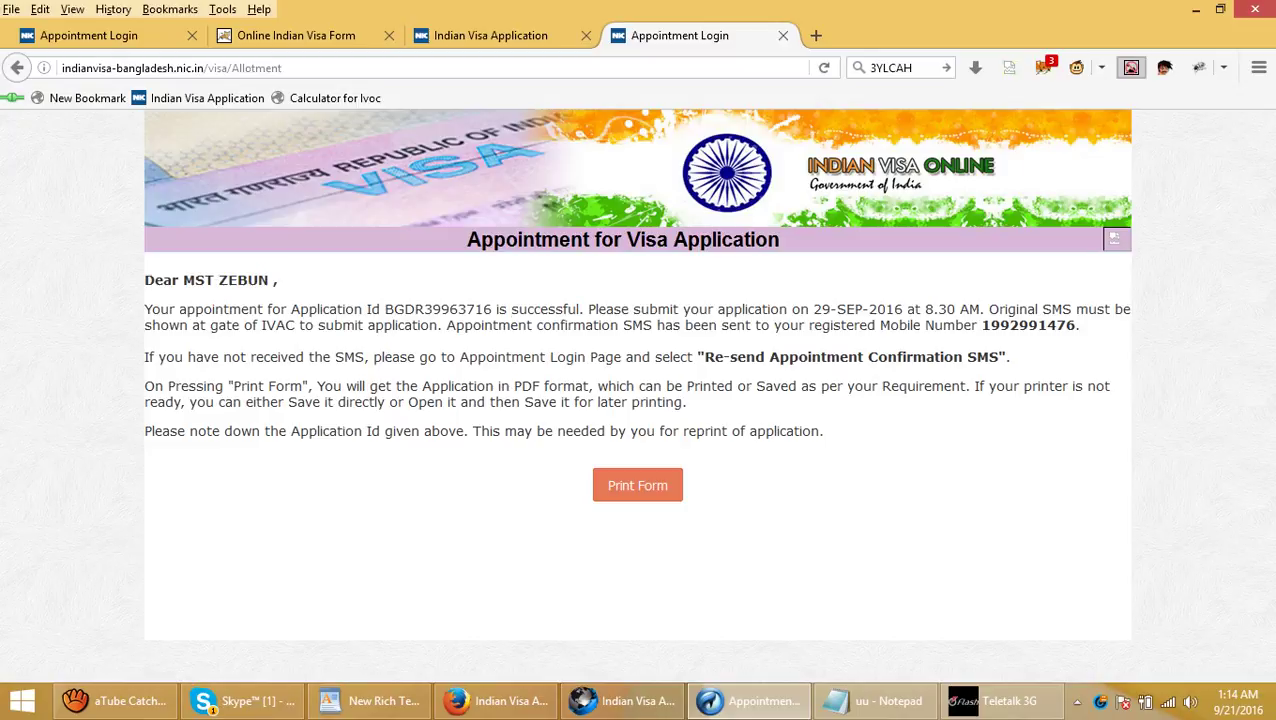
click(656, 310)
Step: Highlight the 29-SEP-2016 8.30 AM appointment details, then bring the Cyberfox visa home page forward
drag(808, 310, 1096, 310)
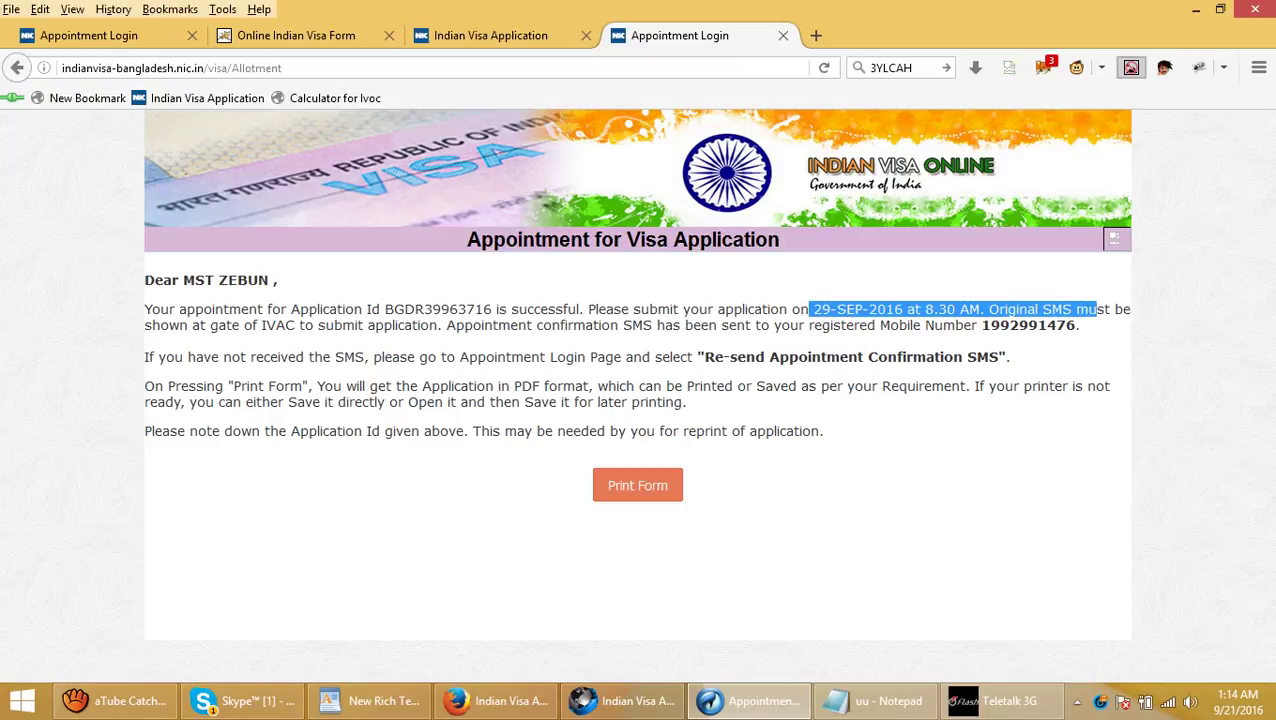
triple_click(1030, 326)
click(1030, 326)
double_click(1030, 326)
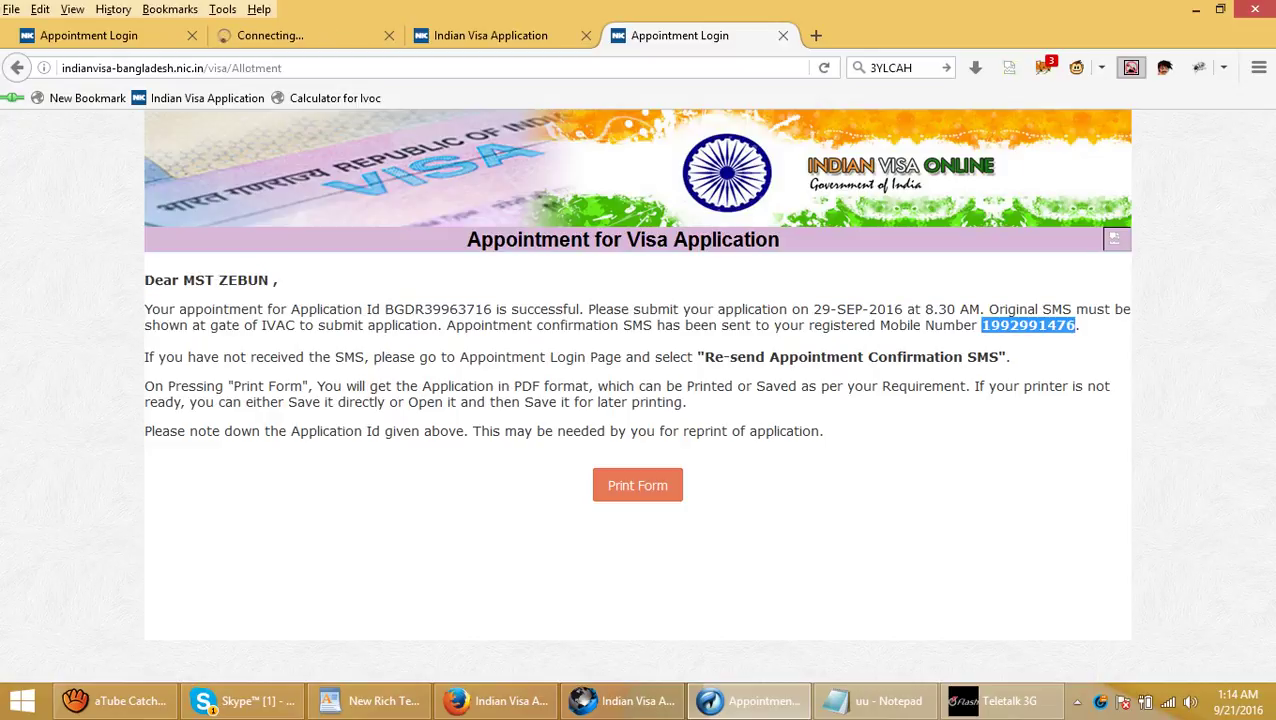
double_click(1021, 310)
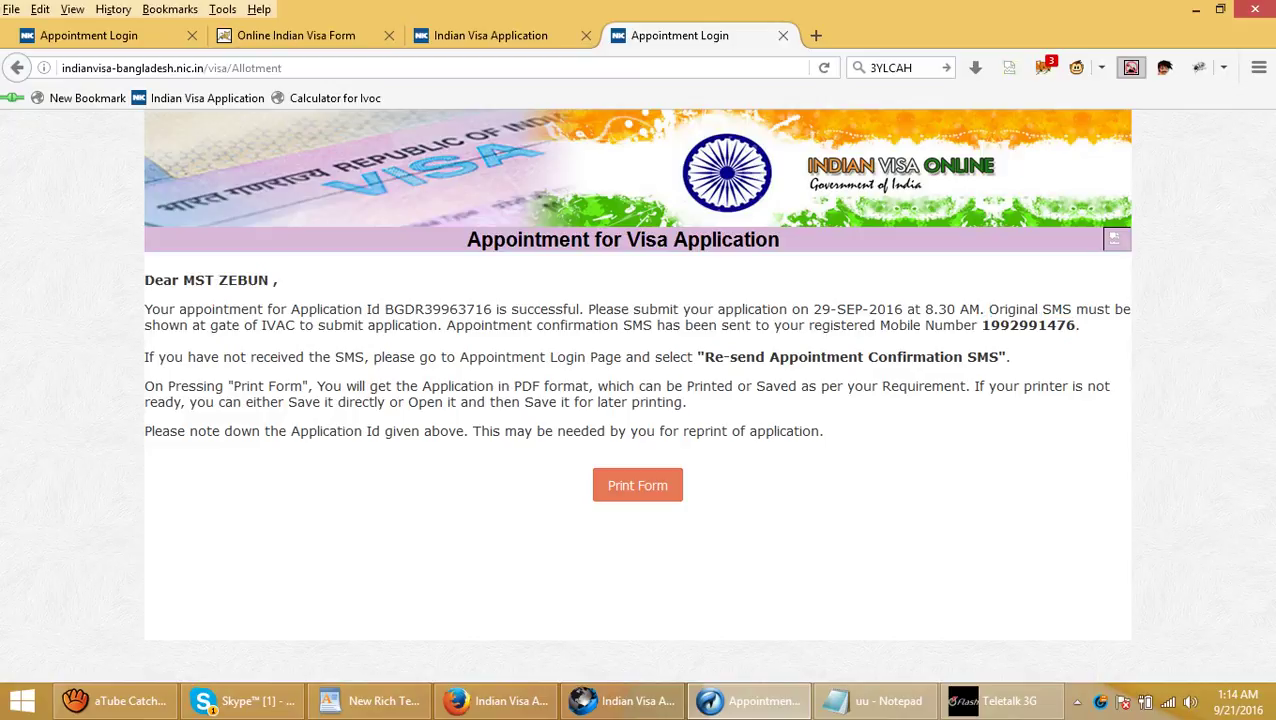
triple_click(1029, 326)
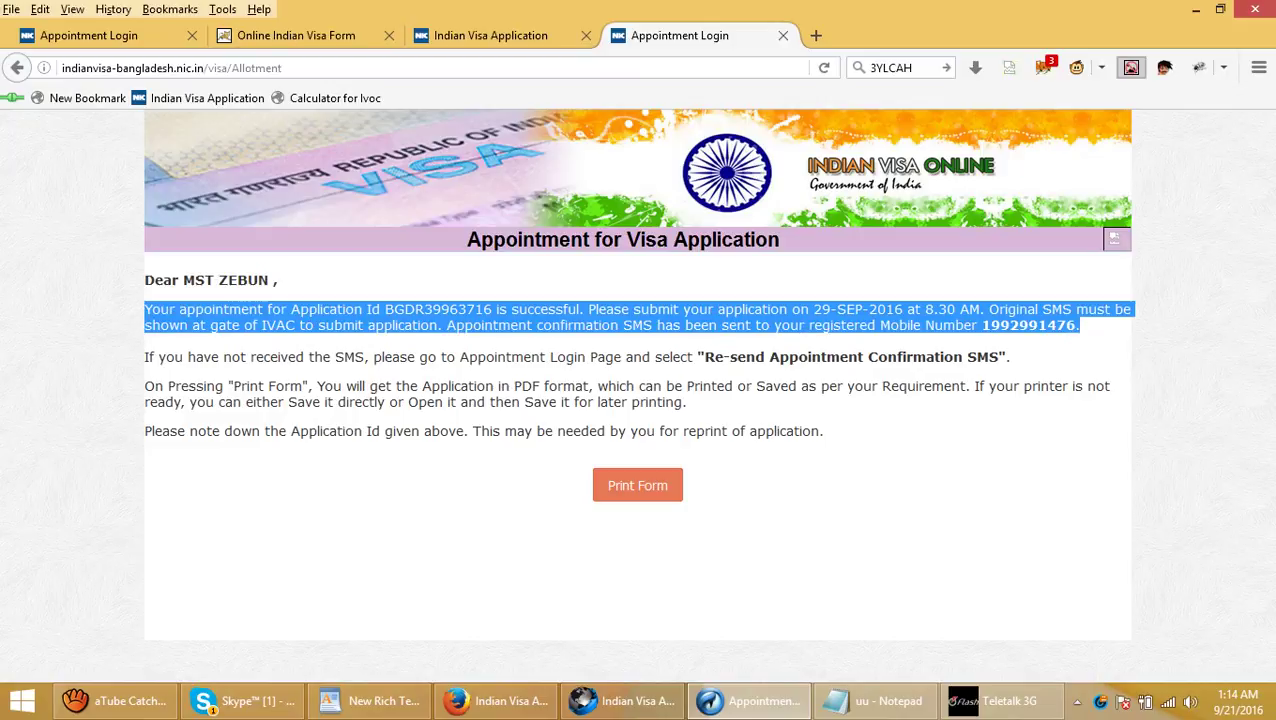
click(1029, 326)
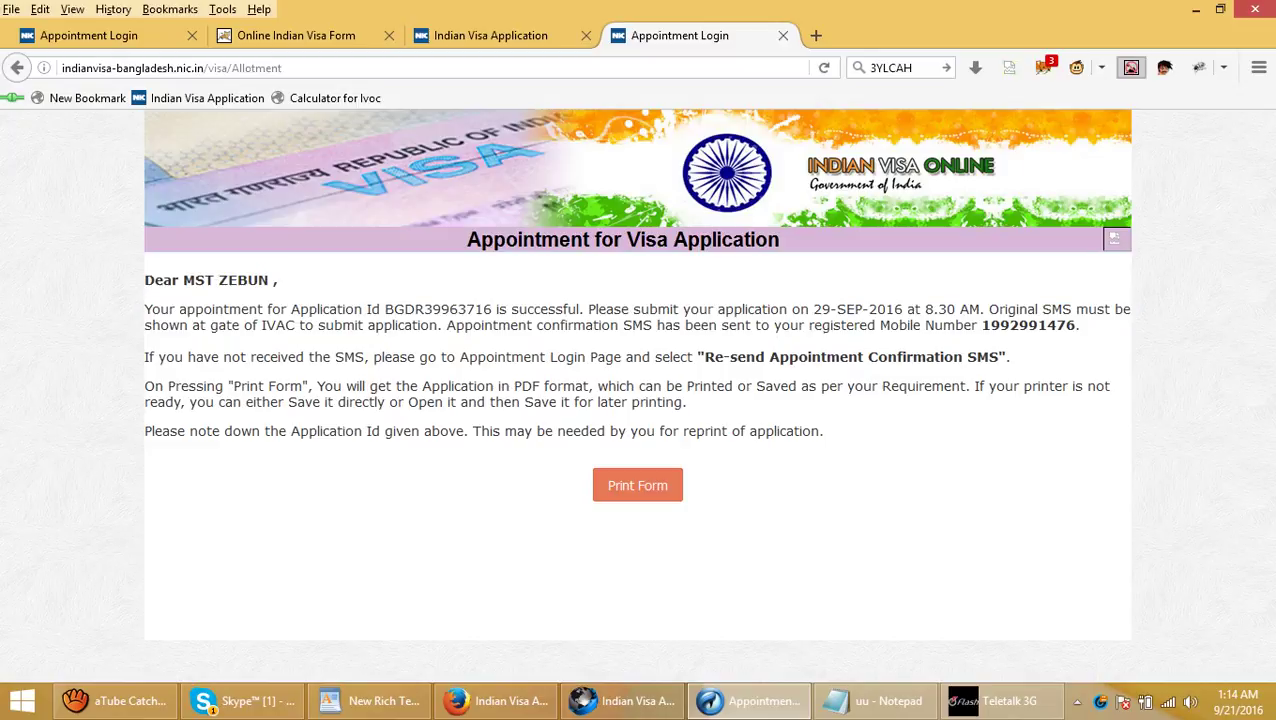
drag(146, 279, 467, 239)
click(826, 440)
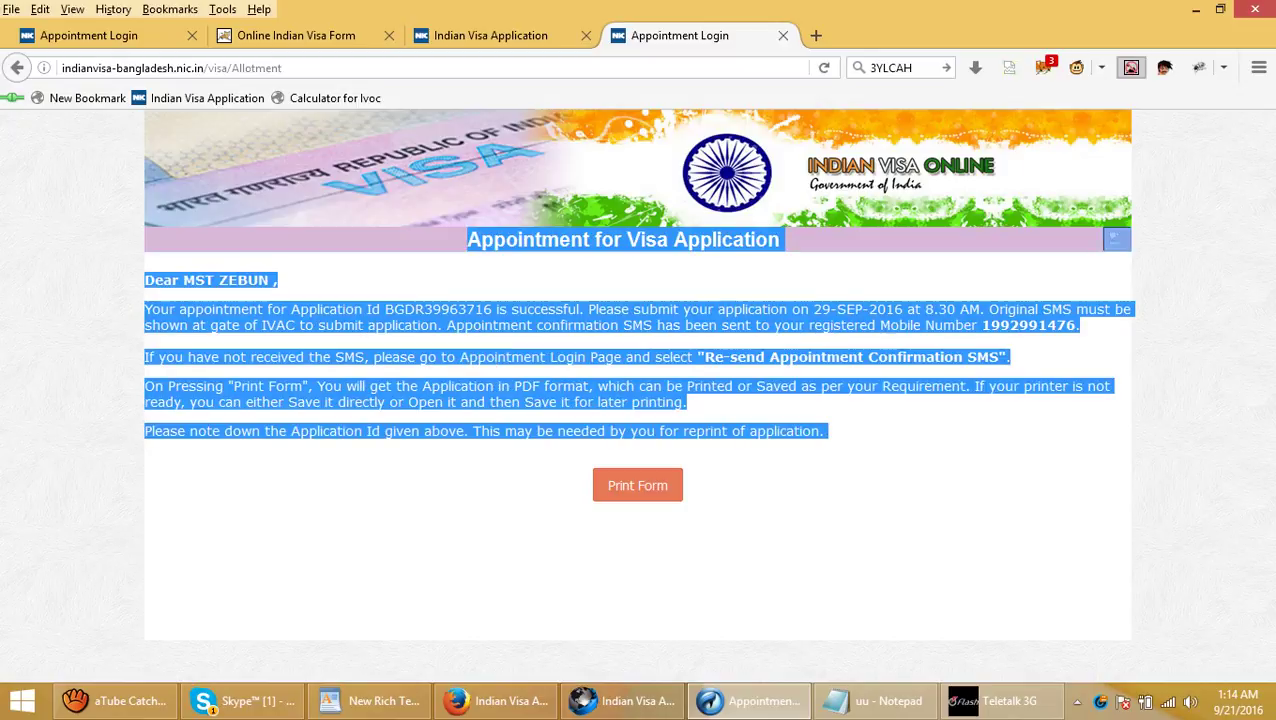
click(475, 242)
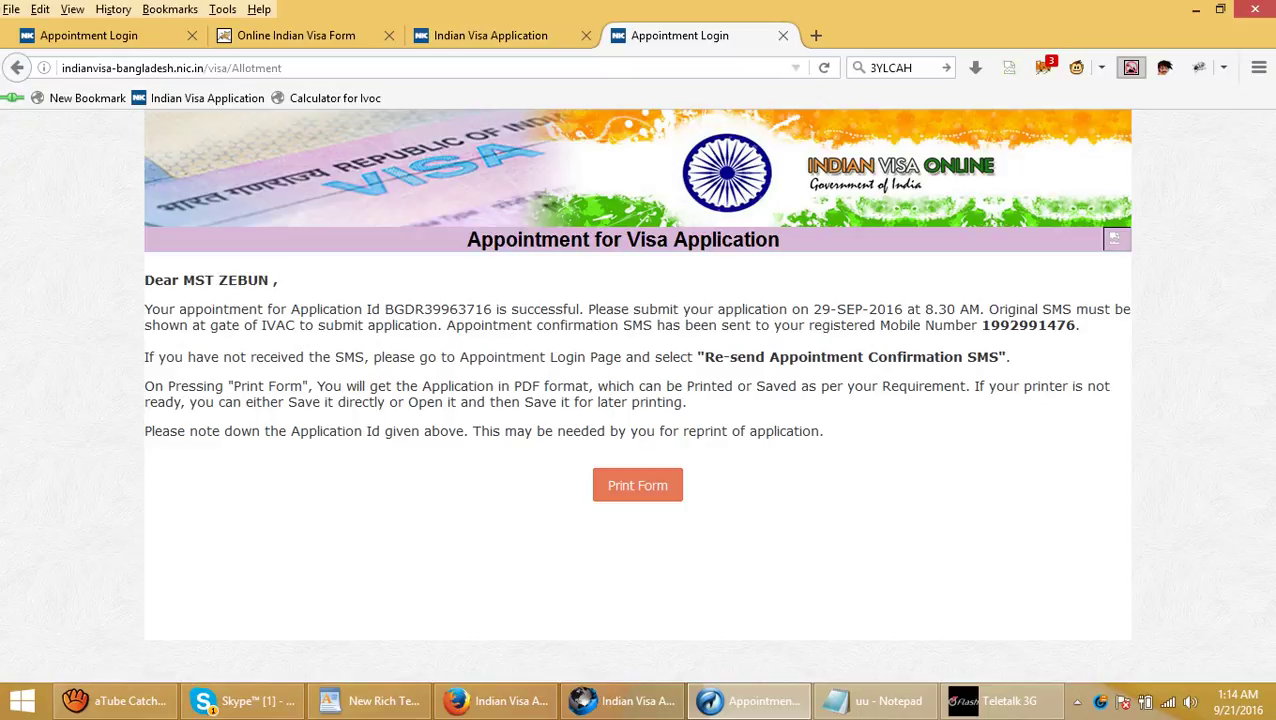
drag(467, 239, 812, 431)
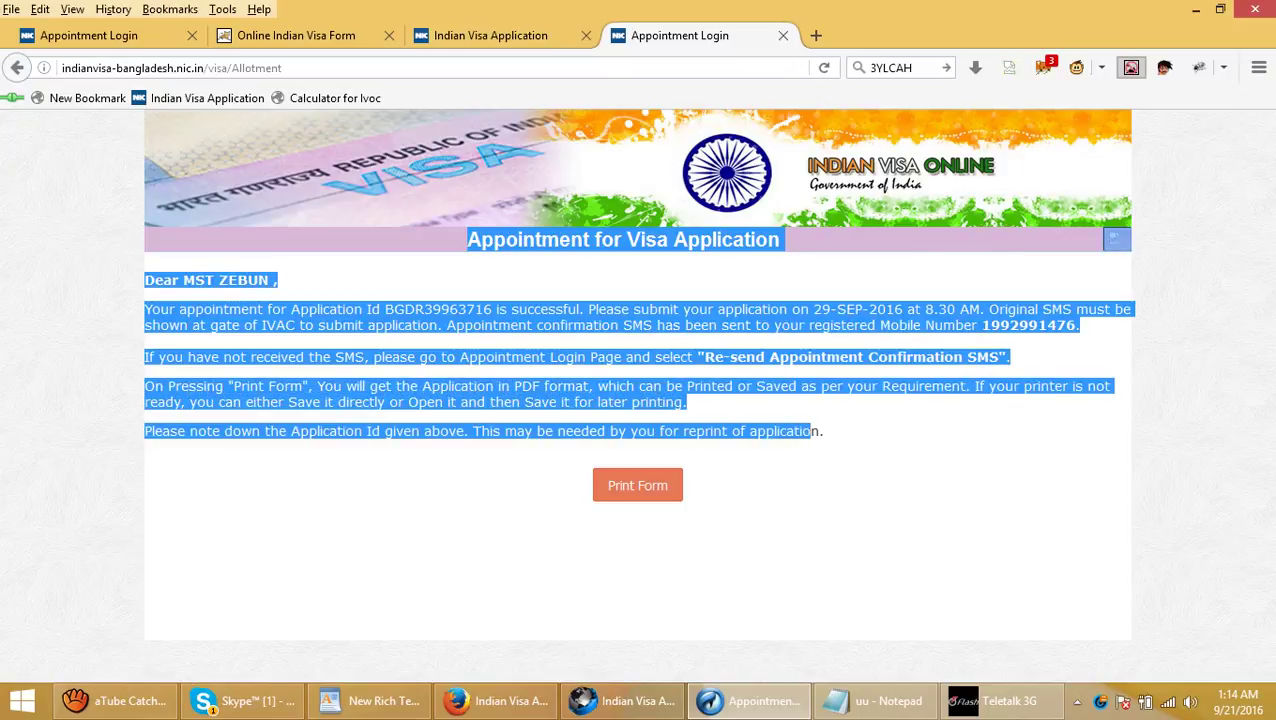
click(475, 242)
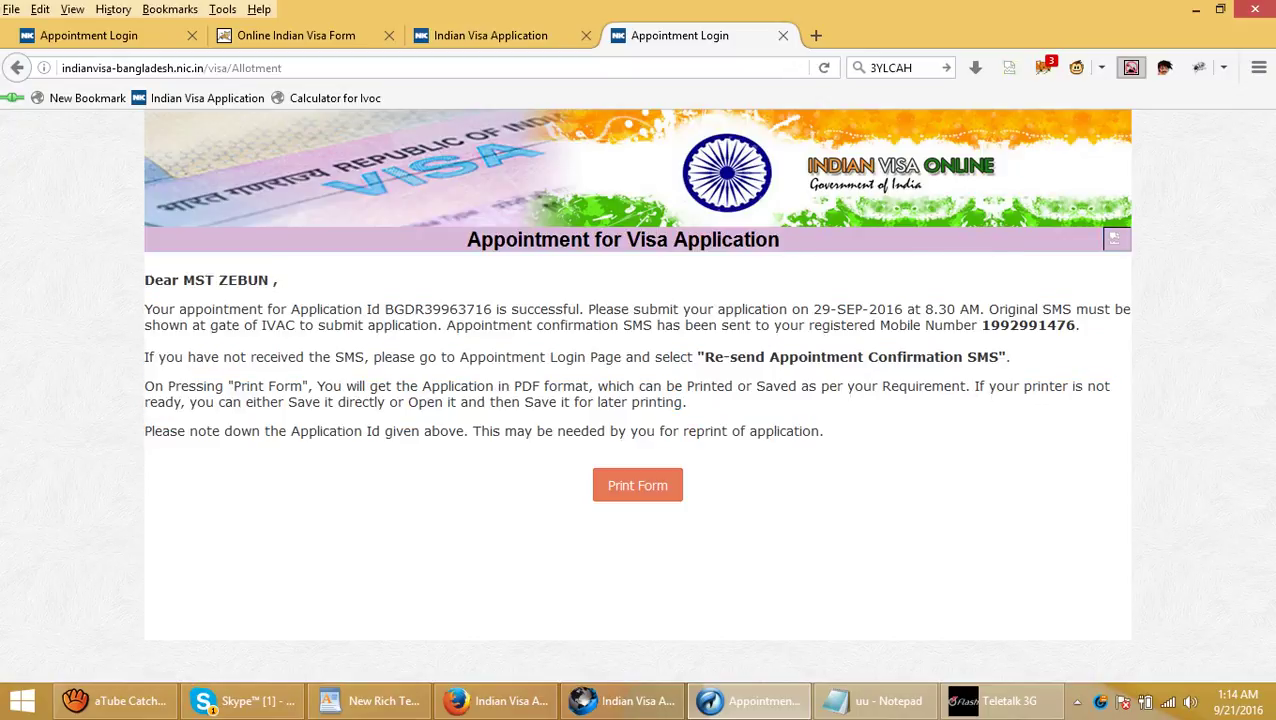
click(623, 700)
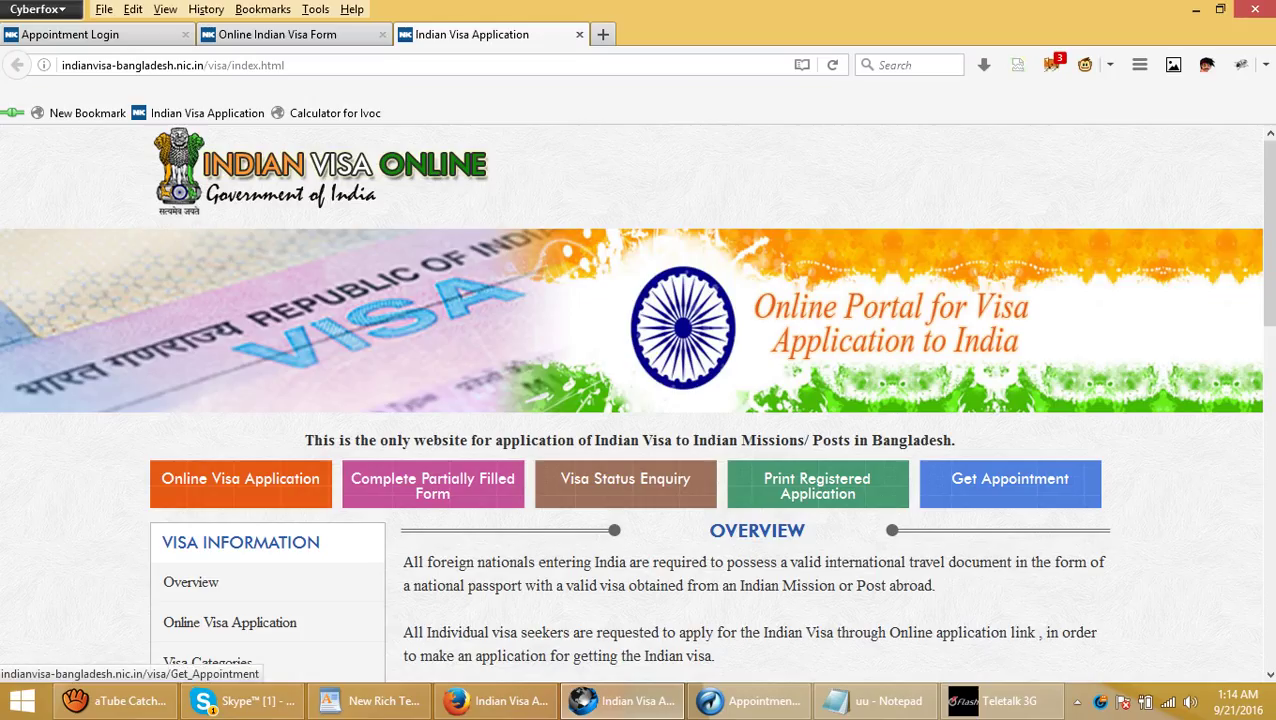
click(752, 700)
triple_click(684, 314)
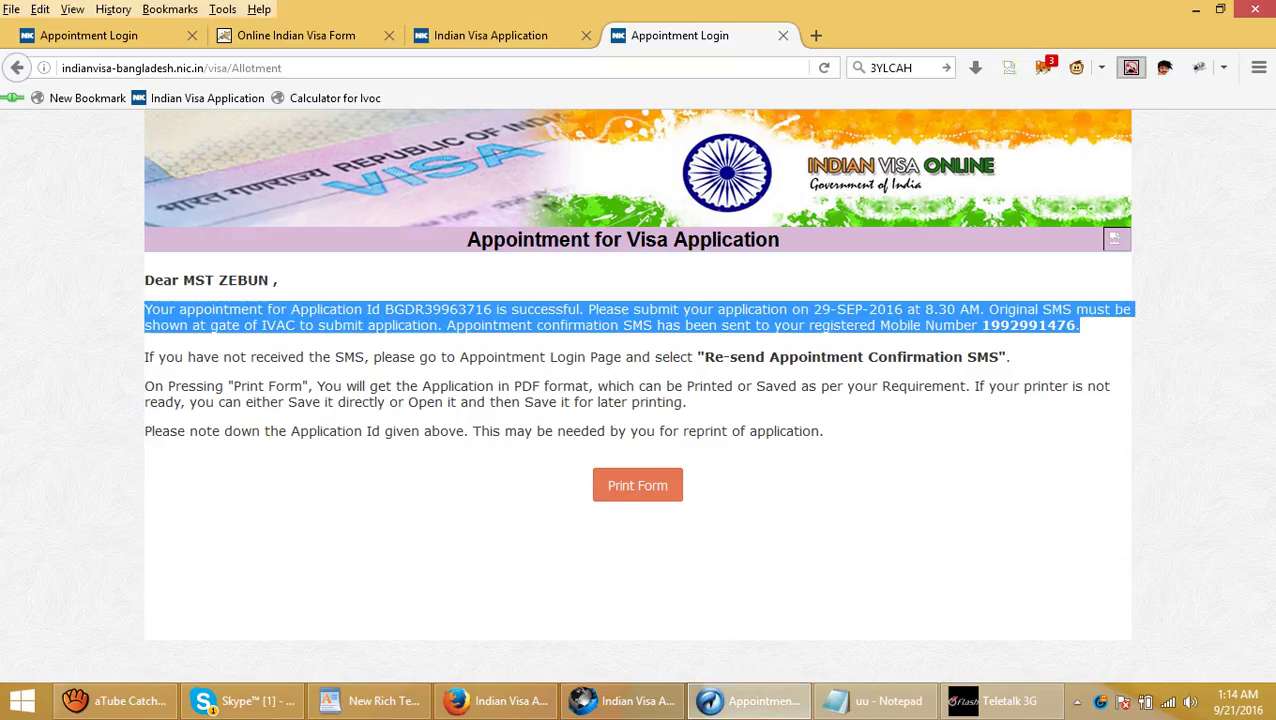
click(684, 316)
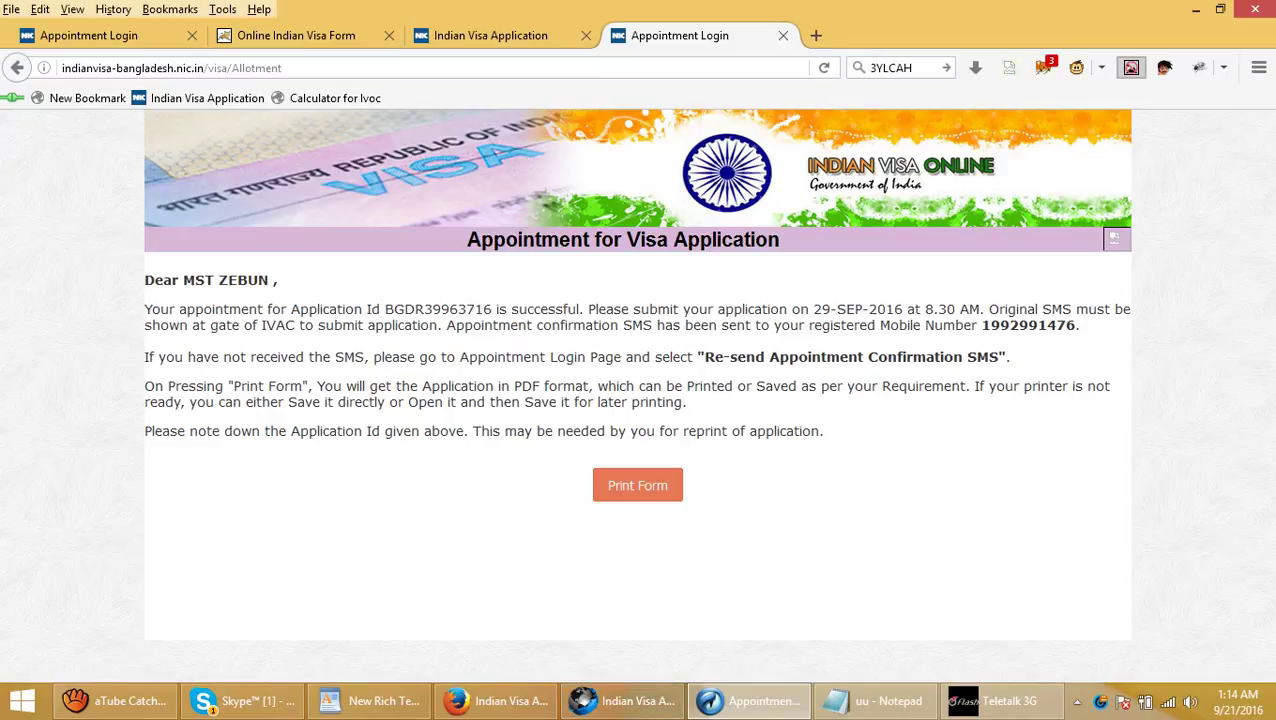
click(624, 701)
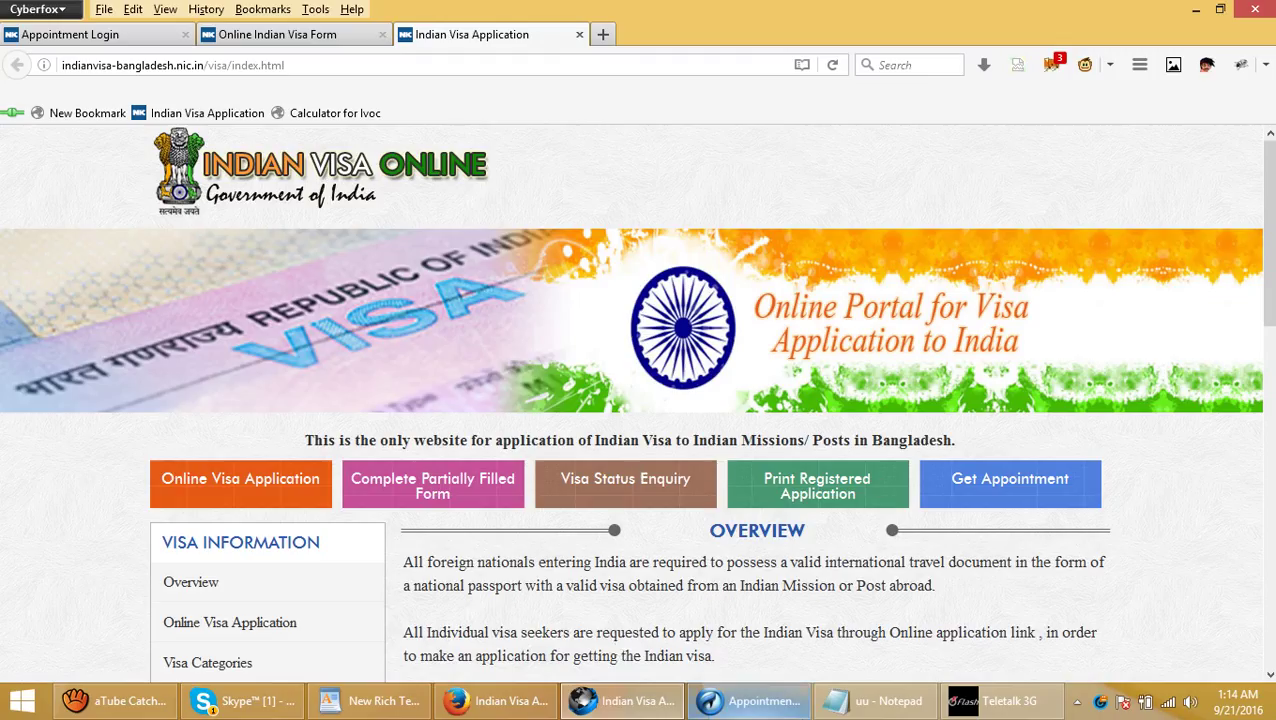
click(750, 701)
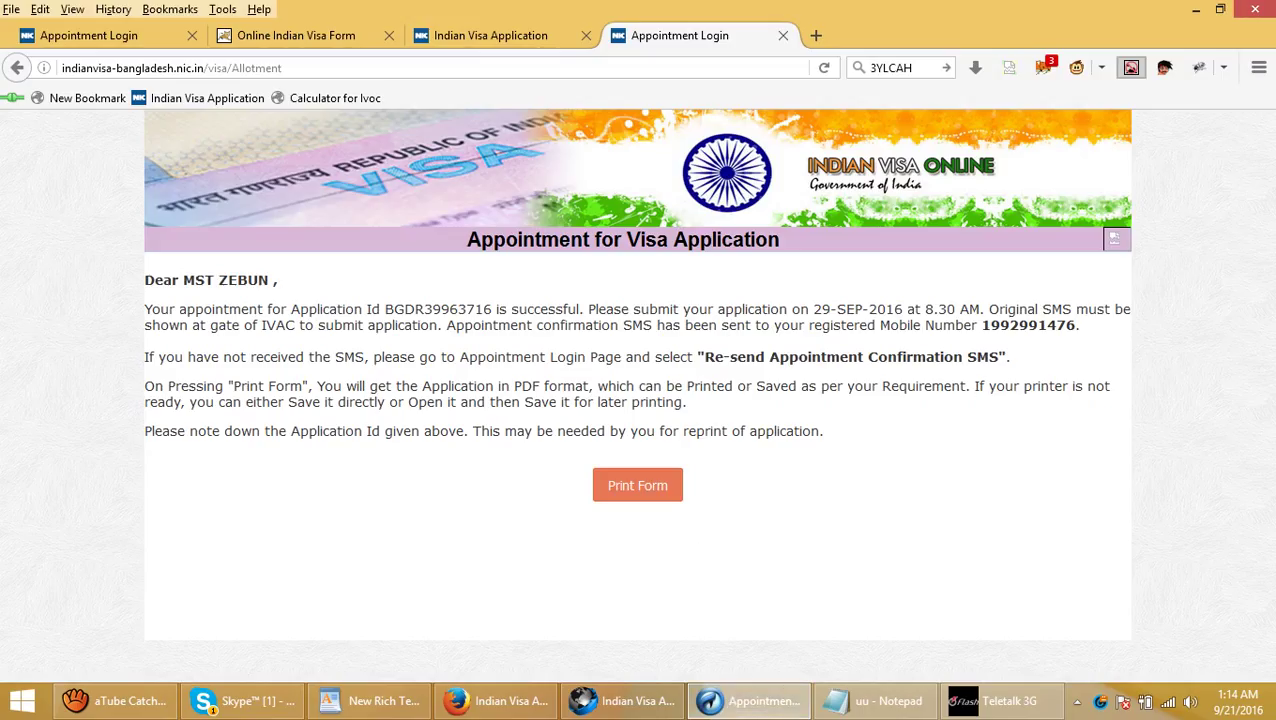
click(662, 697)
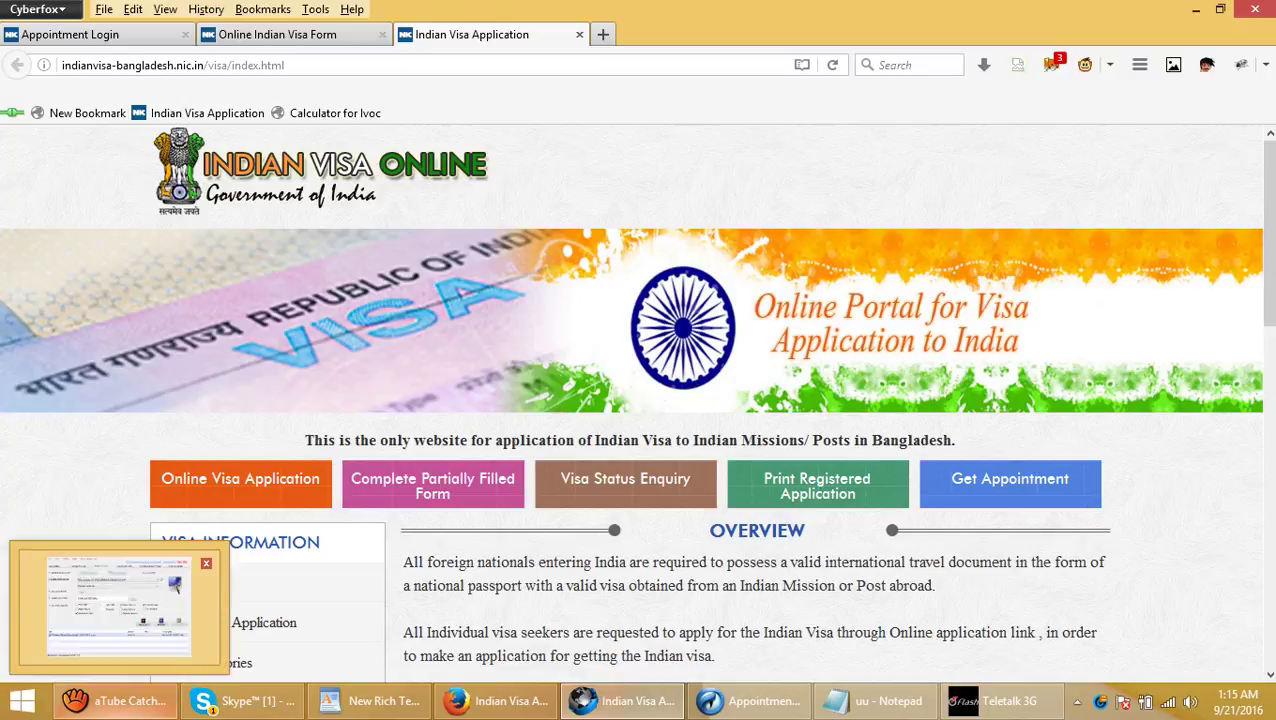
click(118, 700)
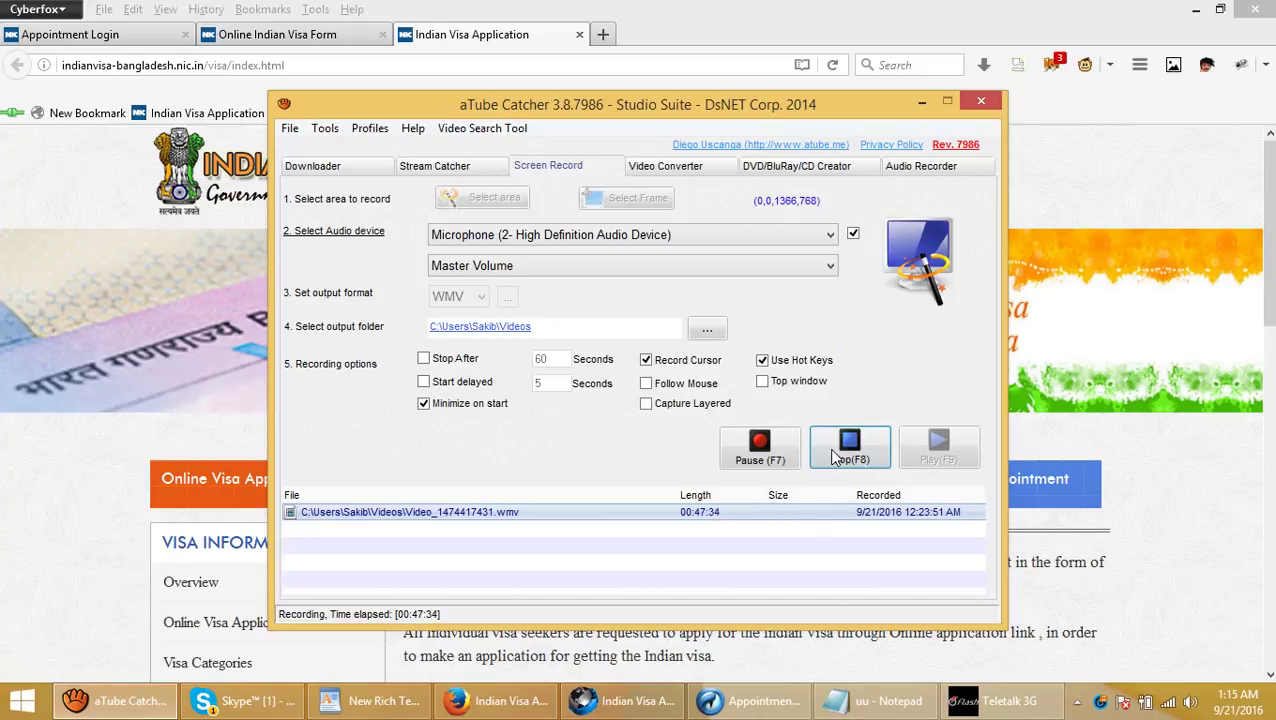